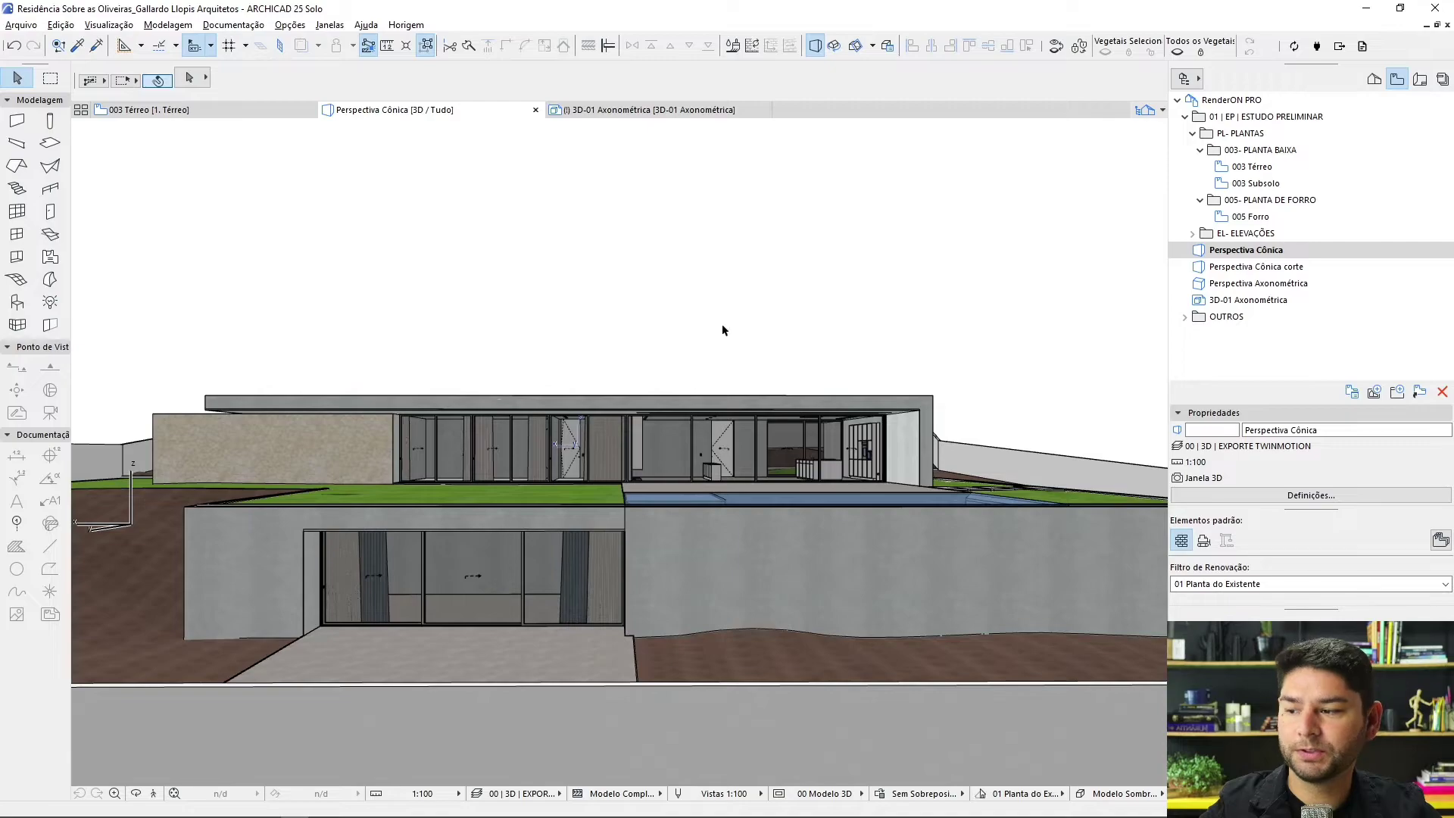
# Step: Orbit the 3D perspective from the street front up to a high oblique aerial view of the house
pyautogui.moveTo(723, 330)
pyautogui.keyDown('shift'); pyautogui.mouseDown(button='middle')
pyautogui.moveTo(997, 384)
pyautogui.moveTo(932, 334)
pyautogui.moveTo(960, 312)
pyautogui.moveTo(985, 333)
pyautogui.moveTo(908, 356)
pyautogui.moveTo(931, 311)
pyautogui.mouseUp(button='middle'); pyautogui.keyUp('shift')
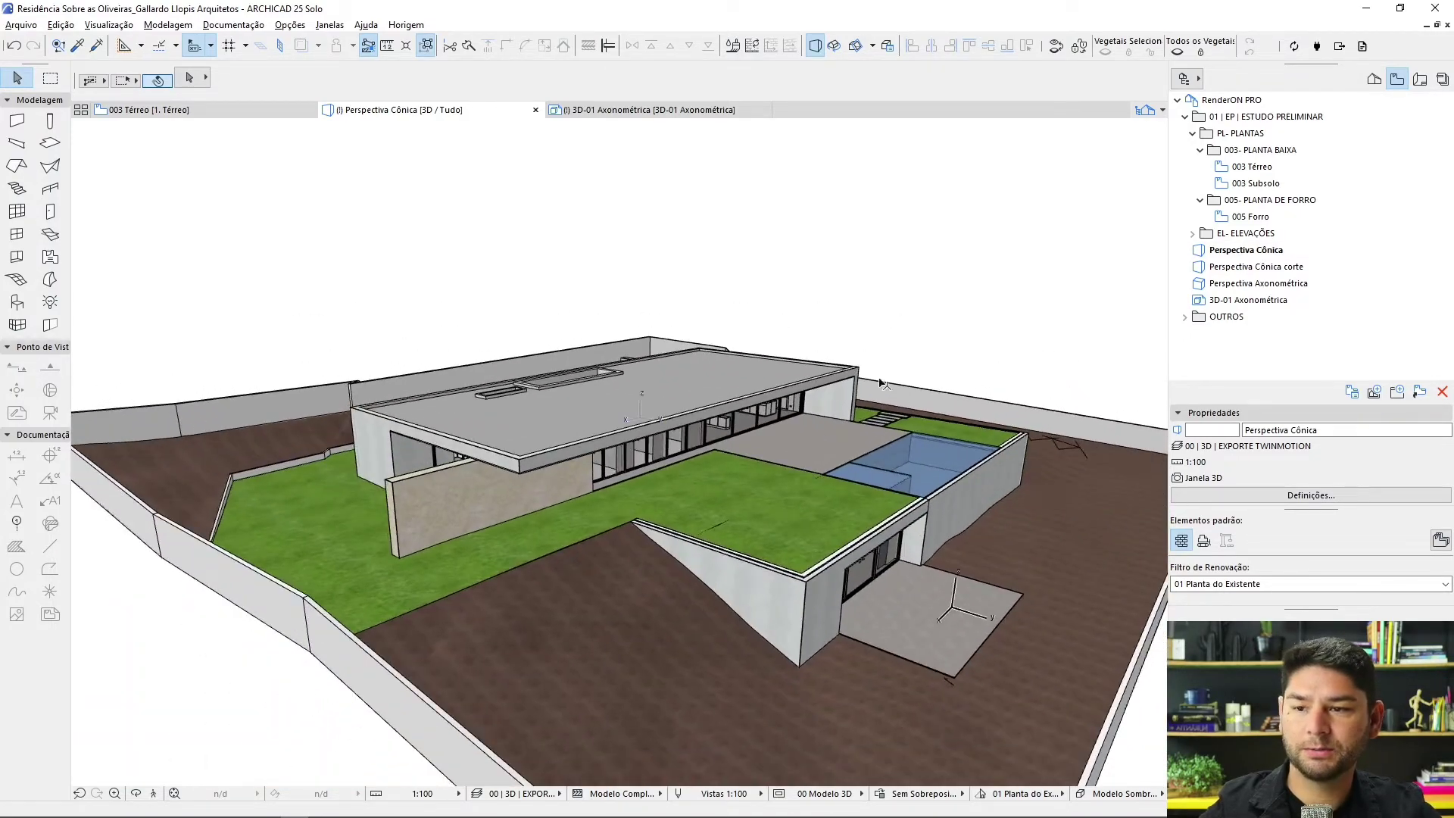
pyautogui.moveTo(881, 383)
pyautogui.keyDown('shift'); pyautogui.mouseDown(button='middle')
pyautogui.moveTo(867, 334)
pyautogui.moveTo(812, 340)
pyautogui.mouseUp(button='middle'); pyautogui.keyUp('shift')
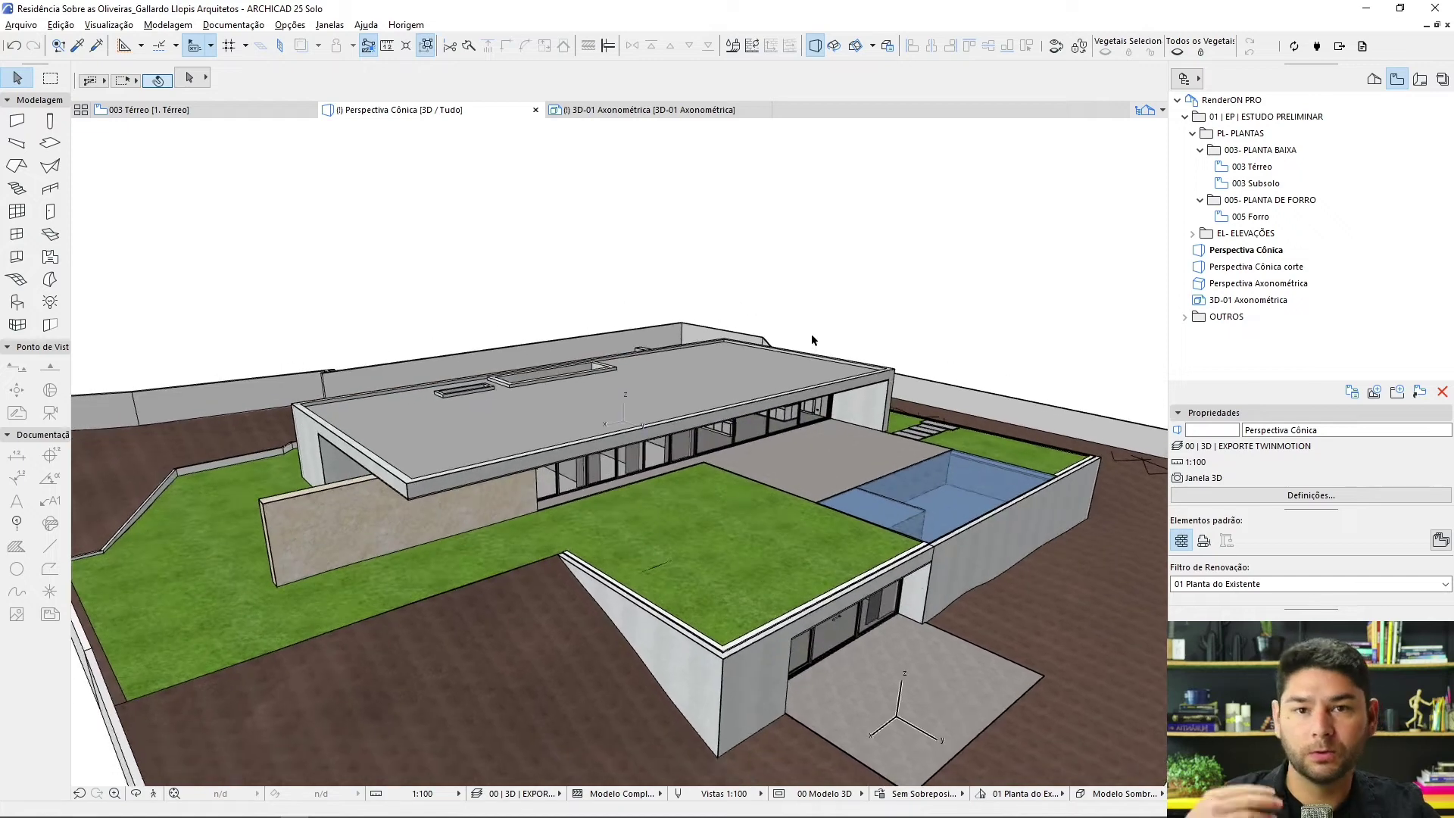
# Step: Switch the 3D projection to an isometric axonometry viewed from azimuth 180°
pyautogui.rightClick(820, 205)
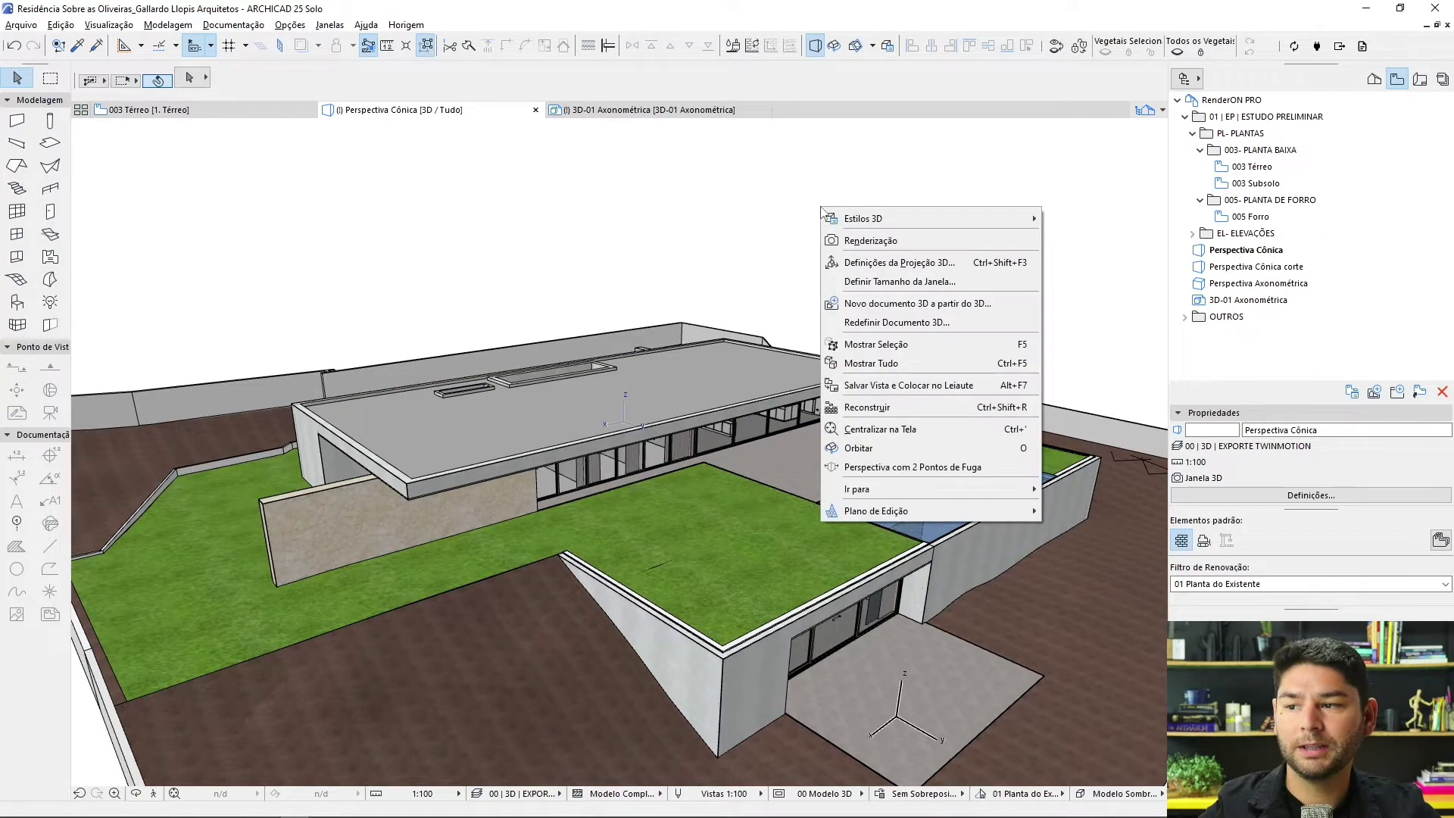
pyautogui.moveTo(863, 218)
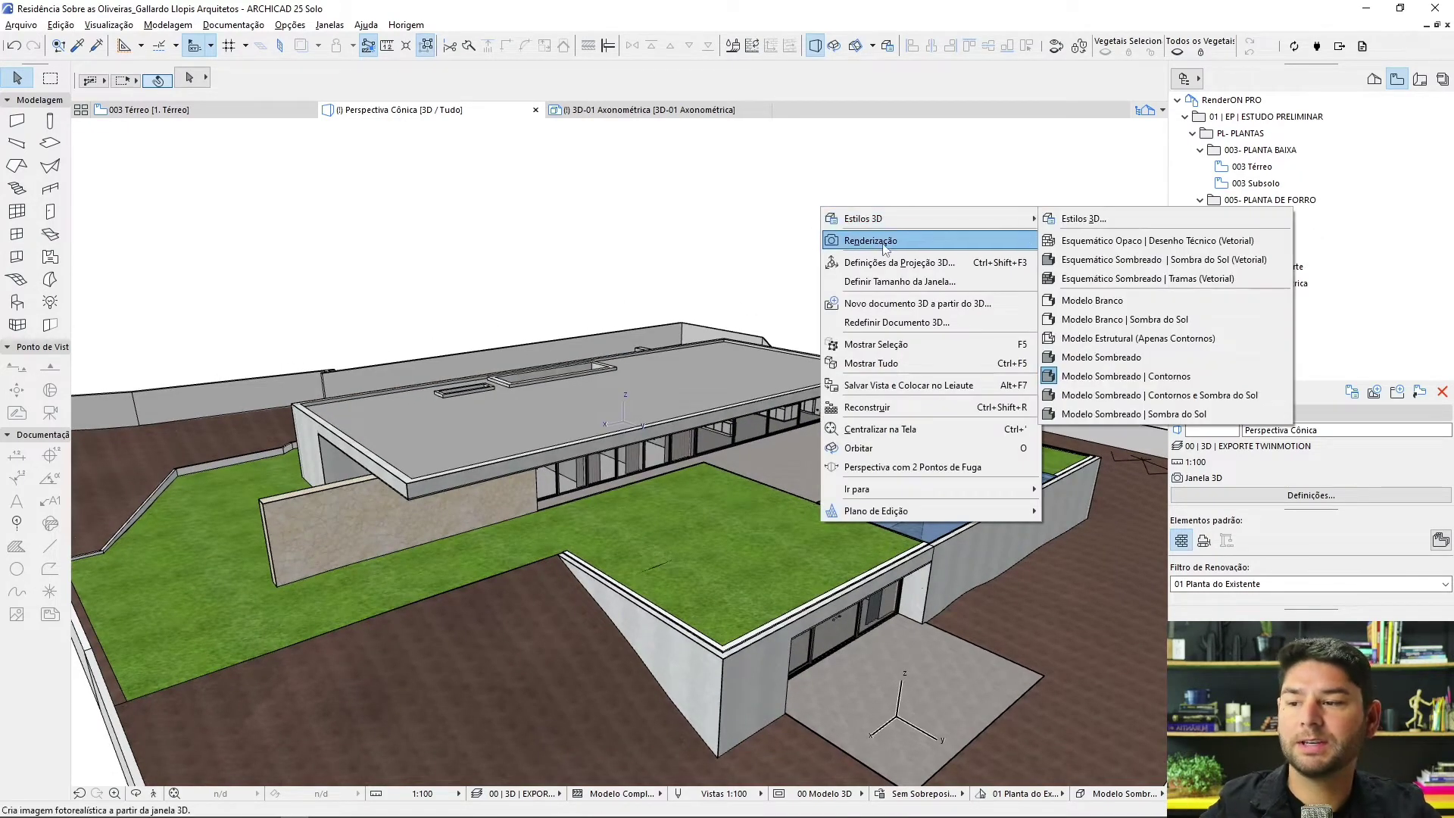
pyautogui.click(888, 263)
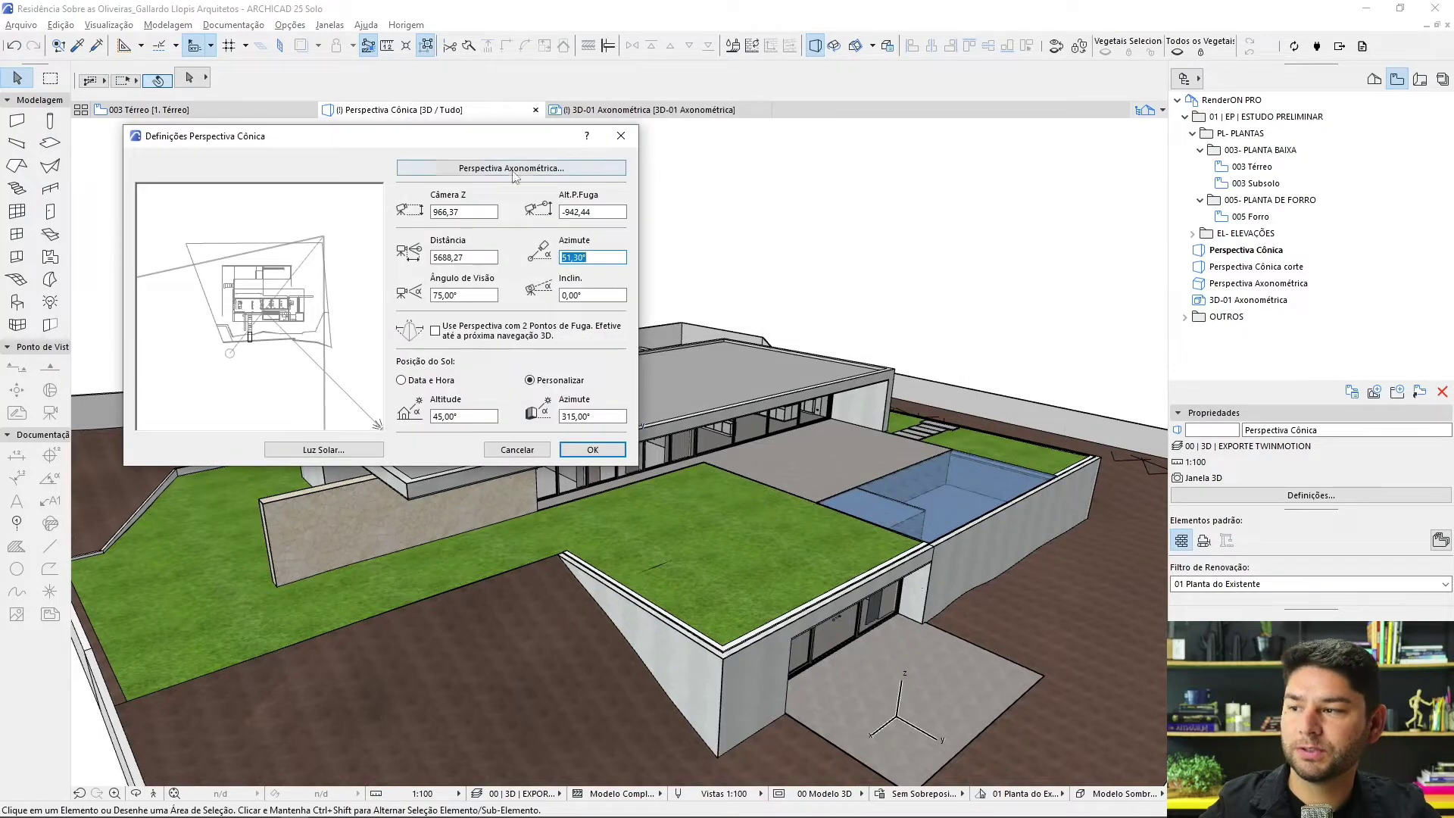
pyautogui.click(496, 173)
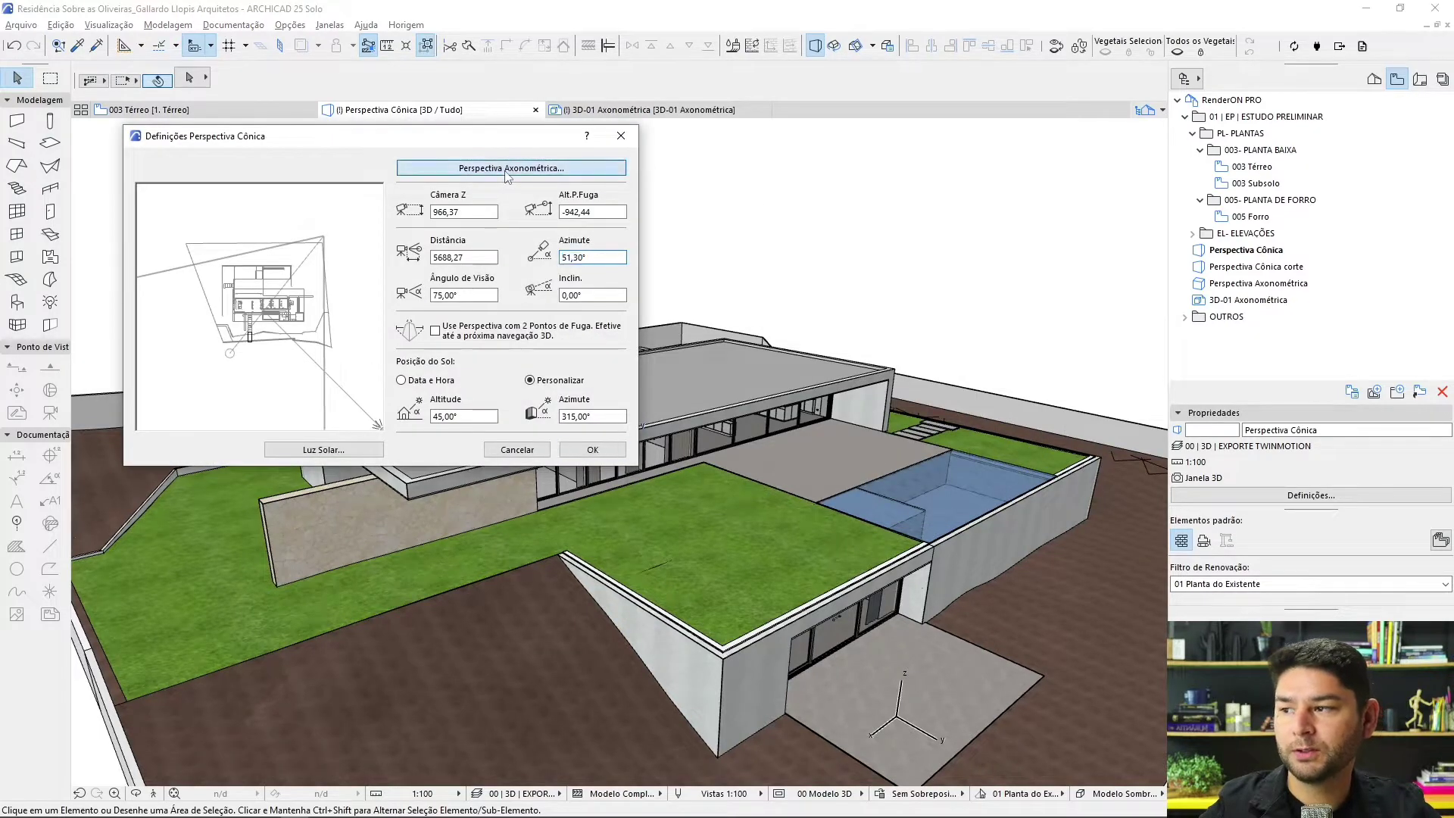
pyautogui.click(777, 241)
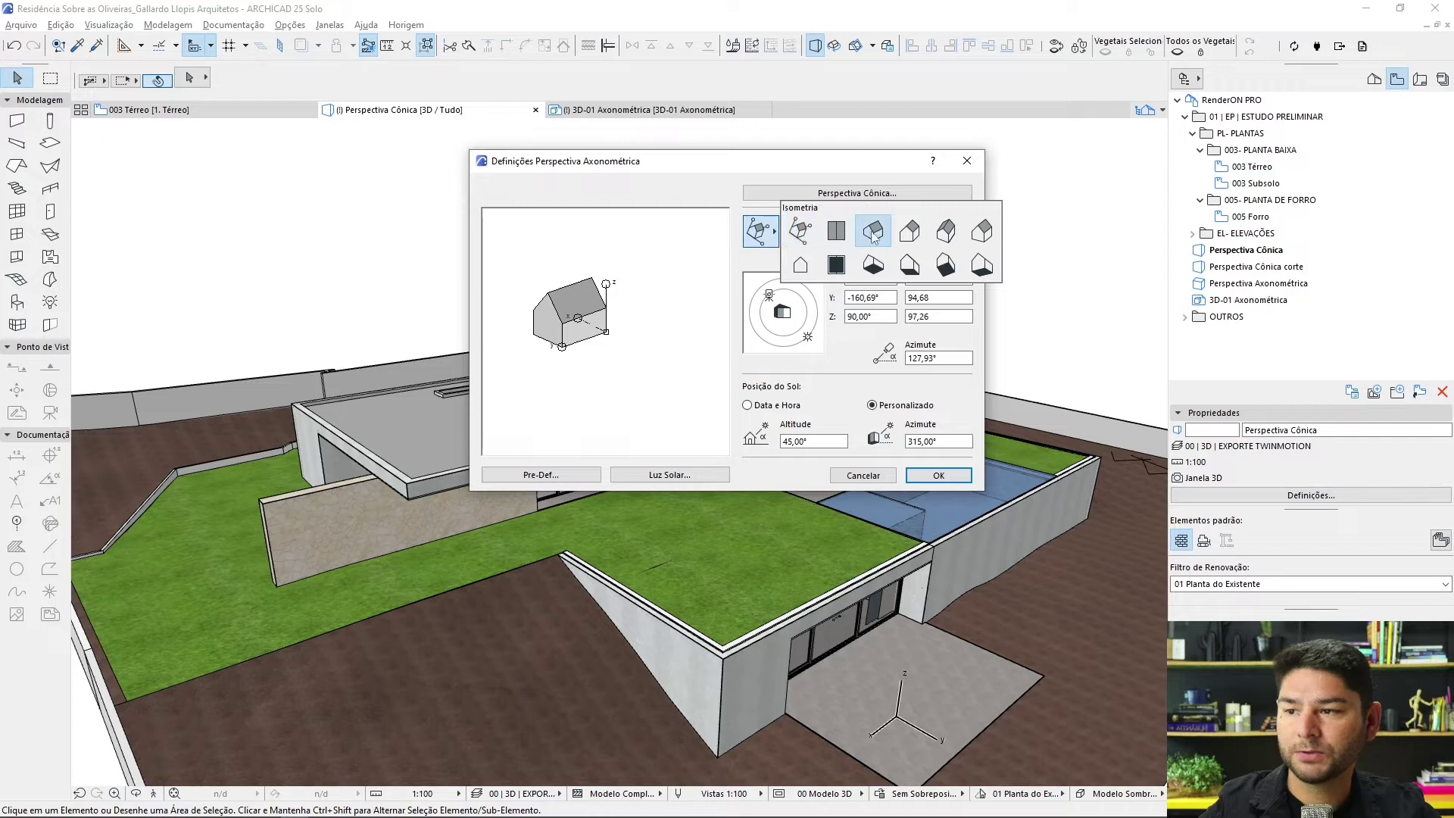
pyautogui.click(874, 233)
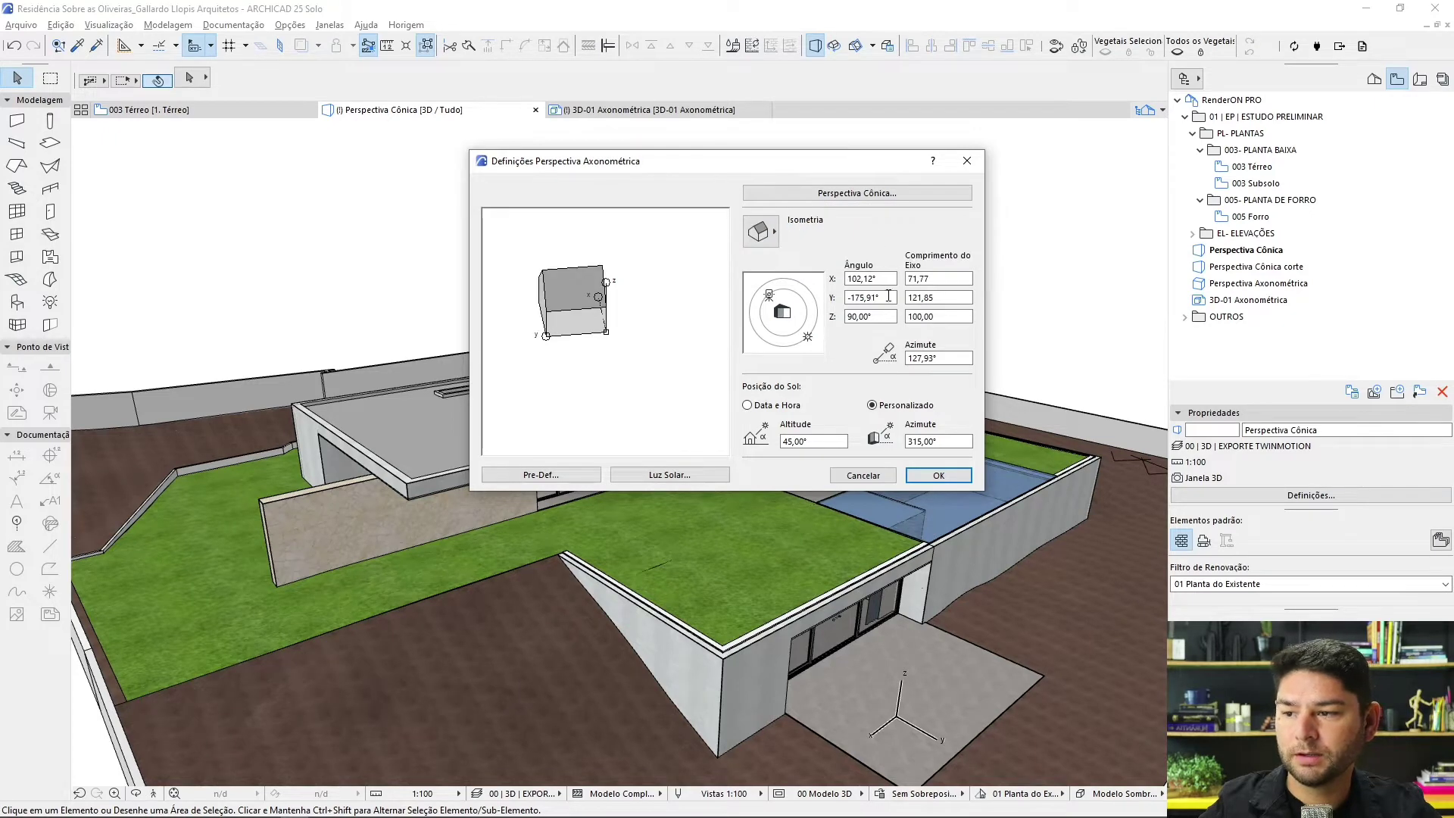
pyautogui.moveTo(770, 299); pyautogui.dragTo(762, 317)
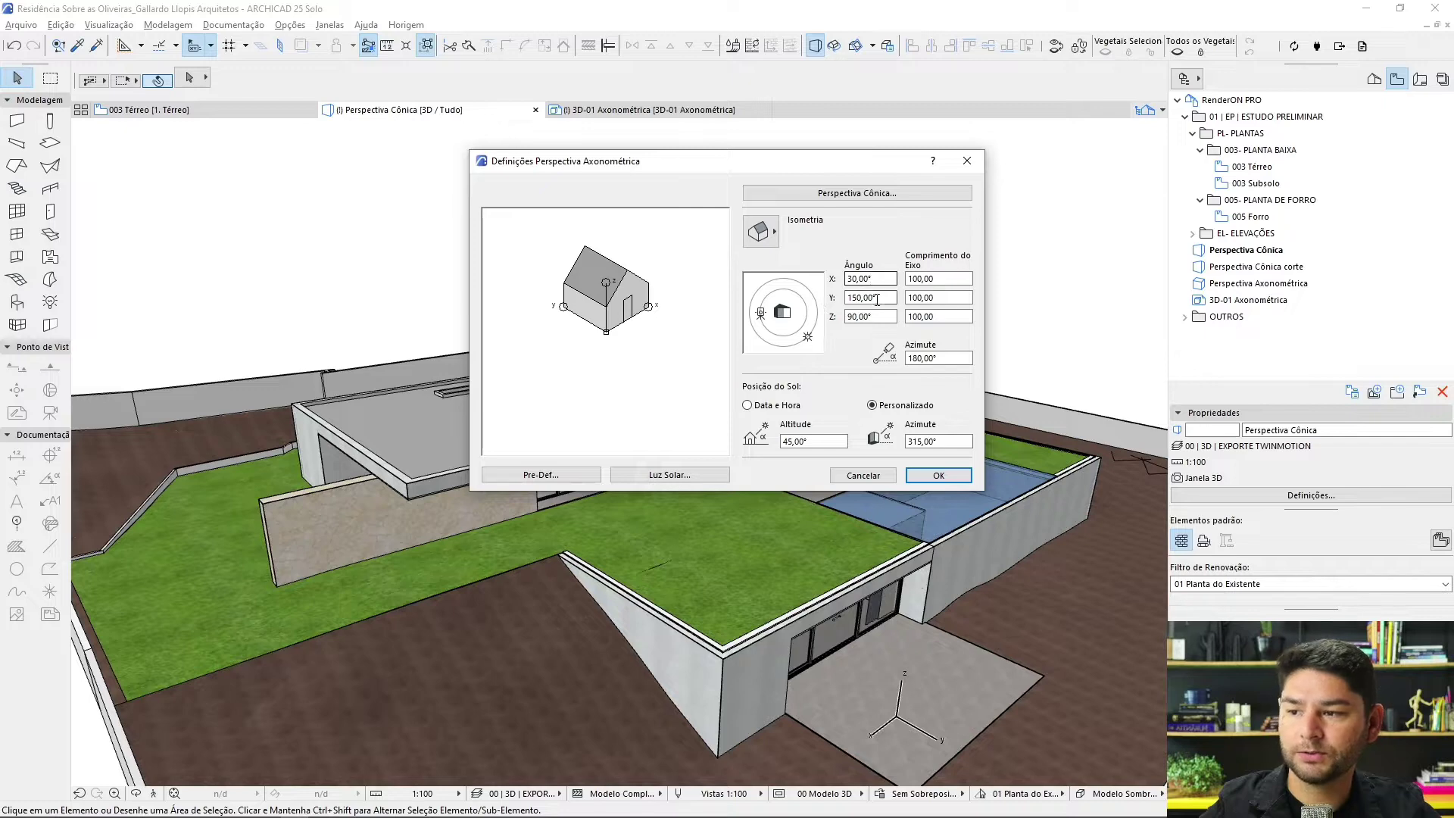
pyautogui.click(935, 477)
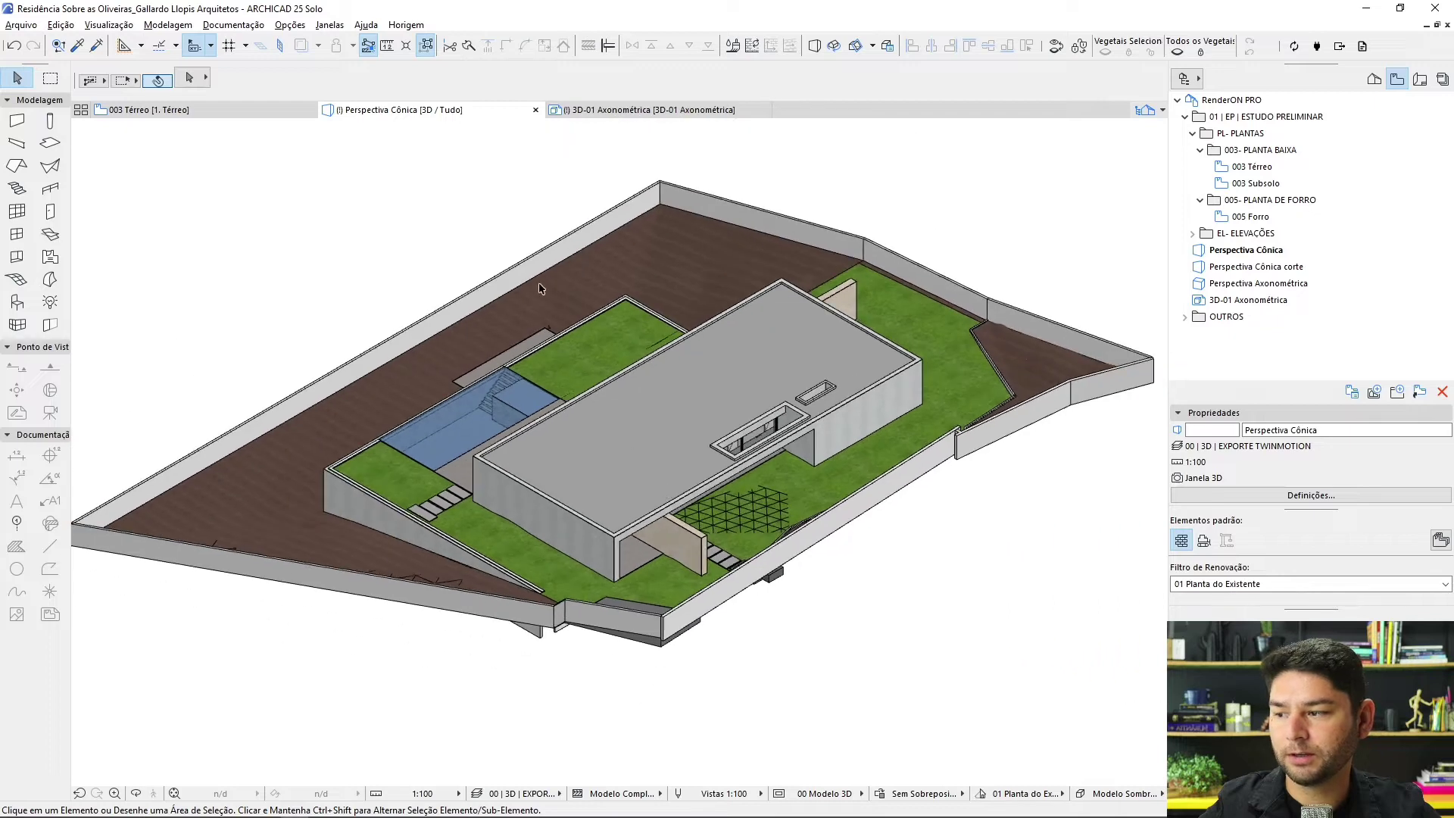
# Step: Change the axonometric view's azimuth to 0° and zoom in on the house
pyautogui.rightClick(434, 196)
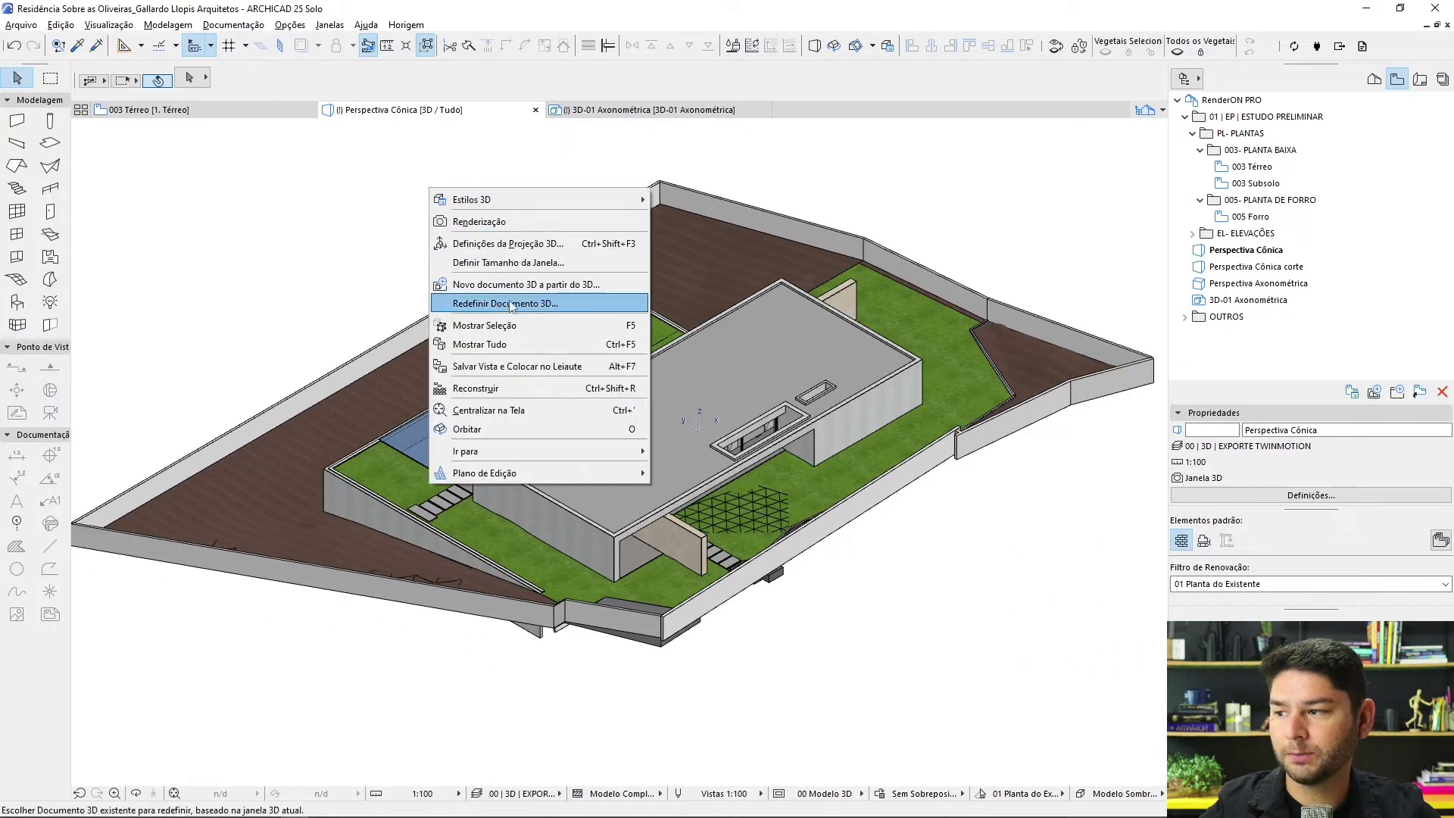
pyautogui.click(507, 243)
pyautogui.click(805, 314)
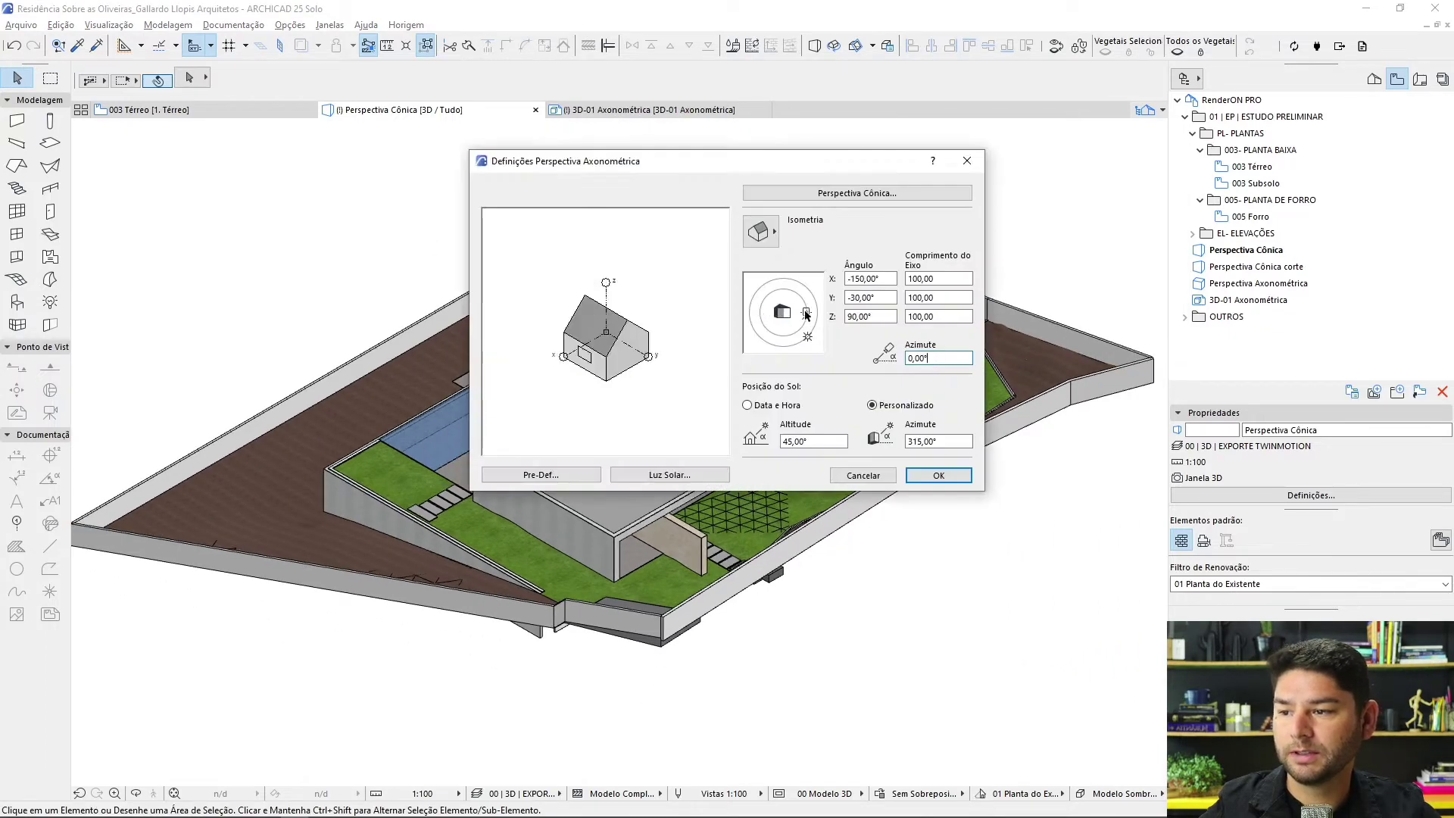
pyautogui.click(938, 475)
pyautogui.scroll(2, 922, 490)
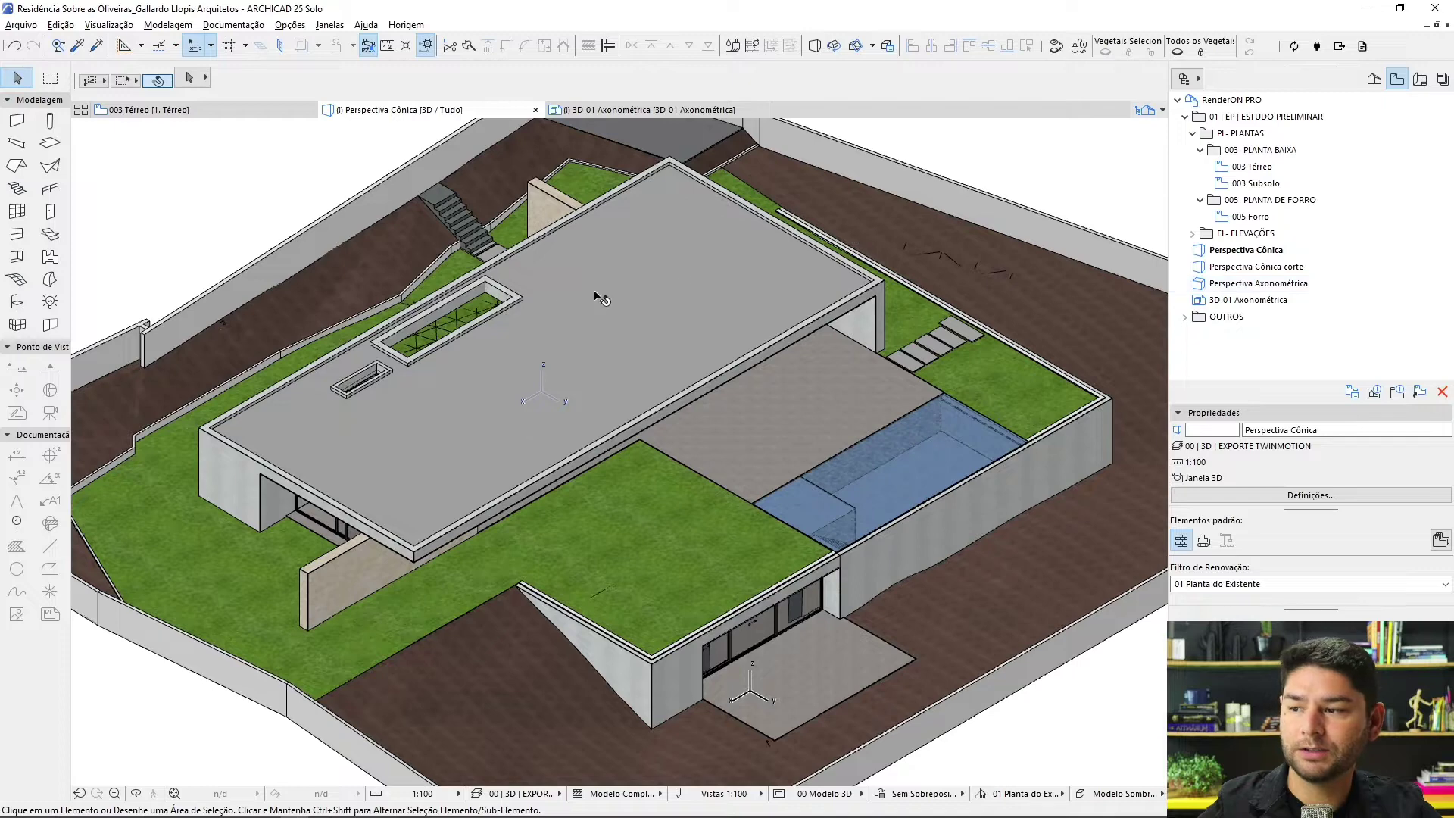
# Step: Zoom into the Perspectiva Axonométrica view, then return to the Perspectiva Cônica view
pyautogui.doubleClick(1233, 286)
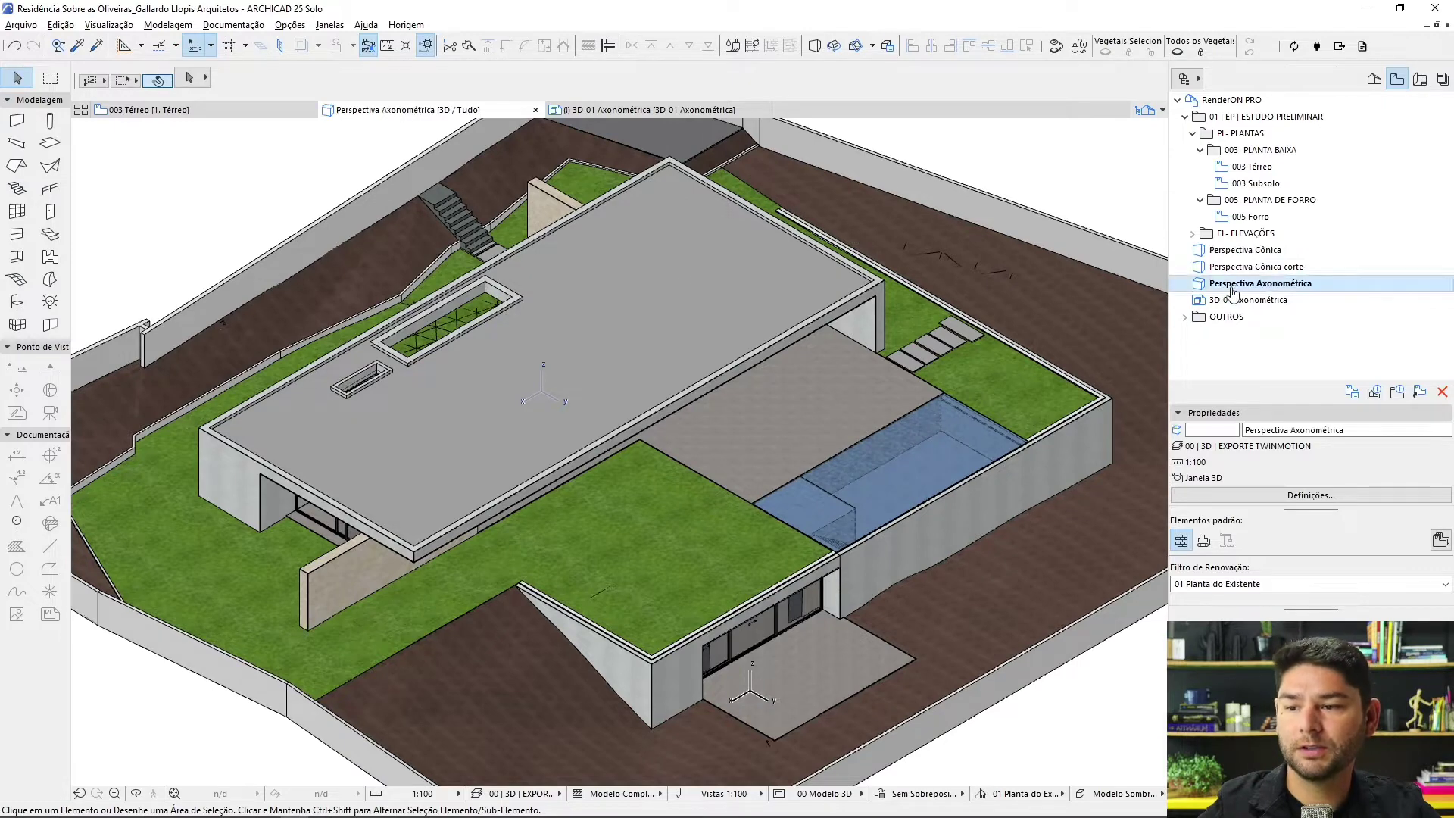
pyautogui.scroll(2, 424, 307)
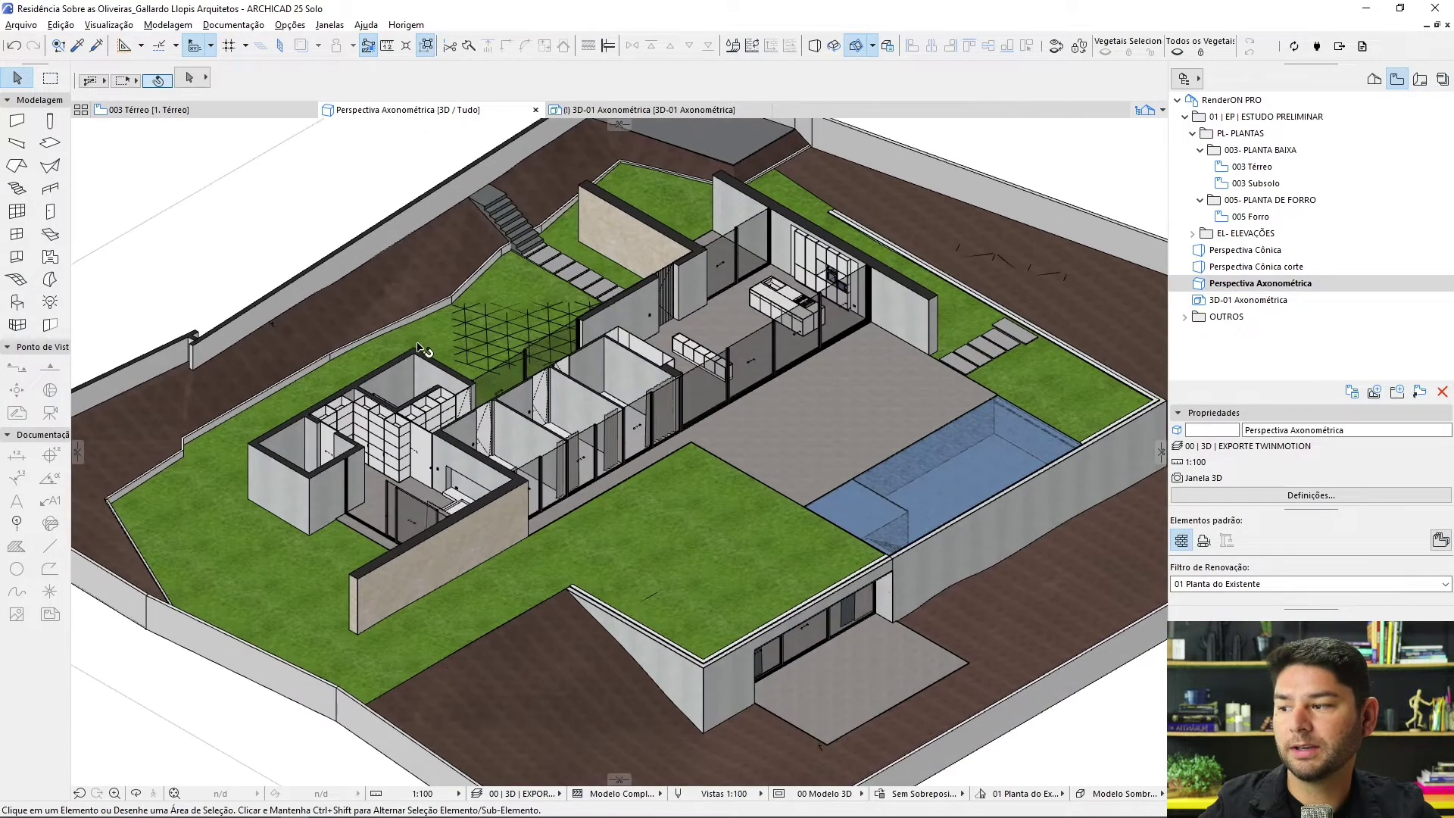
pyautogui.scroll(2, 426, 349)
pyautogui.scroll(2, 473, 348)
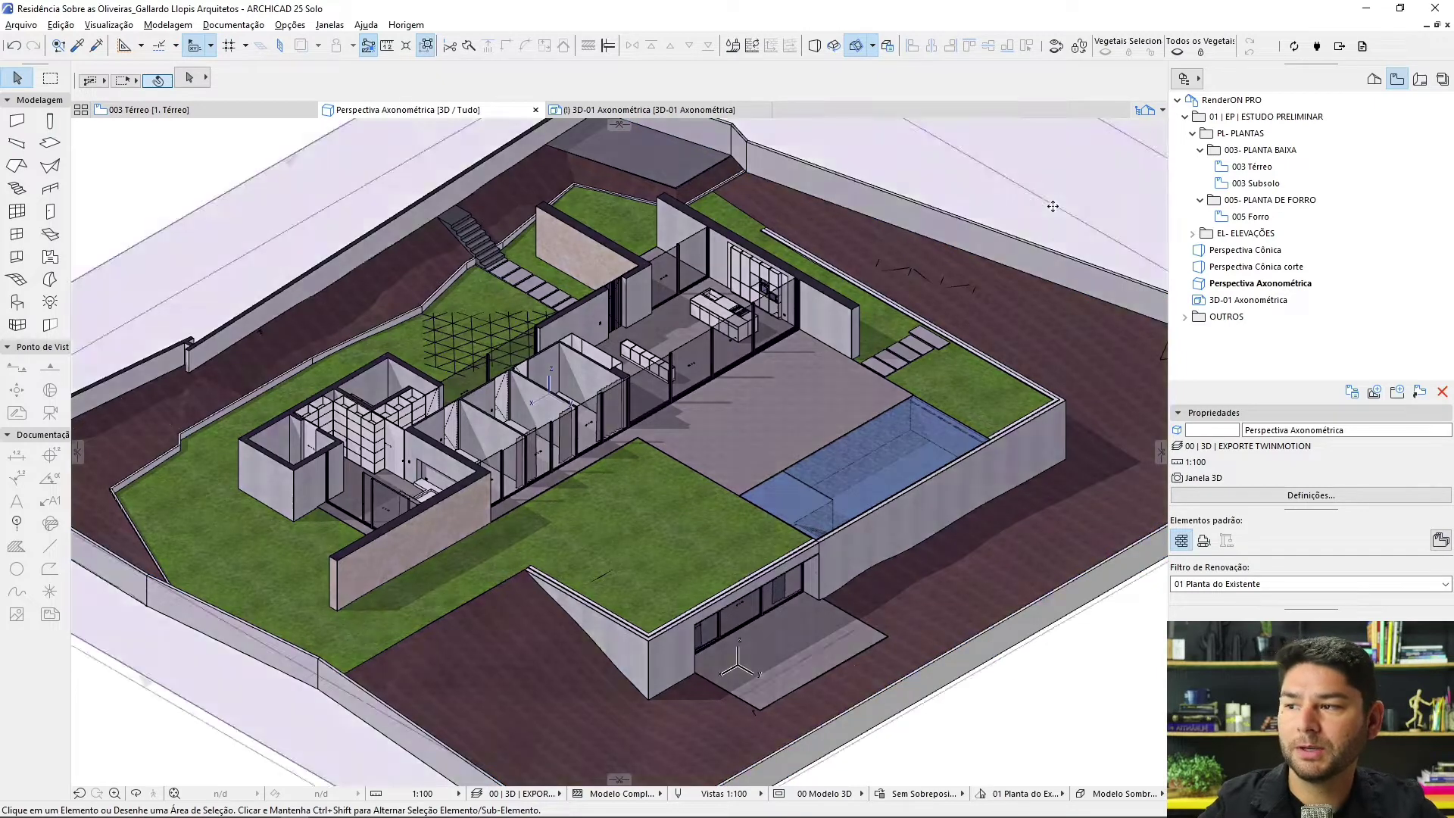
pyautogui.doubleClick(1246, 250)
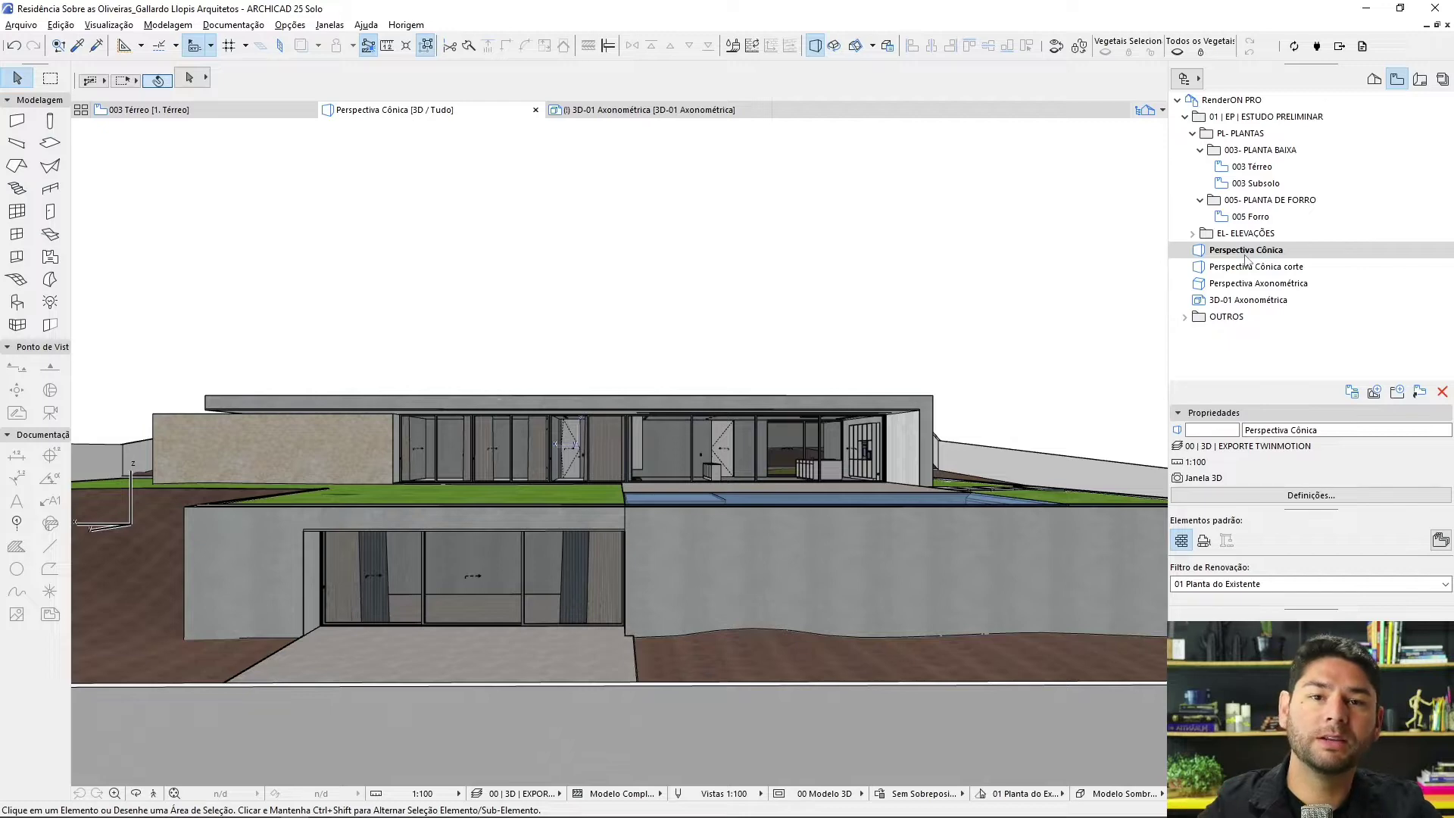
# Step: From an aerial angle, add a horizontal cutting plane at Z 100 that removes the roof
pyautogui.moveTo(747, 347)
pyautogui.keyDown('shift'); pyautogui.mouseDown(button='middle')
pyautogui.moveTo(706, 294)
pyautogui.moveTo(802, 280)
pyautogui.mouseUp(button='middle'); pyautogui.keyUp('shift')
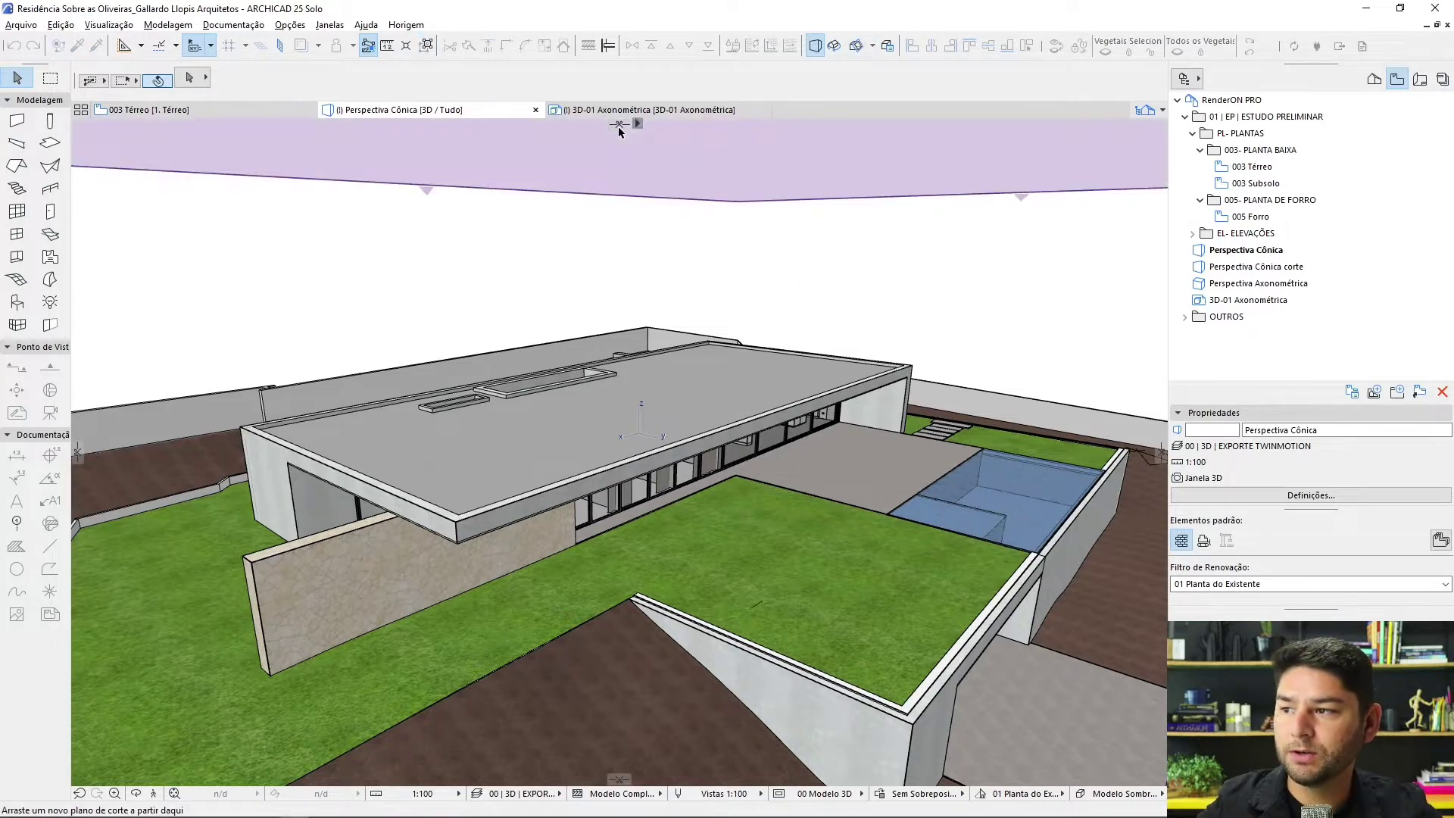
pyautogui.moveTo(620, 127)
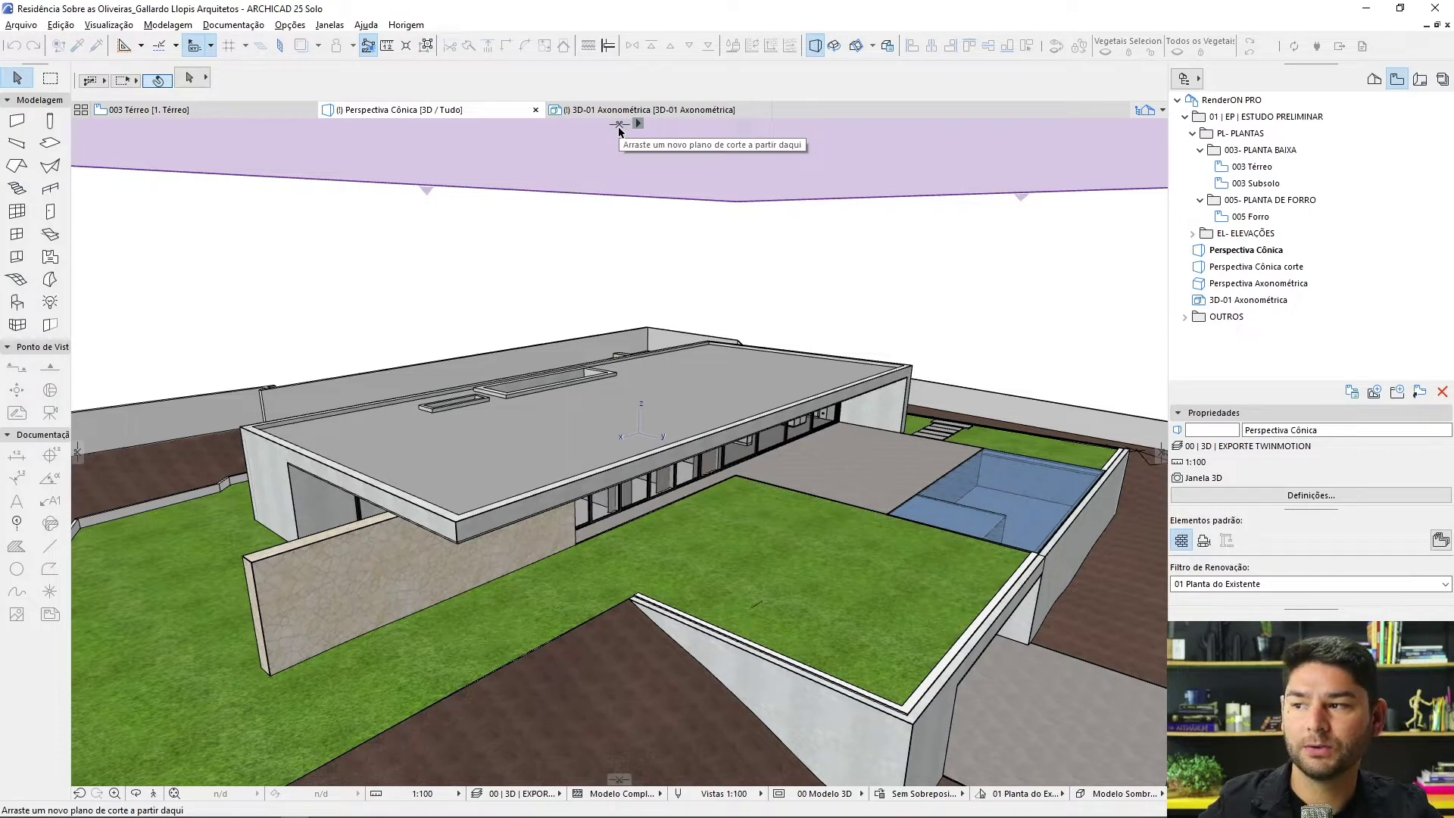
pyautogui.moveTo(619, 130); pyautogui.dragTo(599, 371)
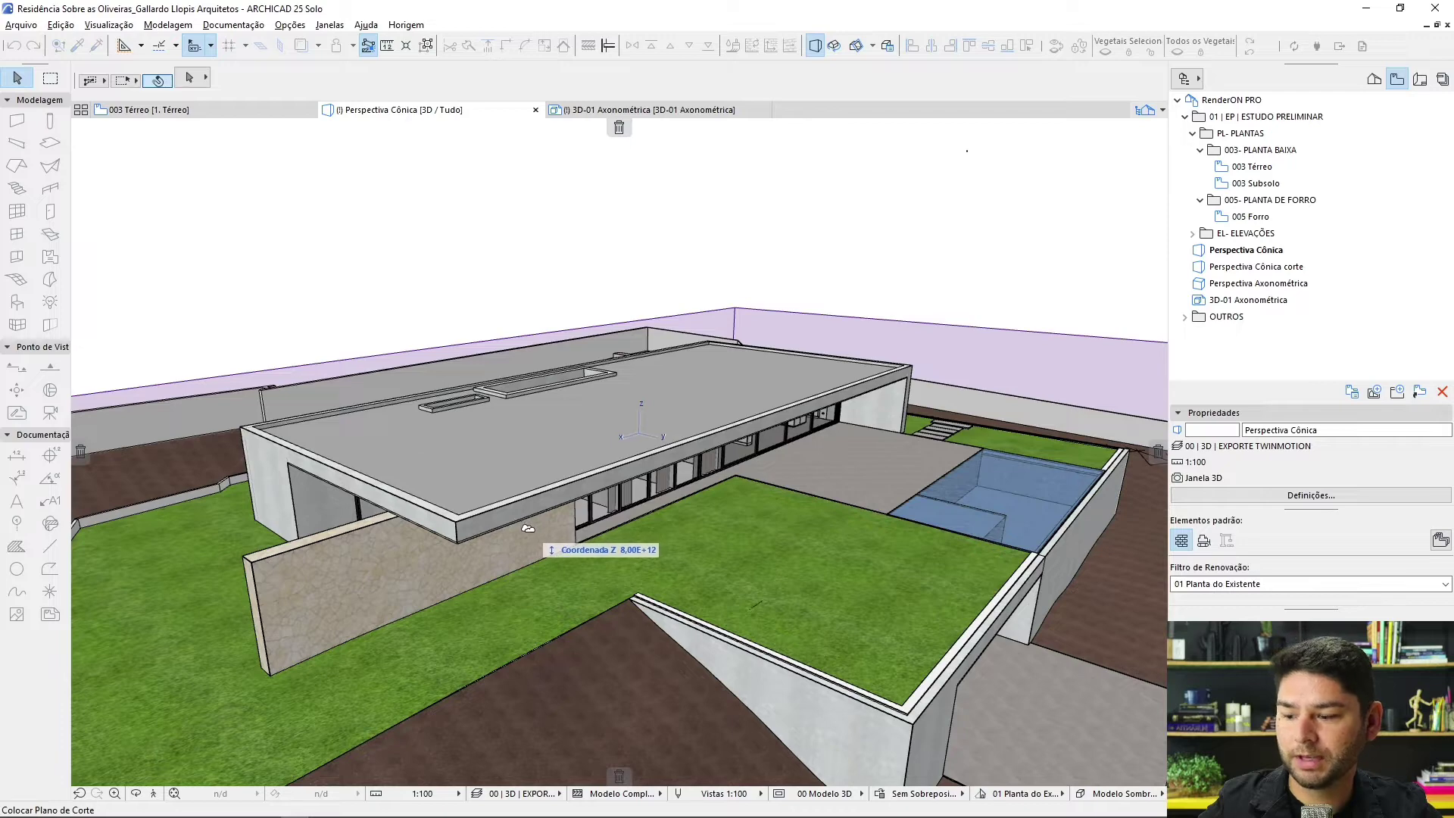
pyautogui.press('Tab')
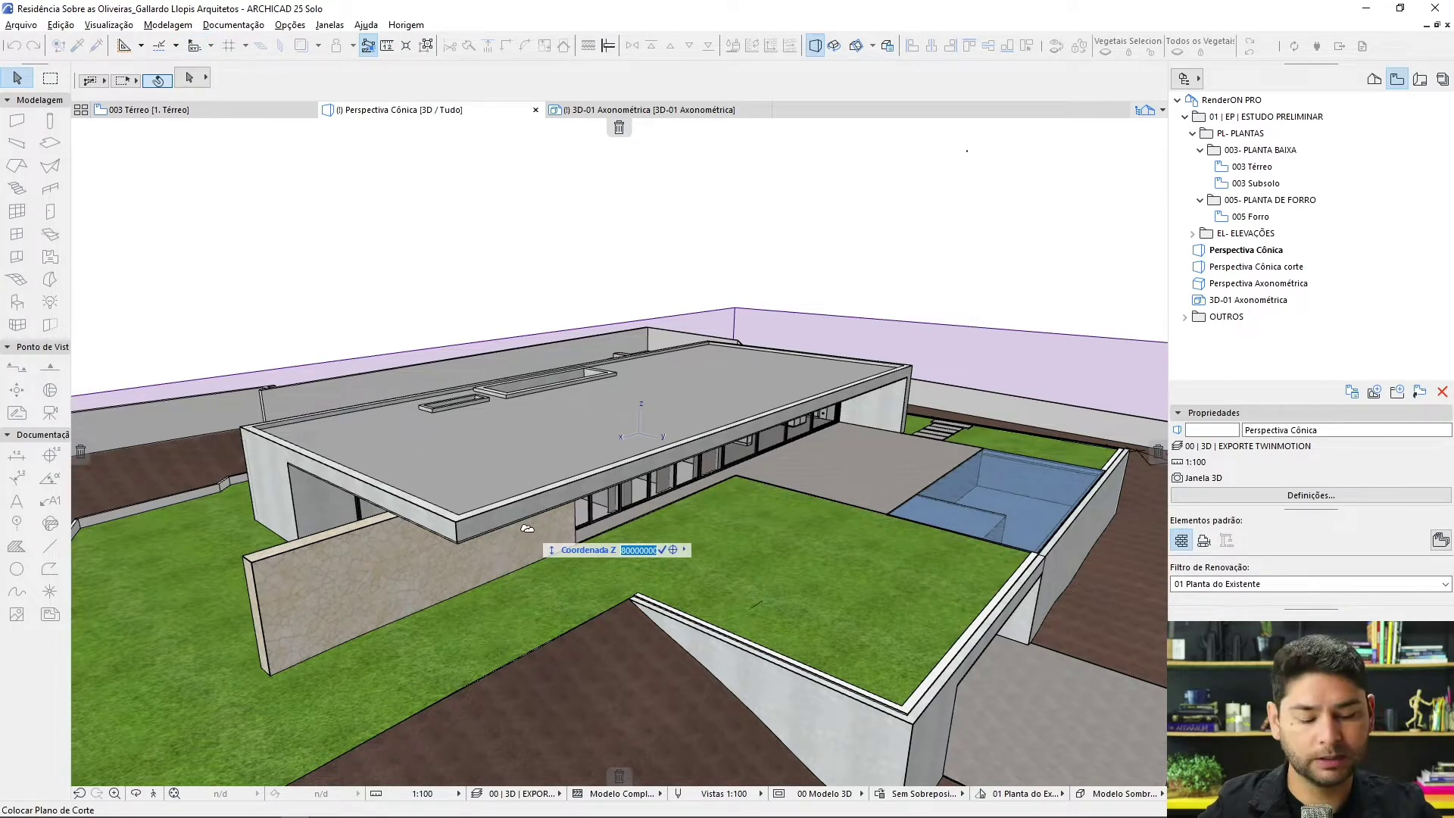
pyautogui.press('Return')
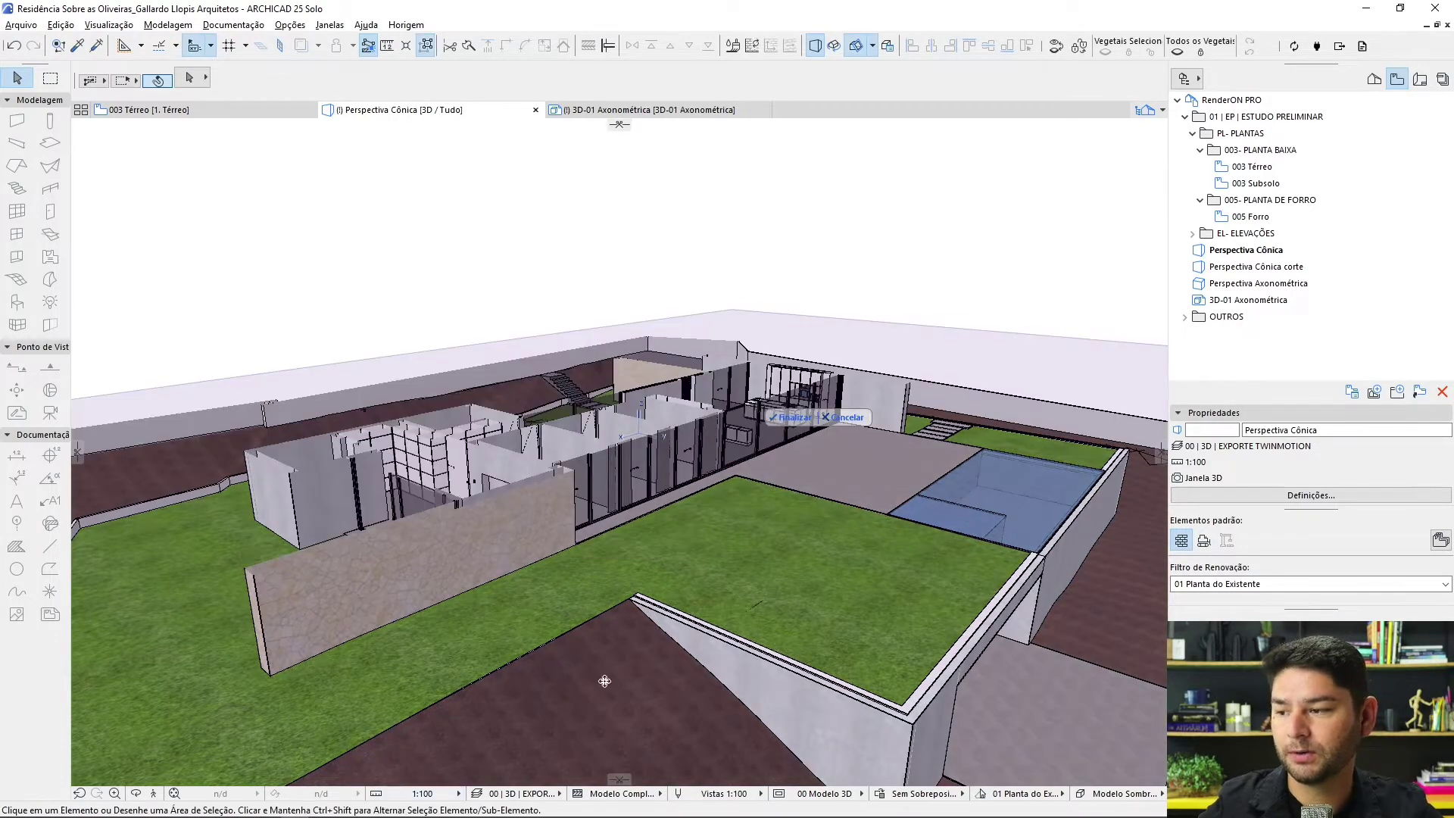
pyautogui.click(792, 419)
# Step: Orbit down into the cut house and view its rooms from the other side
pyautogui.moveTo(794, 421)
pyautogui.keyDown('shift'); pyautogui.mouseDown(button='middle')
pyautogui.moveTo(471, 505)
pyautogui.moveTo(835, 385)
pyautogui.moveTo(798, 391)
pyautogui.mouseUp(button='middle'); pyautogui.keyUp('shift')
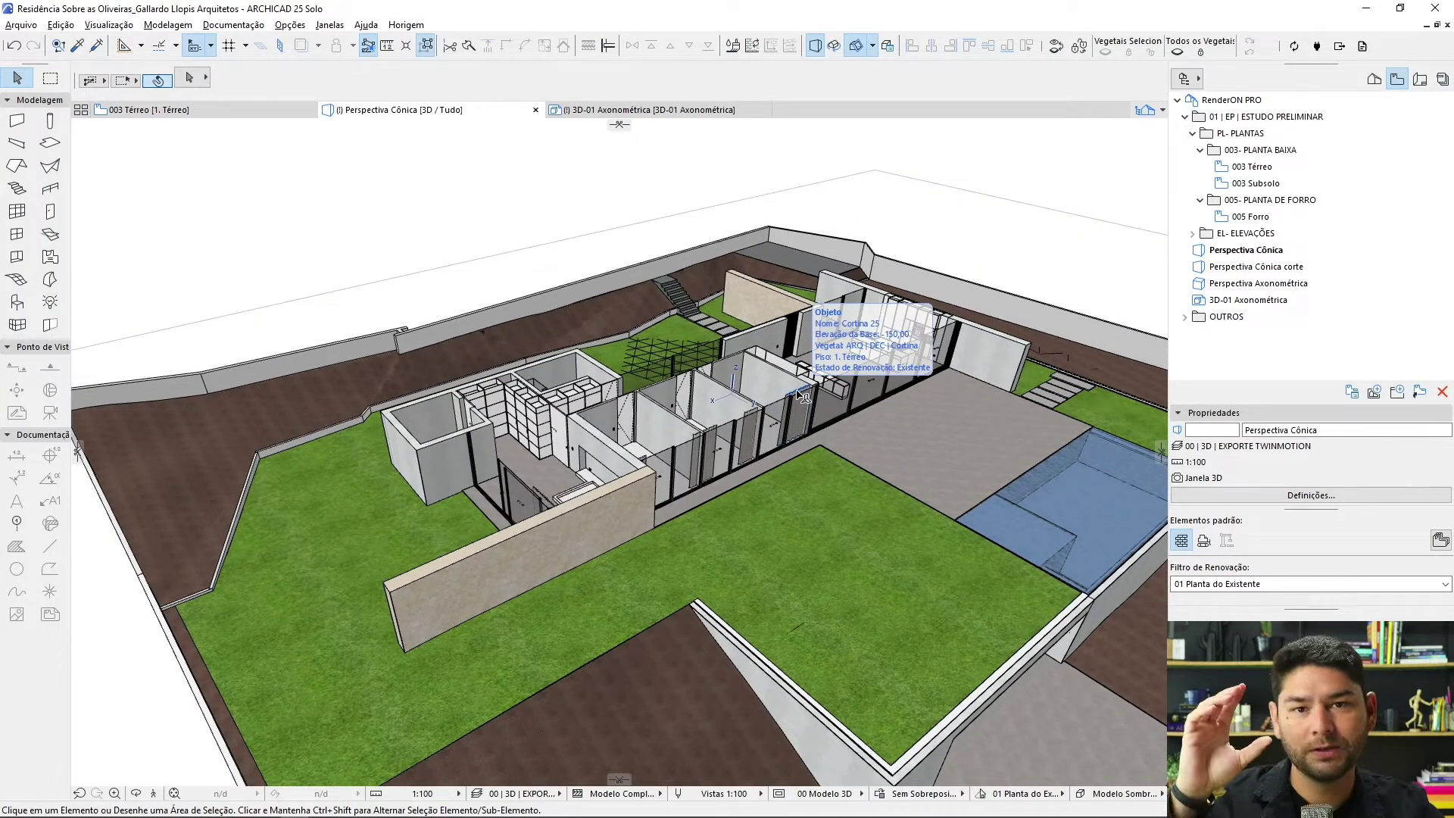
pyautogui.scroll(2, 792, 388)
pyautogui.moveTo(792, 388)
pyautogui.keyDown('shift'); pyautogui.mouseDown(button='middle')
pyautogui.moveTo(295, 405)
pyautogui.moveTo(938, 314)
pyautogui.moveTo(763, 266)
pyautogui.mouseUp(button='middle'); pyautogui.keyUp('shift')
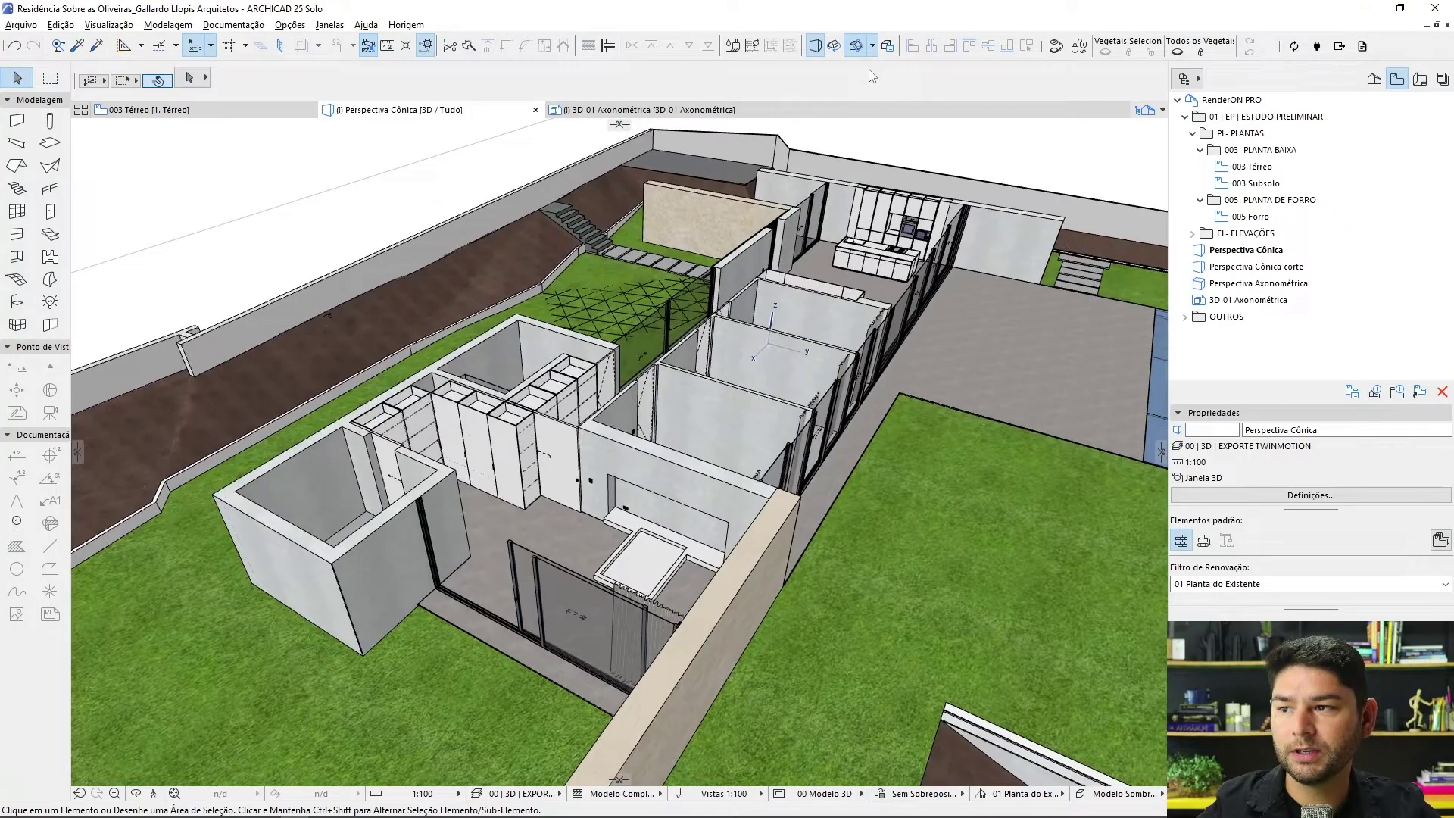
# Step: Give cut element faces the custom Pintura - Preto black surface and orbit to check it
pyautogui.click(872, 45)
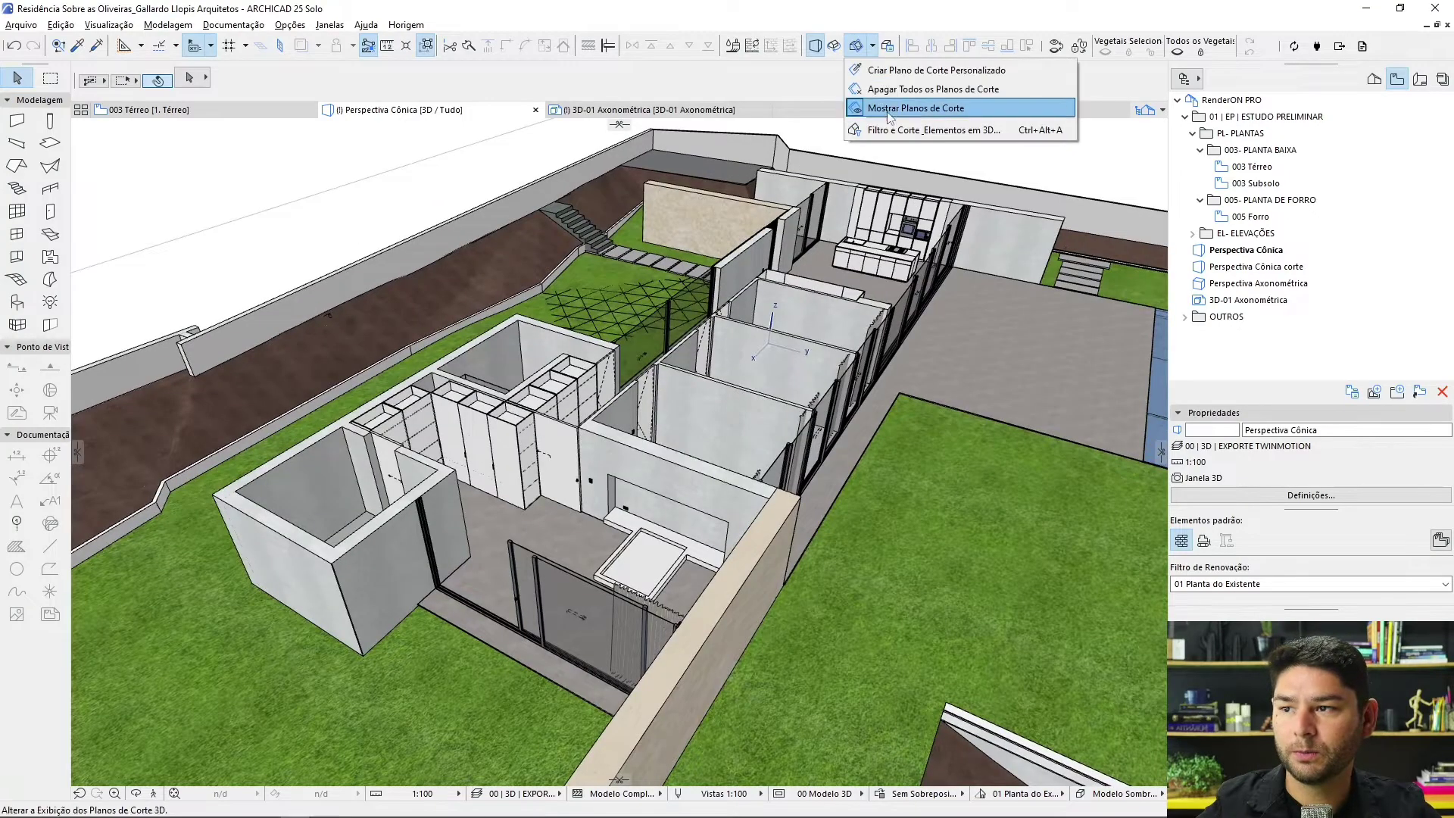
pyautogui.click(901, 134)
pyautogui.click(627, 376)
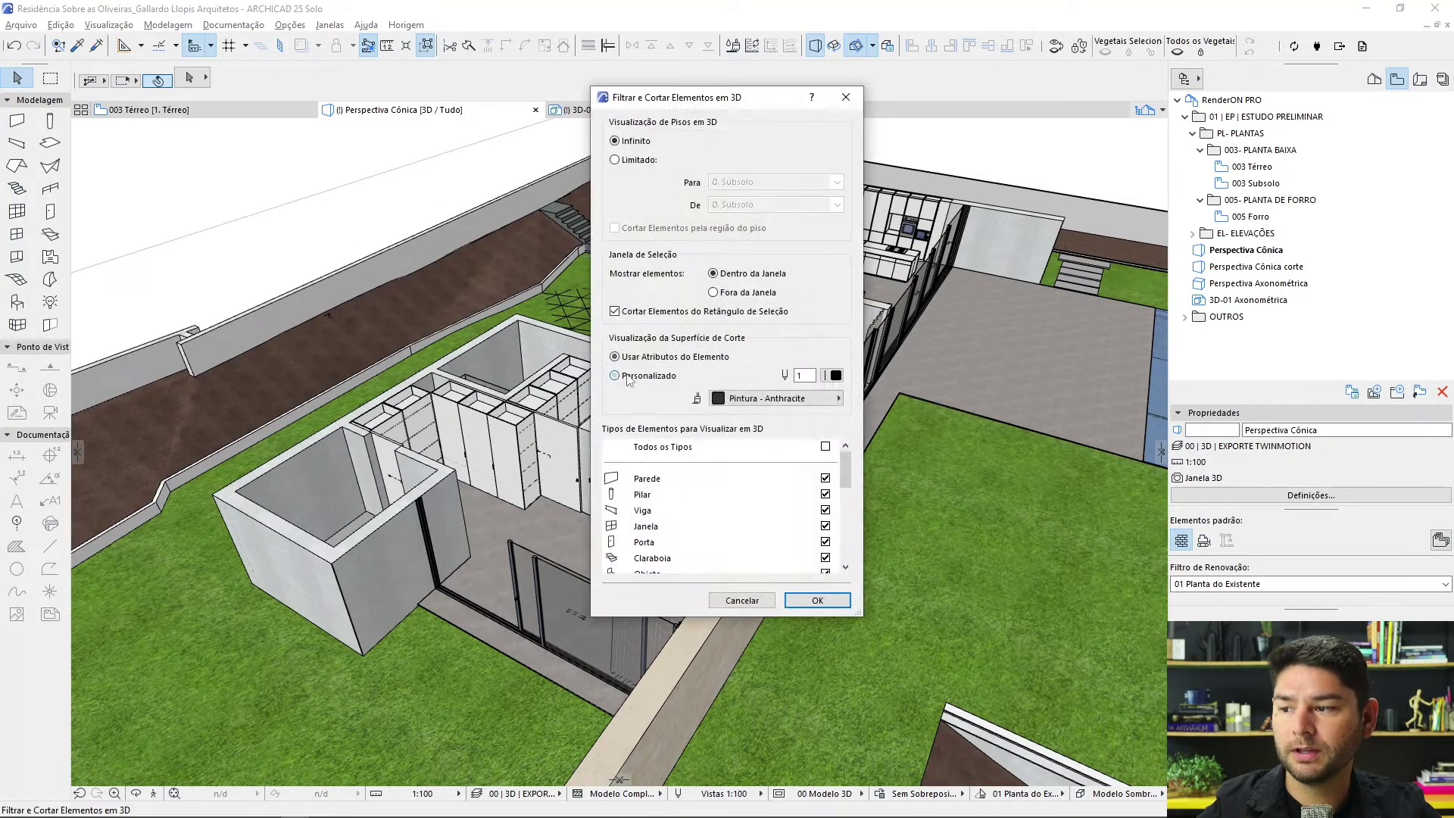
pyautogui.click(794, 403)
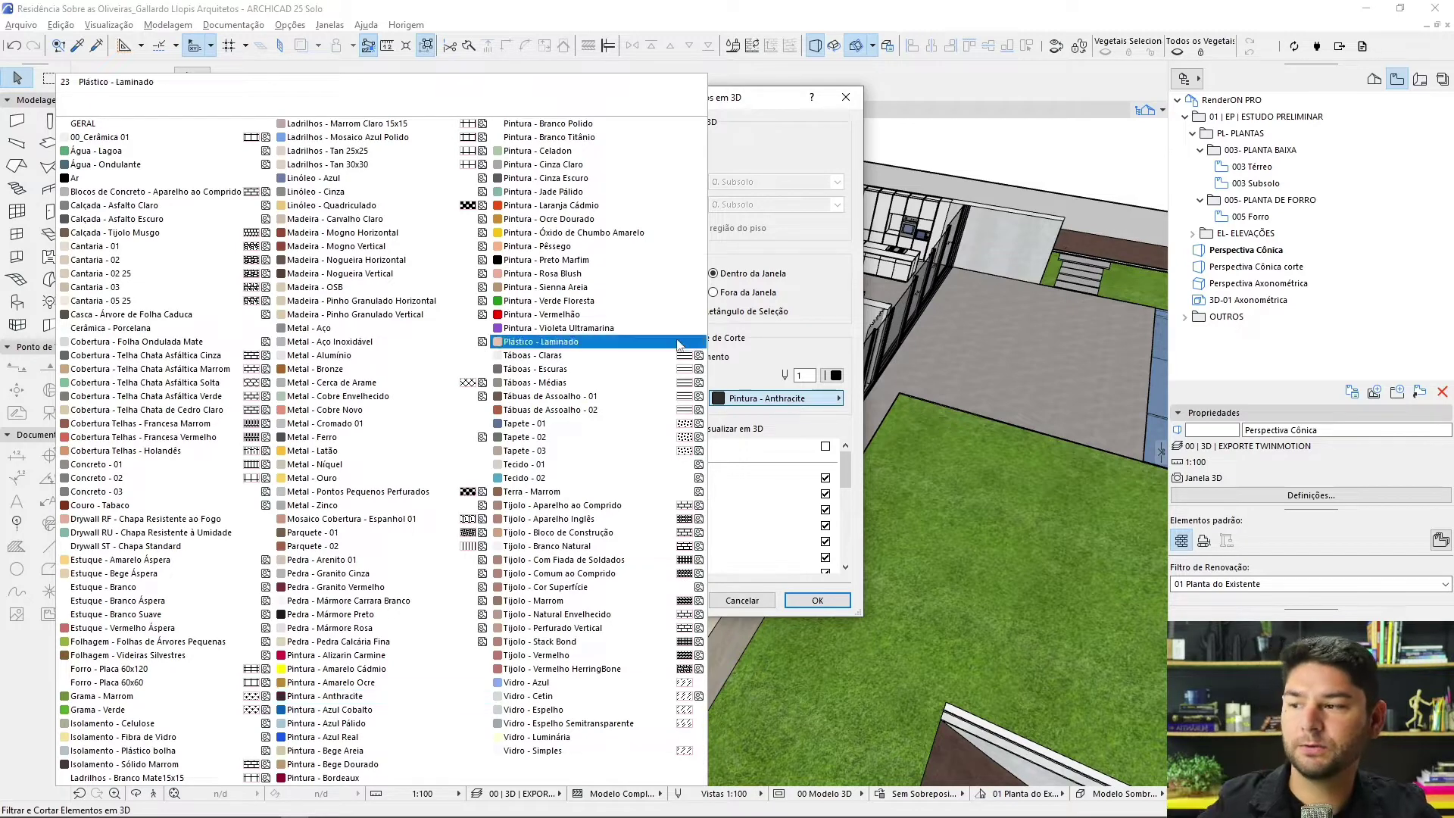
pyautogui.click(557, 261)
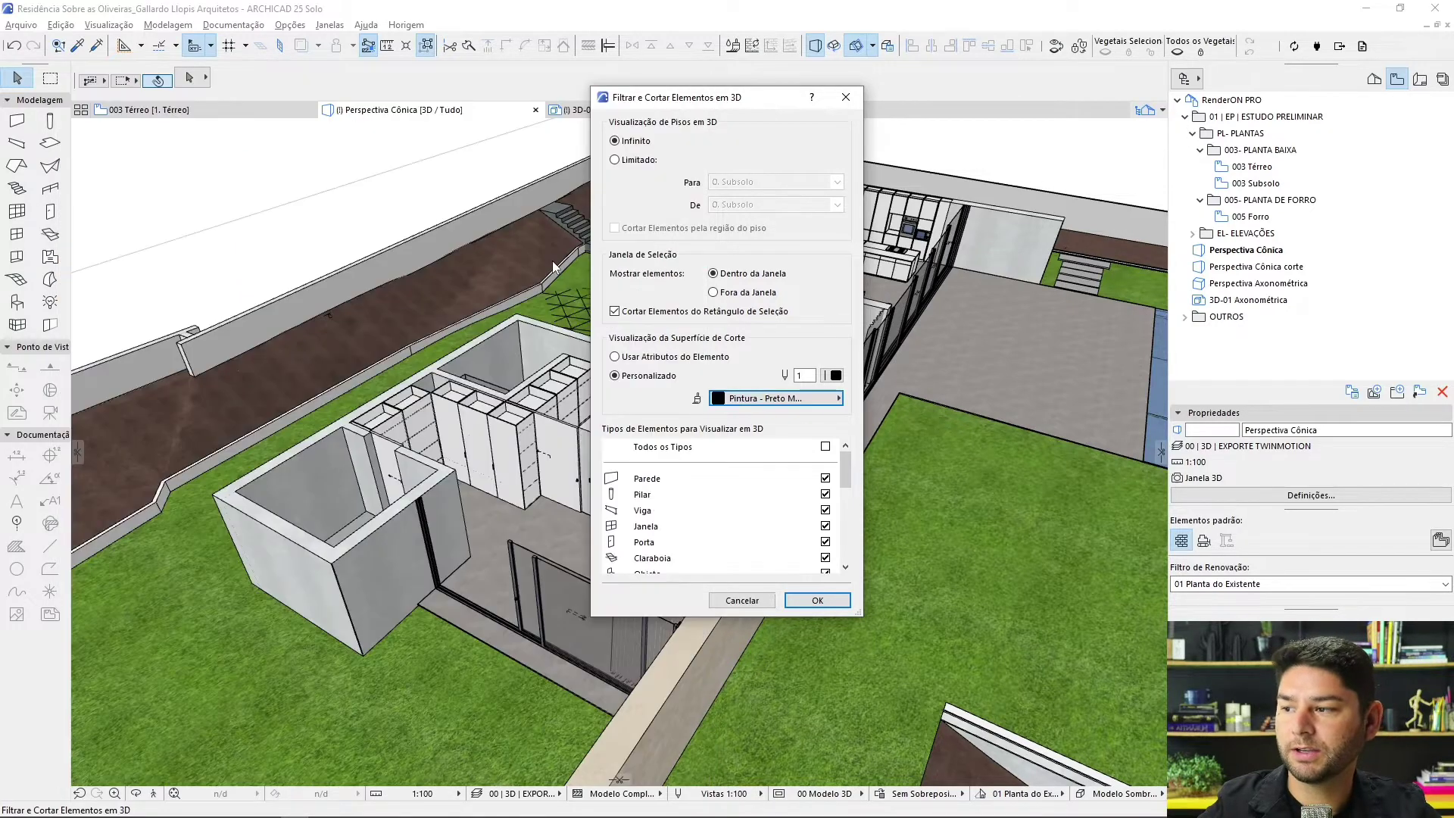
pyautogui.click(817, 599)
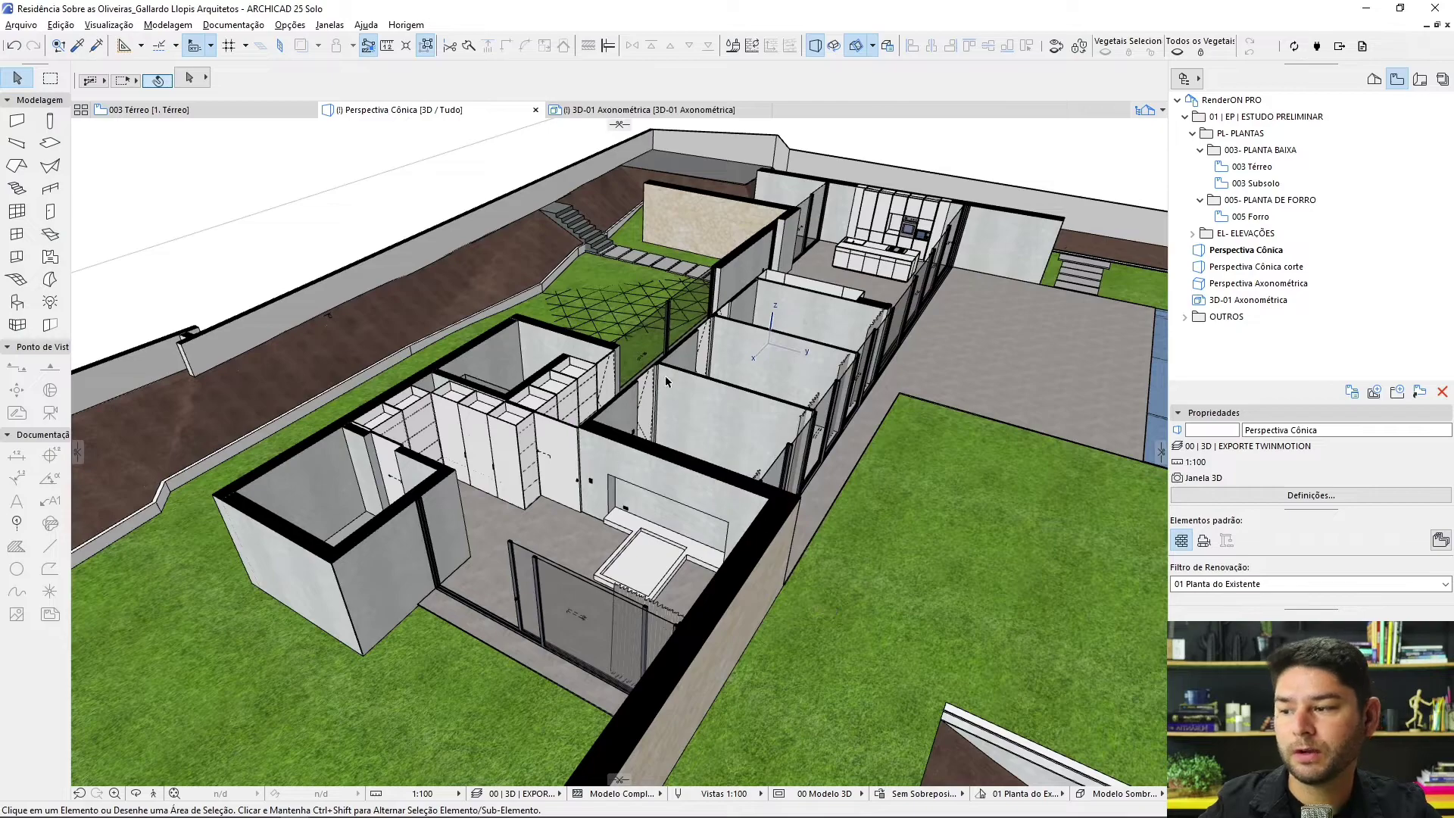
pyautogui.keyDown('shift'); pyautogui.moveTo(665, 375); pyautogui.dragTo(564, 343, button='middle'); pyautogui.keyUp('shift')
pyautogui.moveTo(482, 276)
pyautogui.keyDown('shift'); pyautogui.mouseDown(button='middle')
pyautogui.moveTo(715, 566)
pyautogui.moveTo(844, 439)
pyautogui.moveTo(946, 394)
pyautogui.mouseUp(button='middle'); pyautogui.keyUp('shift')
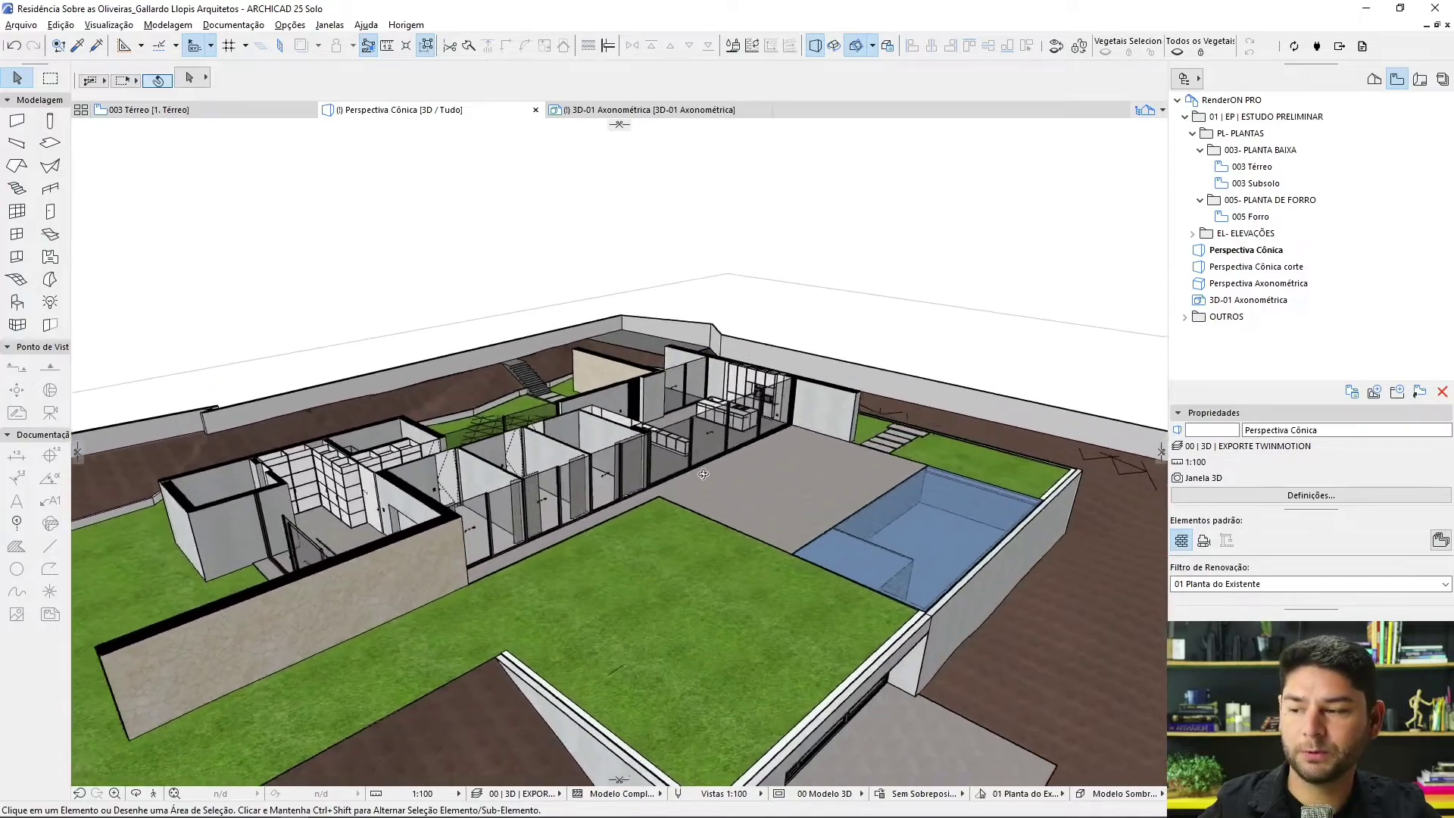
pyautogui.doubleClick(1232, 256)
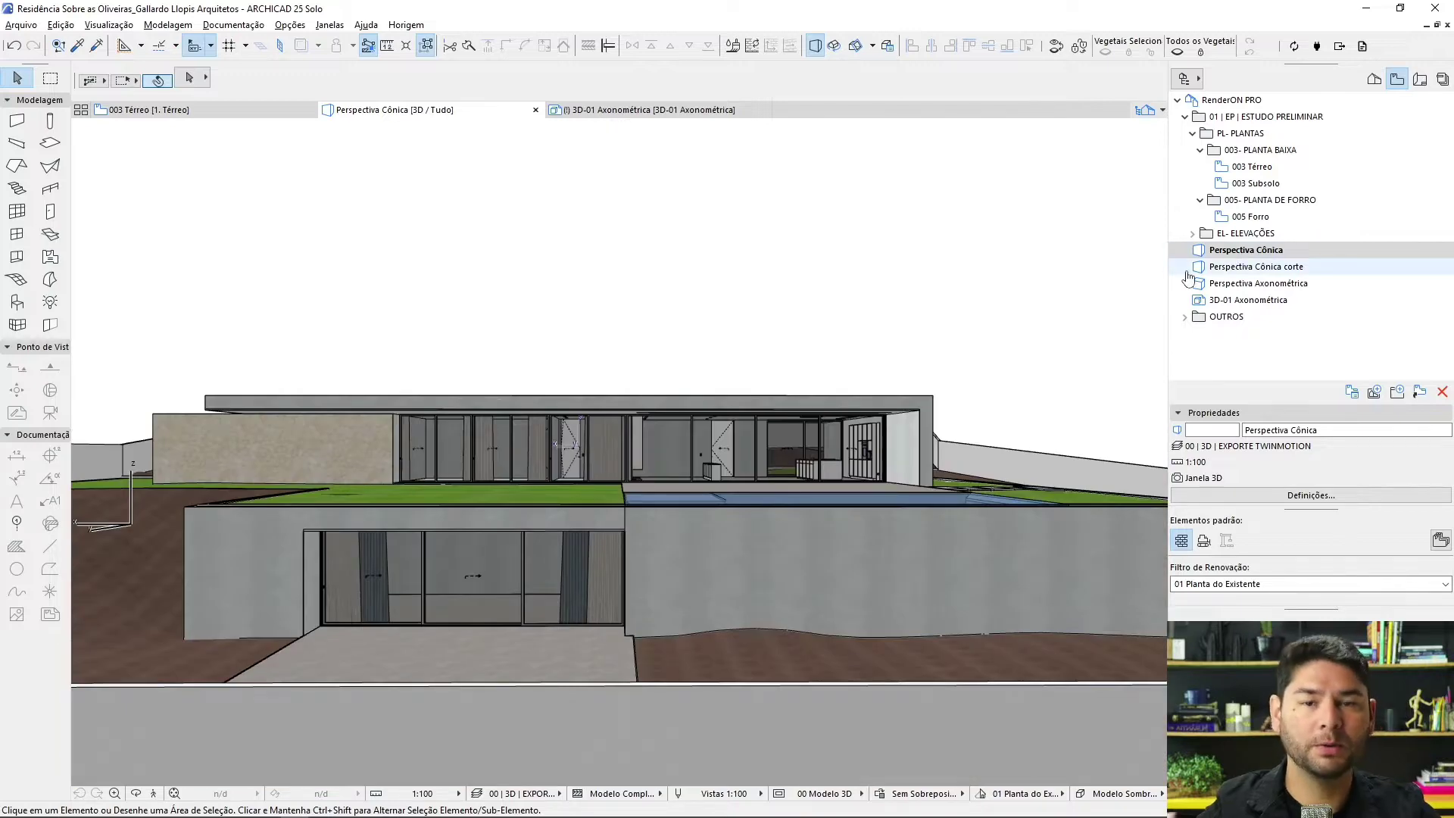
pyautogui.doubleClick(1237, 269)
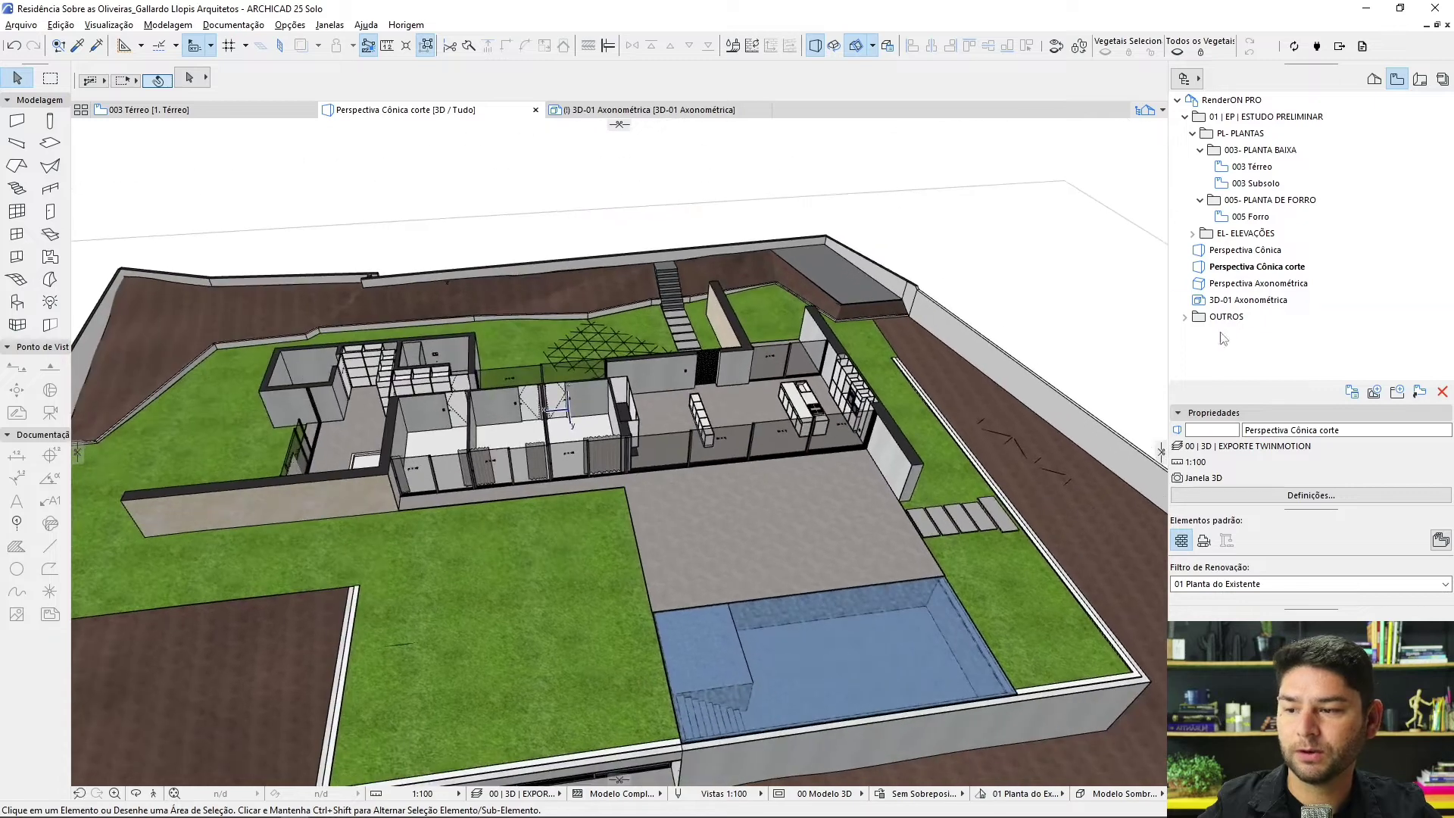
pyautogui.doubleClick(1254, 250)
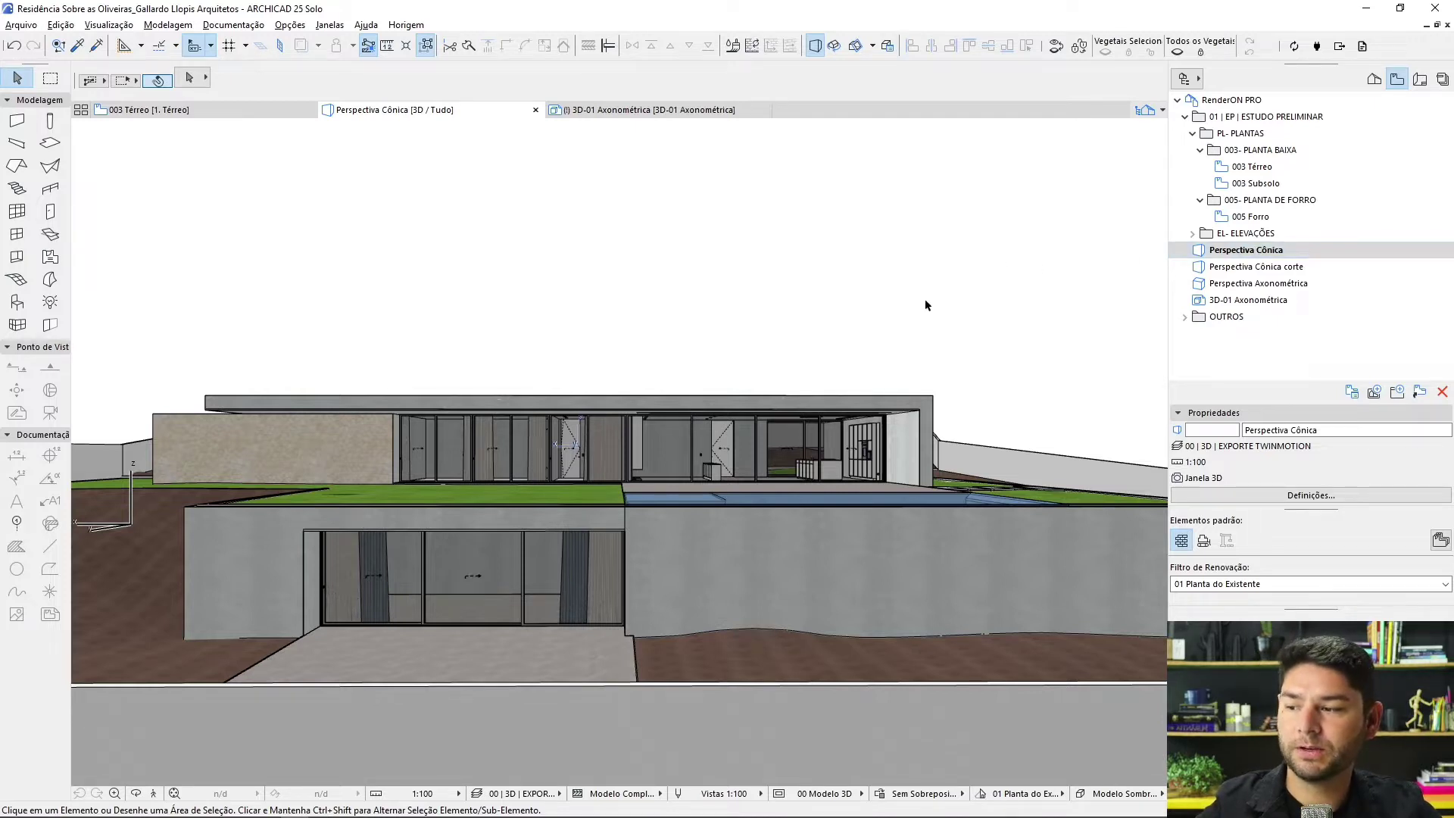
pyautogui.doubleClick(1242, 250)
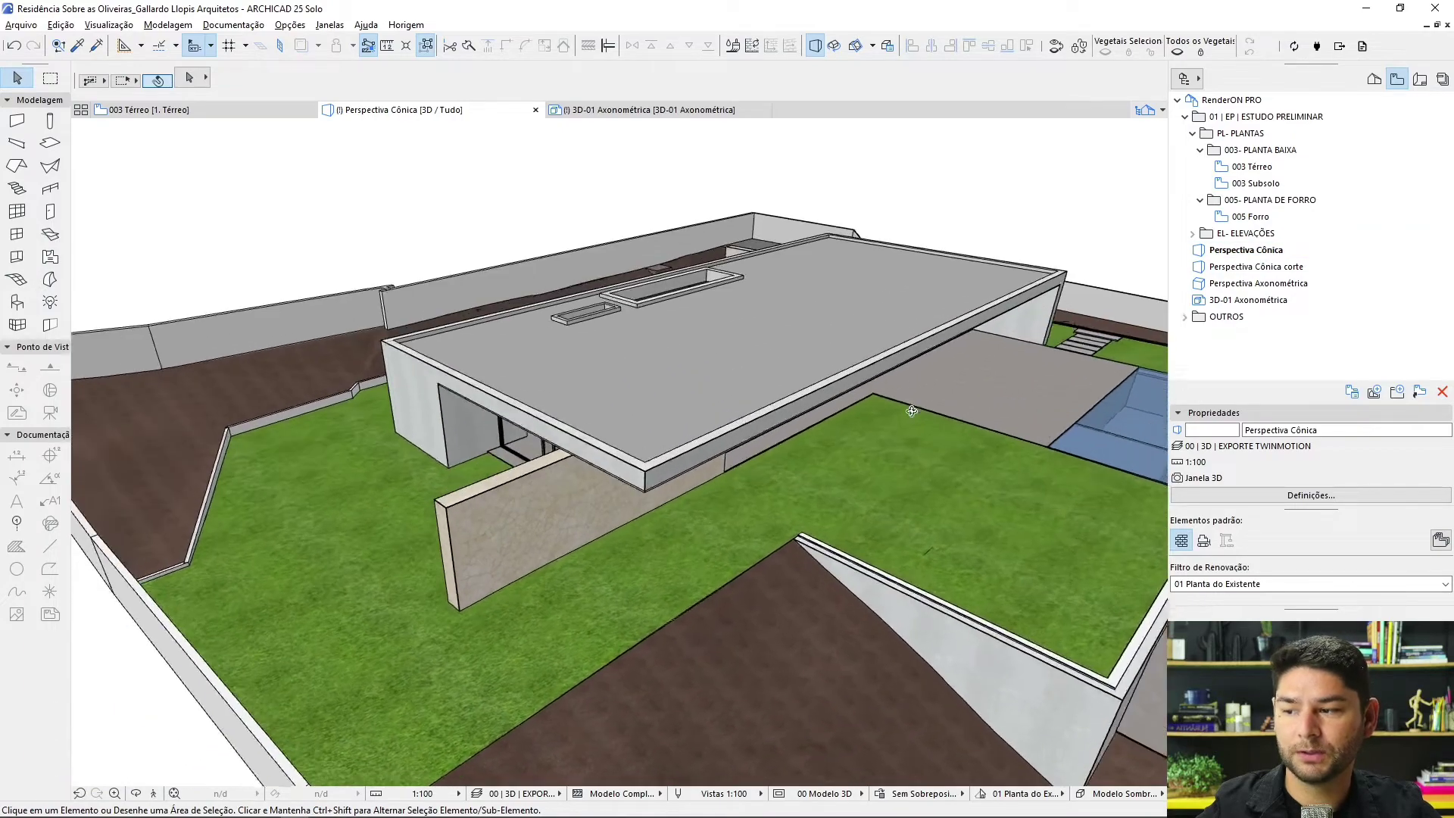
pyautogui.keyDown('shift'); pyautogui.moveTo(960, 374); pyautogui.dragTo(697, 401, button='middle'); pyautogui.keyUp('shift')
pyautogui.scroll(3, 893, 290)
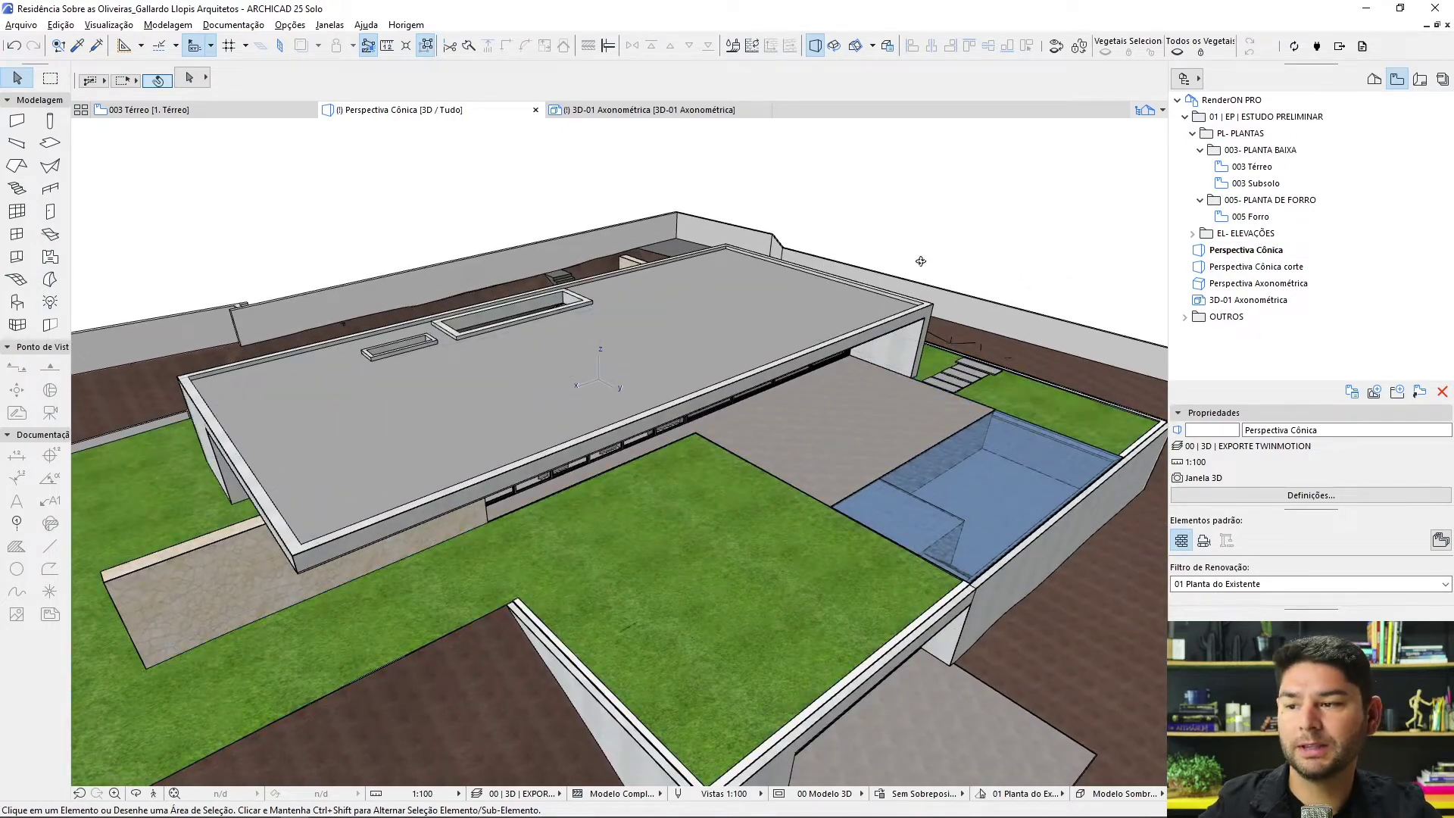
pyautogui.doubleClick(1254, 266)
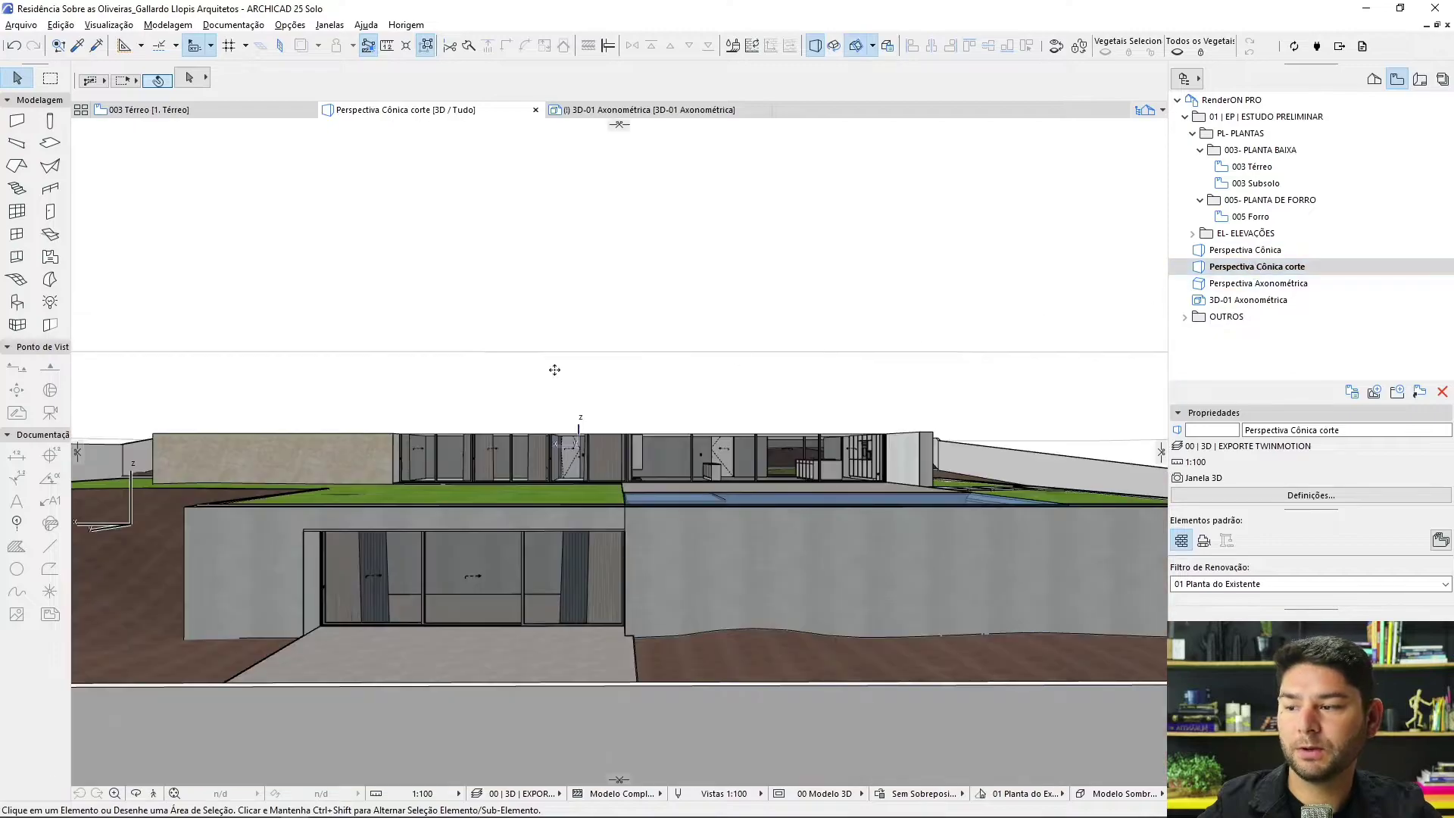
pyautogui.keyDown('shift'); pyautogui.moveTo(553, 371); pyautogui.dragTo(919, 443, button='middle'); pyautogui.keyUp('shift')
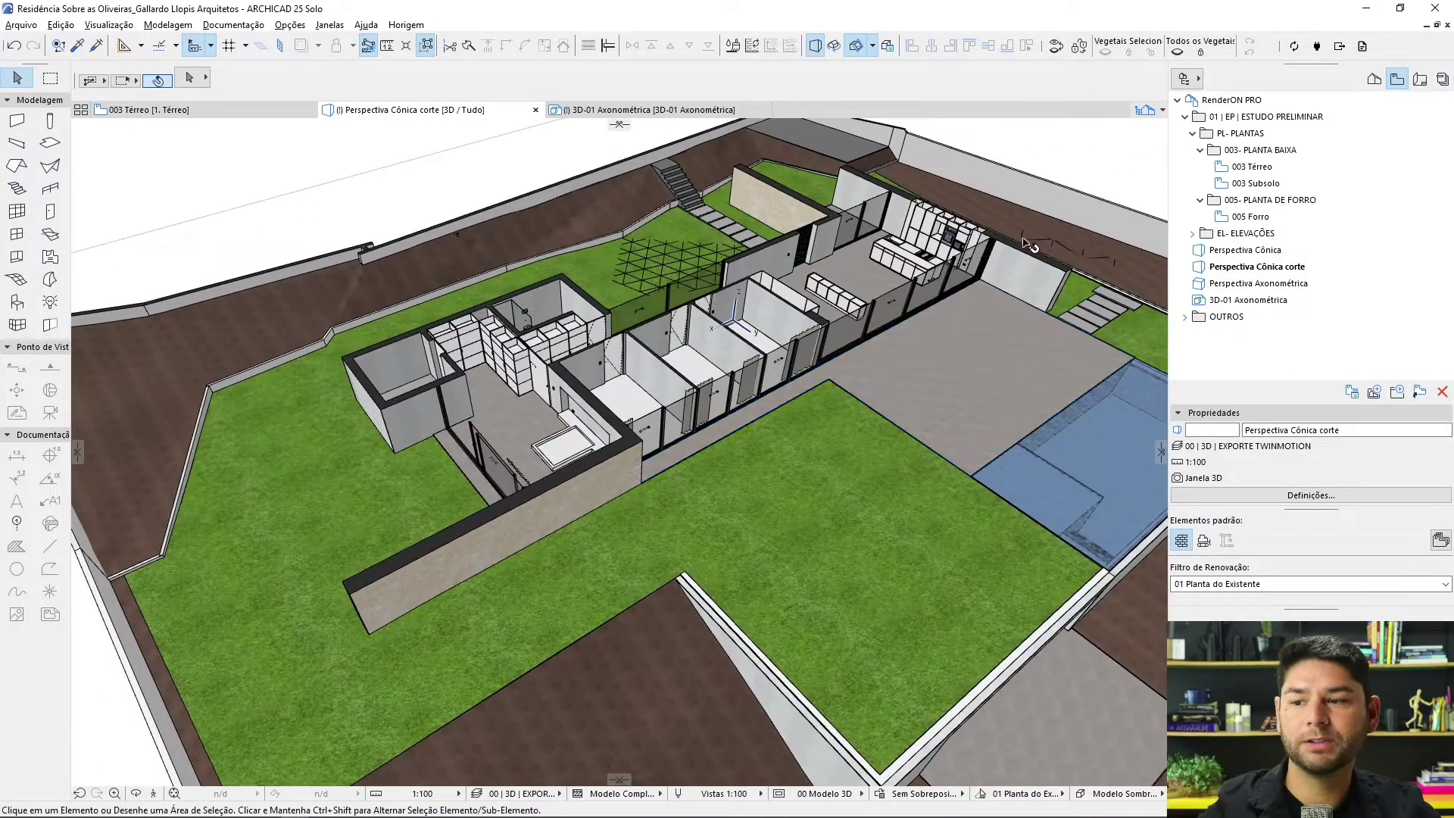
pyautogui.keyDown('shift'); pyautogui.moveTo(1021, 233); pyautogui.dragTo(928, 308, button='middle'); pyautogui.keyUp('shift')
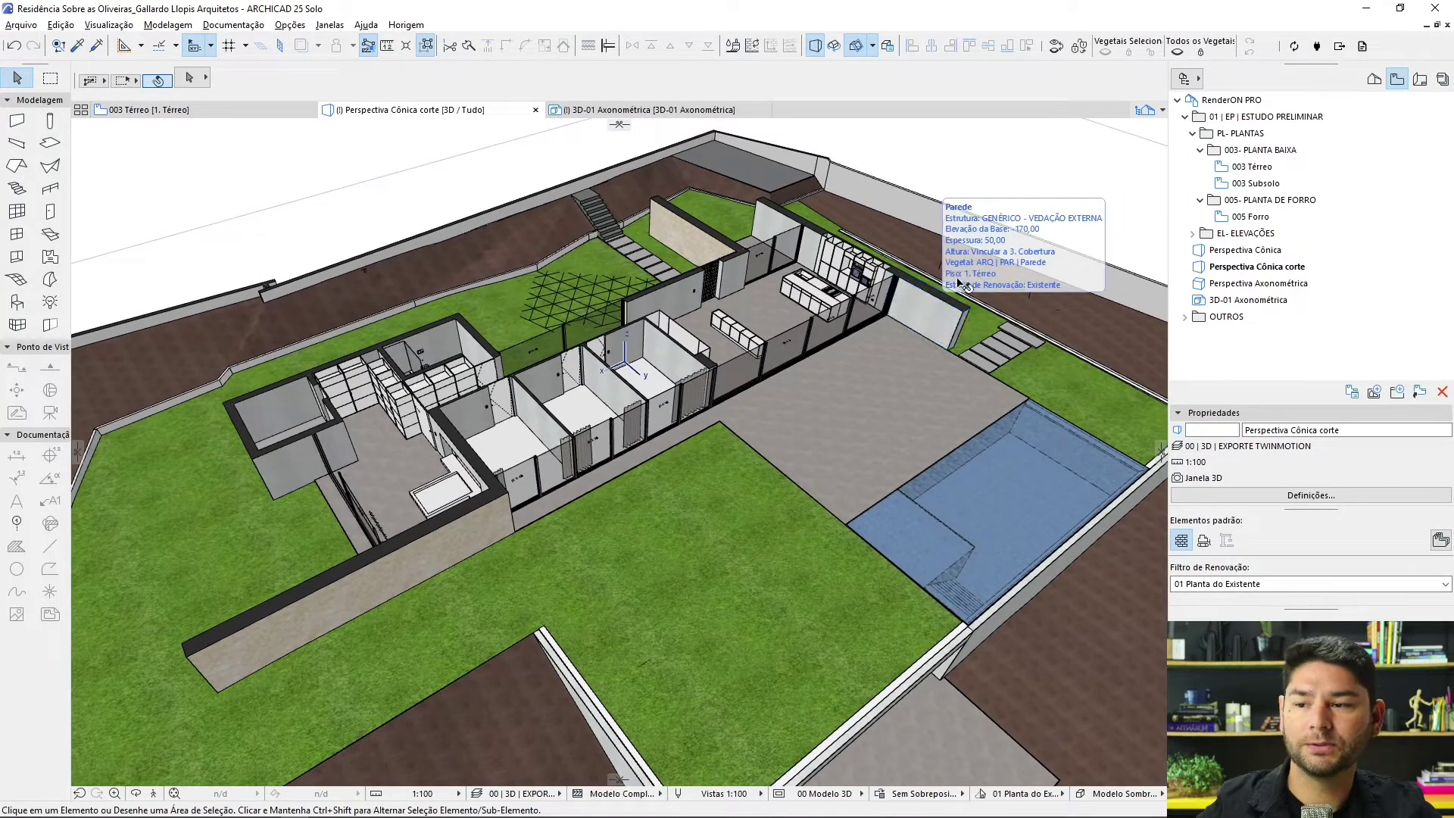
pyautogui.keyDown('shift'); pyautogui.moveTo(998, 284); pyautogui.dragTo(941, 205, button='middle'); pyautogui.keyUp('shift')
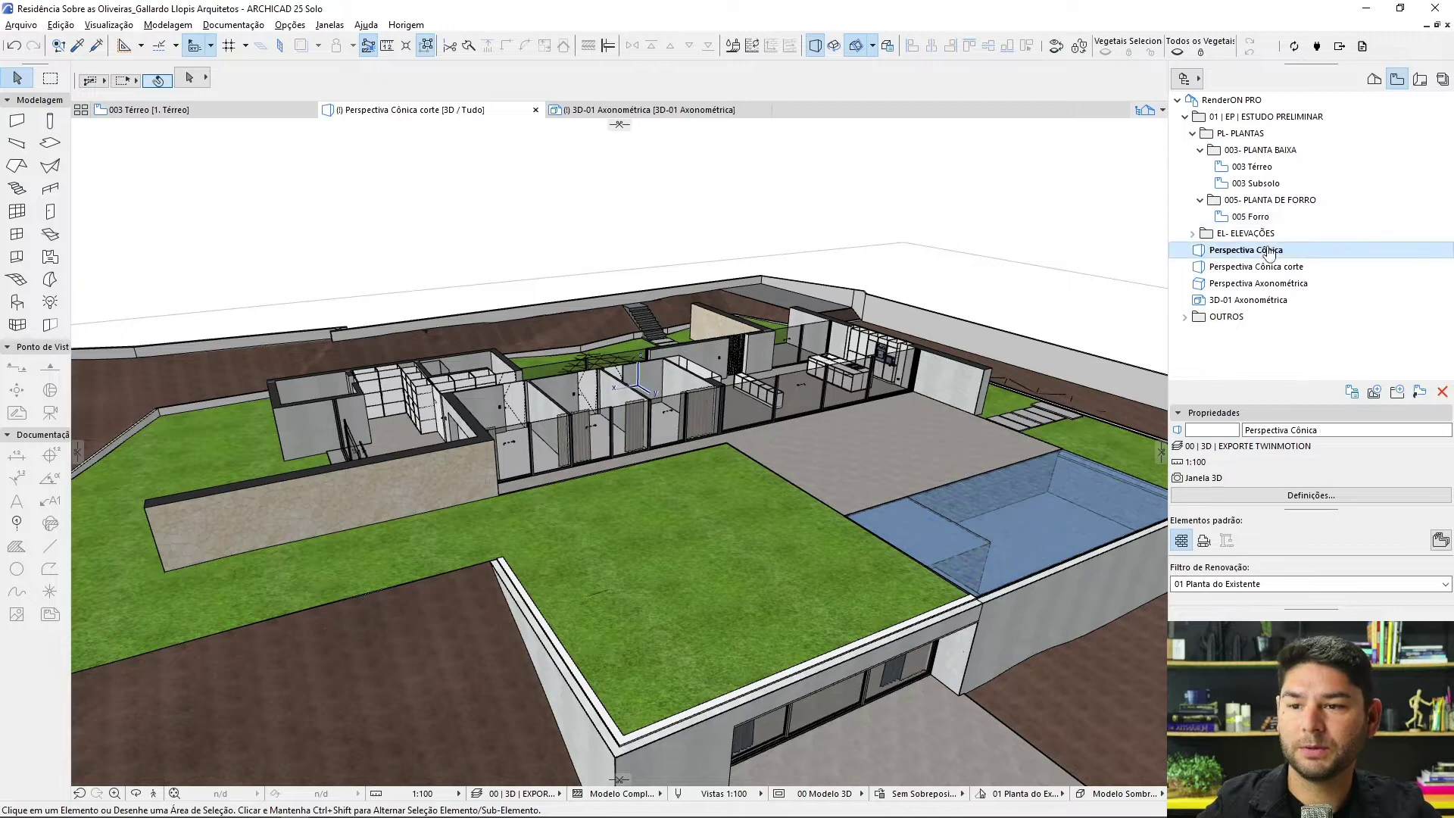
pyautogui.doubleClick(1260, 250)
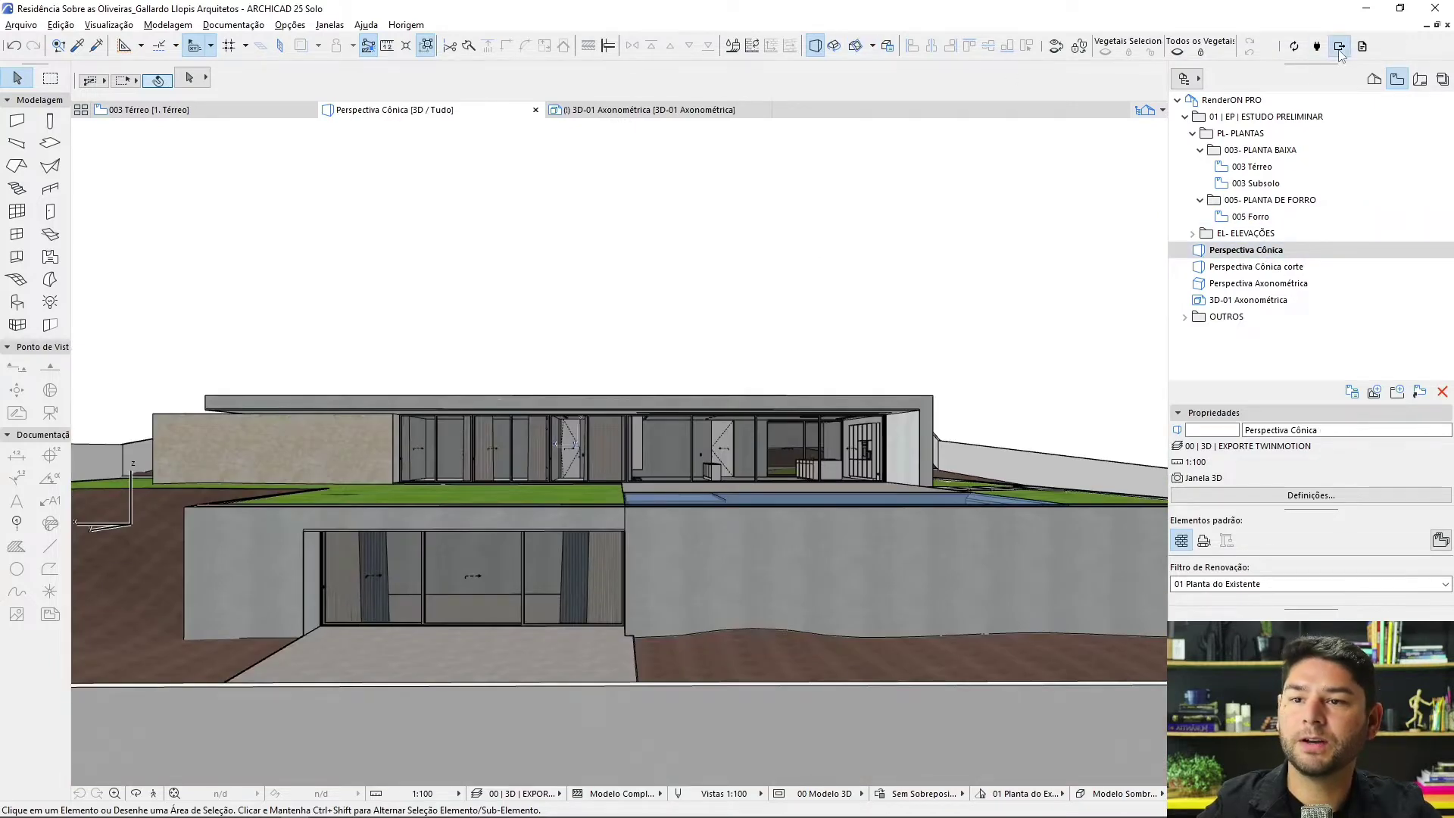
# Step: Export the full perspective as a Datasmith file, then switch to Perspectiva Cônica corte
pyautogui.click(1339, 46)
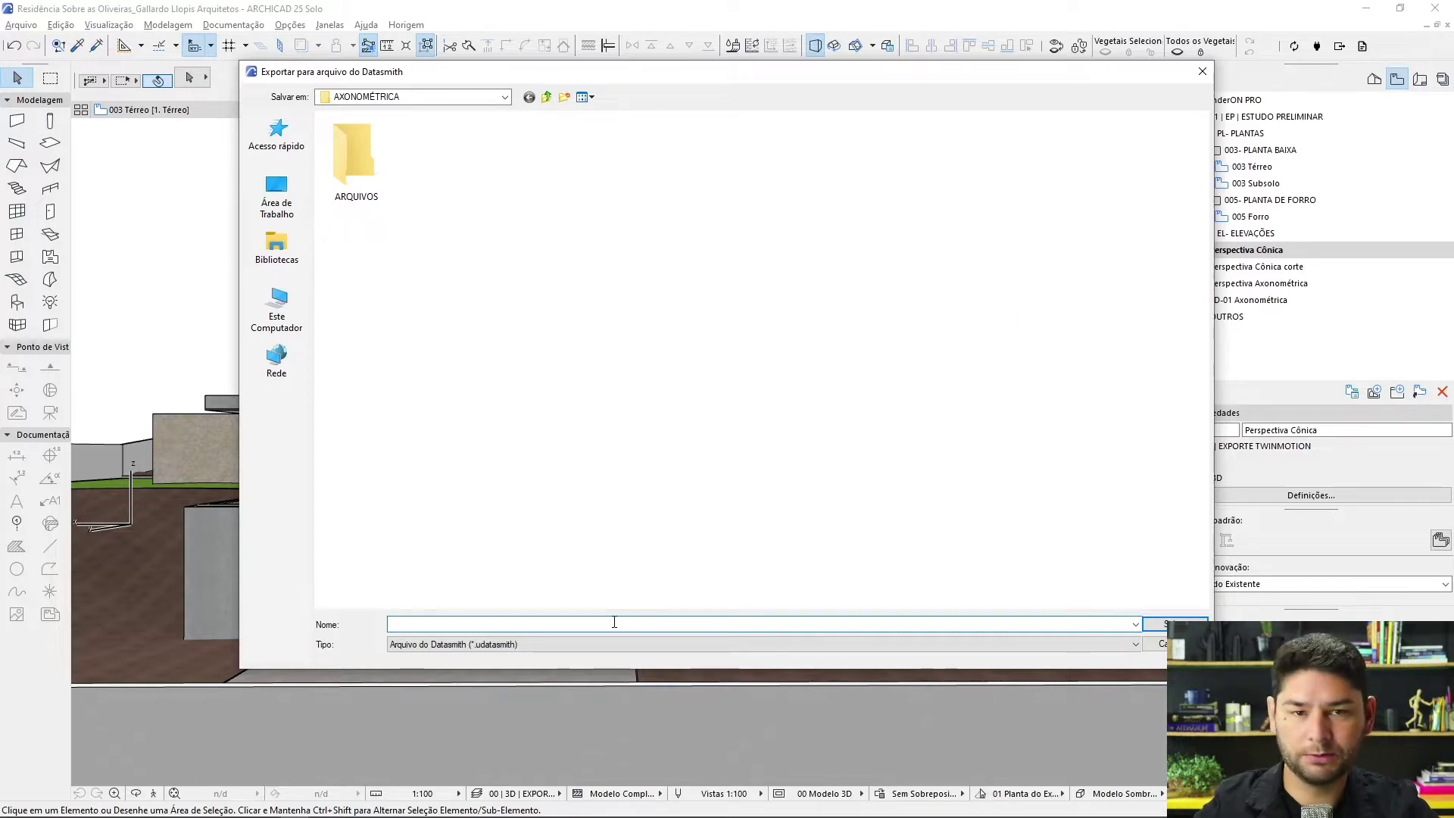
pyautogui.press('Escape')
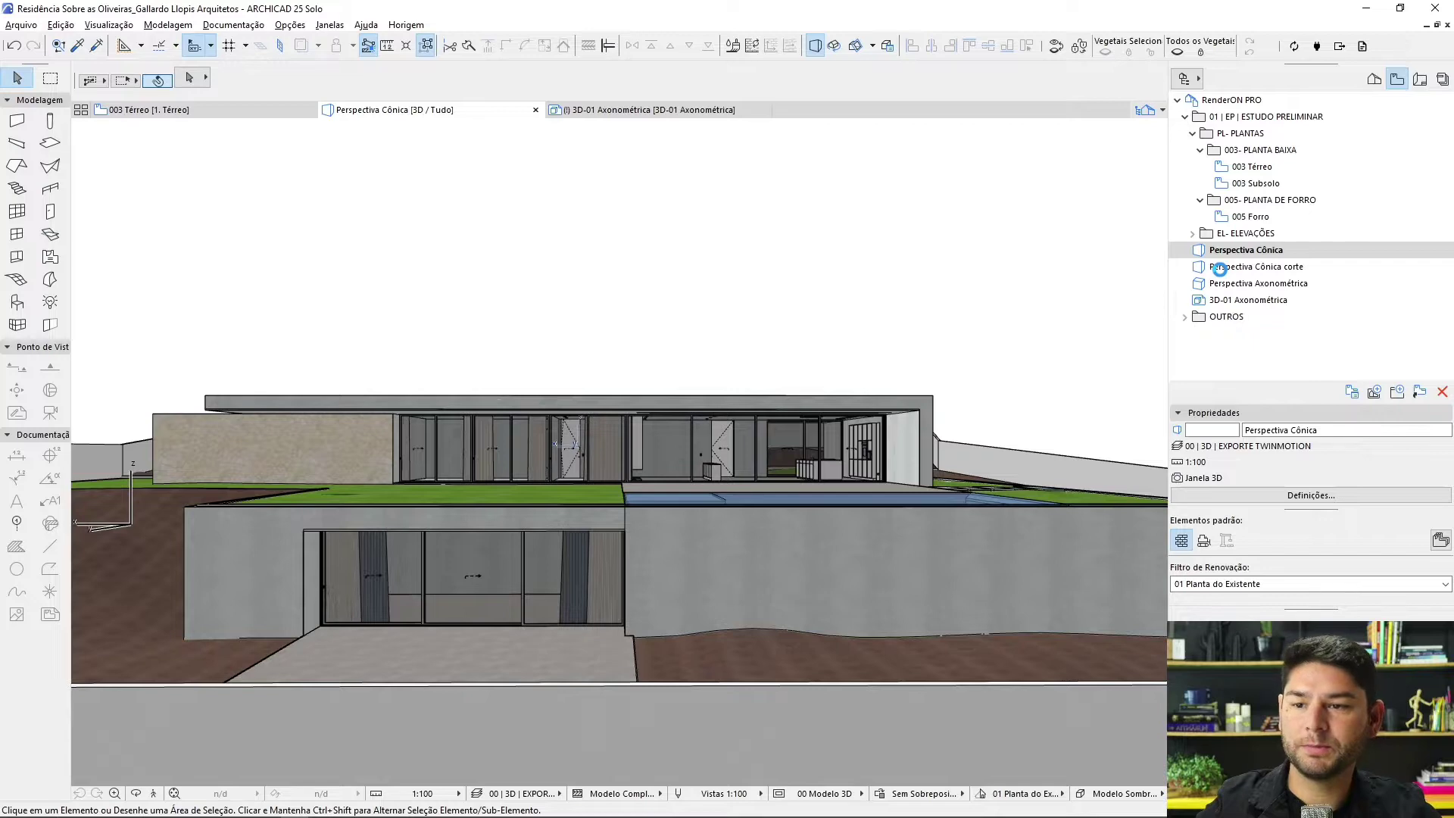
pyautogui.doubleClick(1220, 269)
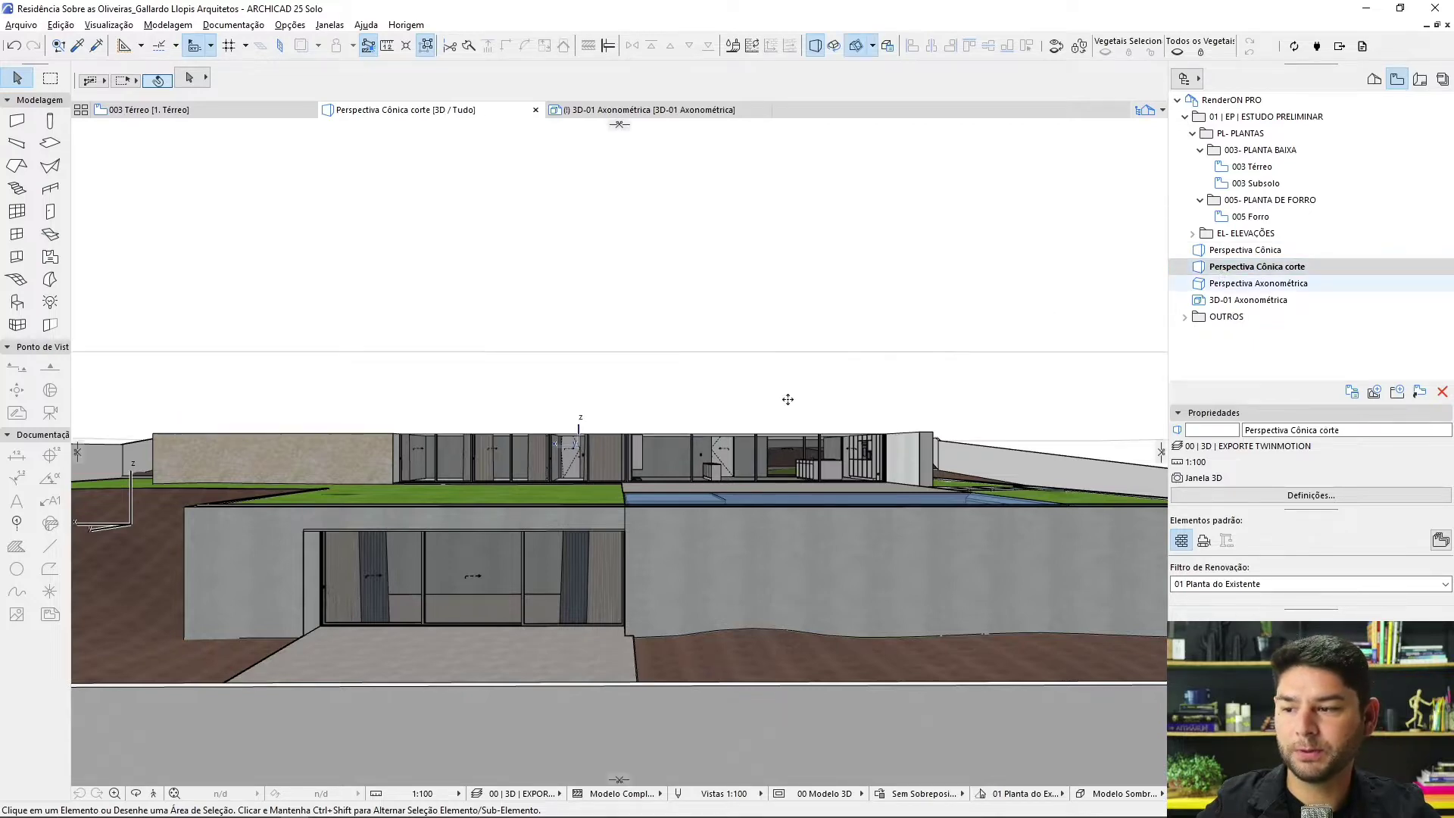
# Step: Export the section-cut view as the Datasmith file RenderON PRO- Axonométrica 02
pyautogui.click(1339, 47)
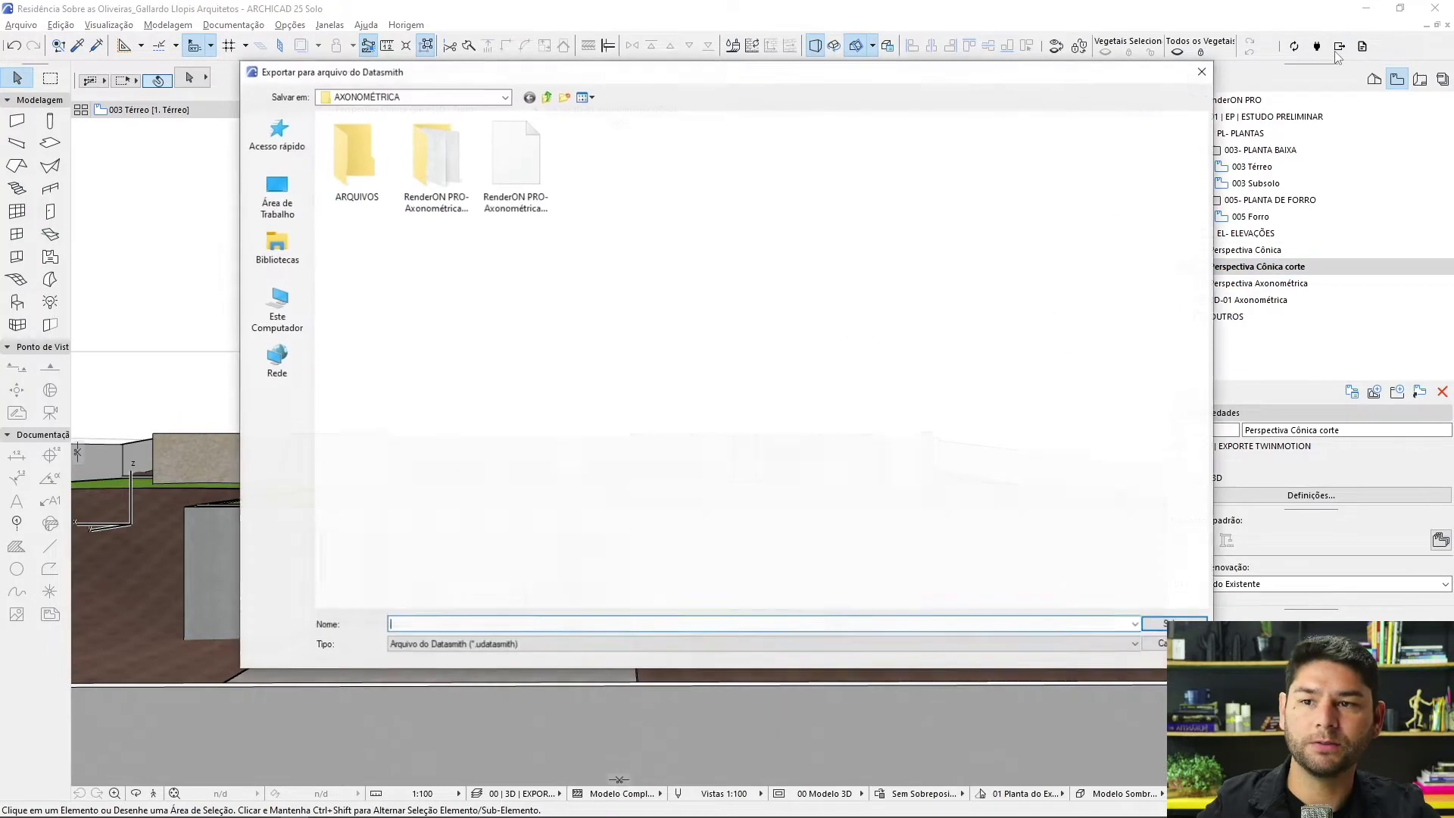
pyautogui.click(512, 210)
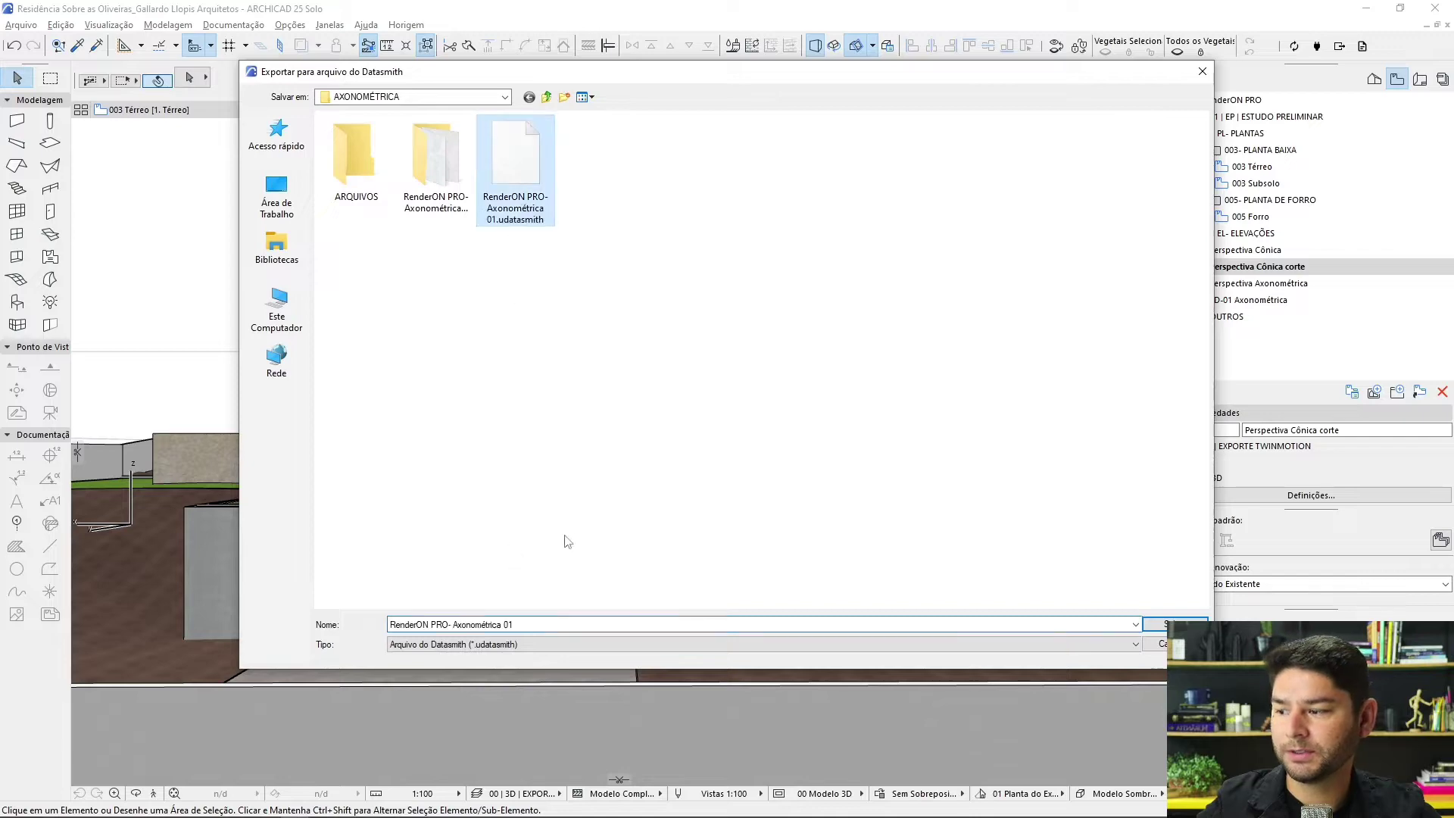
pyautogui.click(523, 622)
pyautogui.press('BackSpace')
pyautogui.write('2')
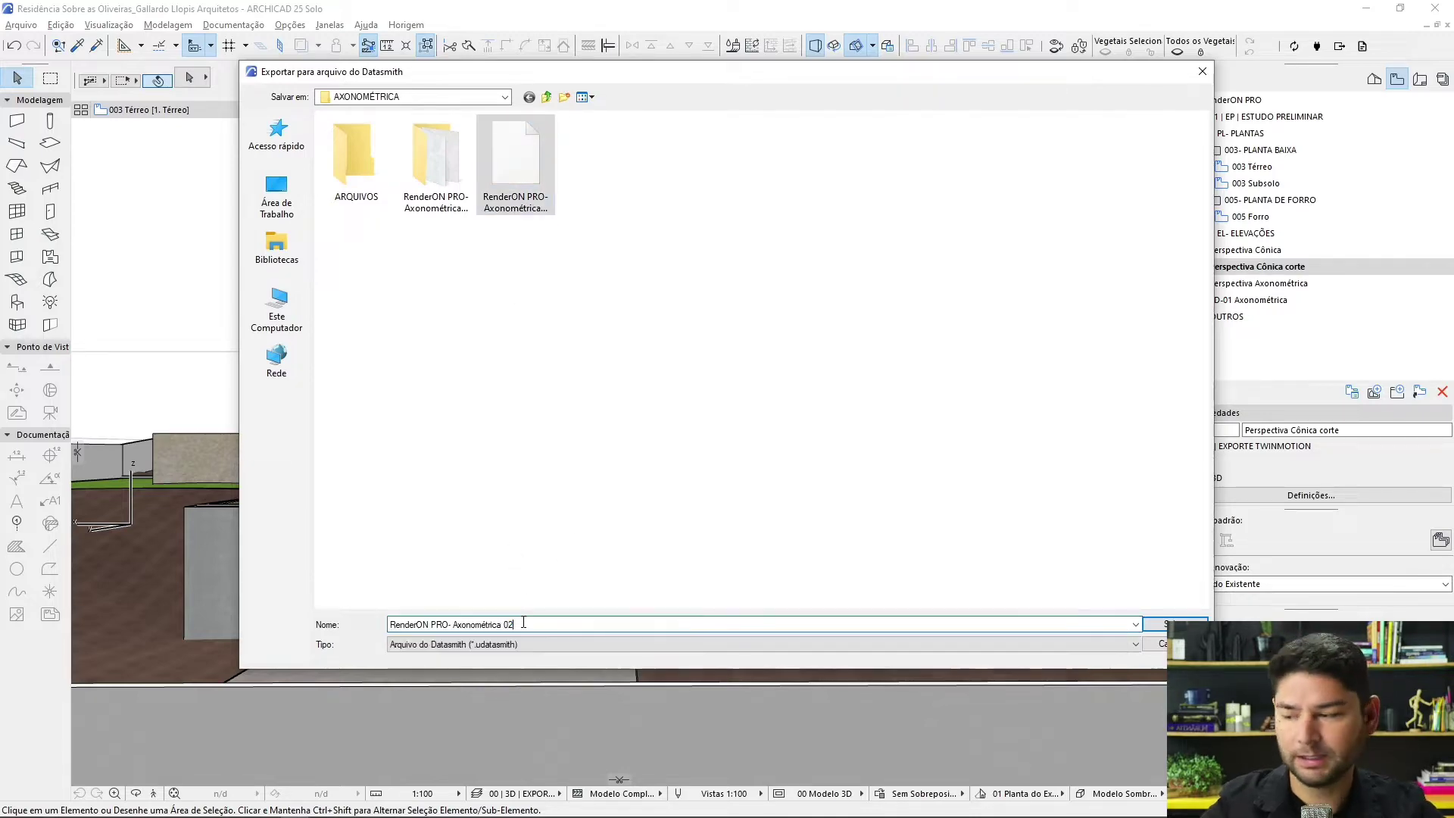
pyautogui.click(1170, 624)
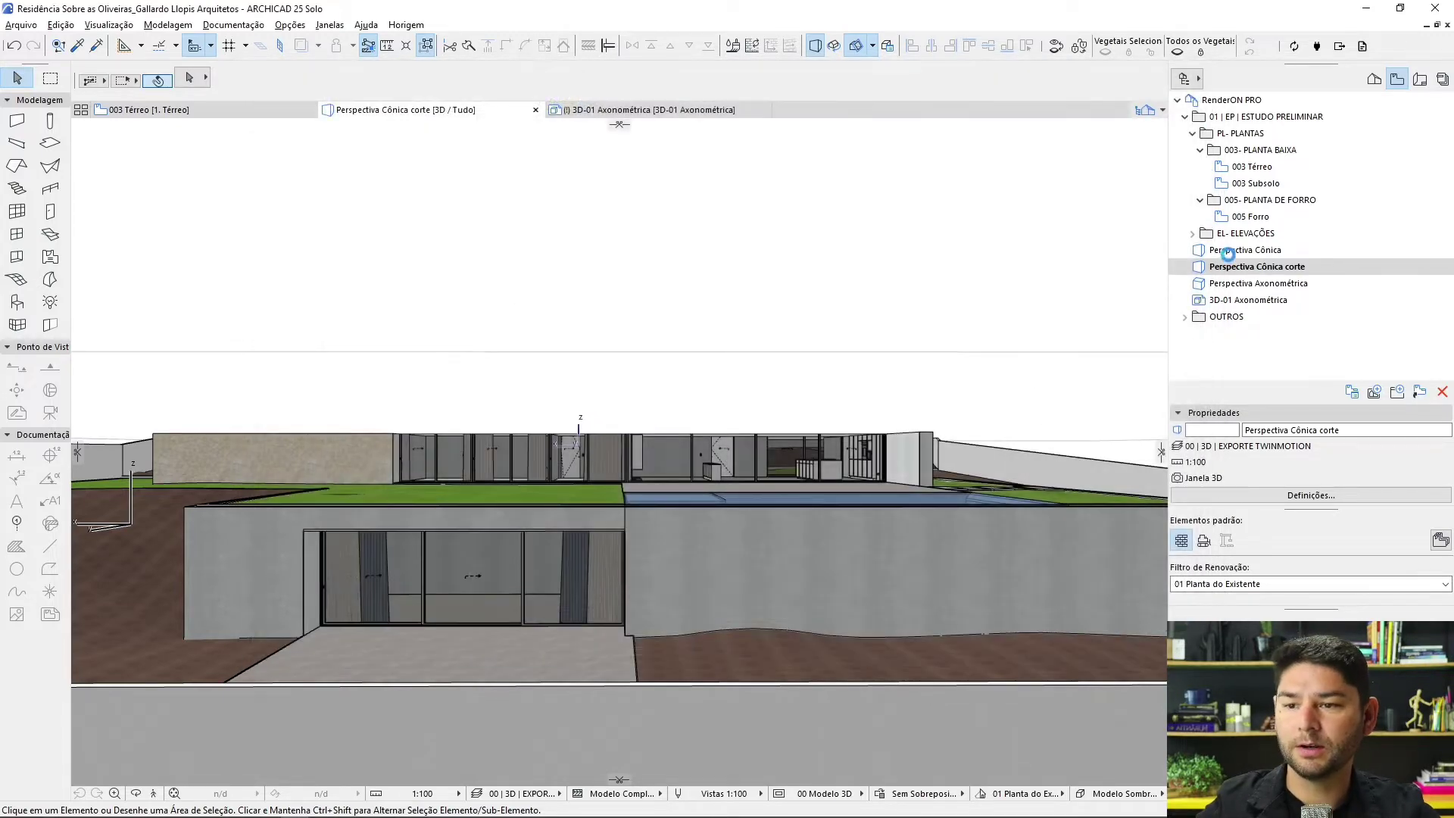
# Step: Cycle through the saved perspective views, ending on the 3D-01 Axonométrica view
pyautogui.doubleClick(1229, 252)
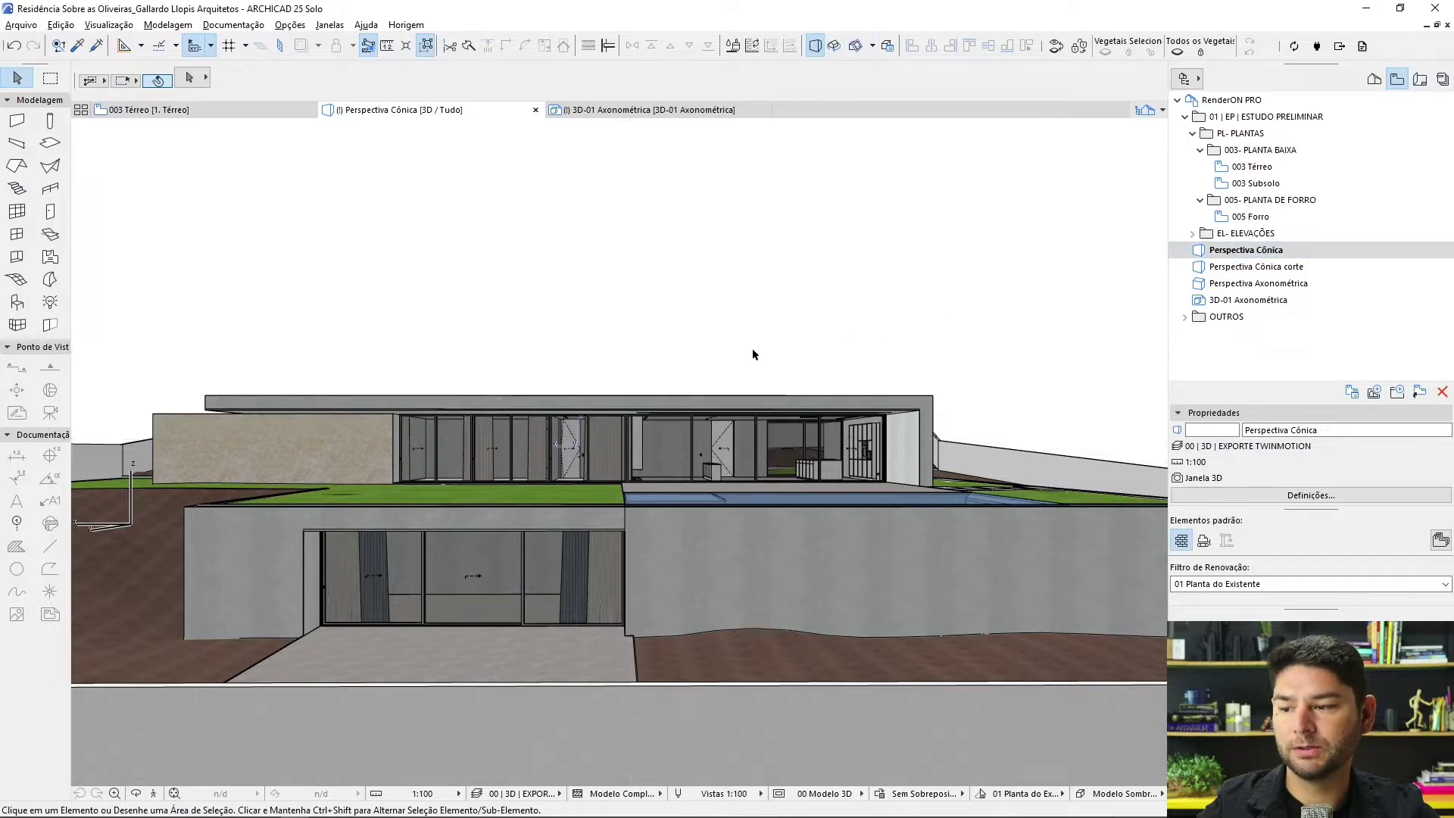
pyautogui.doubleClick(1229, 267)
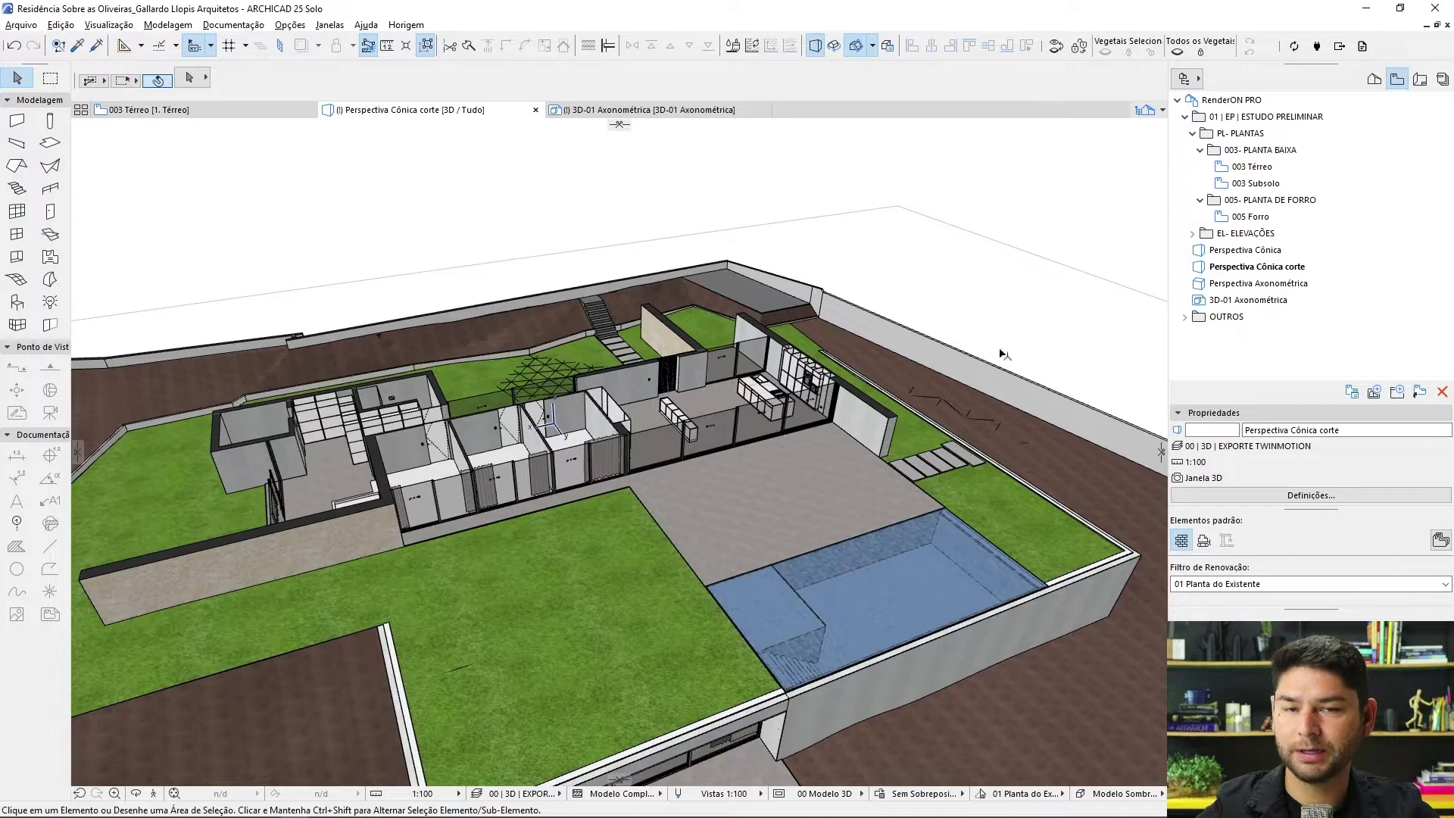
pyautogui.keyDown('shift'); pyautogui.moveTo(1054, 264); pyautogui.dragTo(524, 275, button='middle'); pyautogui.keyUp('shift')
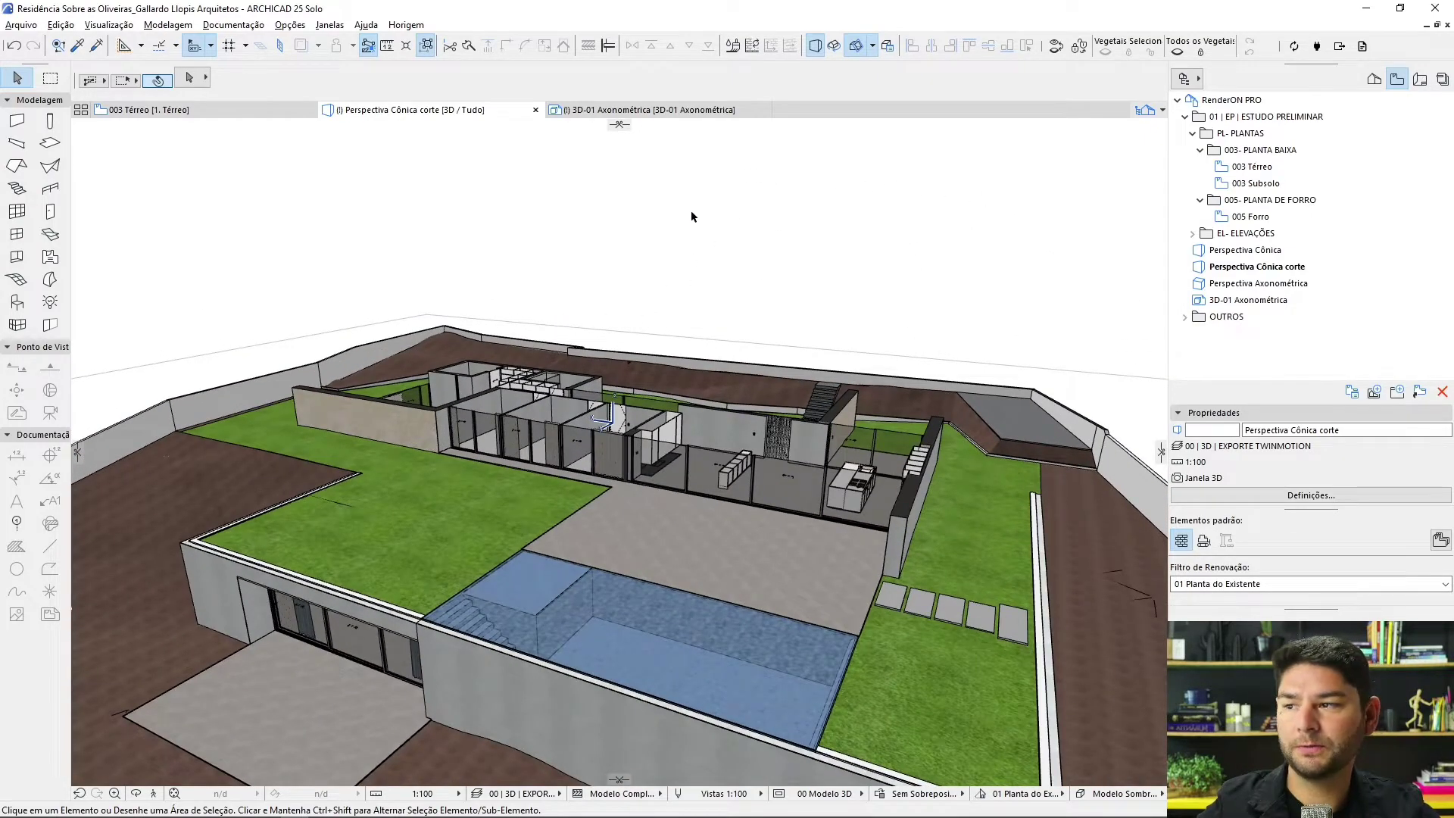
pyautogui.doubleClick(1257, 283)
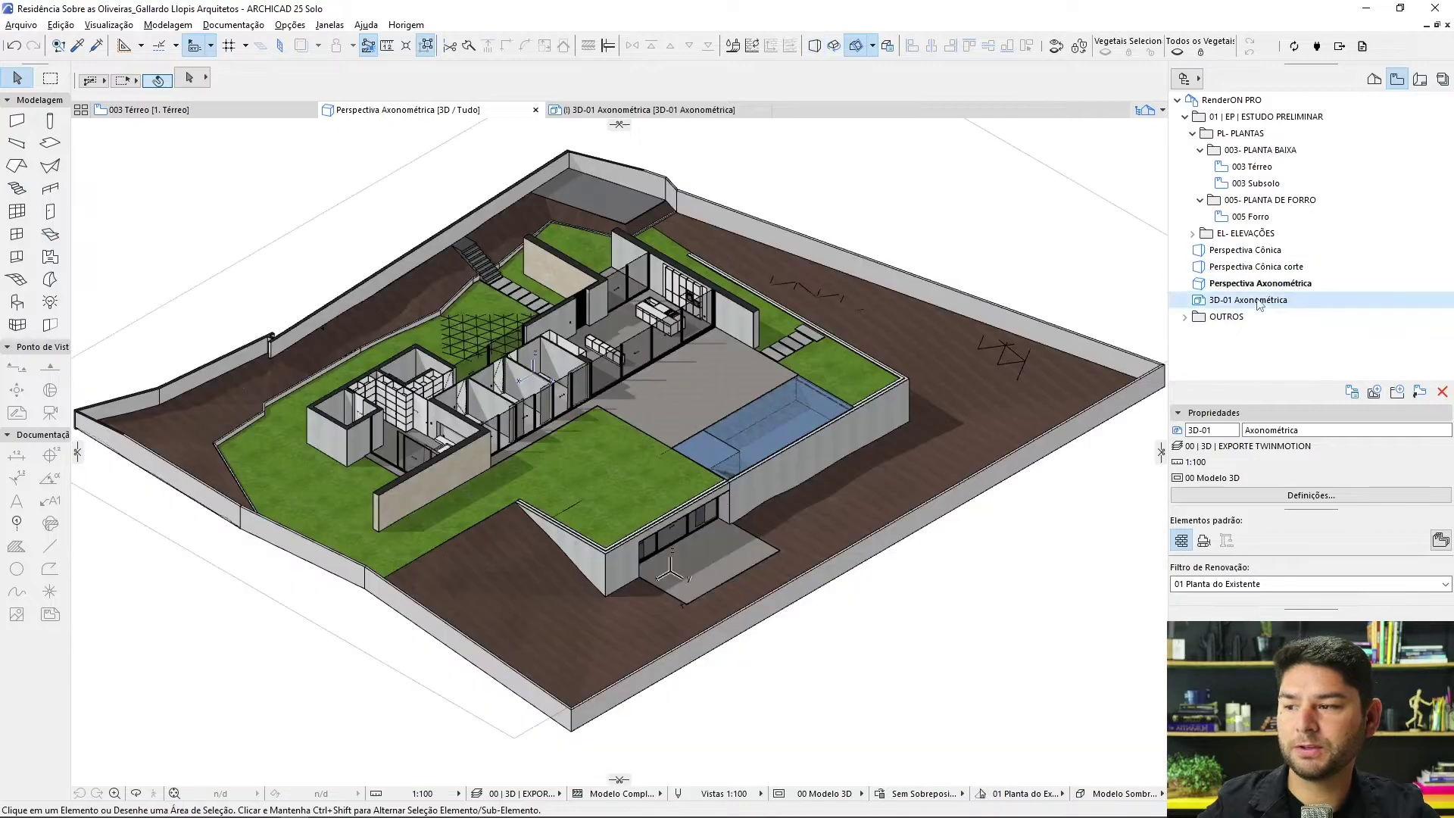
pyautogui.doubleClick(1259, 300)
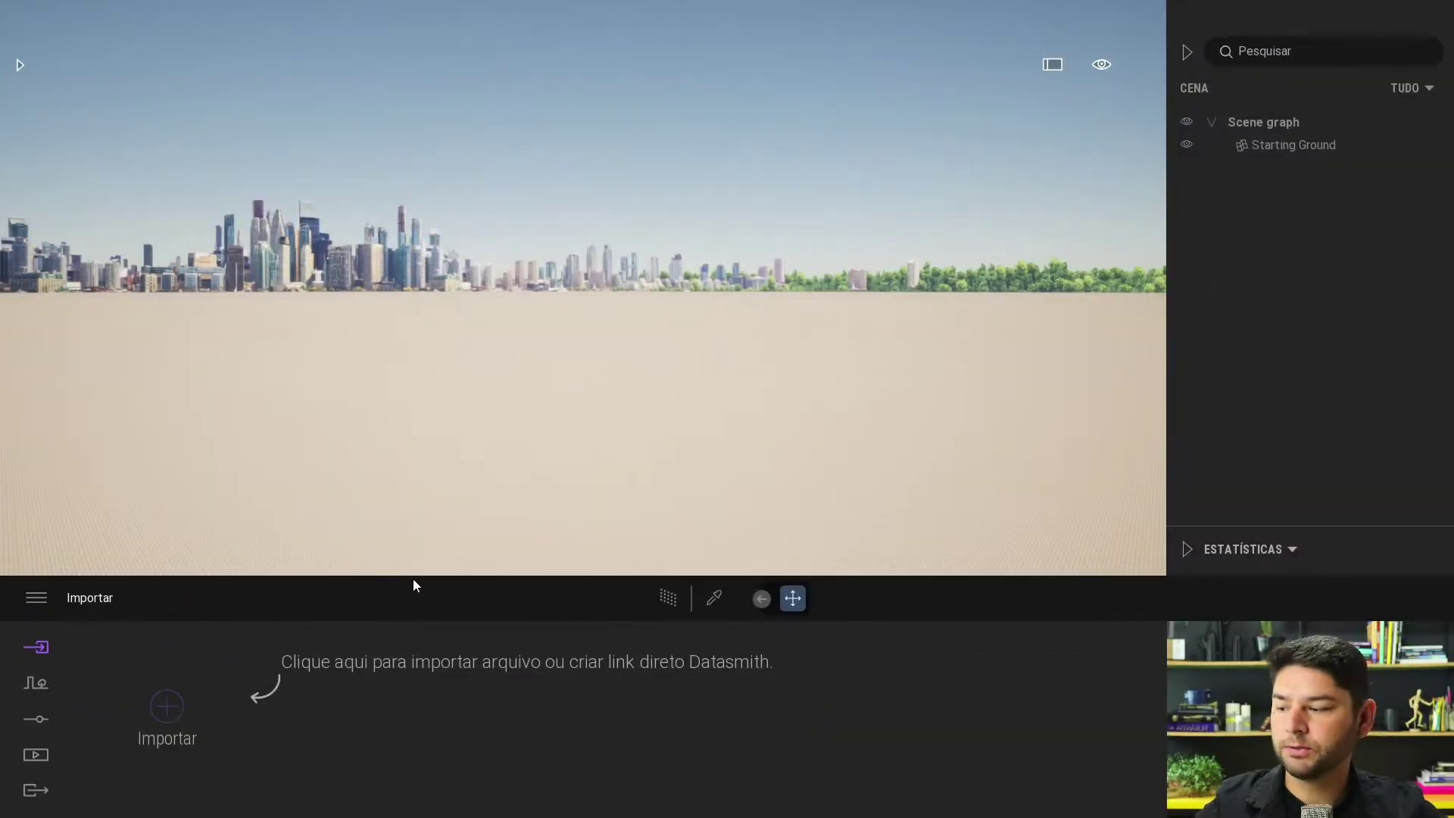
# Step: Import RenderON PRO- Axonométrica 01.udatasmith with Fusionar kept on Manter a hierarquia
pyautogui.click(180, 715)
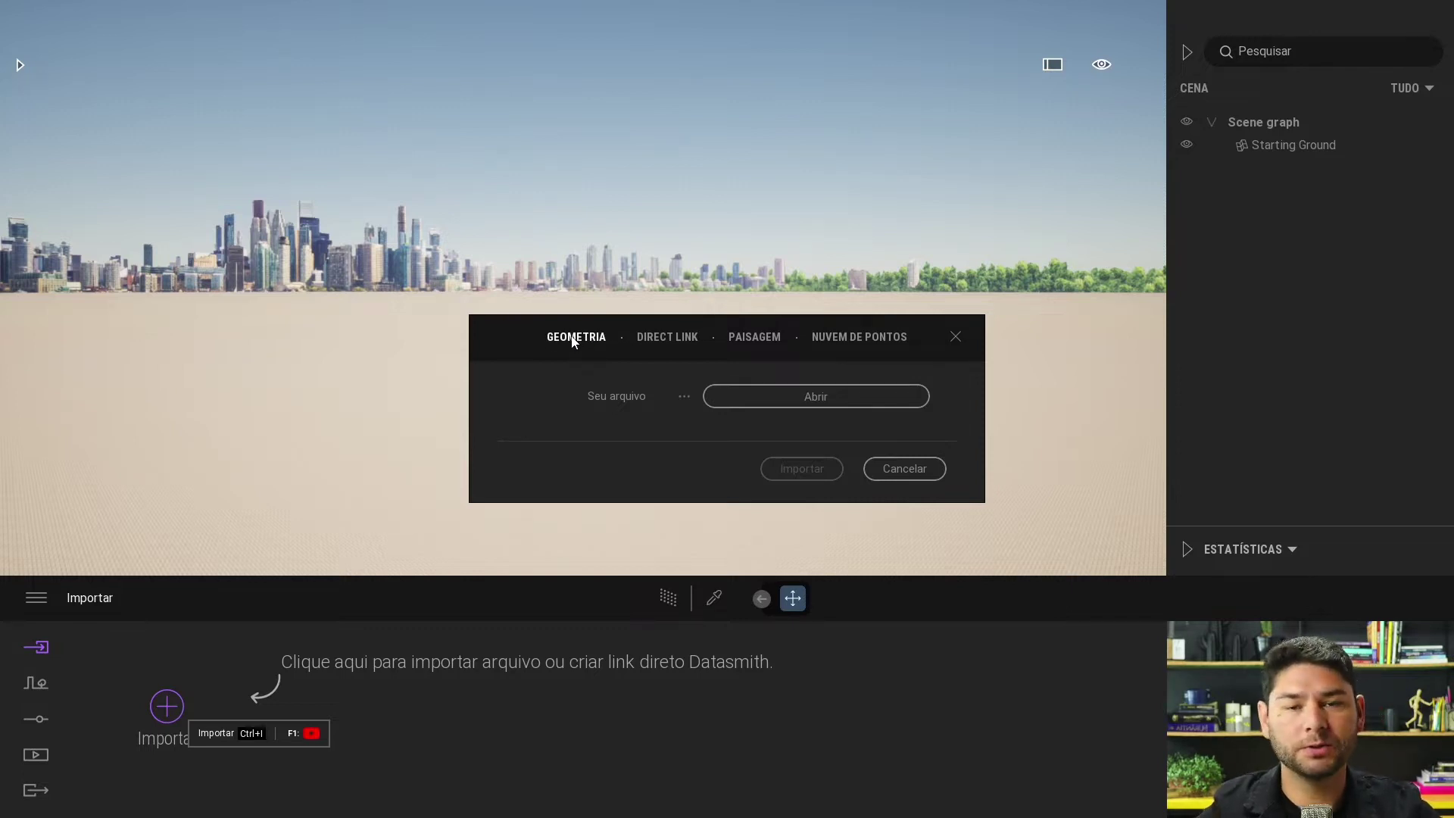
pyautogui.click(770, 400)
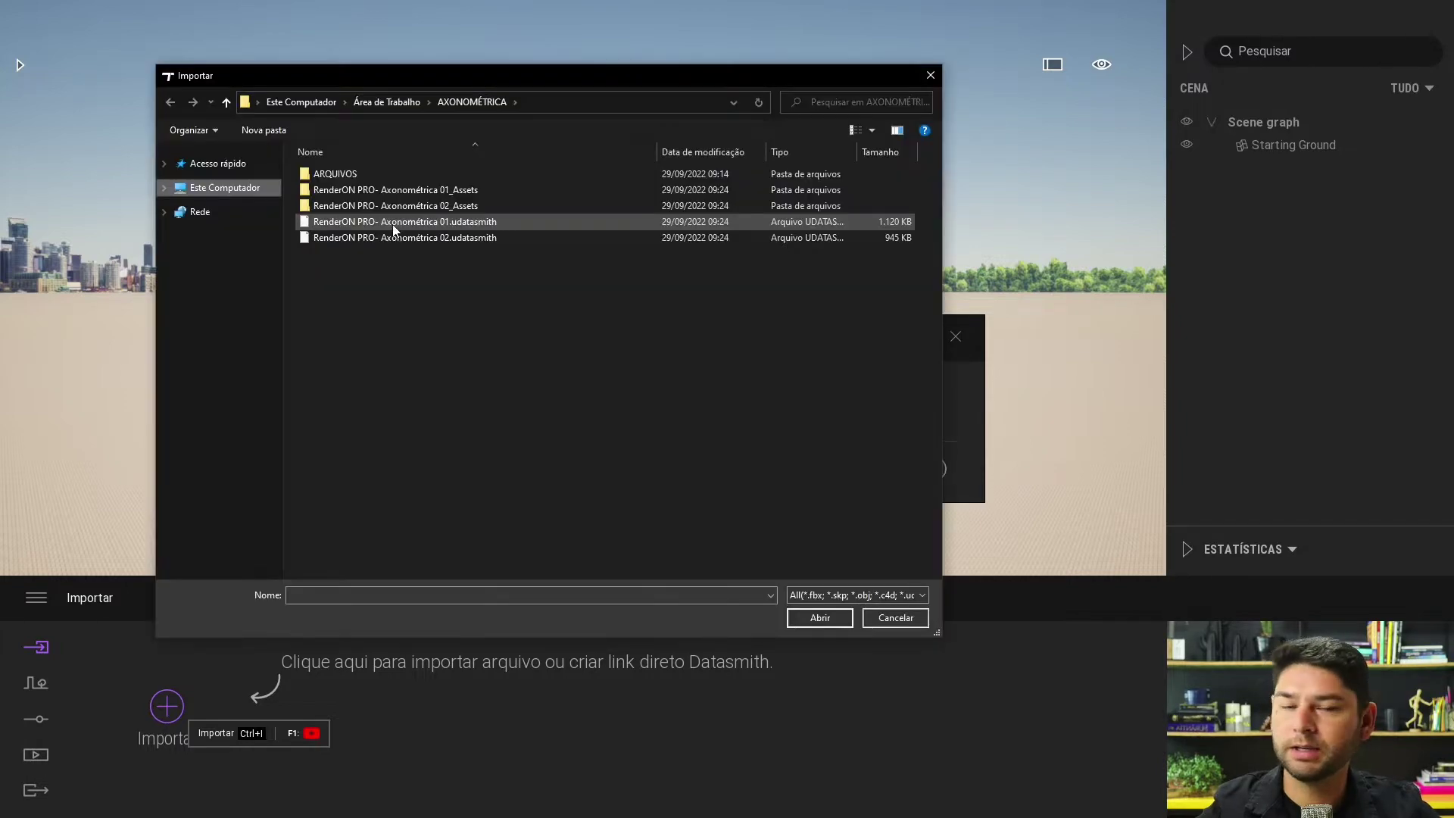
pyautogui.click(373, 222)
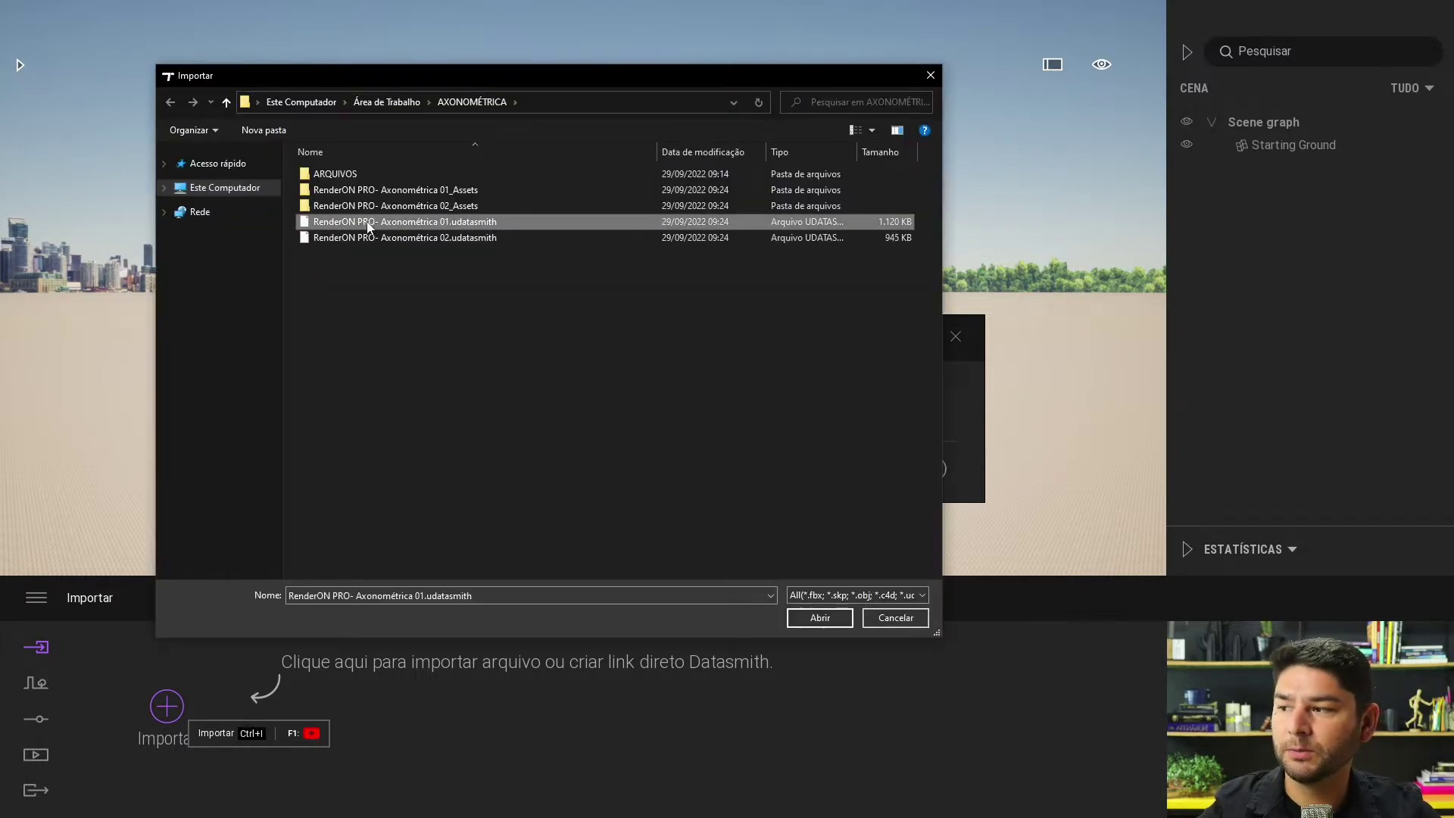
pyautogui.click(423, 227)
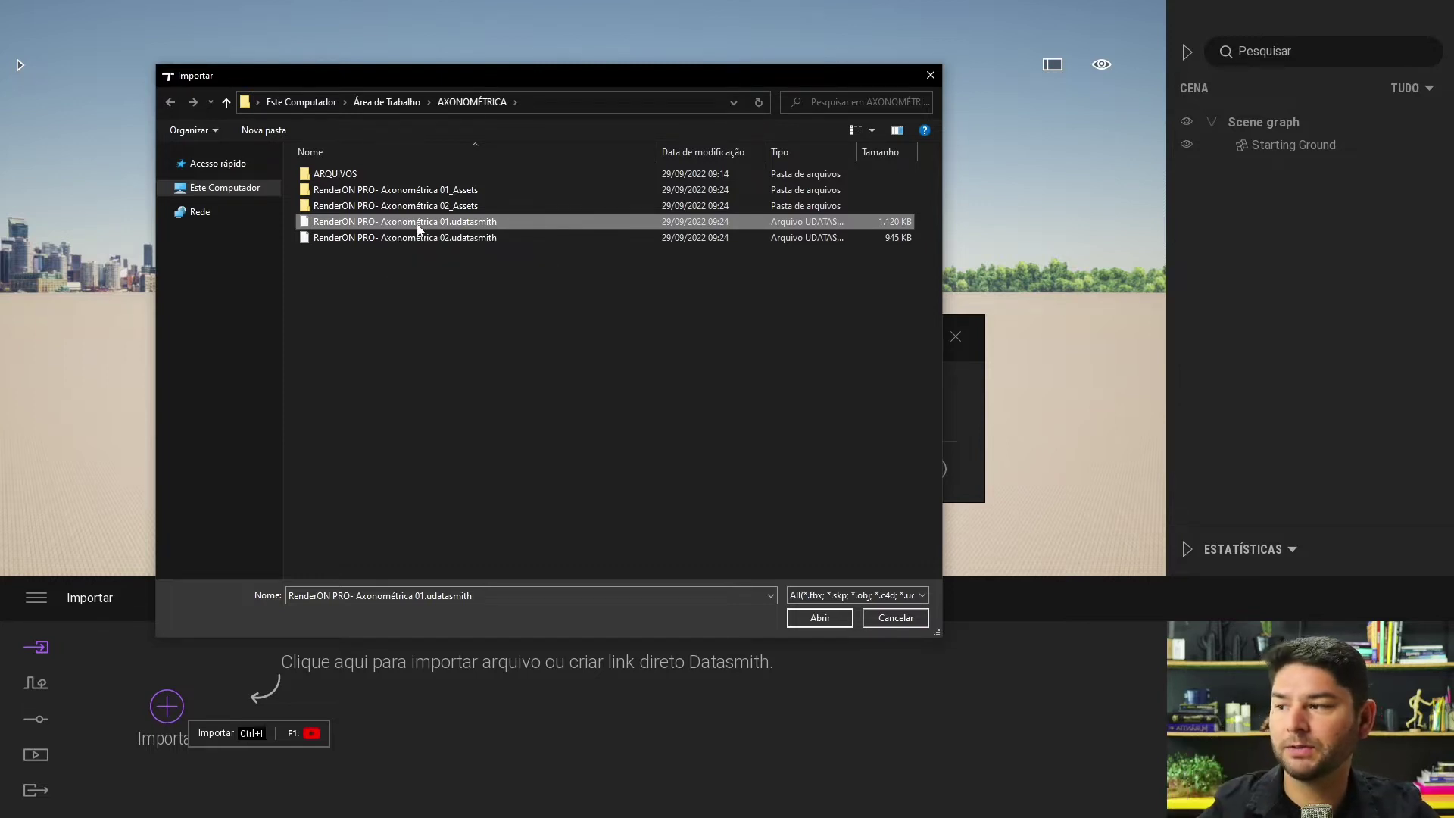
pyautogui.click(820, 620)
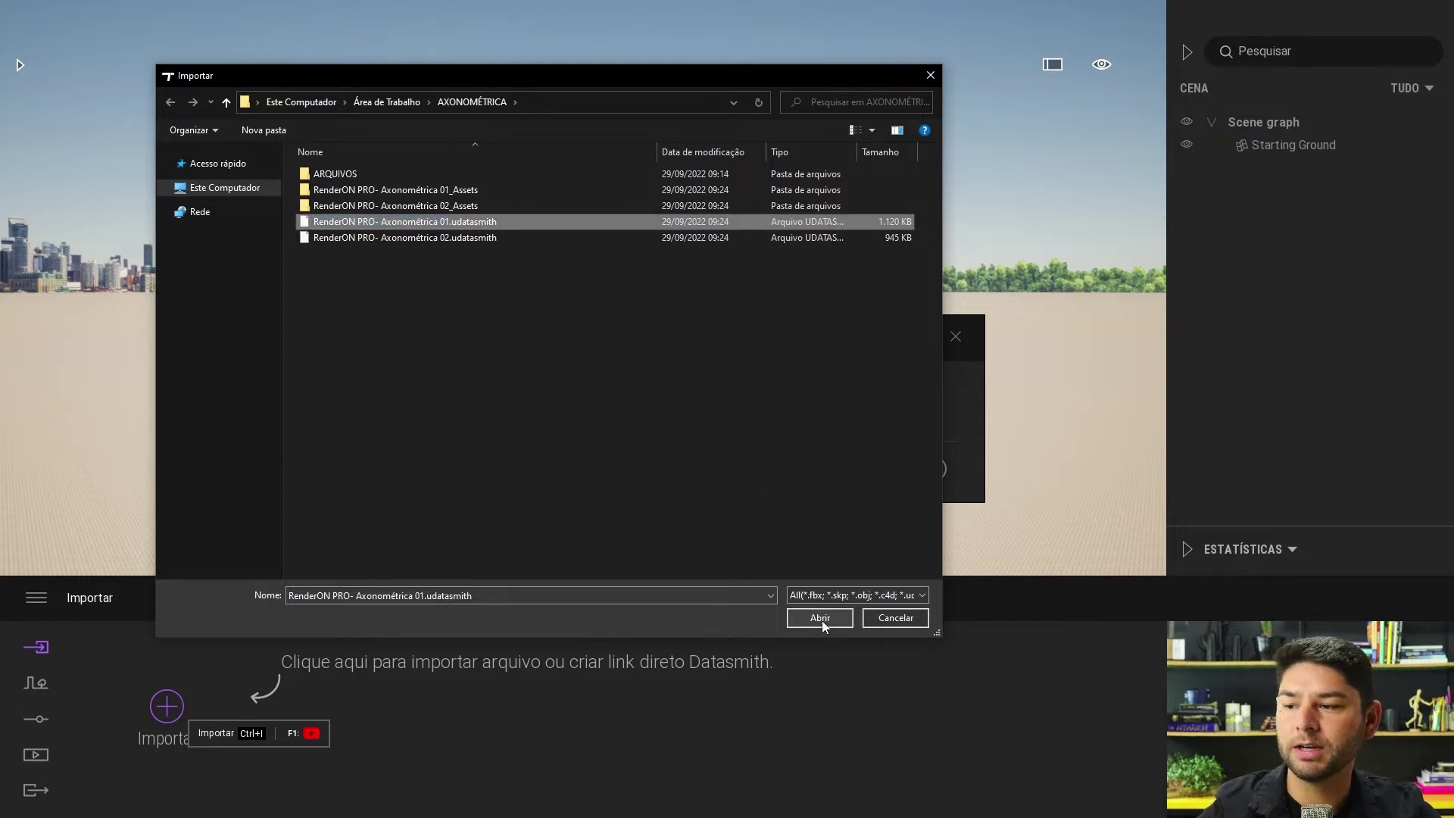
pyautogui.click(821, 620)
pyautogui.moveTo(509, 345); pyautogui.dragTo(371, 141)
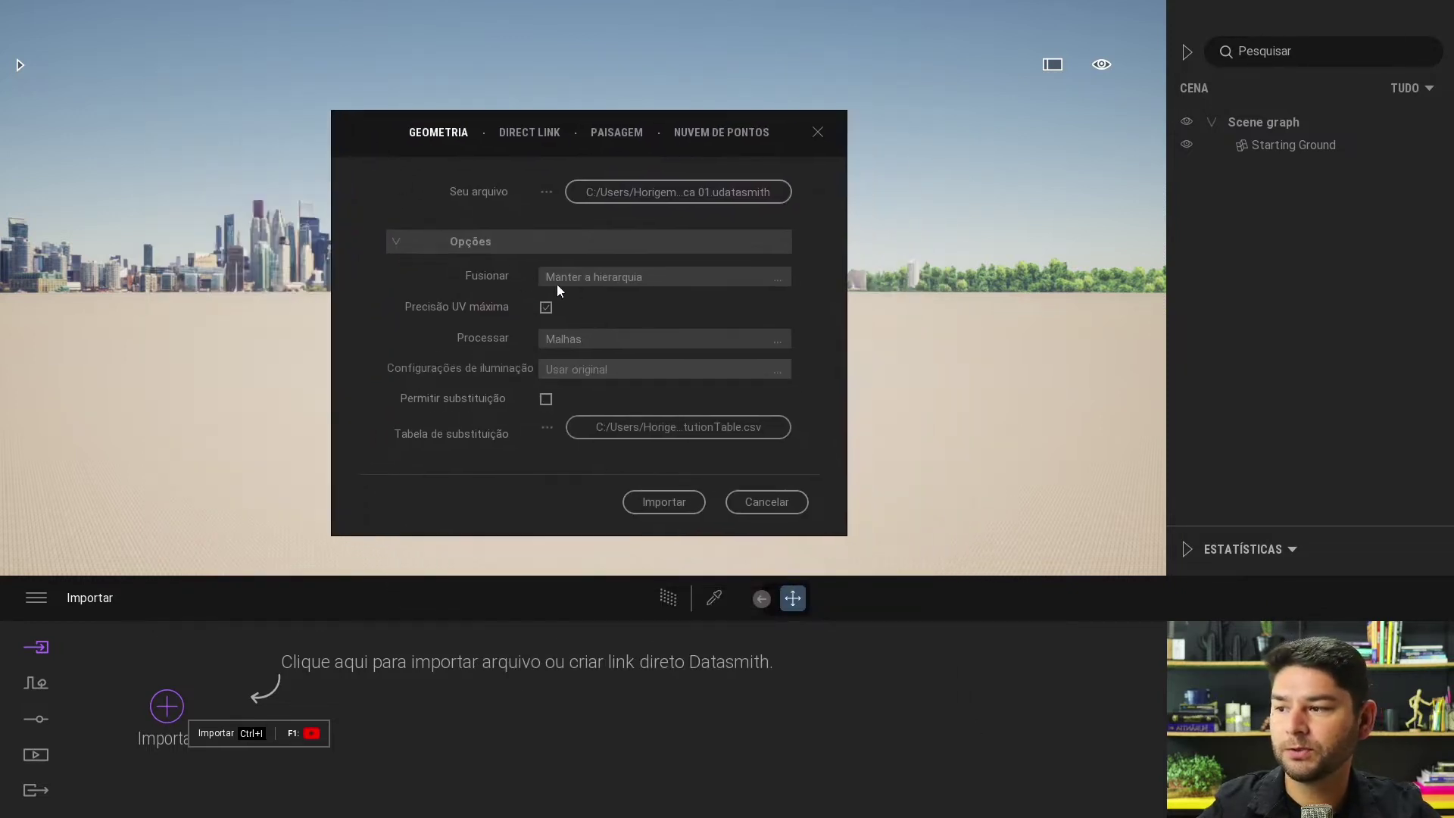
pyautogui.click(565, 277)
pyautogui.click(730, 295)
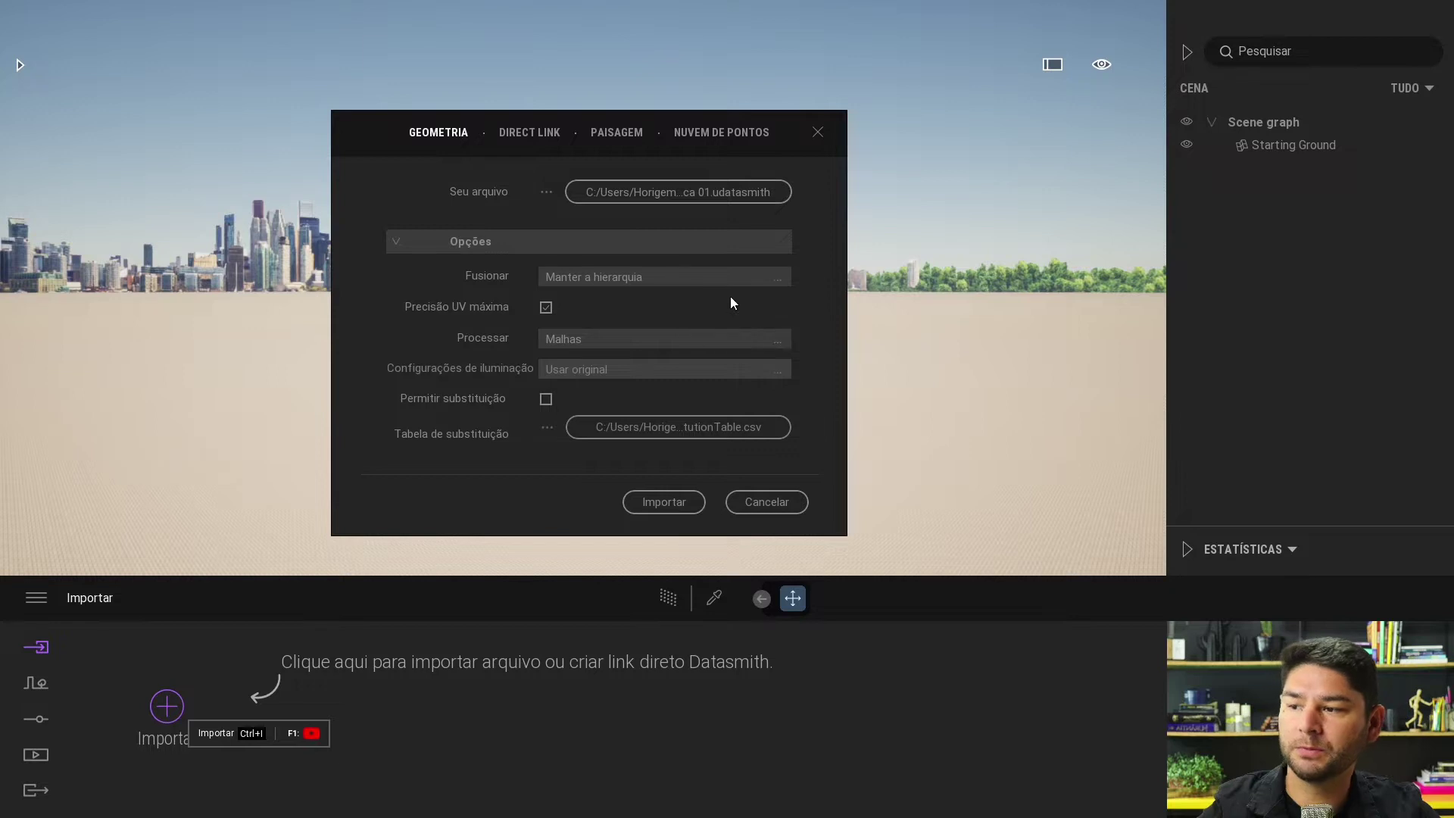
pyautogui.click(550, 345)
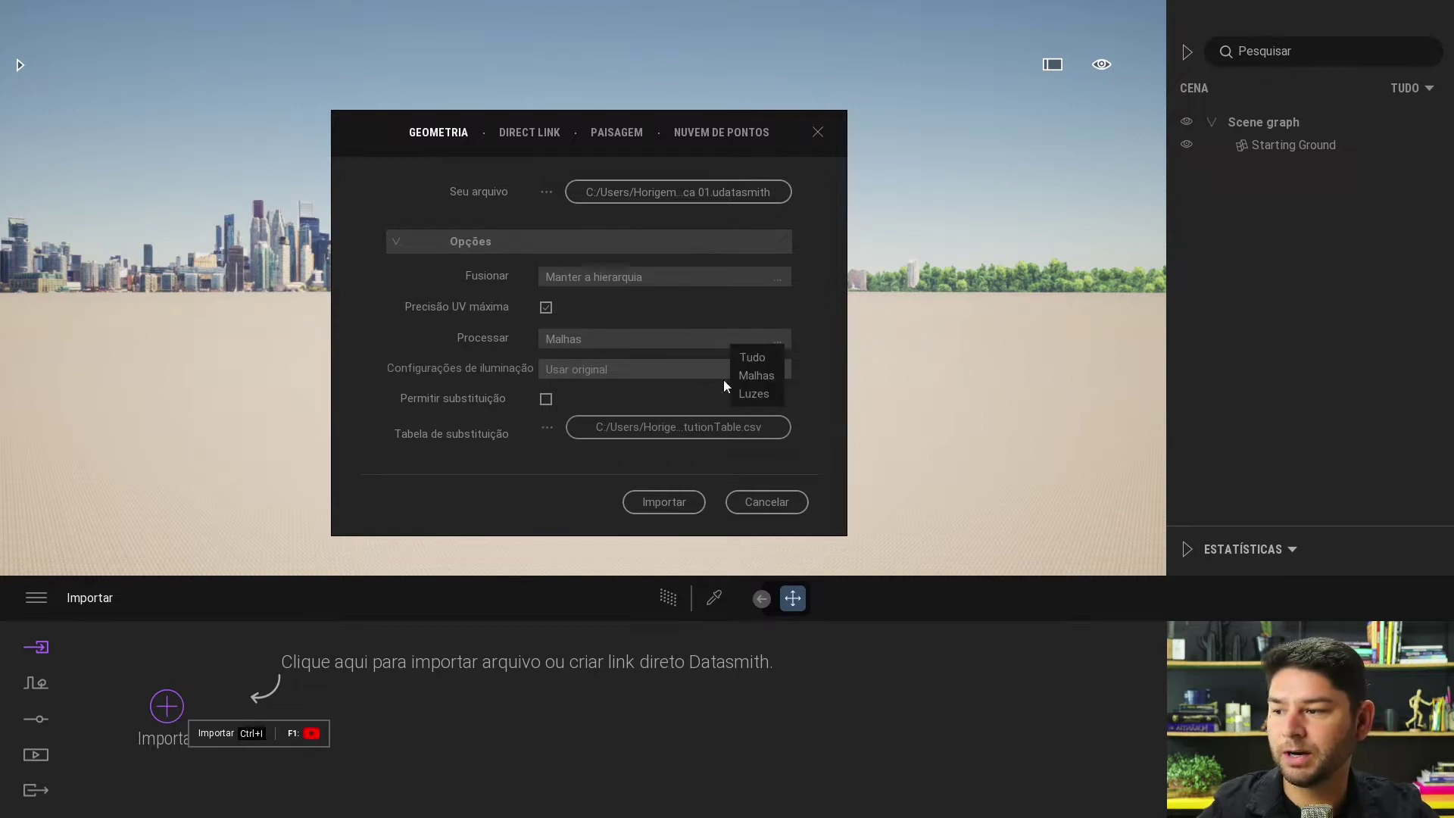
pyautogui.click(660, 504)
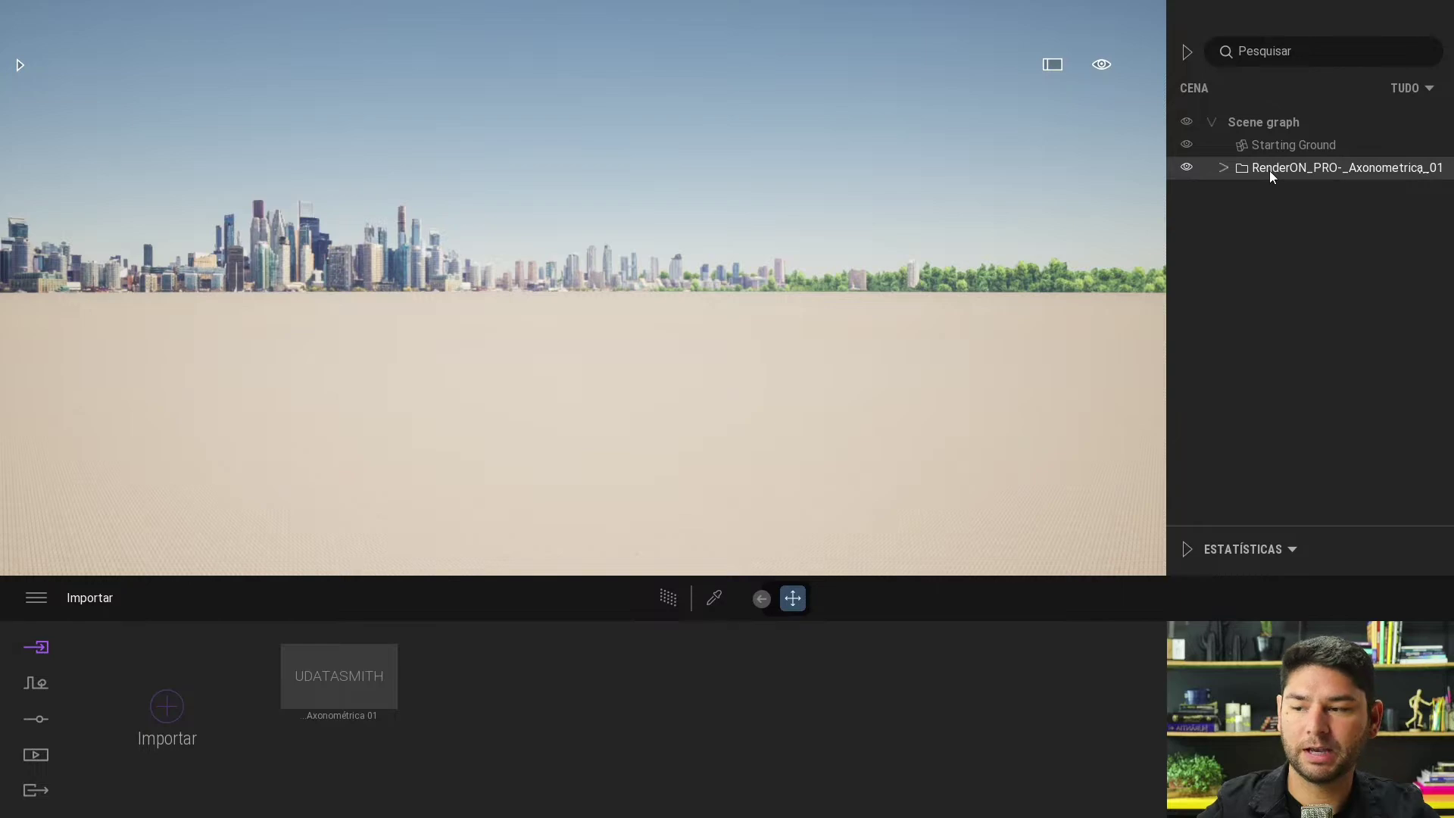
# Step: Frame the imported building and lower the Starting Ground to reveal its lawns
pyautogui.doubleClick(1269, 171)
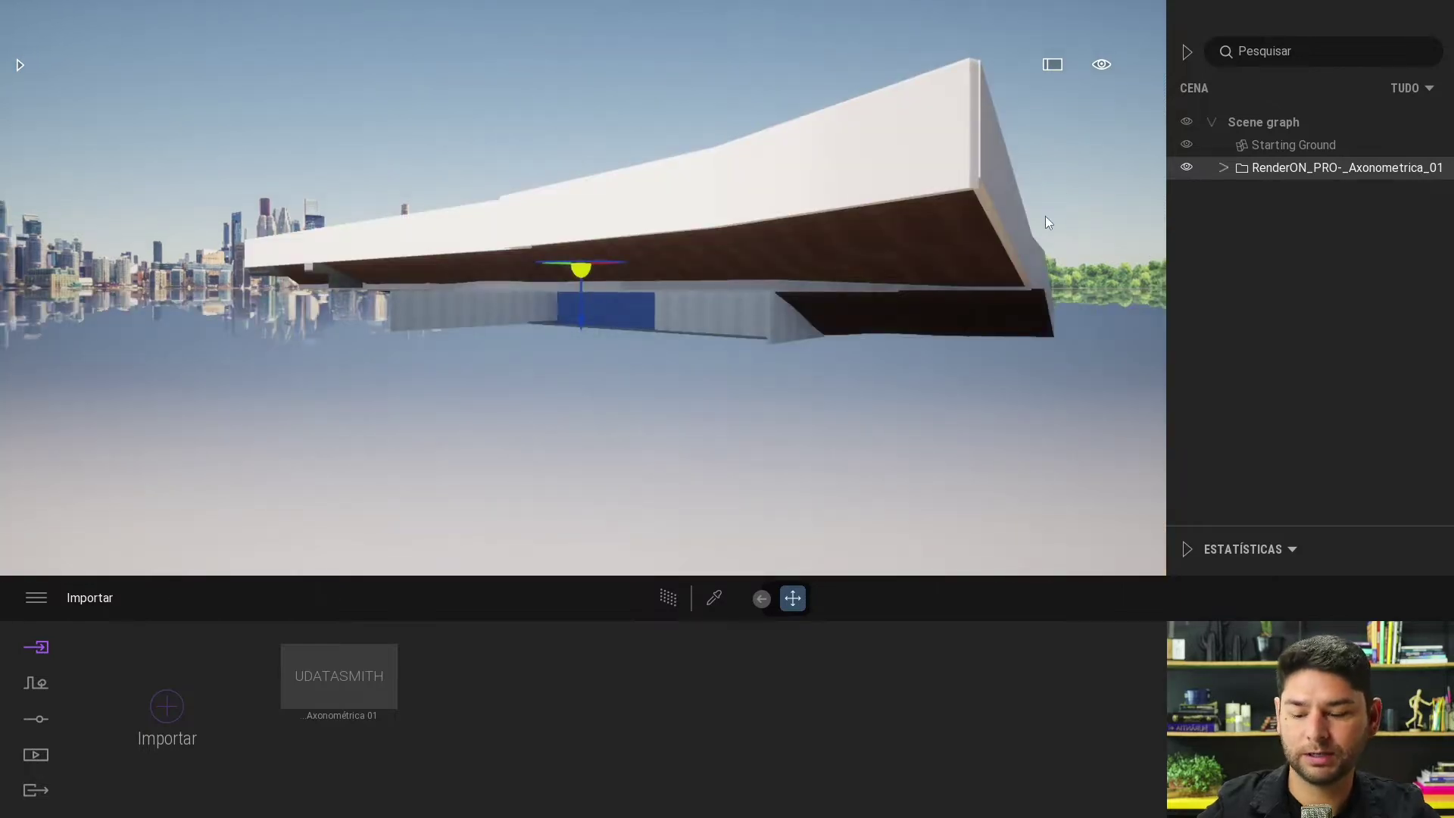
pyautogui.moveTo(1061, 193)
pyautogui.mouseDown()
pyautogui.moveTo(1071, 131)
pyautogui.moveTo(889, 125)
pyautogui.moveTo(1093, 160)
pyautogui.moveTo(634, 215)
pyautogui.moveTo(823, 191)
pyautogui.mouseUp()
pyautogui.scroll(-3, 822, 189)
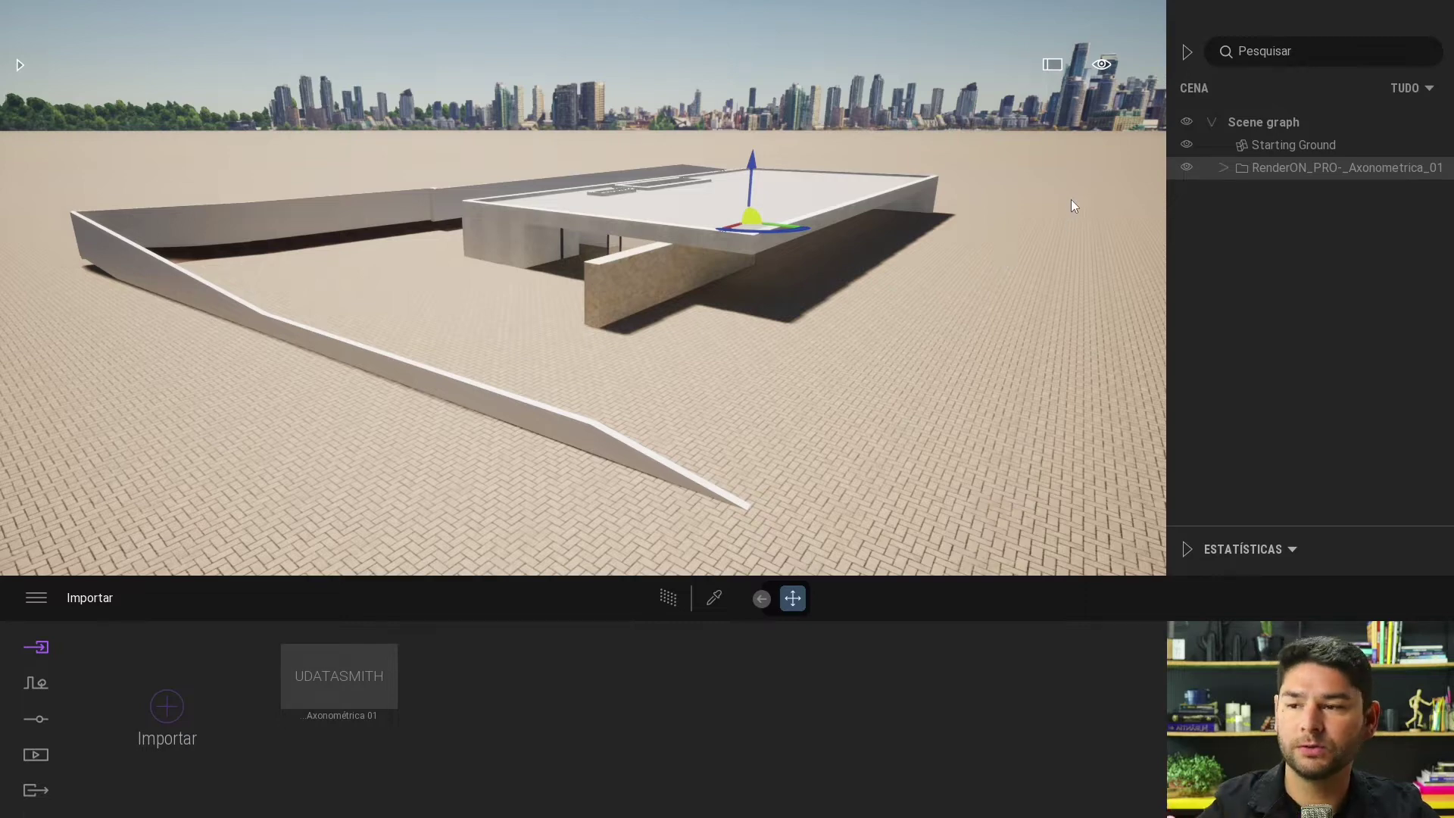
pyautogui.click(1120, 166)
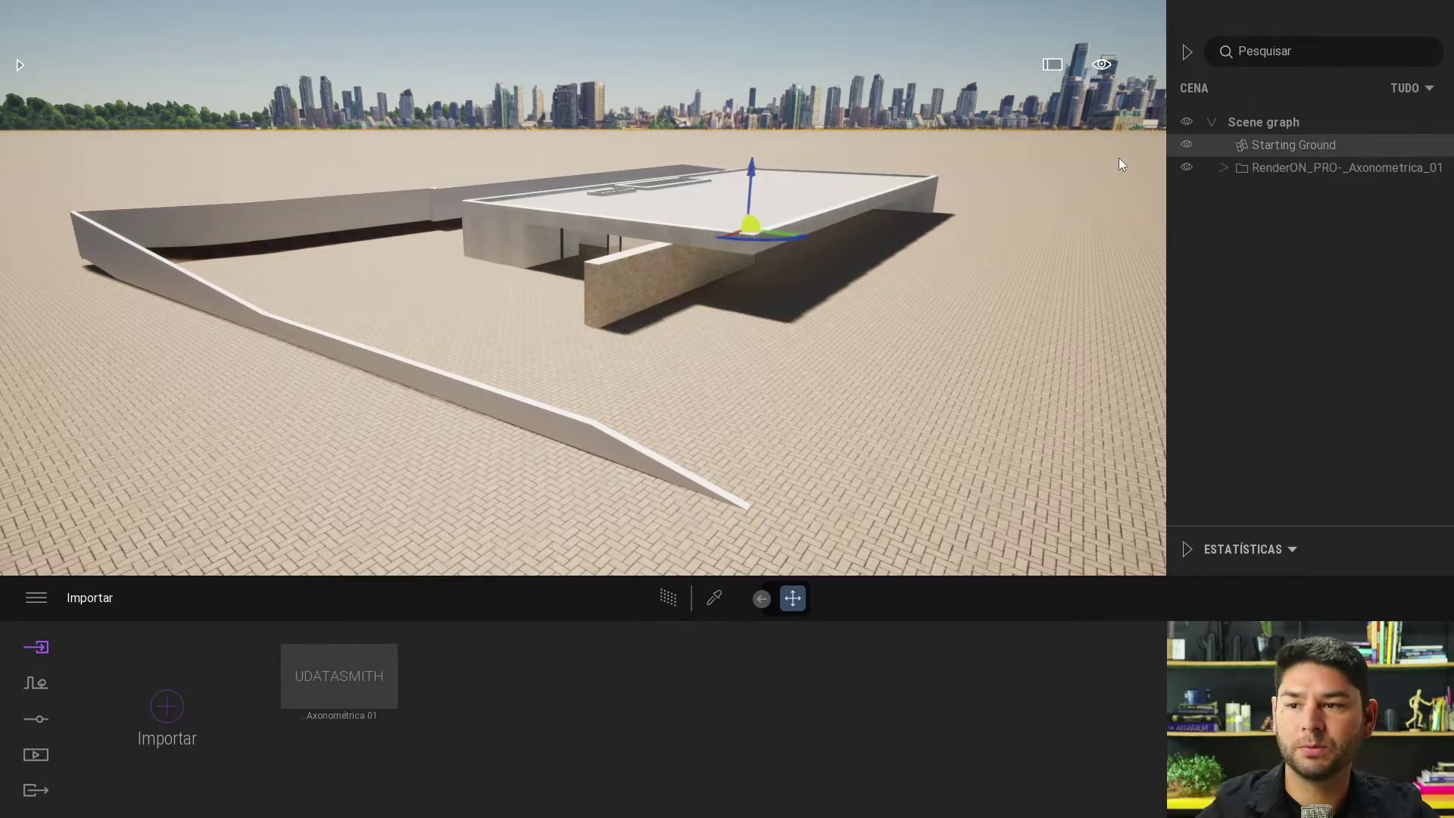
pyautogui.moveTo(753, 169); pyautogui.dragTo(757, 212)
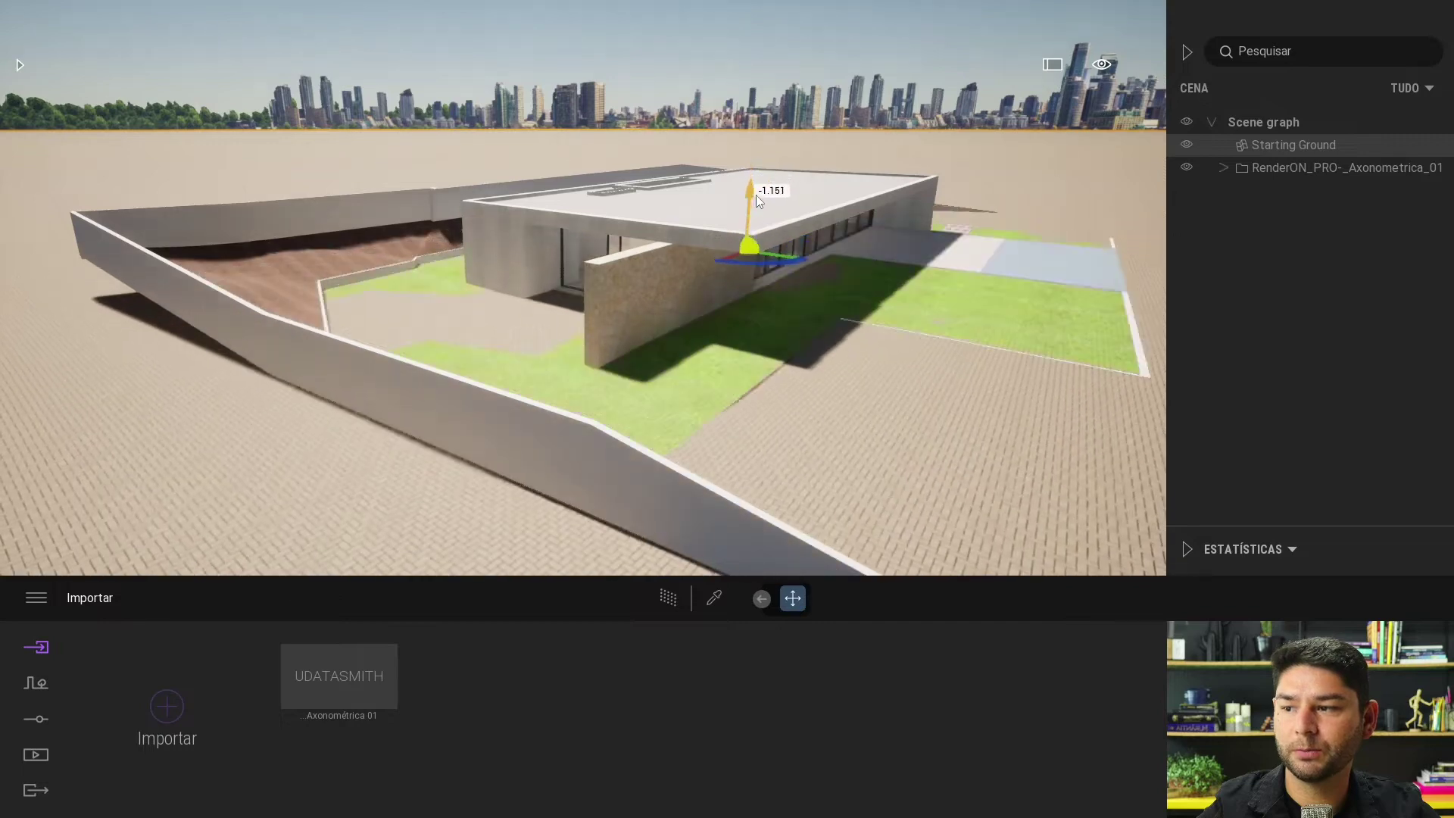
# Step: Rename the imported model to Axonometrica_01 by removing the RenderON_PRO-_ prefix
pyautogui.doubleClick(1288, 173)
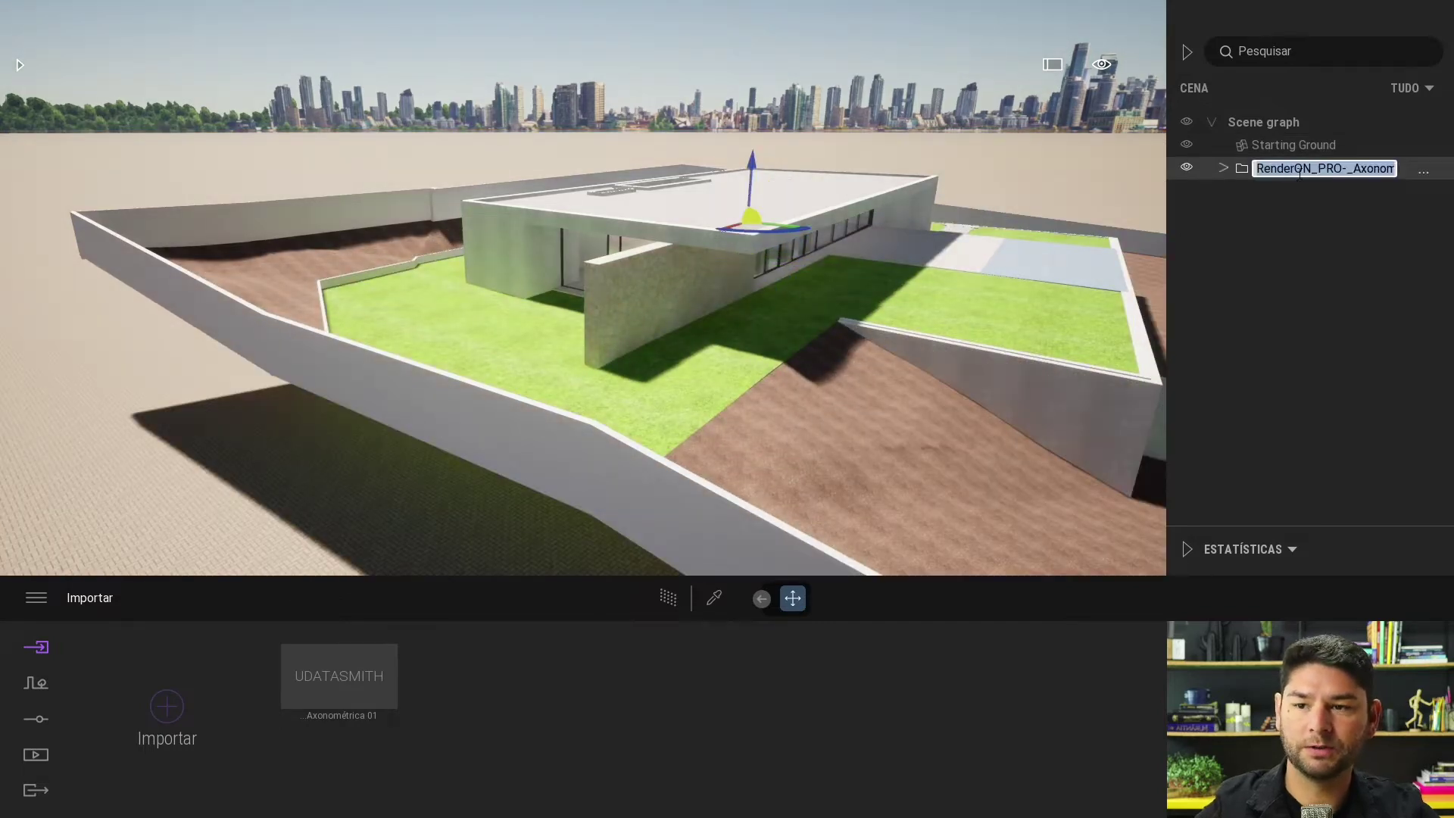
pyautogui.click(1328, 168)
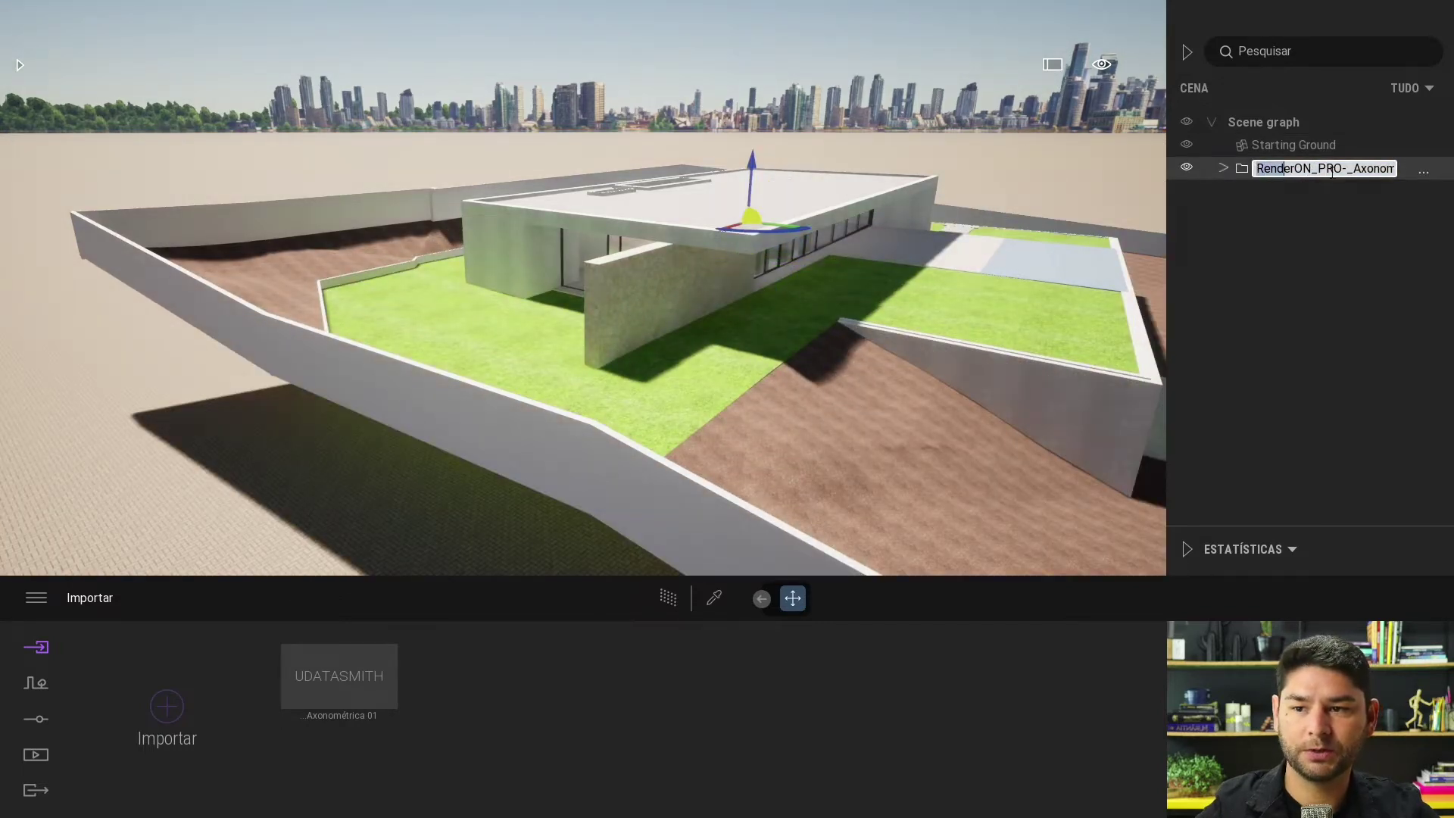
pyautogui.moveTo(1331, 172); pyautogui.dragTo(1355, 173)
pyautogui.press('BackSpace')
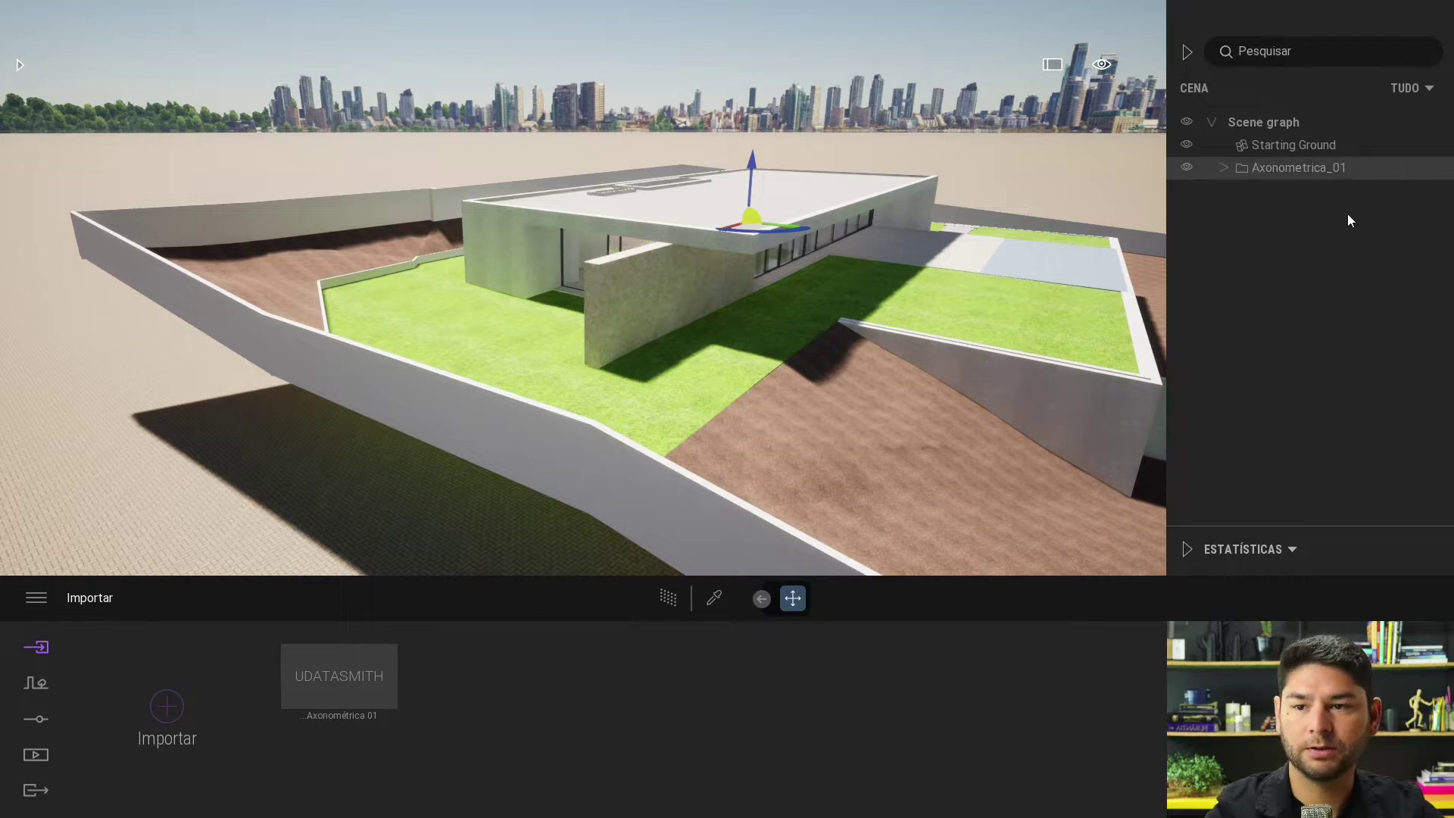
pyautogui.press('Return')
# Step: Import Axonométrica 02.udatasmith keeping the scene's materials, then hide Axonometrica_01
pyautogui.click(154, 712)
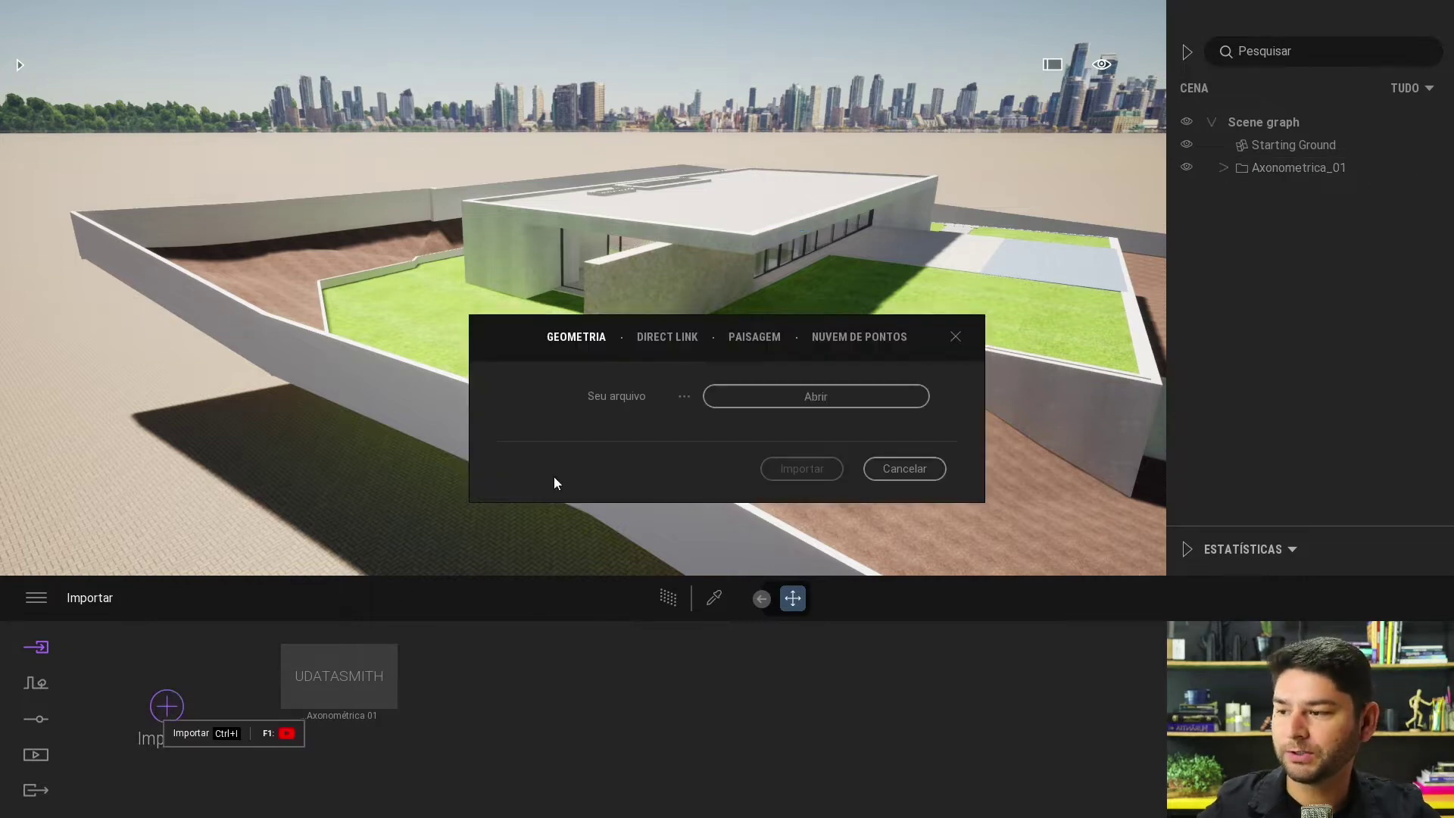
pyautogui.click(760, 397)
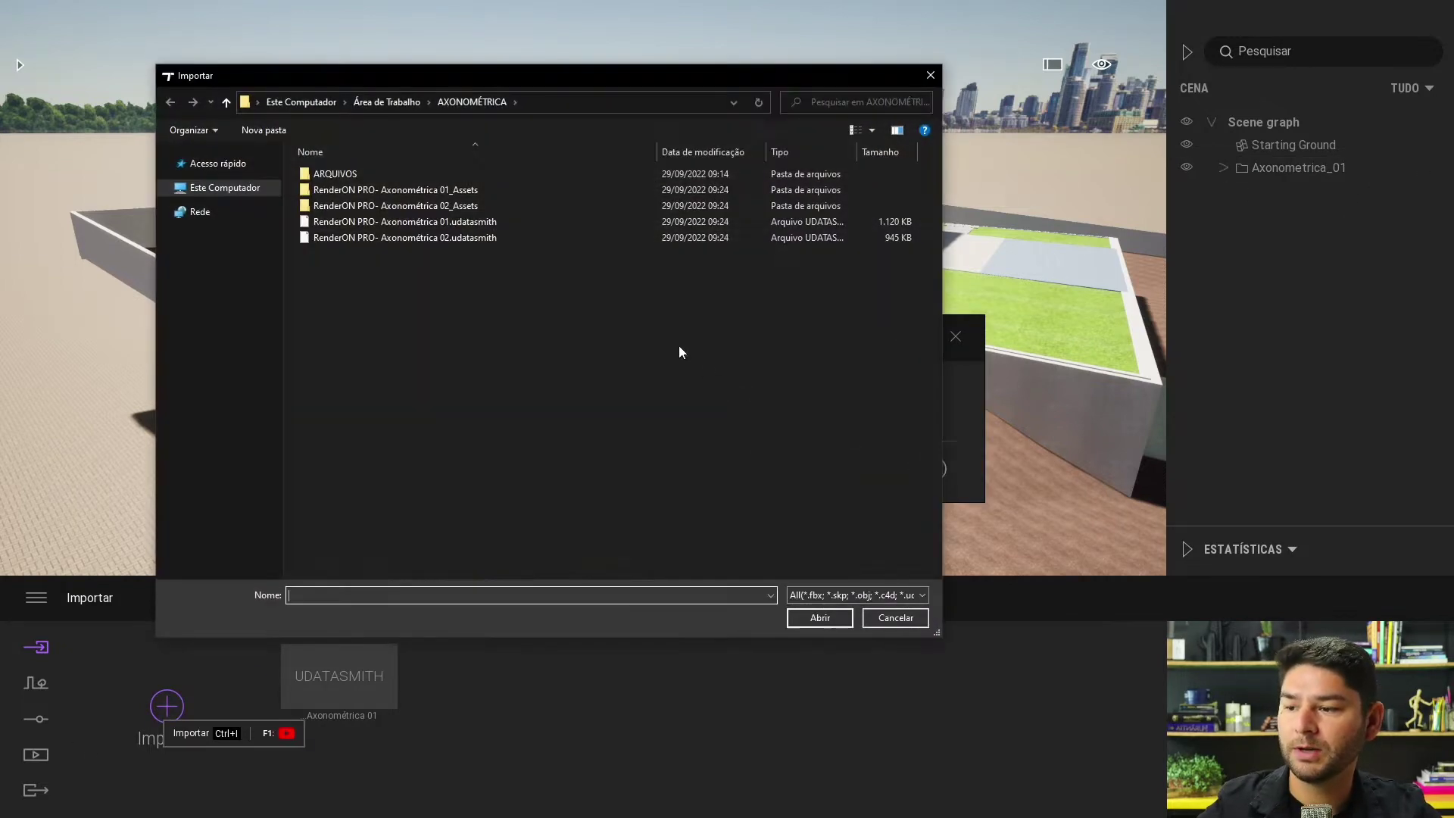
pyautogui.click(436, 239)
pyautogui.click(818, 618)
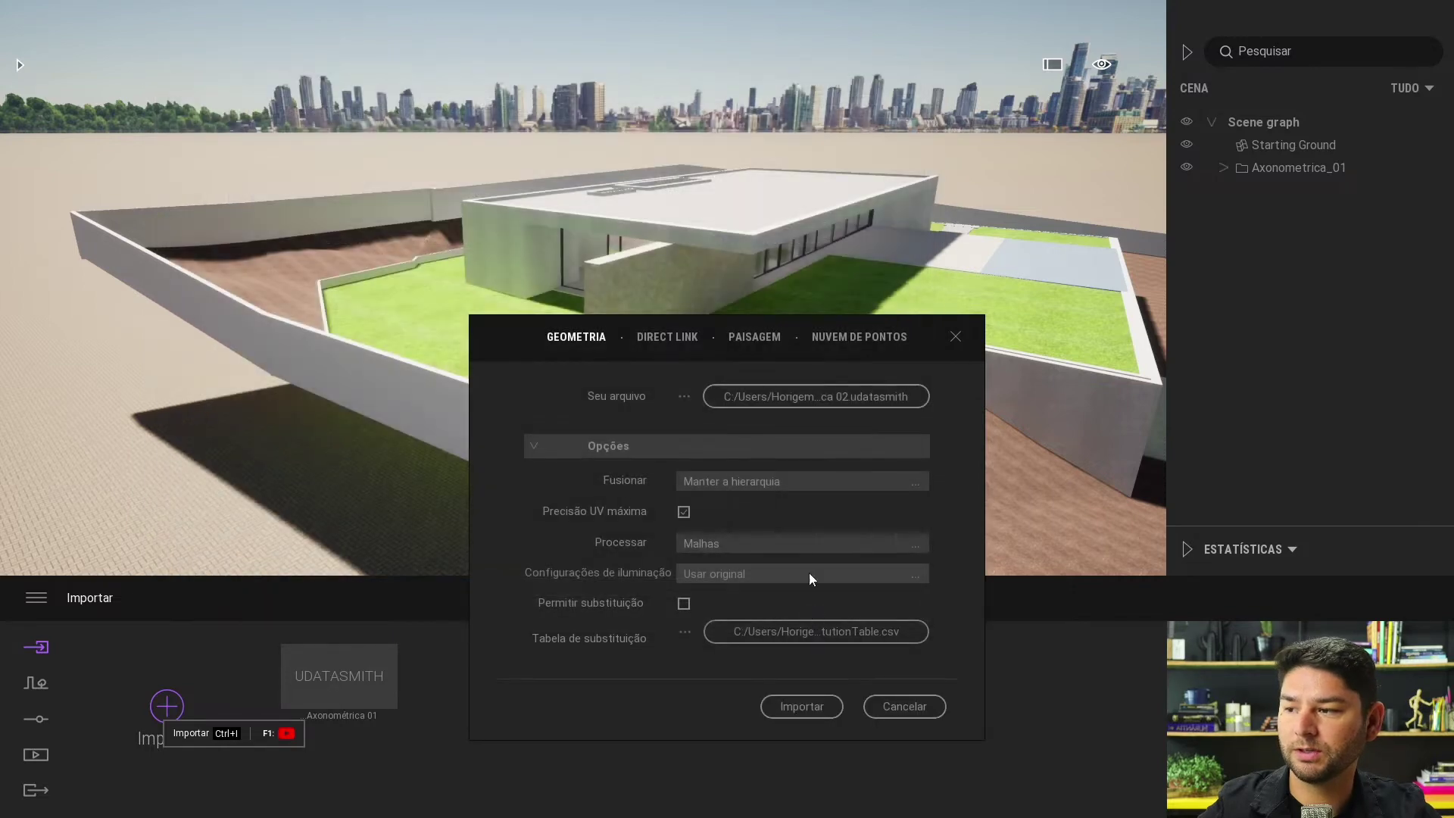
pyautogui.click(801, 708)
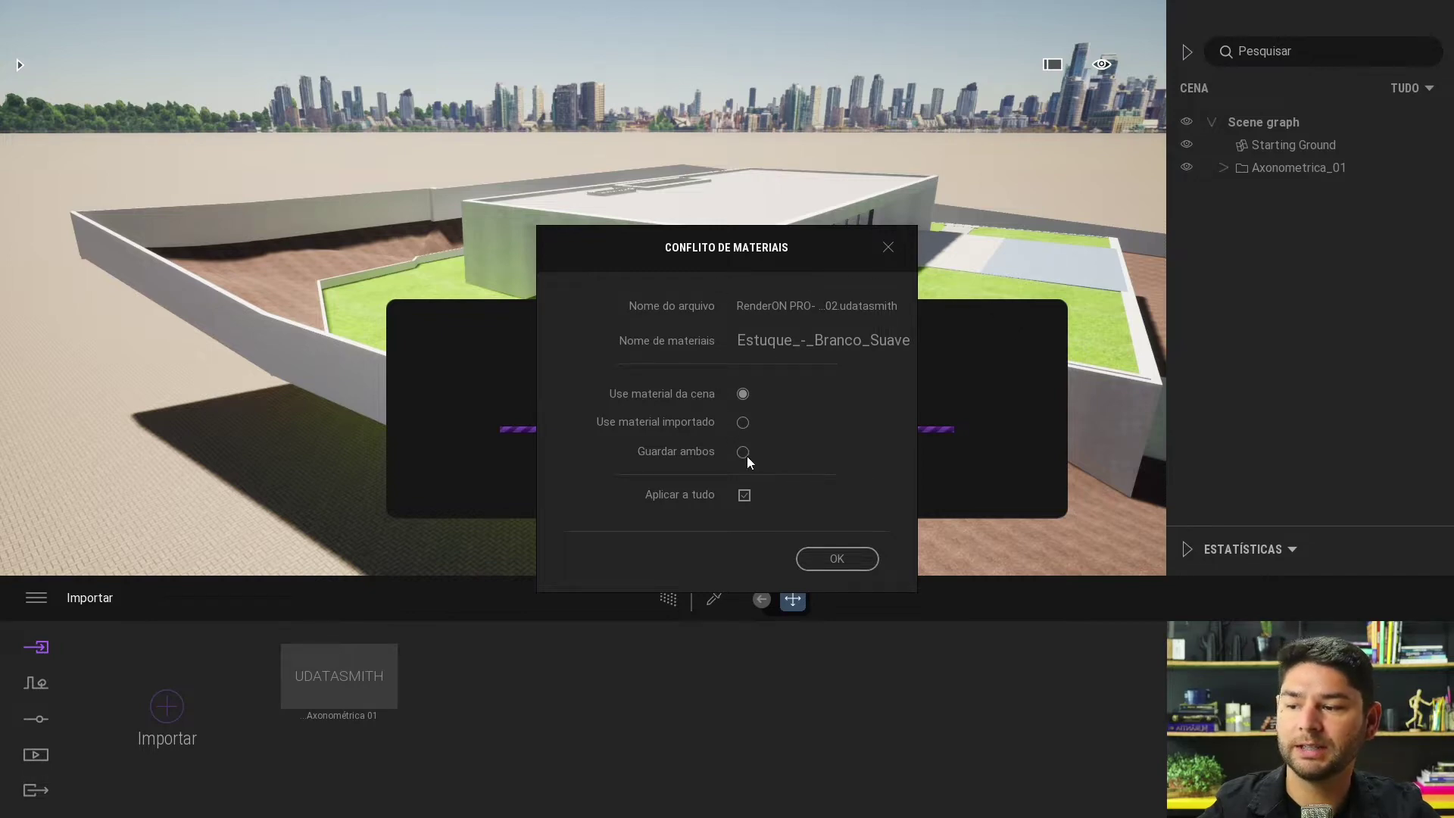
pyautogui.click(836, 559)
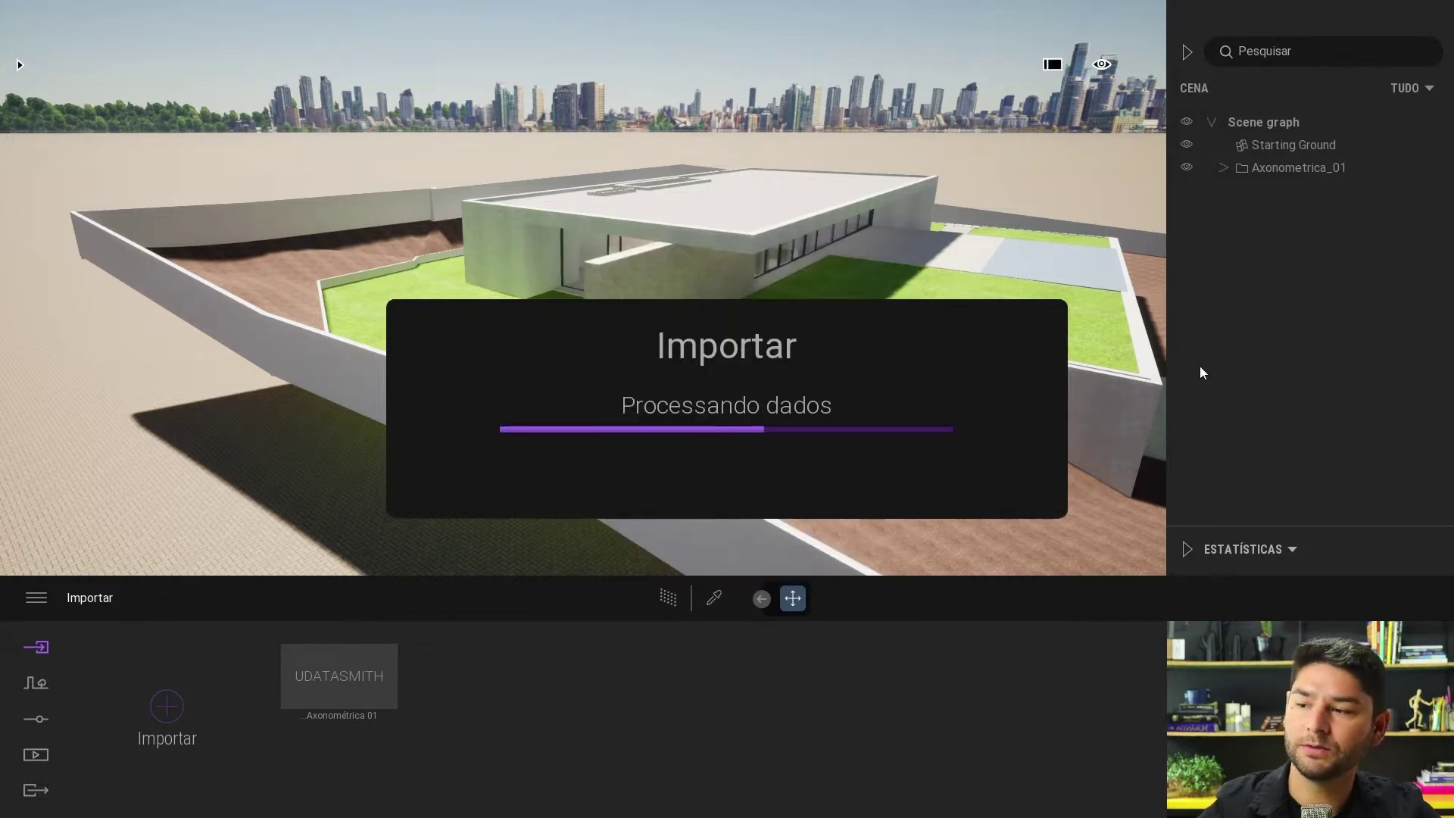
pyautogui.click(1186, 168)
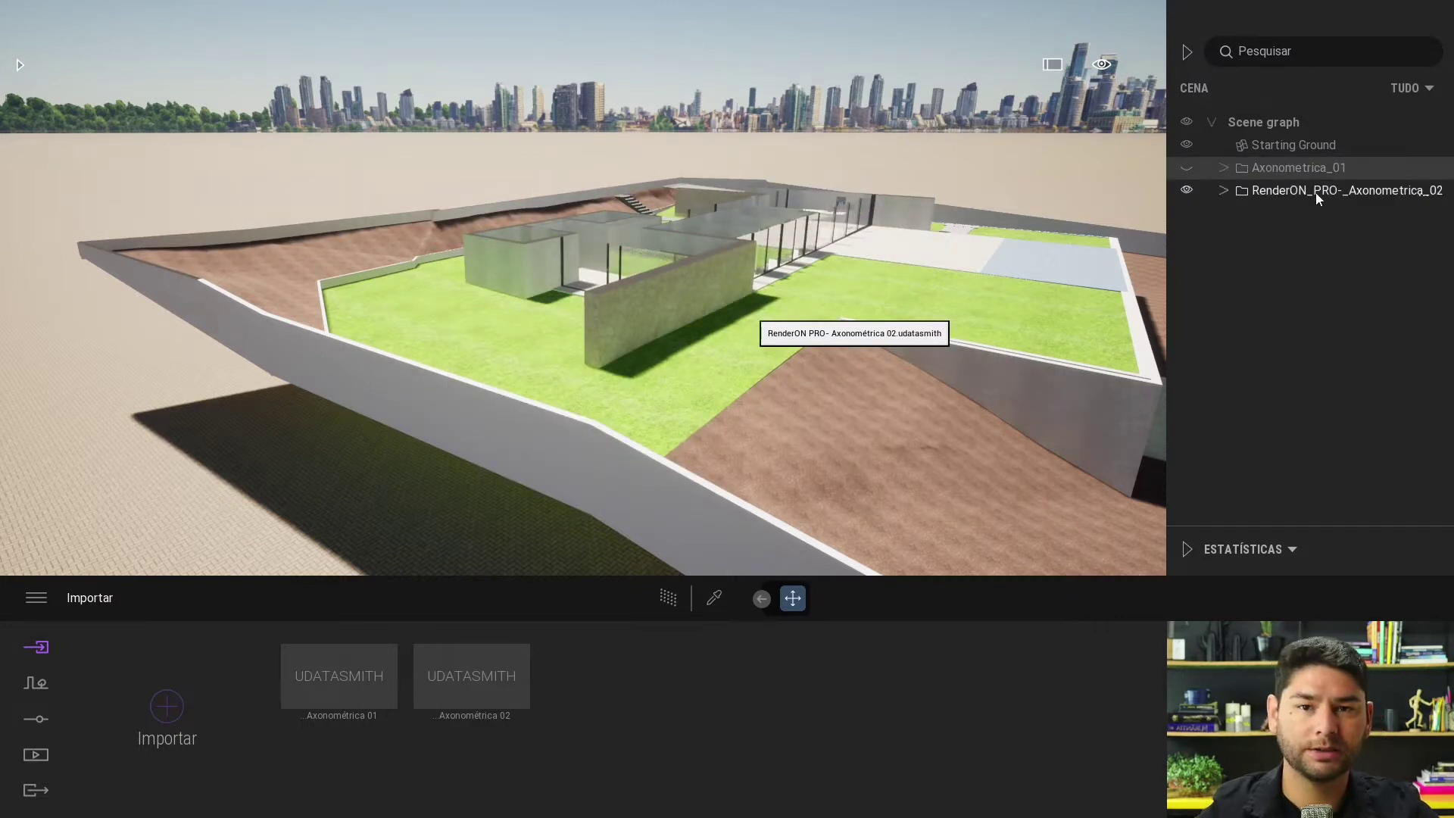
# Step: Rename the newly imported model to Axonometrica_02
pyautogui.doubleClick(1315, 193)
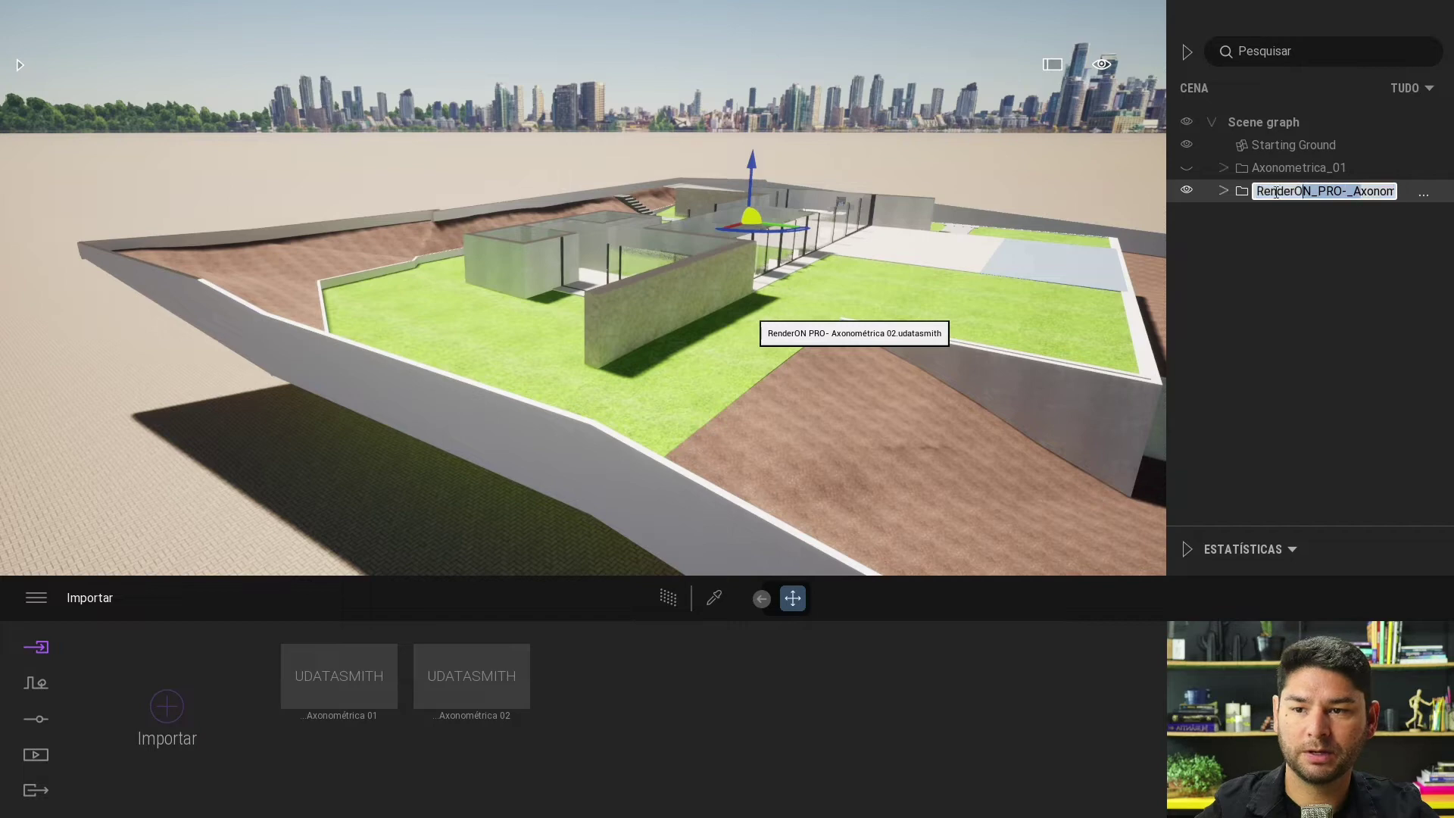
pyautogui.write('Axonometrica_02')
pyautogui.press('Return')
pyautogui.moveTo(1070, 266)
pyautogui.mouseDown(button='right')
pyautogui.moveTo(876, 239)
pyautogui.moveTo(697, 257)
pyautogui.mouseUp(button='right')
# Step: Make Axonometrica_01 visible again and hide Axonometrica_02
pyautogui.click(901, 214)
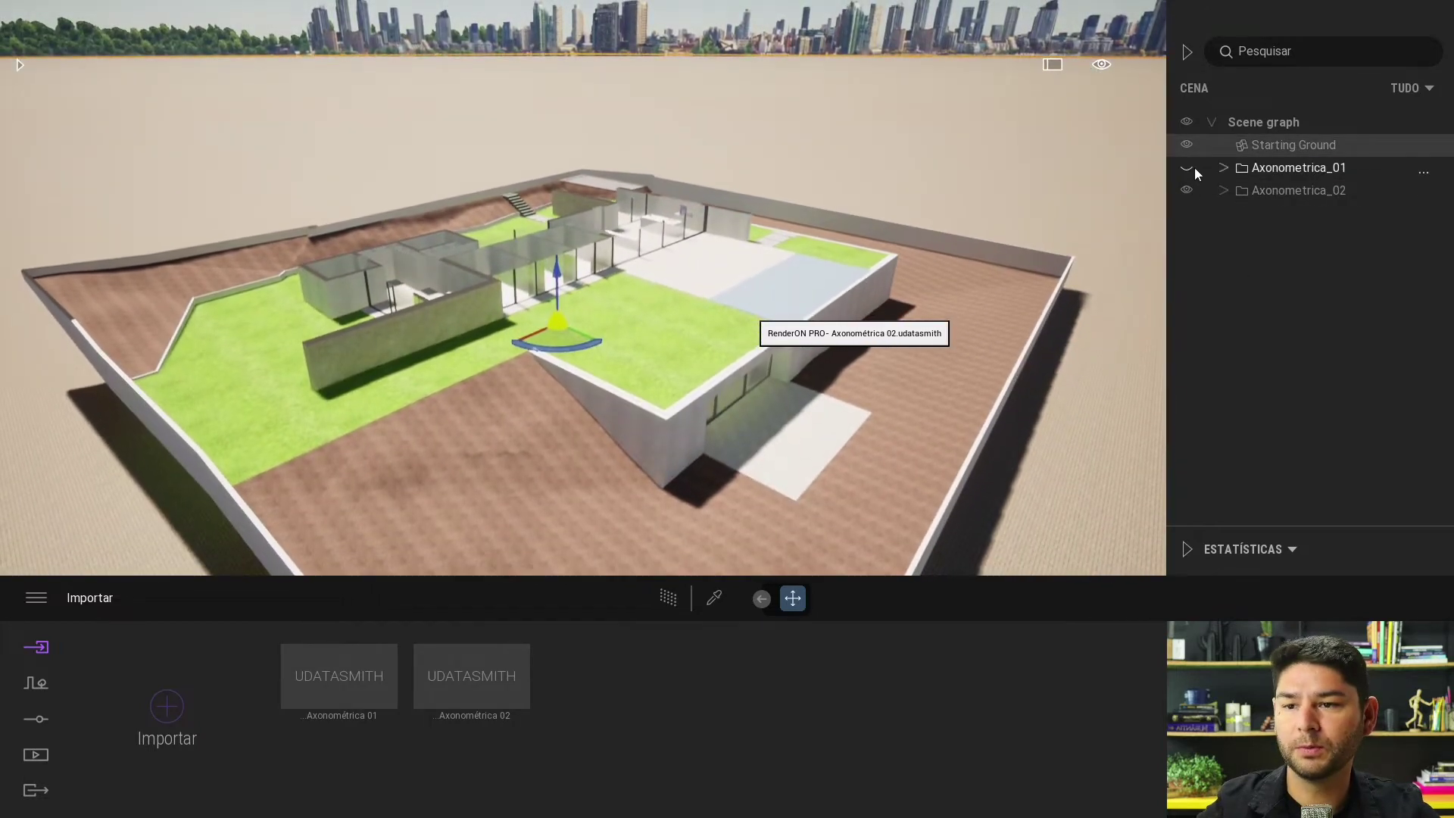
pyautogui.click(1187, 168)
pyautogui.click(1187, 168)
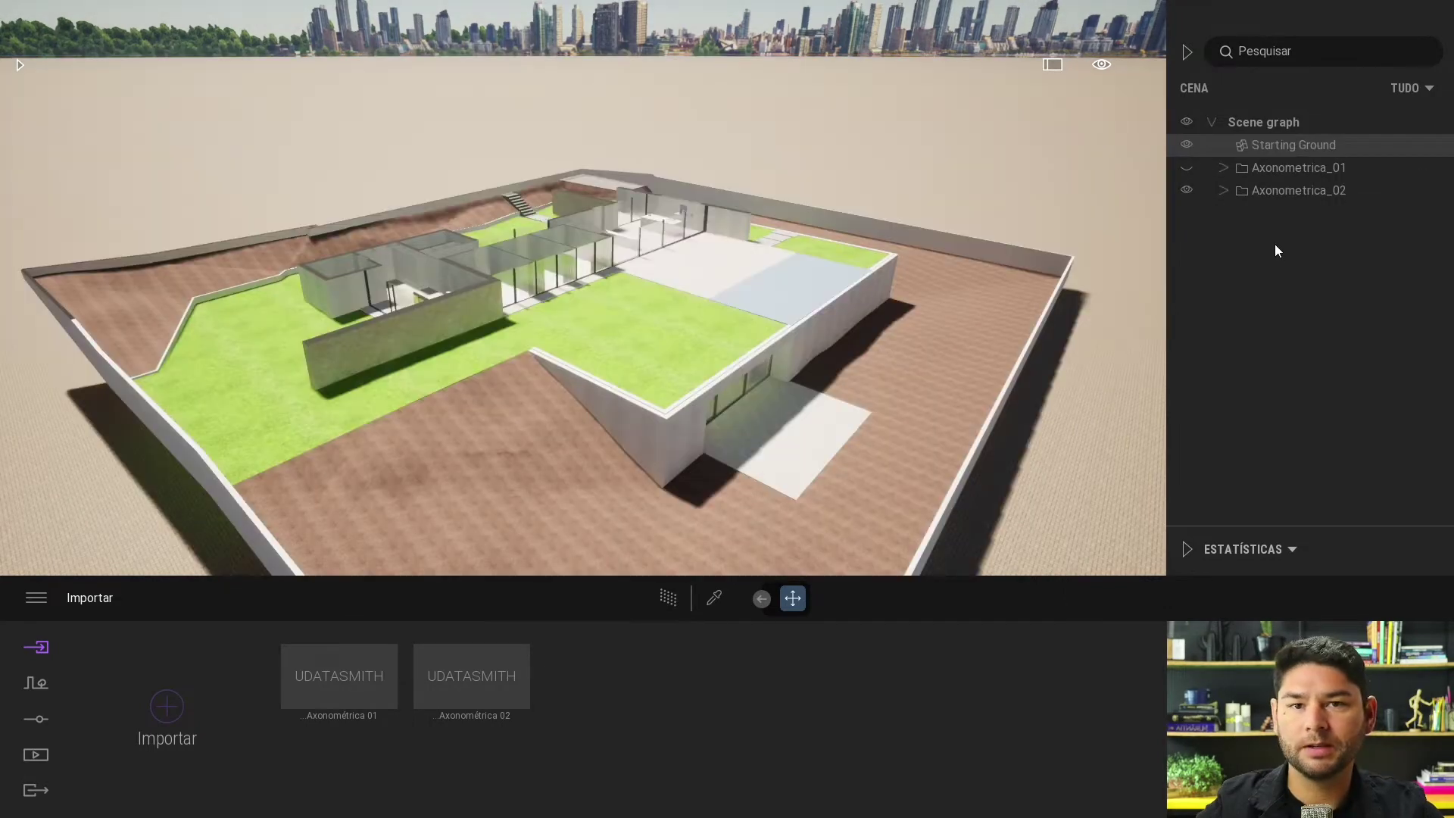
pyautogui.click(1185, 167)
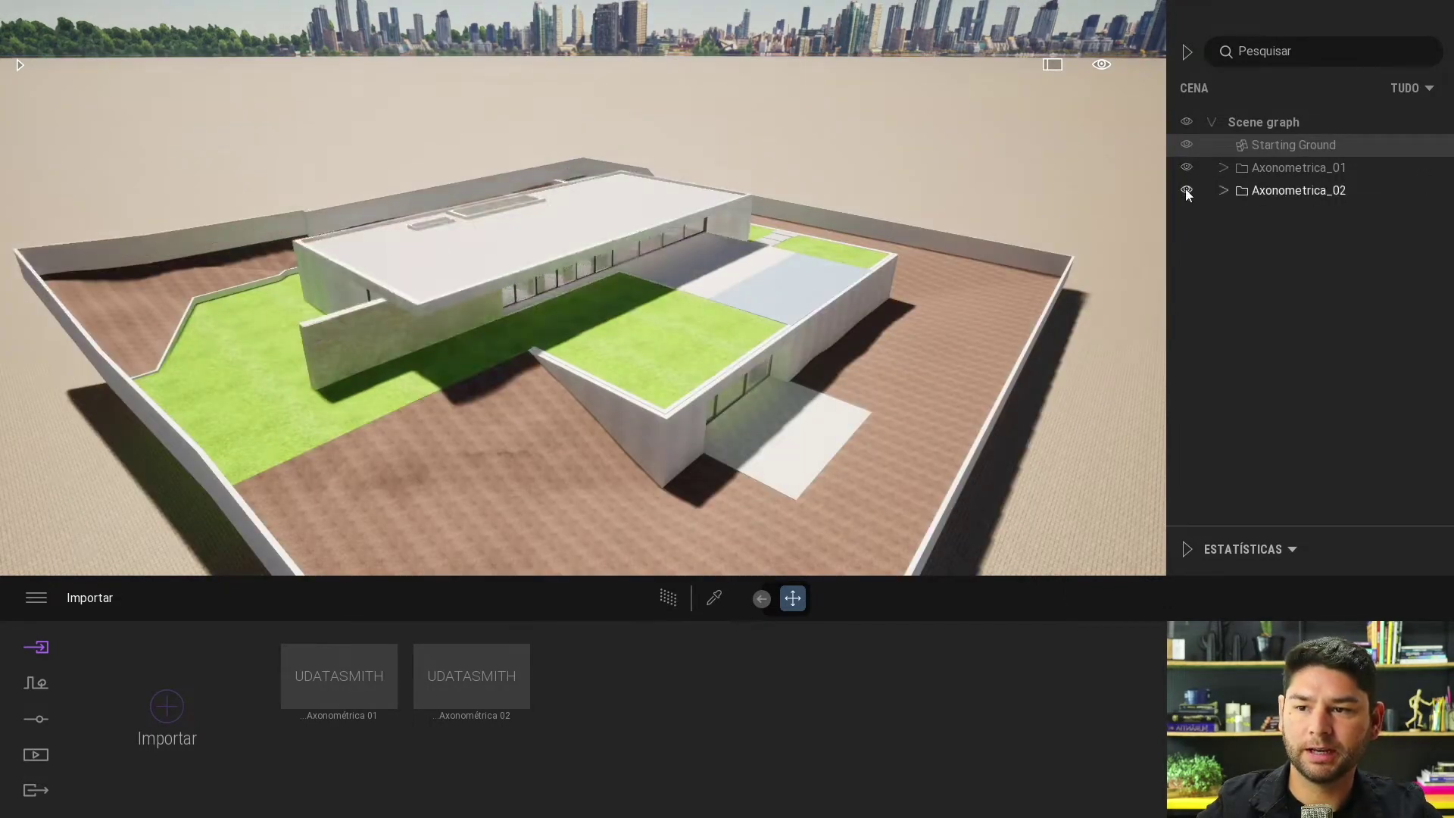
pyautogui.click(1186, 190)
# Step: Zoom out to see the whole site with only Axonometrica_01 showing
pyautogui.moveTo(877, 278)
pyautogui.mouseDown()
pyautogui.moveTo(932, 270)
pyautogui.moveTo(908, 230)
pyautogui.mouseUp()
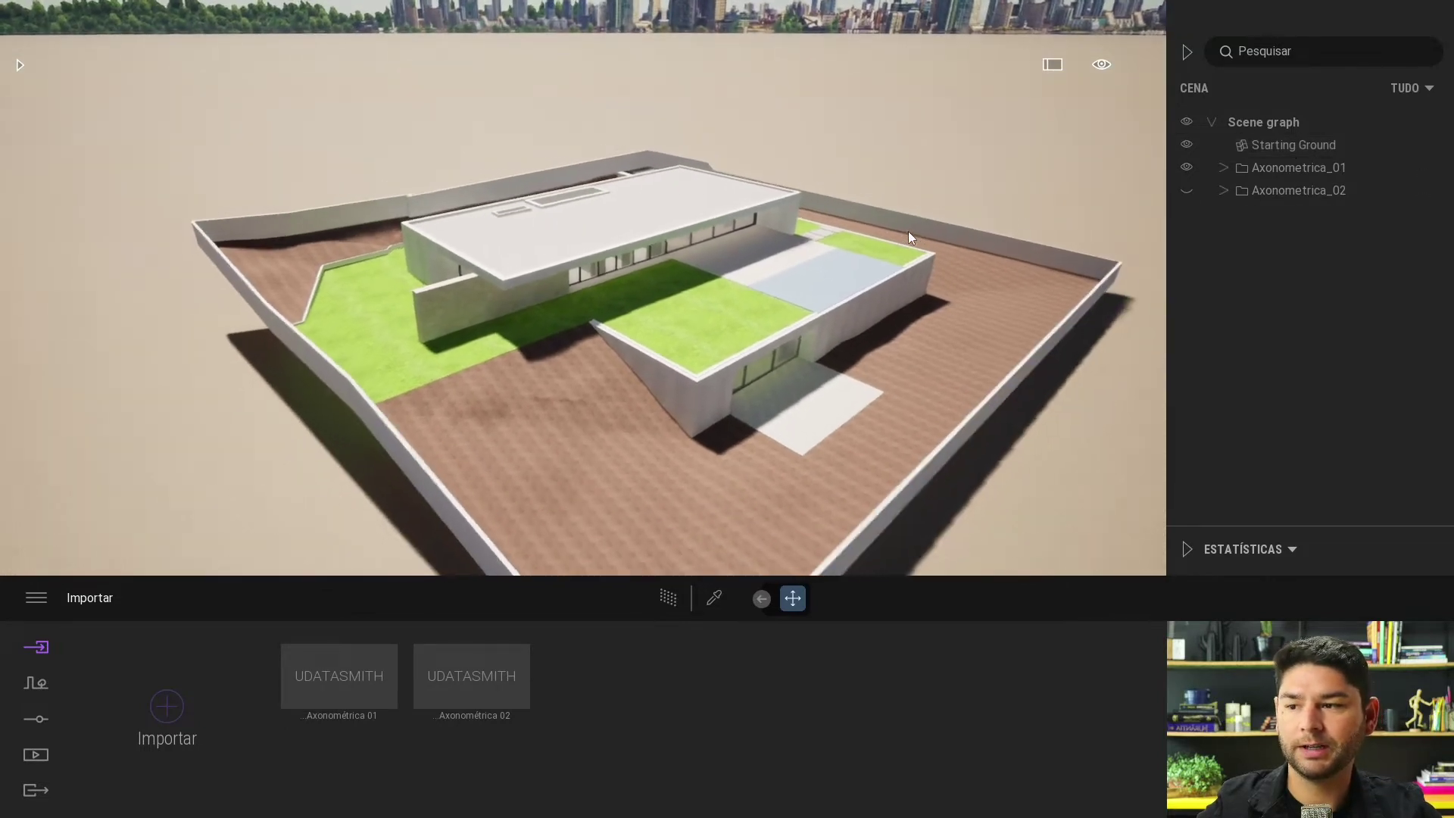
pyautogui.scroll(-2, 907, 230)
pyautogui.scroll(-2, 907, 230)
pyautogui.scroll(-2, 908, 229)
pyautogui.scroll(-2, 907, 229)
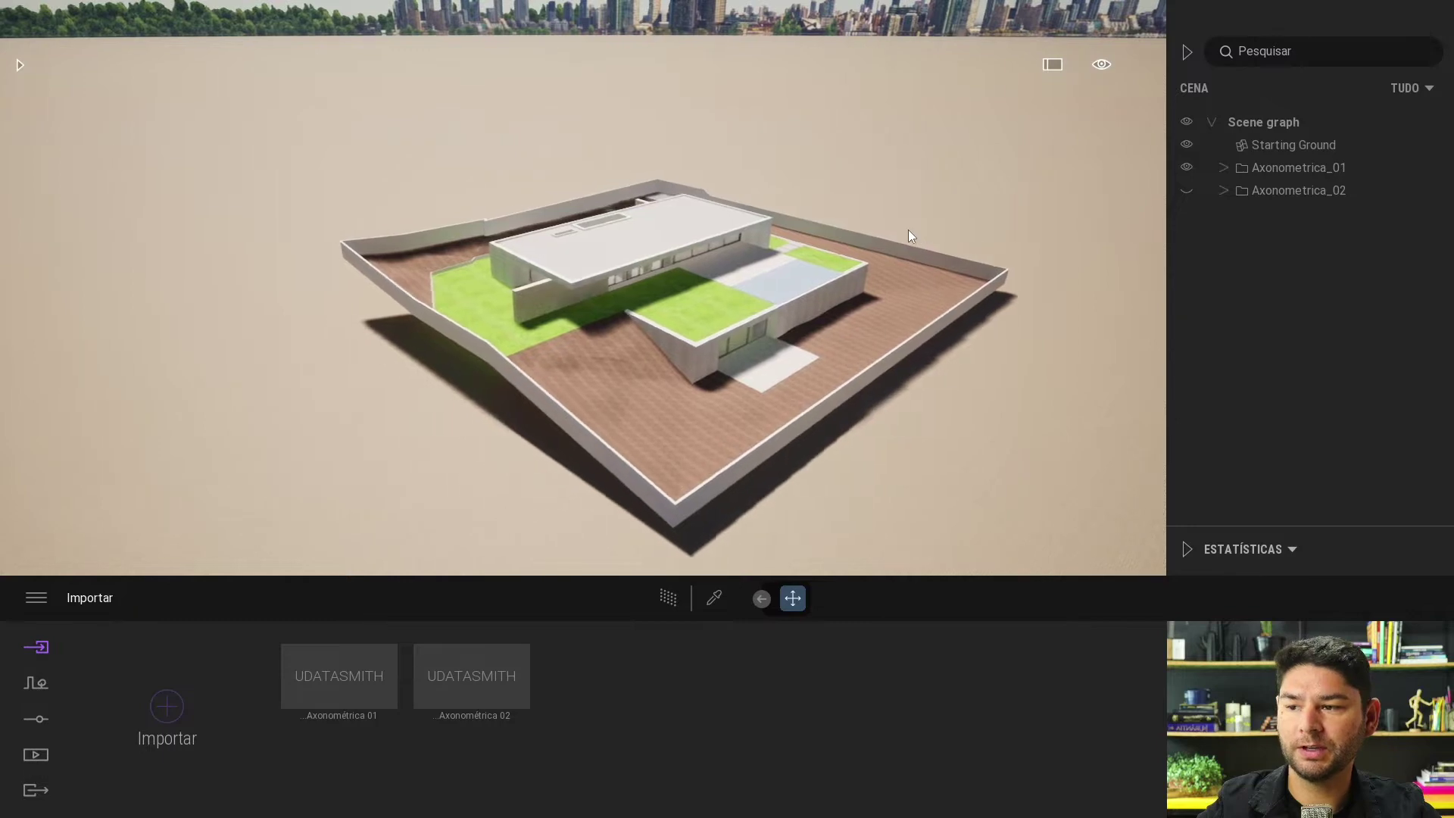
pyautogui.click(1104, 66)
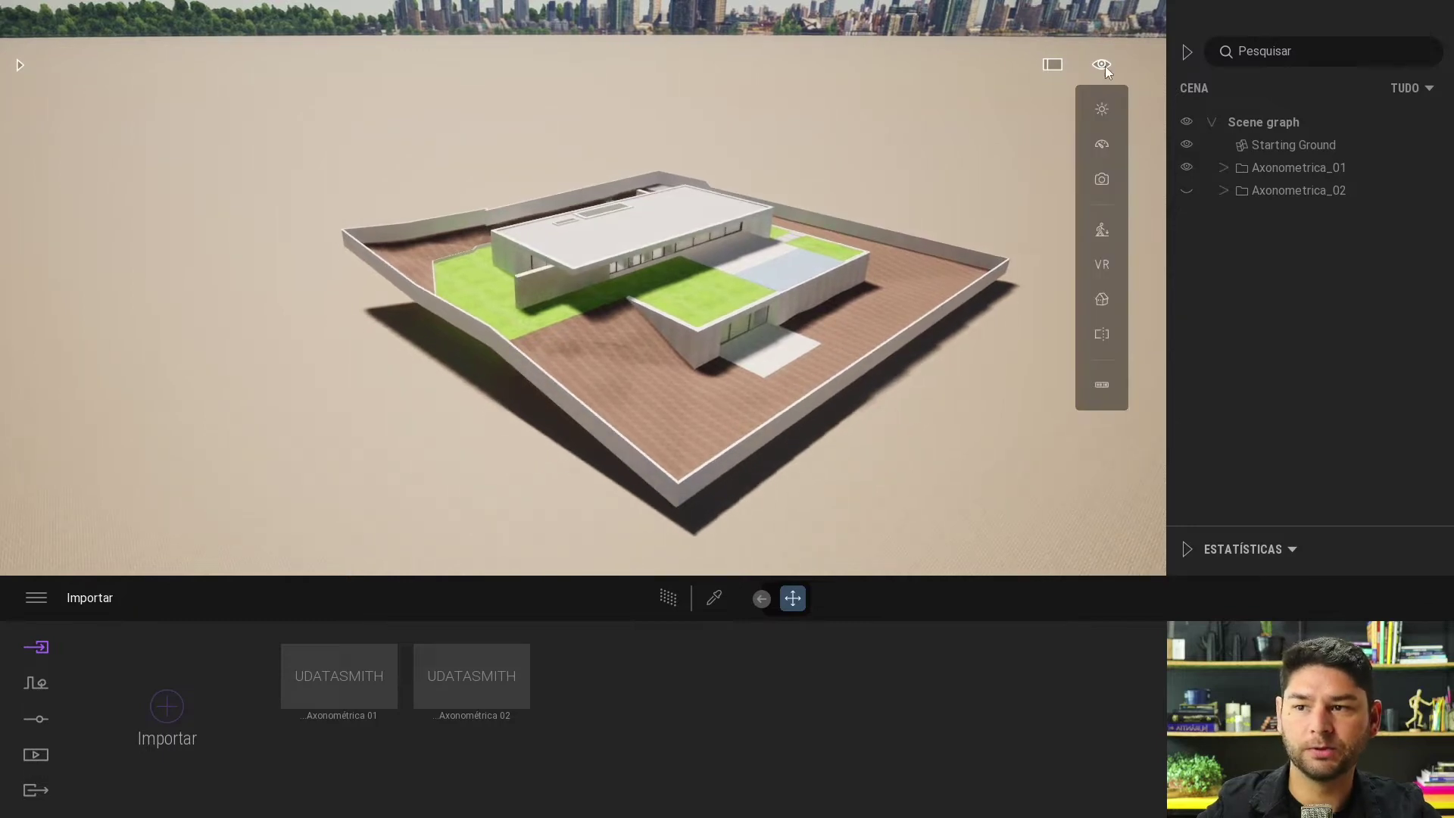
# Step: Apply the Personalizado axonometric camera preset and zoom in on the house roof
pyautogui.click(1099, 302)
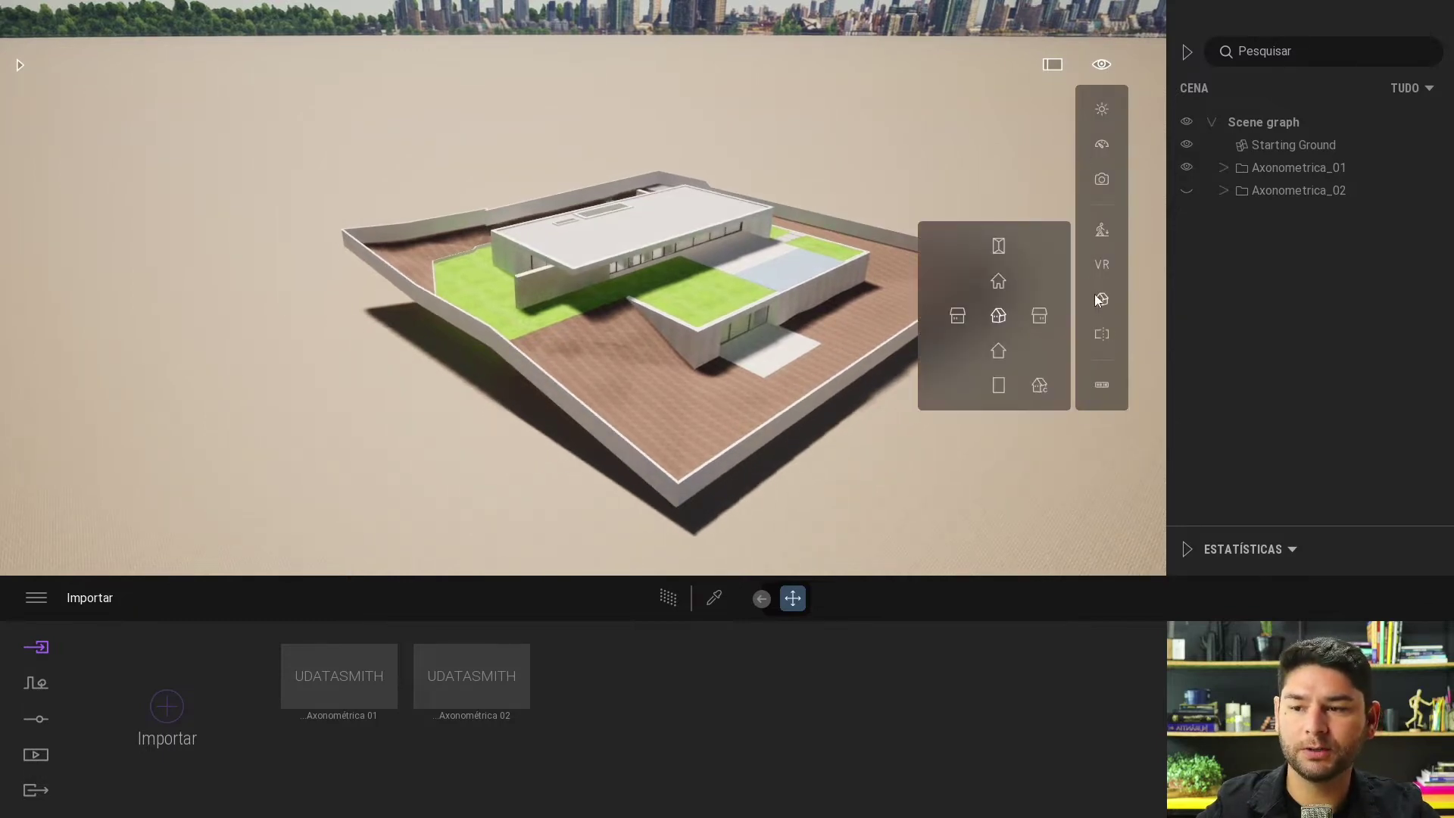
pyautogui.click(1039, 387)
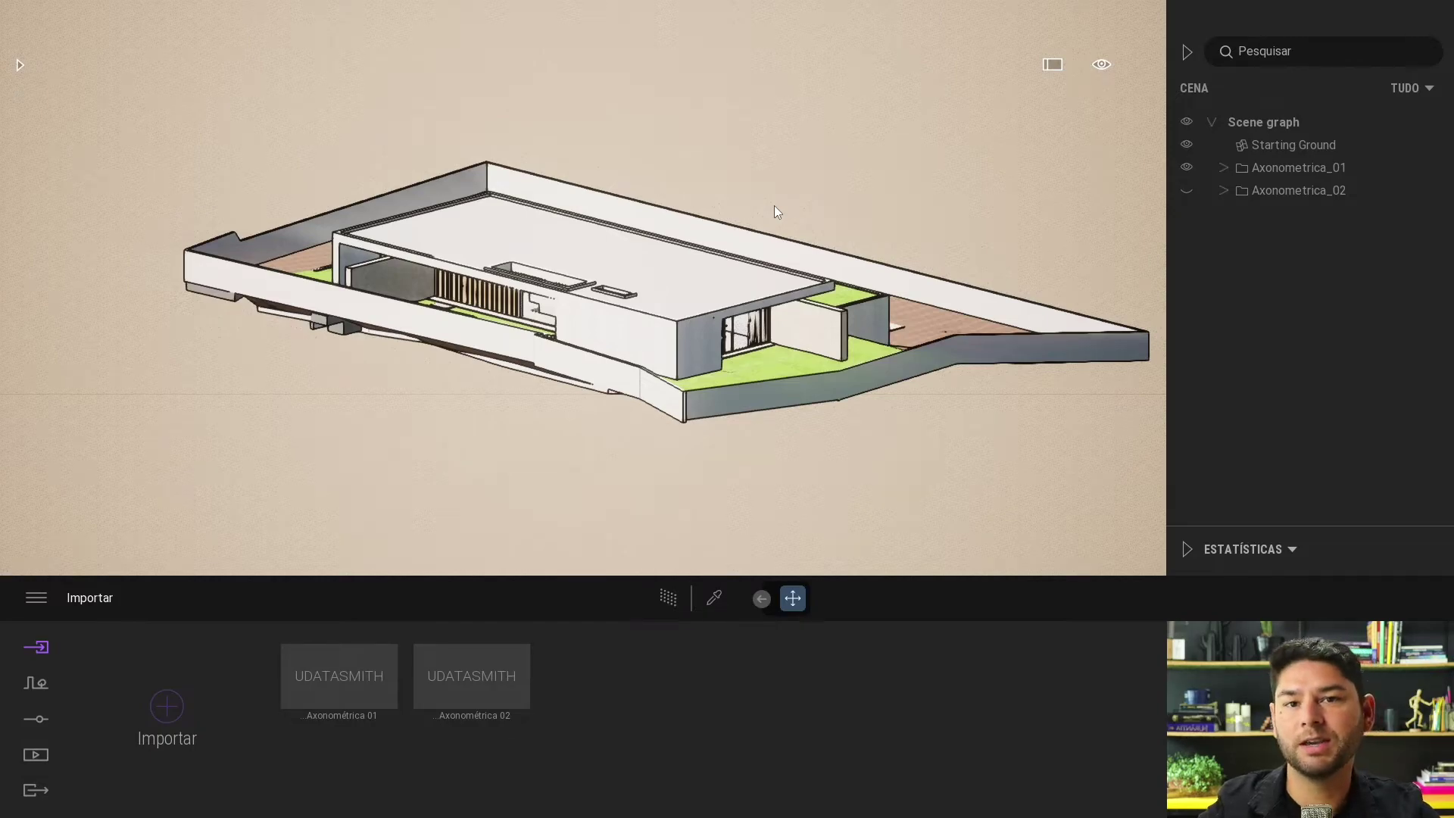
pyautogui.scroll(5, 774, 206)
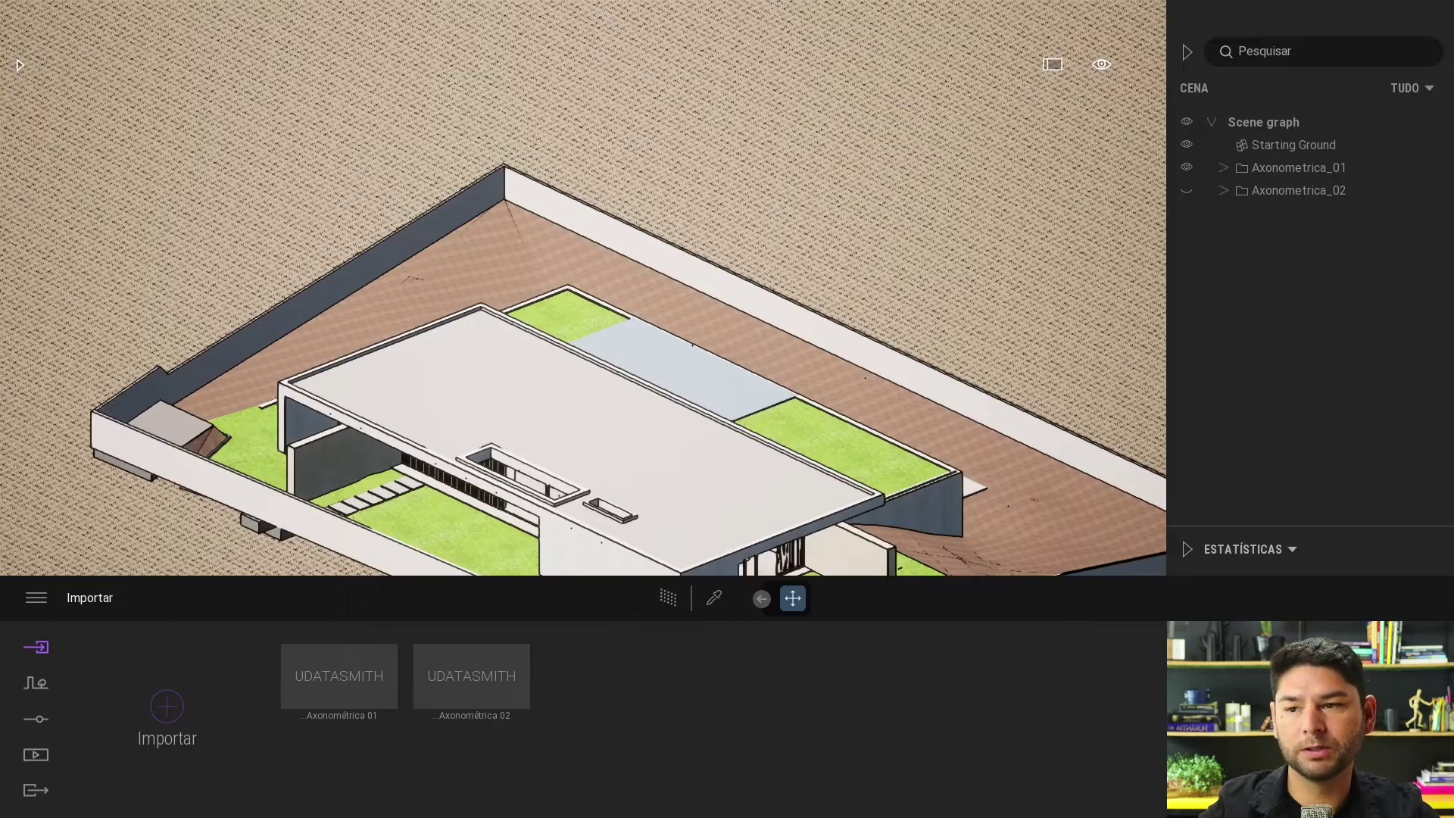
pyautogui.scroll(5, 574, 184)
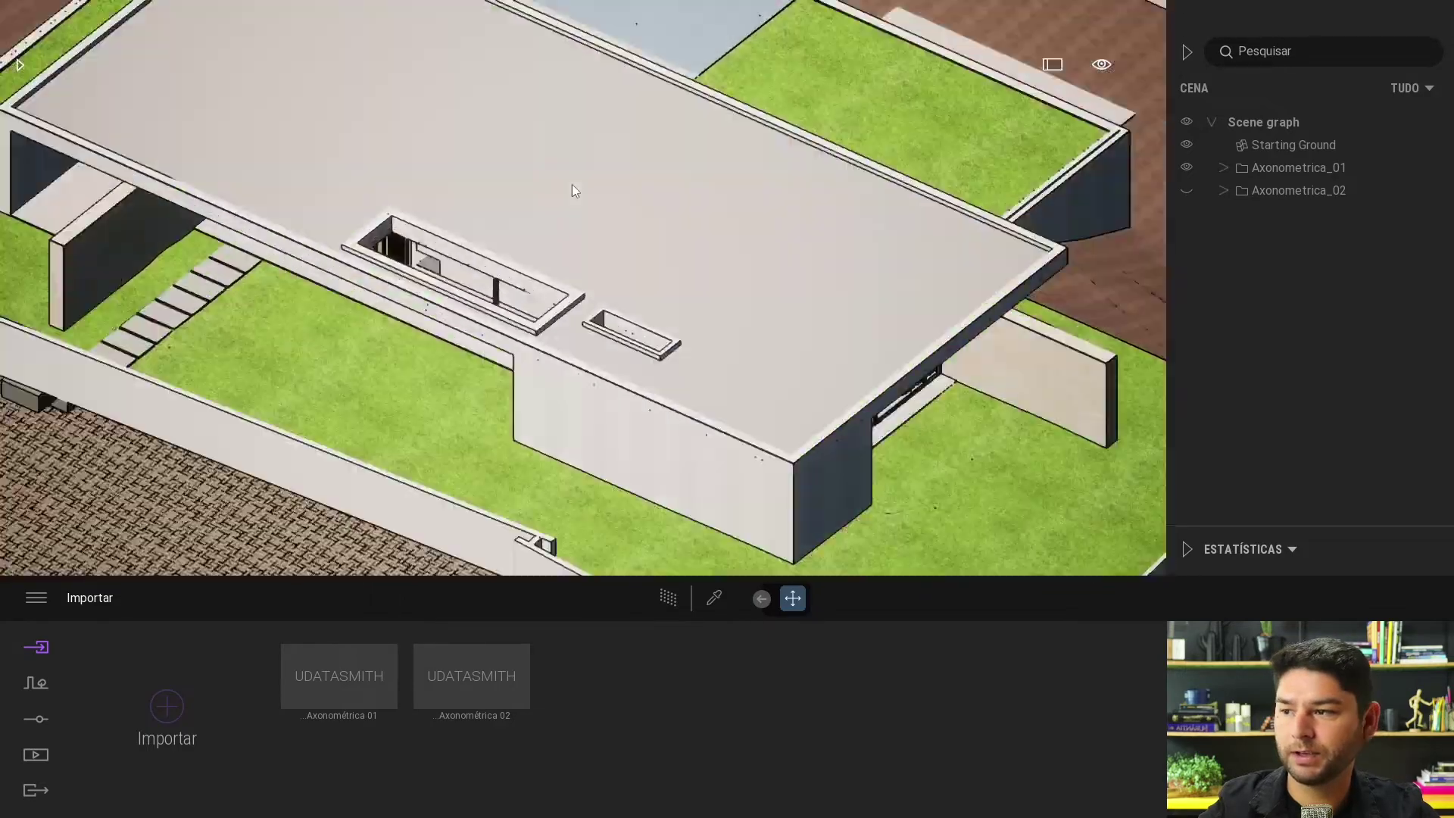
pyautogui.scroll(-5, 575, 186)
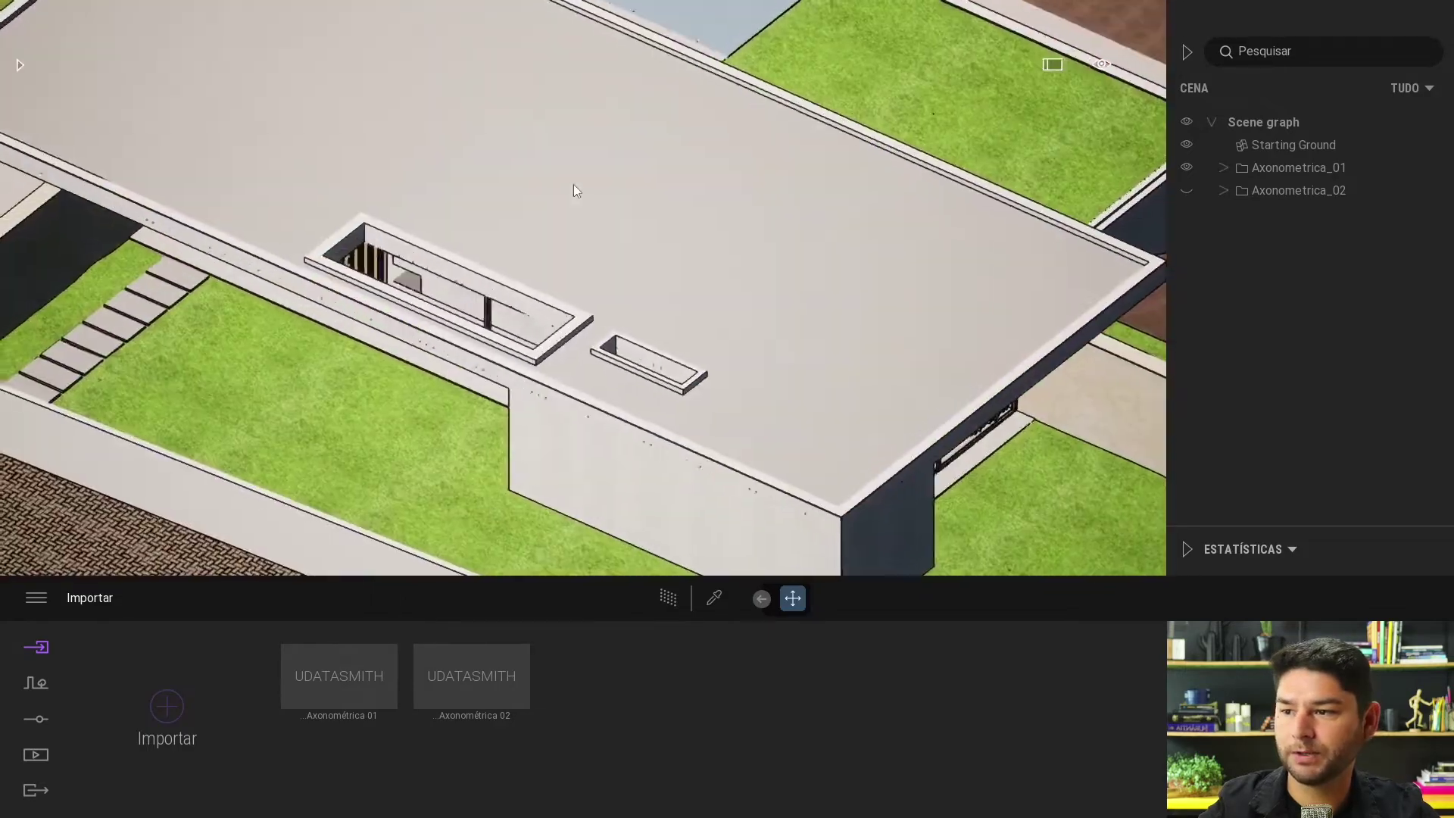
# Step: Create image Imagem1 from the current axonometric view, then test Path Tracer on and off
pyautogui.scroll(3, 592, 198)
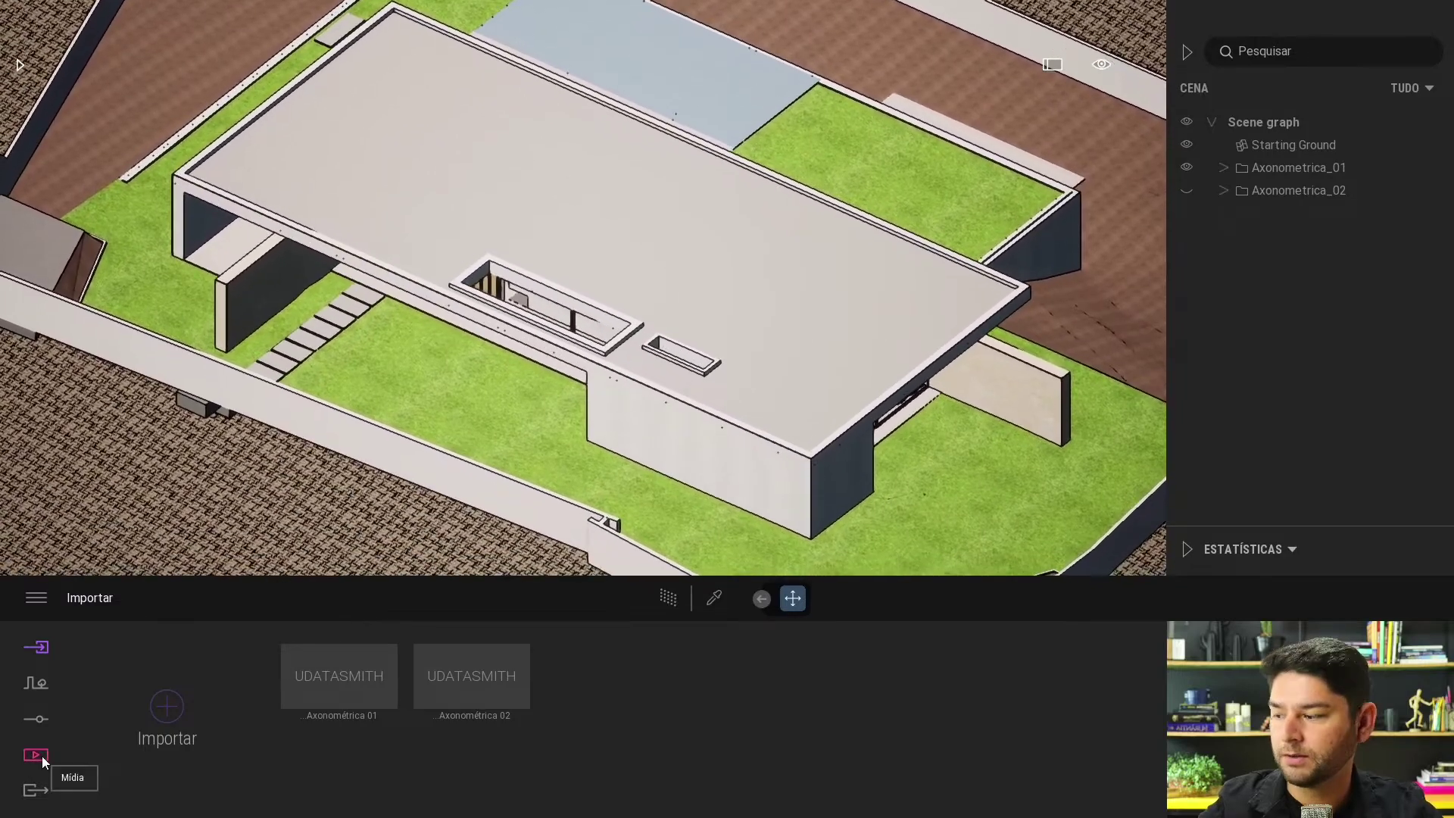
pyautogui.click(35, 754)
pyautogui.click(292, 719)
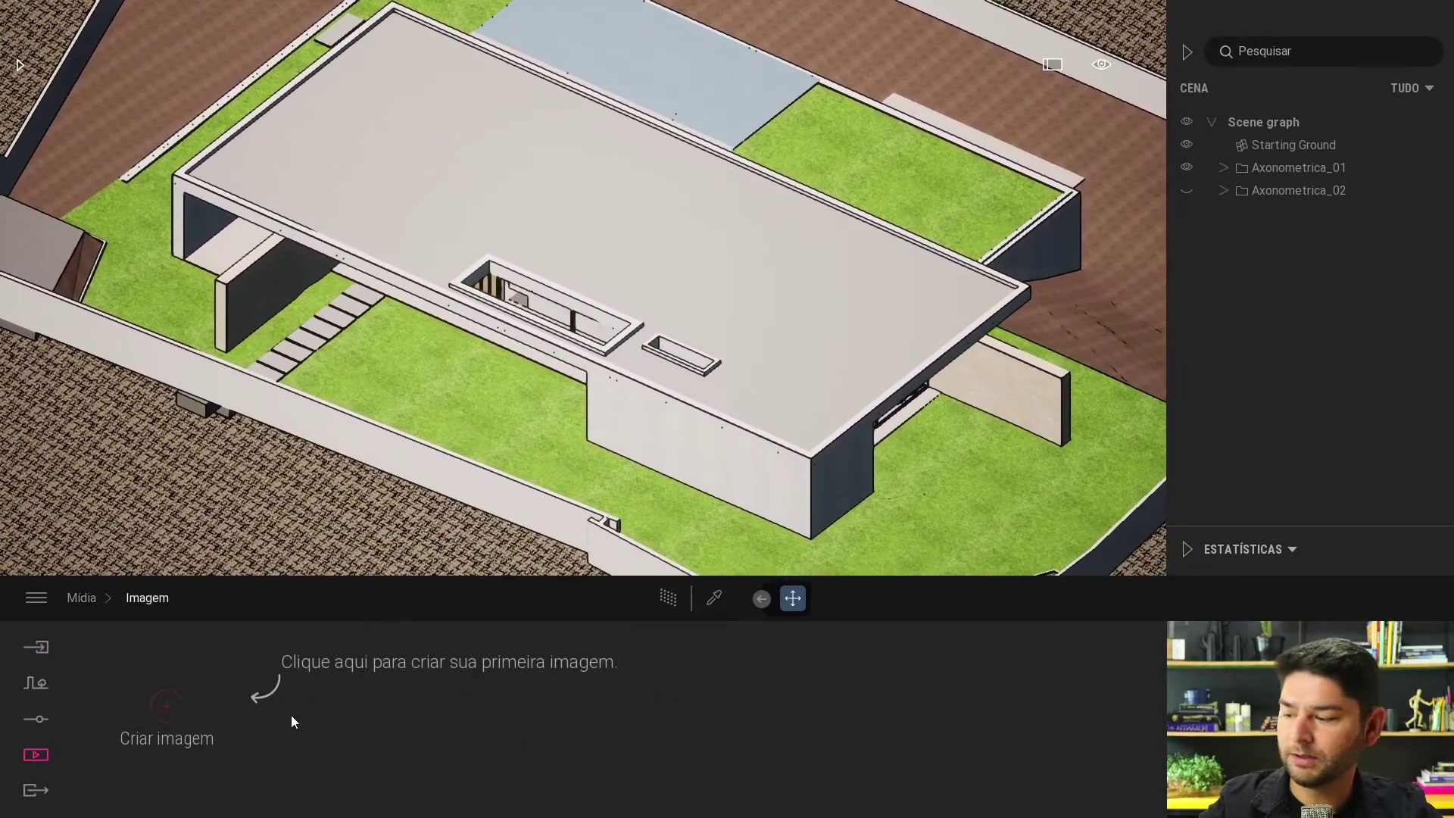
pyautogui.click(175, 717)
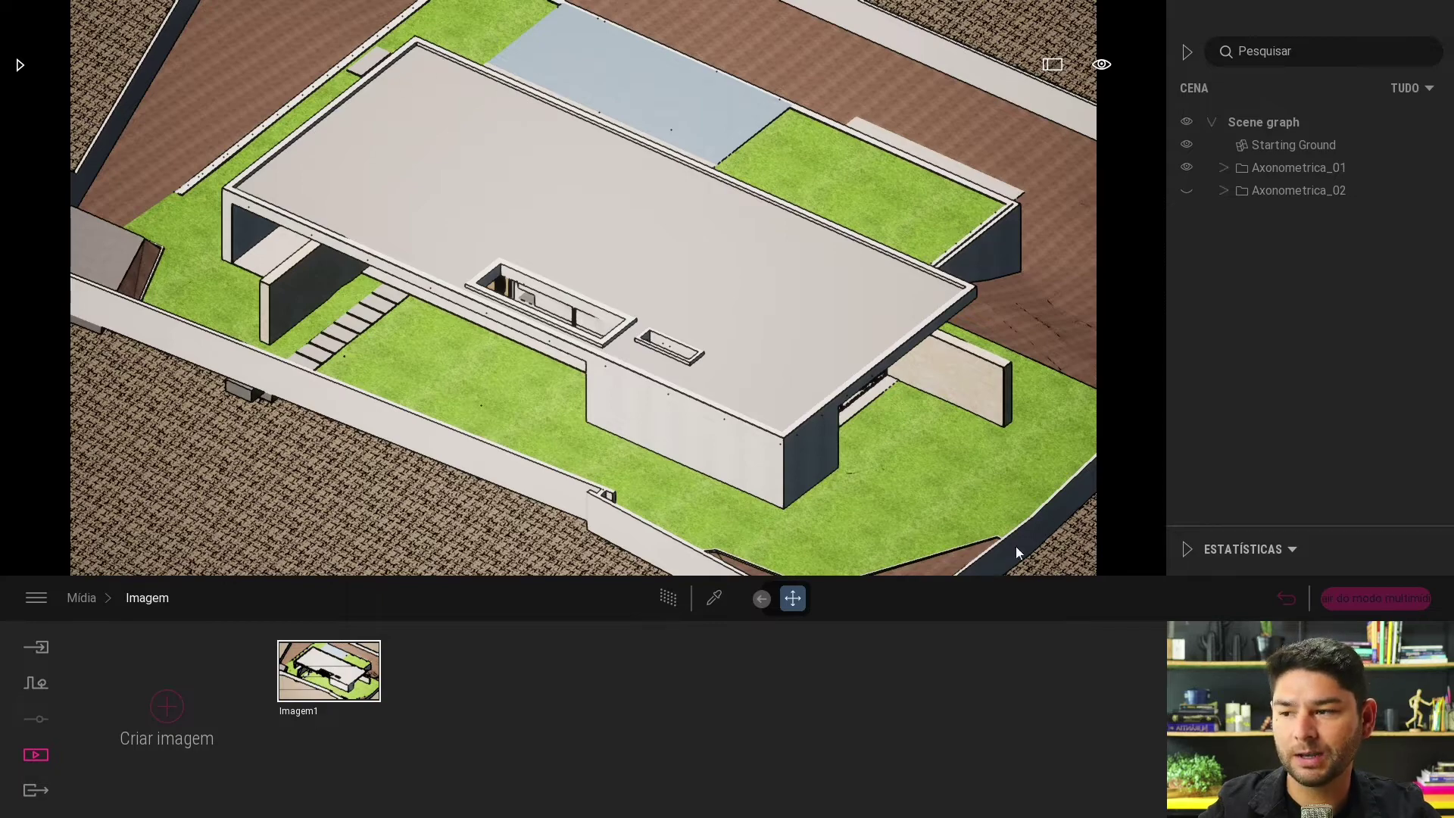
pyautogui.click(669, 599)
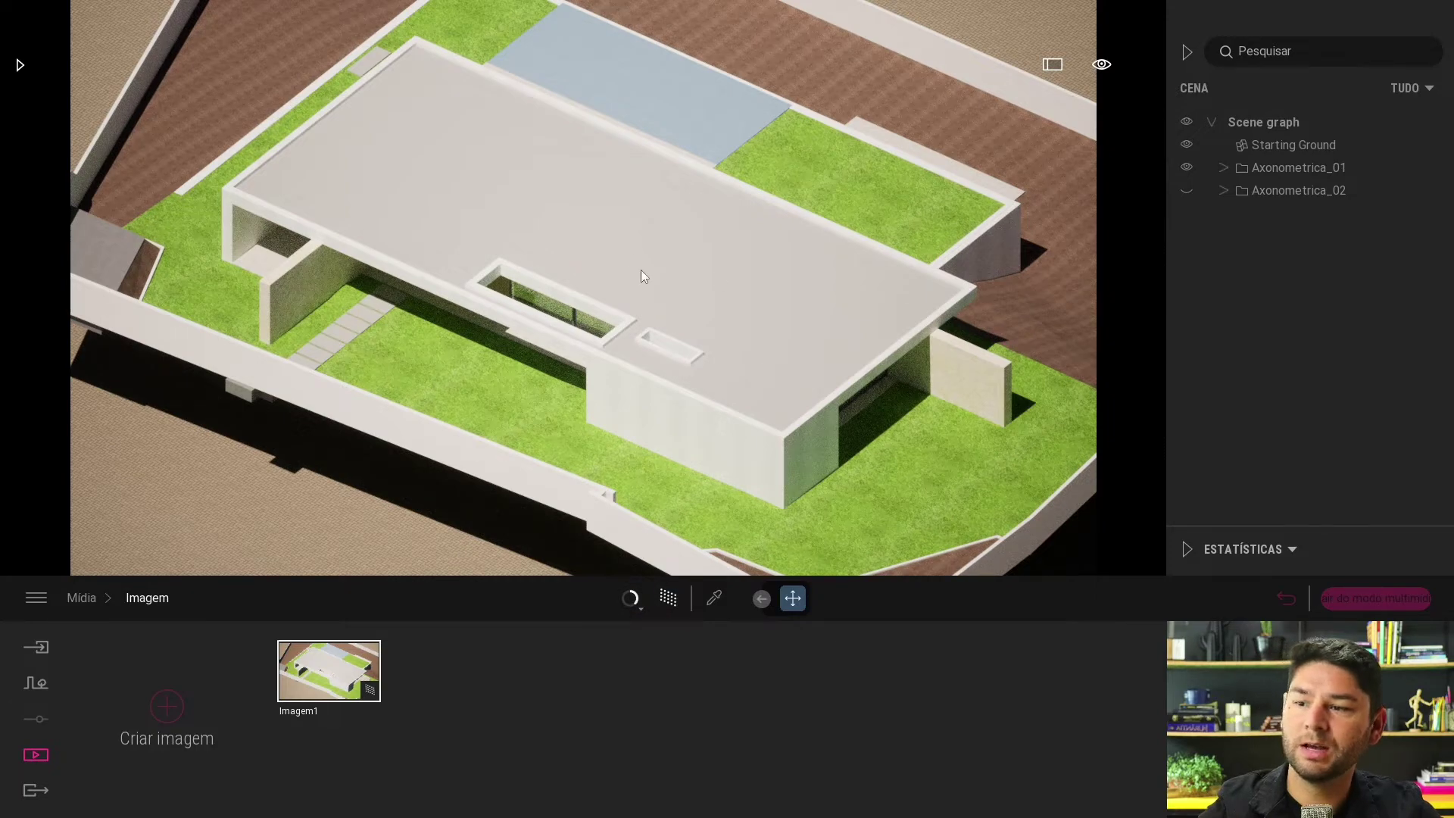
pyautogui.click(667, 598)
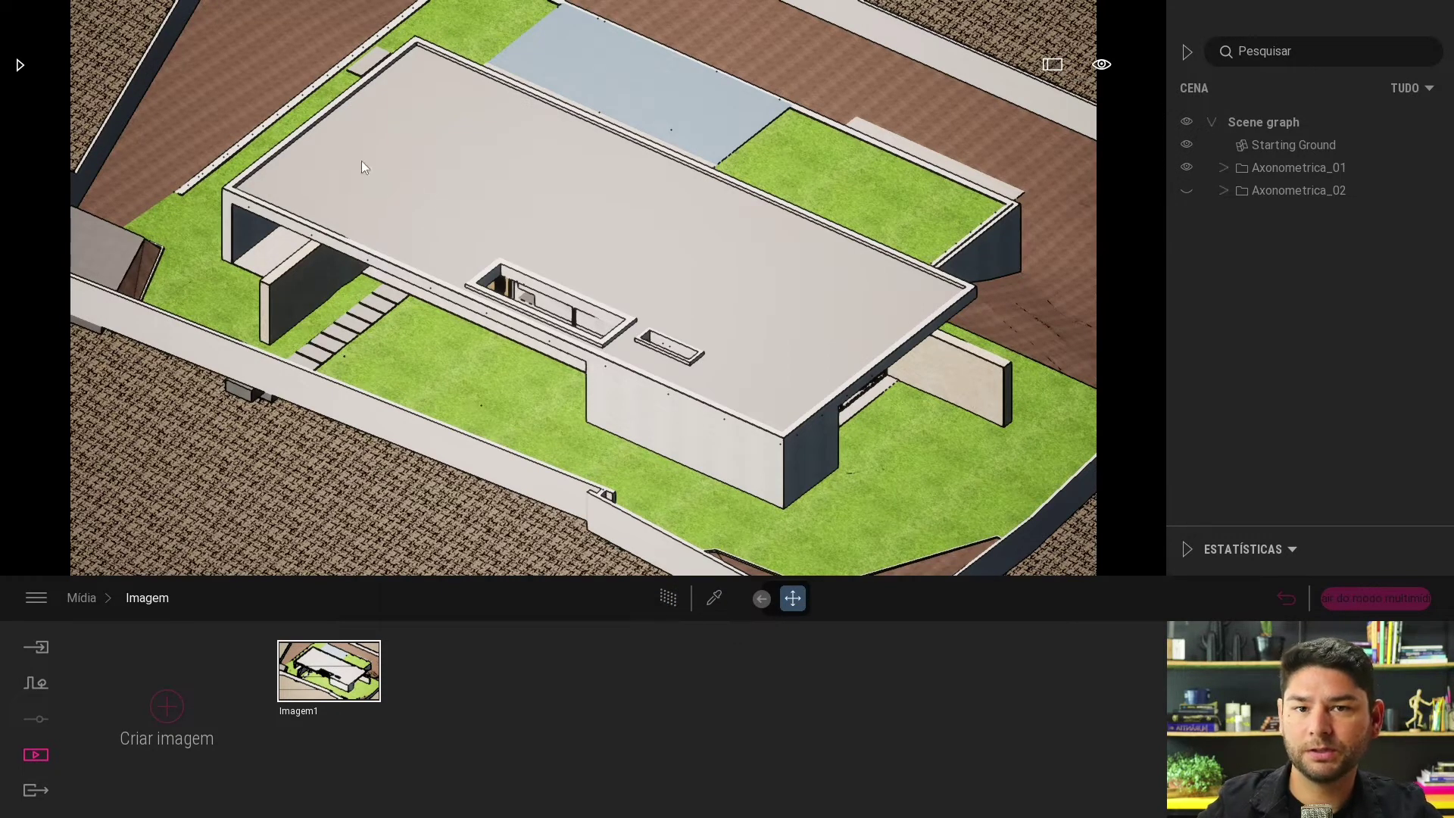
# Step: Place a Section Cube from the library's sections folder onto the house roof
pyautogui.click(20, 66)
pyautogui.scroll(-3, 249, 302)
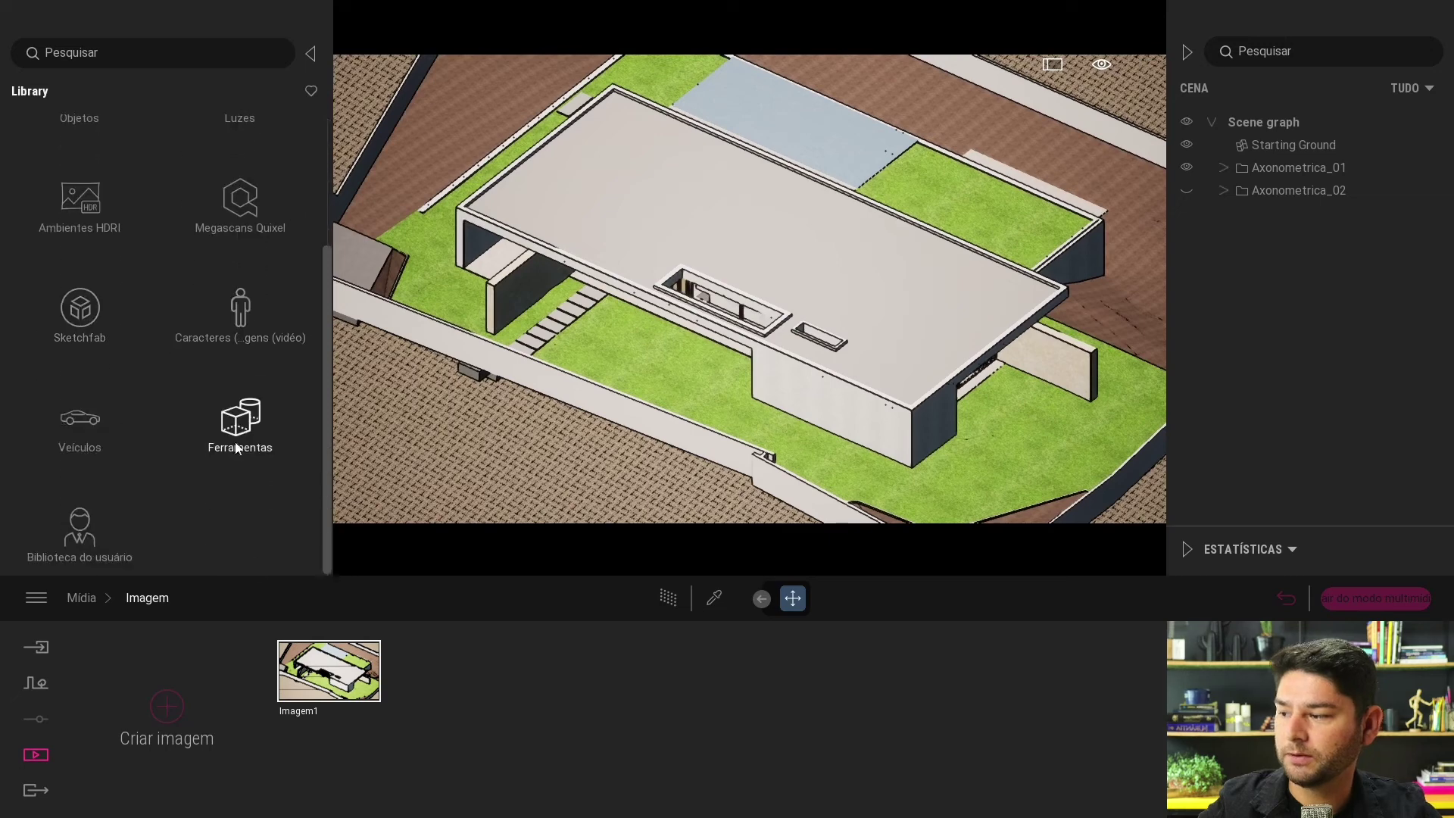
pyautogui.click(247, 435)
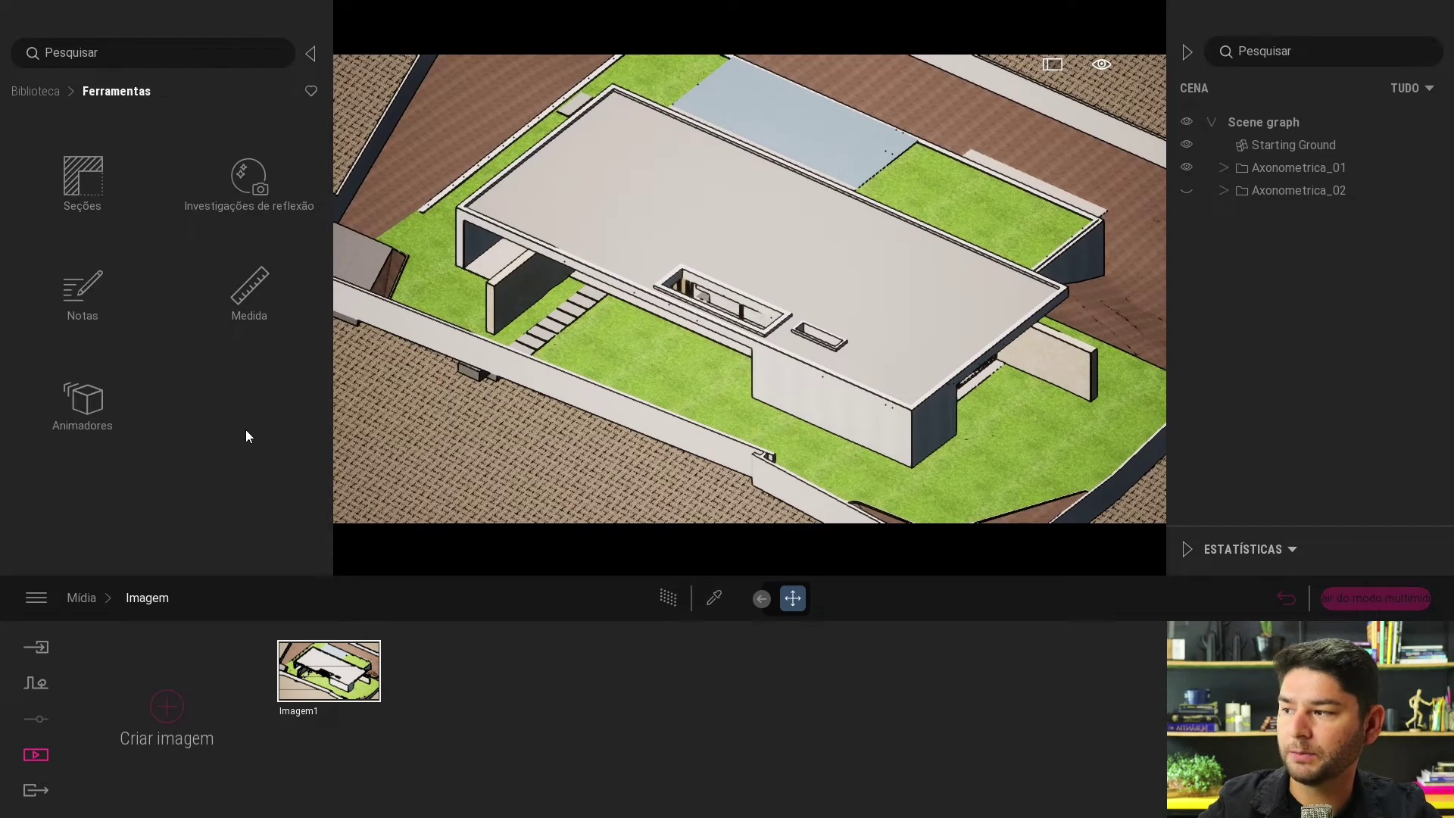
pyautogui.click(83, 185)
pyautogui.moveTo(74, 162); pyautogui.dragTo(832, 157)
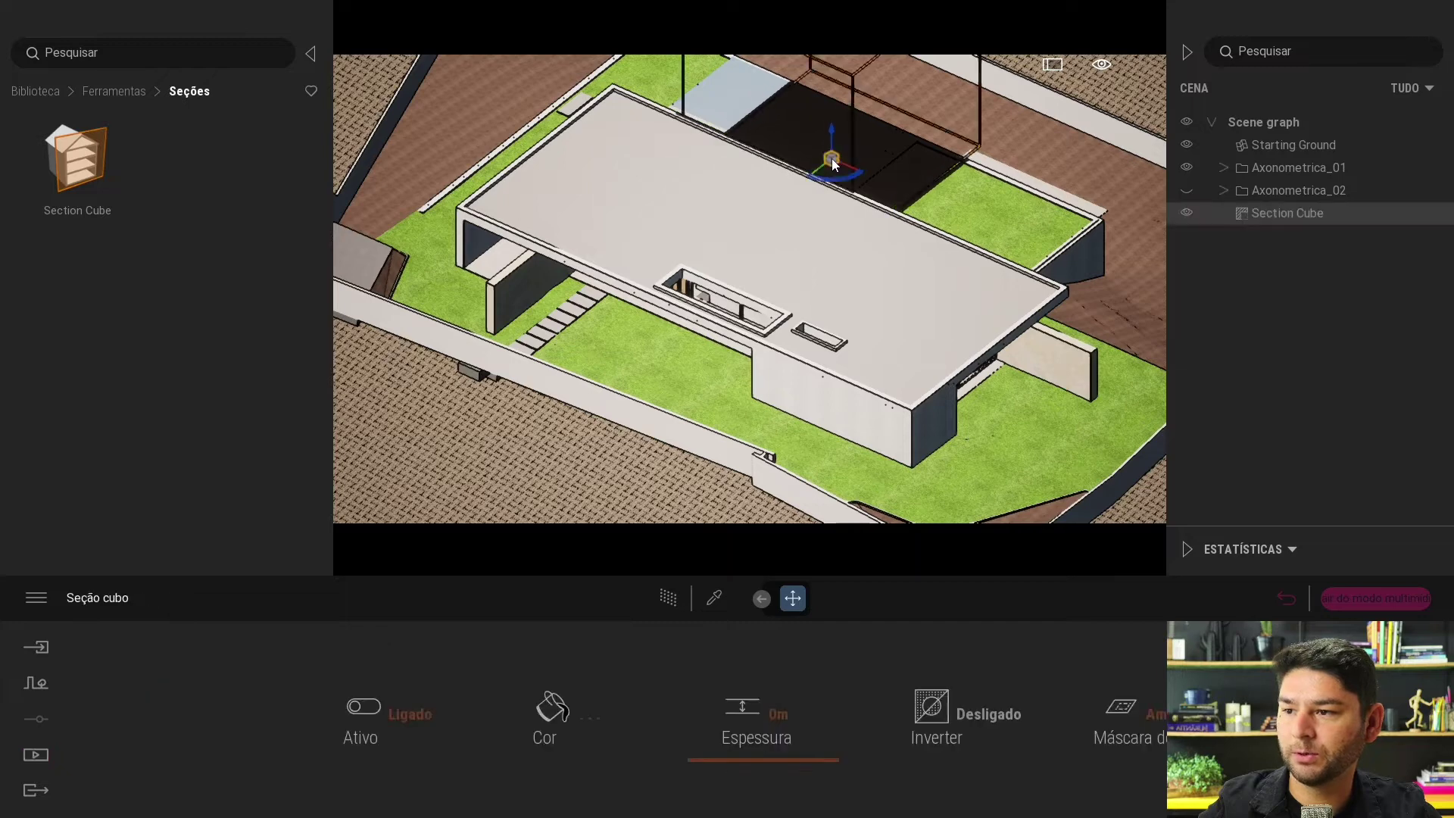
# Step: Leave media mode, switch to a perspective preset view and select the Section Cube
pyautogui.click(1365, 600)
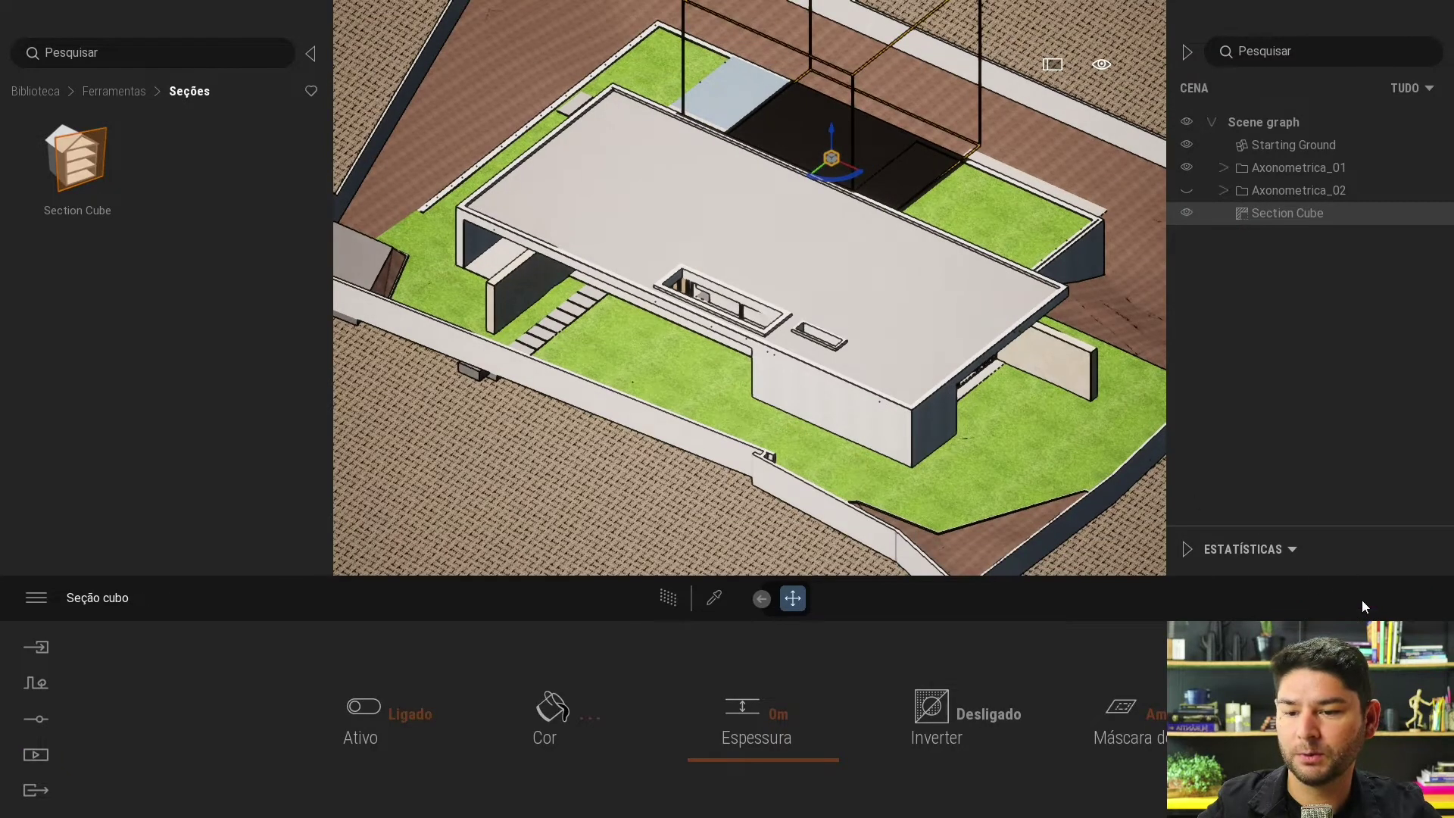
pyautogui.scroll(-3, 1127, 448)
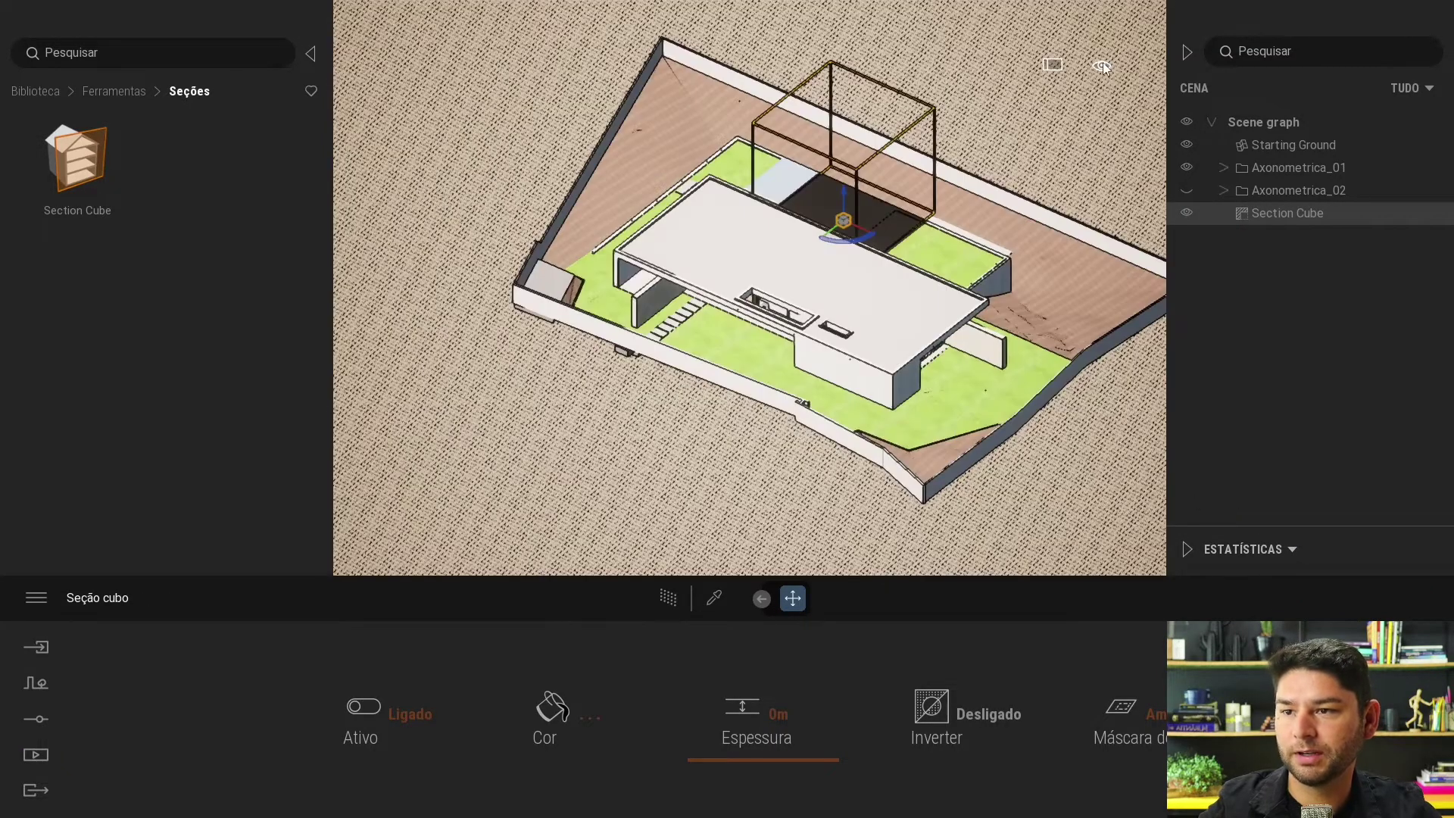
pyautogui.click(1101, 299)
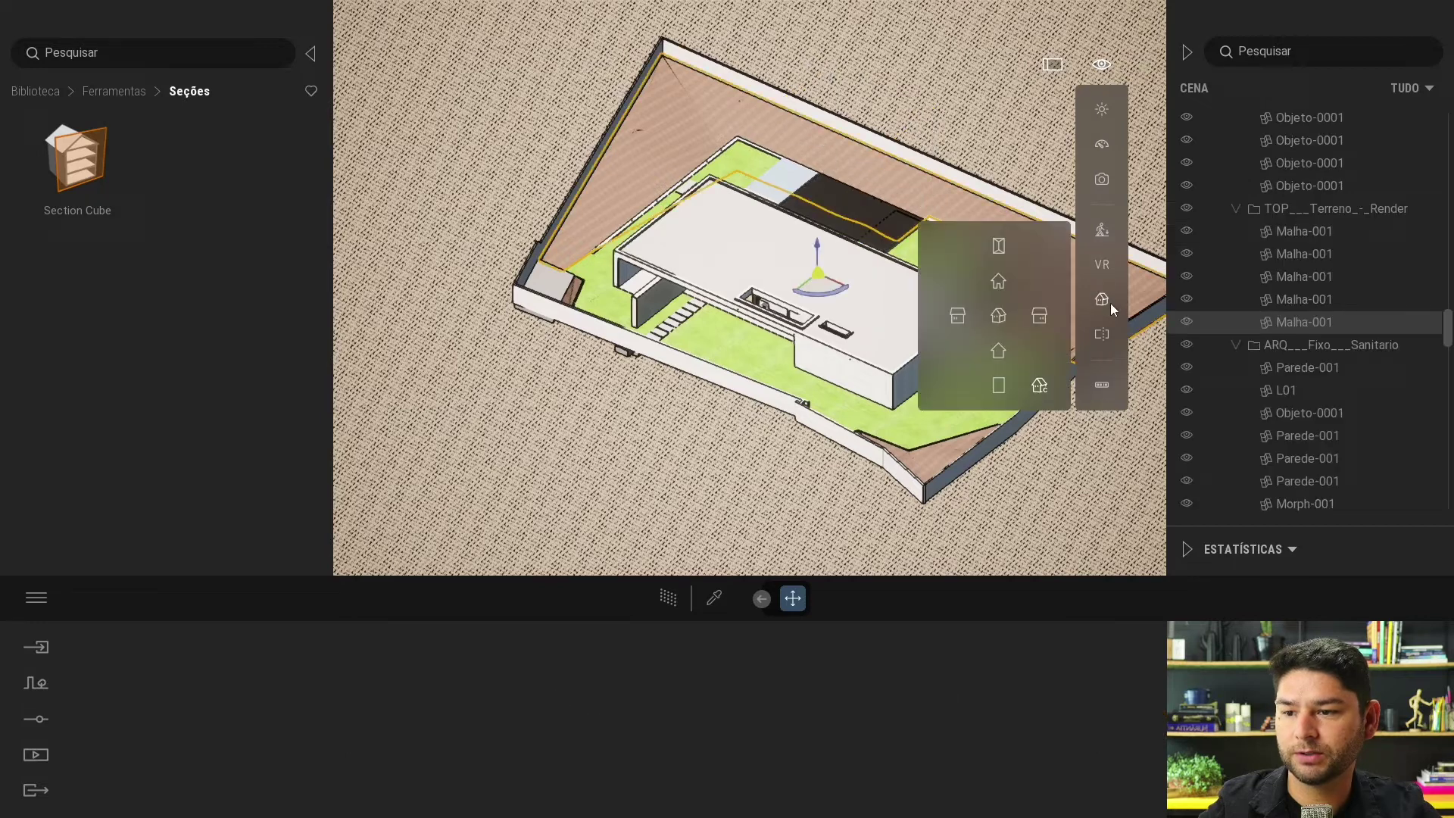
pyautogui.click(1019, 316)
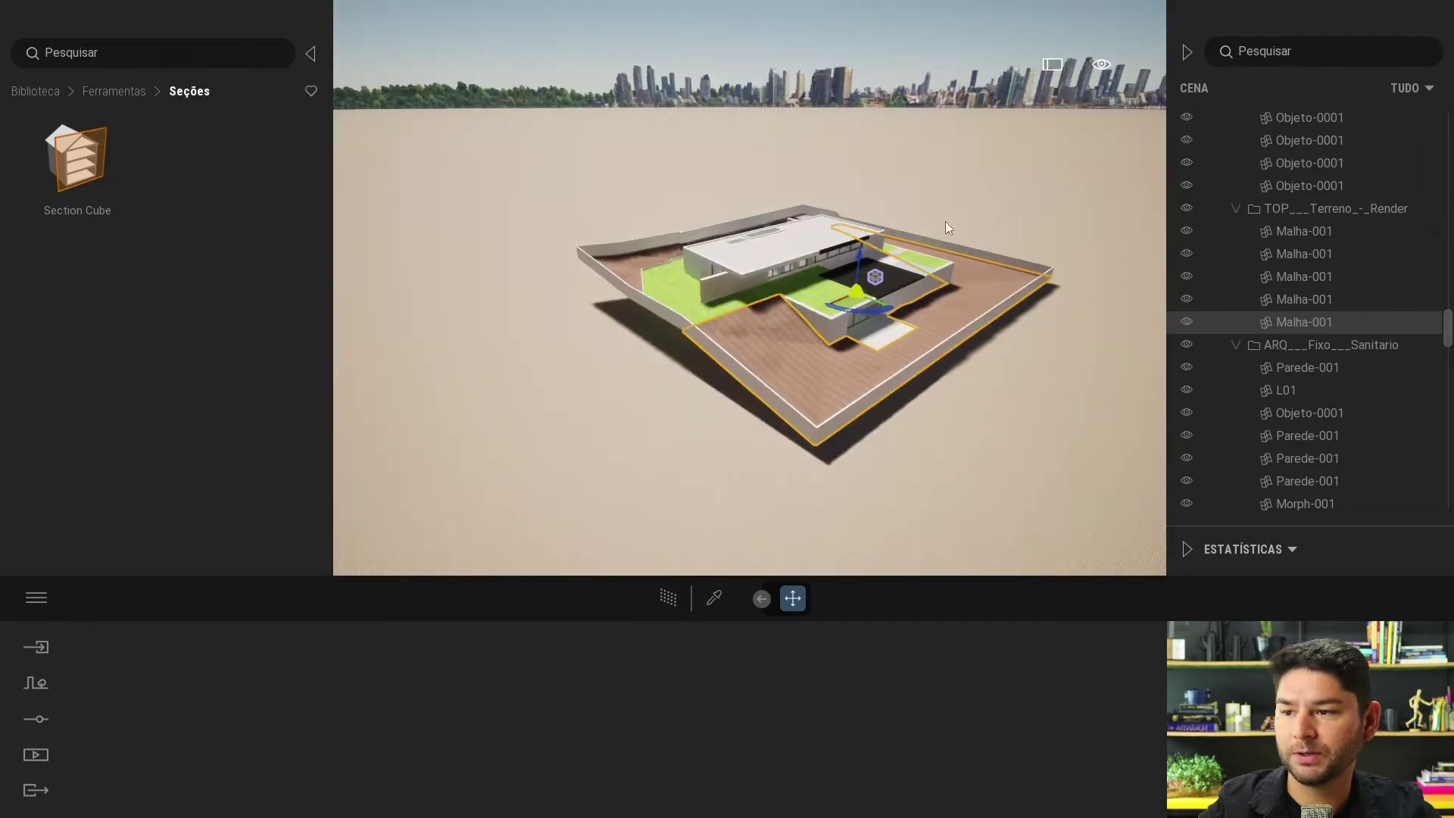
pyautogui.click(1268, 212)
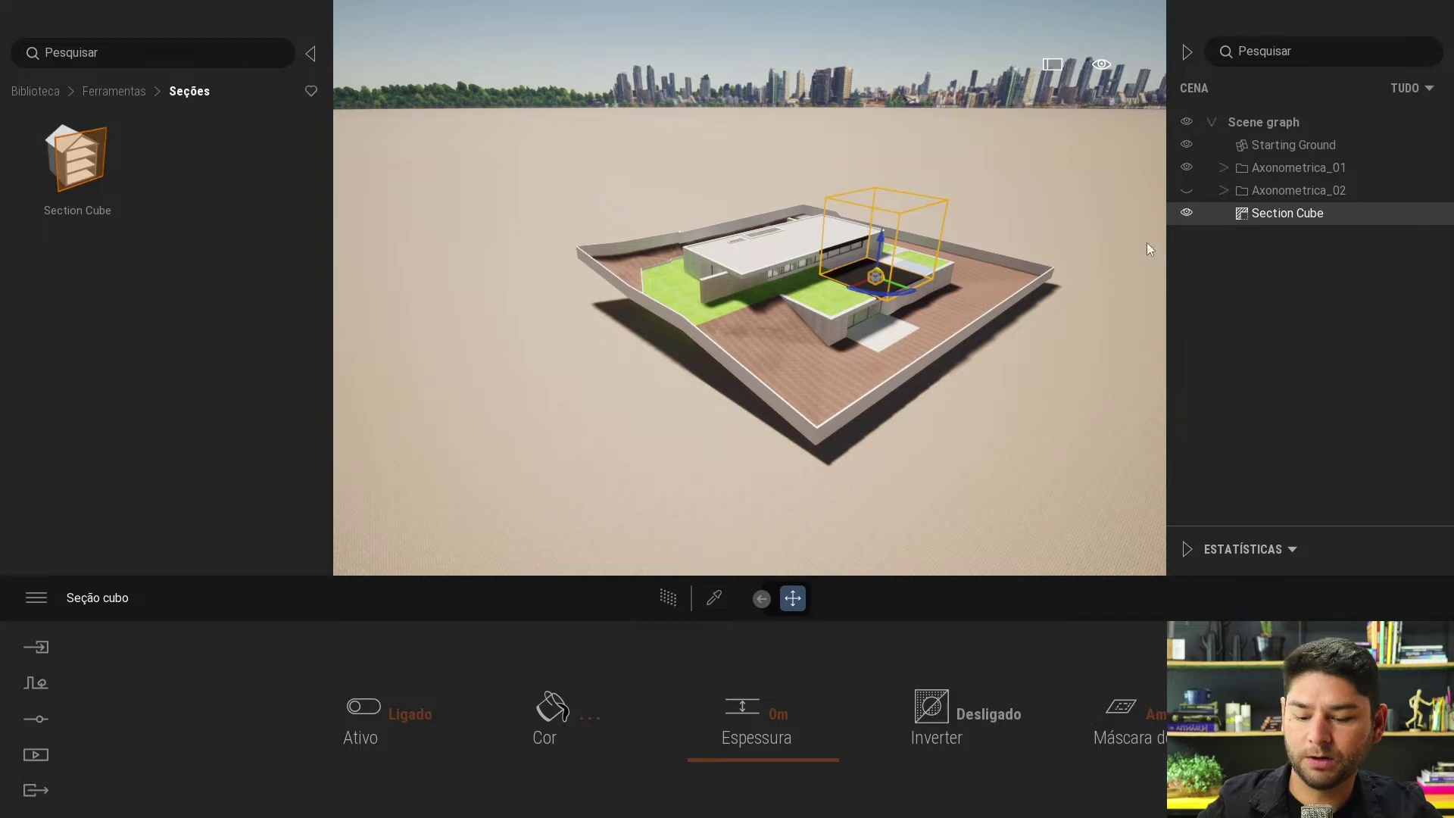
pyautogui.scroll(5, 1006, 272)
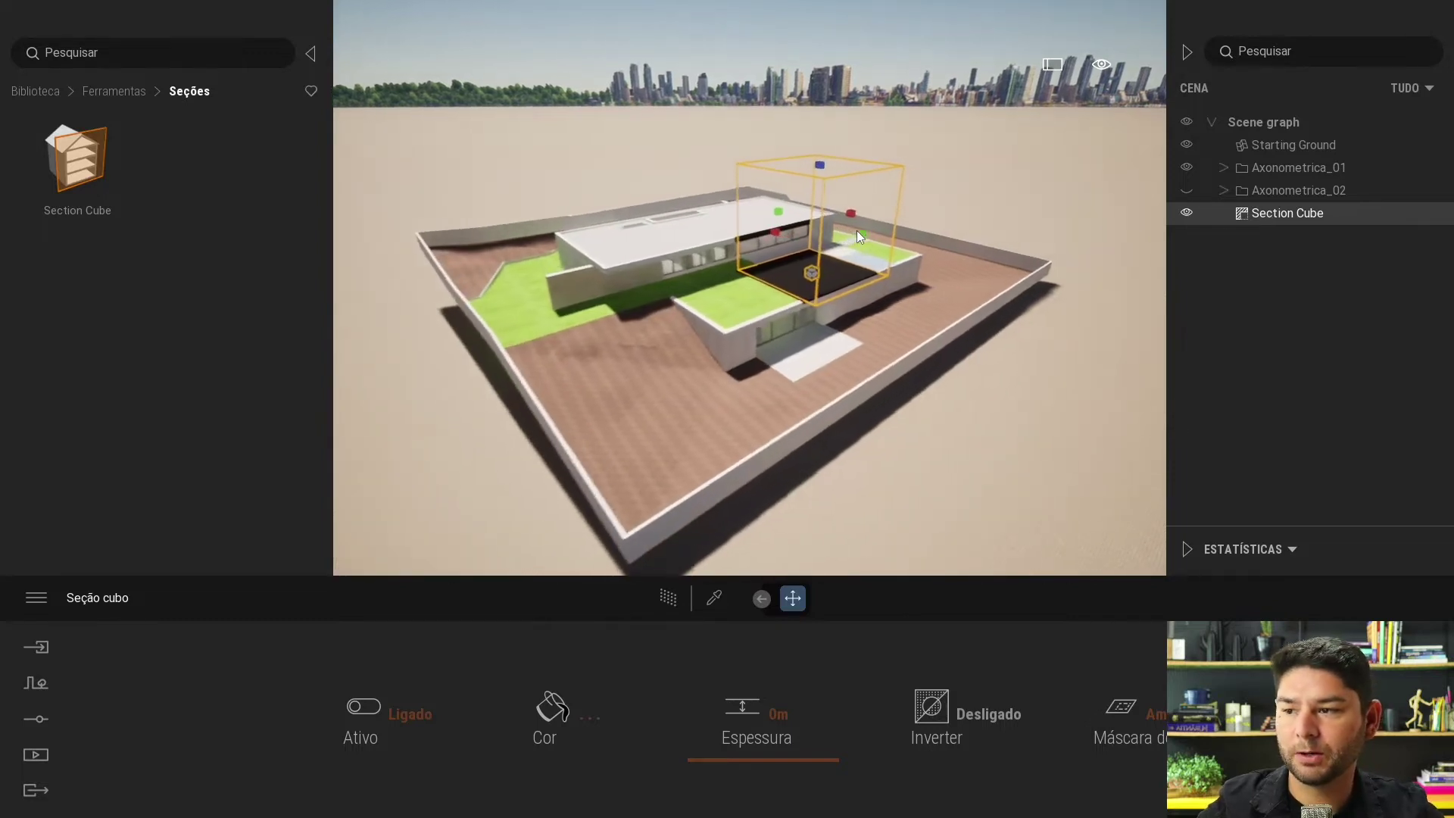
pyautogui.scroll(5, 856, 230)
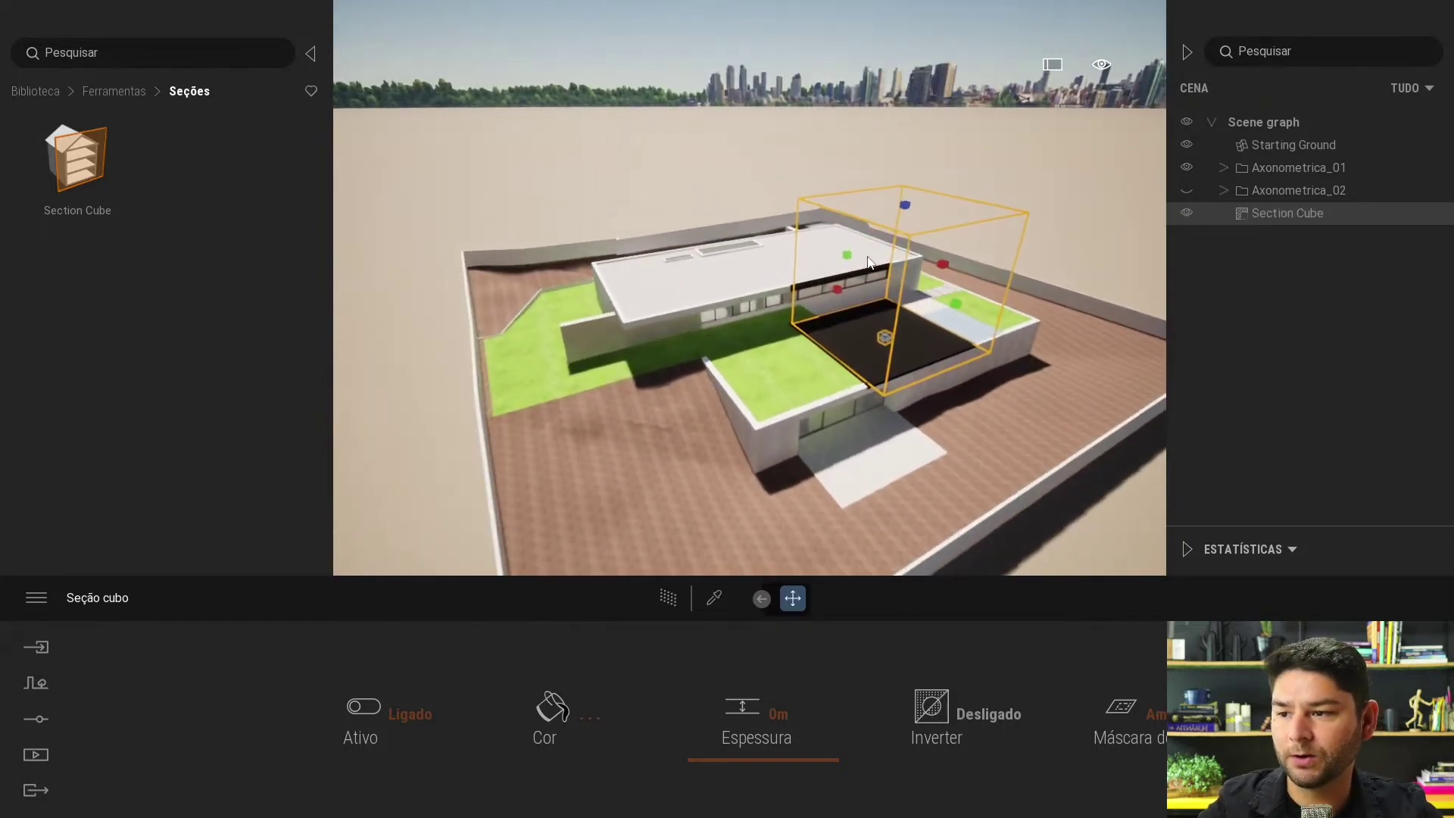
# Step: Fit the Section Cube around the house below the roof and set Inverter to Ligado
pyautogui.moveTo(849, 290); pyautogui.dragTo(528, 415)
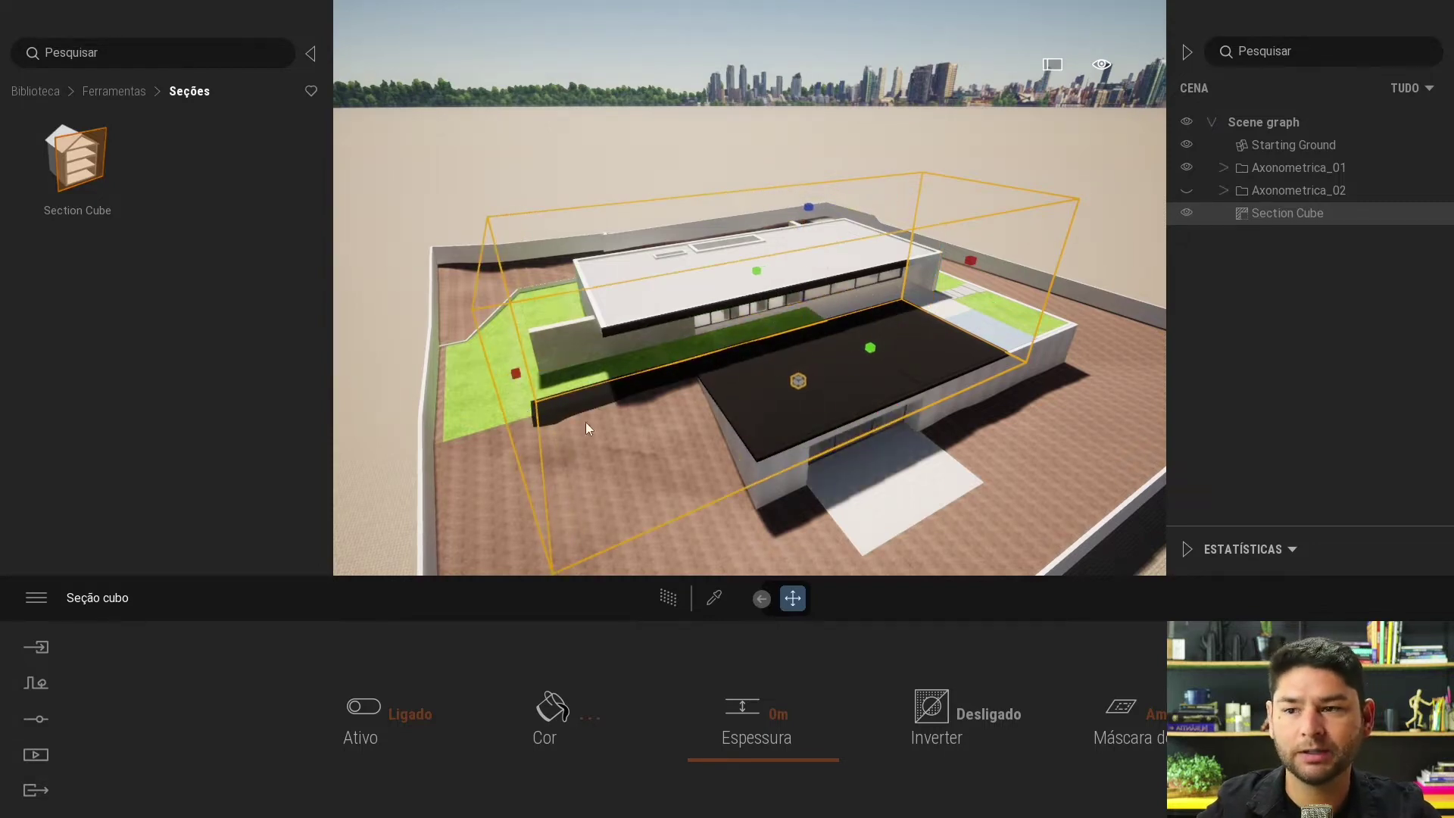
pyautogui.moveTo(758, 277); pyautogui.dragTo(673, 254)
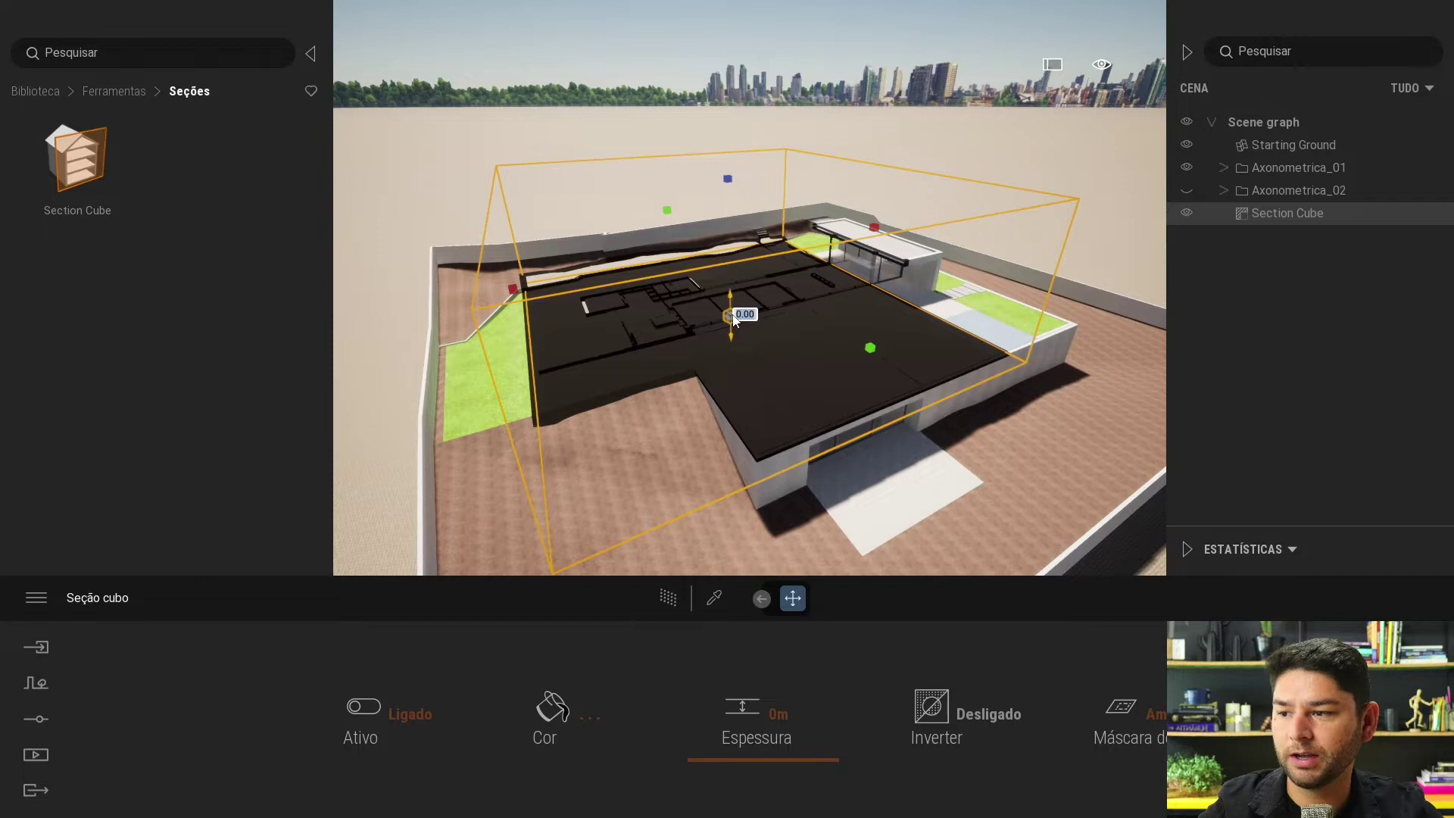
pyautogui.moveTo(733, 319); pyautogui.dragTo(720, 329)
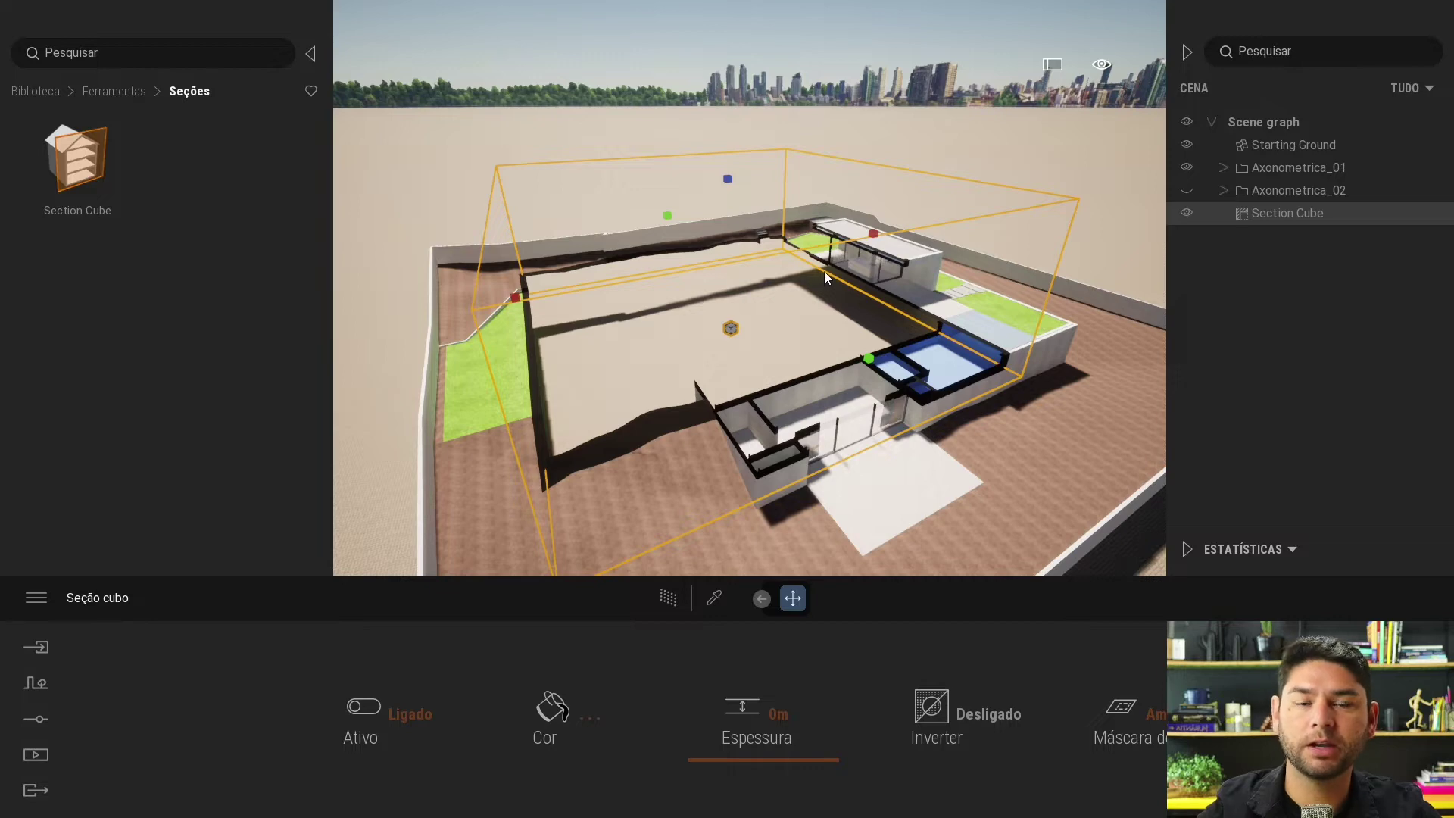
pyautogui.click(937, 708)
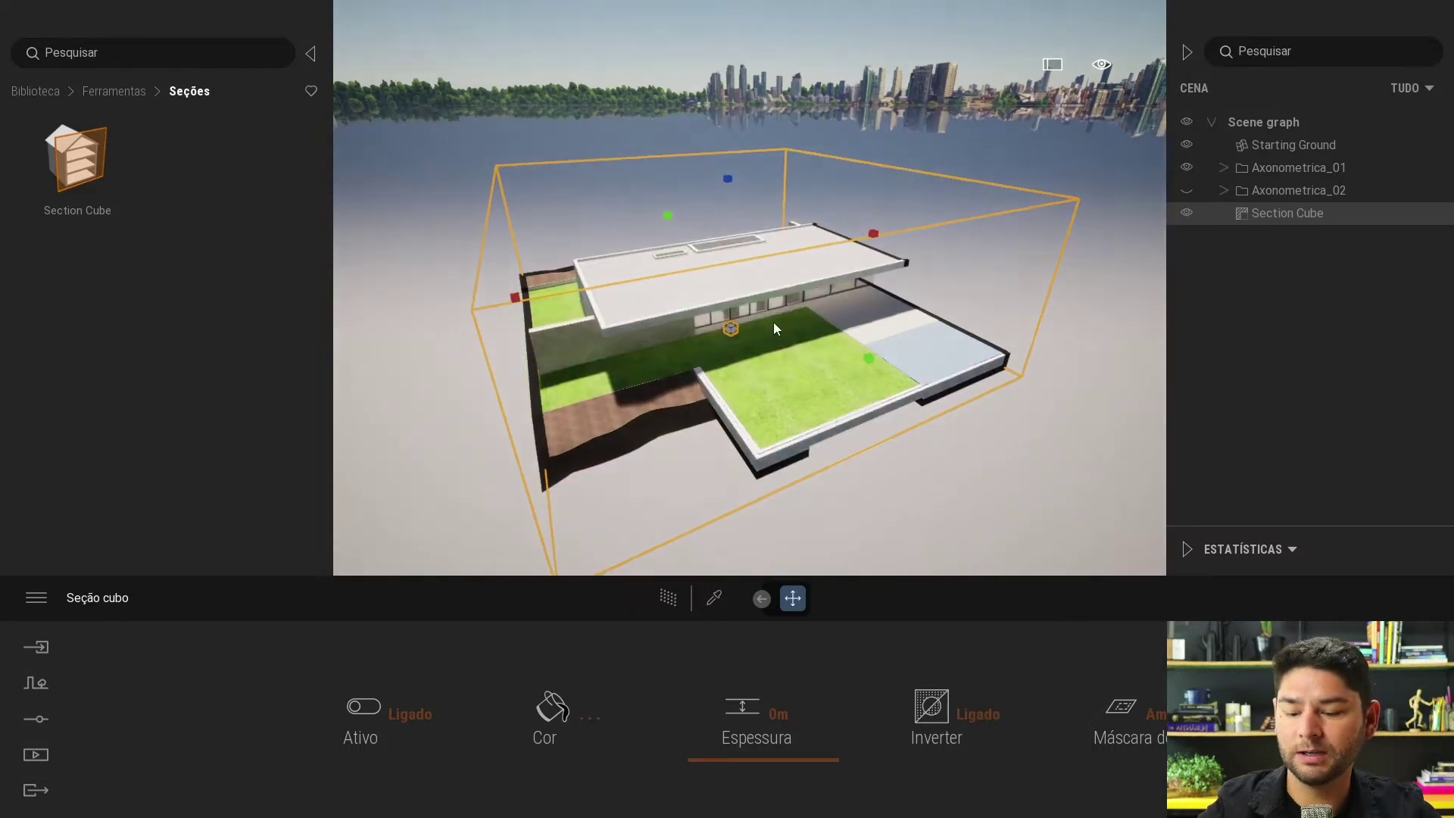
pyautogui.moveTo(769, 298); pyautogui.dragTo(730, 153, button='middle')
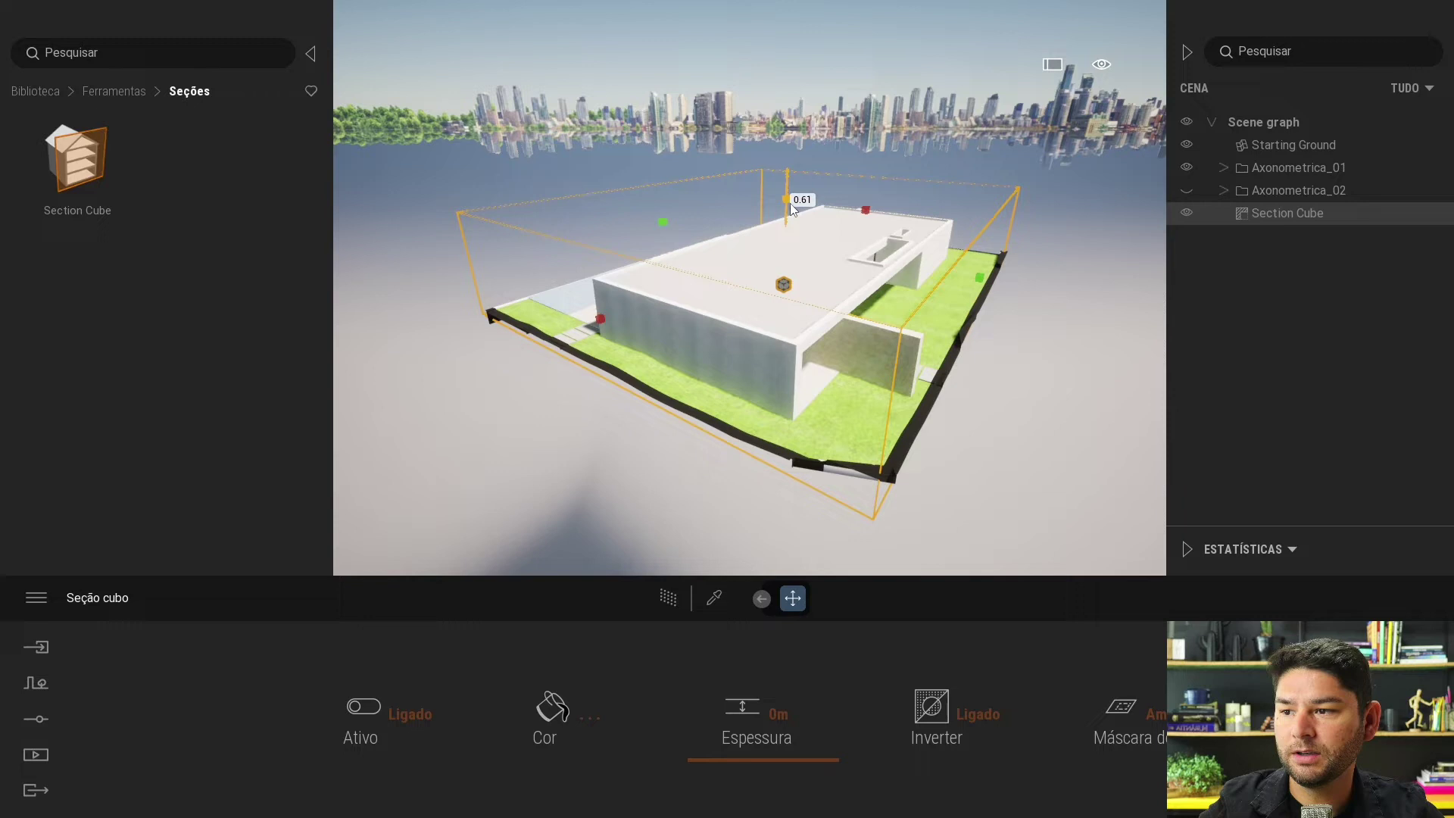
pyautogui.moveTo(789, 203); pyautogui.dragTo(785, 216)
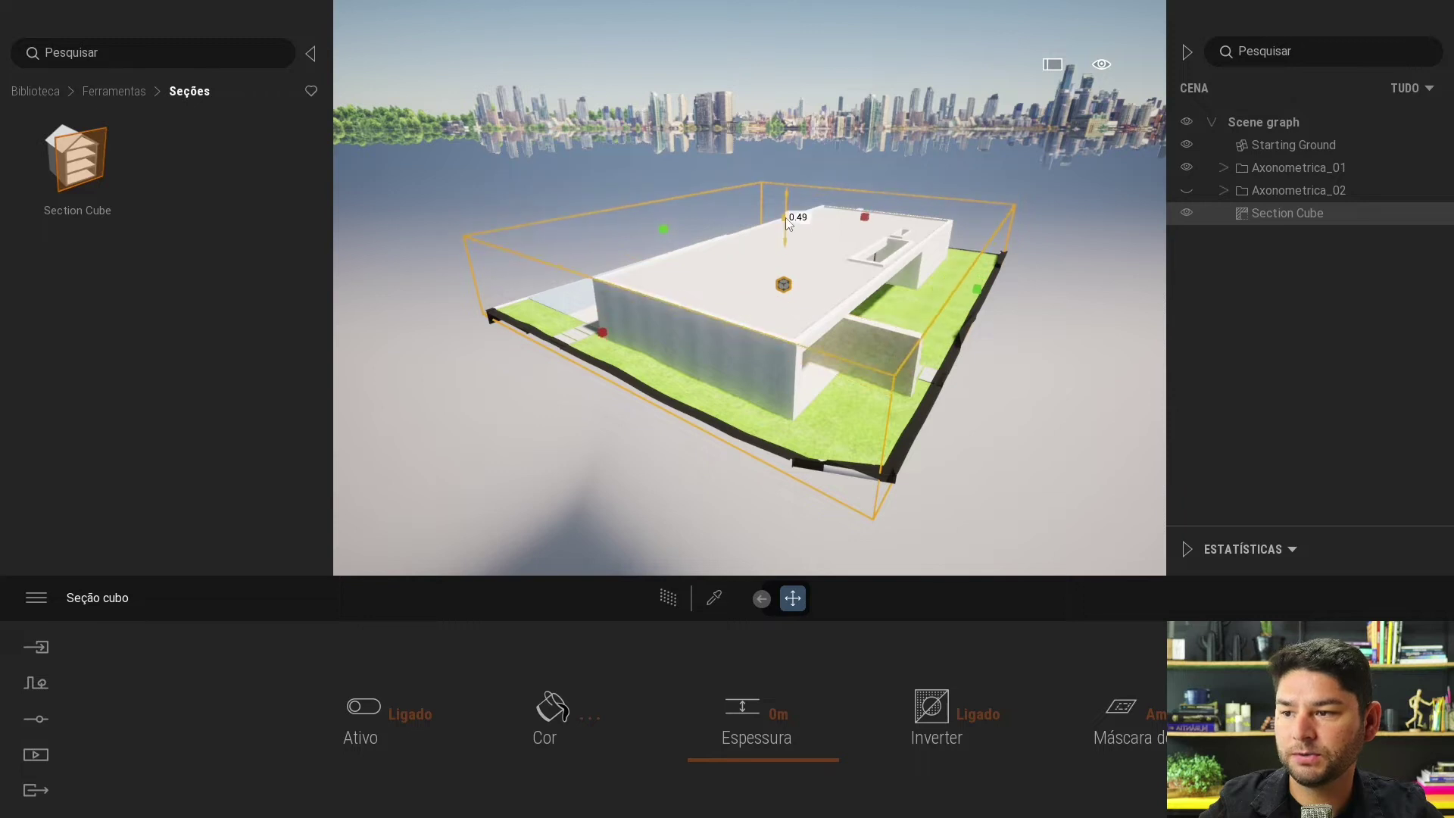
# Step: Load the Imagem1 view and refresh its thumbnail to show the section-cut house
pyautogui.click(36, 755)
pyautogui.click(274, 707)
pyautogui.click(314, 687)
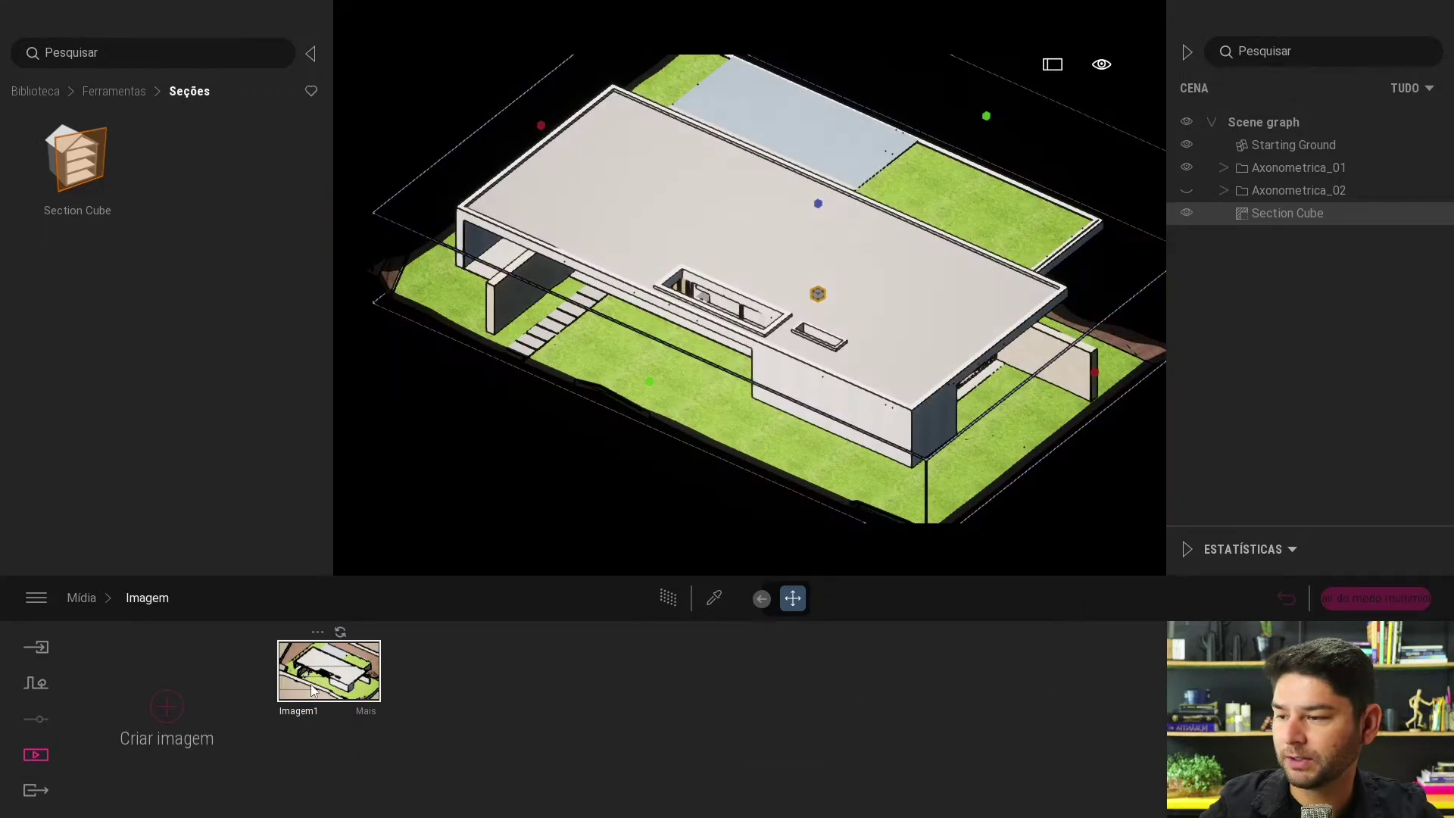
pyautogui.click(1269, 429)
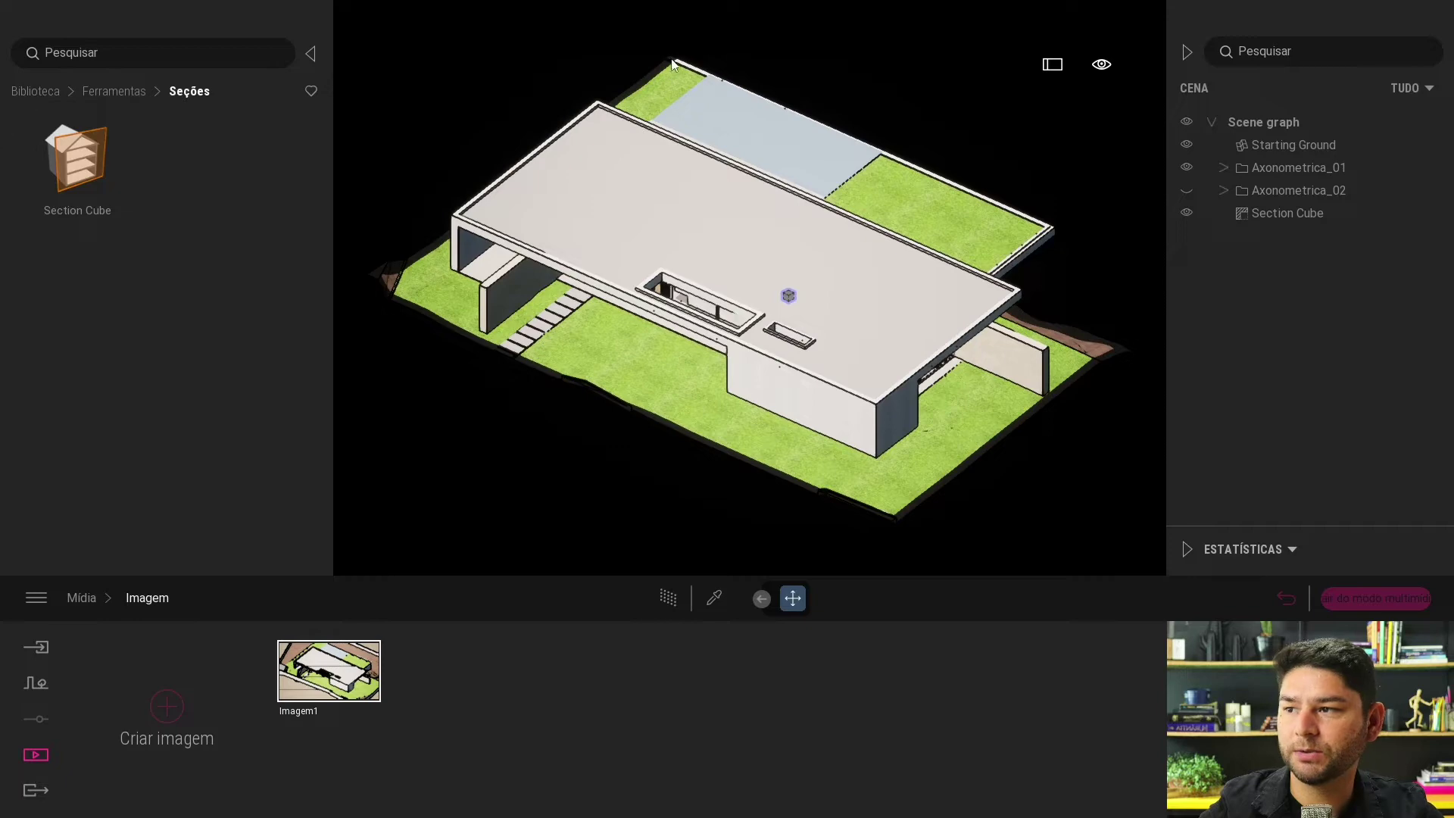
pyautogui.click(342, 634)
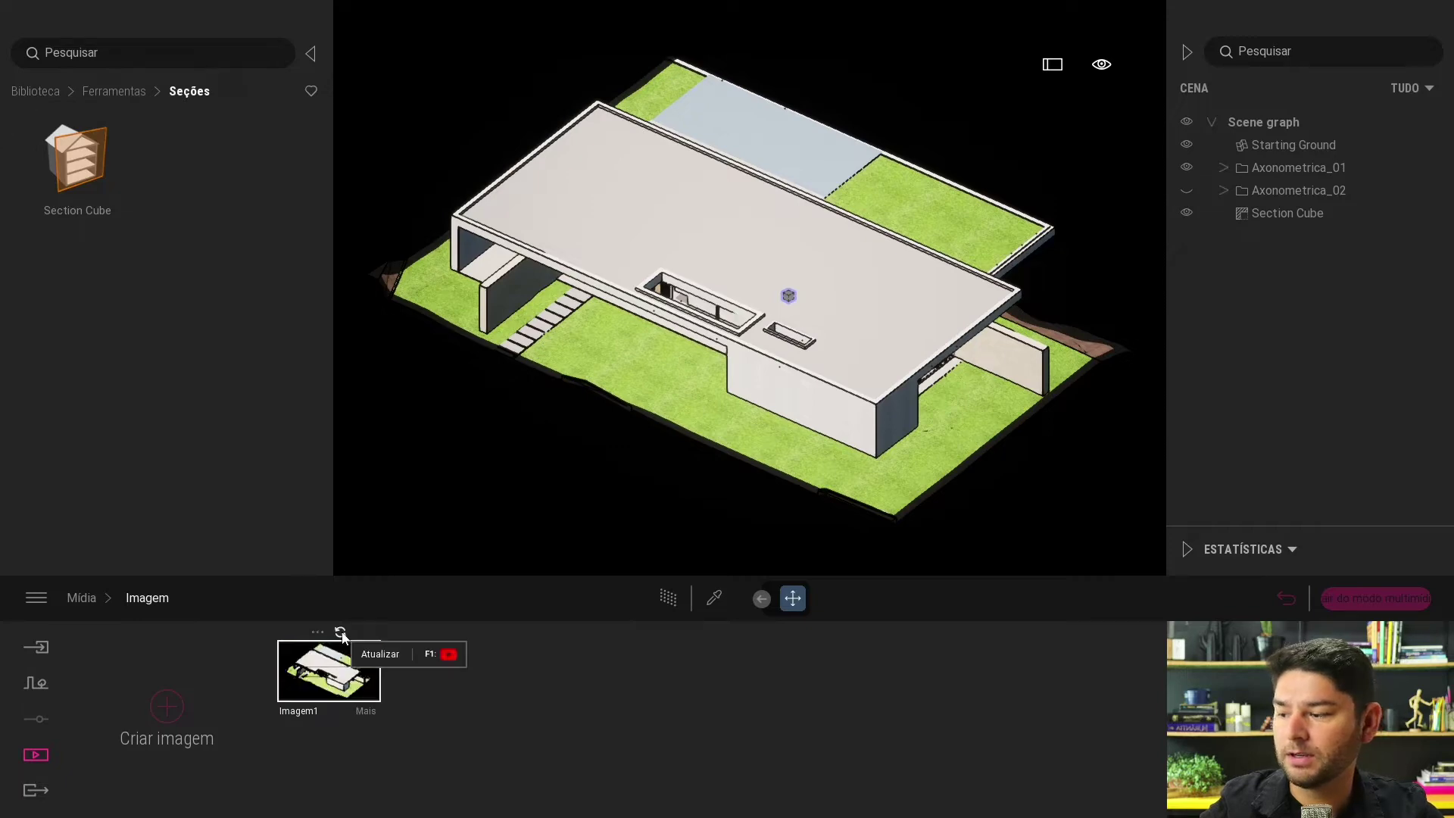
# Step: Hide and reshow the Section Cube to compare, then select it
pyautogui.click(1186, 212)
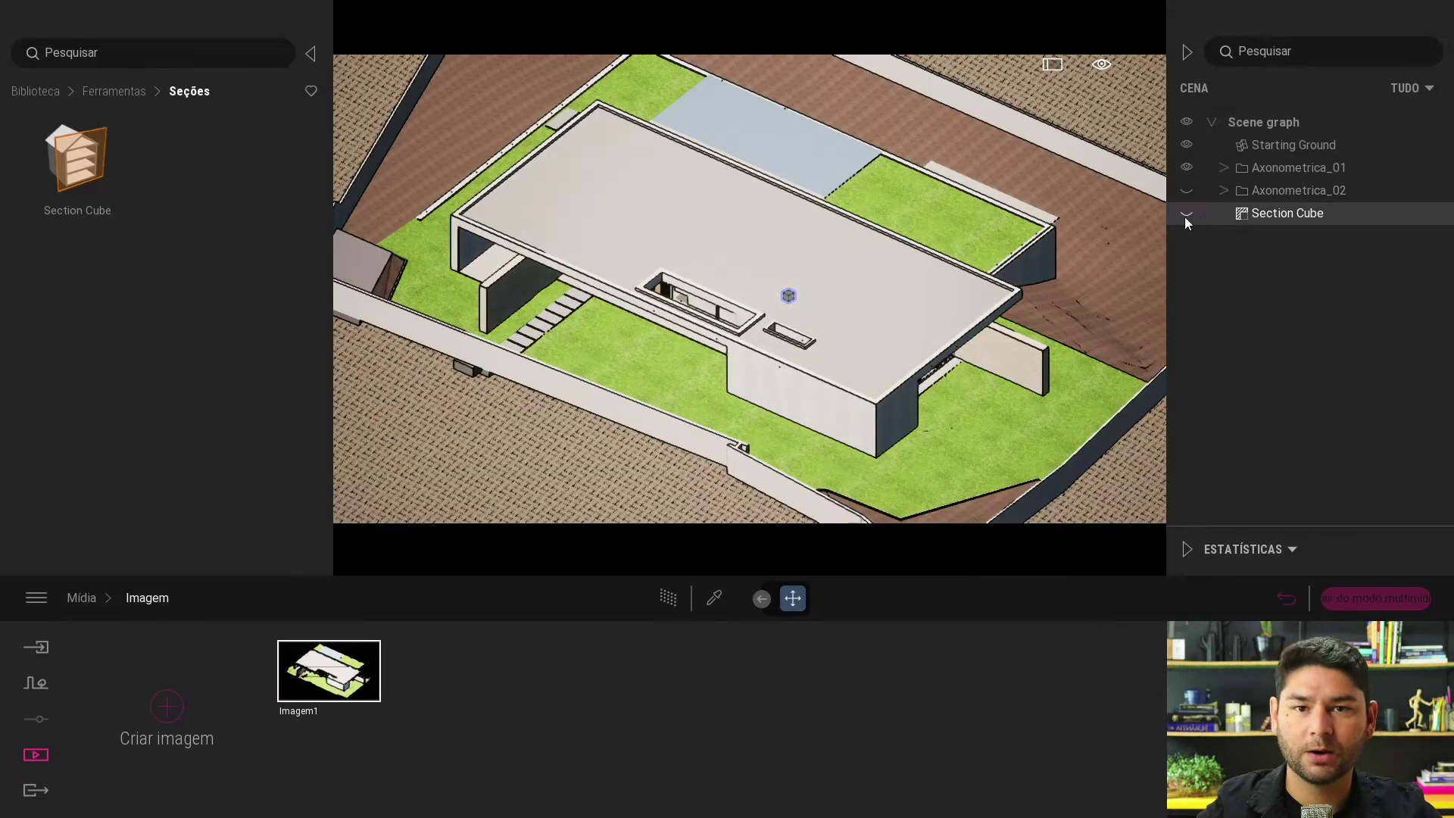
pyautogui.click(1186, 213)
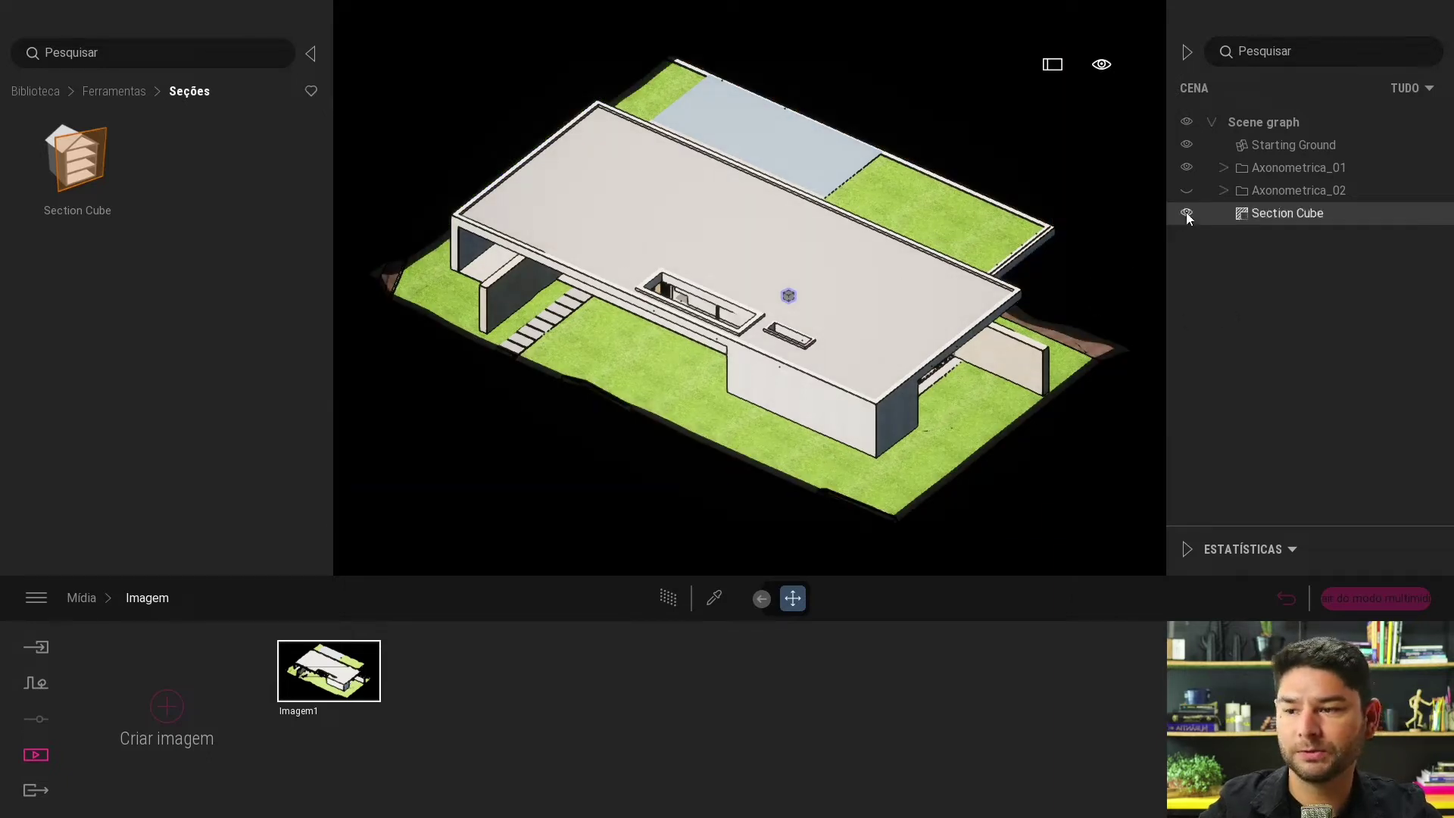
pyautogui.click(1281, 216)
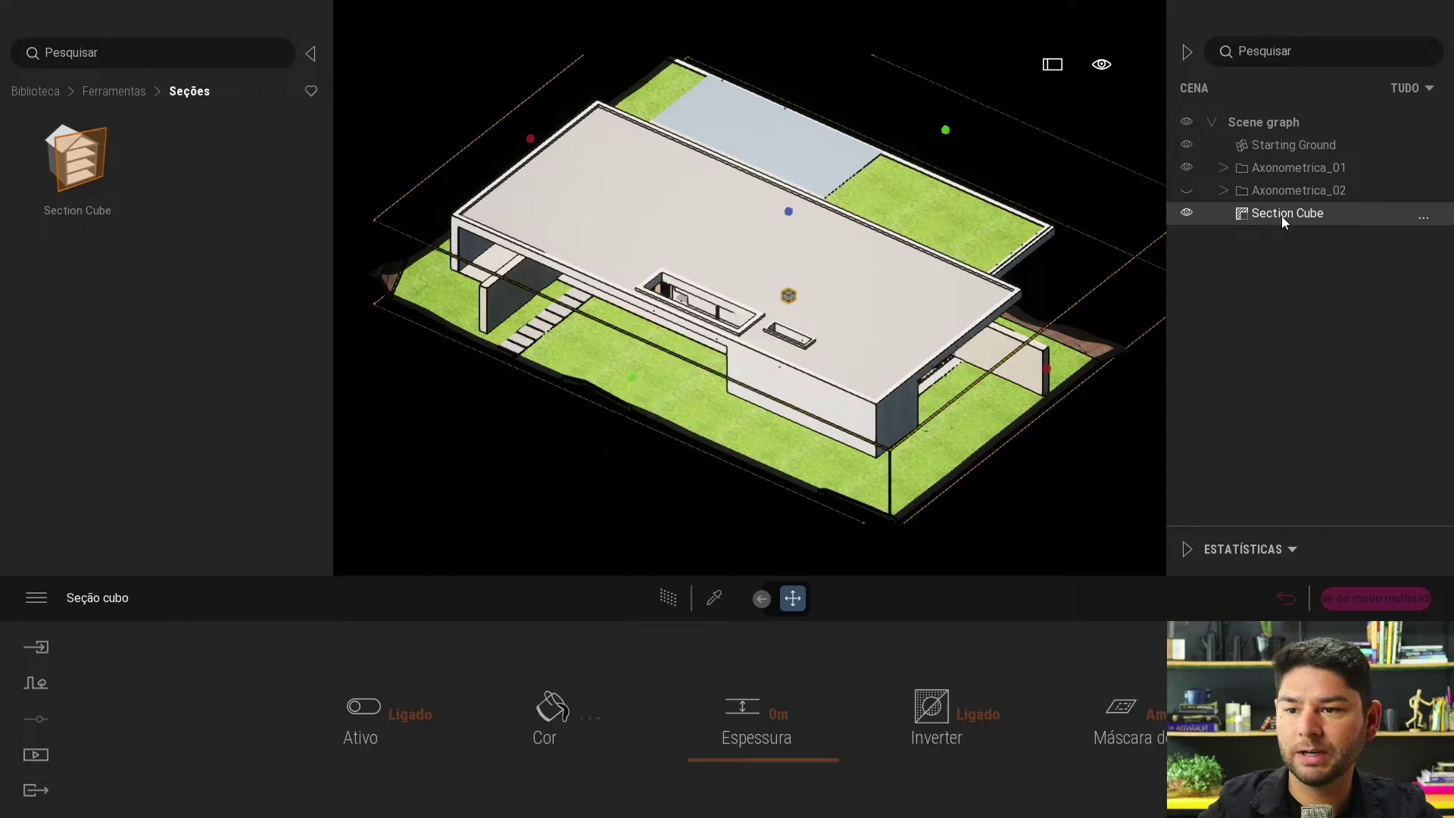
# Step: Drag the Section Cube's top handle down to remove the roof, keeping thickness at 0 m
pyautogui.click(790, 212)
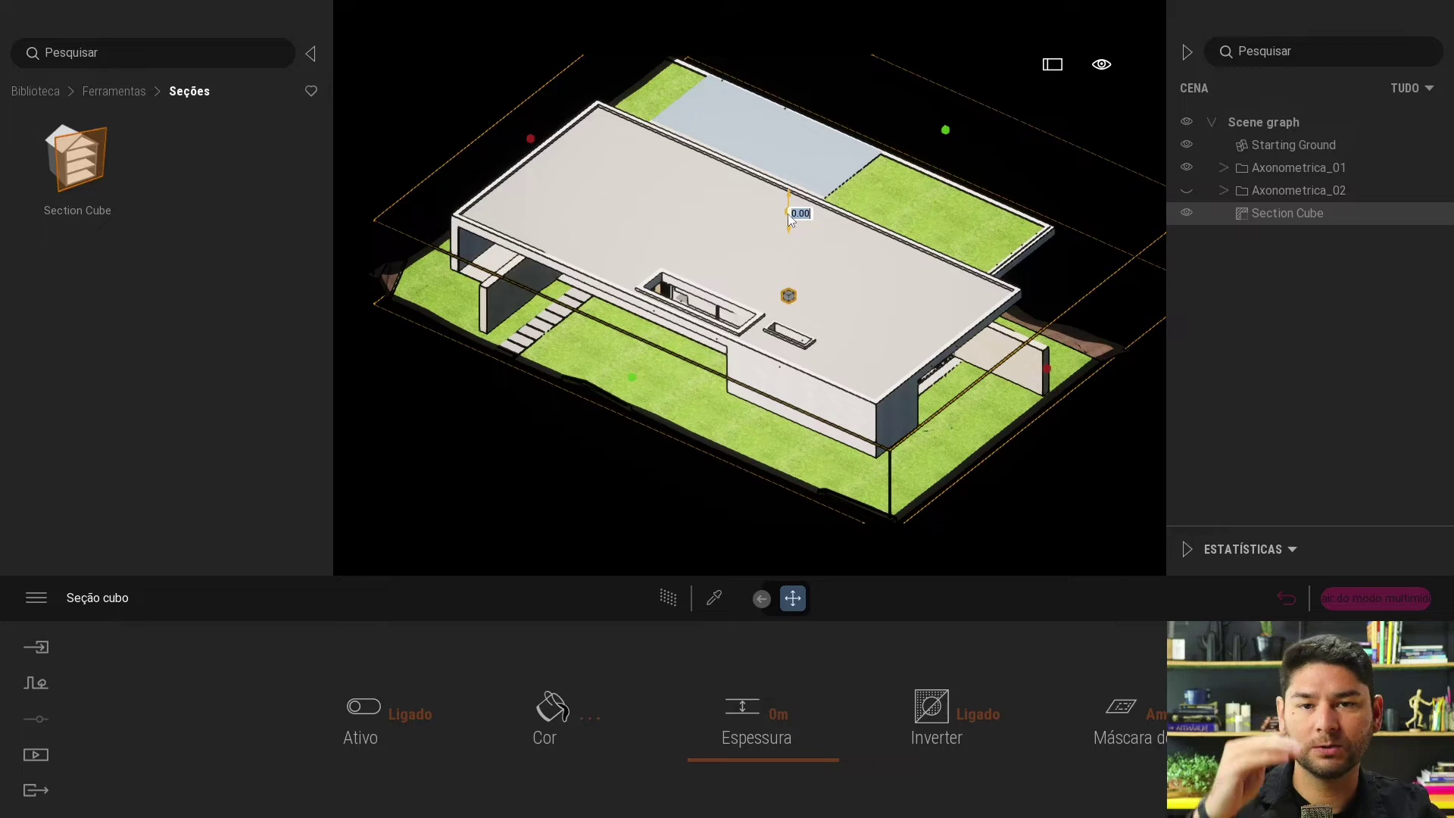
pyautogui.moveTo(790, 219); pyautogui.dragTo(795, 256)
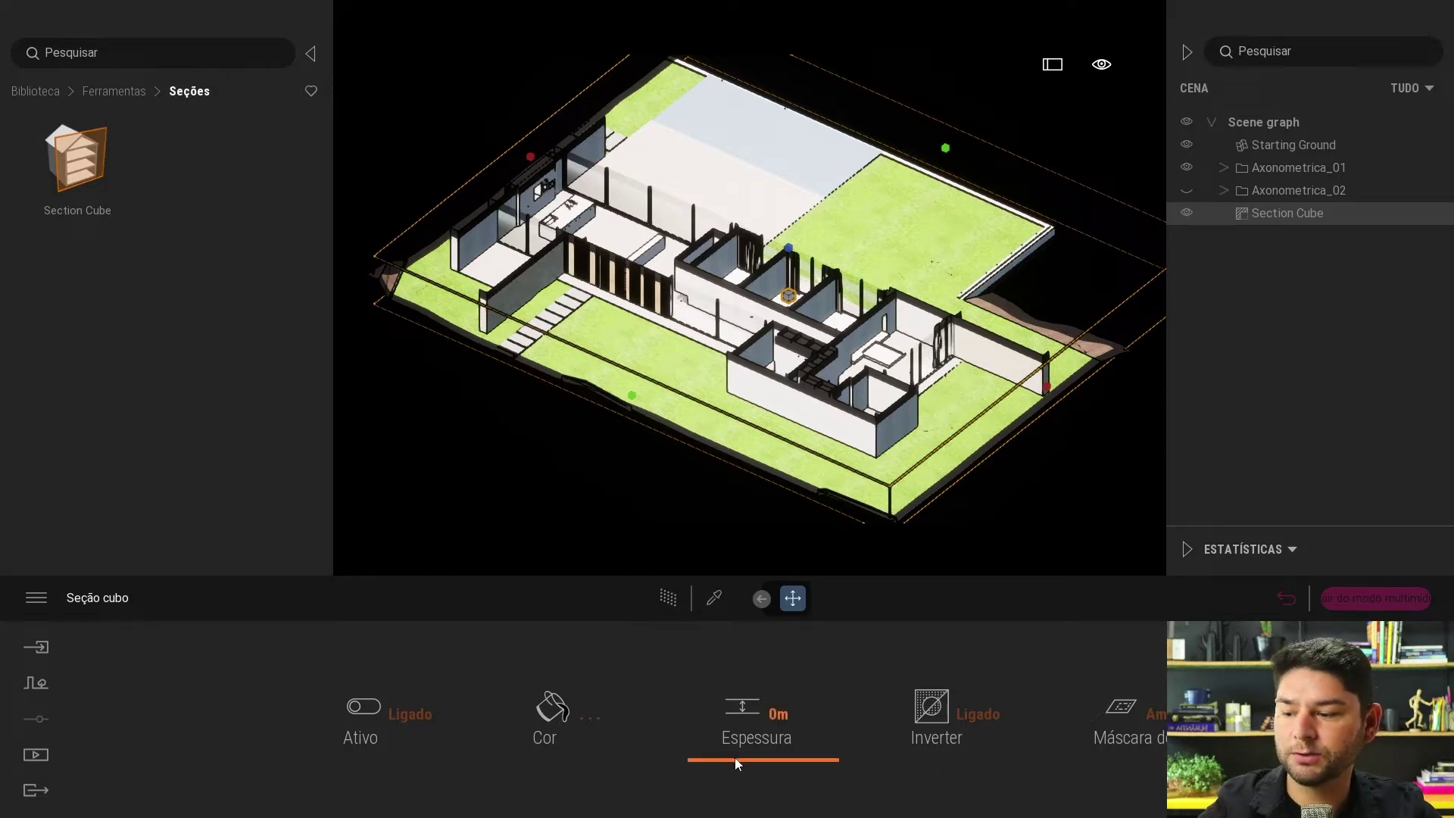
pyautogui.moveTo(729, 761); pyautogui.dragTo(740, 770)
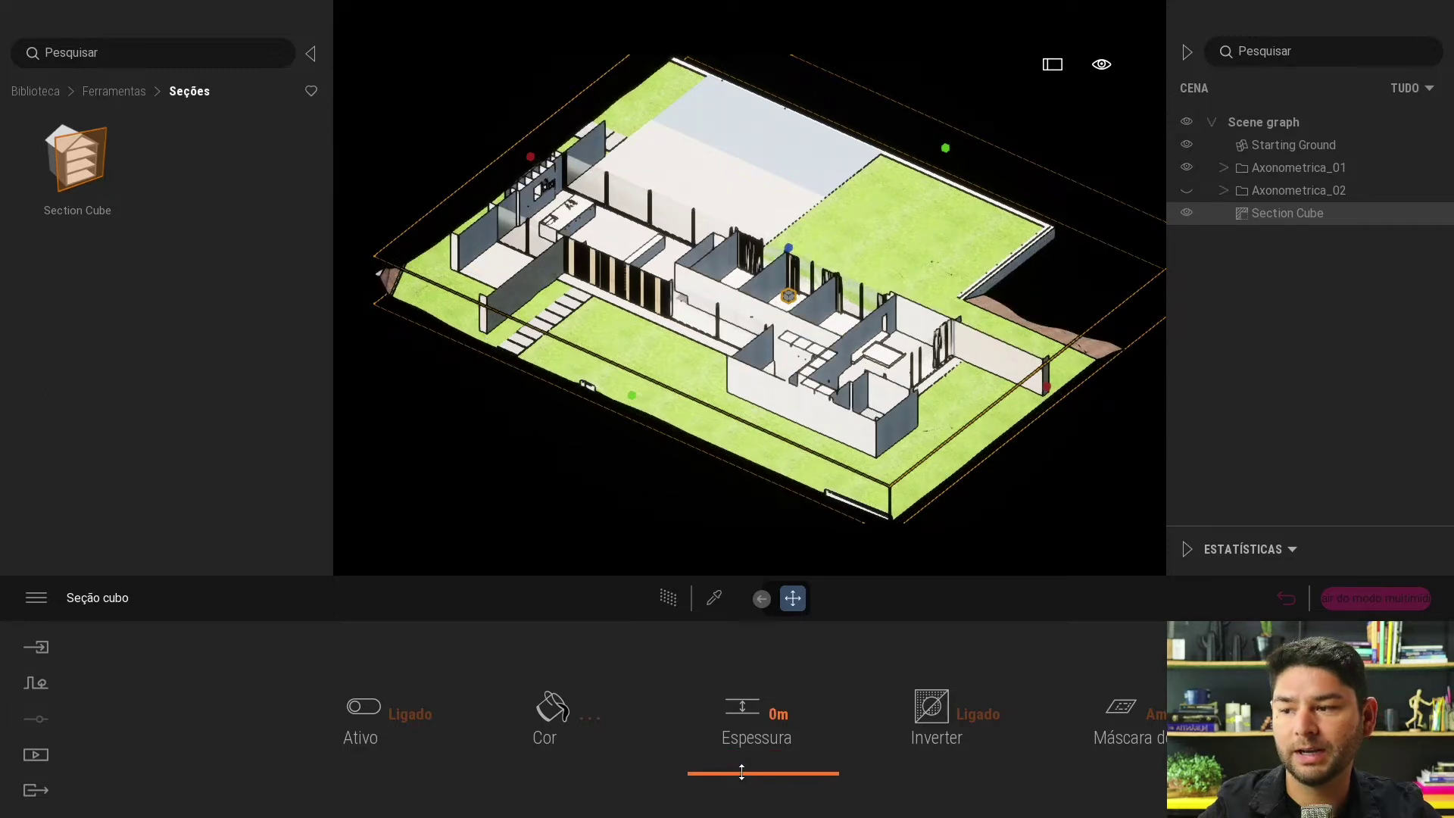
pyautogui.moveTo(740, 770); pyautogui.dragTo(741, 764)
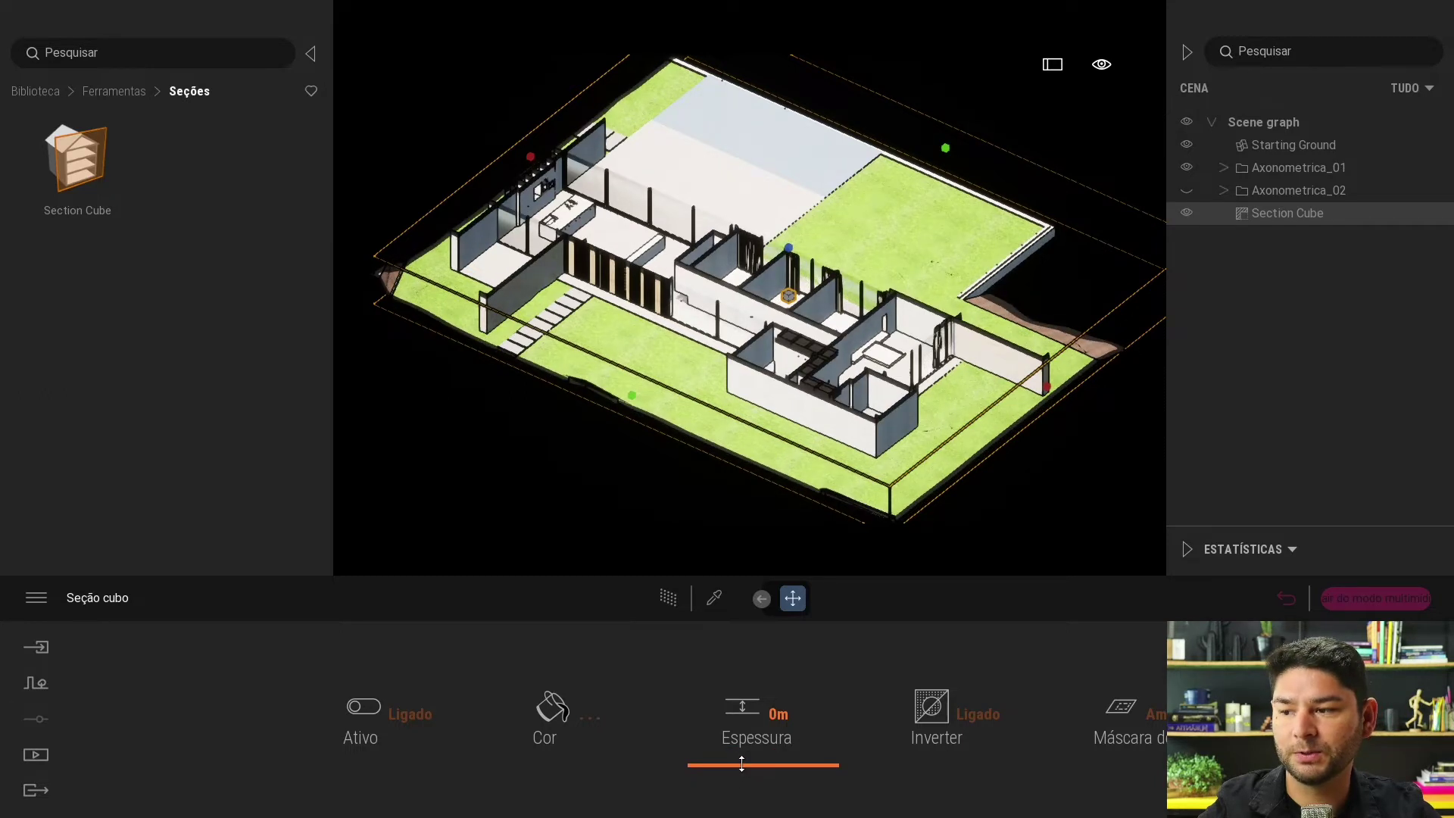
pyautogui.click(1396, 596)
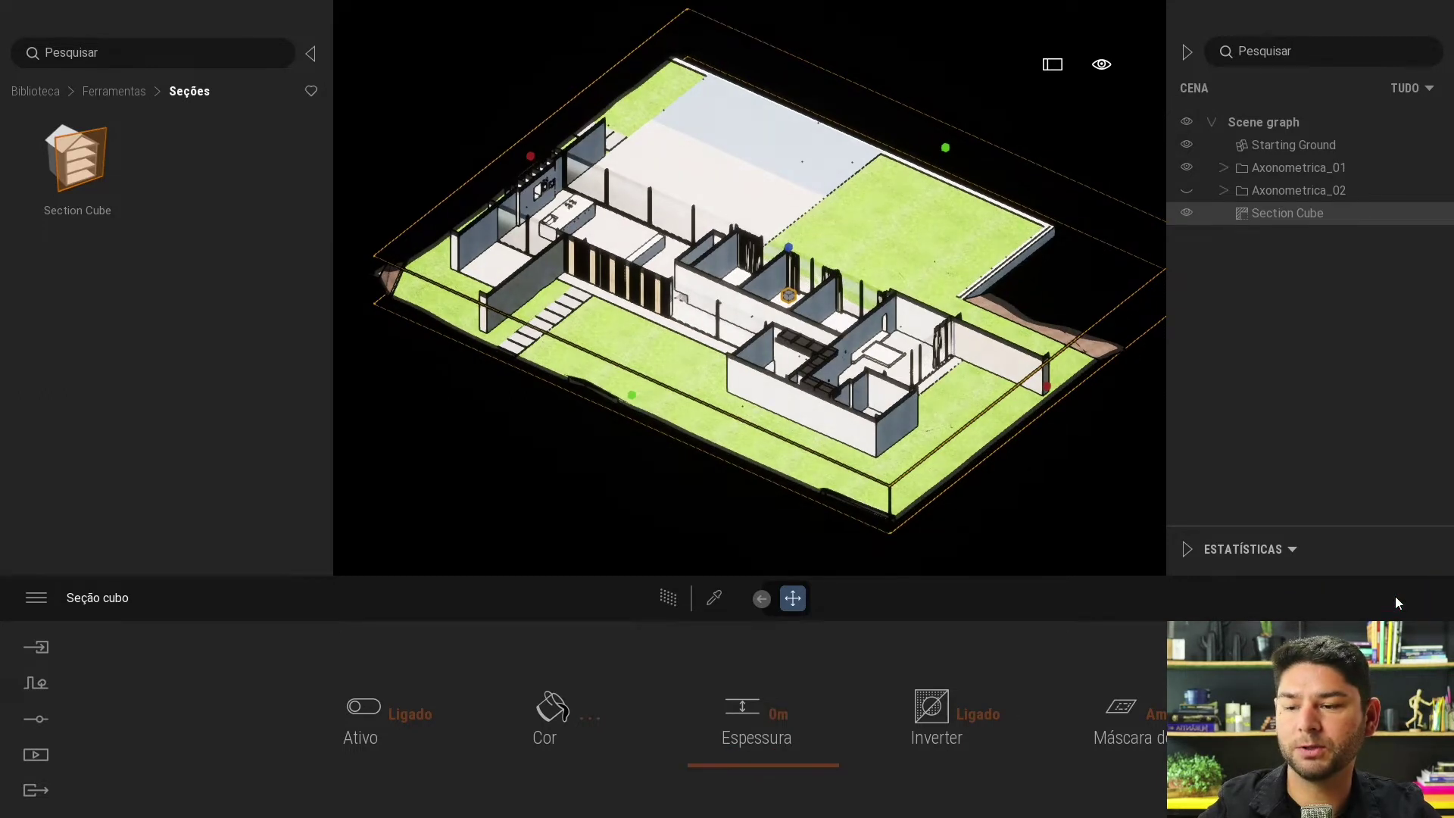
pyautogui.click(1108, 69)
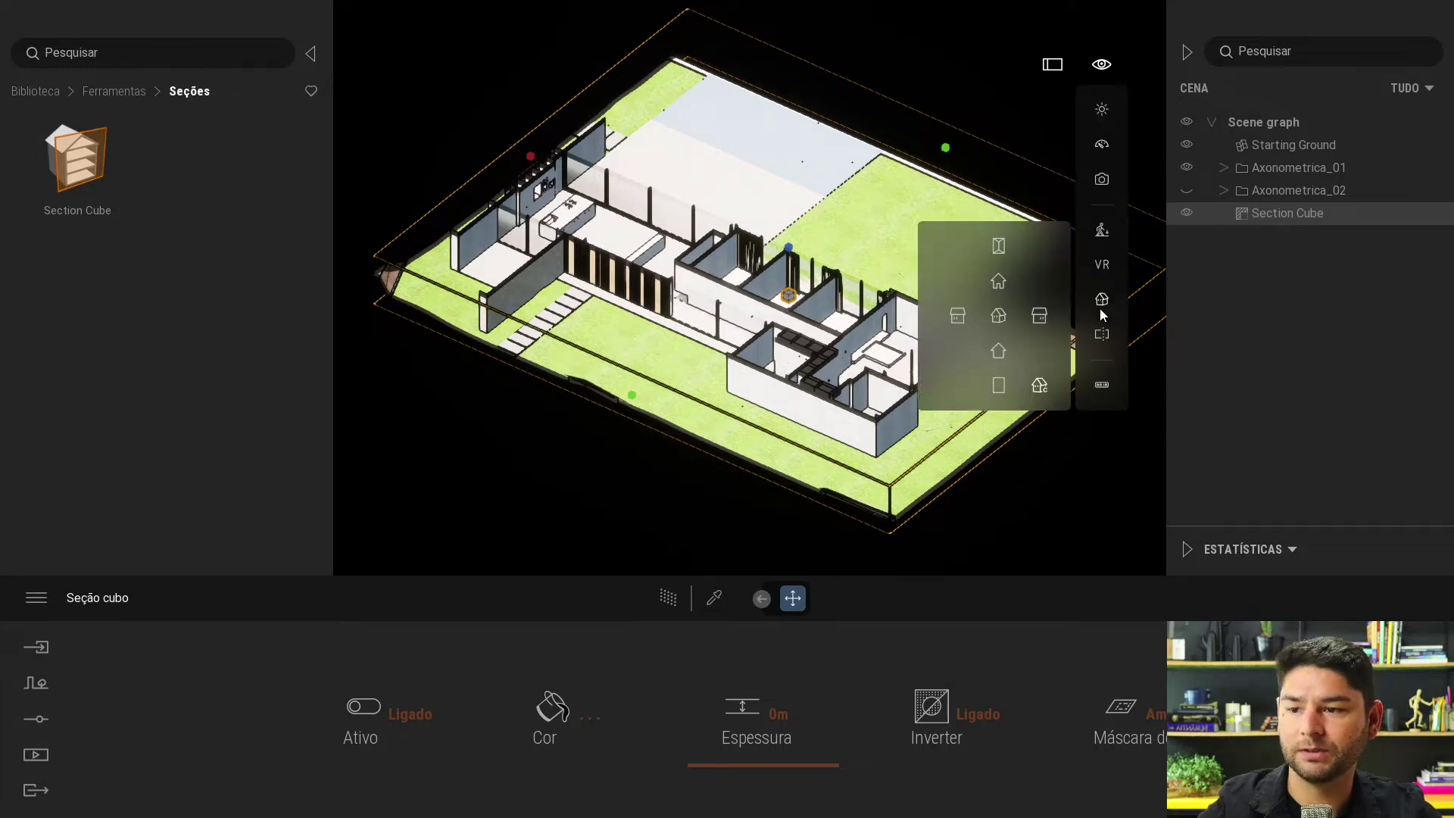
# Step: Switch to a perspective view and orbit closely around the cut stone wall, fence and glass room
pyautogui.click(951, 316)
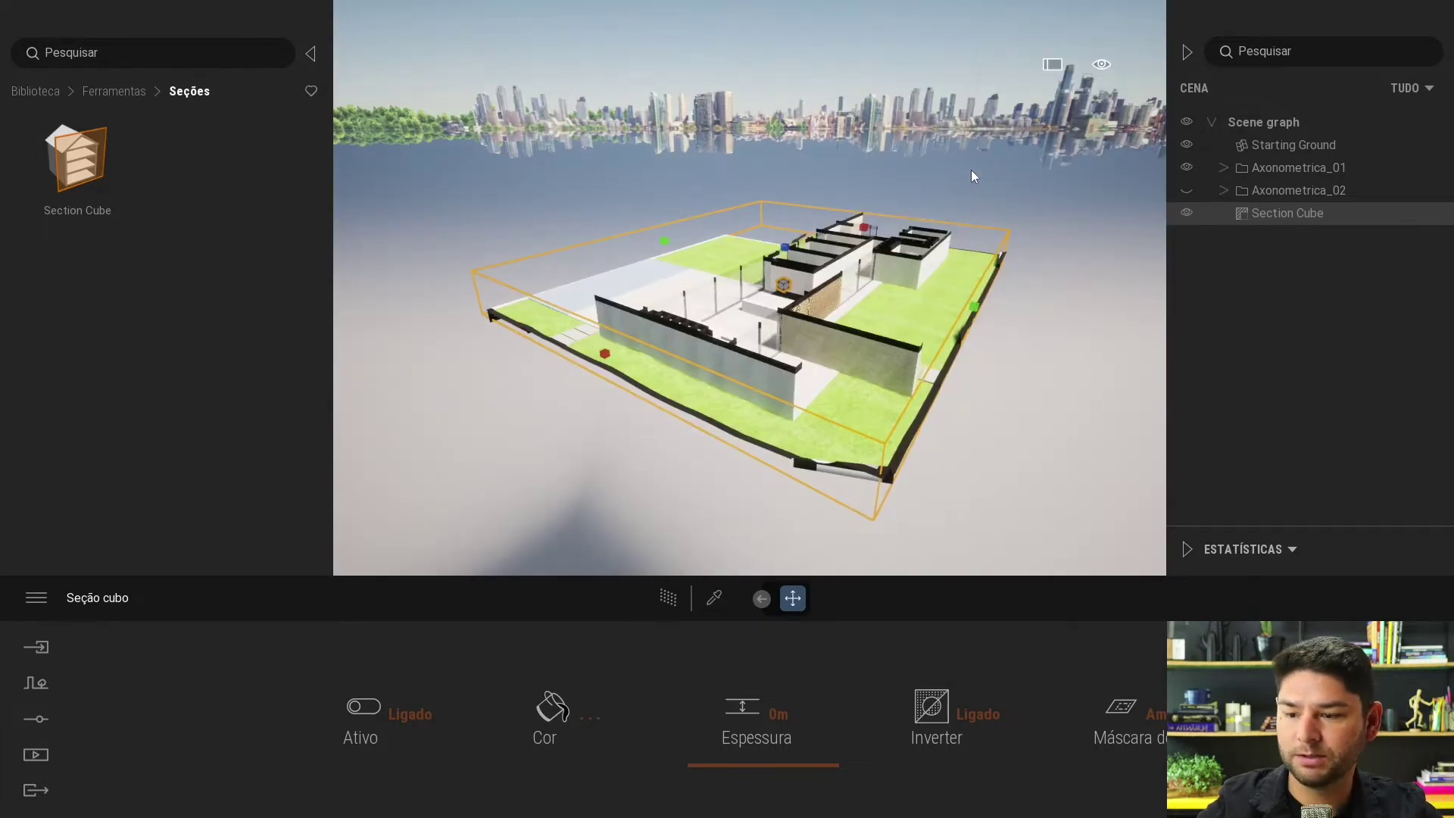
pyautogui.moveTo(969, 167); pyautogui.dragTo(851, 333)
pyautogui.scroll(5, 662, 254)
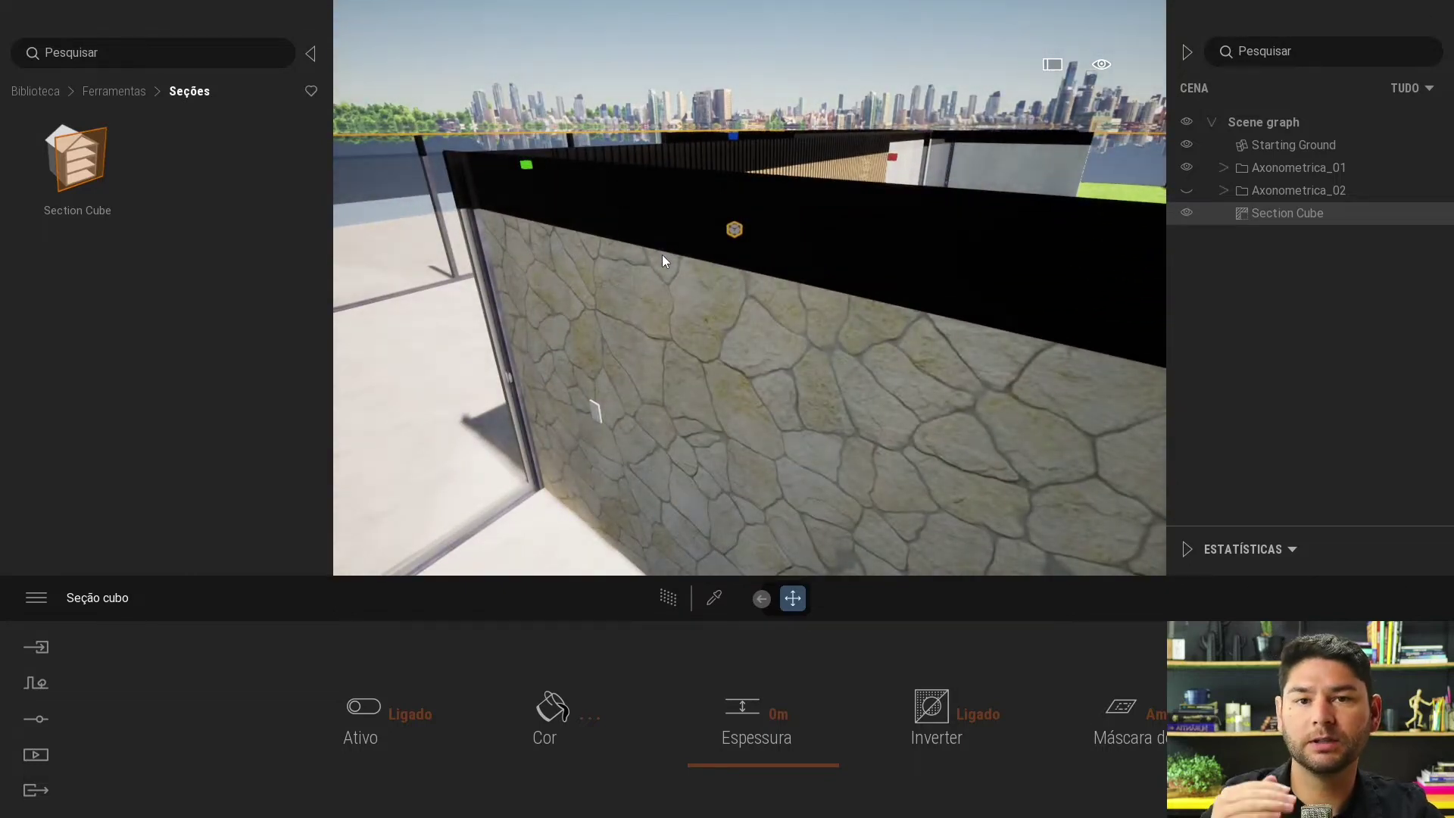
pyautogui.moveTo(670, 261); pyautogui.dragTo(676, 324)
pyautogui.scroll(5, 679, 318)
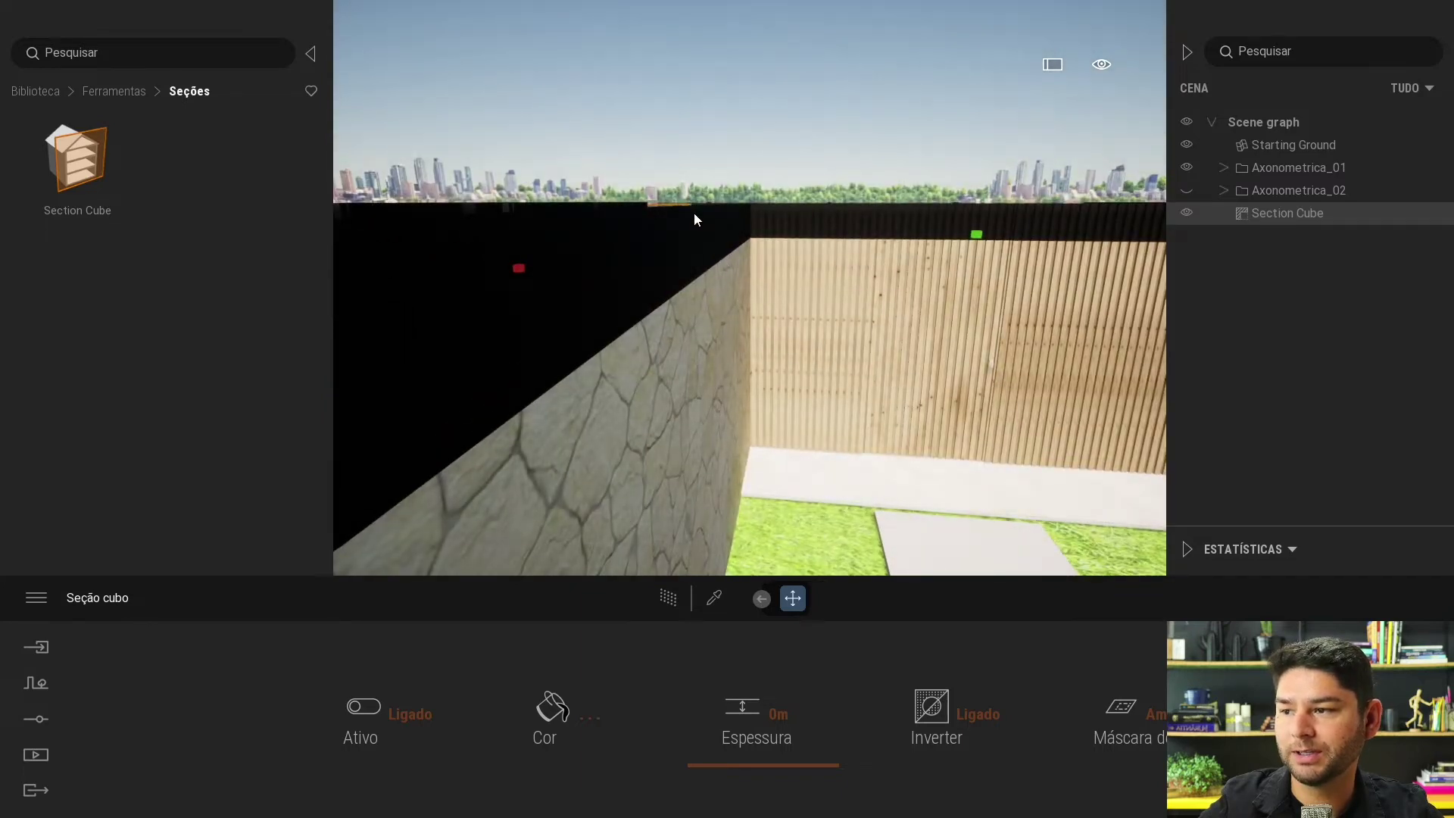
pyautogui.moveTo(743, 206); pyautogui.dragTo(783, 165)
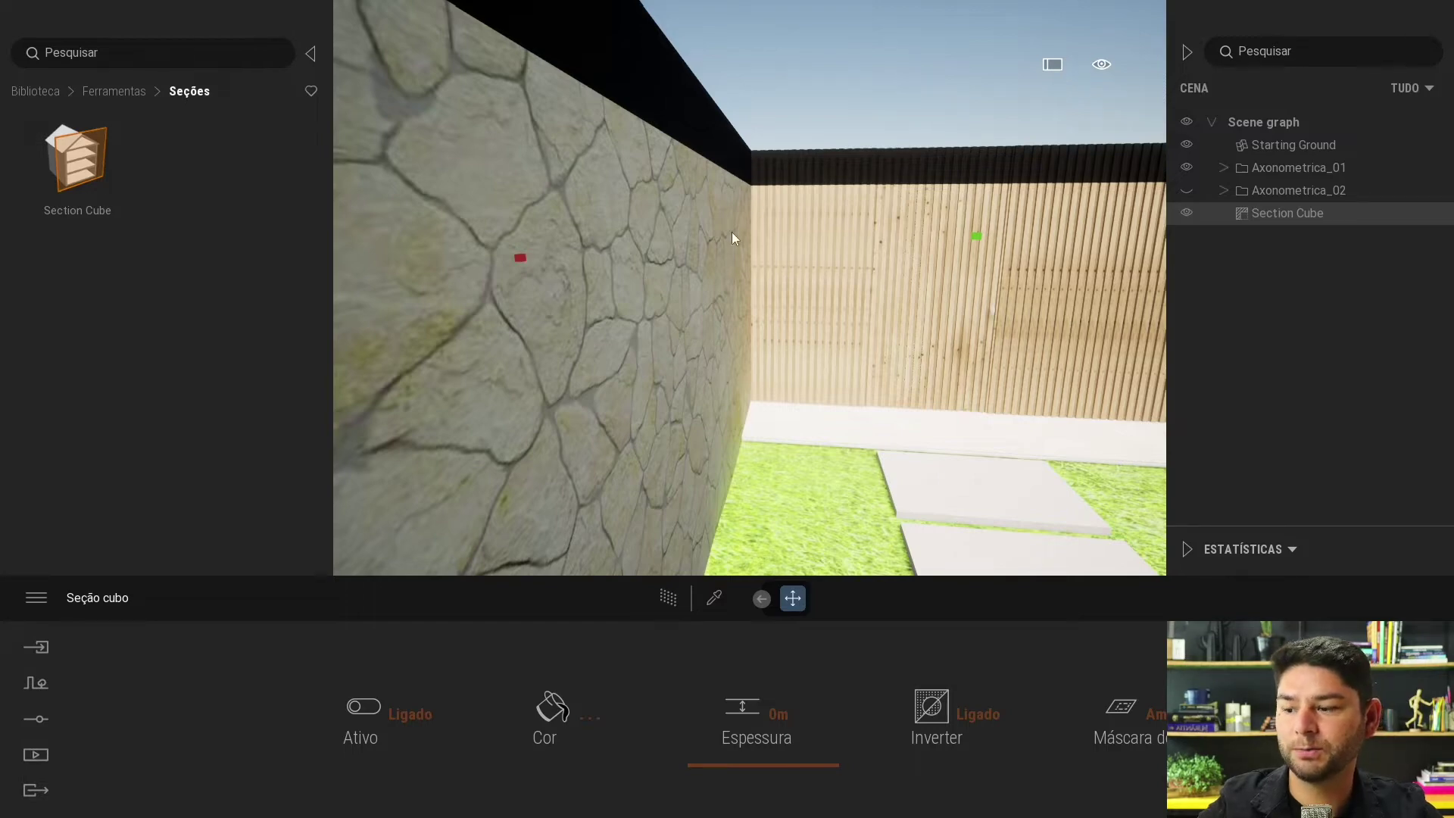
pyautogui.moveTo(721, 775); pyautogui.dragTo(739, 780)
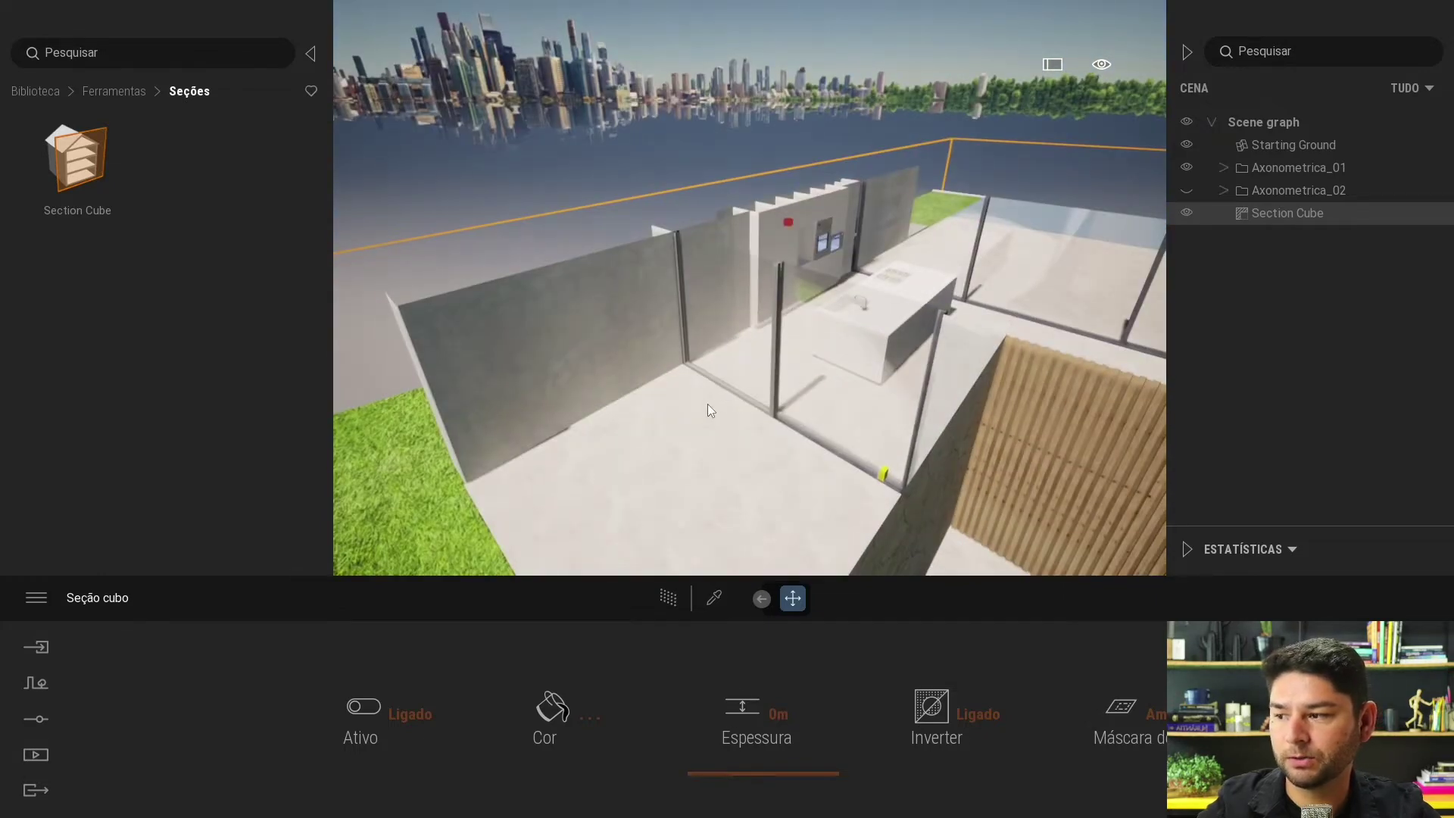
pyautogui.moveTo(711, 410)
pyautogui.mouseDown()
pyautogui.moveTo(725, 392)
pyautogui.moveTo(803, 398)
pyautogui.mouseUp()
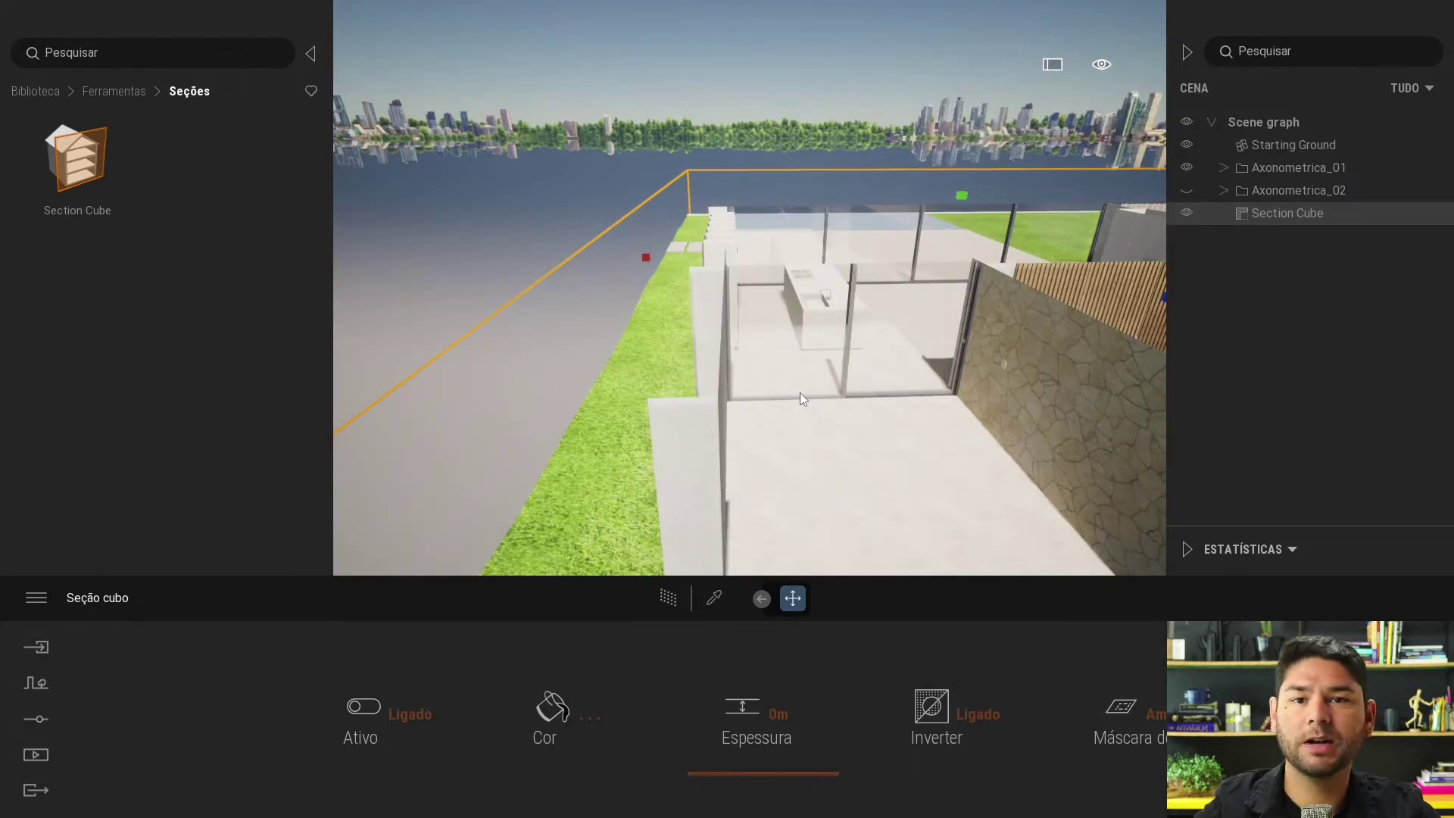
pyautogui.moveTo(851, 383)
pyautogui.mouseDown()
pyautogui.moveTo(784, 382)
pyautogui.moveTo(824, 383)
pyautogui.moveTo(745, 444)
pyautogui.moveTo(887, 357)
pyautogui.mouseUp()
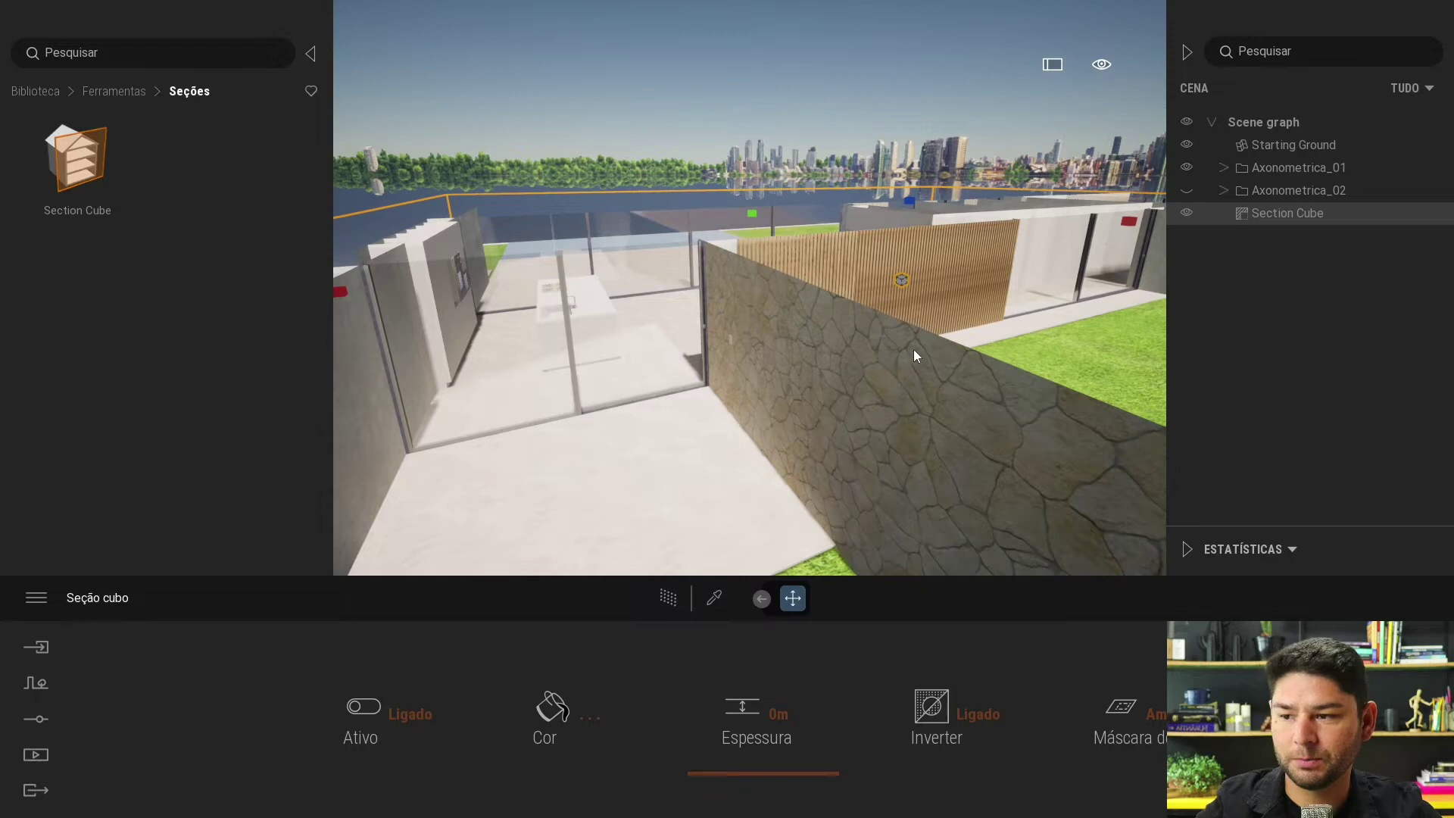
pyautogui.moveTo(977, 324)
pyautogui.mouseDown()
pyautogui.moveTo(832, 379)
pyautogui.moveTo(838, 362)
pyautogui.moveTo(715, 340)
pyautogui.moveTo(775, 311)
pyautogui.moveTo(574, 348)
pyautogui.moveTo(897, 322)
pyautogui.moveTo(793, 302)
pyautogui.moveTo(821, 408)
pyautogui.mouseUp()
# Step: Pick up the Cantaria_-_05_25 stone material and make it double-sided (Dupla)
pyautogui.press('e')
pyautogui.click(787, 391)
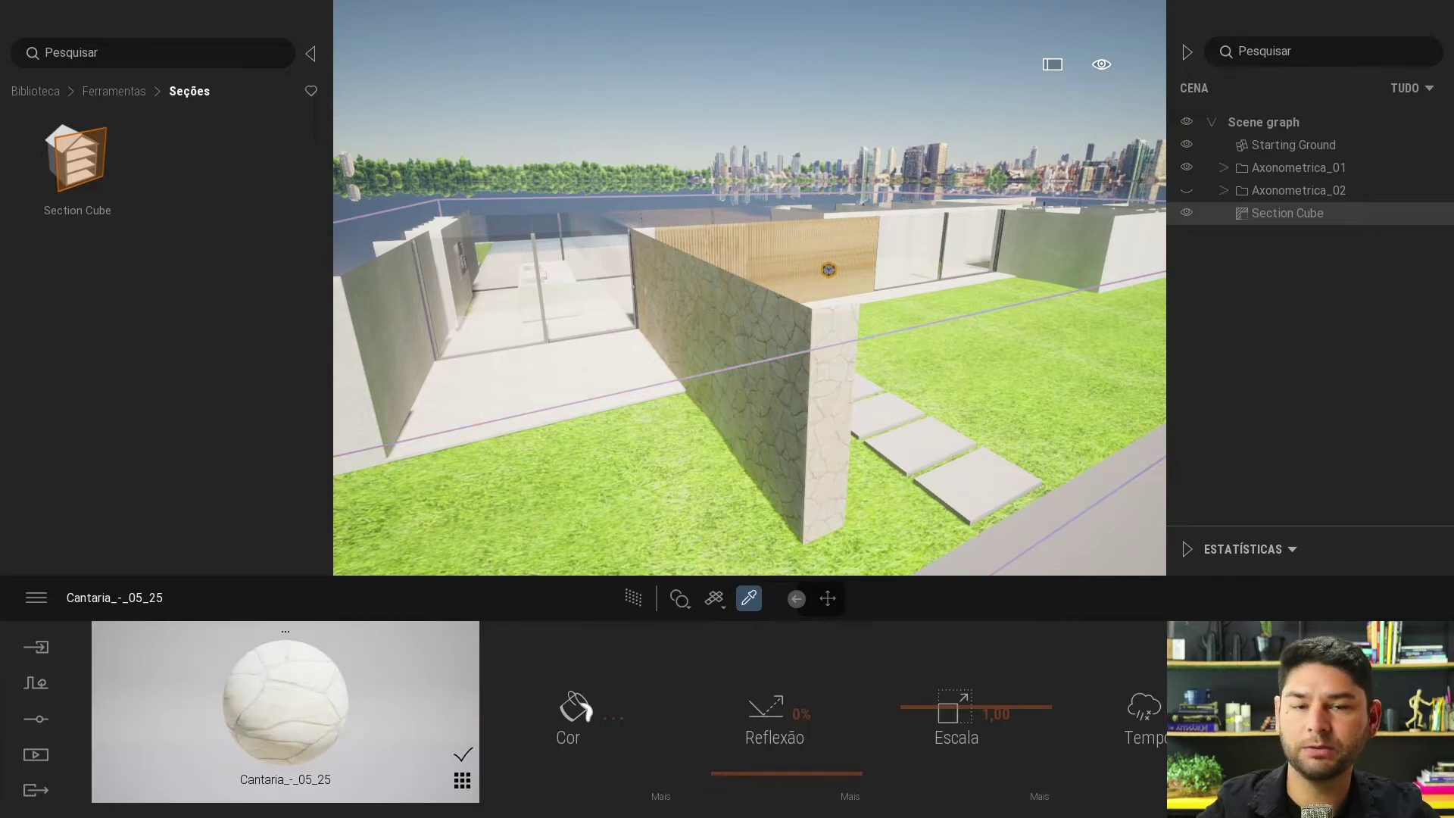
pyautogui.click(35, 719)
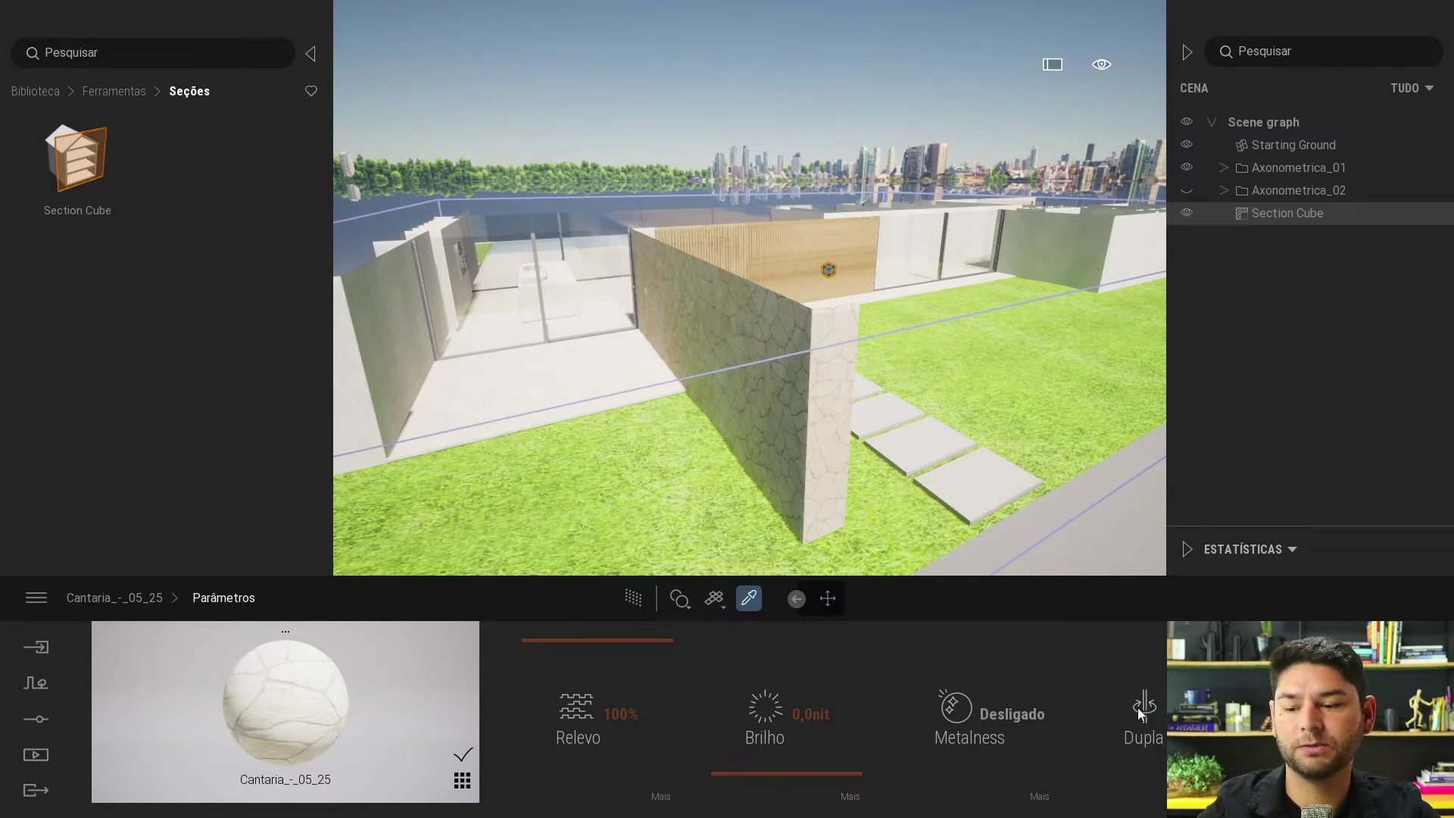
pyautogui.click(1141, 713)
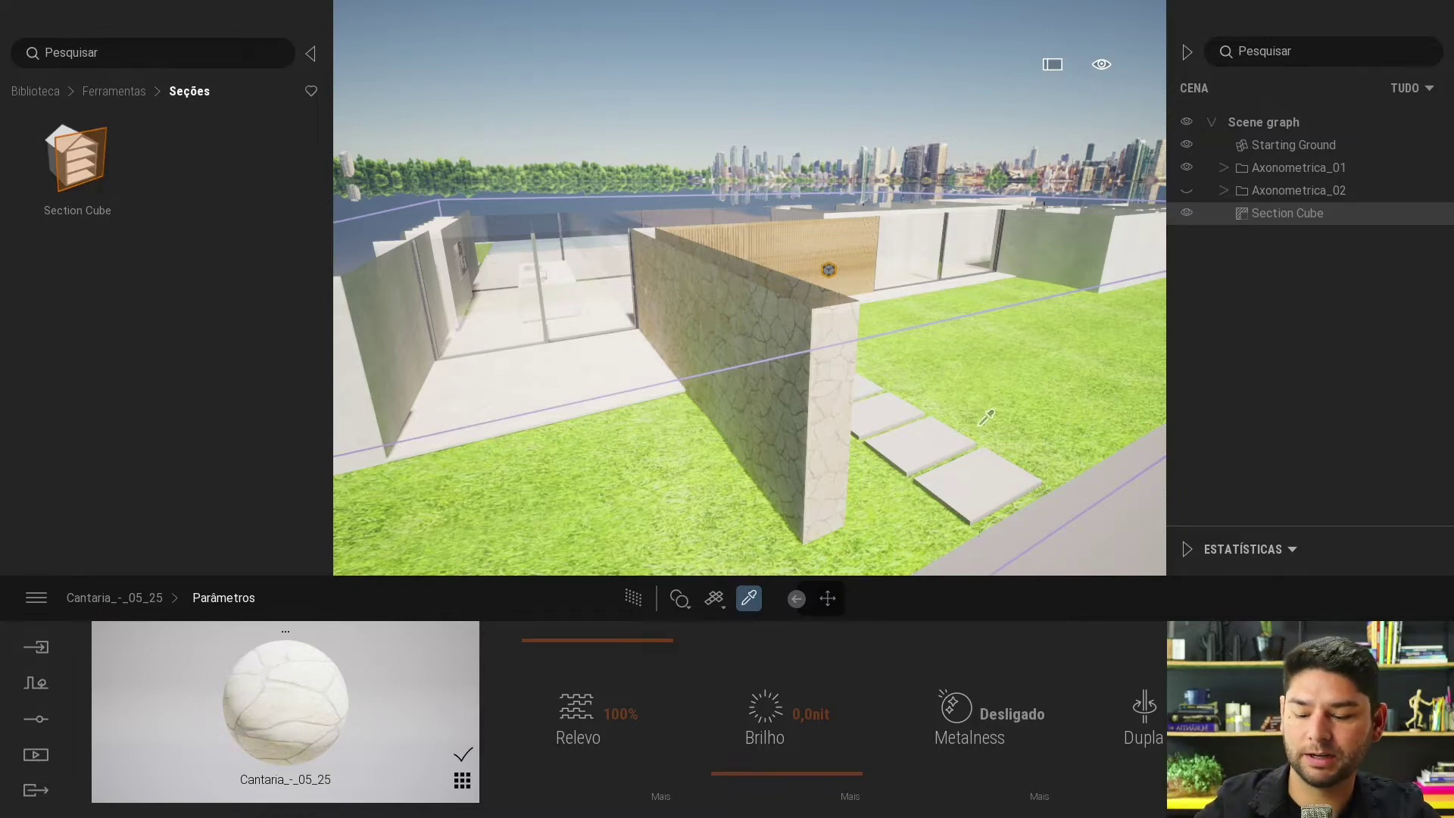
# Step: Pick up the Estuque_-_Branco stucco material and review its parameters
pyautogui.moveTo(987, 417); pyautogui.dragTo(982, 517)
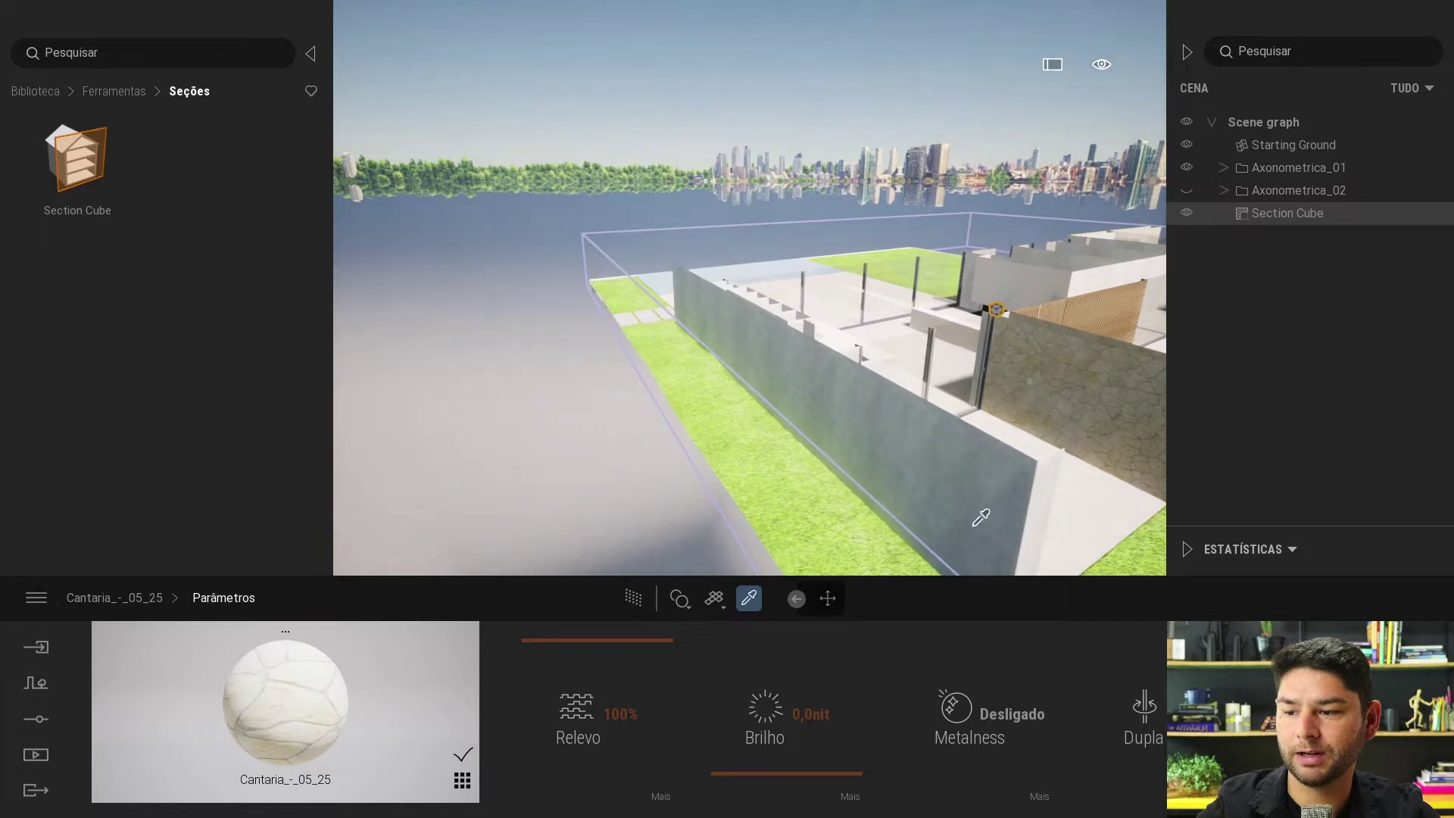
pyautogui.click(1013, 497)
pyautogui.moveTo(1014, 497)
pyautogui.mouseDown()
pyautogui.moveTo(785, 407)
pyautogui.moveTo(770, 320)
pyautogui.mouseUp()
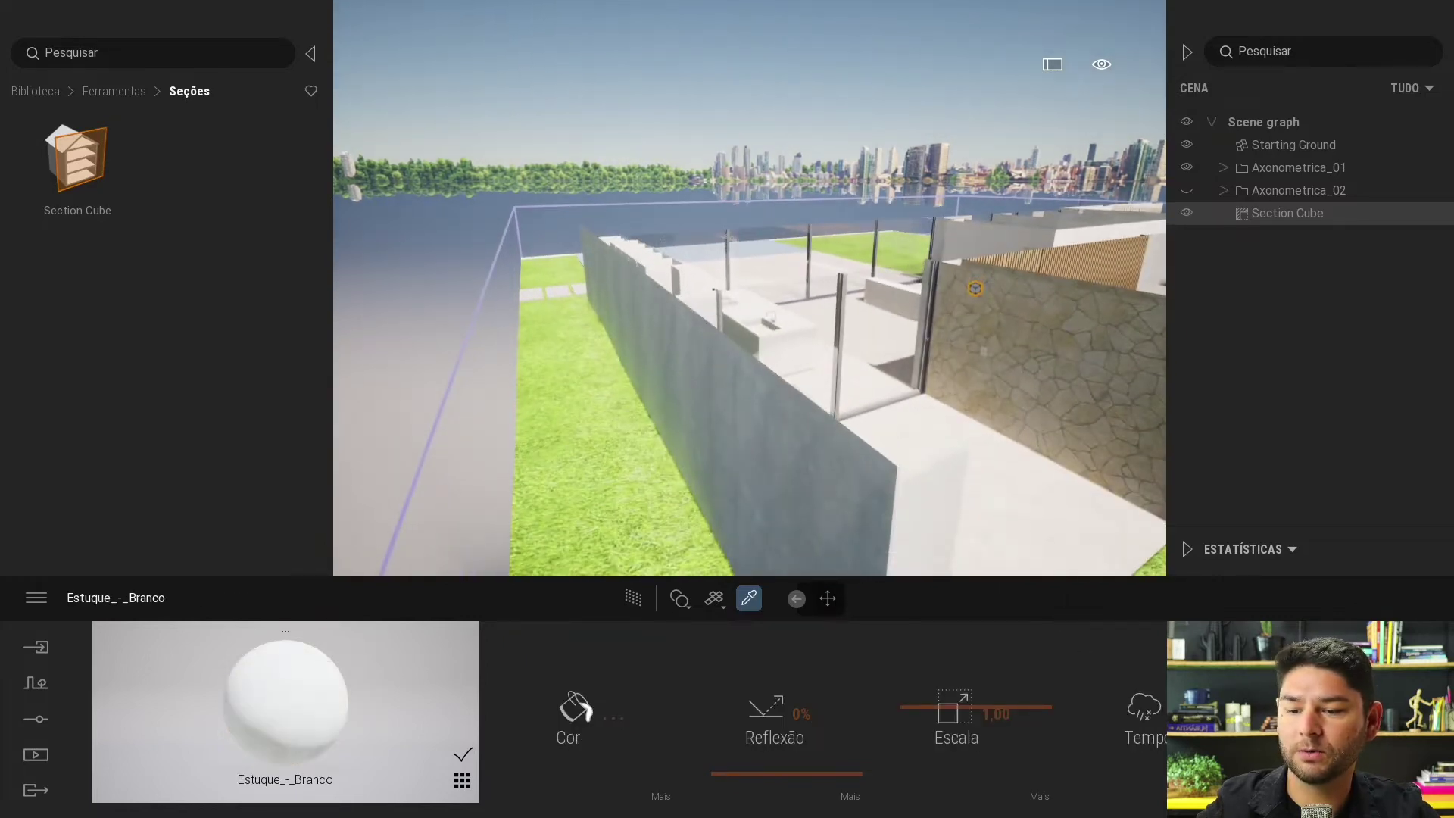
pyautogui.click(661, 796)
pyautogui.moveTo(765, 356); pyautogui.dragTo(717, 328)
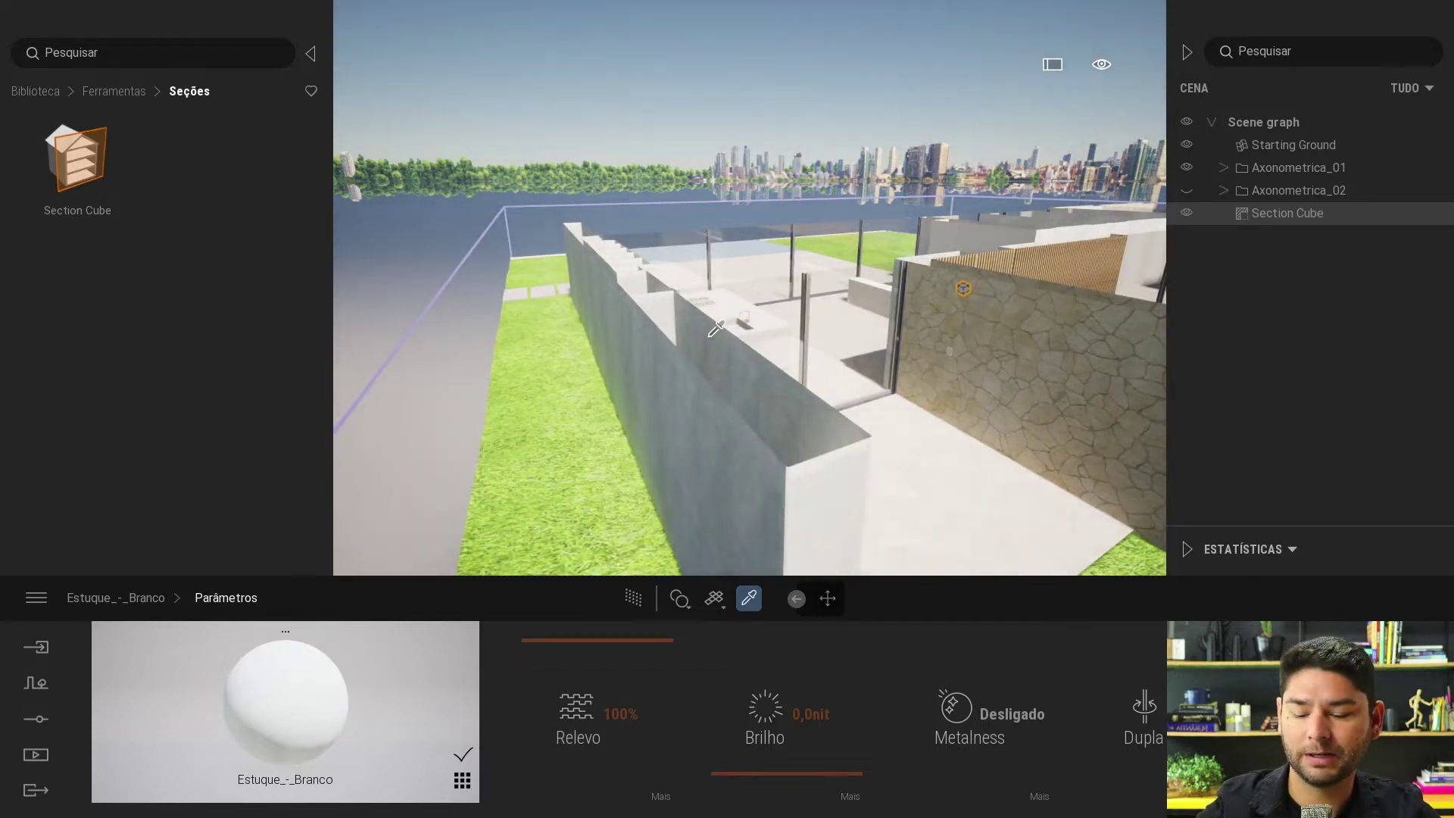
pyautogui.moveTo(716, 328); pyautogui.dragTo(809, 442)
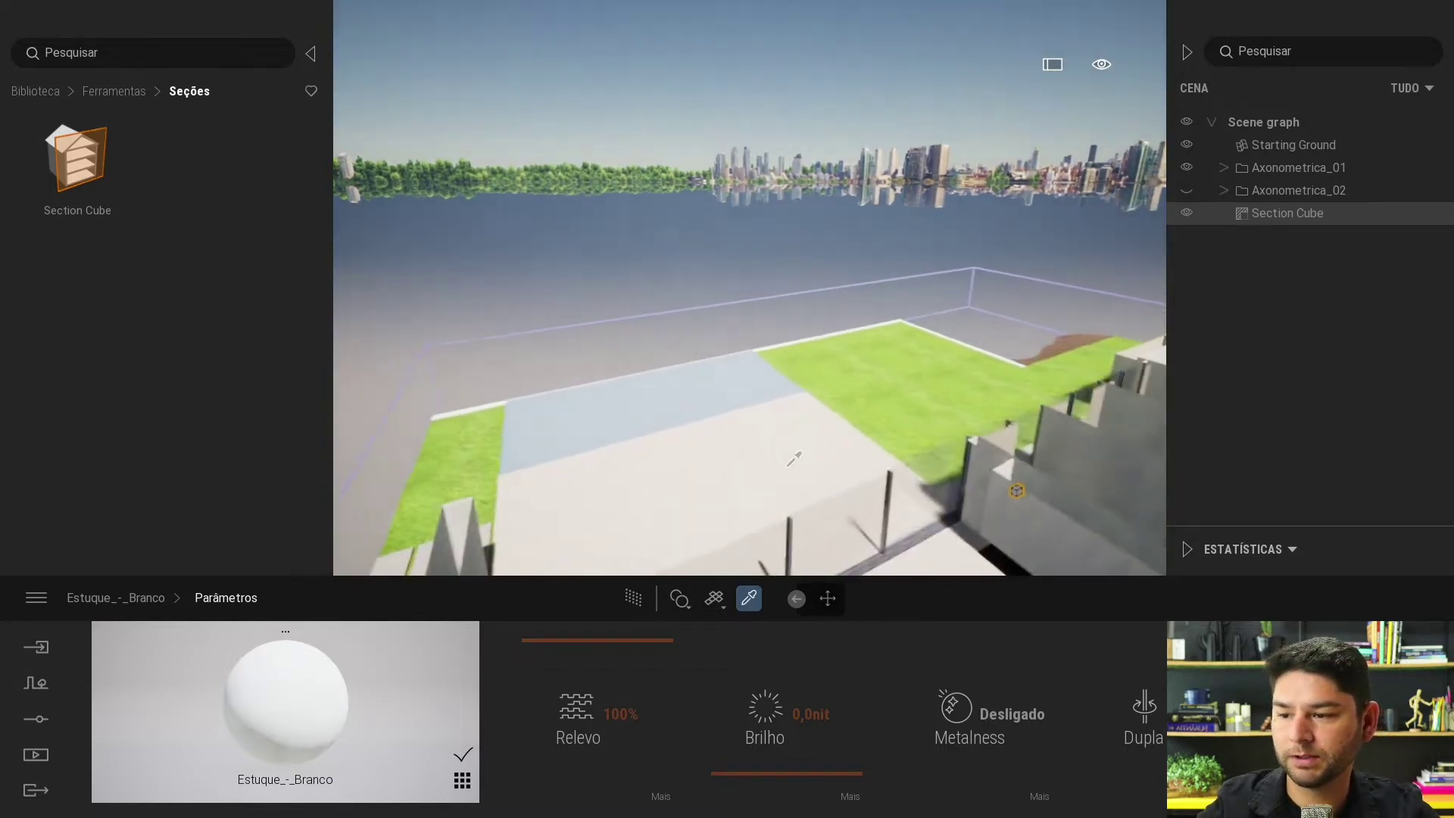
# Step: Load the Imagem1 view and render the sectioned house with Path Tracer on
pyautogui.click(36, 754)
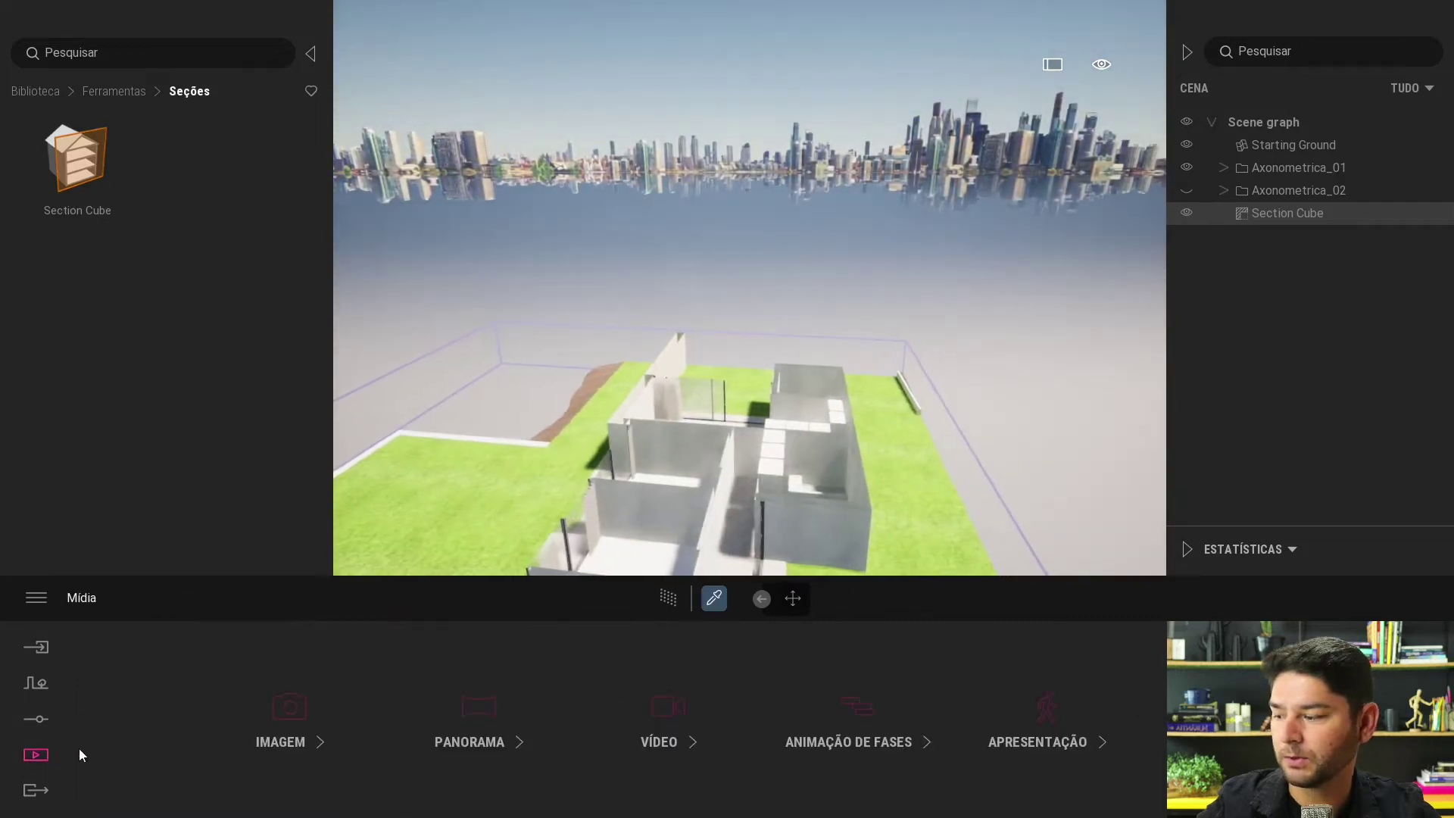
pyautogui.click(301, 712)
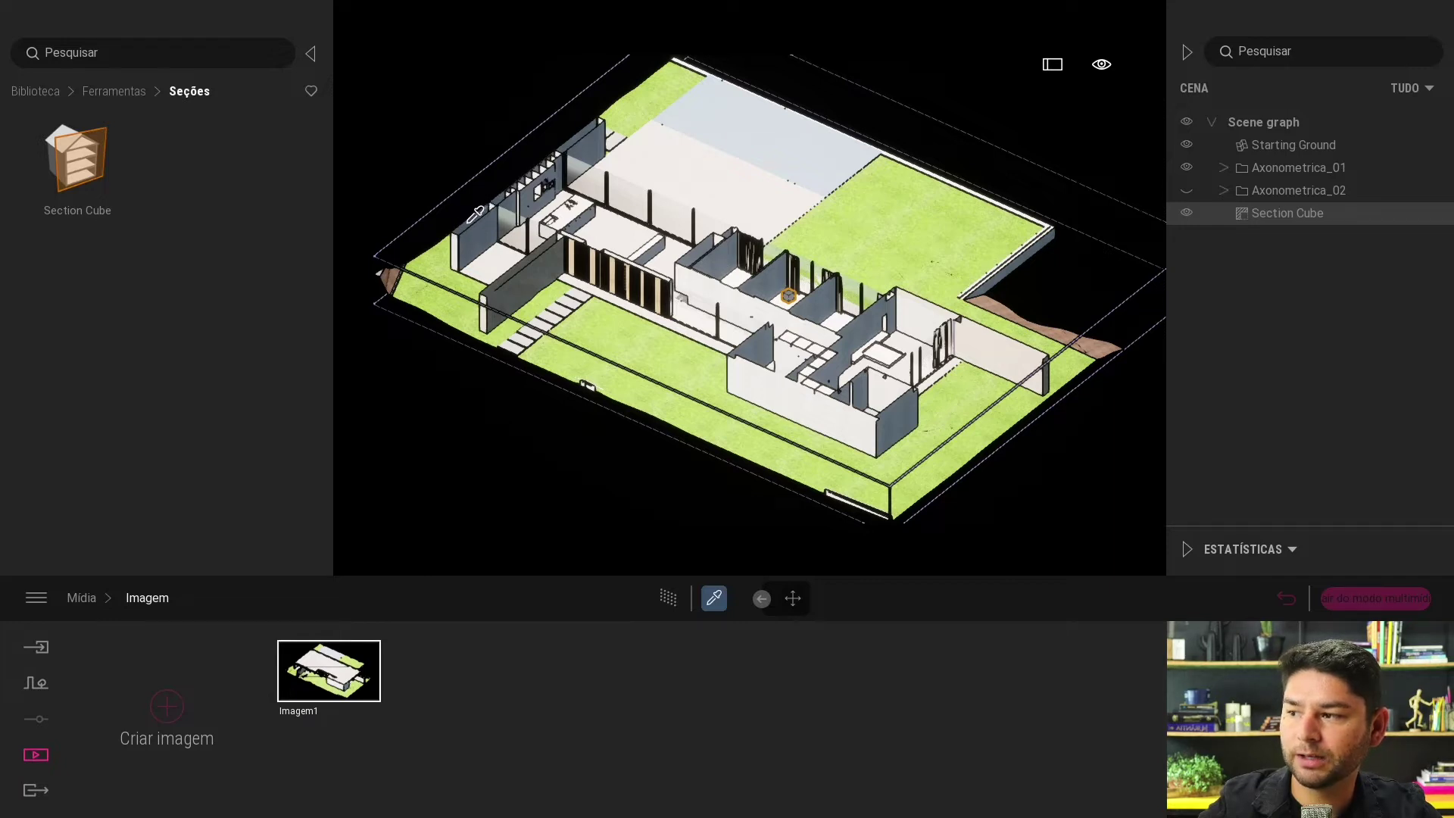
pyautogui.moveTo(1298, 190)
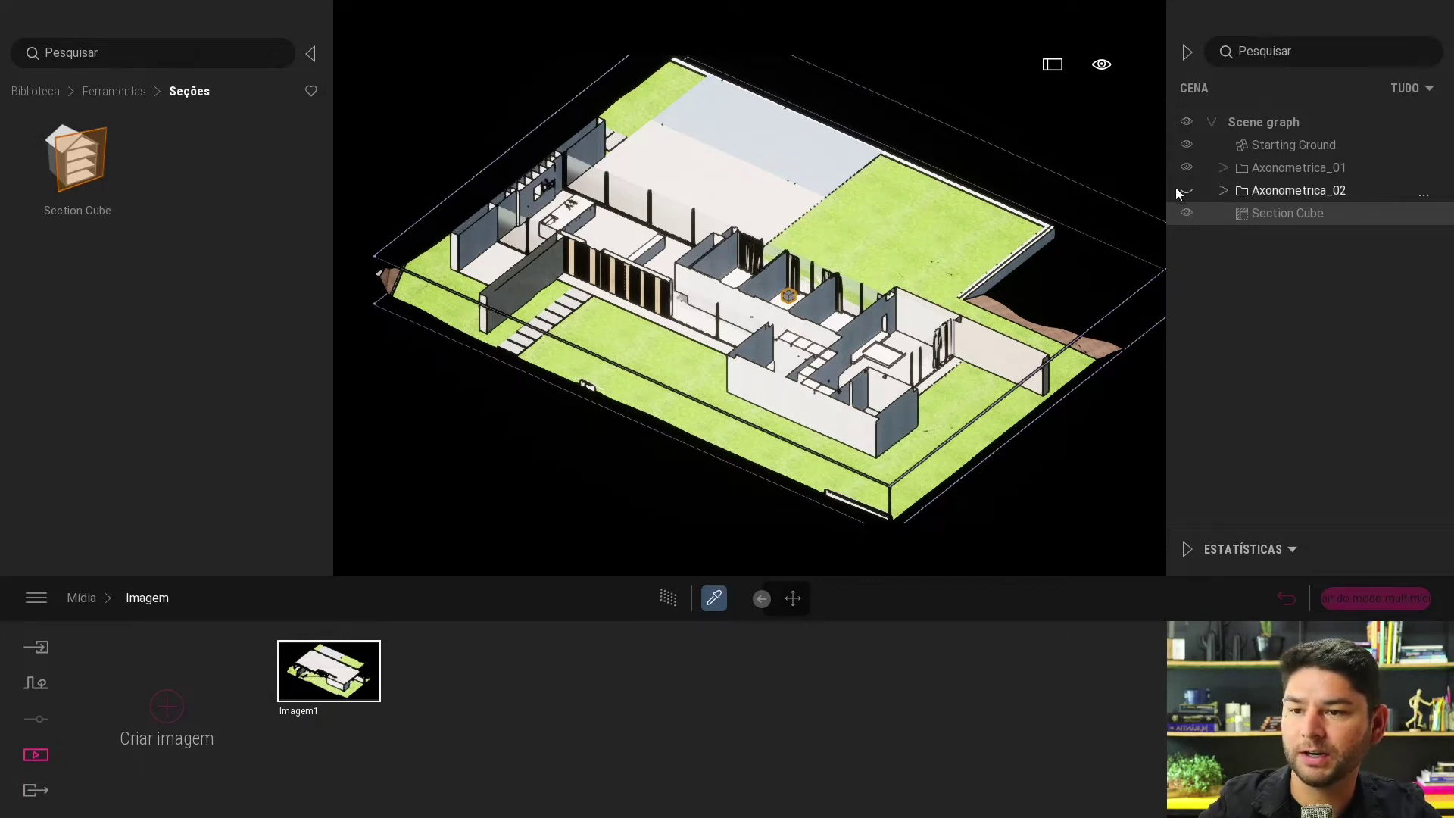
pyautogui.click(1271, 212)
pyautogui.click(669, 598)
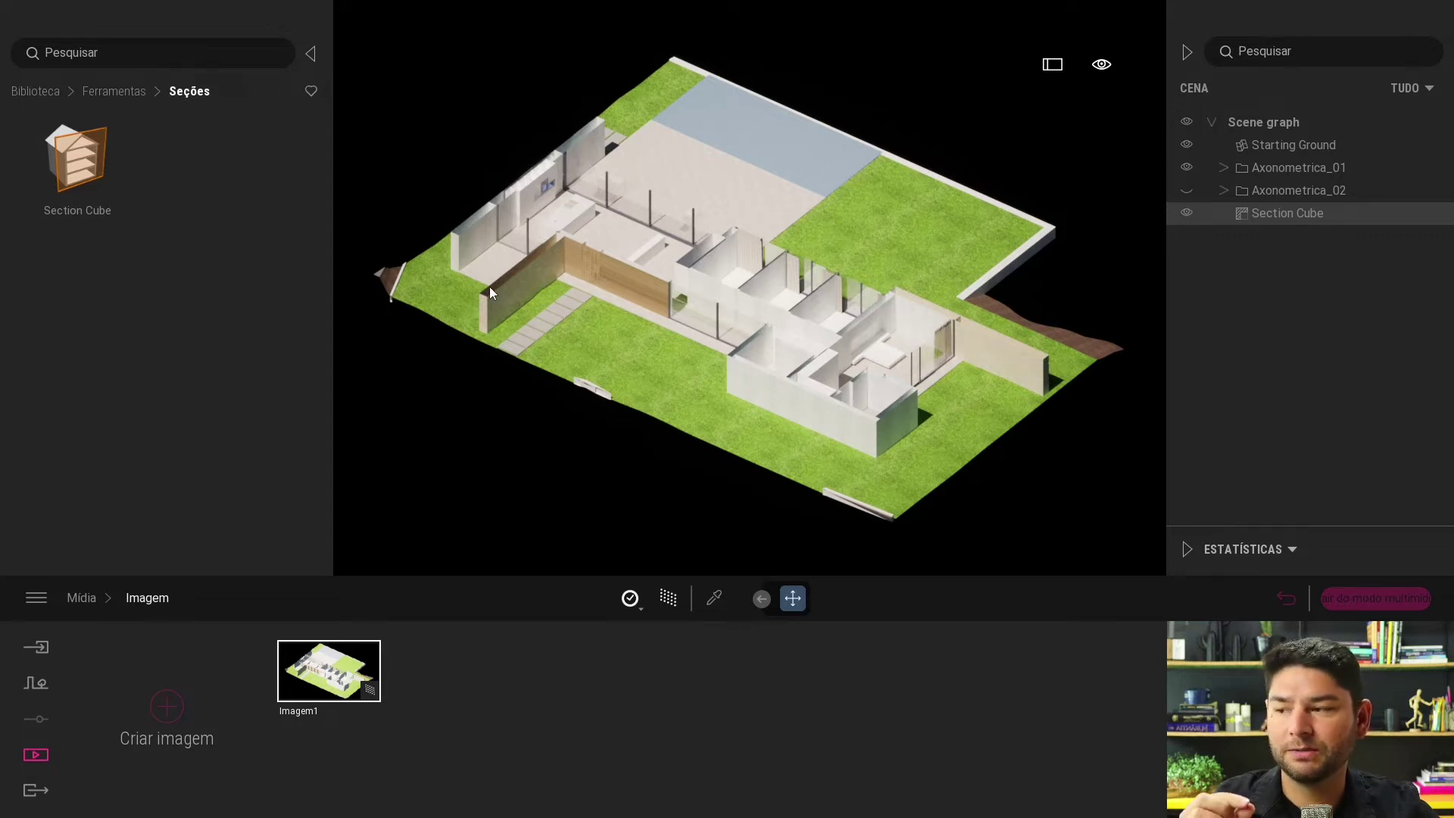
pyautogui.click(1266, 217)
# Step: Turn Path Tracer off and set the Section Cube's Espessura to 0.3
pyautogui.click(669, 605)
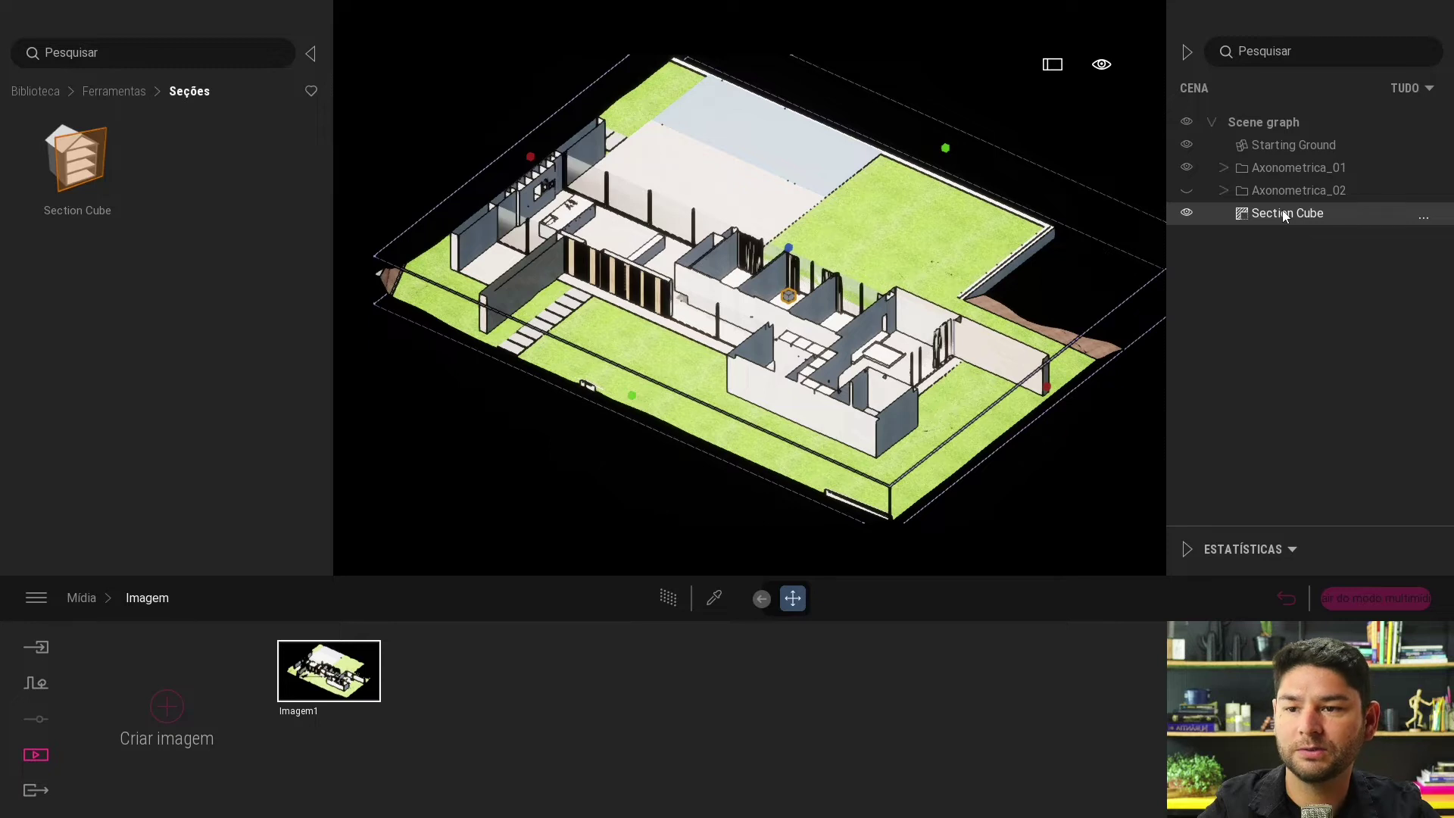
pyautogui.click(1285, 215)
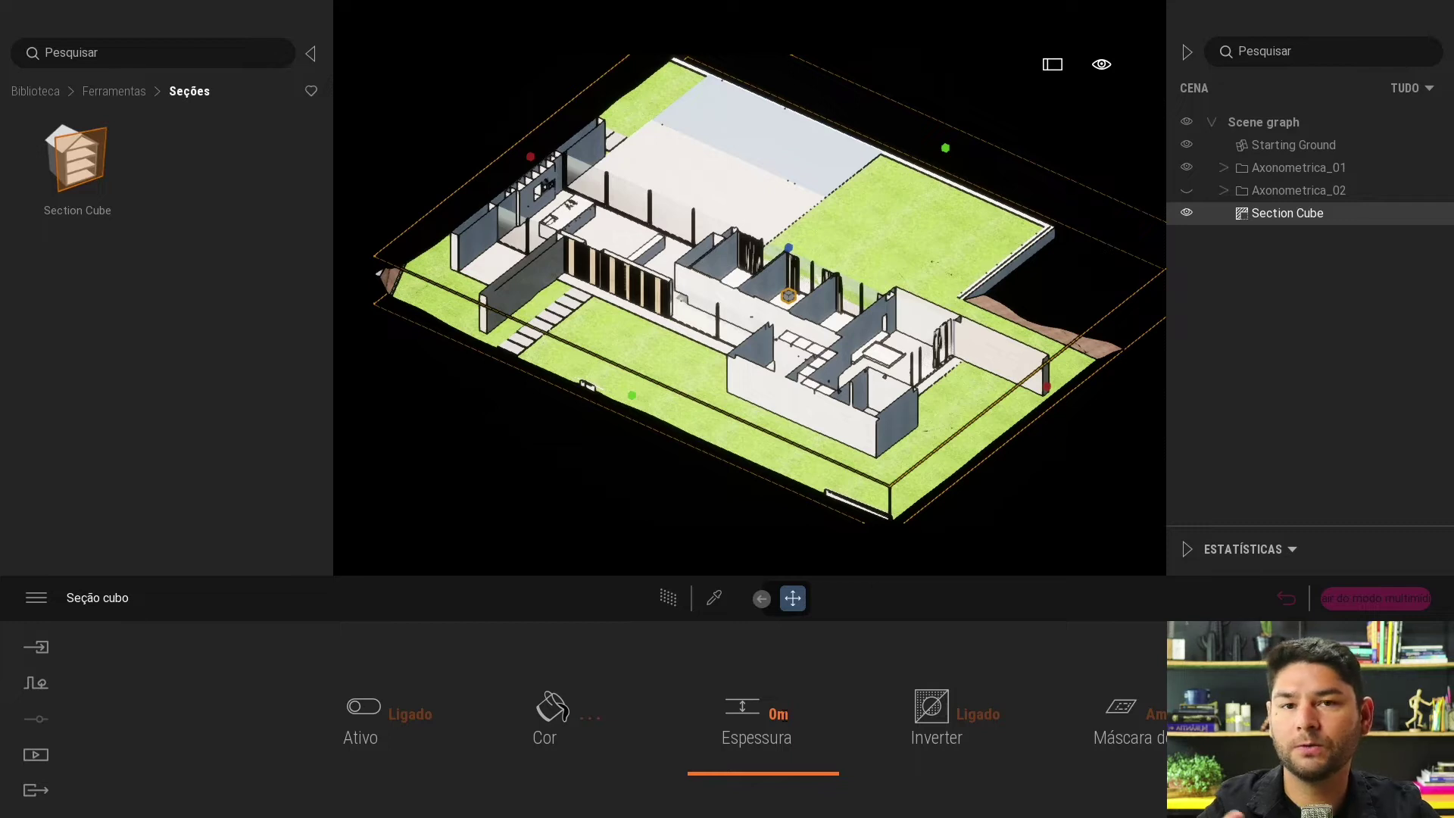
pyautogui.click(778, 714)
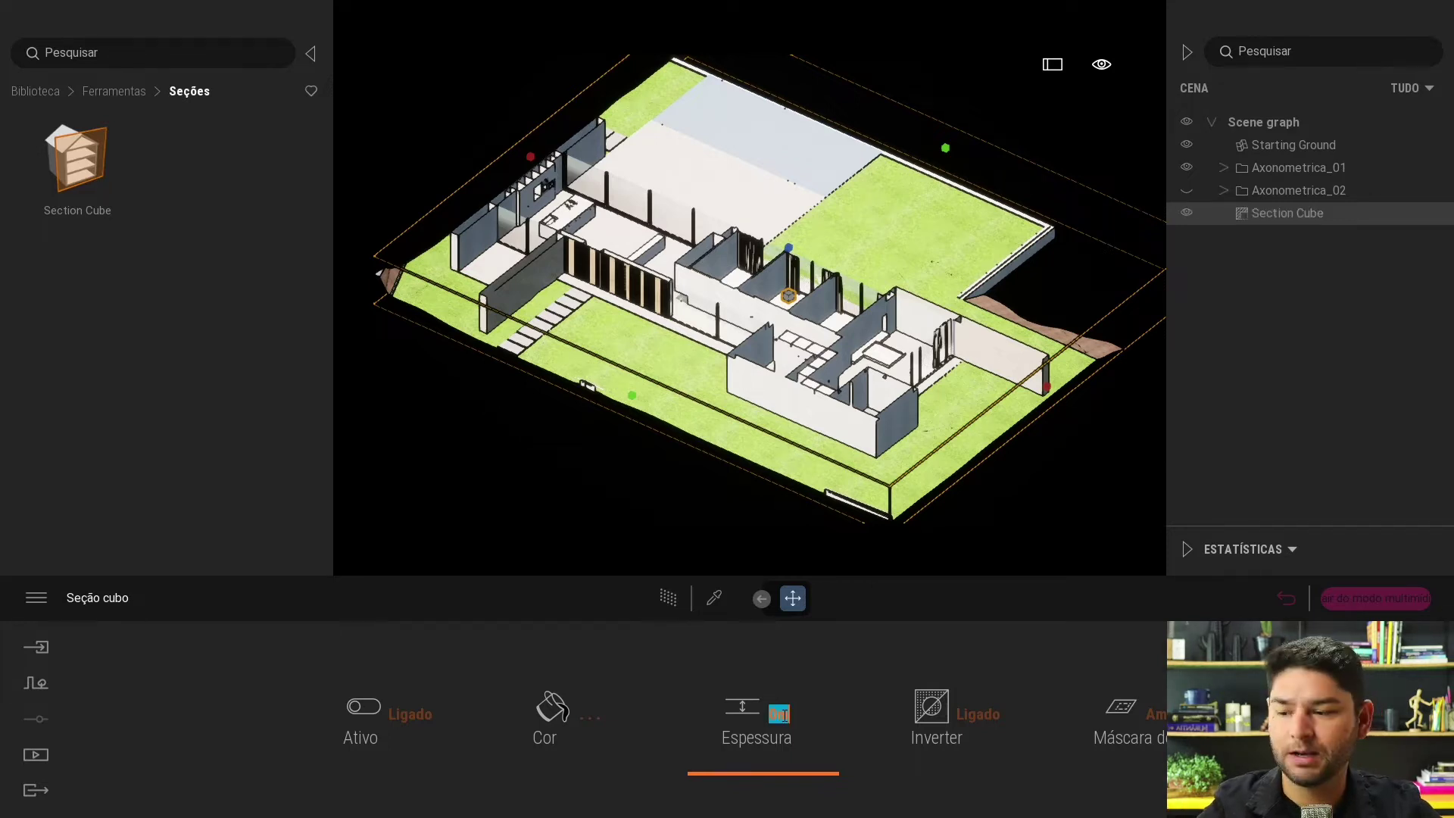
pyautogui.write('0')
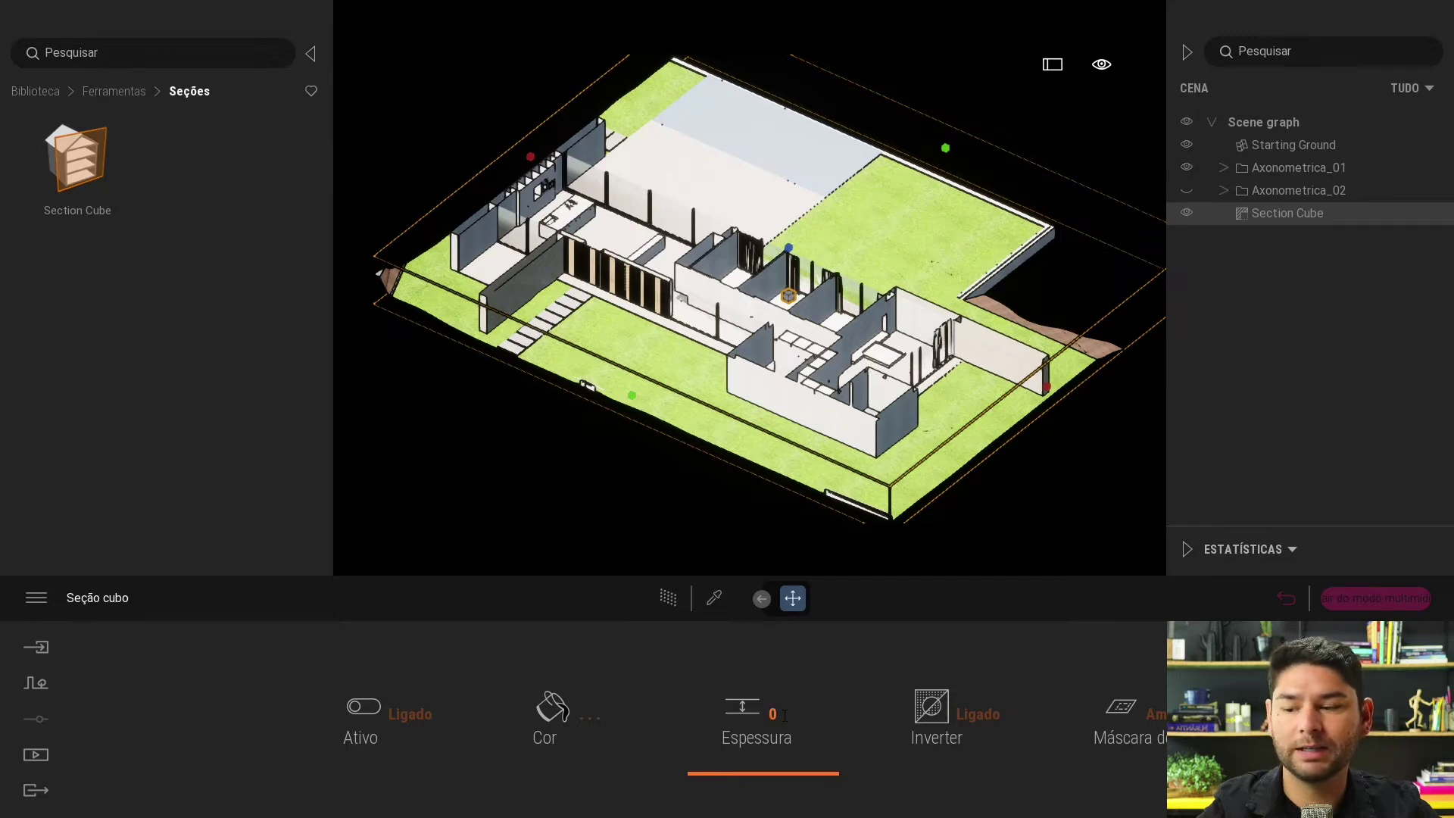
pyautogui.write('.3')
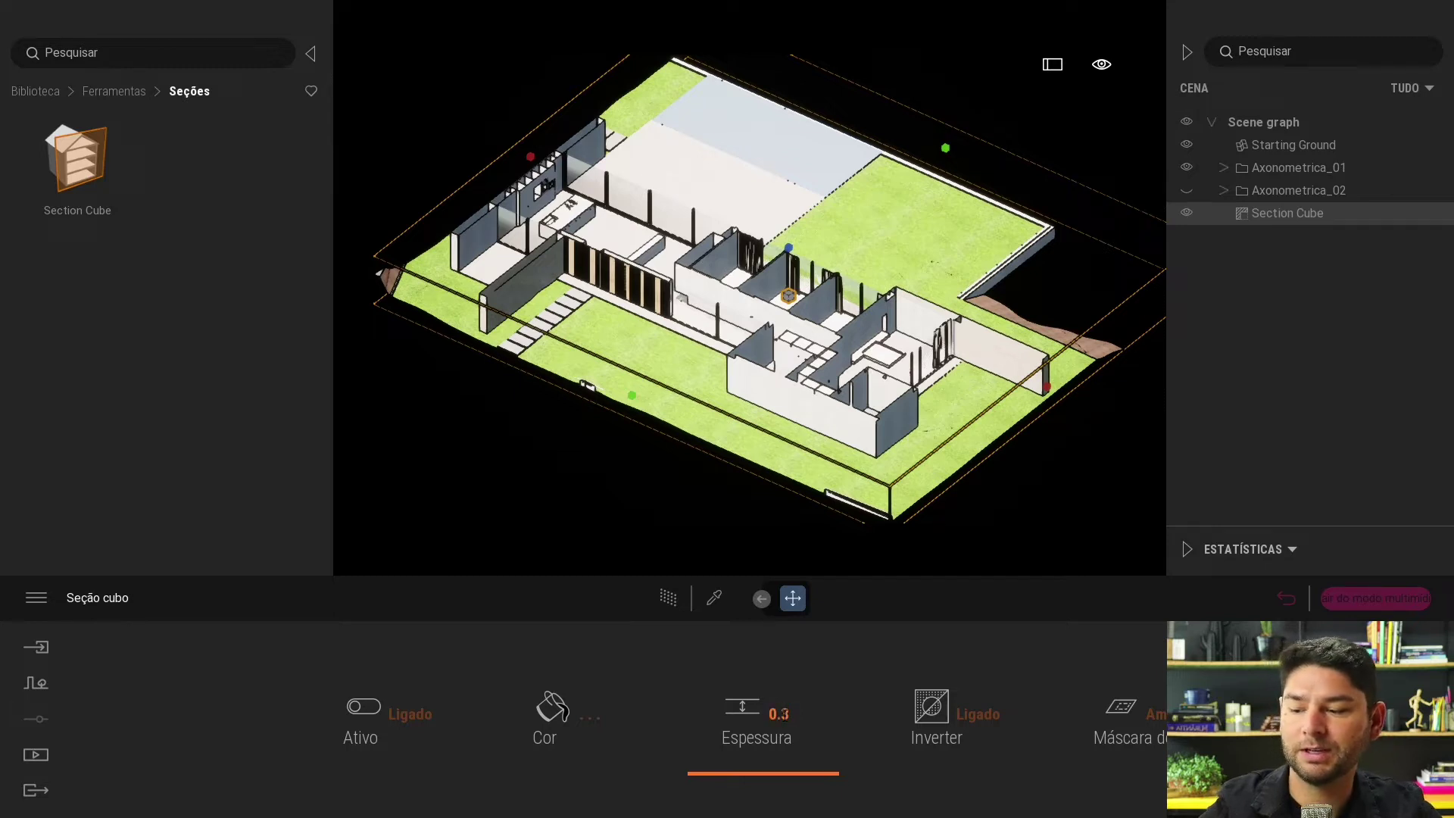
pyautogui.write('0m')
pyautogui.press('Return')
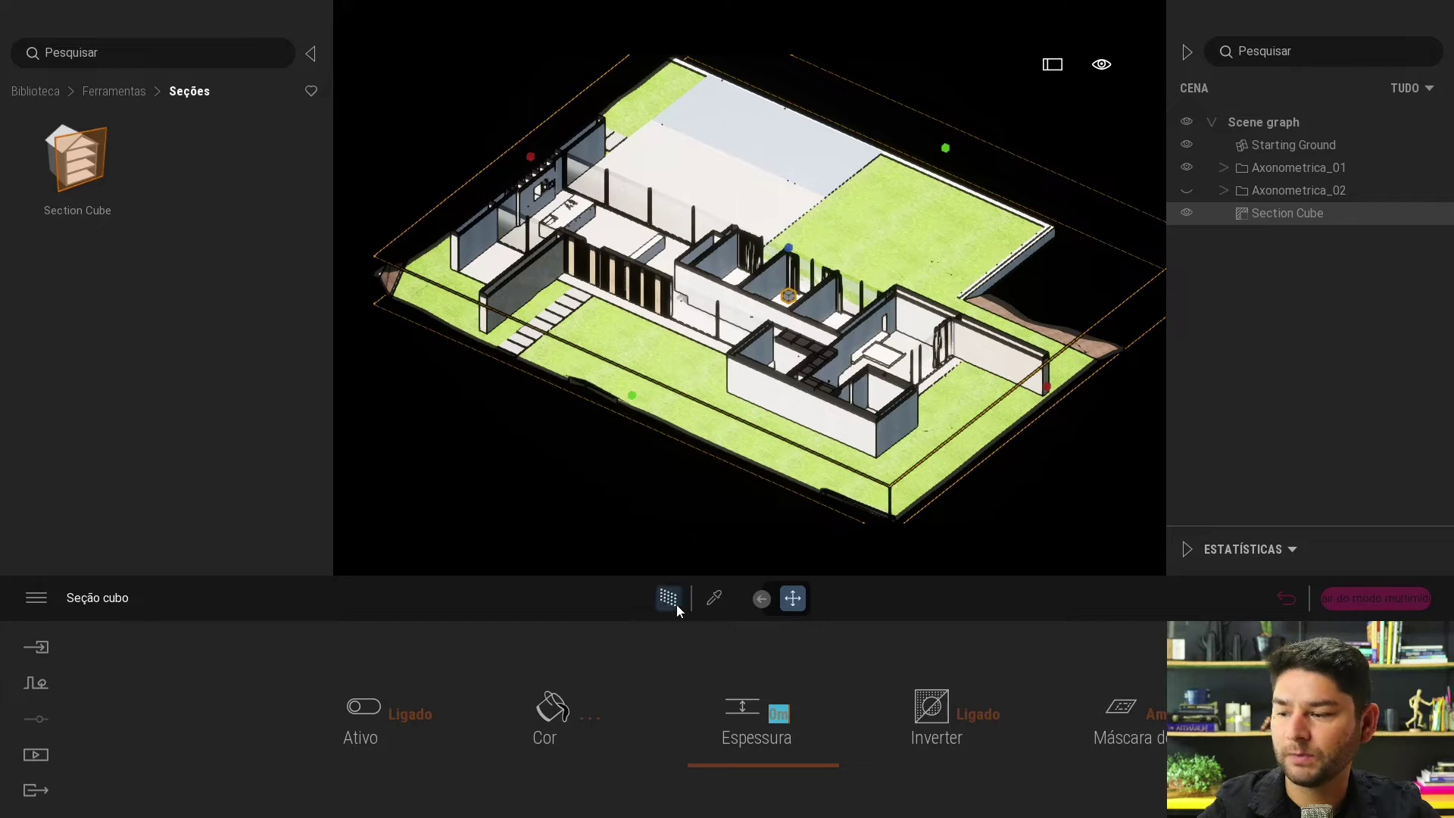
# Step: Preview the thickened section cut in Path Tracer, then return to the outlined line view
pyautogui.click(1311, 418)
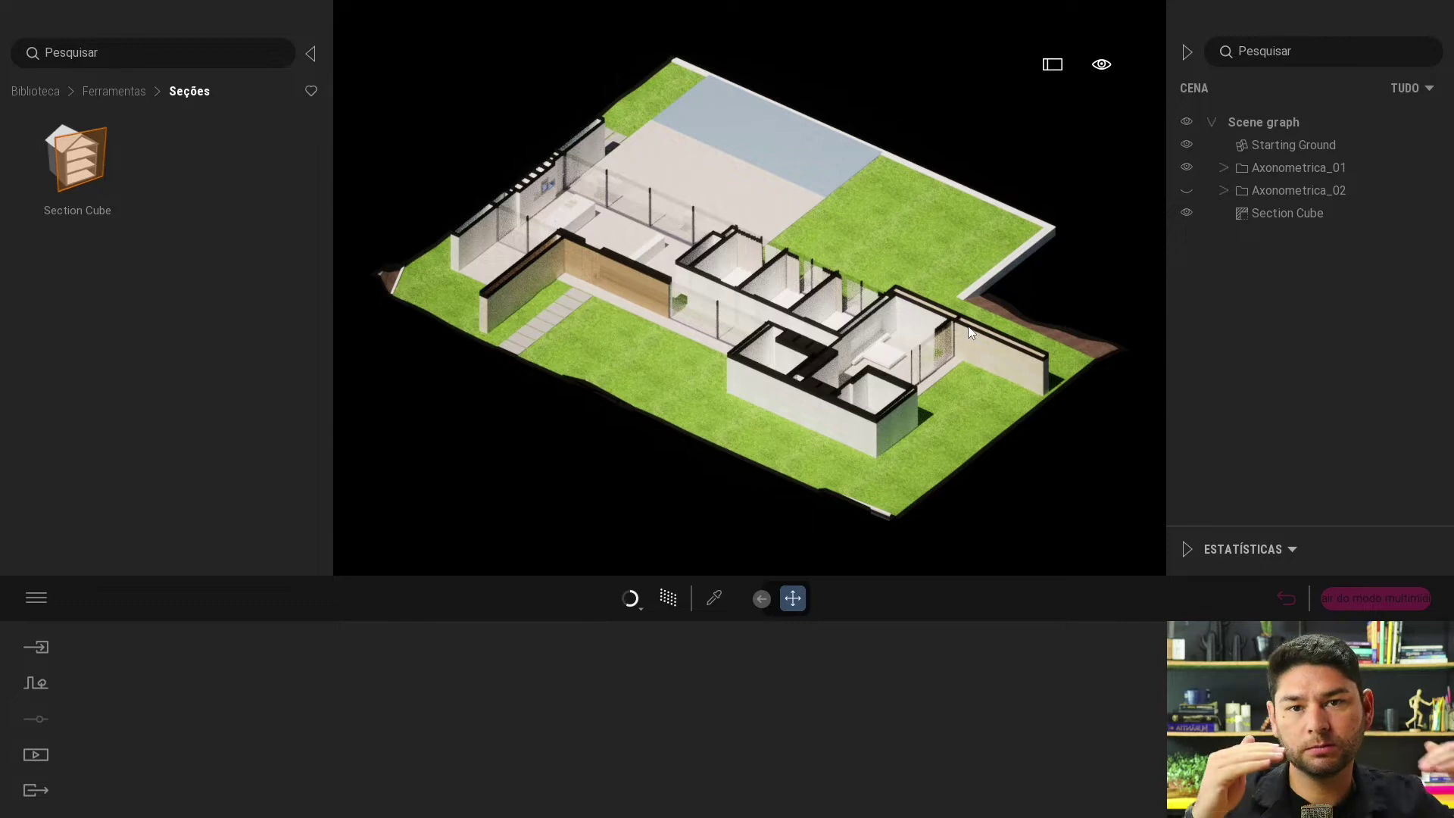
pyautogui.click(668, 599)
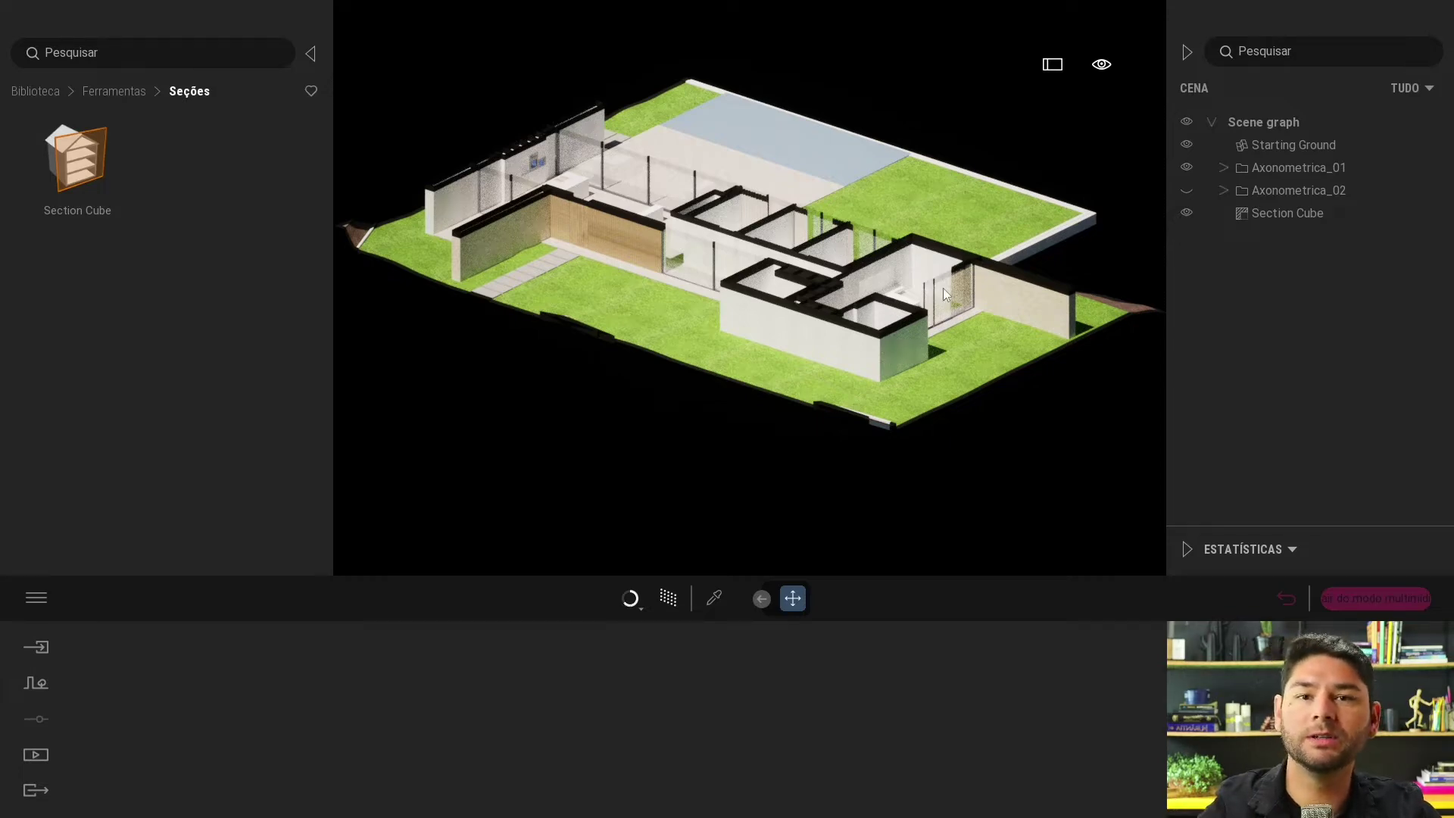
pyautogui.click(666, 600)
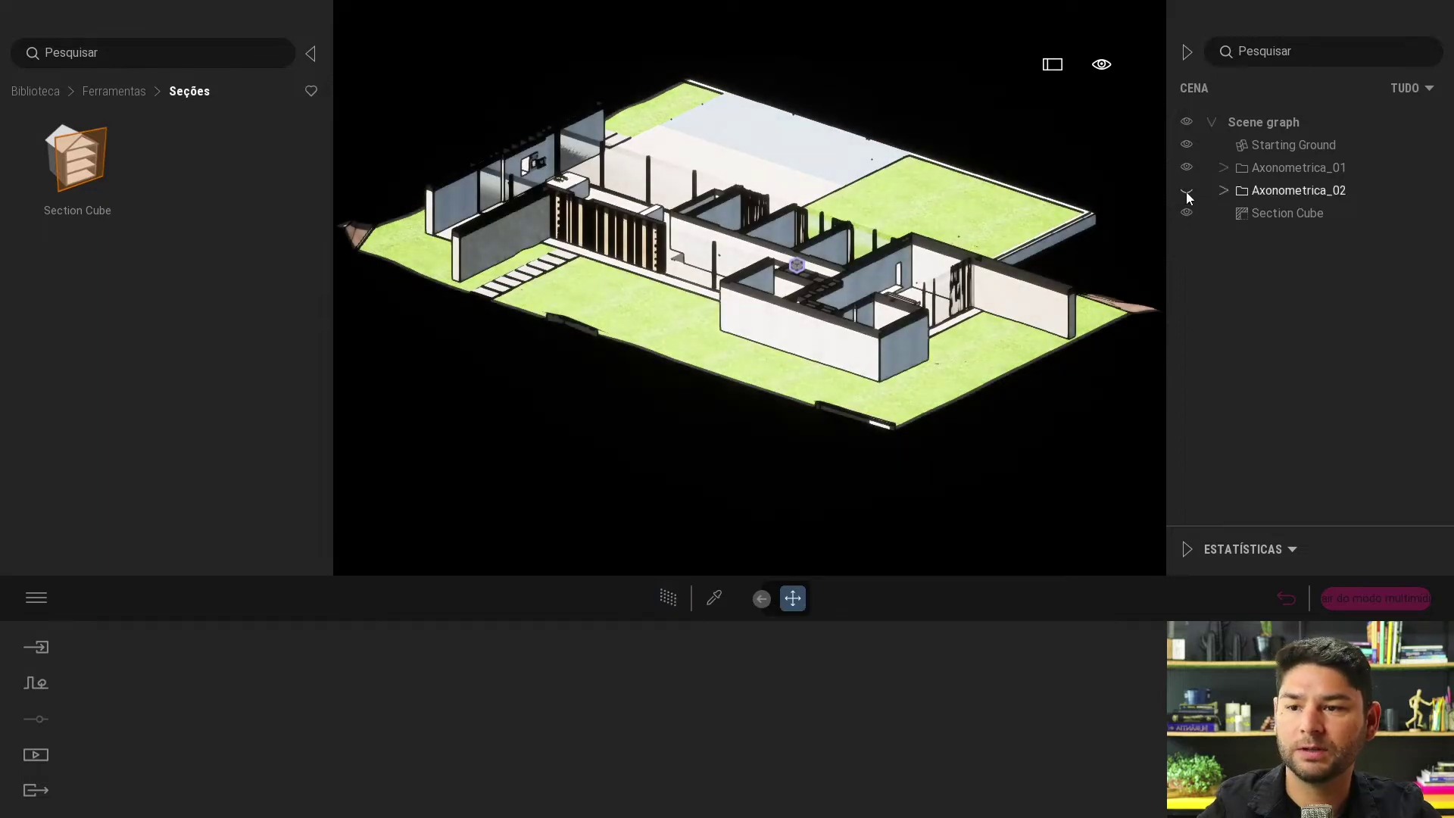
# Step: Hide Axonometrica_01, show Axonometrica_02, and drag the Section Cube handle to adjust the cut
pyautogui.click(1186, 168)
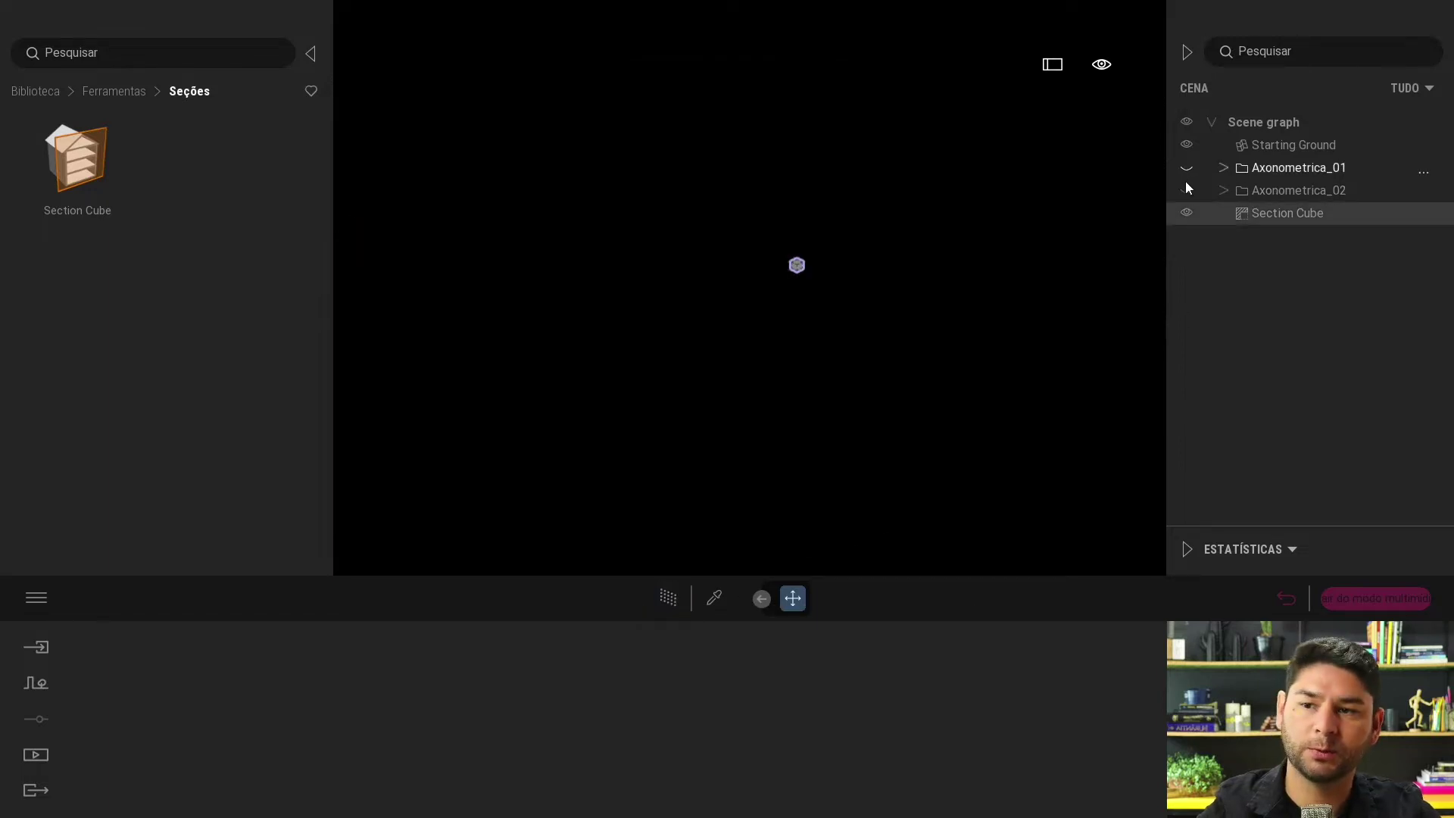
pyautogui.click(1186, 193)
pyautogui.click(1247, 213)
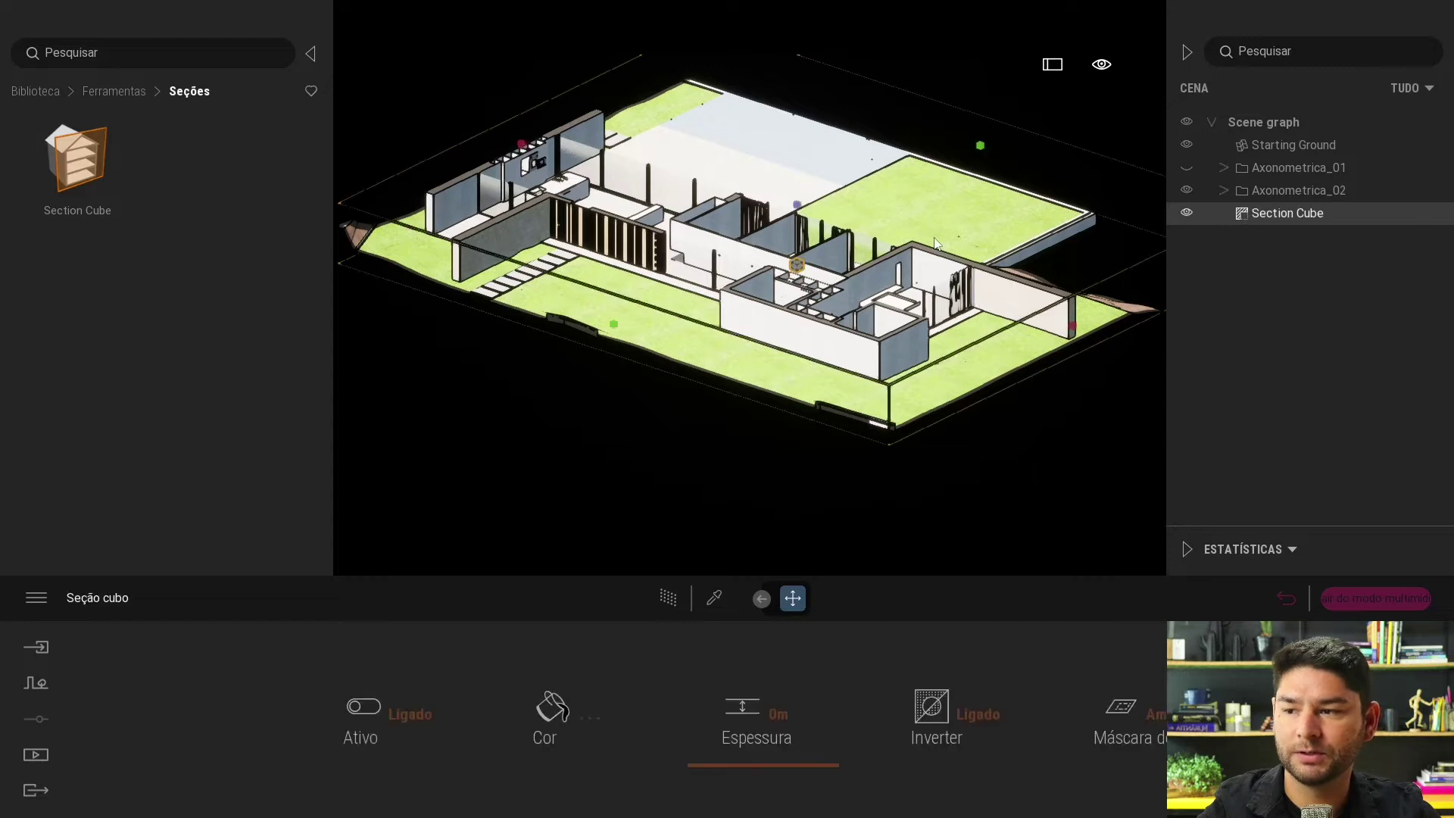
pyautogui.moveTo(796, 205); pyautogui.dragTo(786, 215)
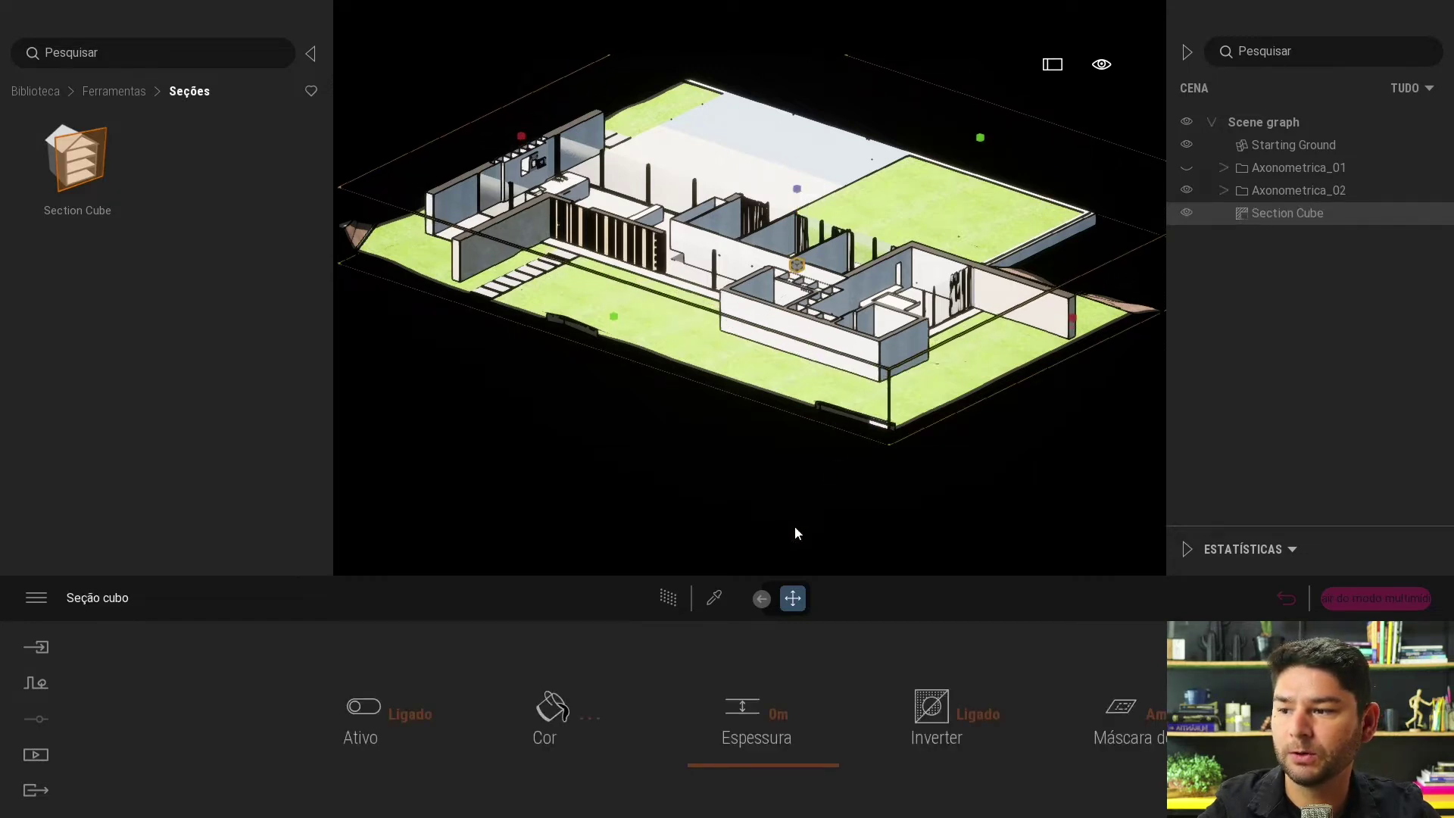
# Step: Preview the adjusted cut with Path Tracer, return to the outline view, and open Media
pyautogui.click(670, 600)
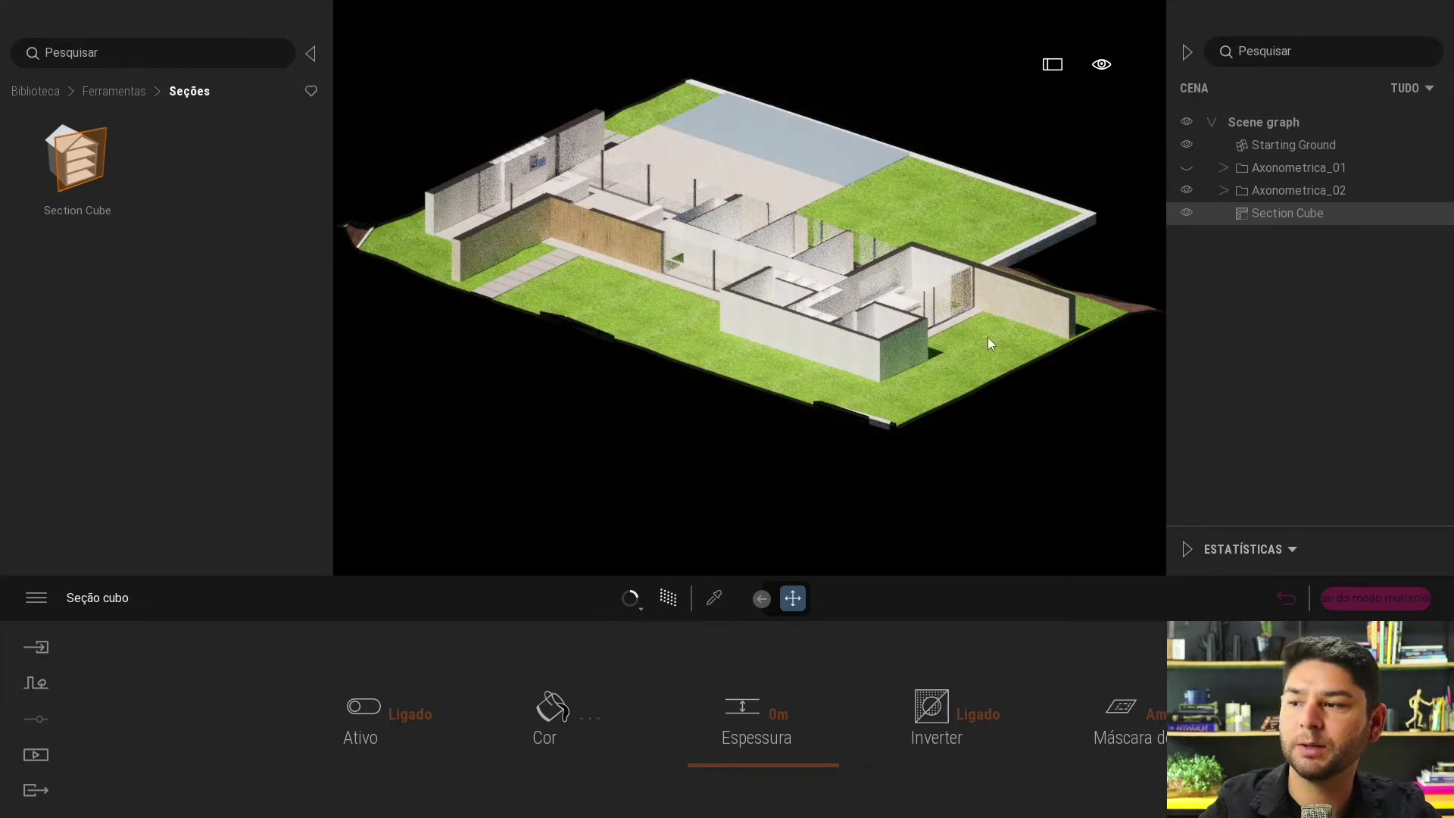
pyautogui.click(670, 600)
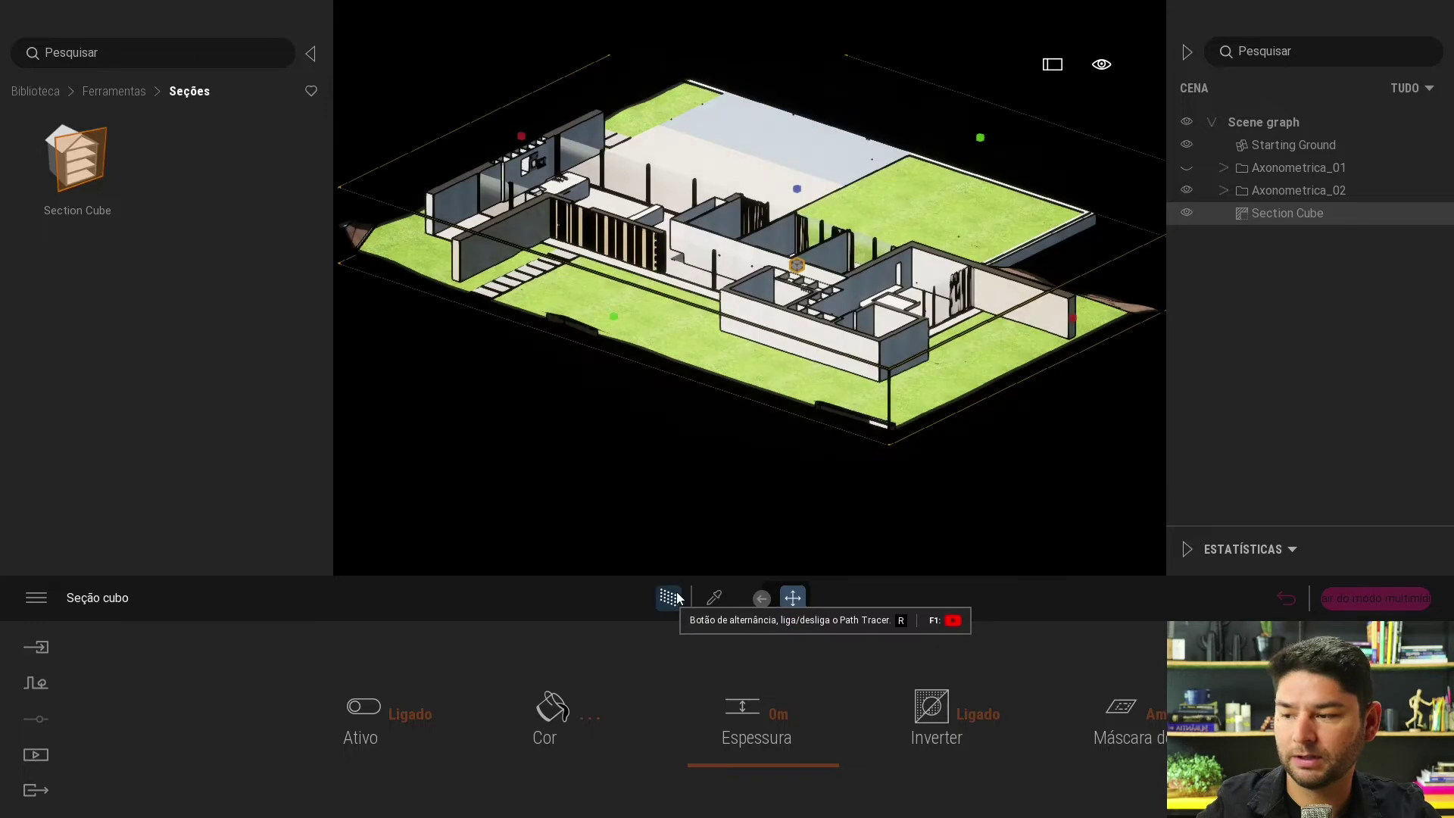
pyautogui.click(36, 754)
# Step: Save a second image, then lower the Section Cube to slice off the roof
pyautogui.click(301, 703)
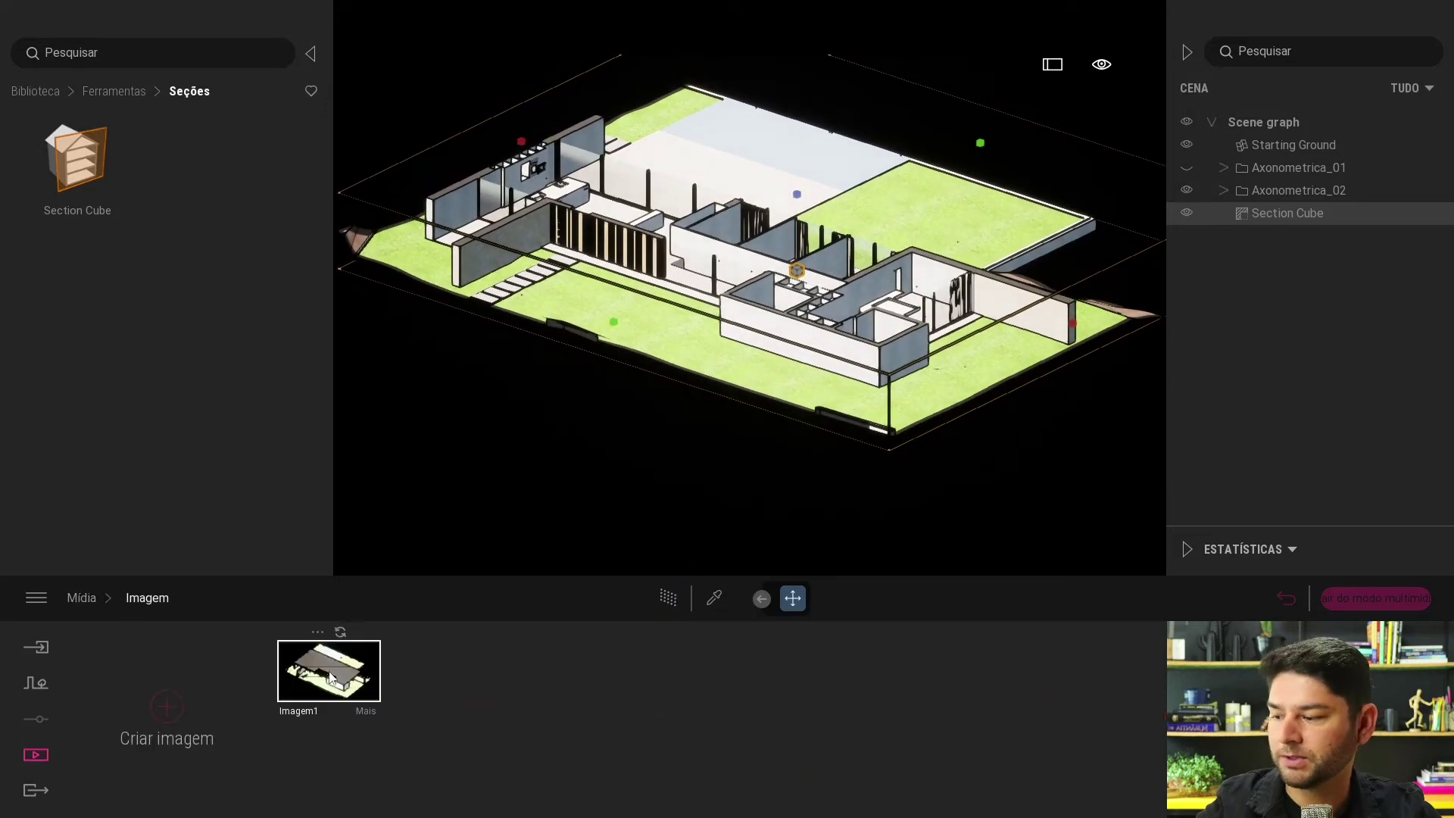
pyautogui.click(333, 678)
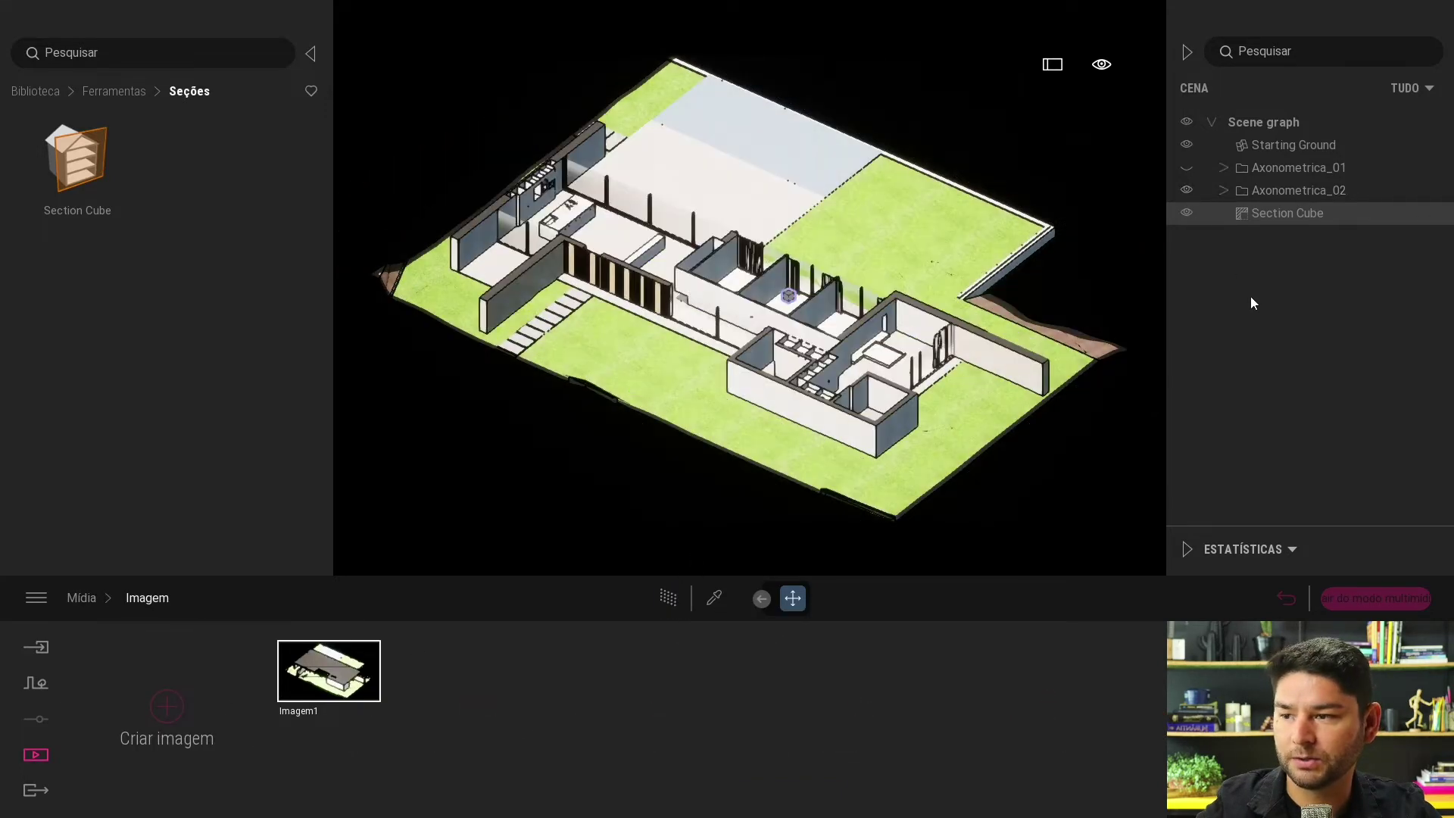
pyautogui.click(206, 695)
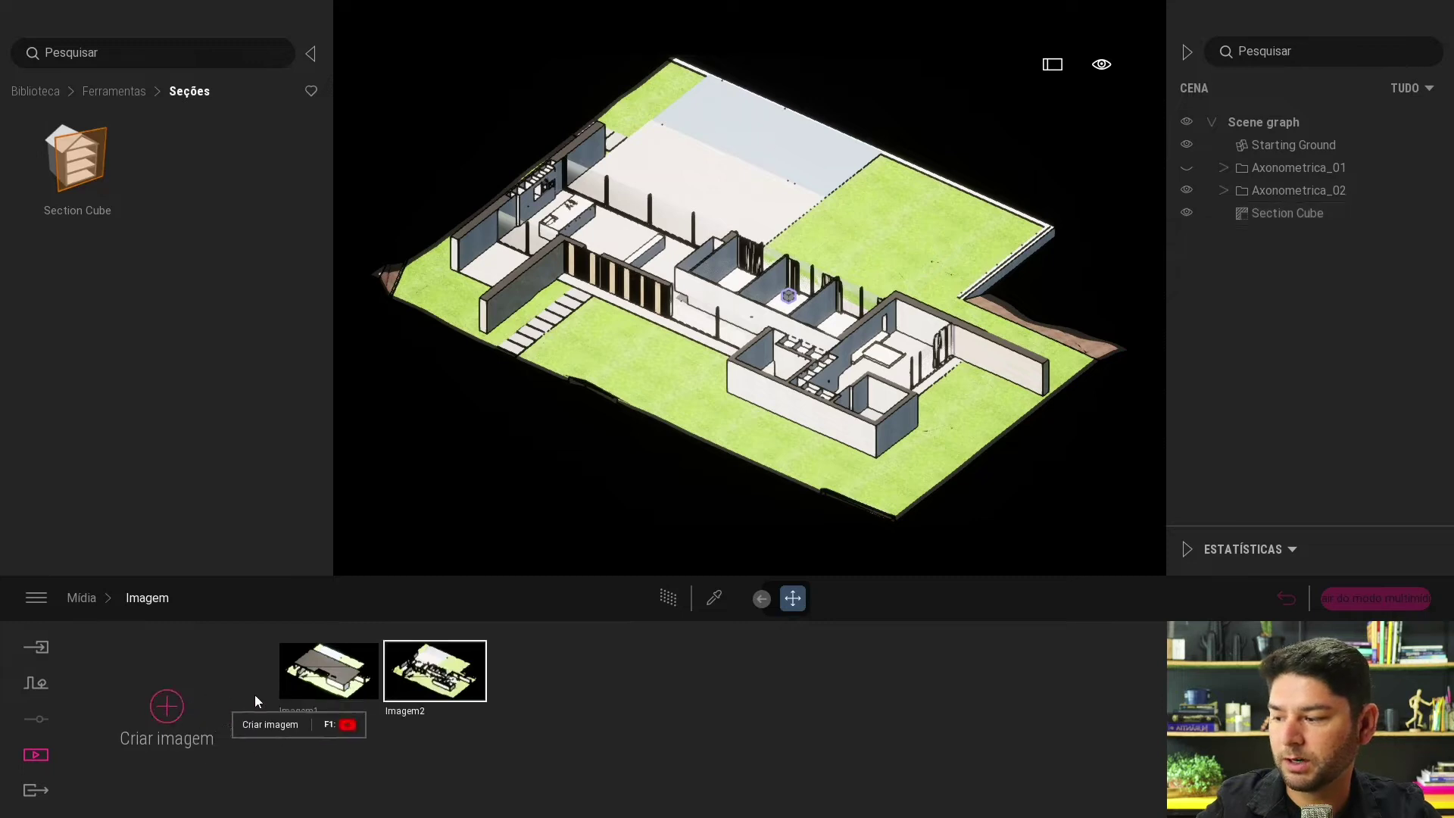
pyautogui.click(313, 674)
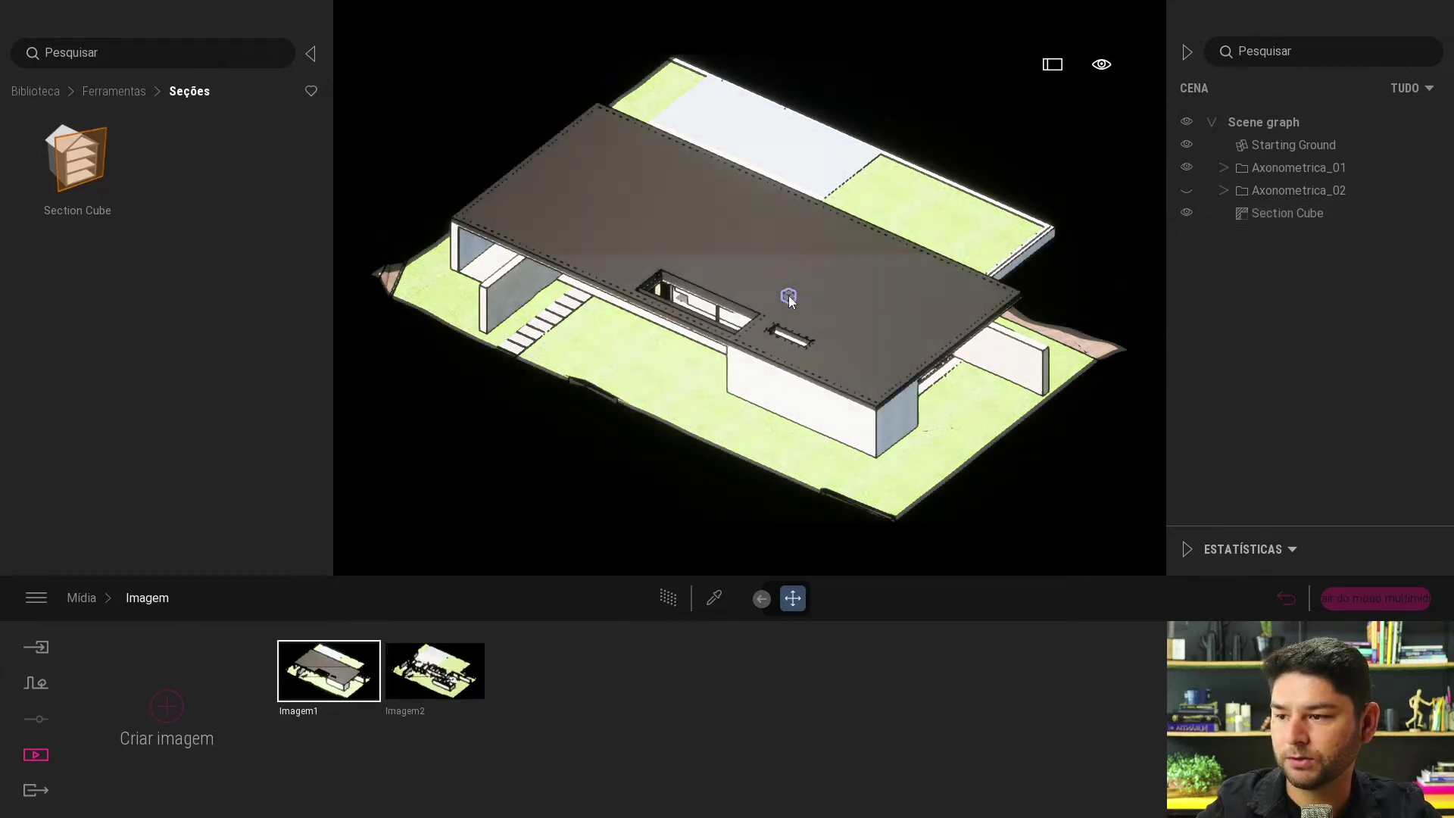
pyautogui.click(788, 295)
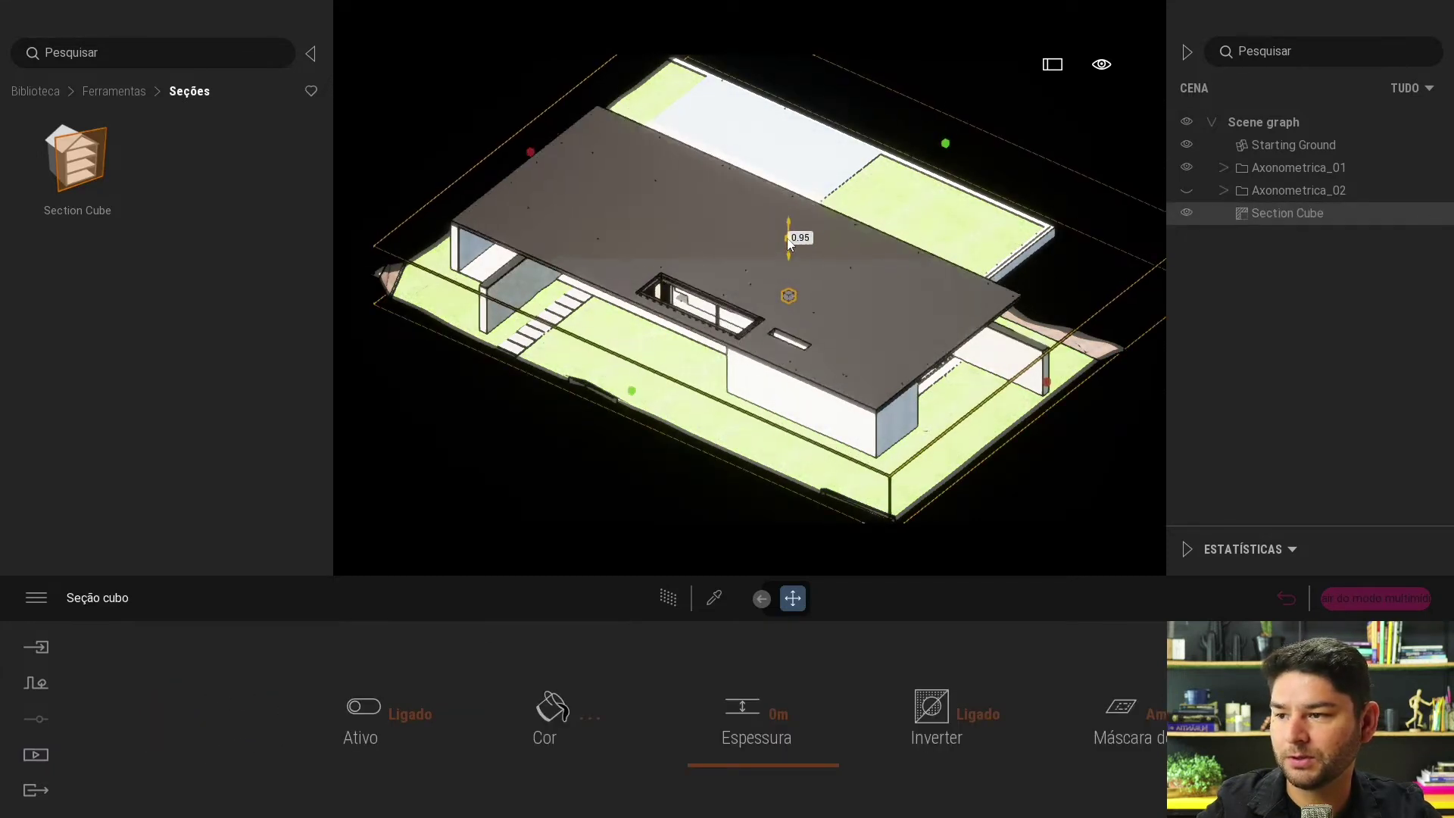
pyautogui.moveTo(789, 233); pyautogui.dragTo(789, 256)
# Step: Rename the saved images 'Axonométrica 01' and 'Axonométrica 02' and turn on Path Tracer
pyautogui.click(36, 754)
pyautogui.click(280, 741)
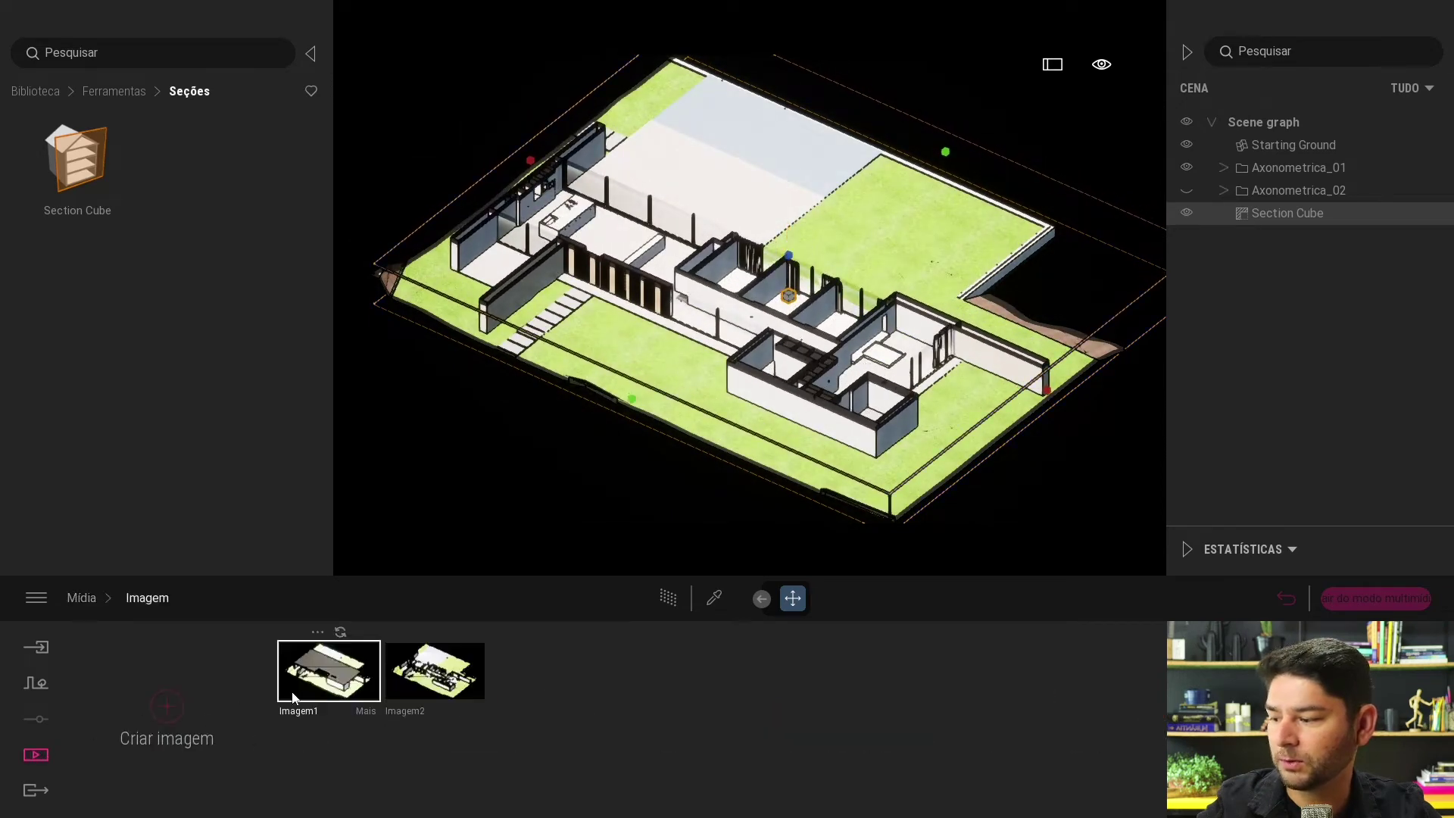
pyautogui.doubleClick(341, 683)
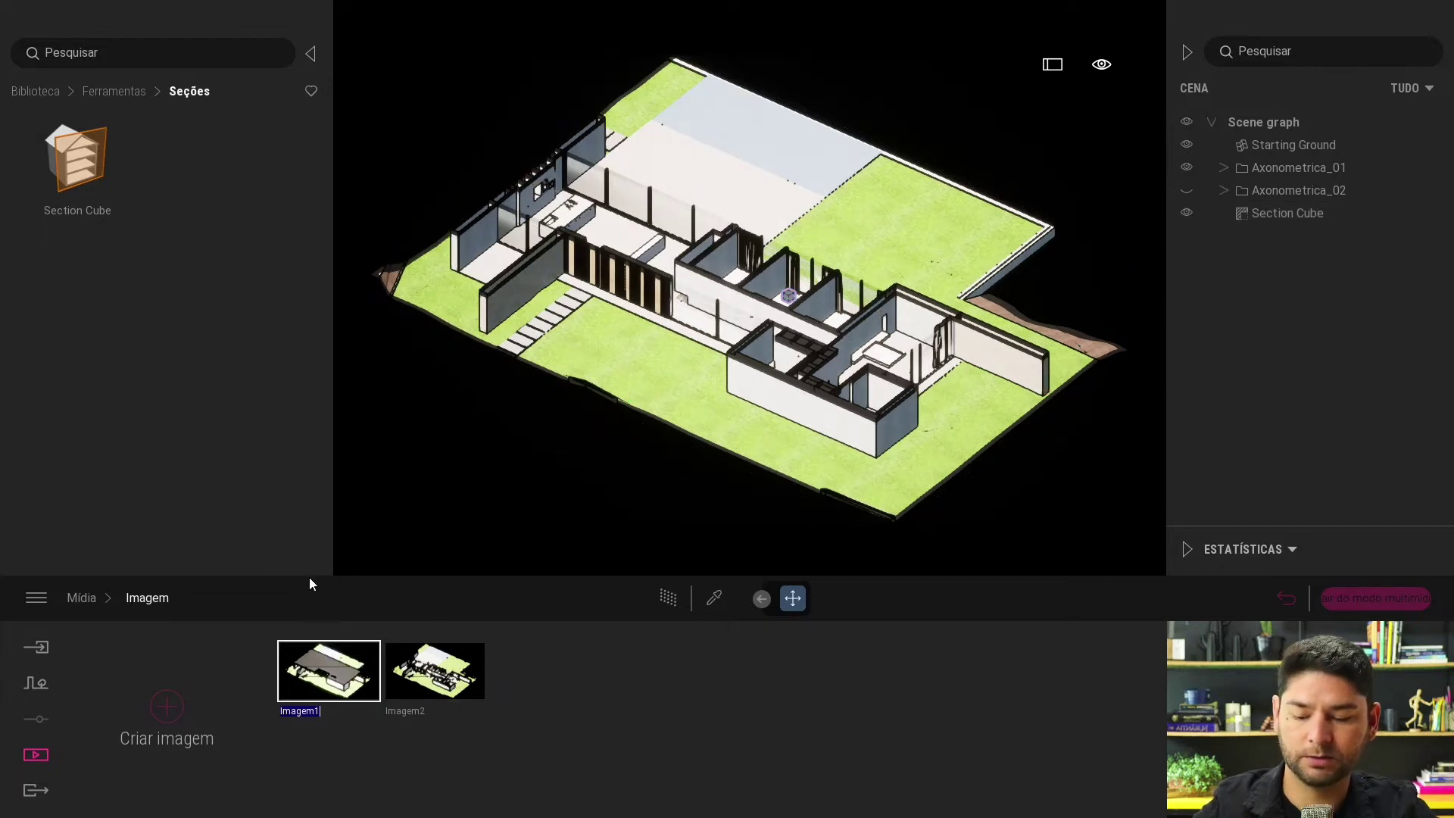
pyautogui.write('Axonométrica 01')
pyautogui.click(435, 670)
pyautogui.click(423, 632)
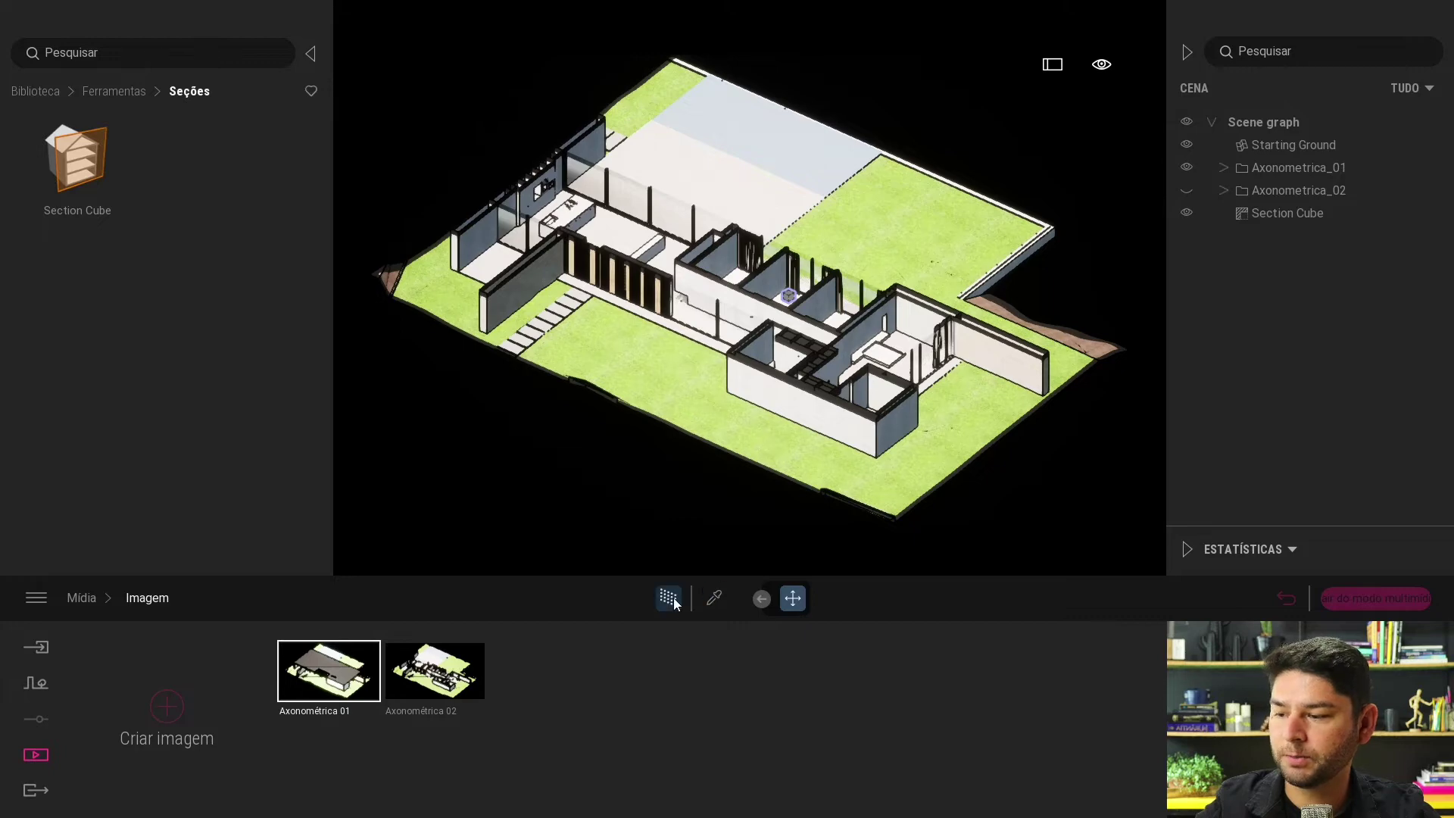
pyautogui.click(670, 597)
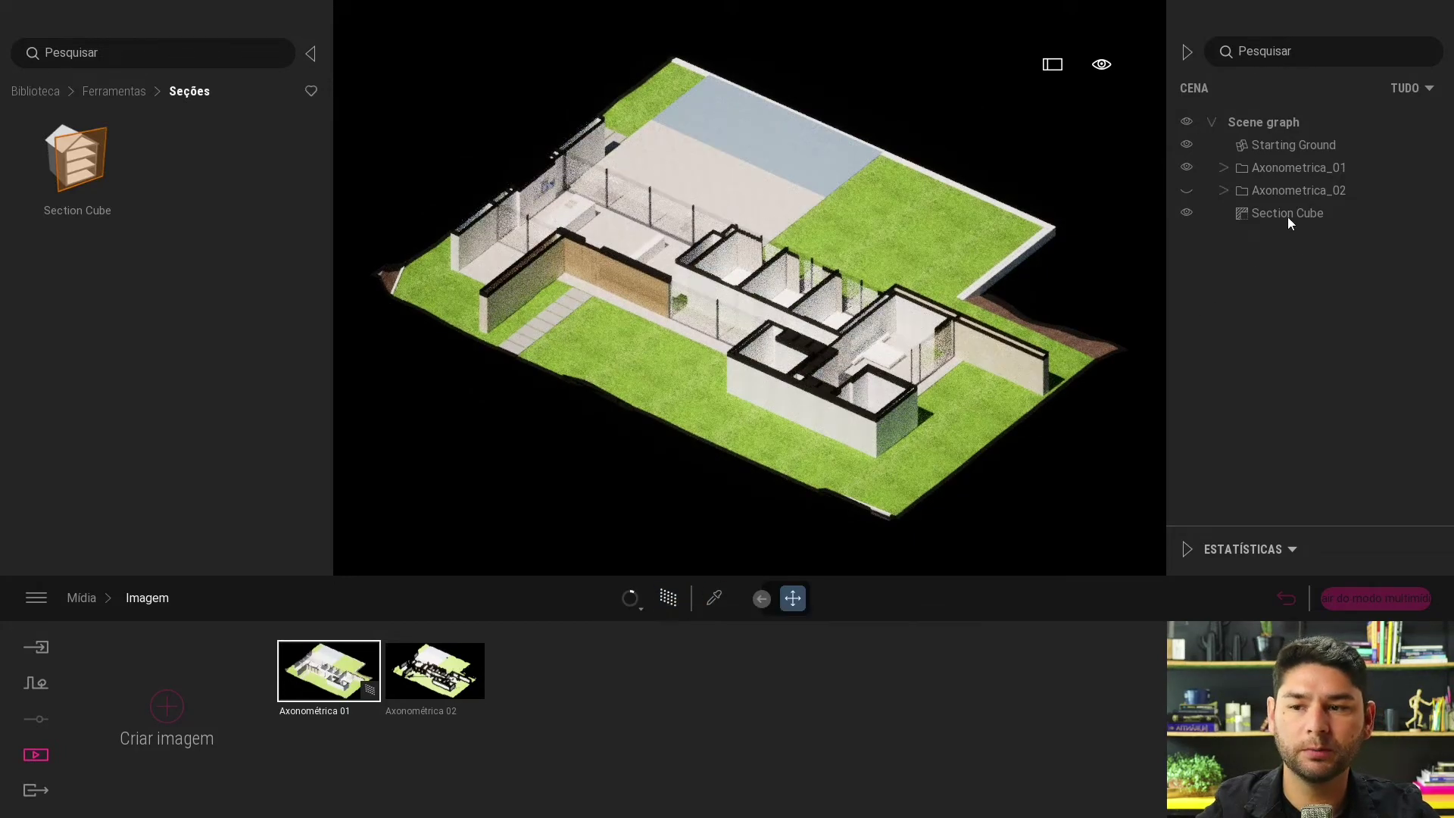
pyautogui.moveTo(1287, 214)
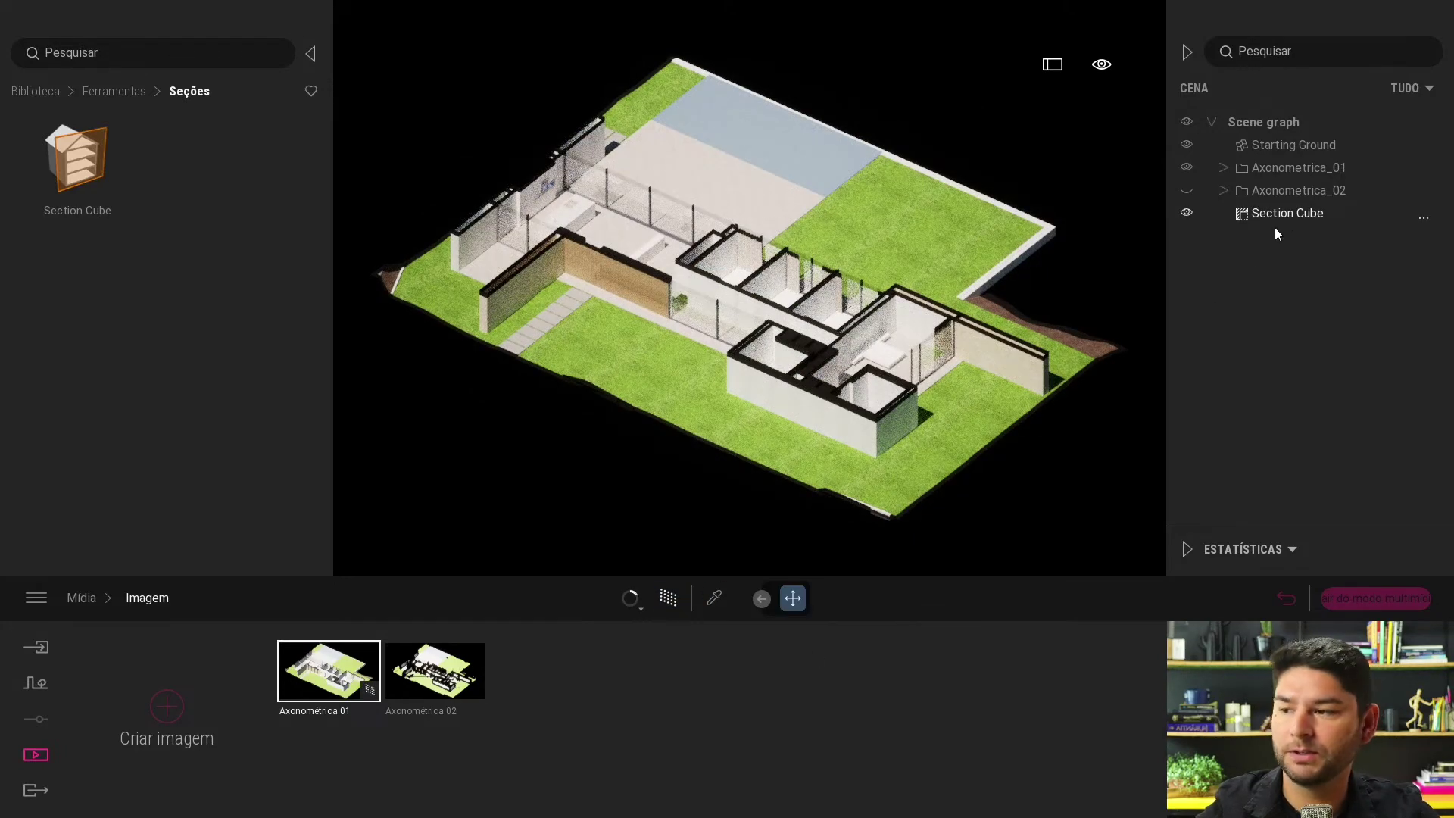
# Step: Show the Axonométrica 02 view in Path Tracer, then return the library to Biblioteca
pyautogui.click(443, 666)
pyautogui.click(669, 598)
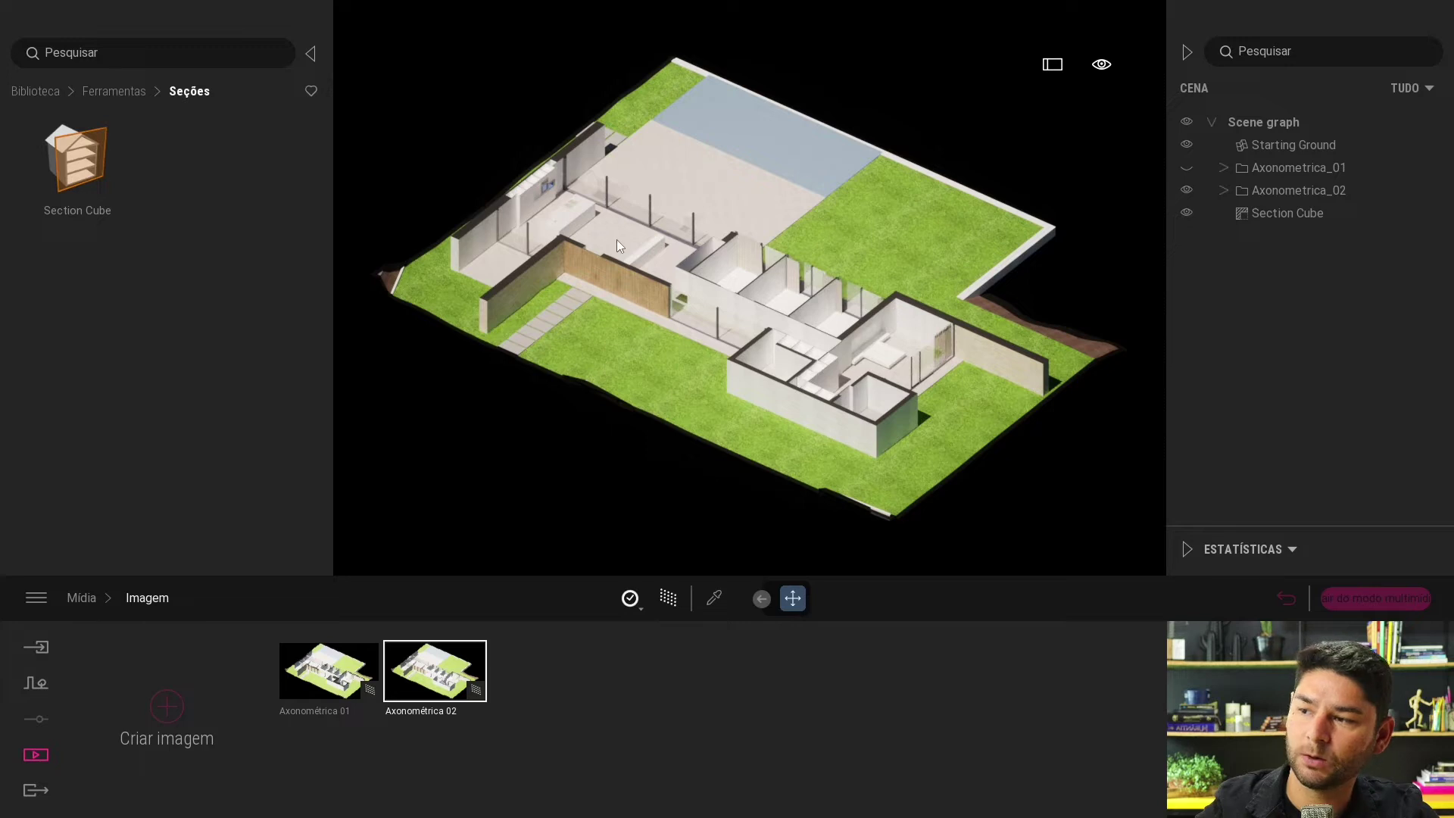
pyautogui.click(38, 92)
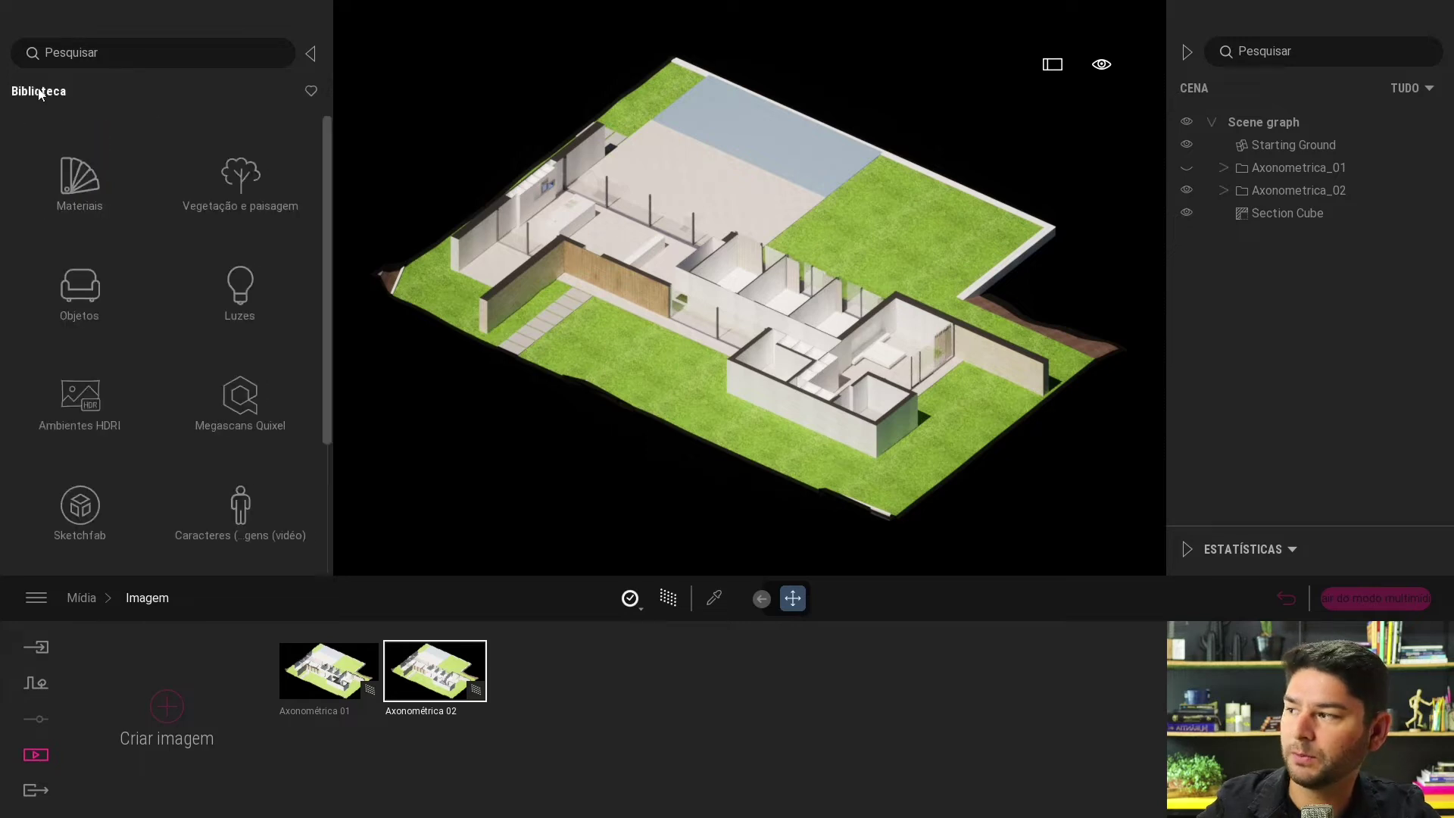
# Step: Open Objetos > Casa in the library to list the room furniture groups
pyautogui.click(80, 286)
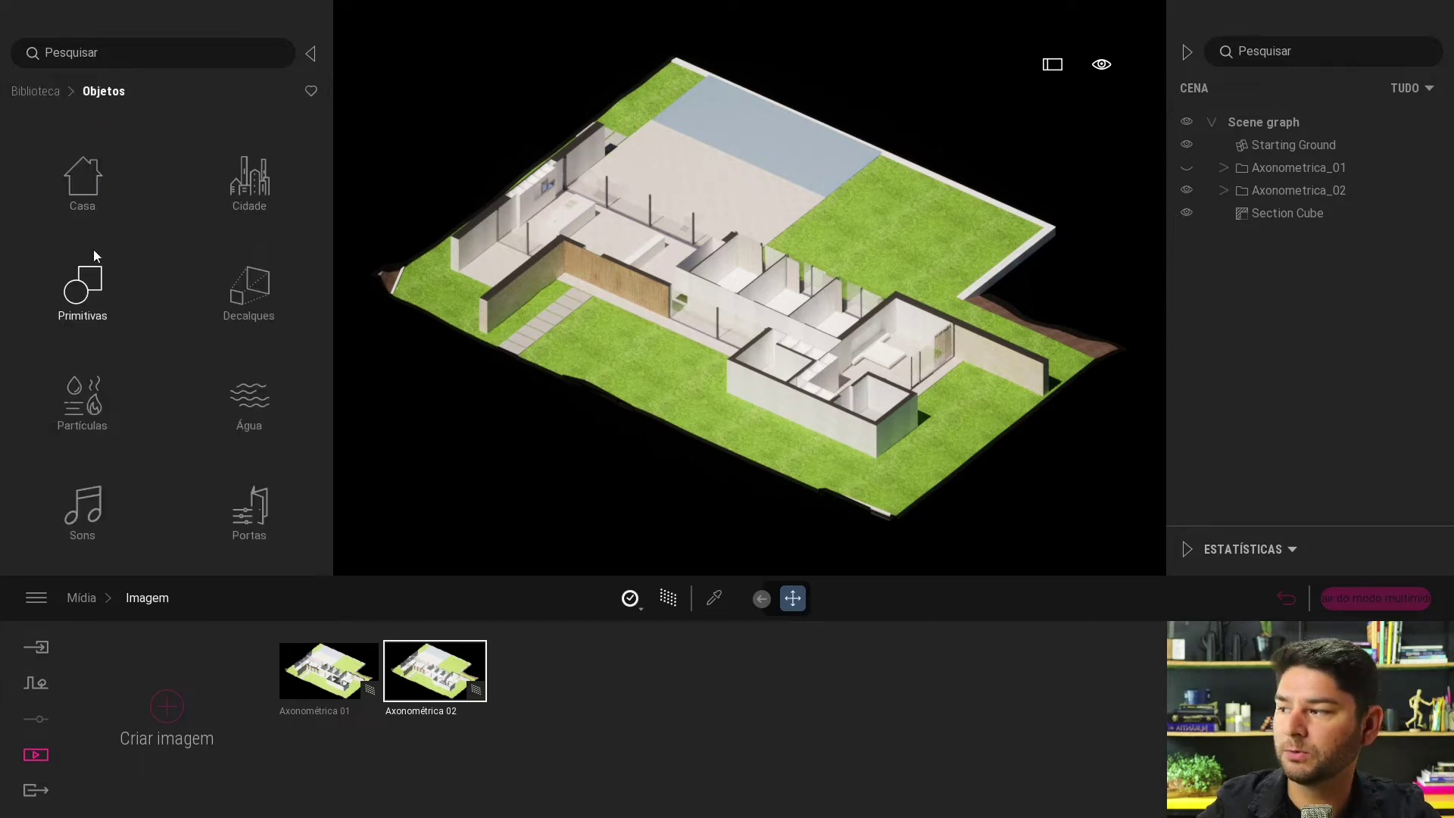
pyautogui.click(89, 203)
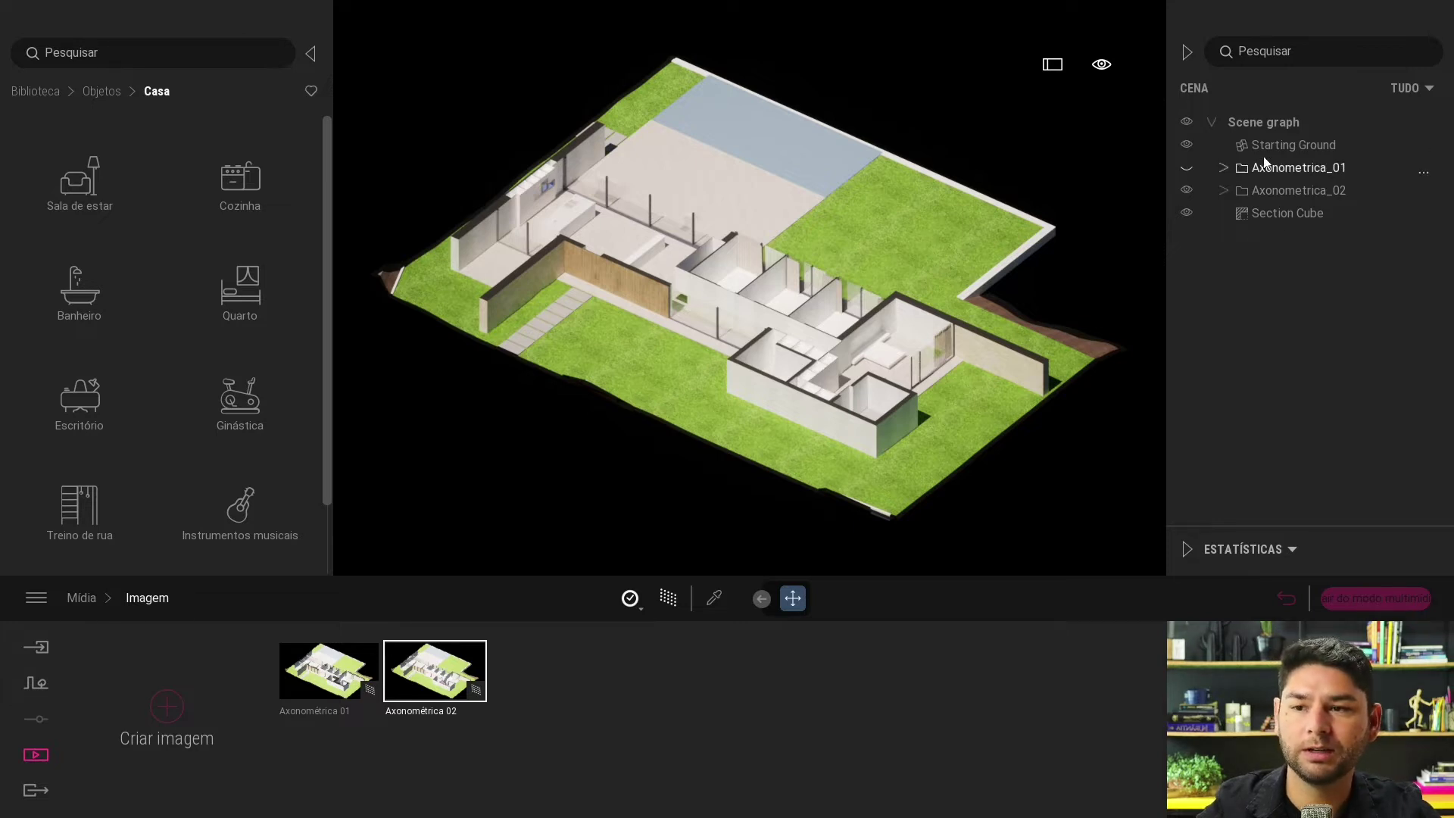
# Step: Create a PROJETO folder and move Axonometrica_01 and Axonometrica_02 into it
pyautogui.rightClick(1252, 121)
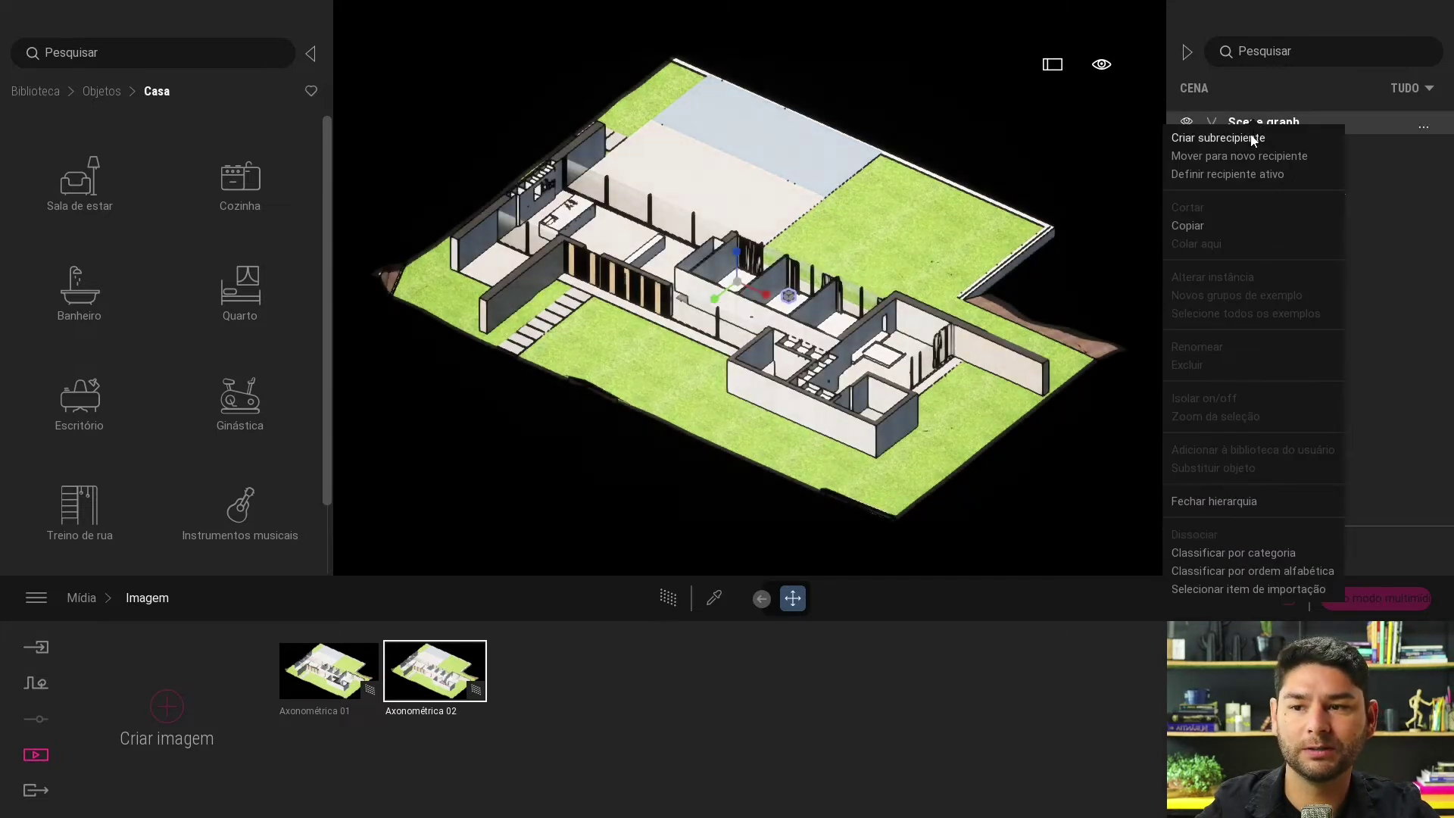
pyautogui.click(1252, 135)
pyautogui.write('PROJET')
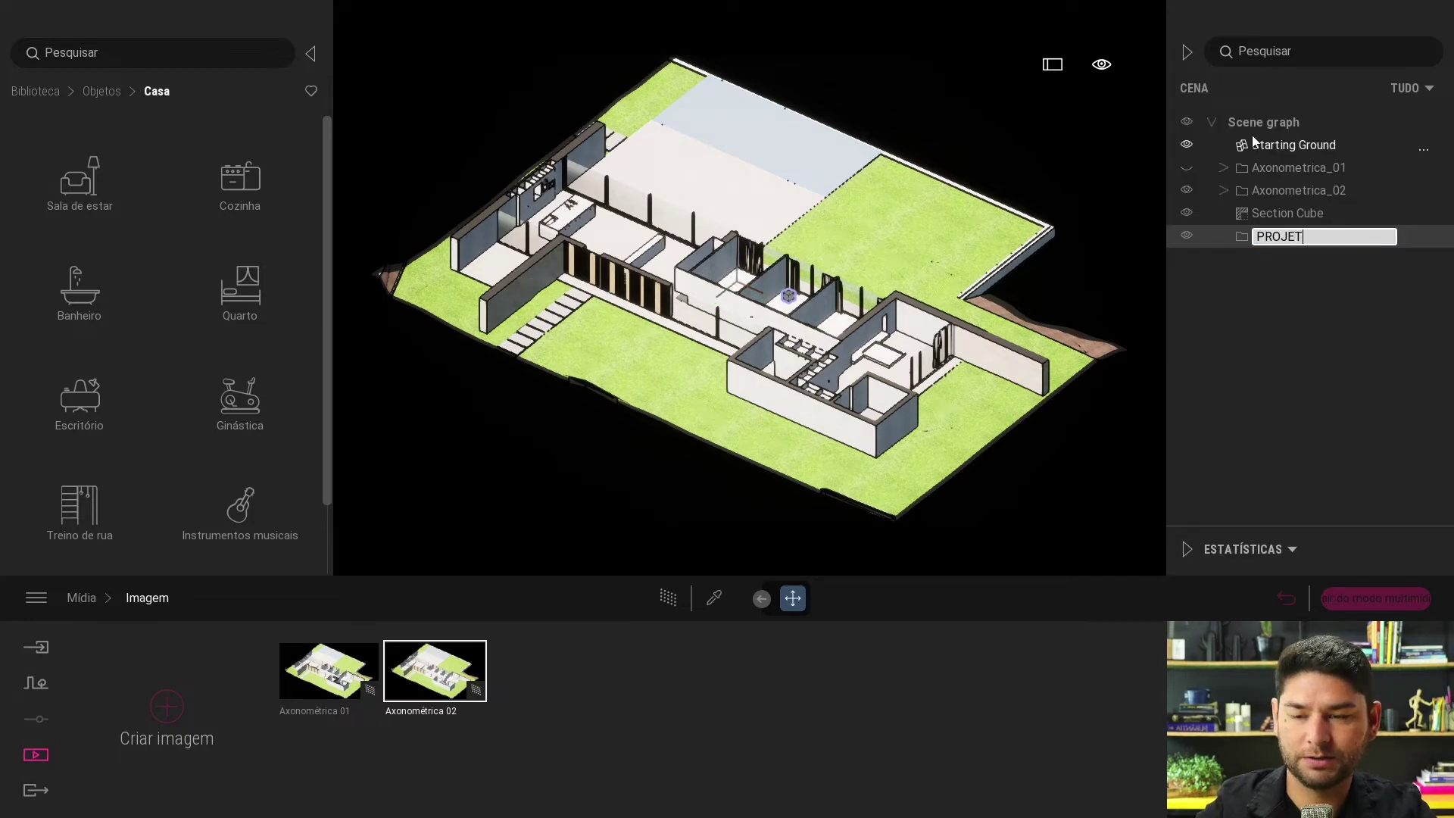
pyautogui.write('O')
pyautogui.press('Return')
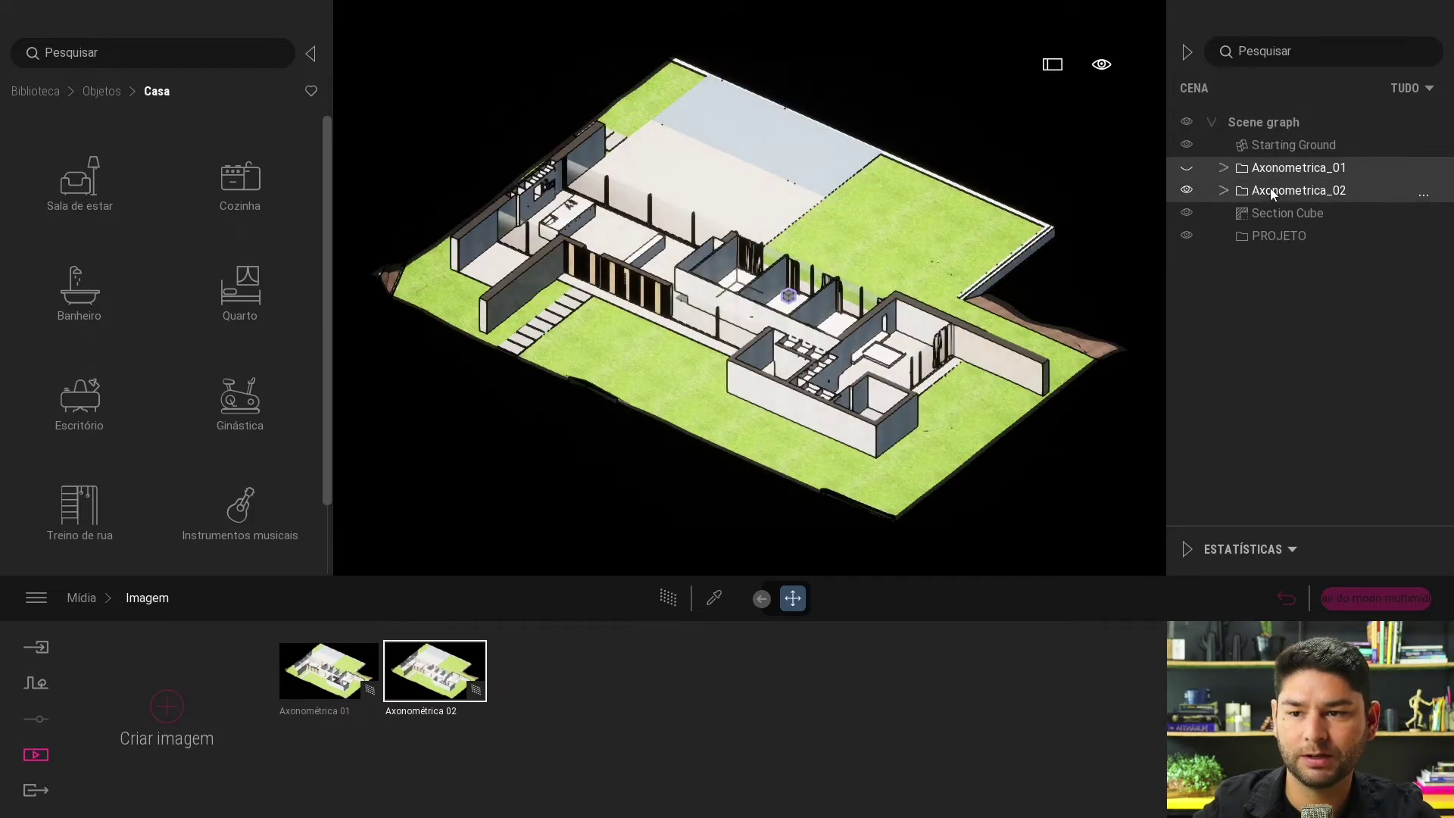
pyautogui.moveTo(1273, 189); pyautogui.dragTo(1274, 235)
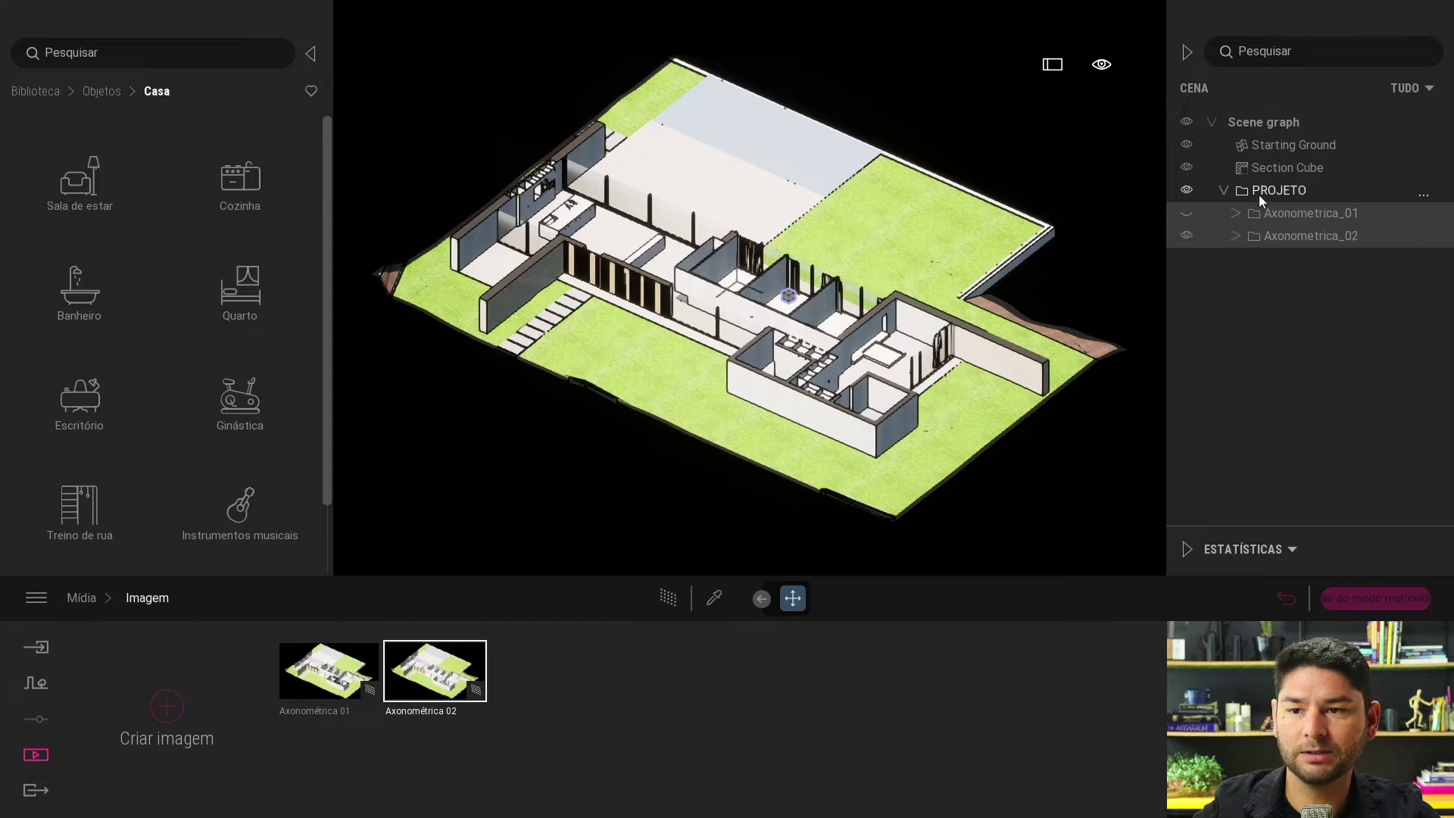
# Step: Add VEGETAÇÃO and AMBIENTAÇÃO folders to the scene graph and exit media mode
pyautogui.rightClick(1268, 126)
pyautogui.click(1261, 145)
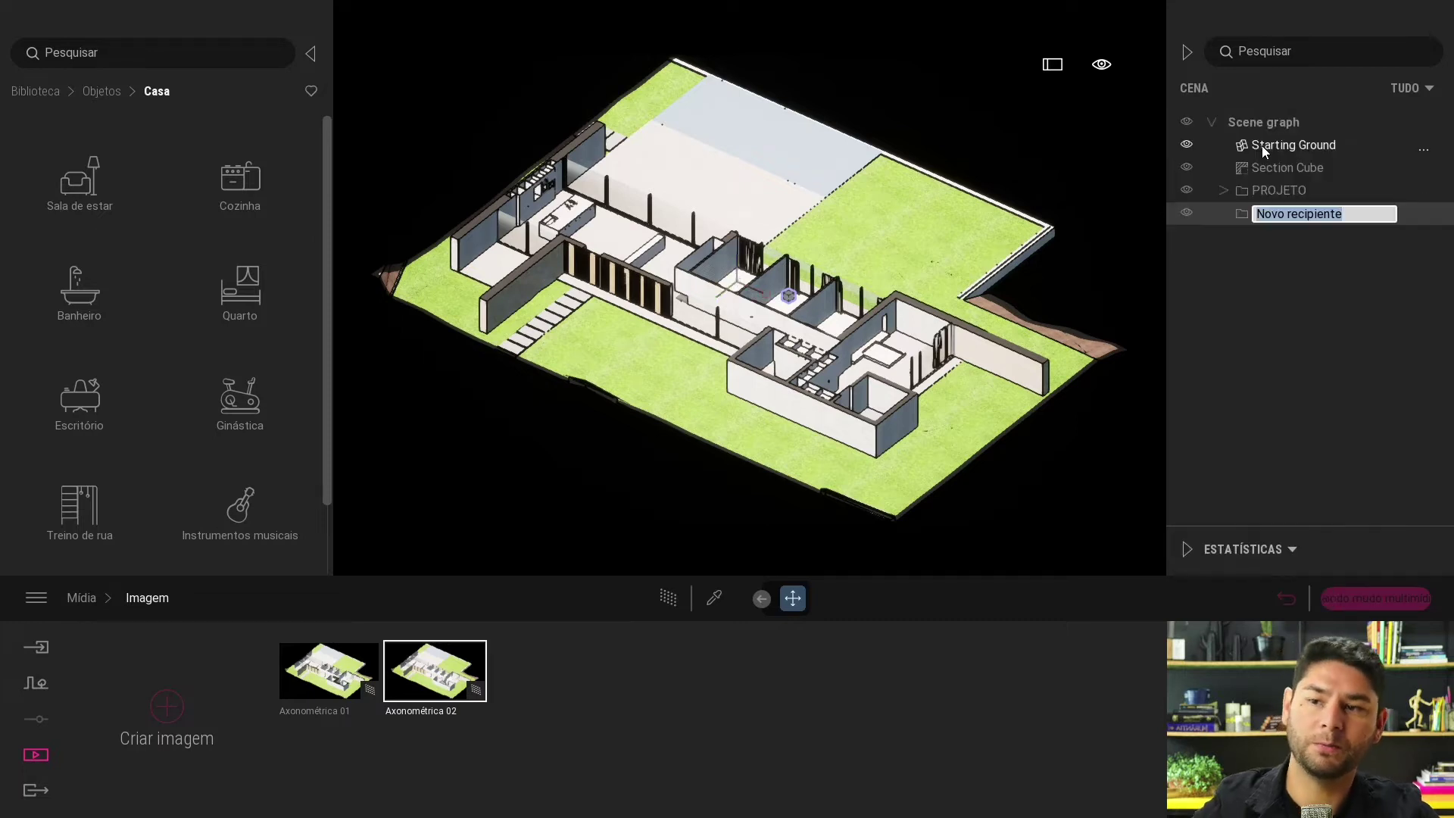
pyautogui.write('V')
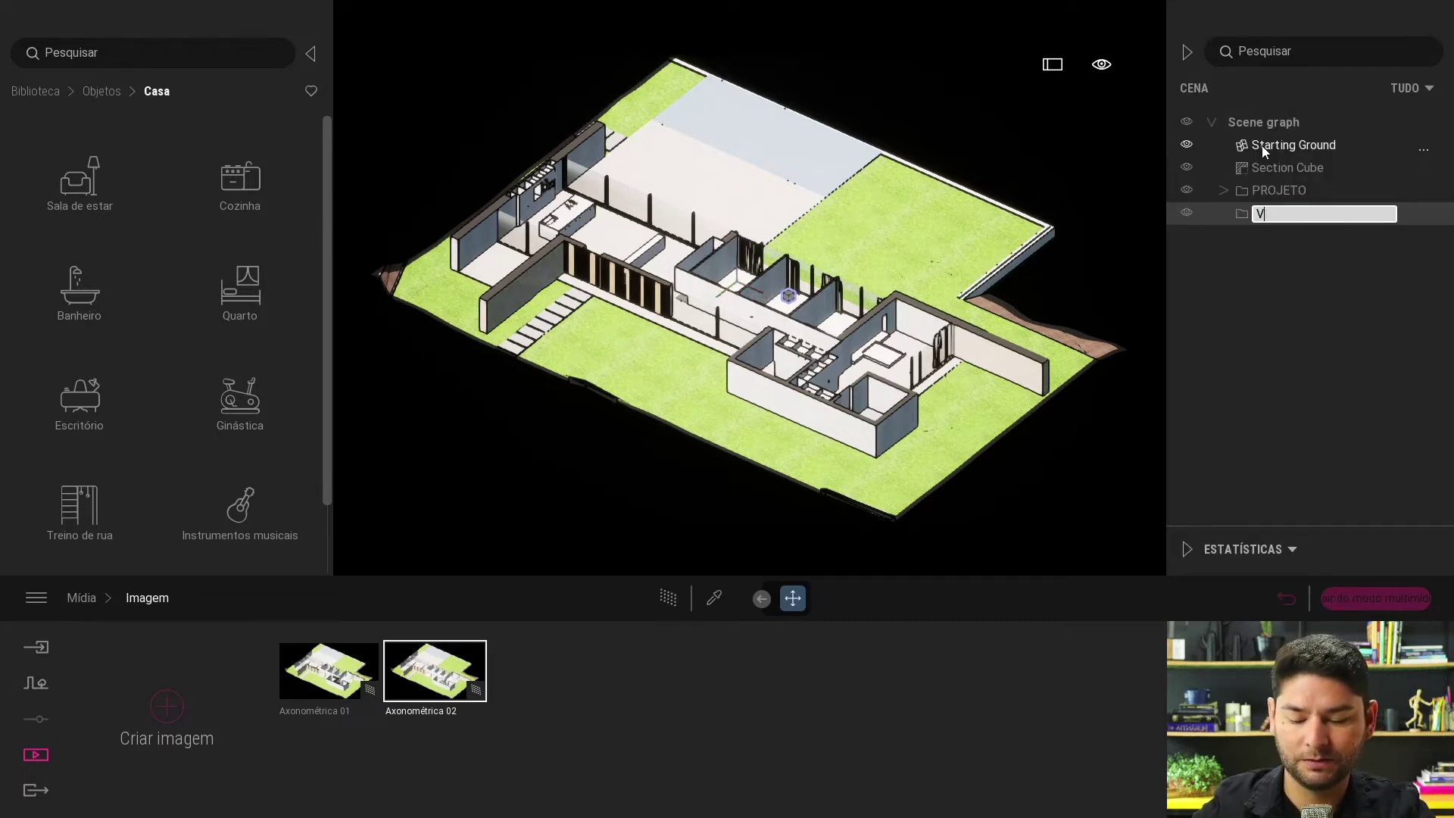
pyautogui.write('EGETAÇÃO')
pyautogui.press('Return')
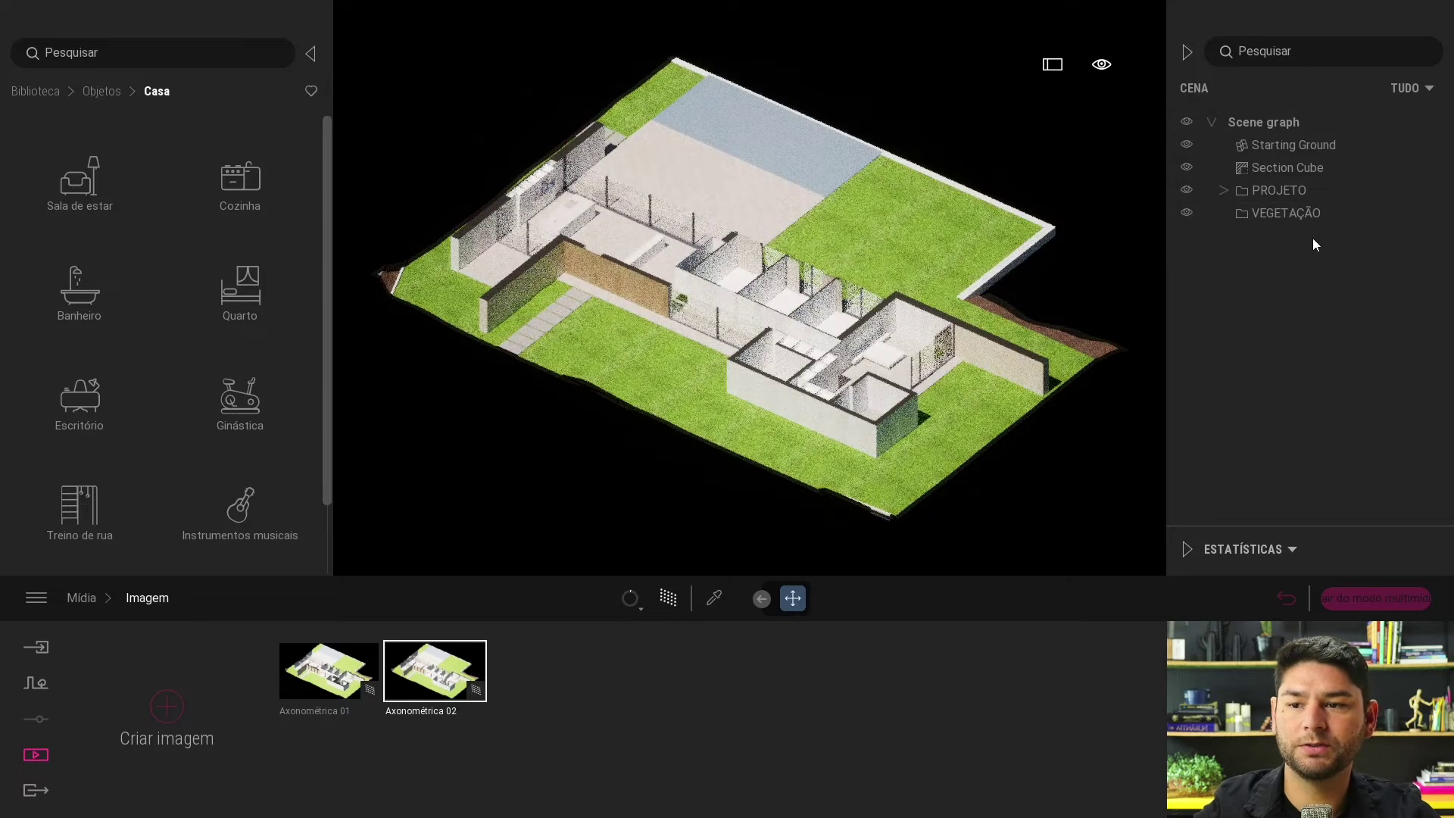
pyautogui.rightClick(1278, 123)
pyautogui.click(1283, 145)
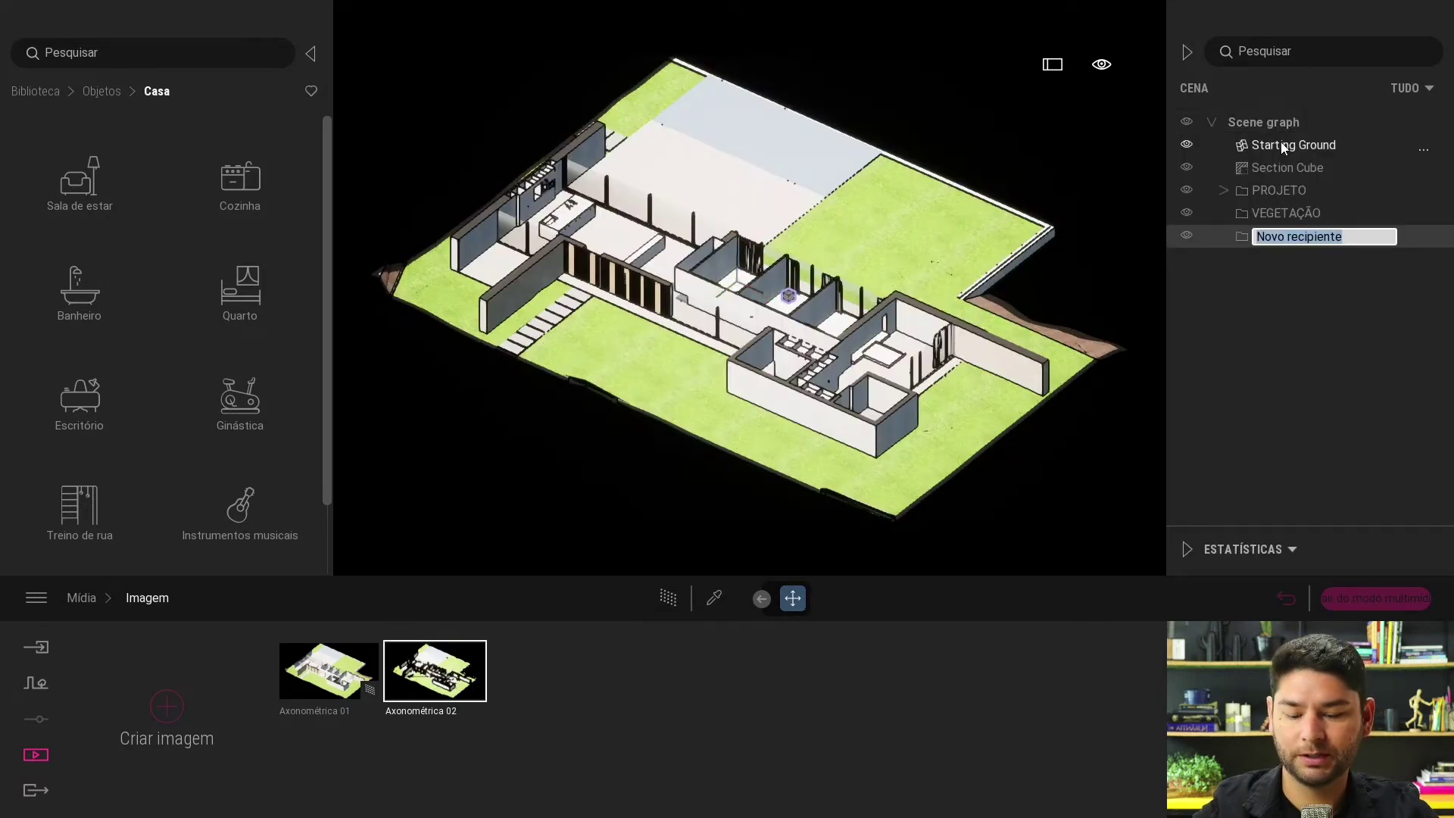
pyautogui.write('AMBIENTAÇÃO')
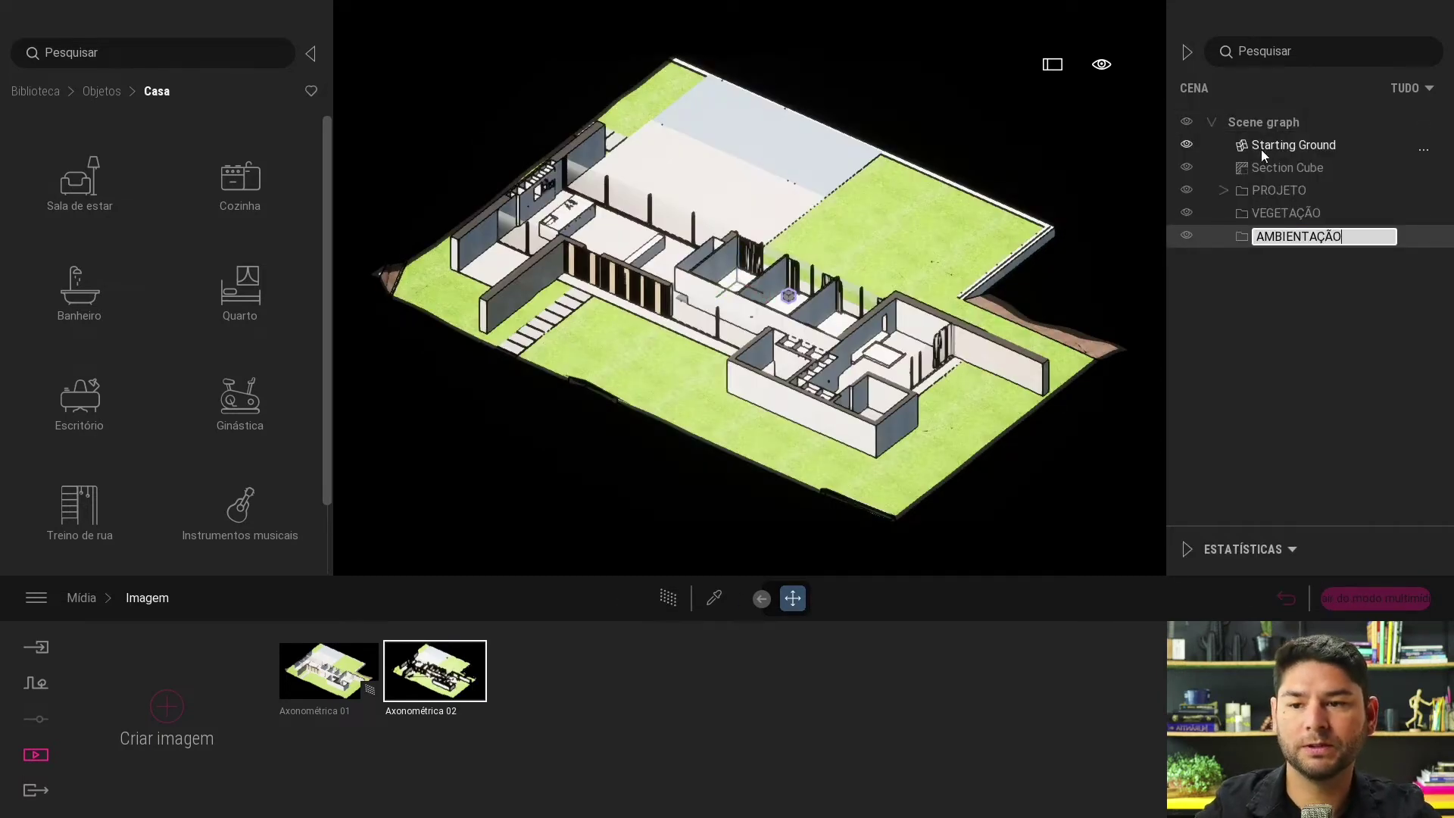
pyautogui.press('Return')
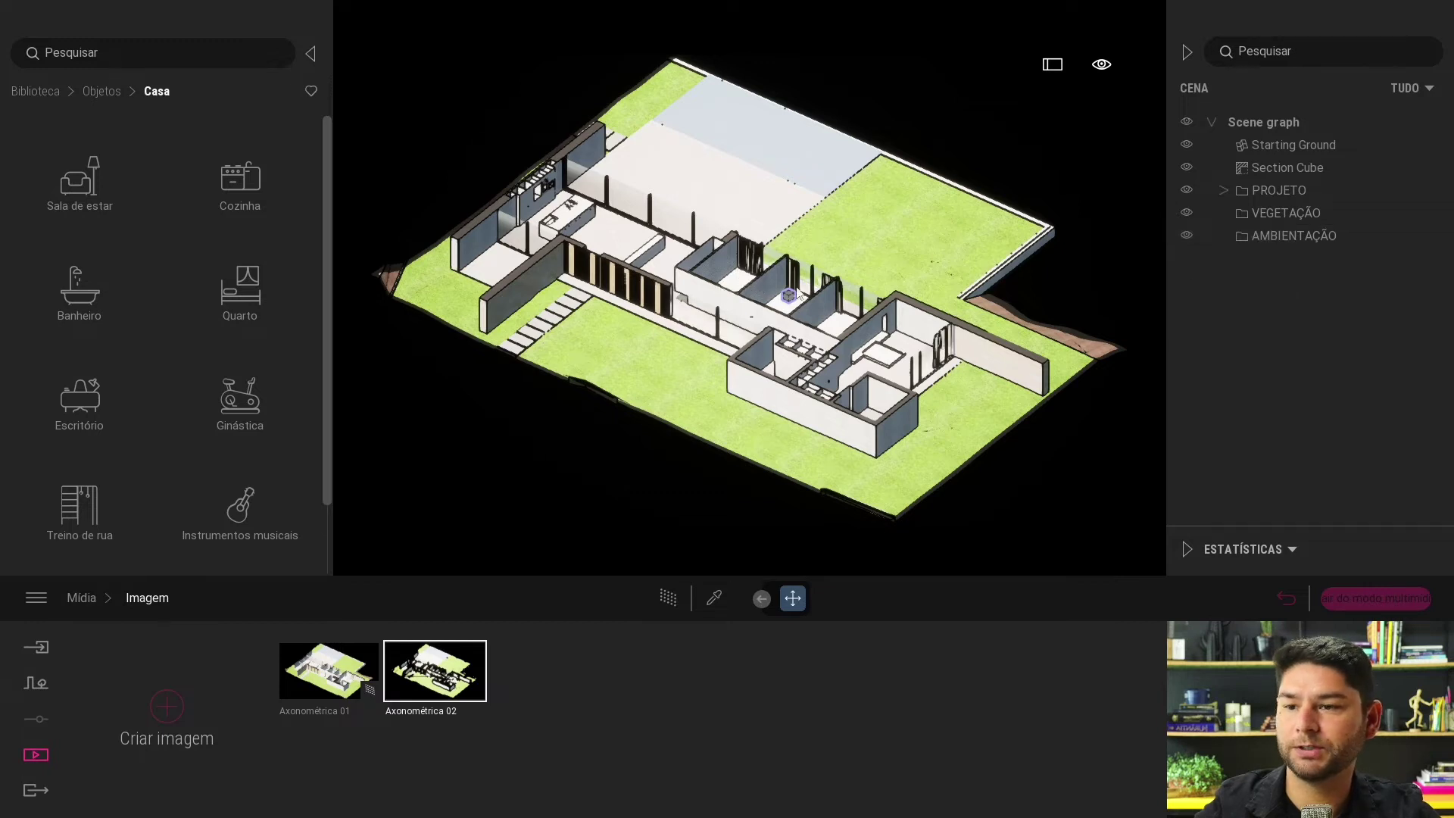
pyautogui.click(1352, 595)
pyautogui.moveTo(1101, 64)
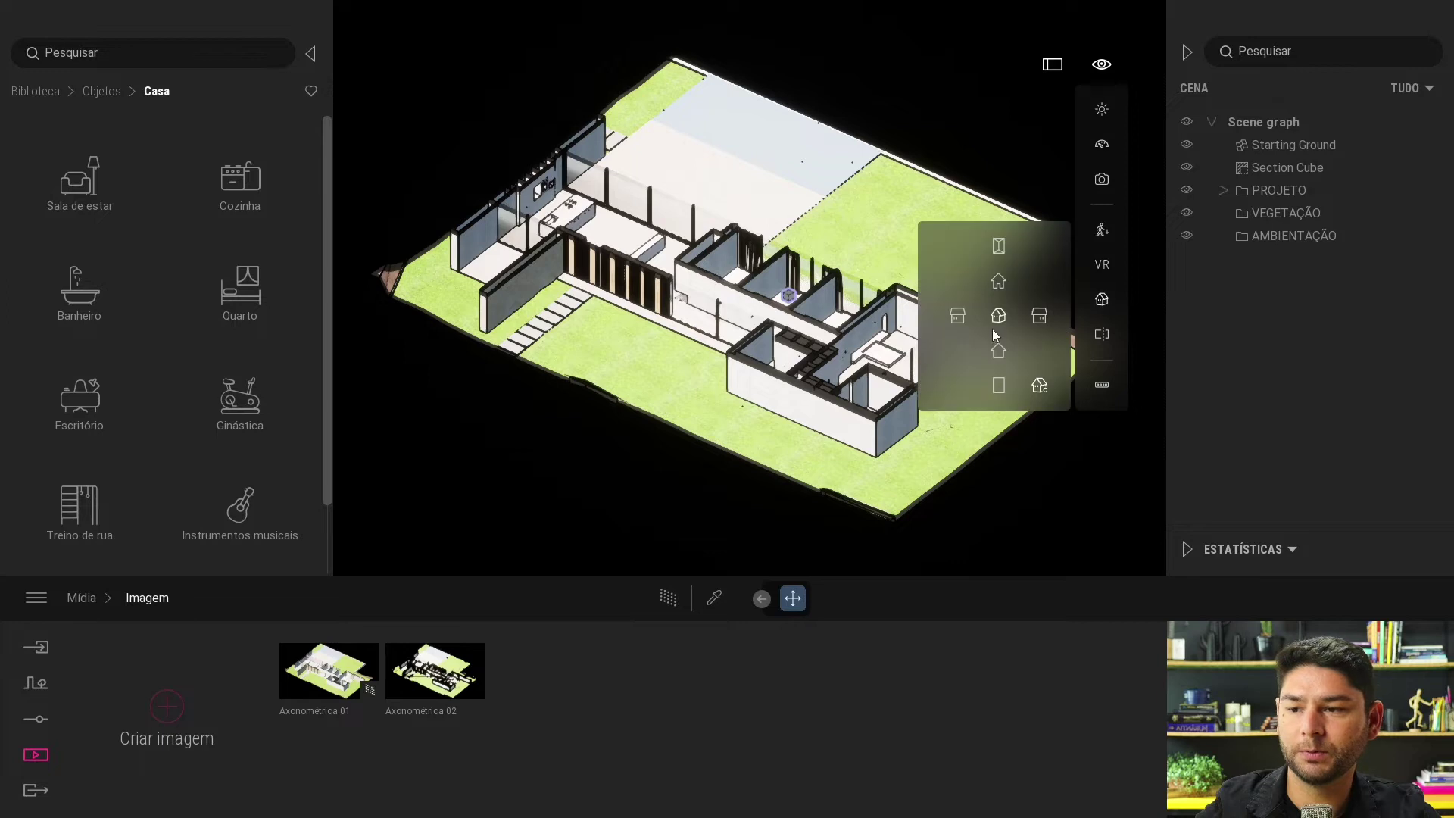
# Step: Switch to perspective, hide the Section Cube, and add an active GRAMA sub-folder in VEGETAÇÃO
pyautogui.click(994, 327)
pyautogui.moveTo(1293, 234)
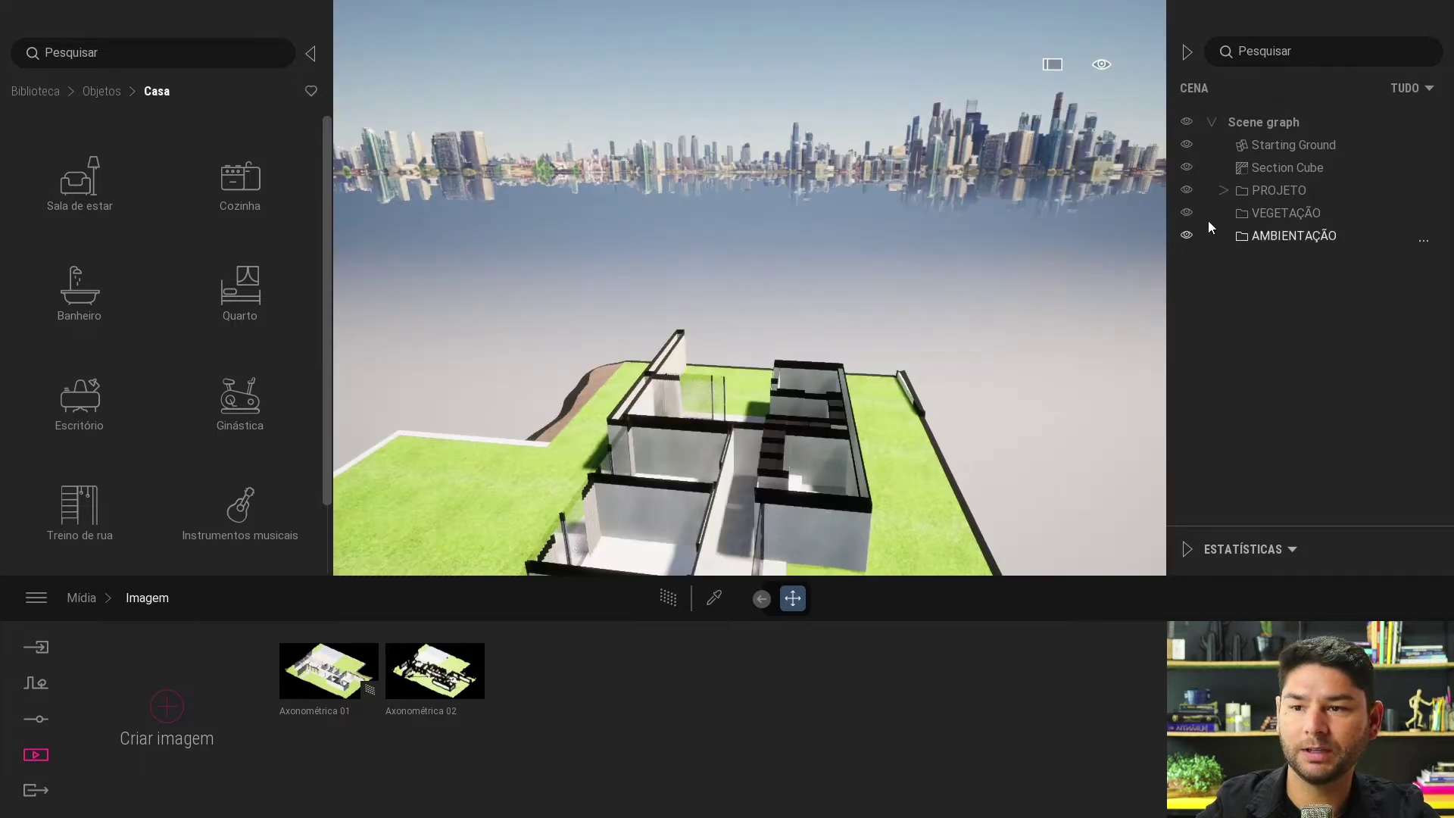
pyautogui.click(1187, 167)
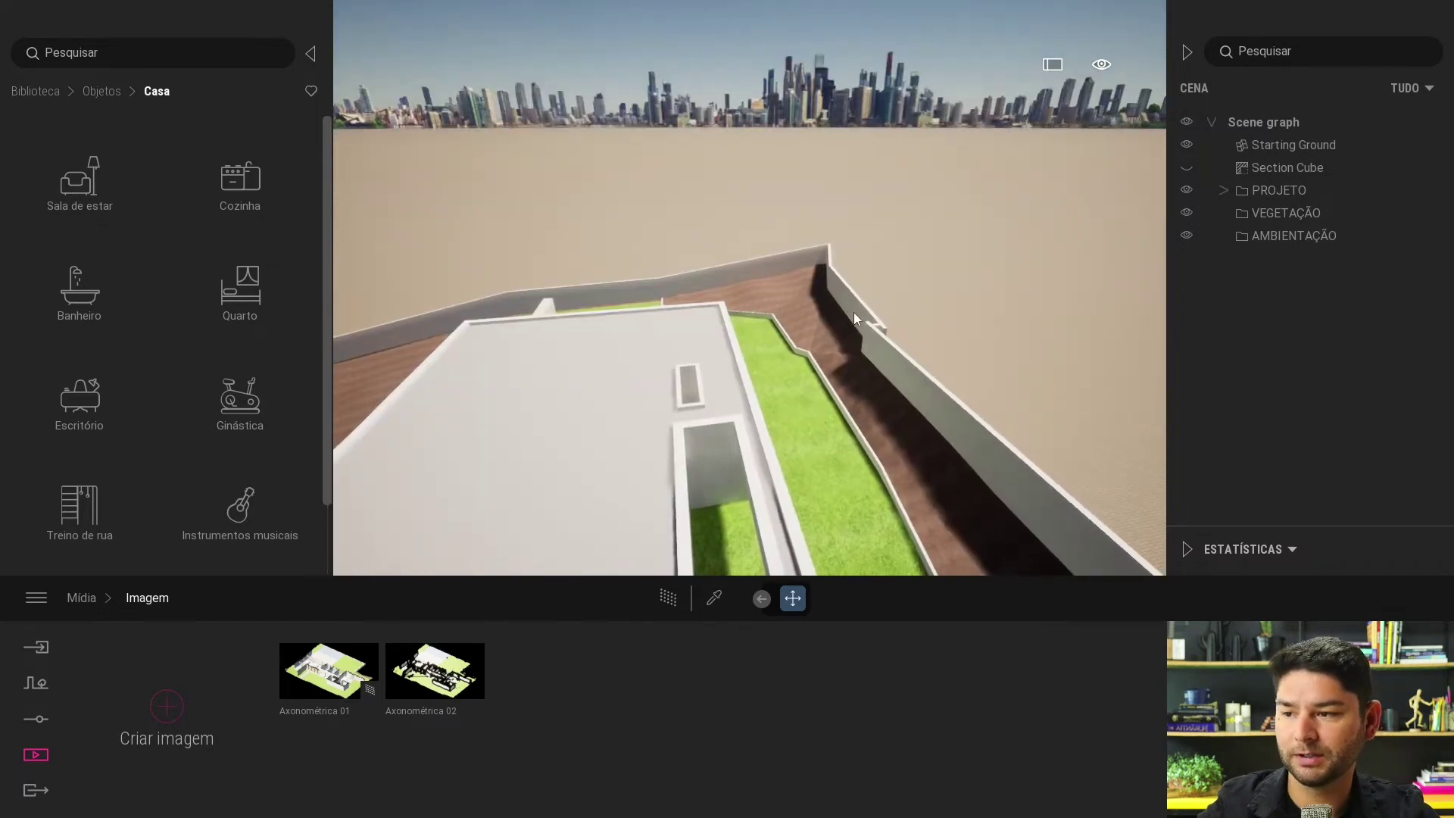
pyautogui.rightClick(1285, 215)
pyautogui.click(1280, 234)
pyautogui.write('GRAMA')
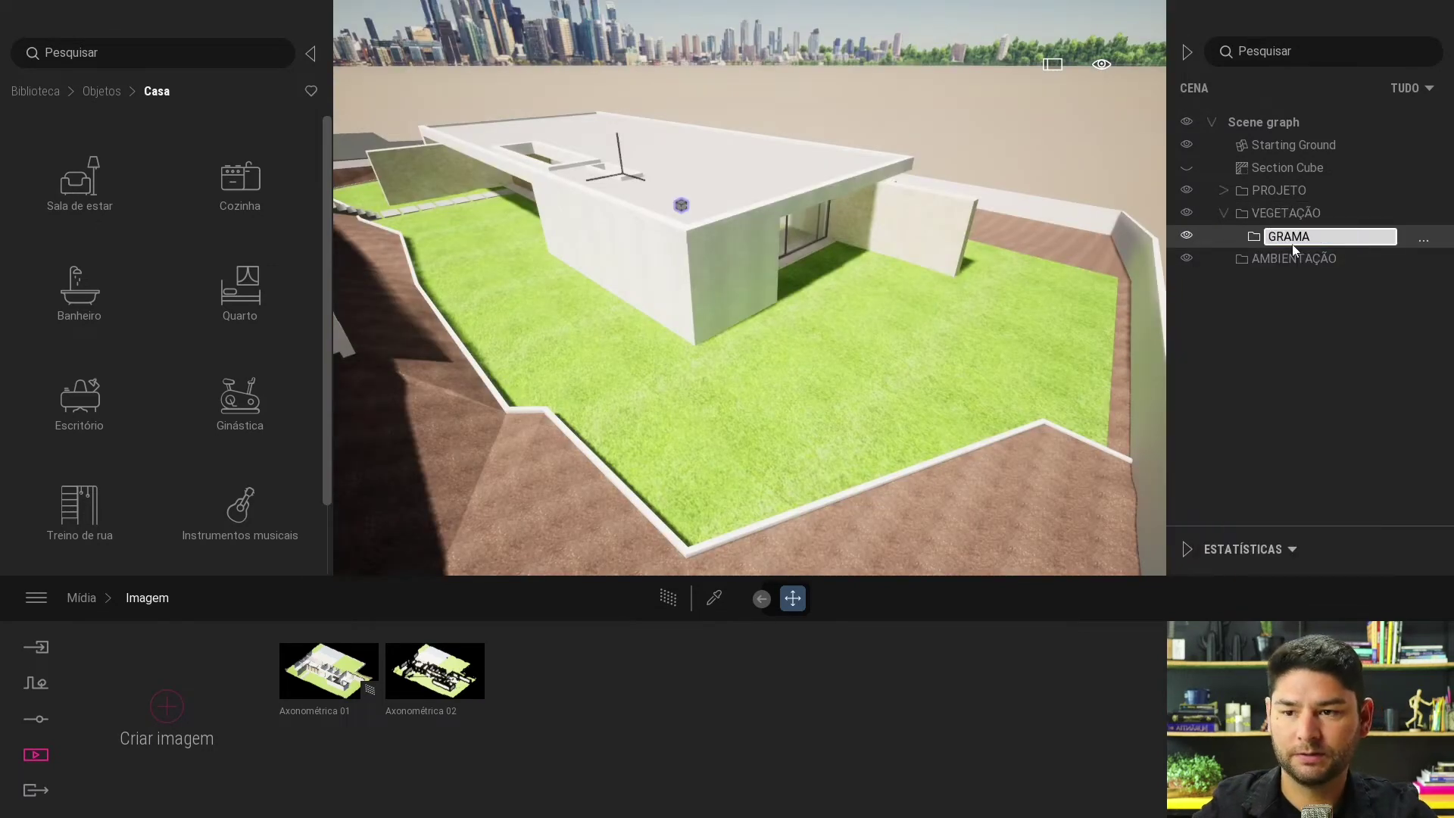
pyautogui.rightClick(1306, 238)
pyautogui.click(1283, 290)
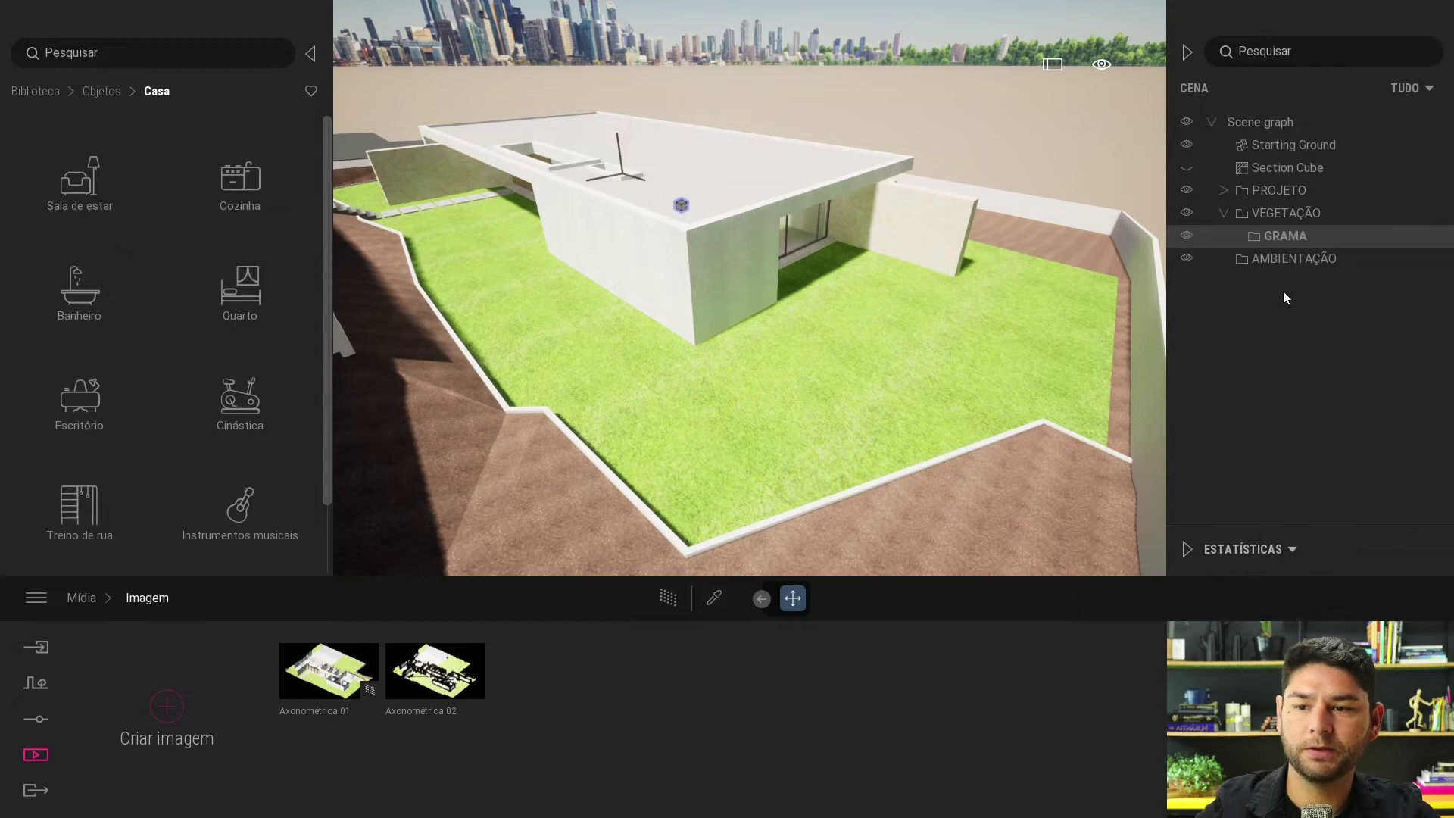
# Step: Load three Lawn 01 grass models from Grama e flores into Dispersar vegetação
pyautogui.click(36, 684)
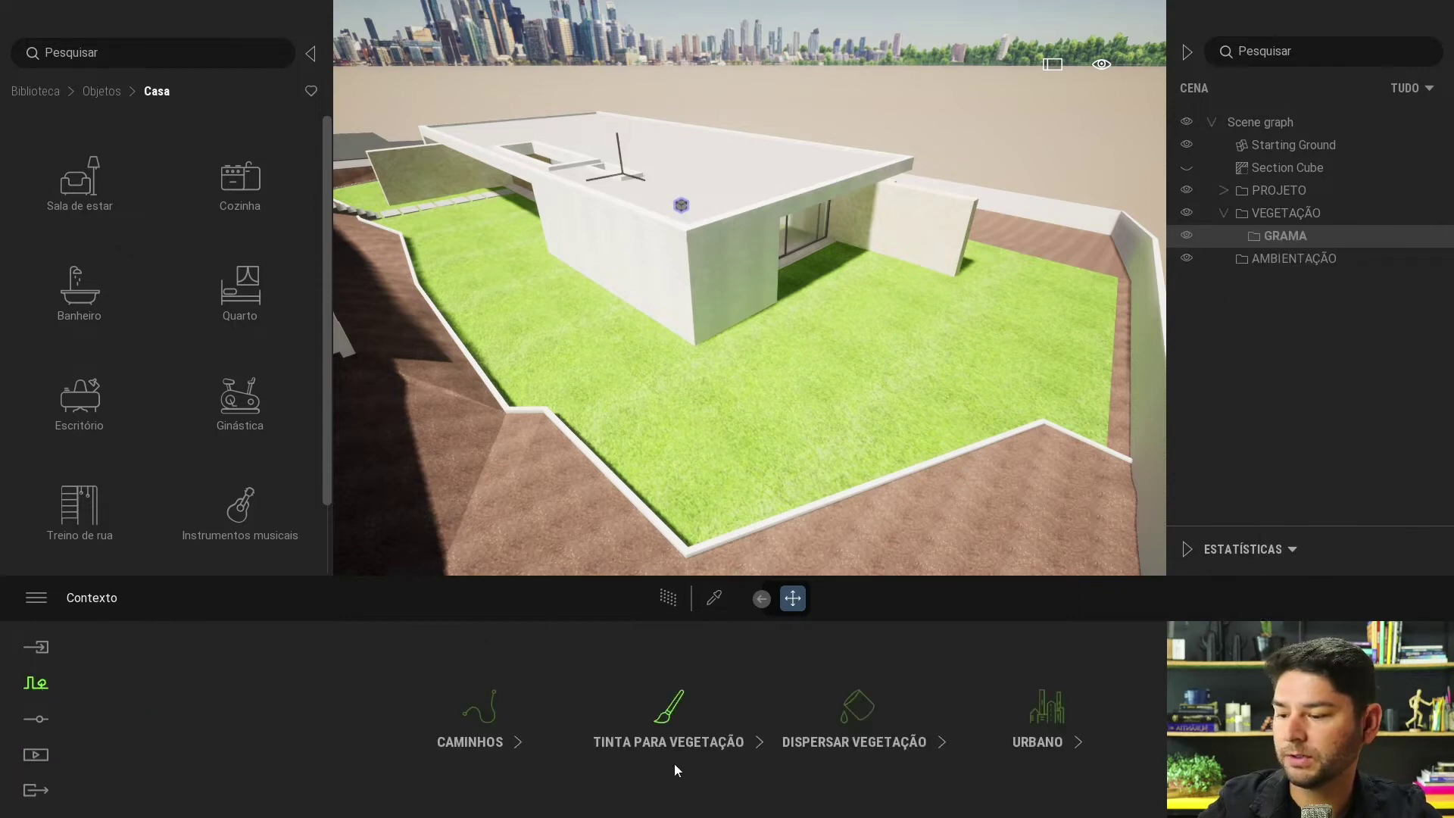
pyautogui.click(862, 707)
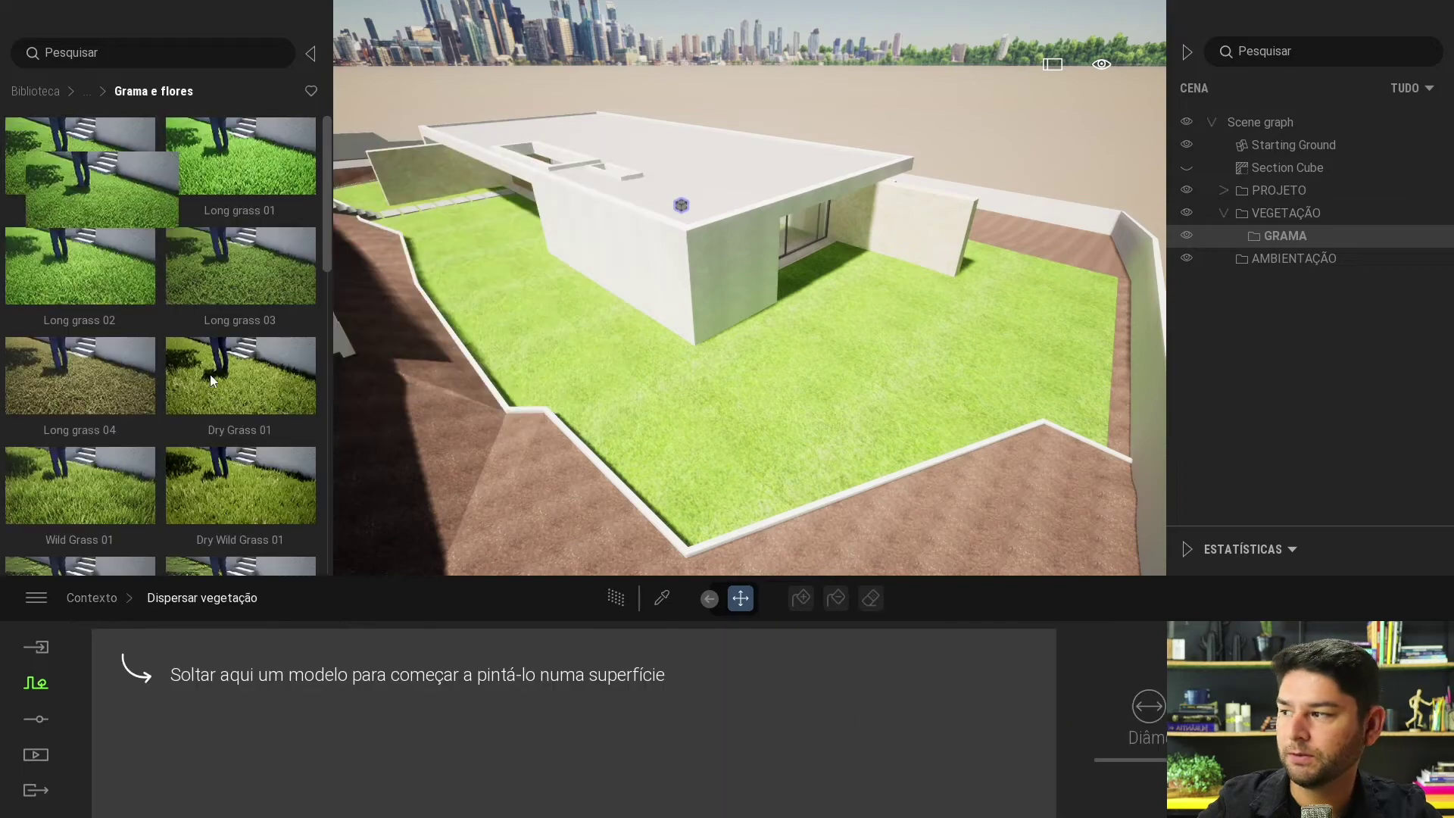
pyautogui.moveTo(80, 155); pyautogui.dragTo(190, 685)
pyautogui.moveTo(79, 121); pyautogui.dragTo(346, 686)
pyautogui.scroll(1, 88, 175)
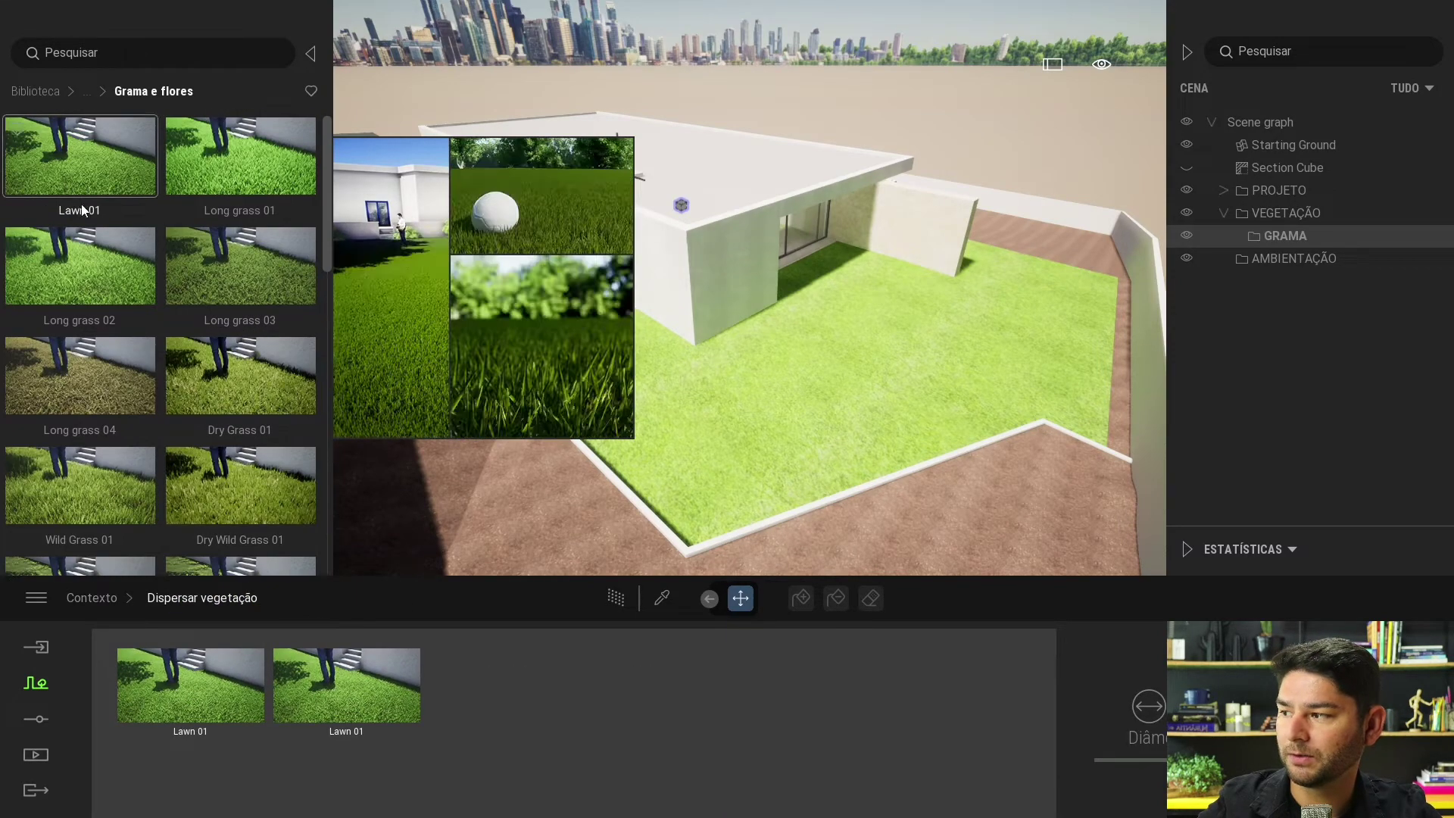
pyautogui.moveTo(80, 155); pyautogui.dragTo(502, 686)
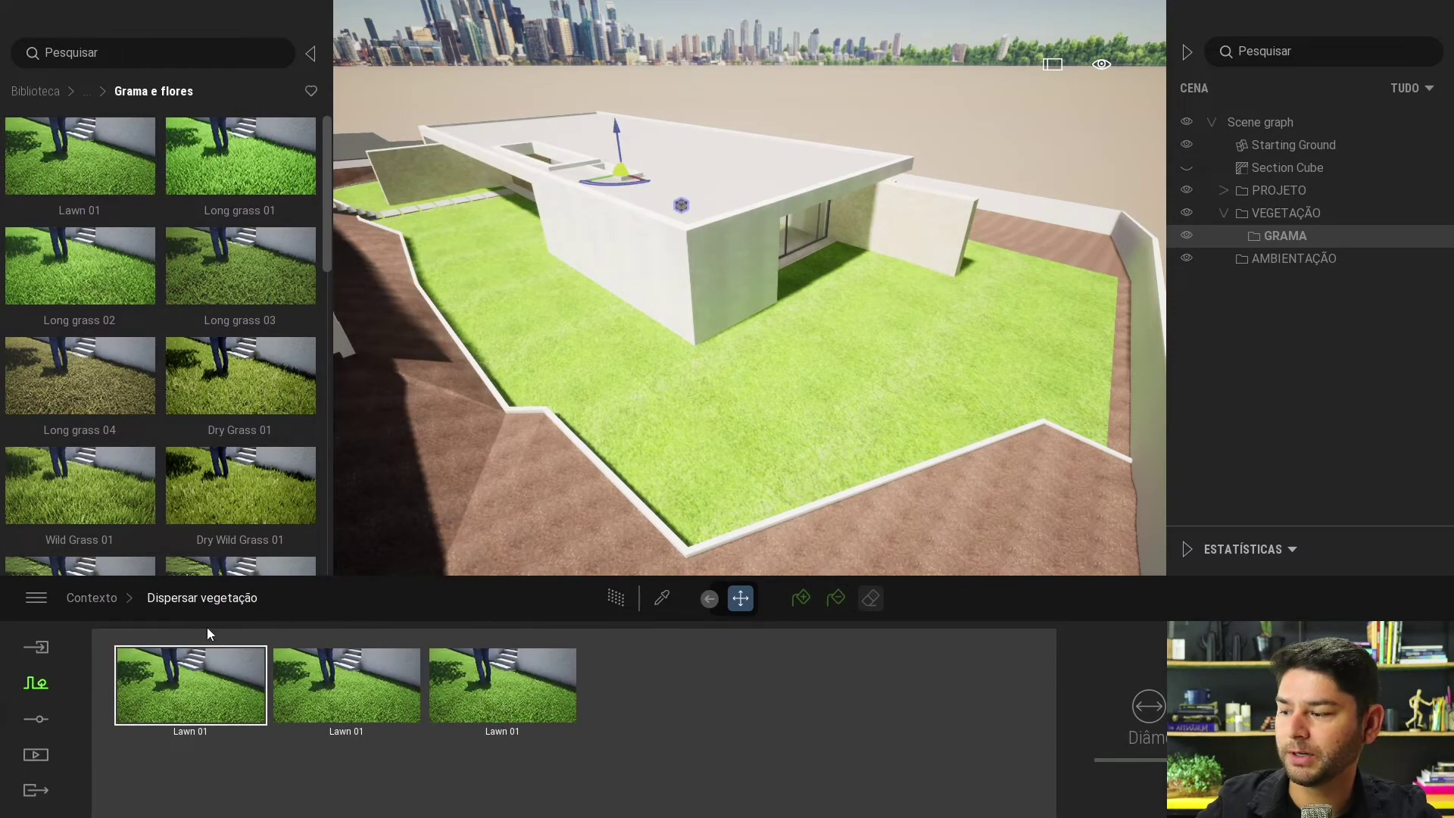
pyautogui.keyDown('shift'); pyautogui.click(502, 686); pyautogui.keyUp('shift')
# Step: Scatter the Lawn 01 grass over the lawn beside the house as Vegetação dispersa 1
pyautogui.click(801, 604)
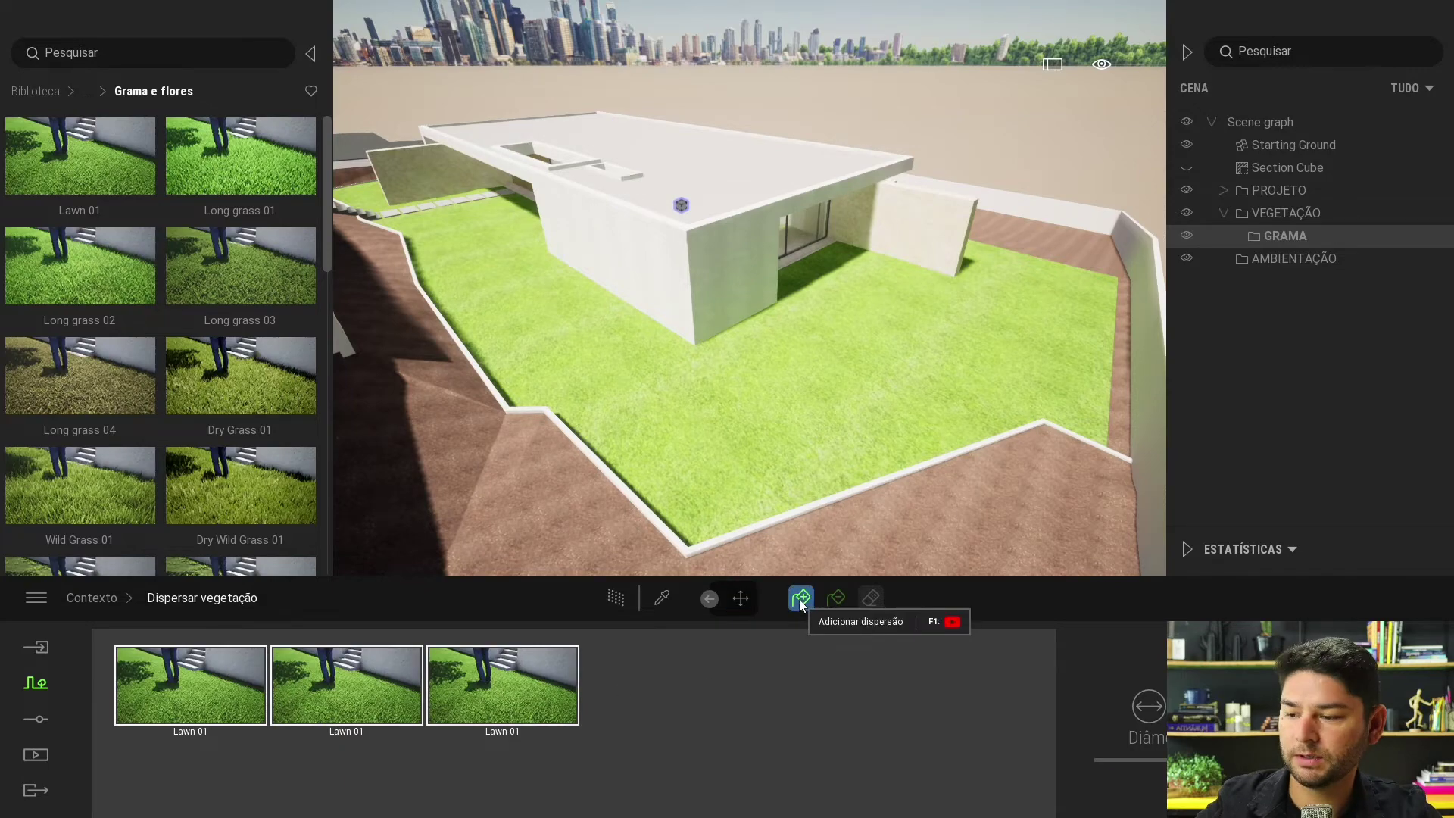
pyautogui.scroll(-3, 780, 371)
pyautogui.scroll(-3, 767, 292)
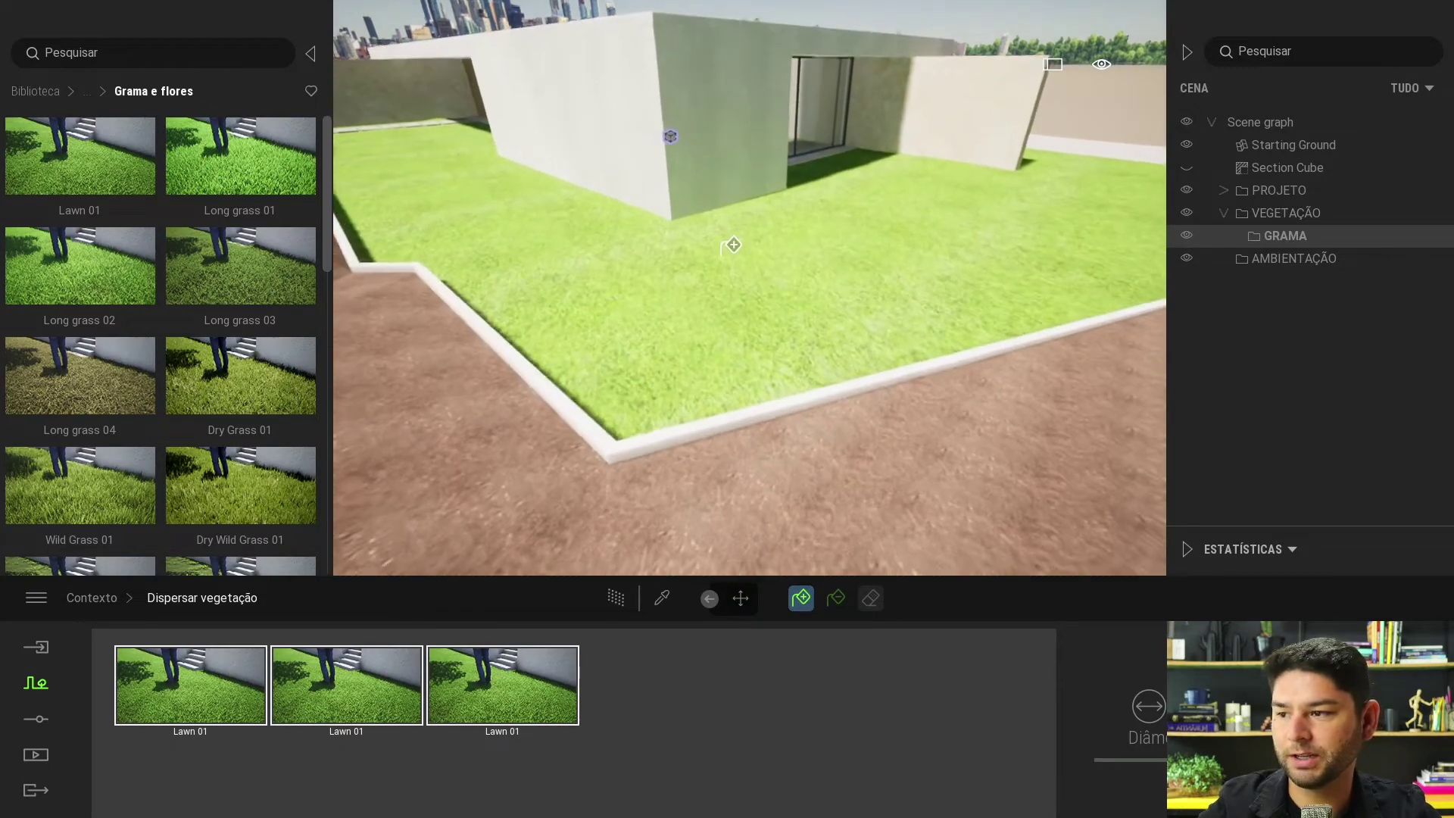
pyautogui.click(729, 238)
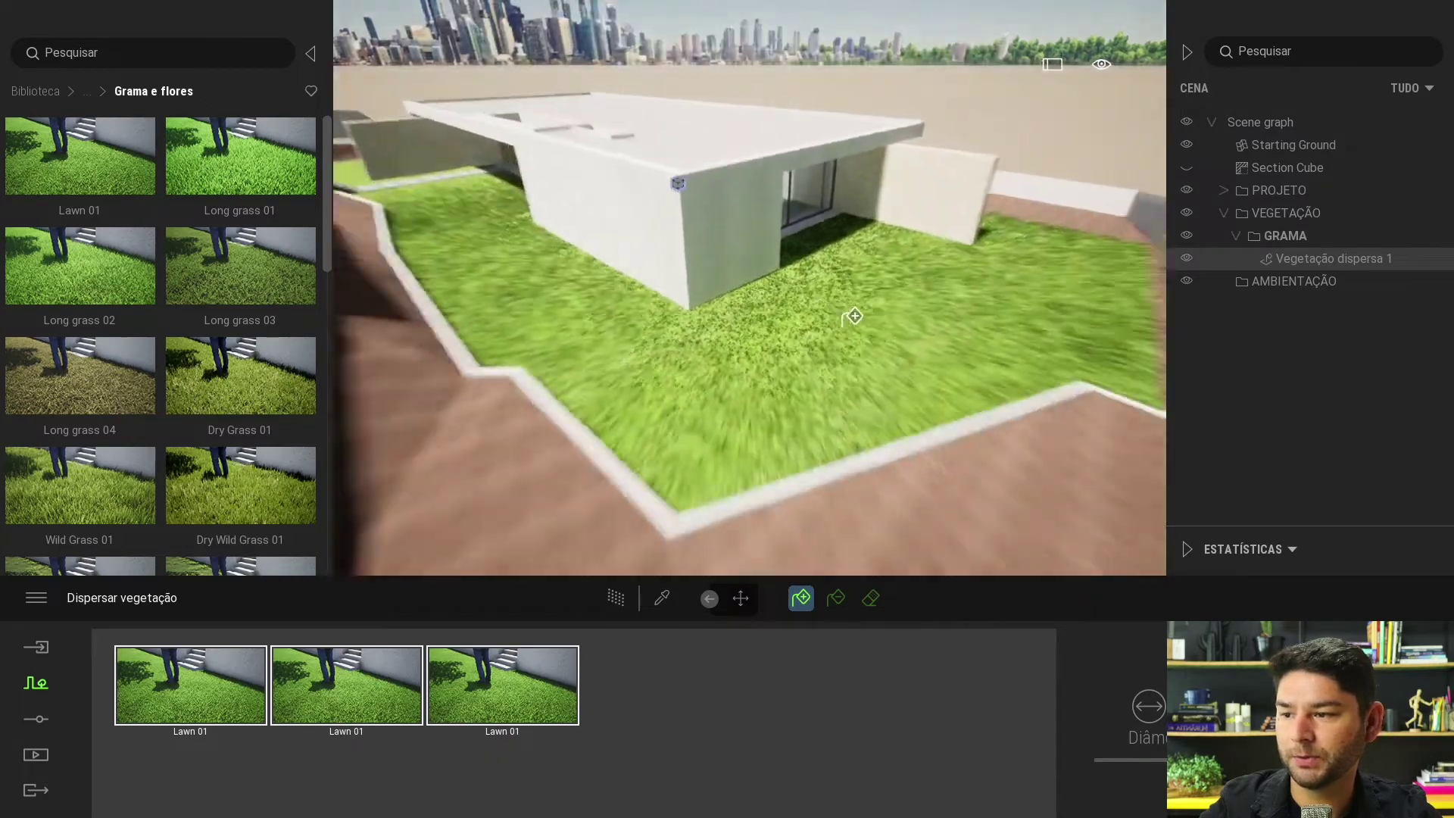
pyautogui.click(1232, 350)
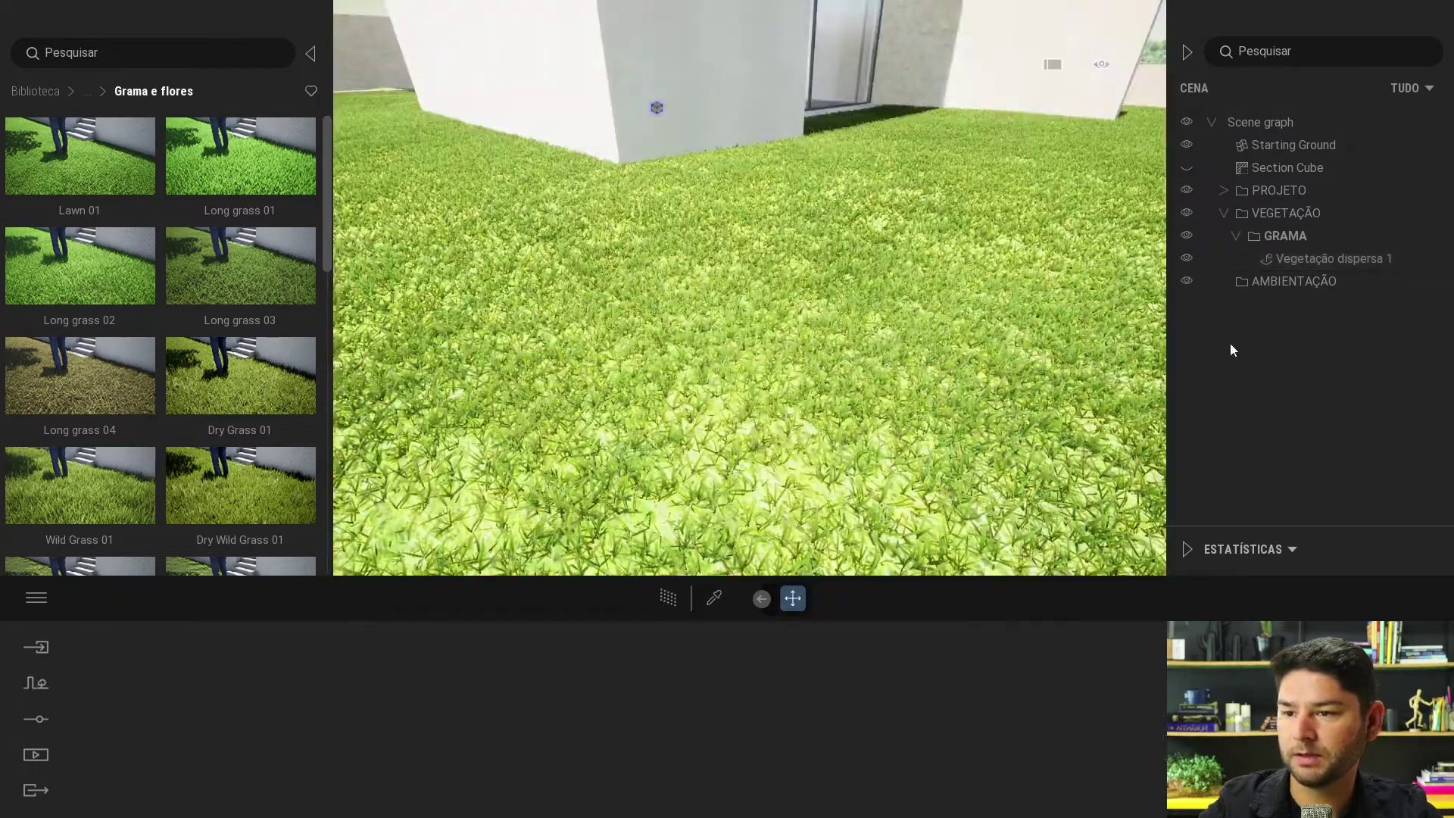
# Step: Return to the Axonométrica 02 view and render it with Path Tracer
pyautogui.click(35, 683)
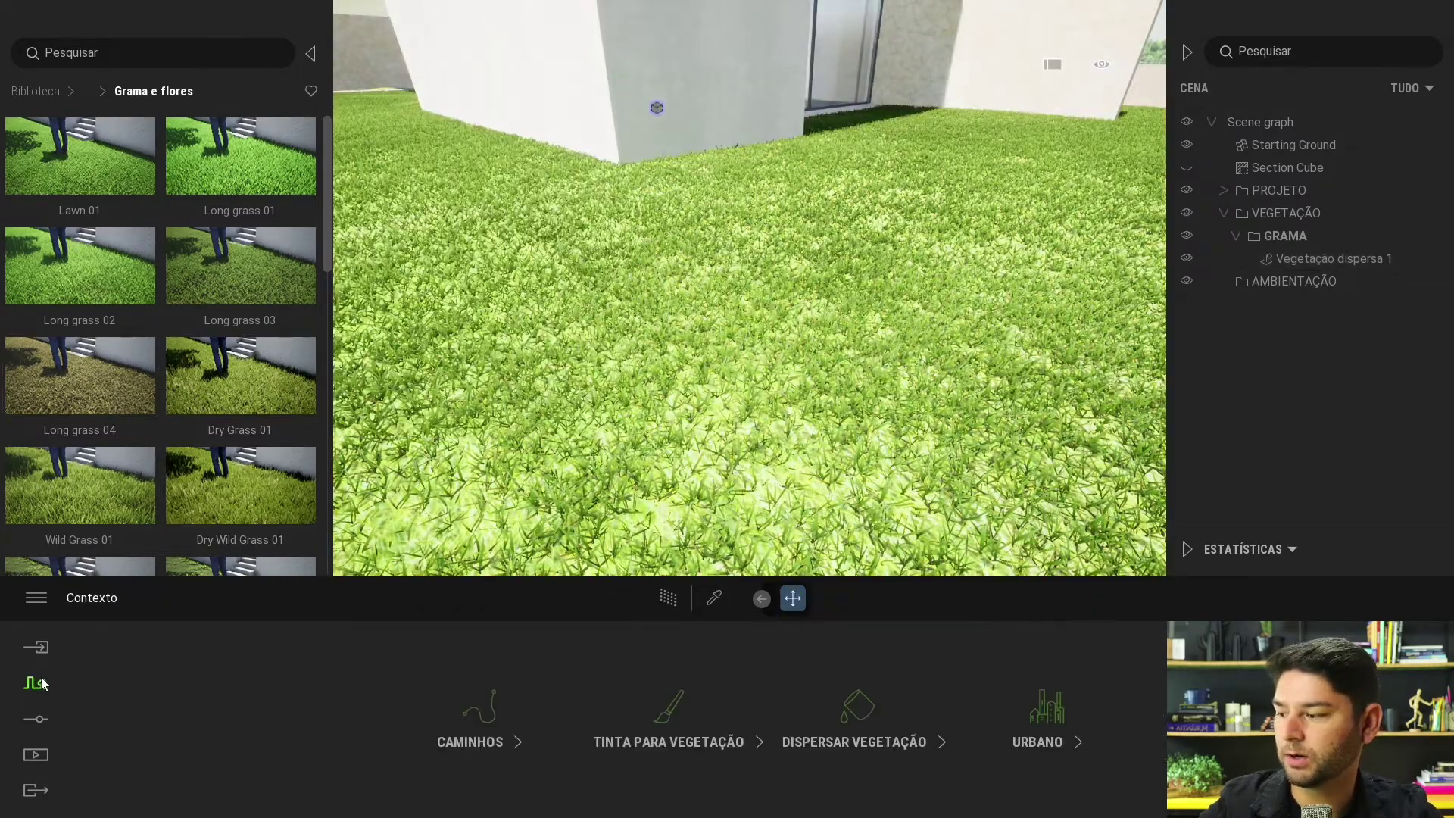
pyautogui.click(679, 710)
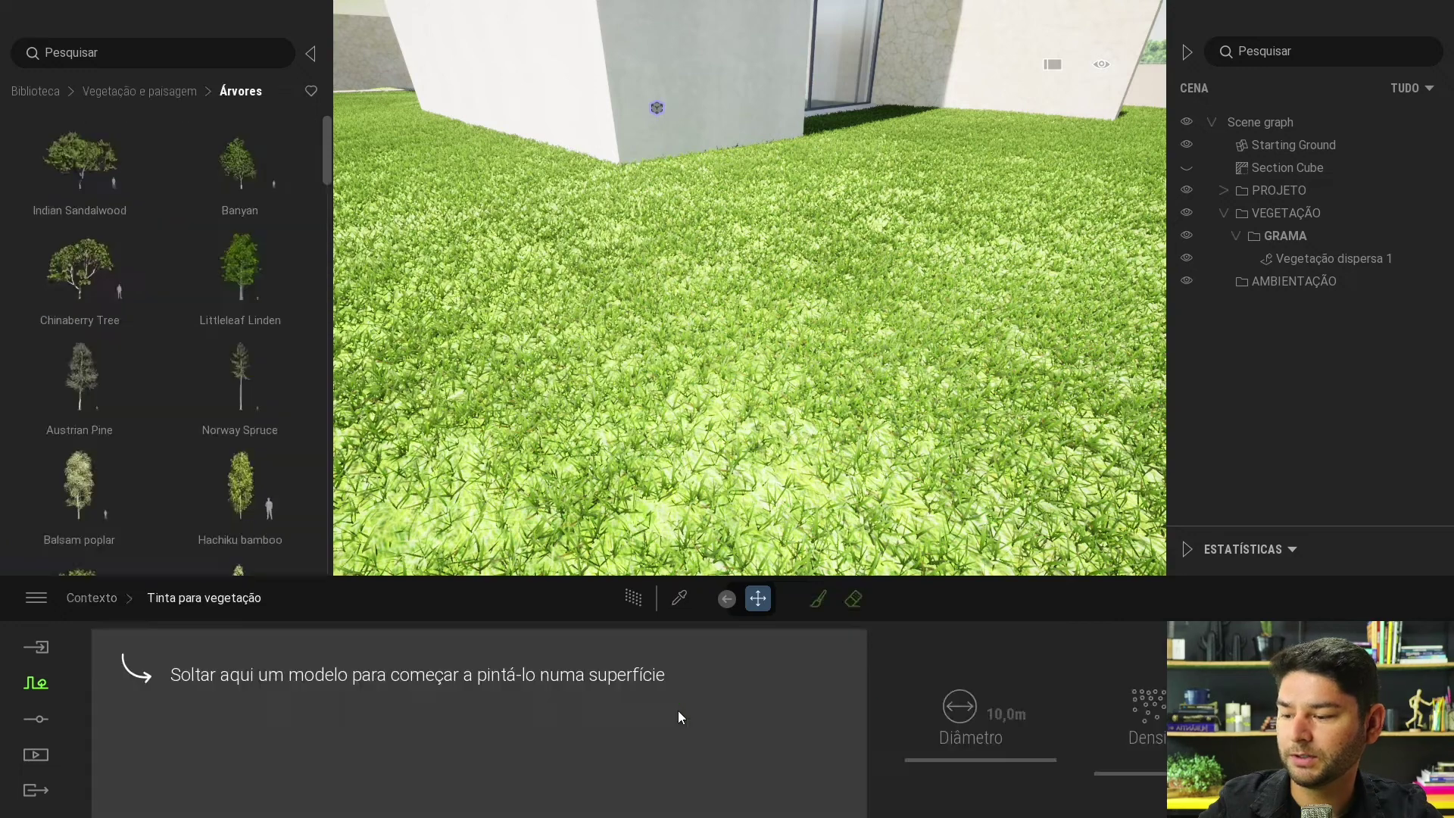
pyautogui.click(38, 758)
pyautogui.click(281, 720)
pyautogui.click(435, 670)
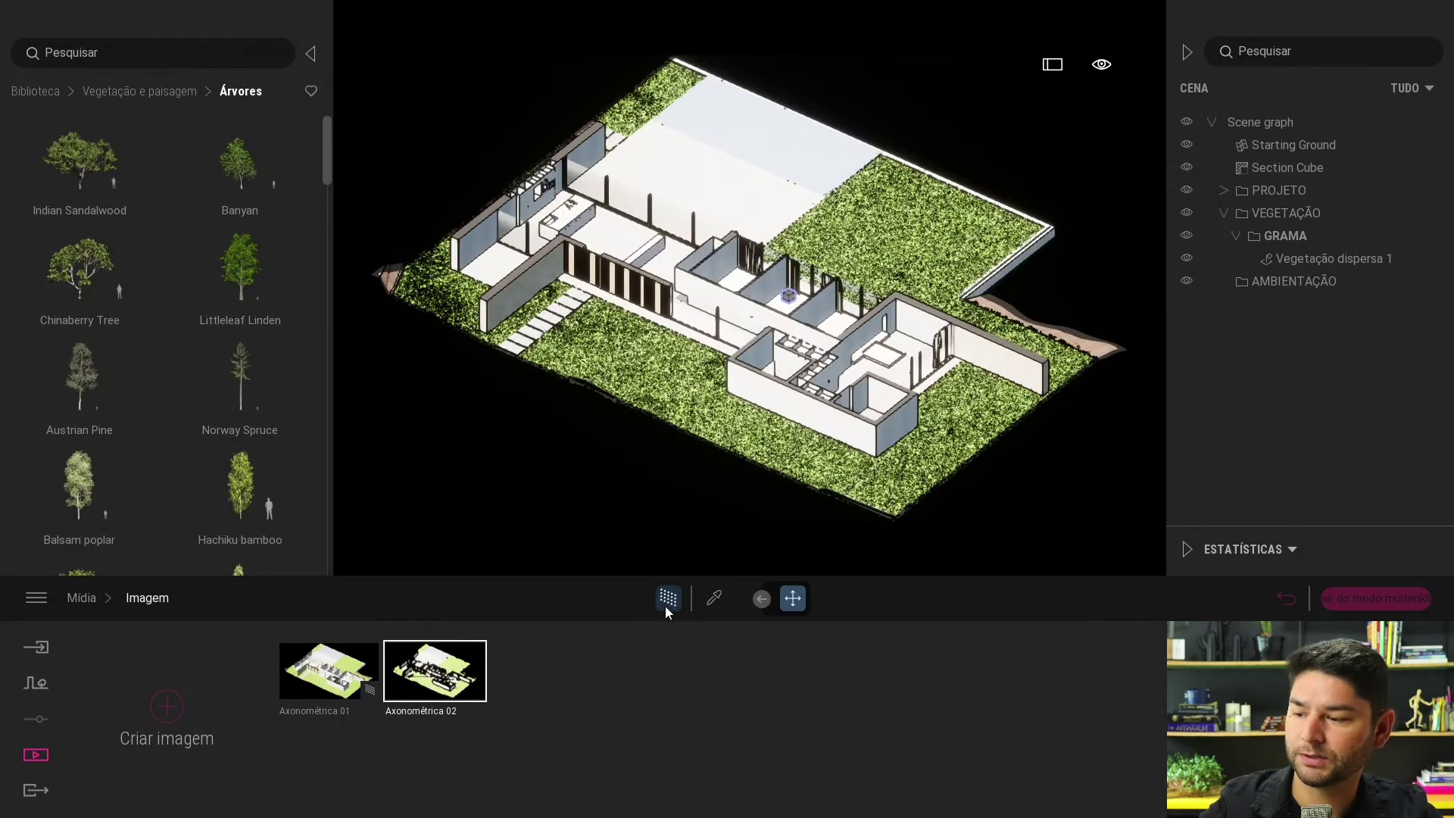
pyautogui.click(665, 606)
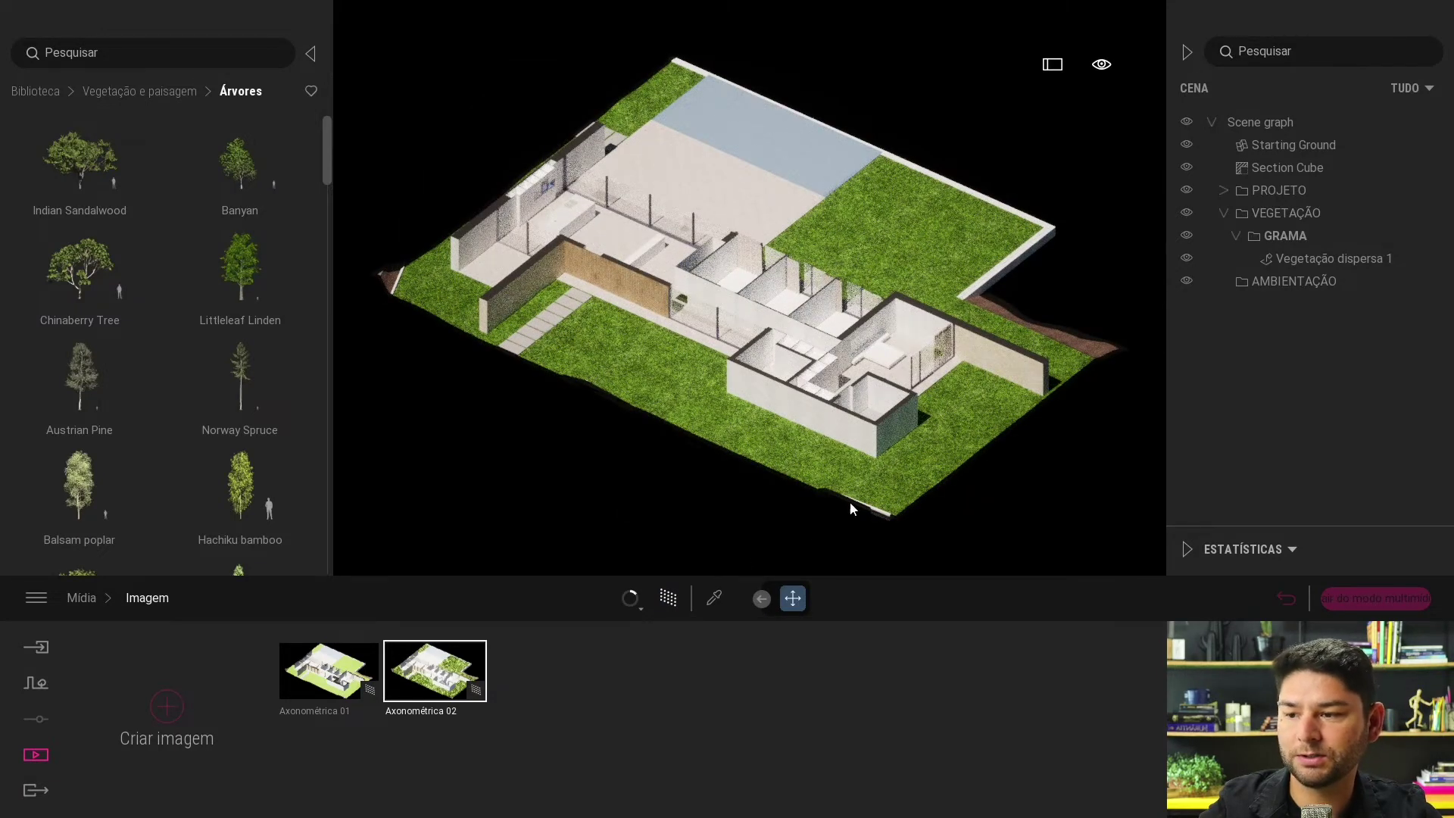
# Step: Hide Vegetação dispersa 1 and sample the brown Terra_-_Marrom_DS material from the terrain
pyautogui.click(1187, 258)
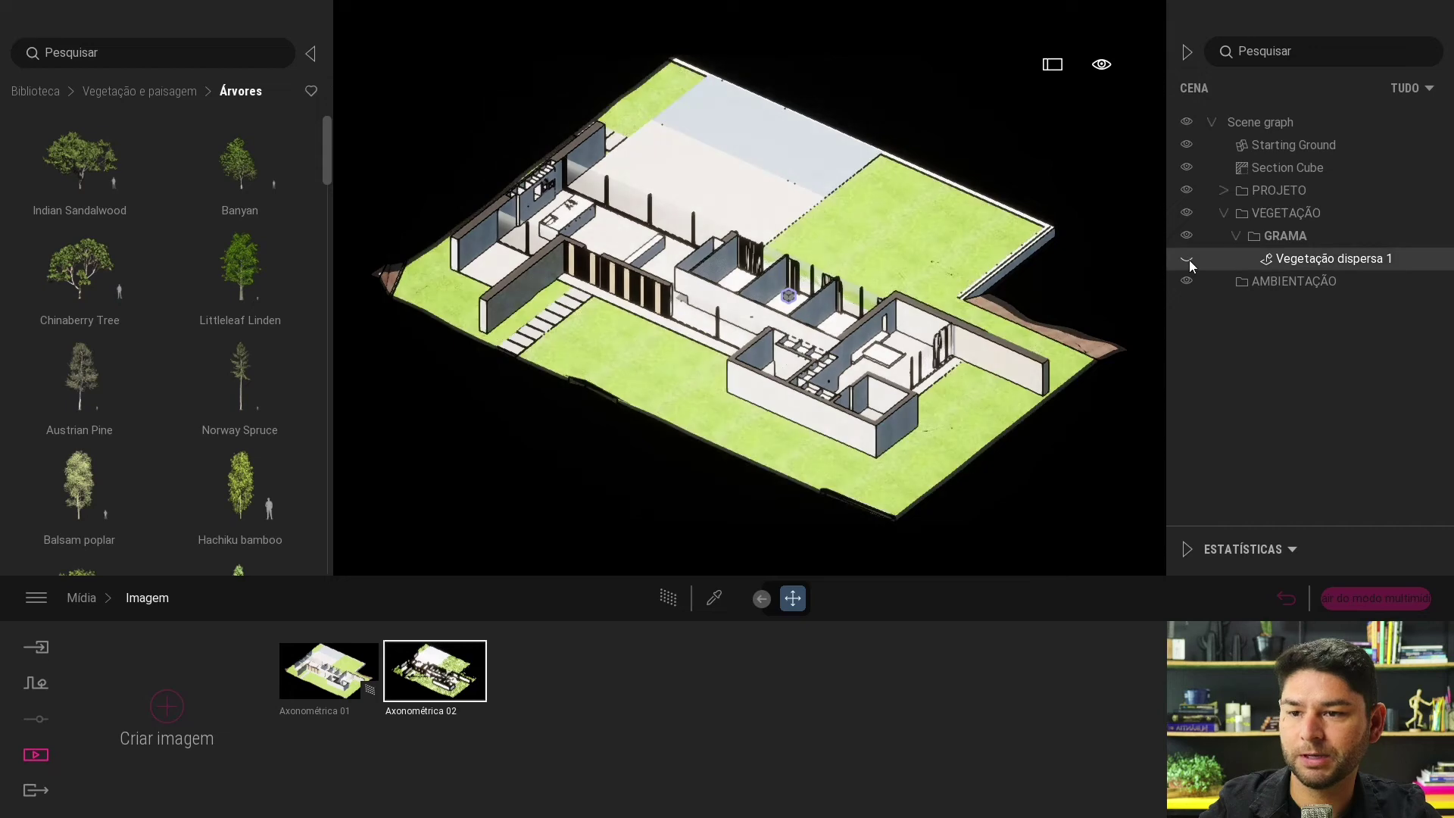
pyautogui.click(716, 598)
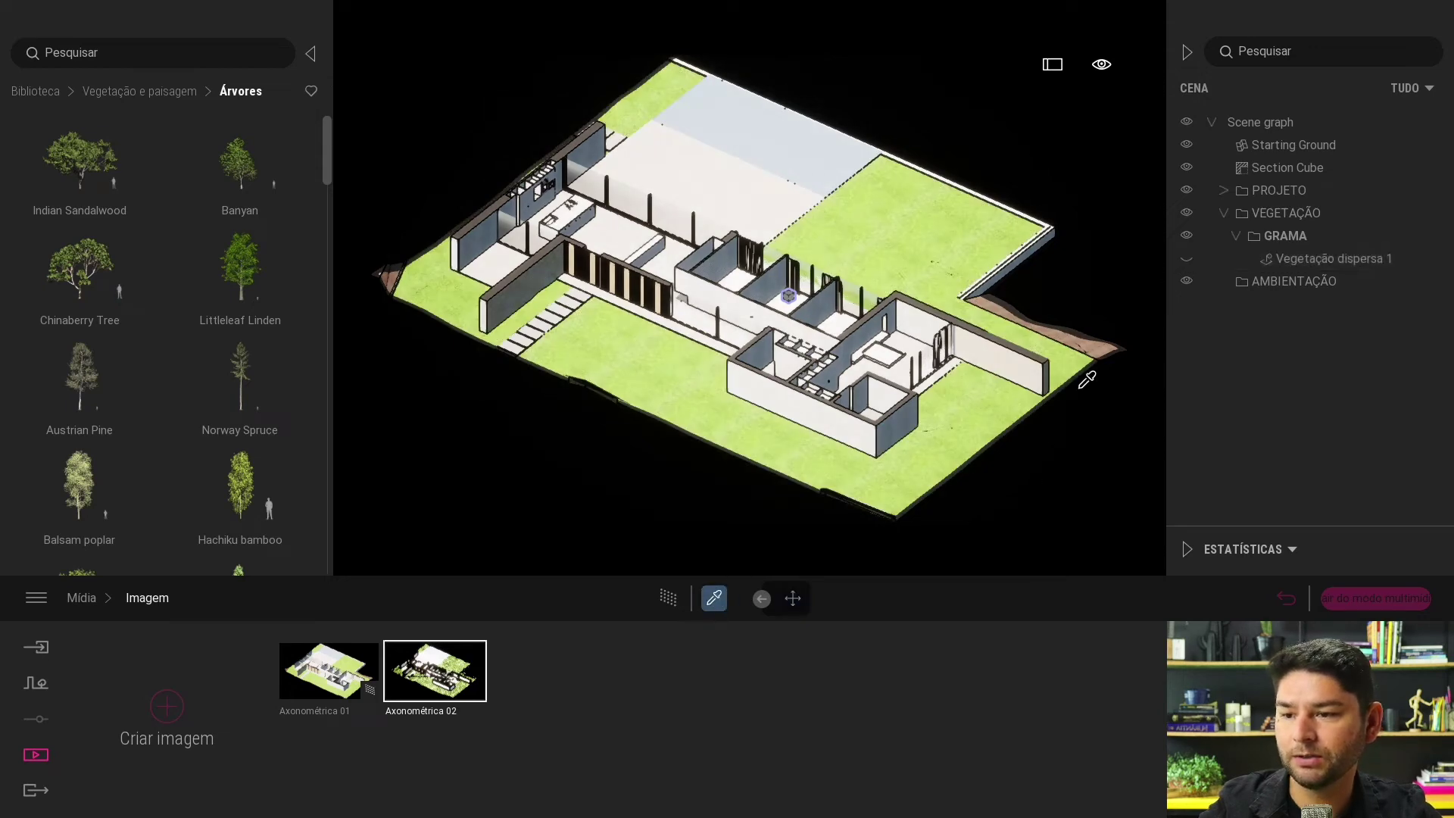
pyautogui.click(1095, 349)
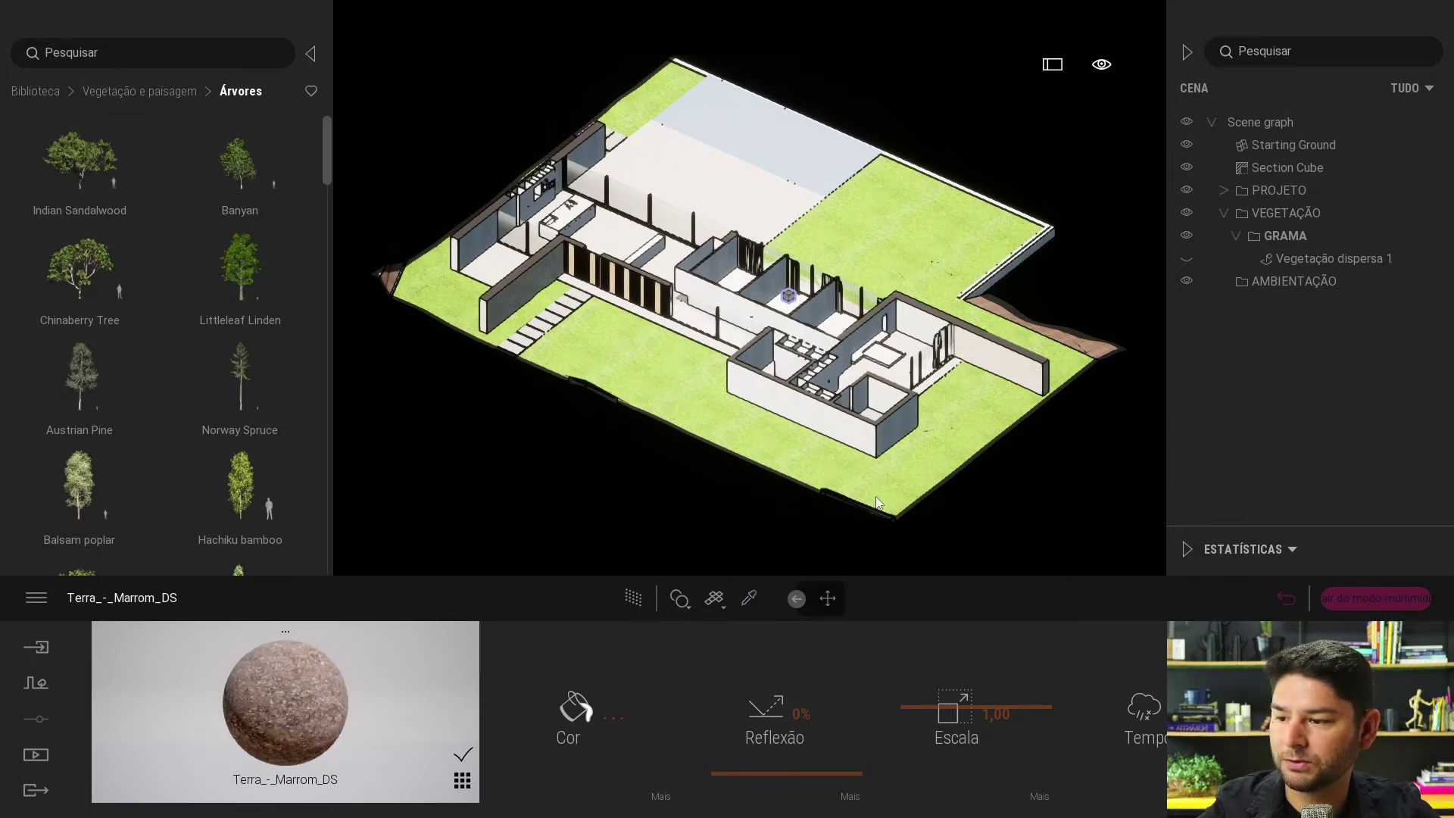
# Step: Apply Terra_-_Marrom_DS to the lawn ground, unhide the grass, preview in Path Tracer, exit media mode
pyautogui.click(909, 502)
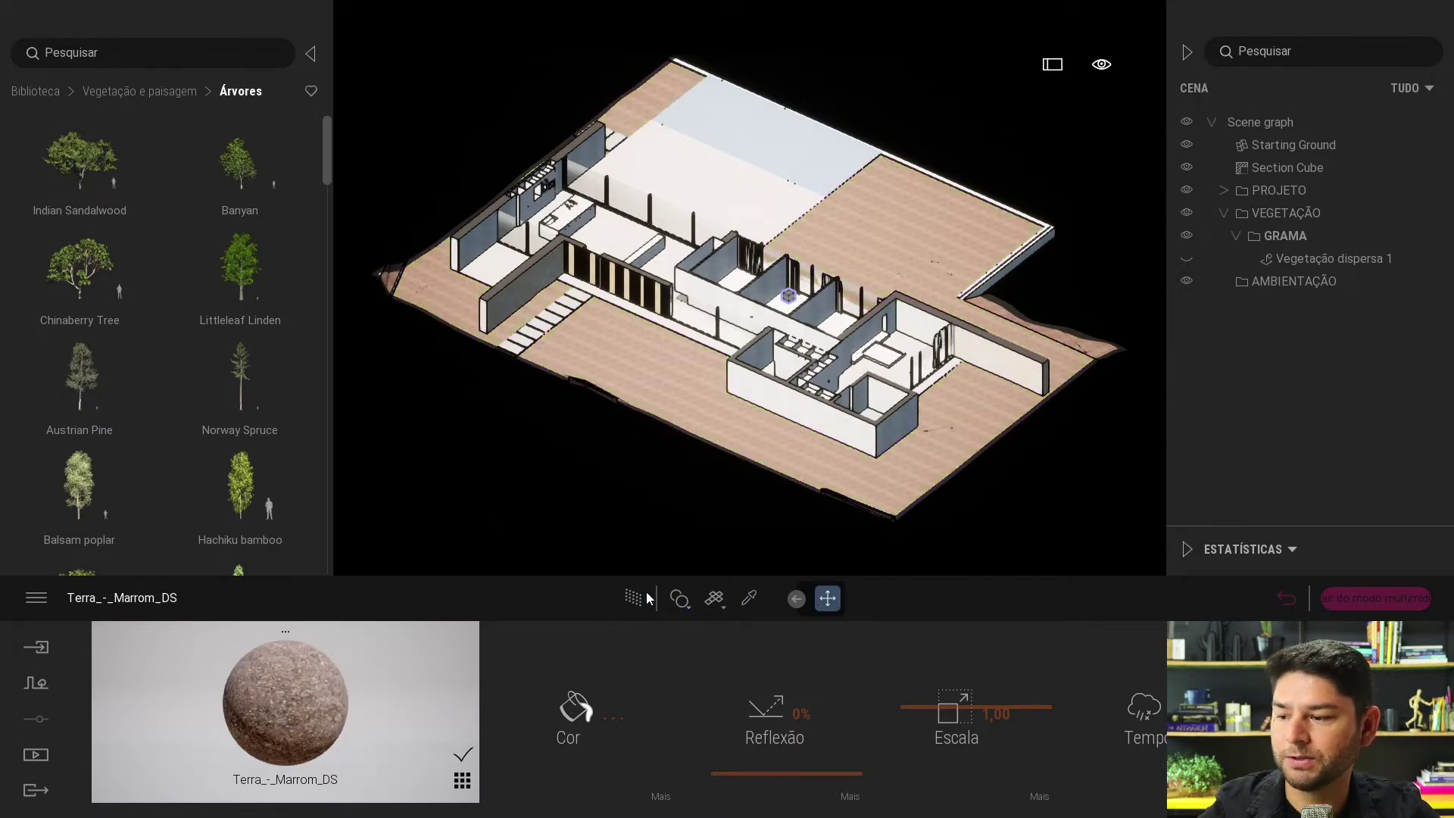
pyautogui.click(1186, 259)
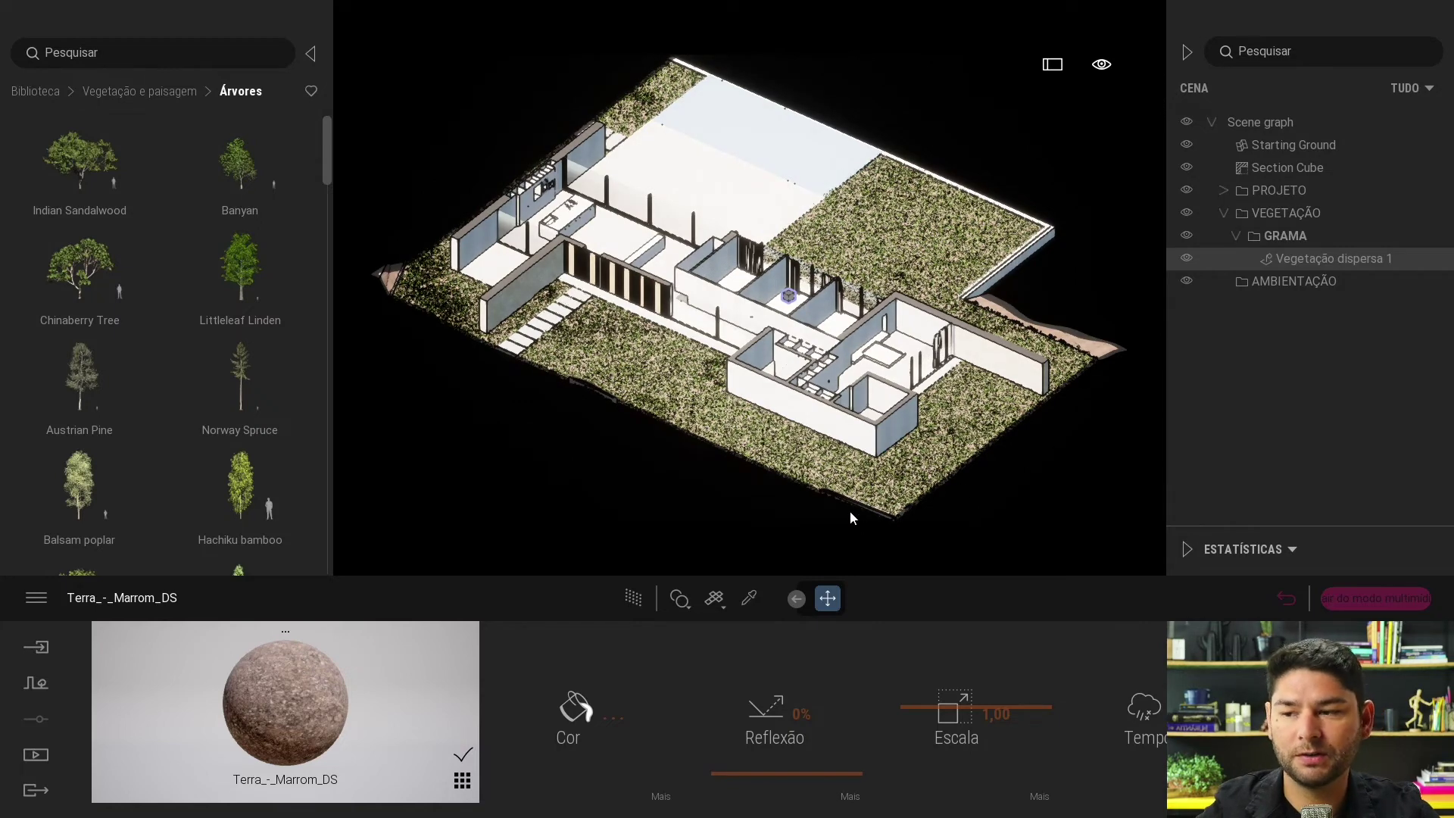
pyautogui.click(634, 599)
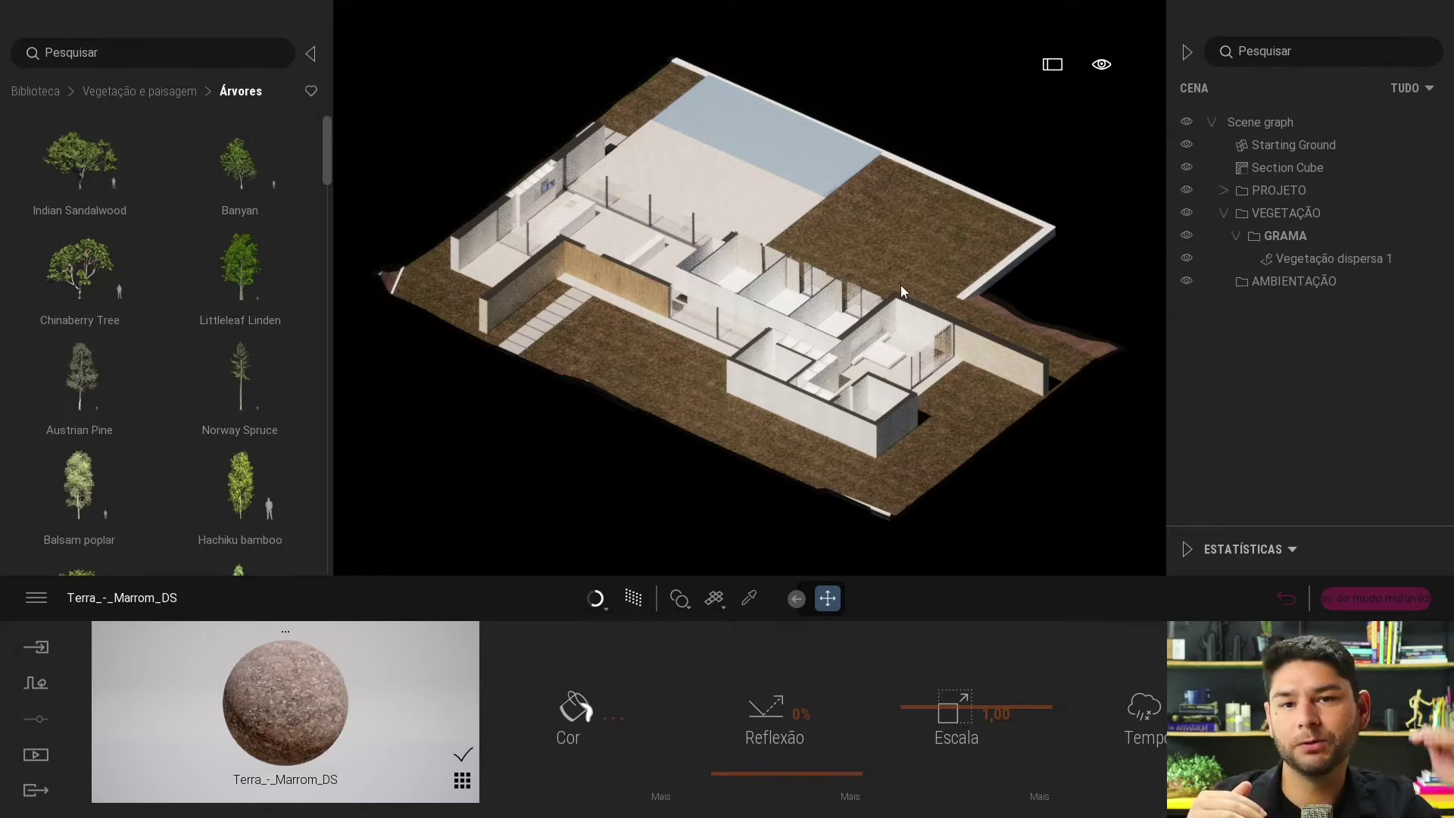
pyautogui.click(1380, 595)
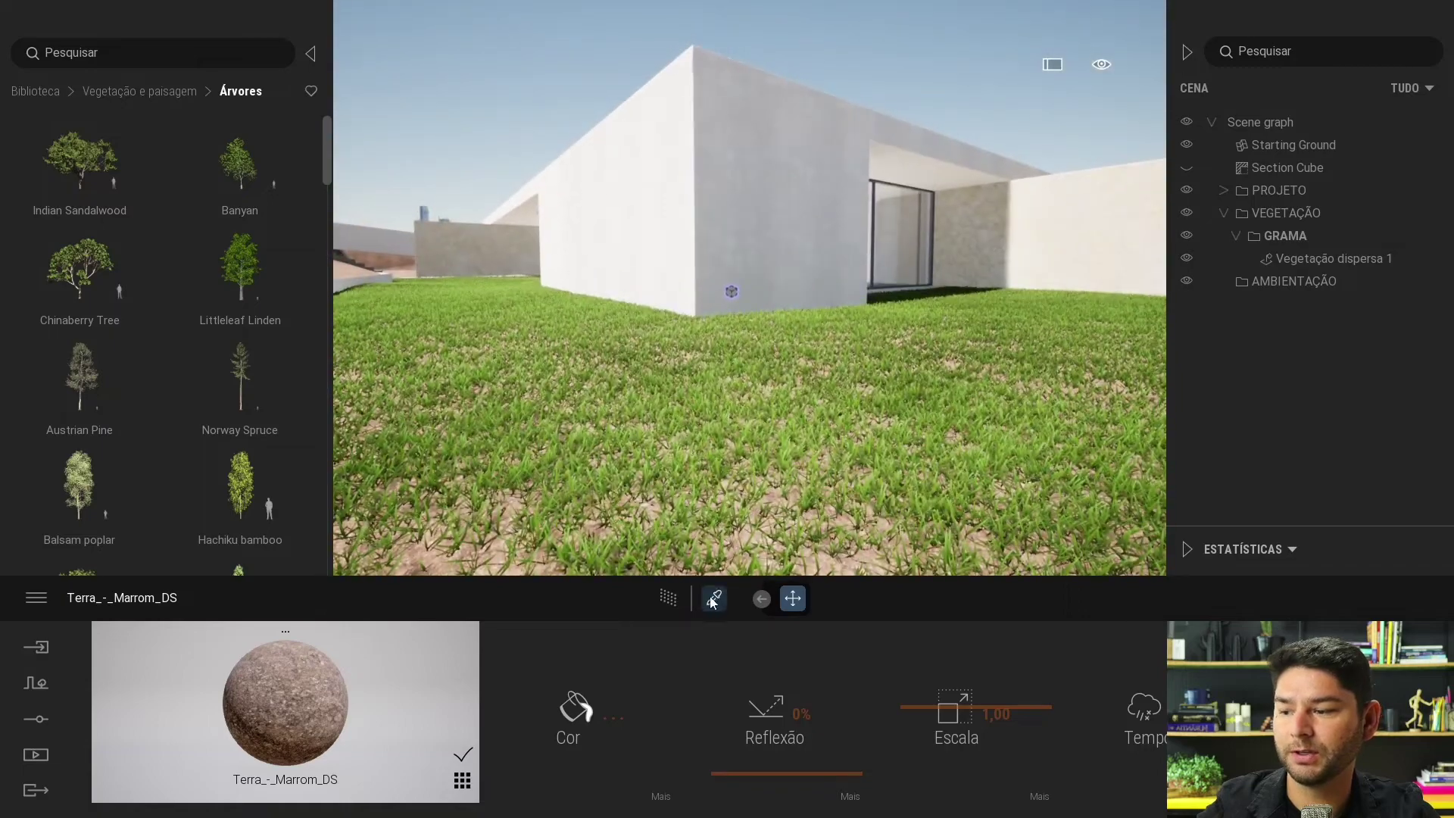
# Step: Toggle path-traced rendering and orbit the camera around the house corner
pyautogui.click(670, 600)
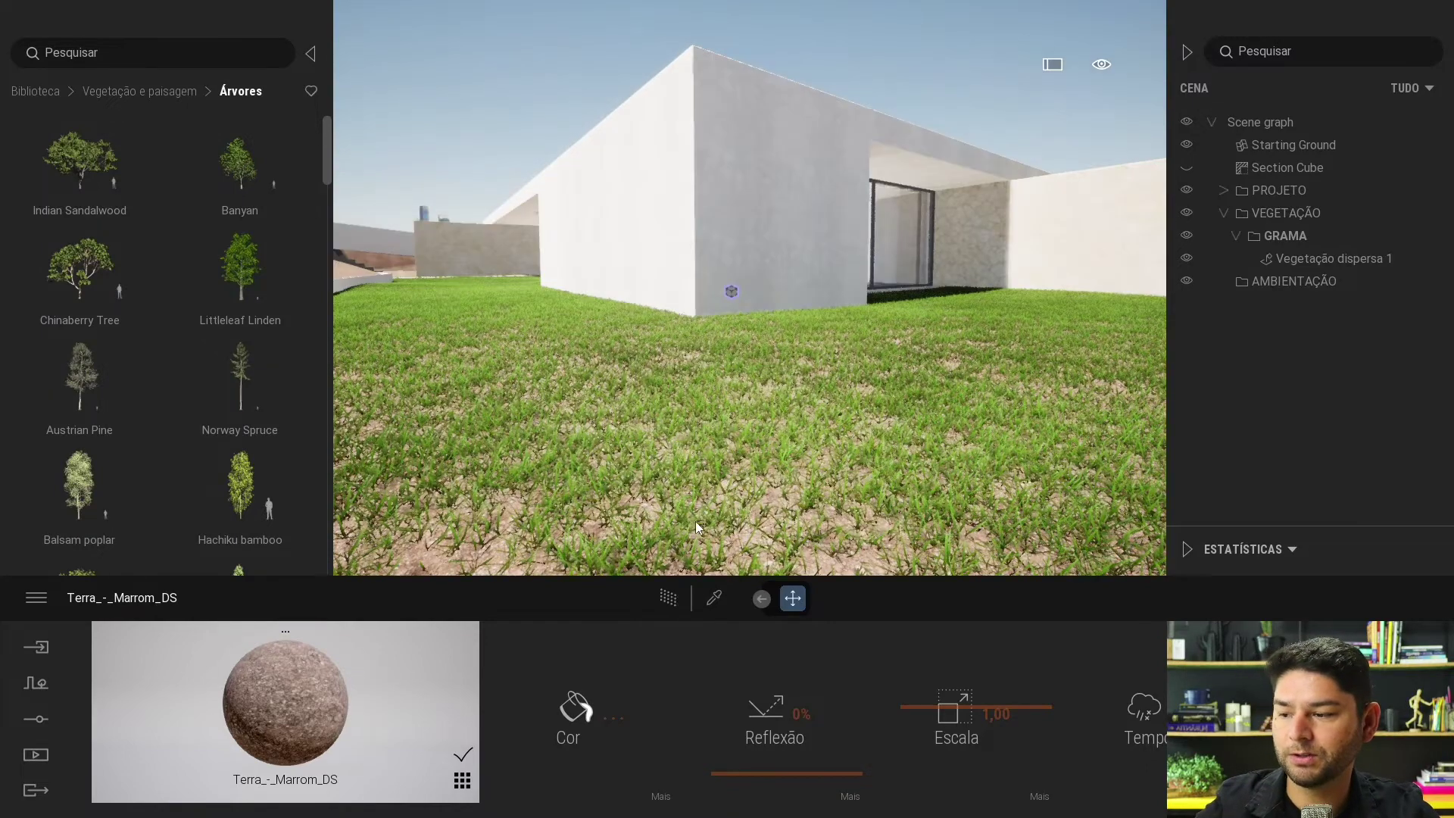
pyautogui.moveTo(704, 548)
pyautogui.mouseDown()
pyautogui.moveTo(666, 317)
pyautogui.moveTo(808, 353)
pyautogui.moveTo(665, 327)
pyautogui.mouseUp()
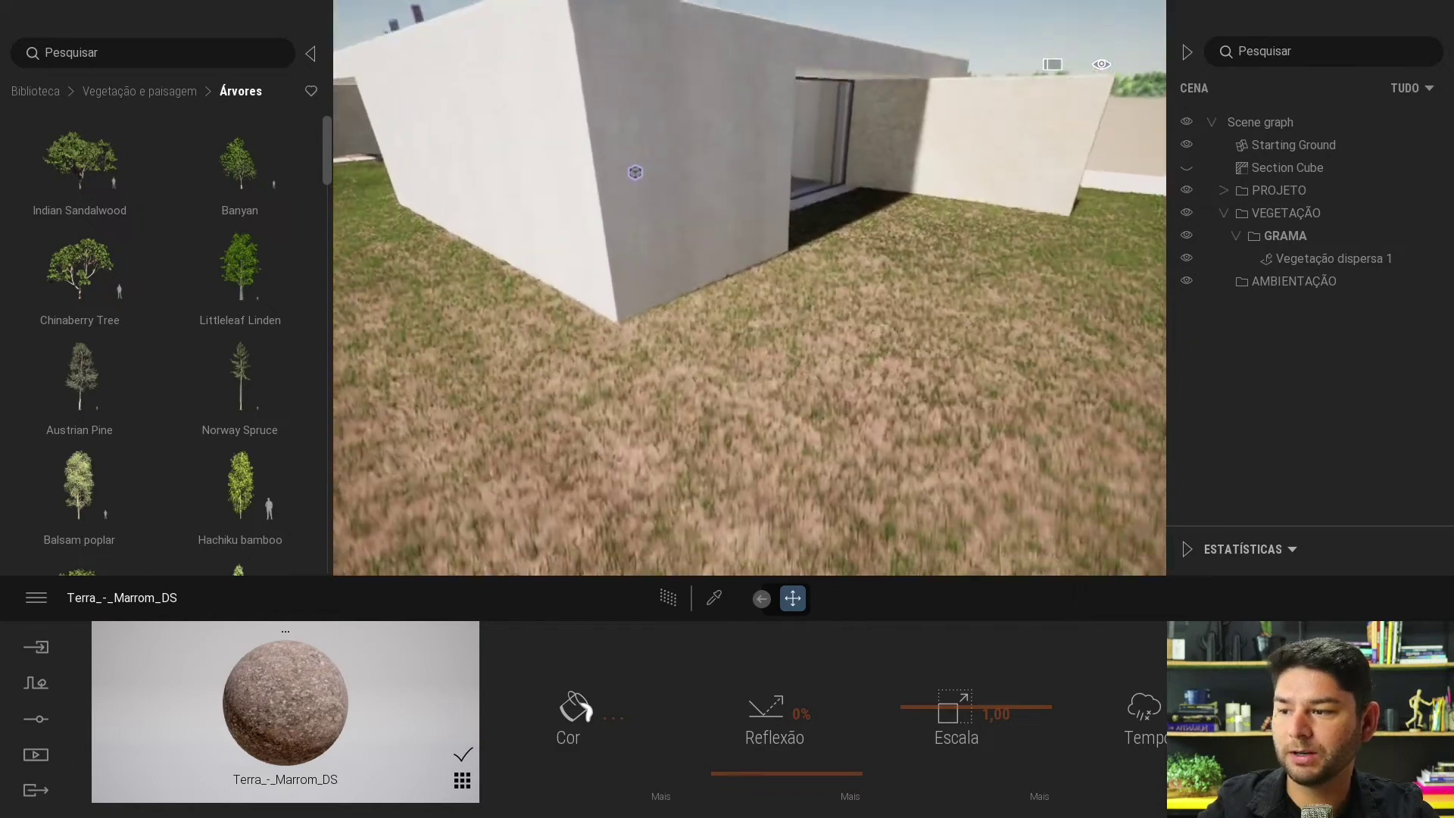
# Step: Scatter a second, denser Lawn 01 grass layer across the ground
pyautogui.click(48, 680)
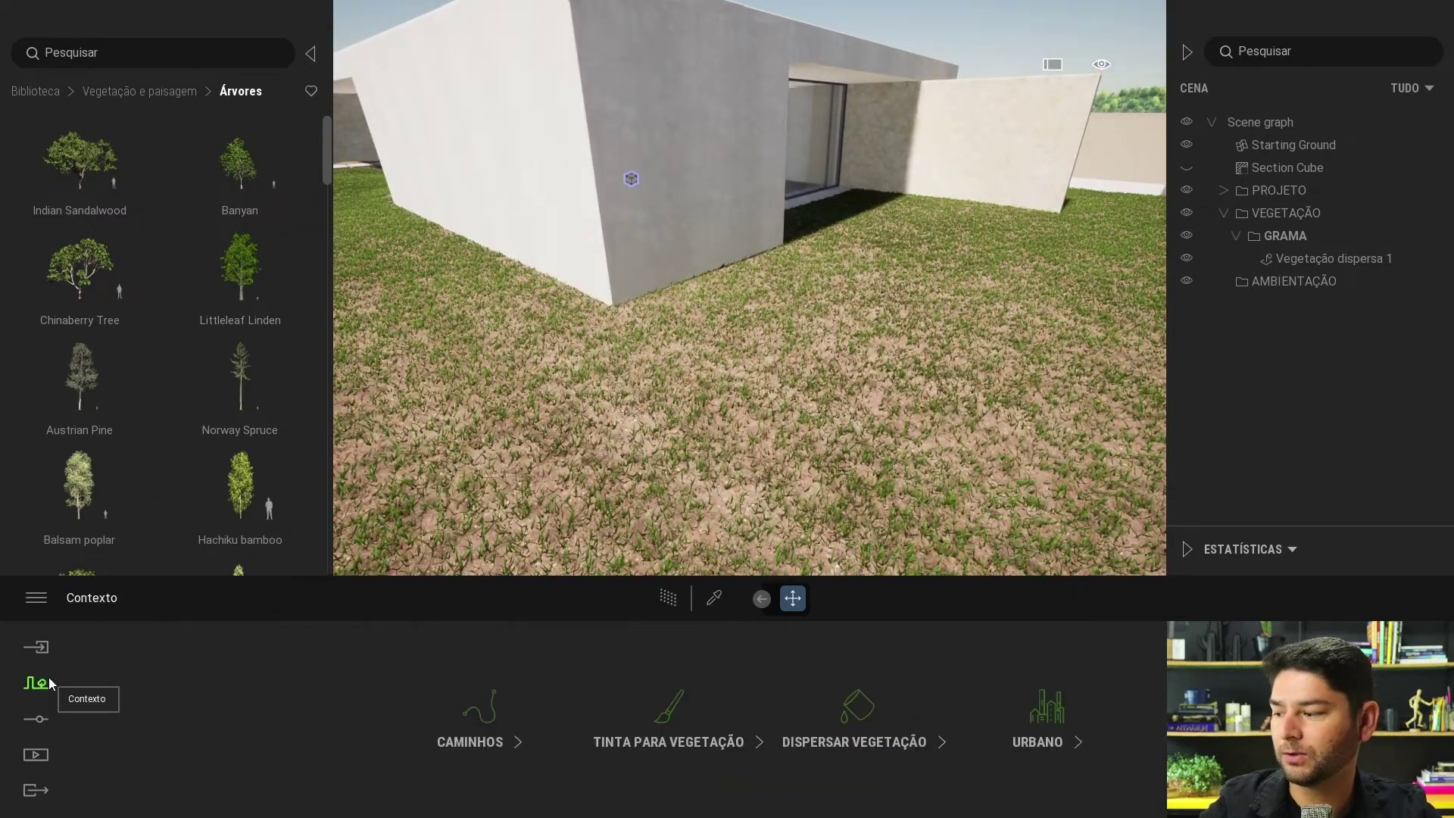
pyautogui.click(856, 713)
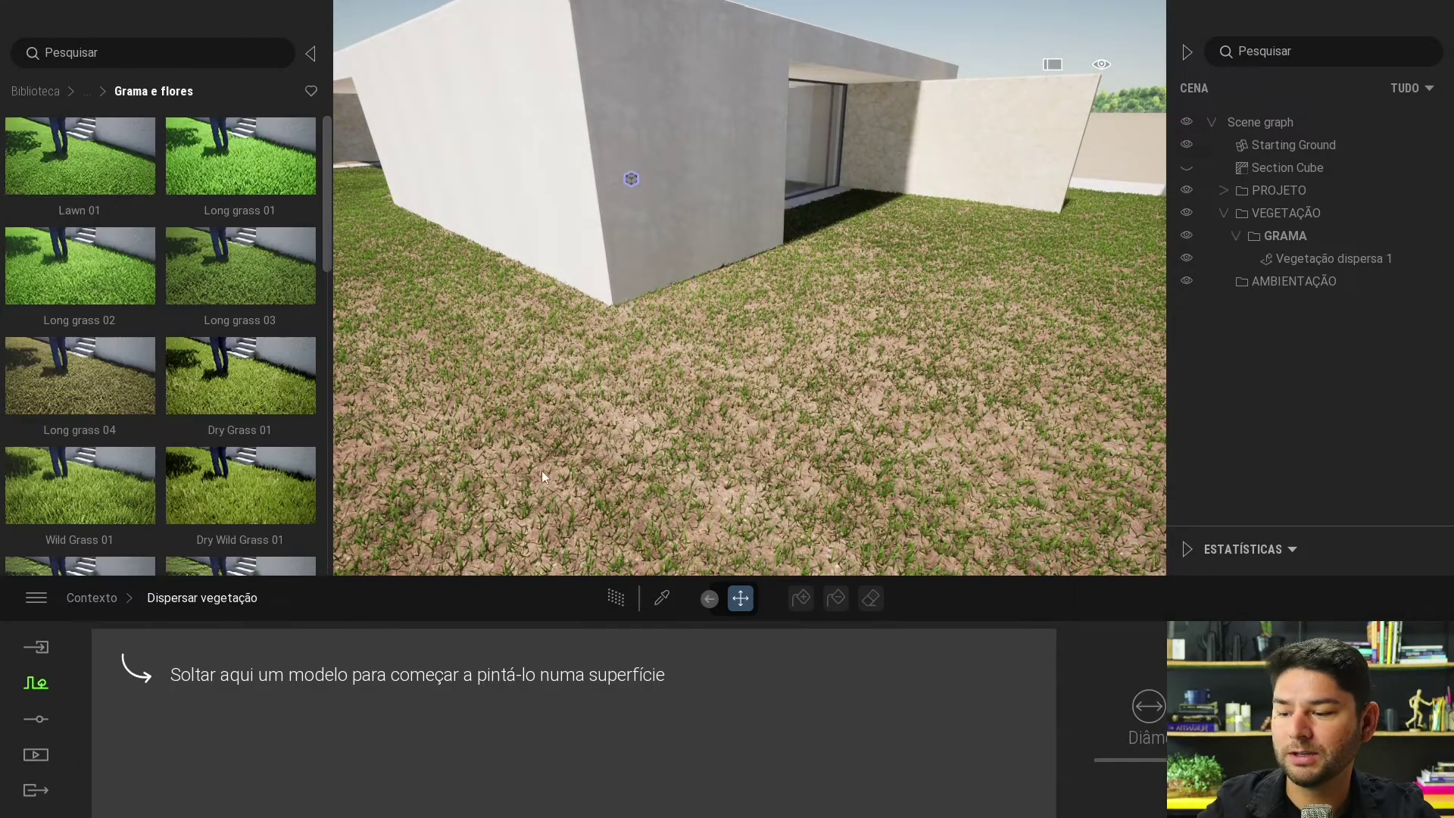
pyautogui.click(93, 156)
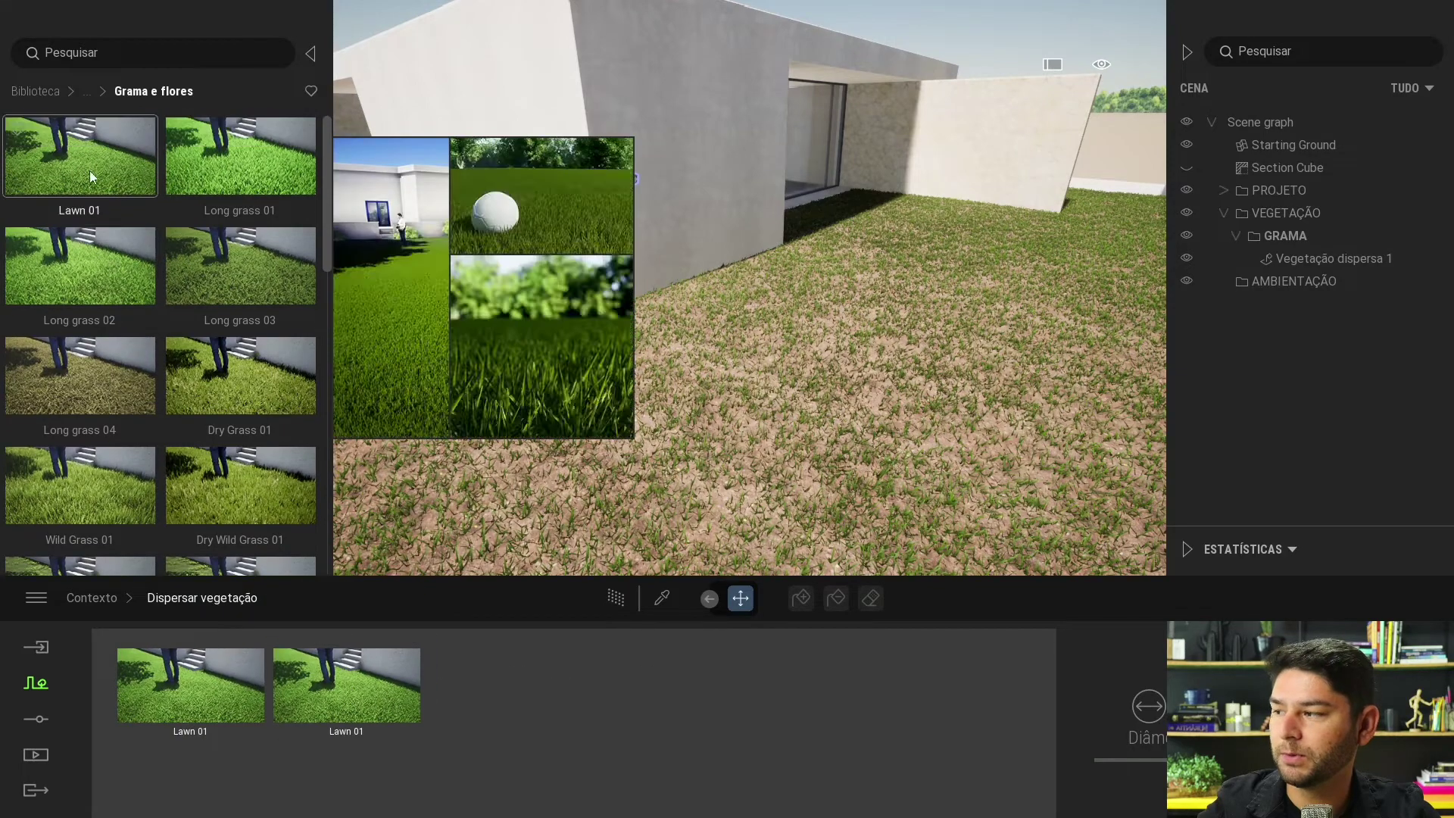
pyautogui.moveTo(93, 157); pyautogui.dragTo(521, 704)
pyautogui.hotkey('ctrl', 'a')
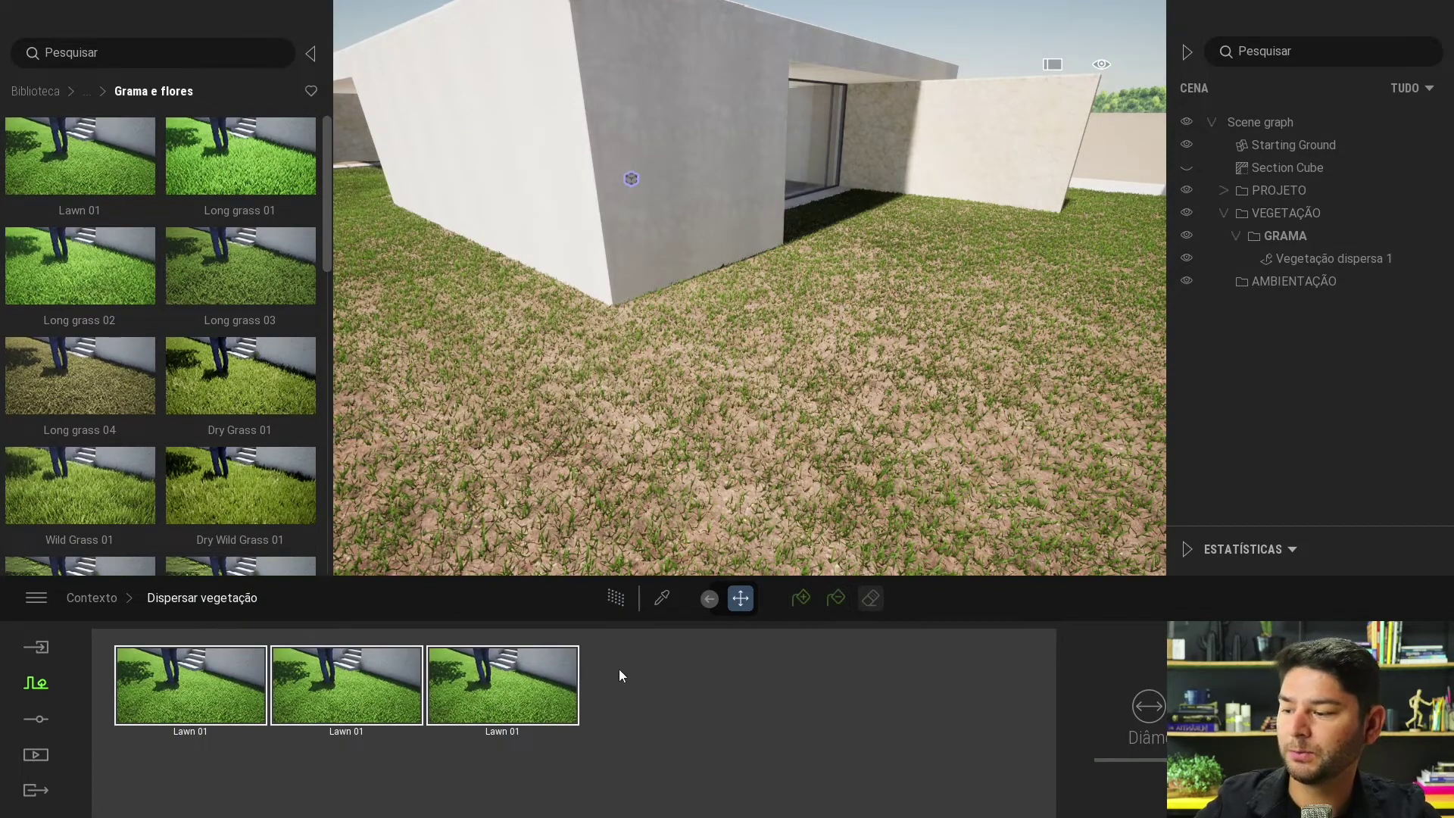
pyautogui.click(801, 598)
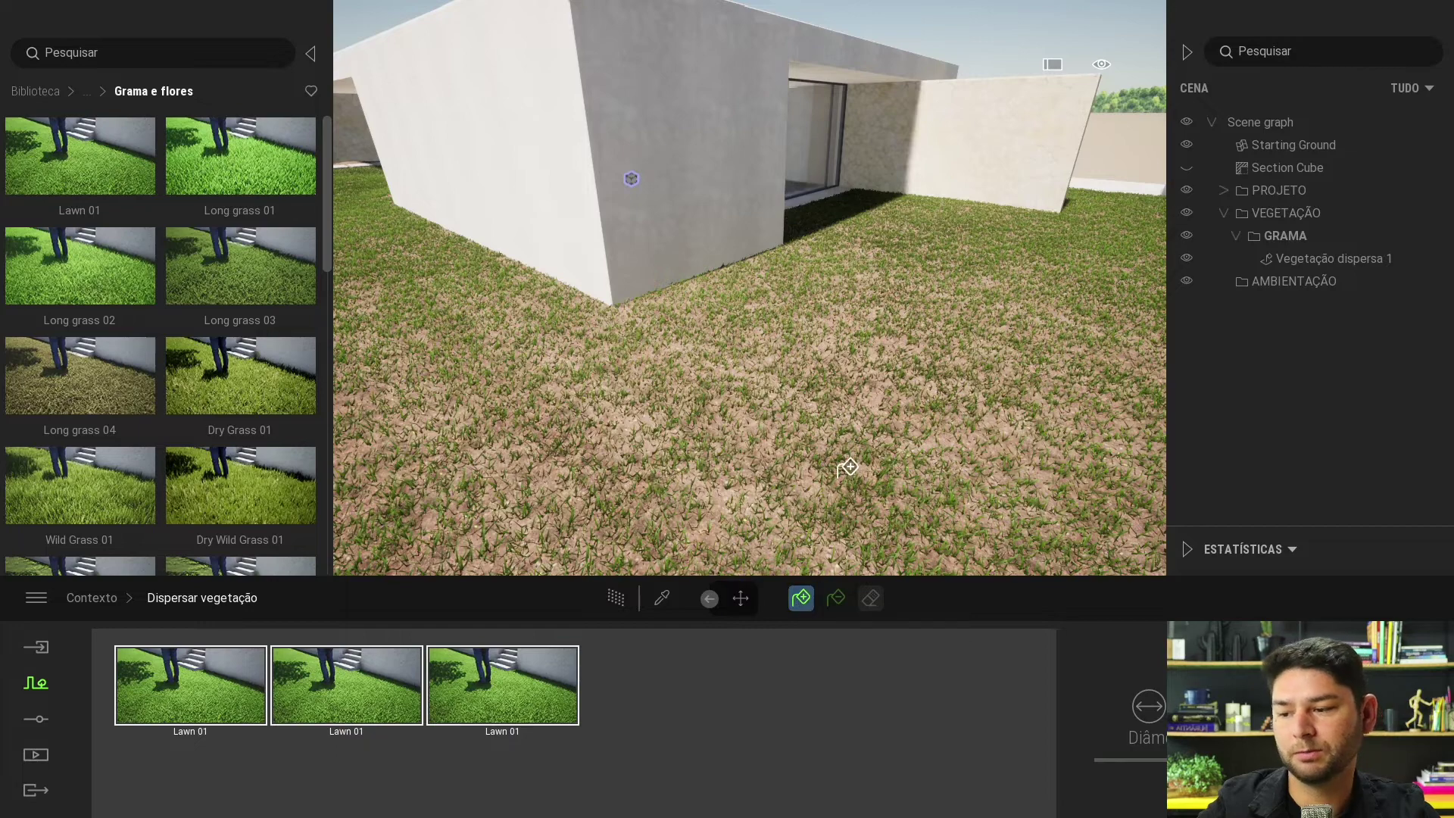
pyautogui.click(867, 459)
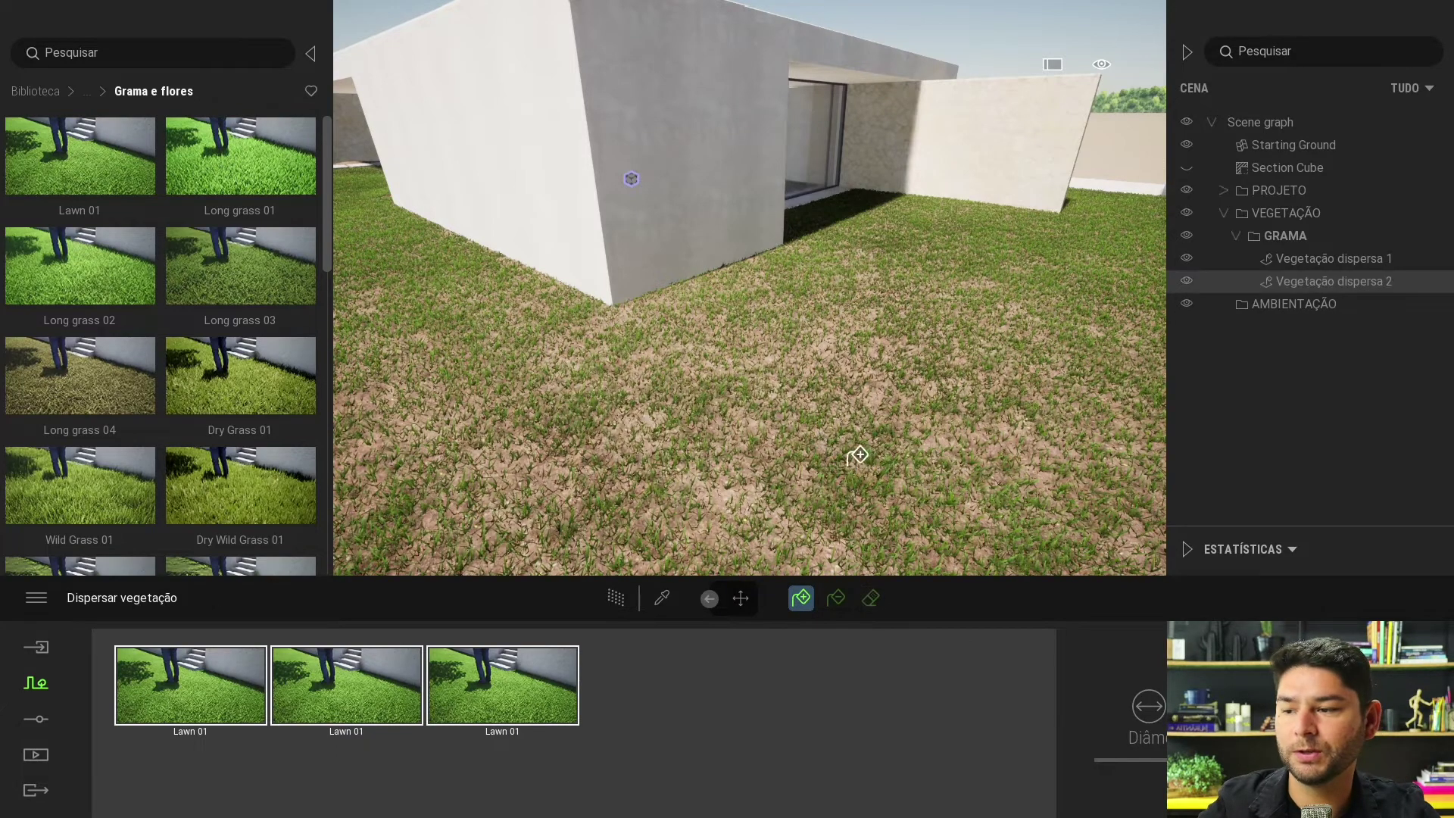
pyautogui.moveTo(790, 433); pyautogui.dragTo(823, 371, button='right')
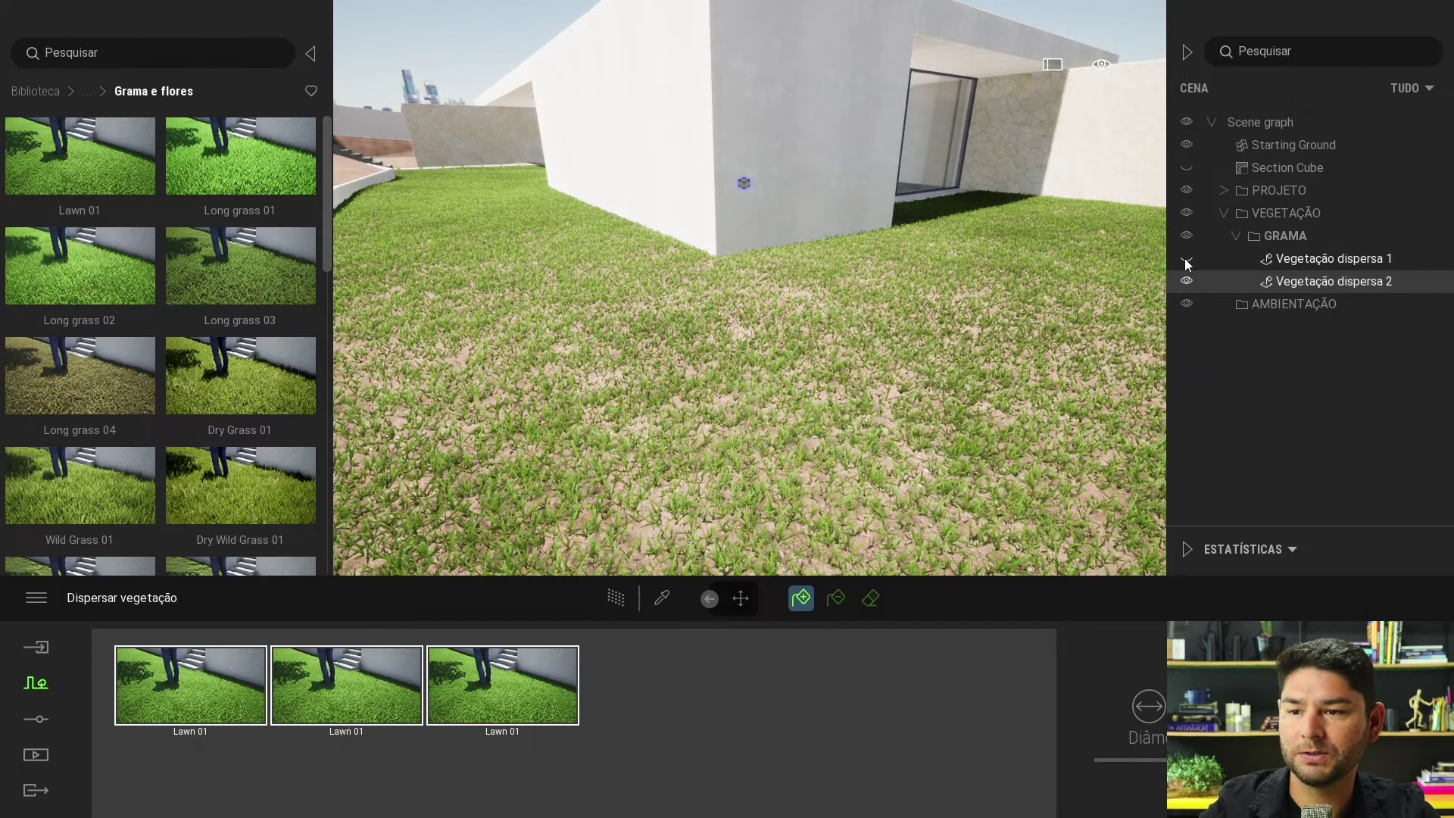
# Step: Hide and restore the new grass layer to compare, then show the saved Media images
pyautogui.click(1187, 280)
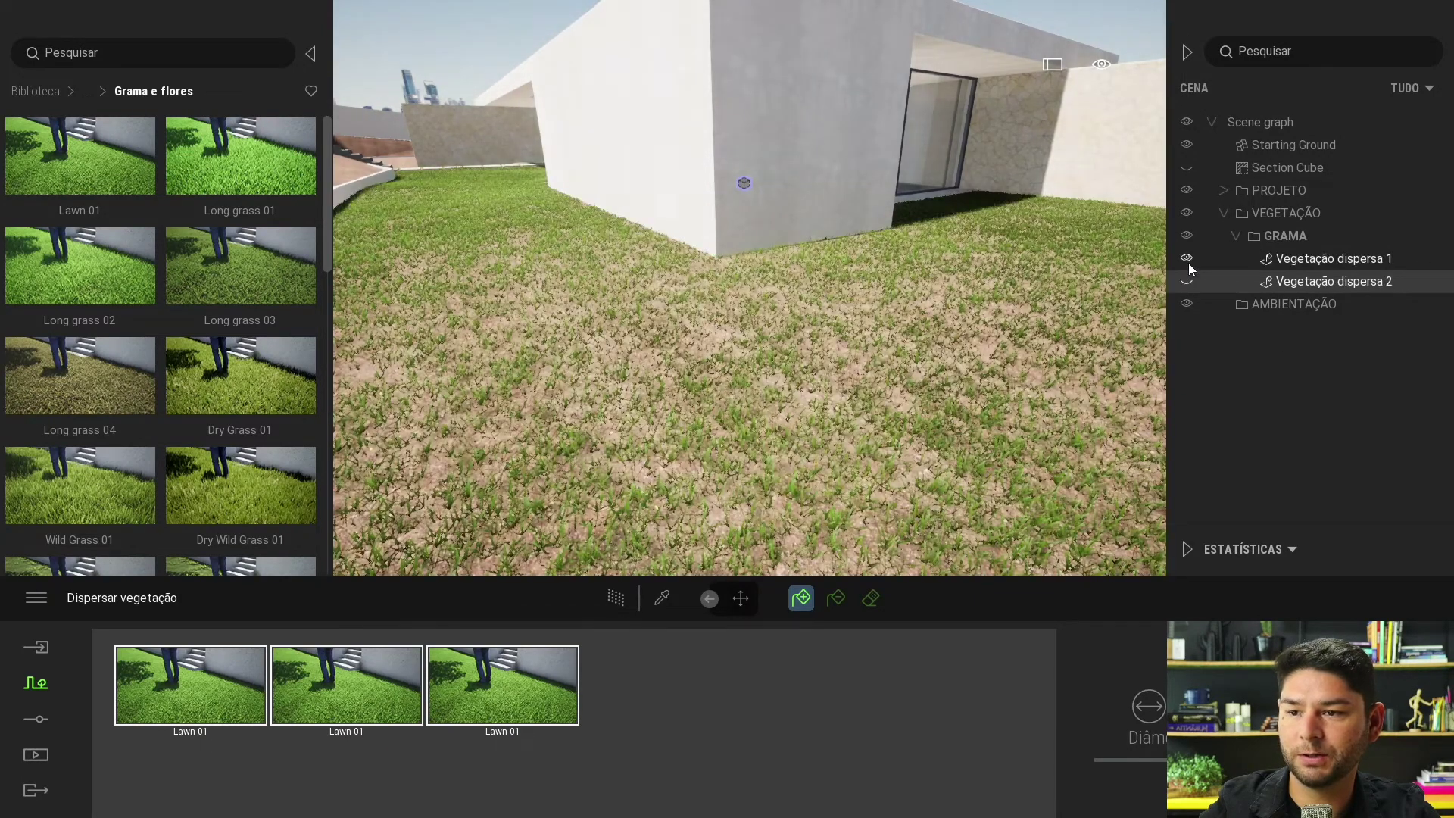
pyautogui.hotkey('ctrl', 'z')
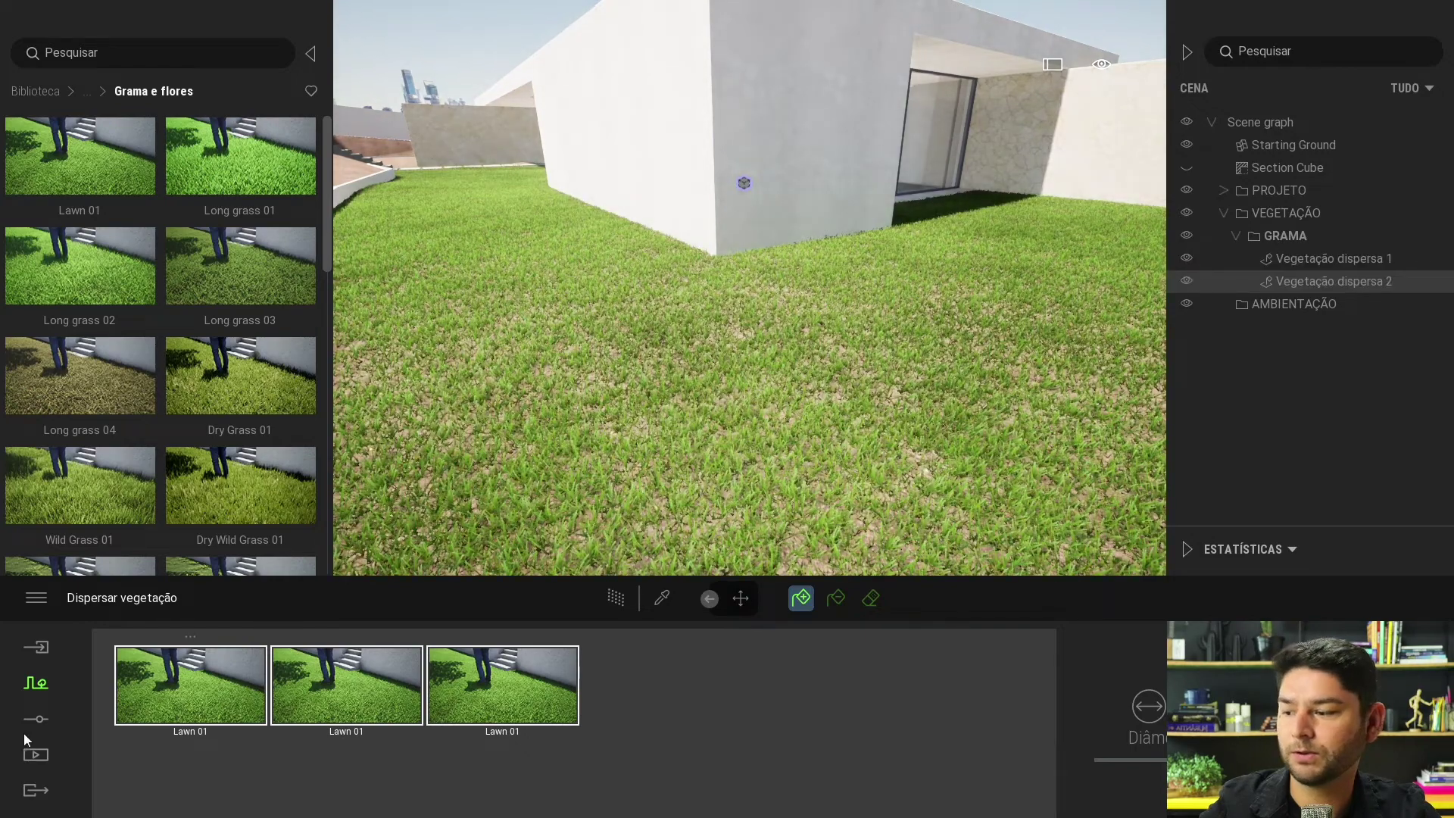
pyautogui.click(32, 758)
pyautogui.click(308, 713)
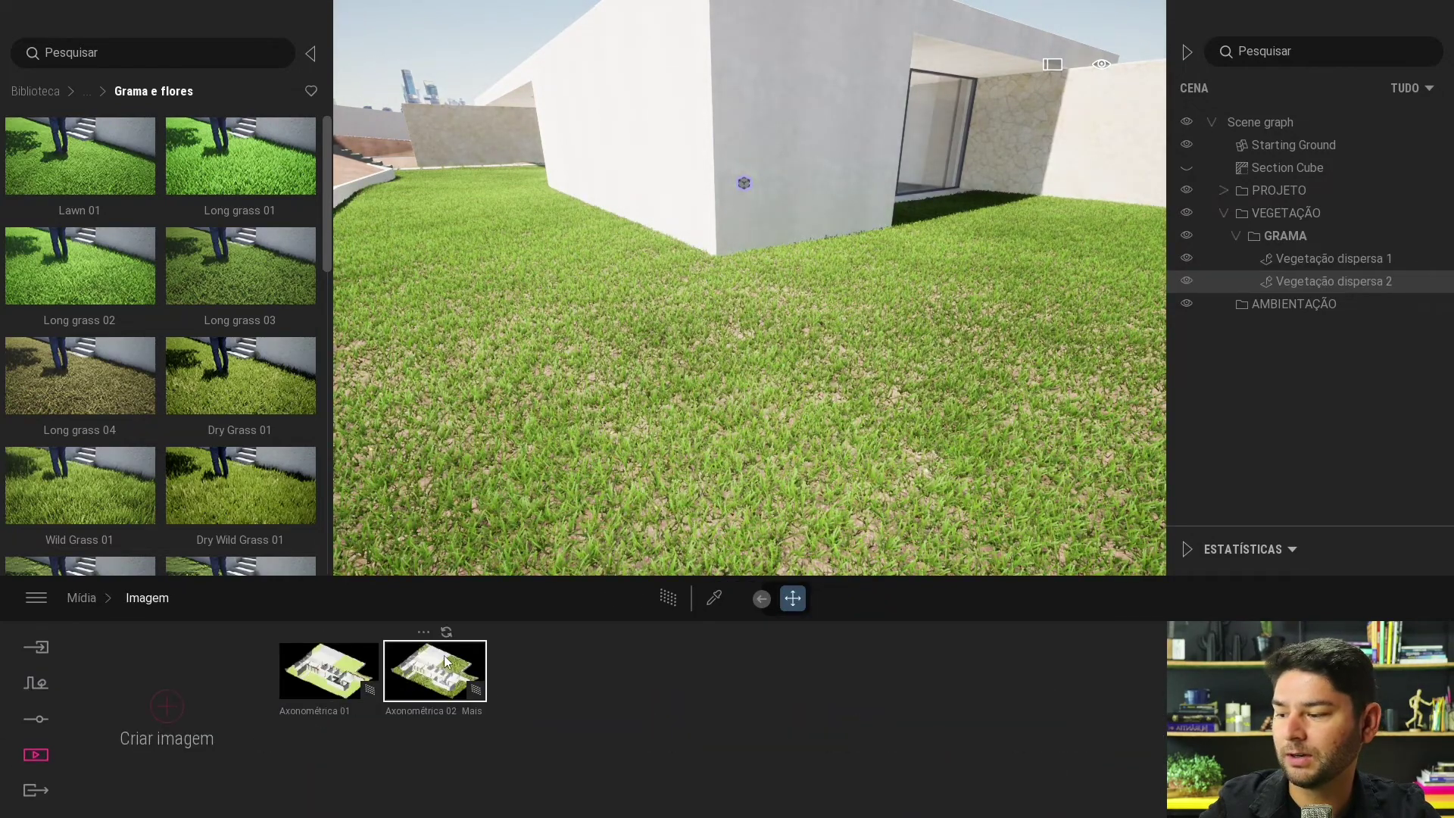
# Step: In Axonométrica 02, set Vegetação dispersa 1 to size 56% and aridity 31%, previewing with Path Tracer
pyautogui.click(445, 661)
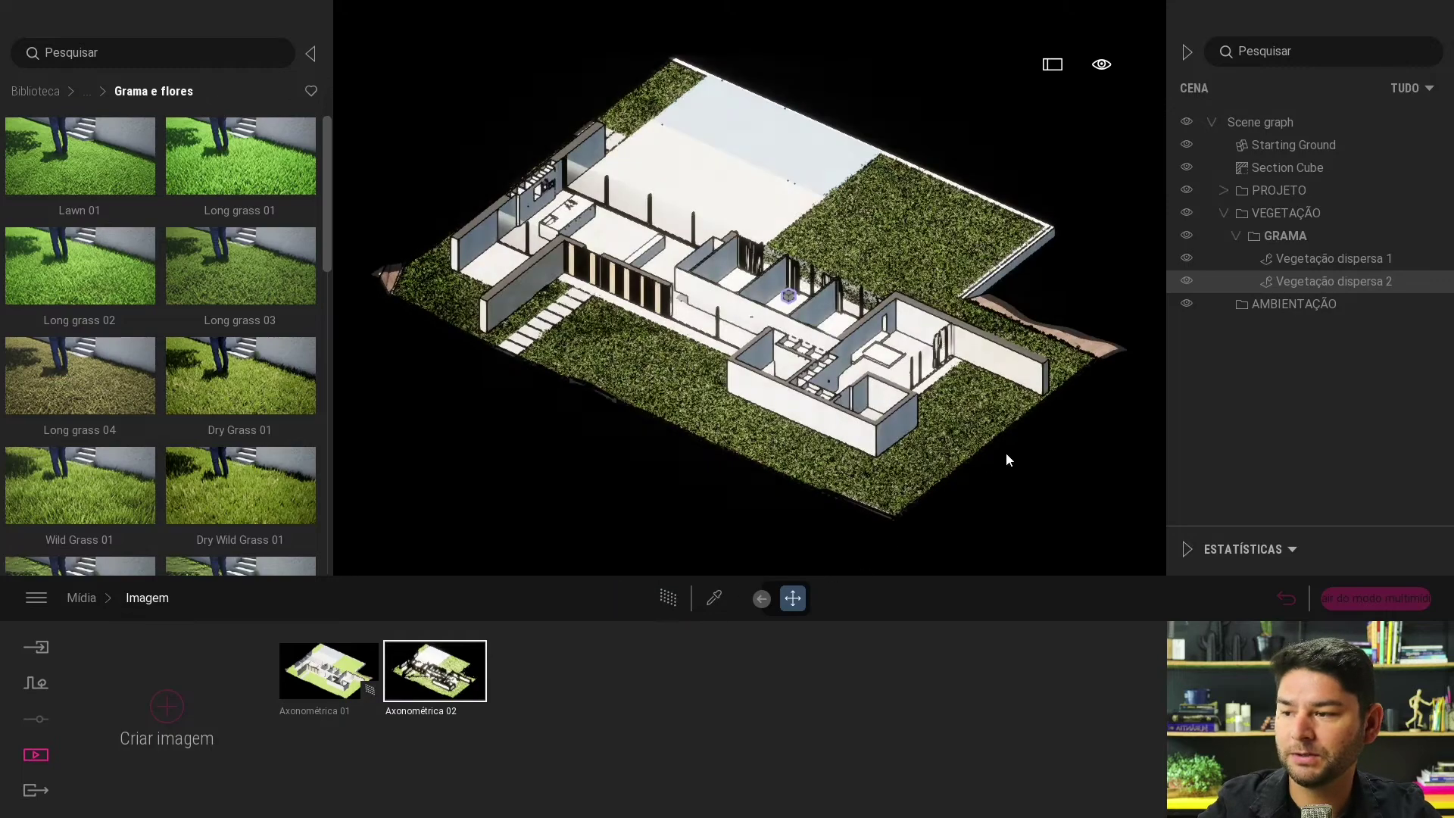
pyautogui.click(1288, 258)
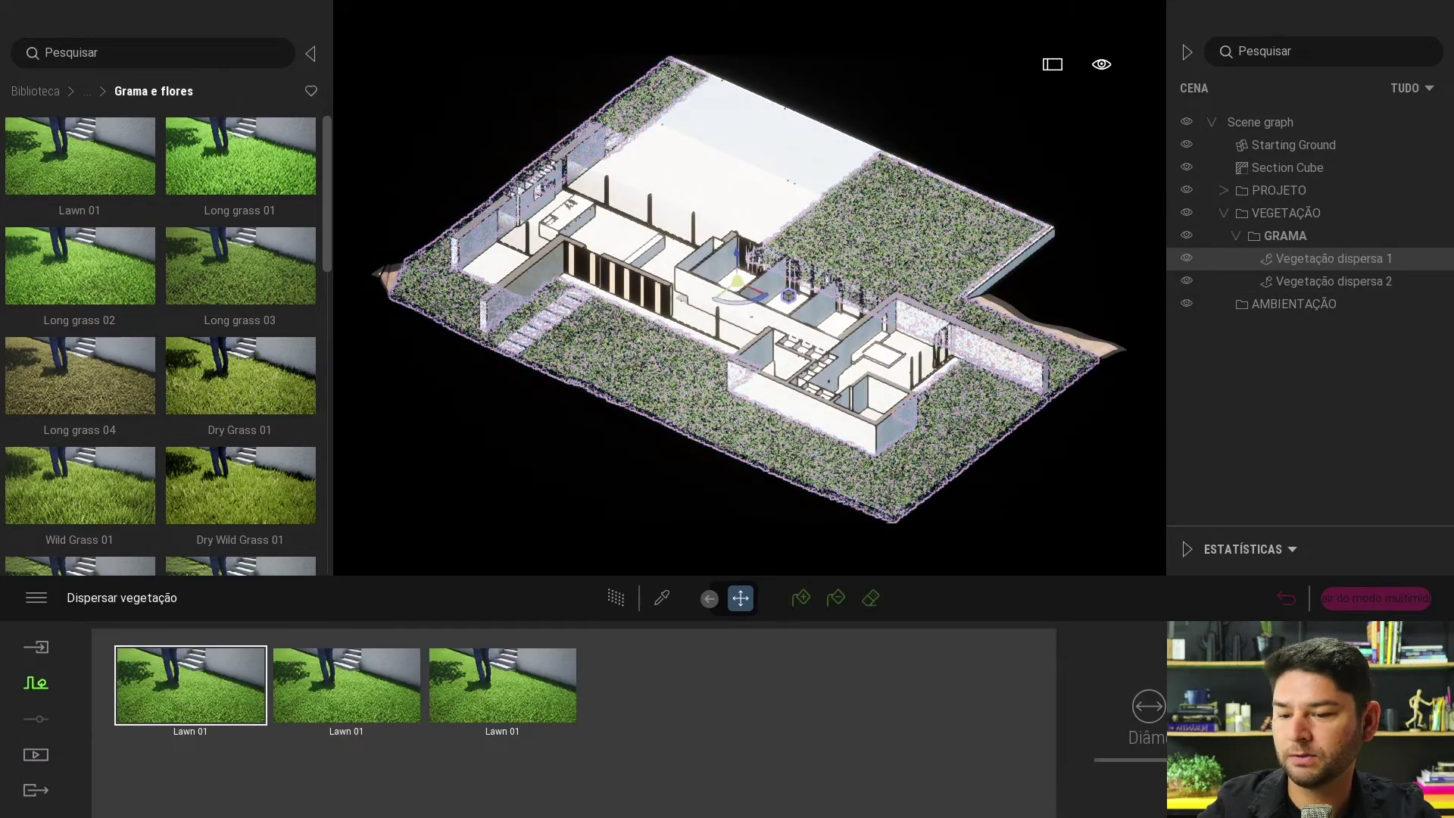
pyautogui.moveTo(318, 712); pyautogui.dragTo(317, 699)
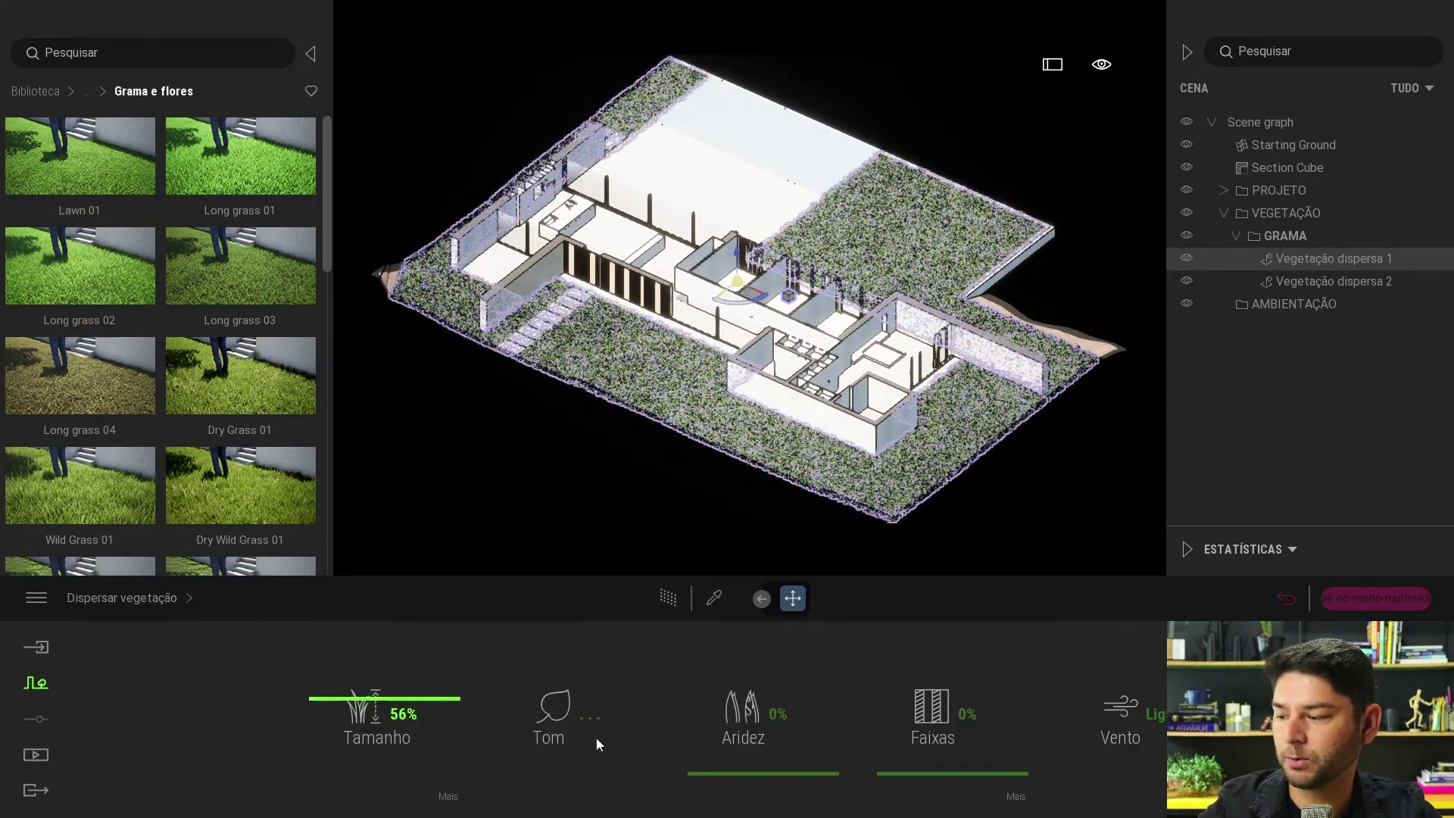
pyautogui.moveTo(715, 773); pyautogui.dragTo(725, 731)
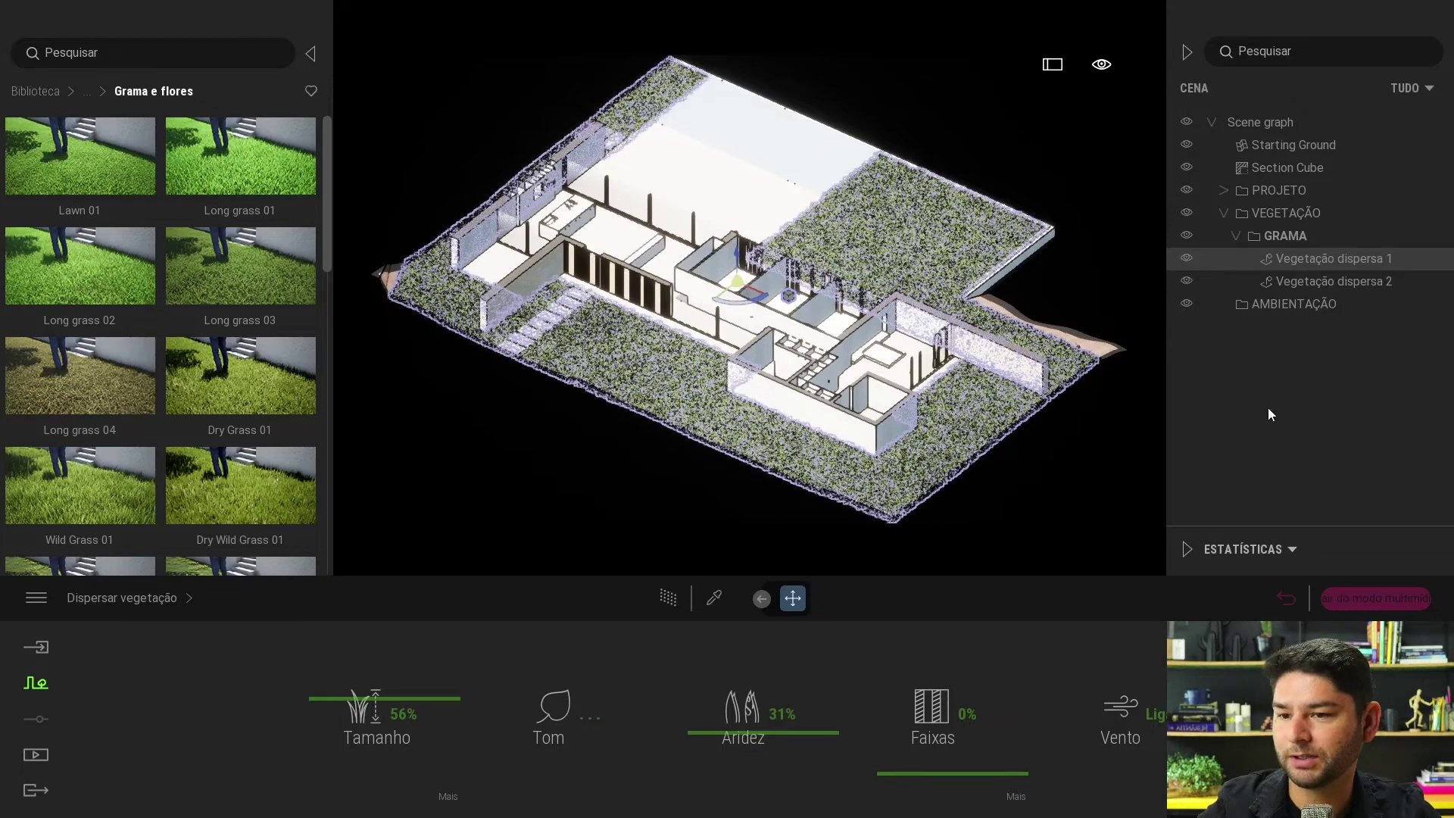
pyautogui.click(659, 598)
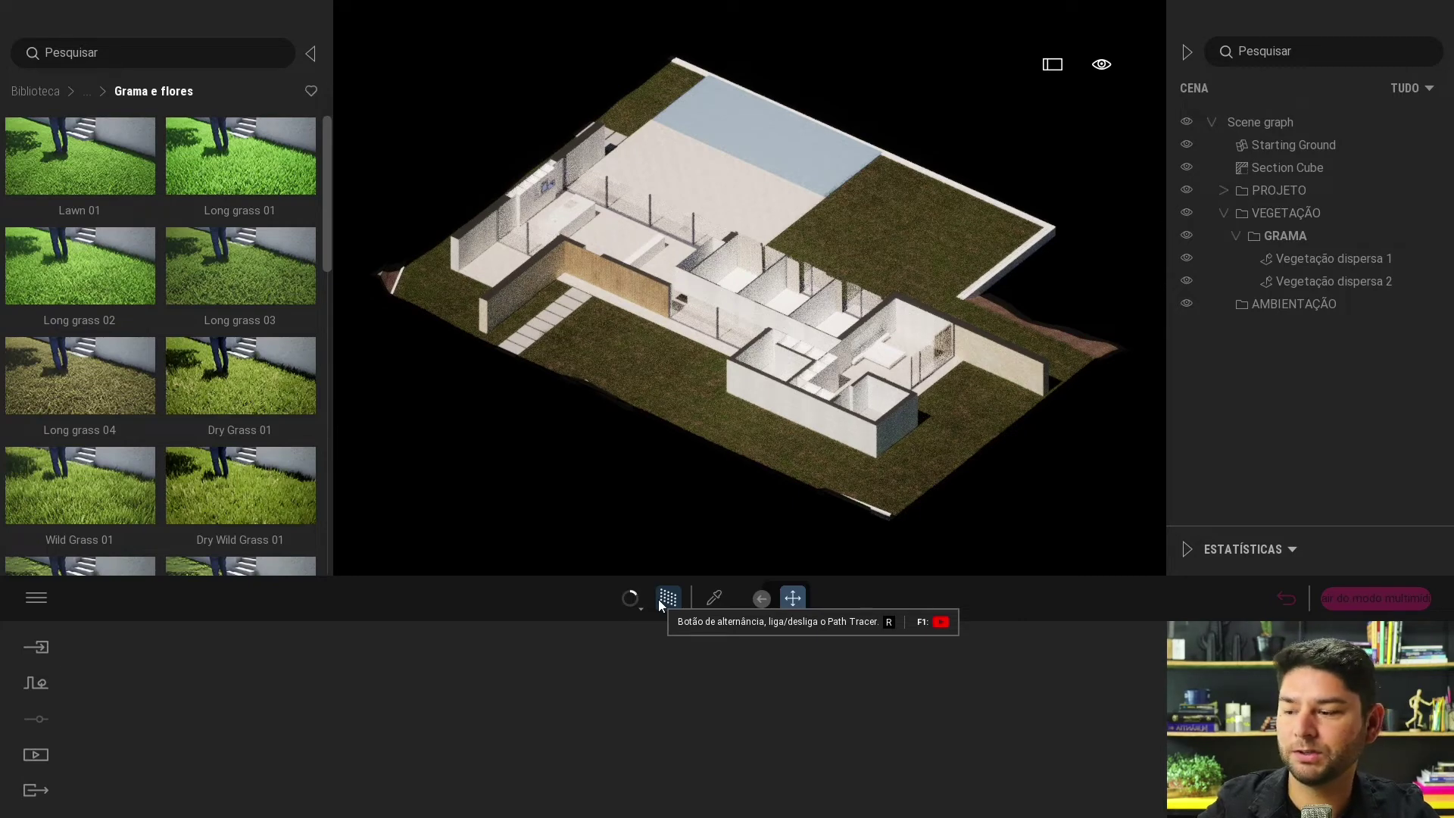
pyautogui.click(659, 599)
# Step: Create an ARBUSTOS subfolder under VEGETAÇÃO, then exit multimedia mode
pyautogui.rightClick(1266, 227)
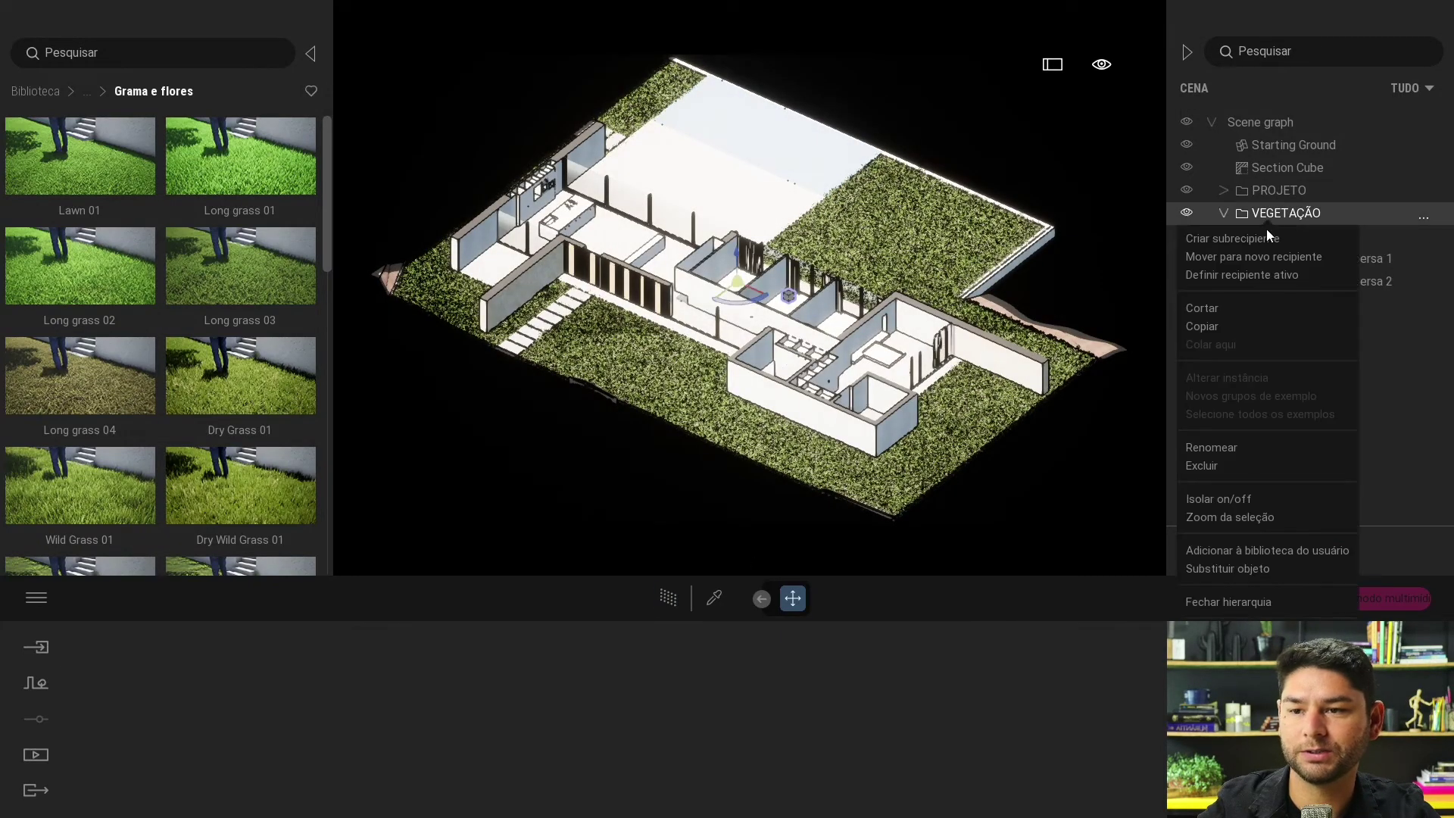
pyautogui.click(1265, 237)
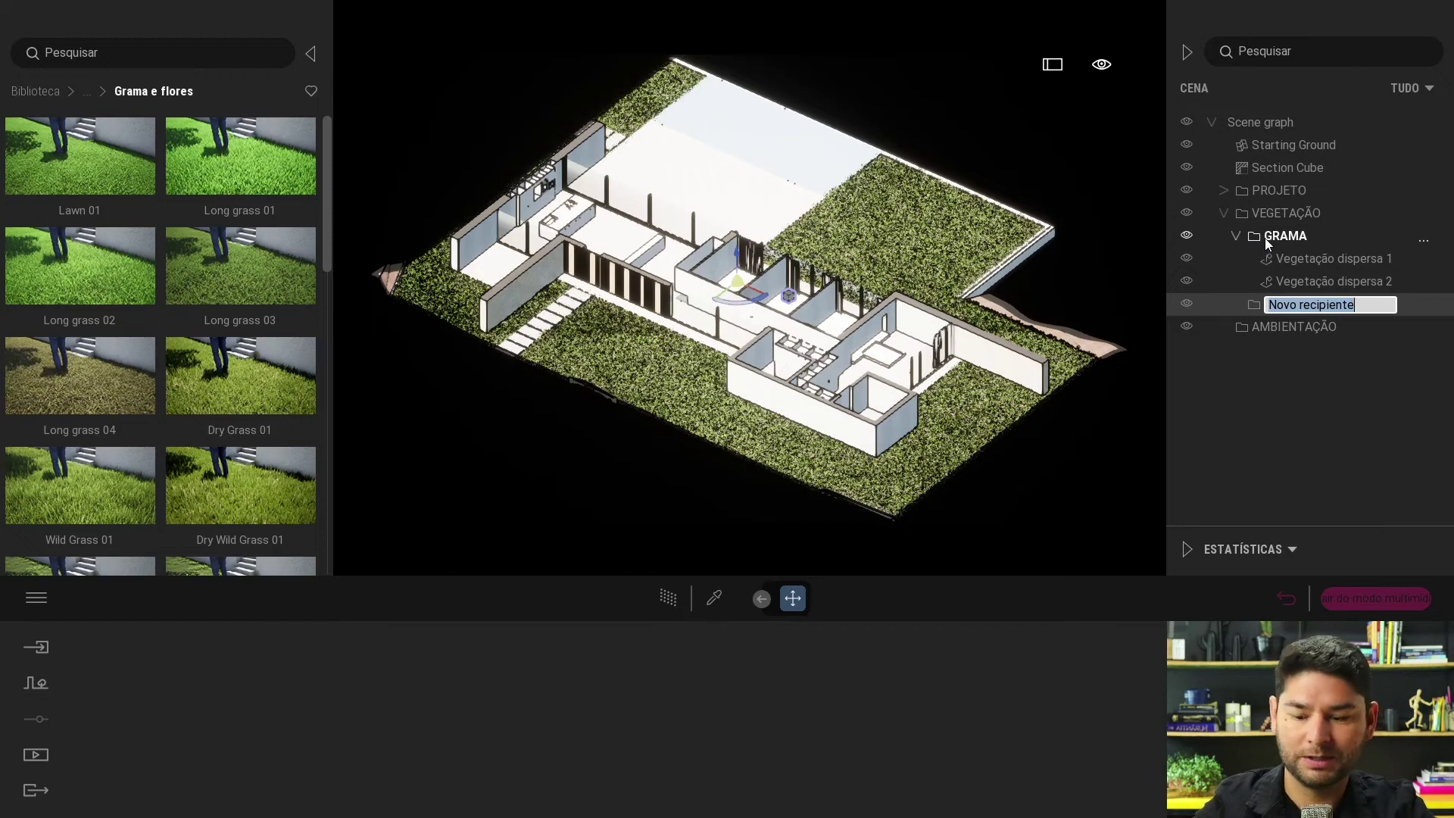
pyautogui.write('ARBUSTOS')
pyautogui.press('Return')
pyautogui.rightClick(1288, 305)
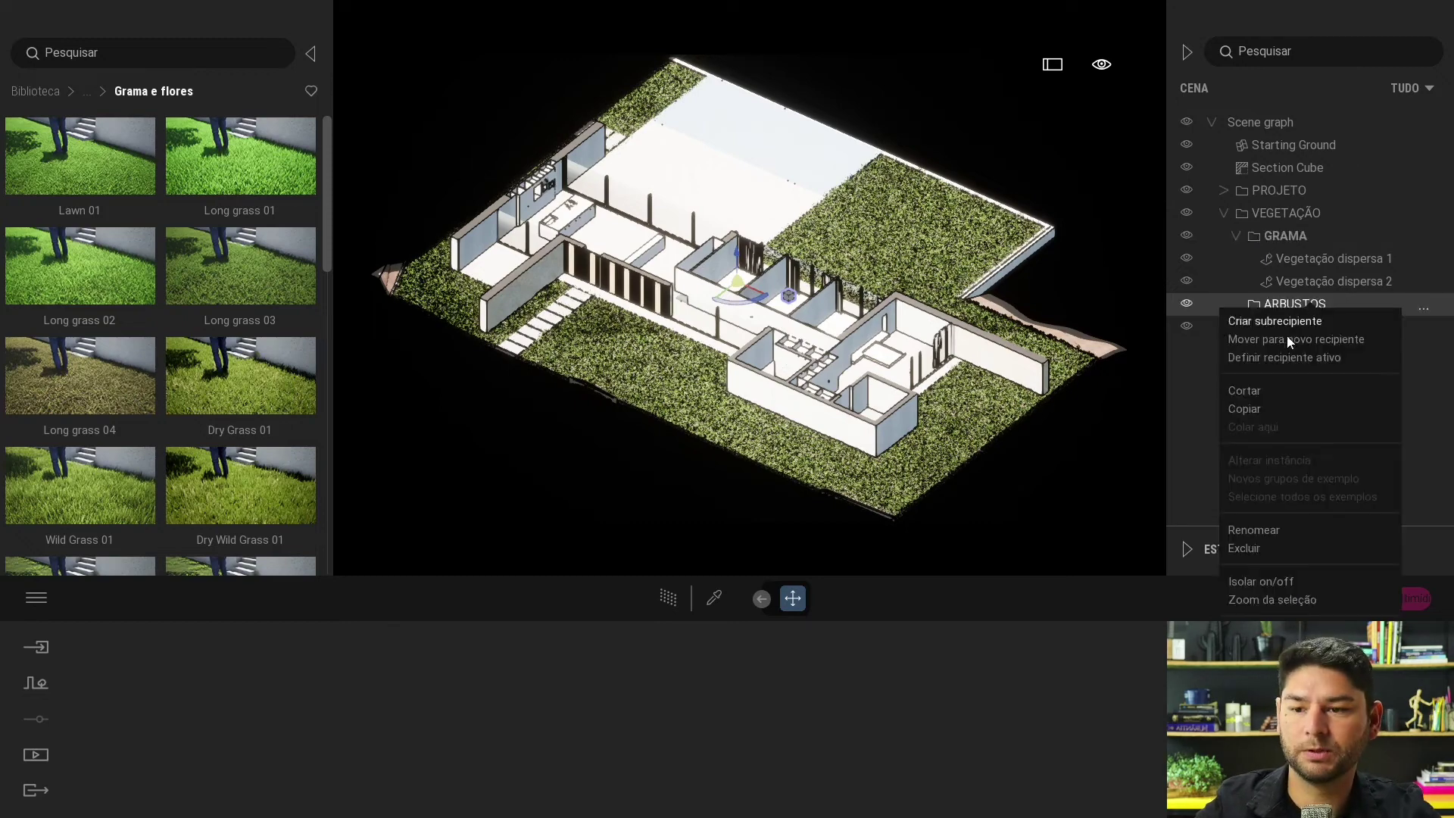
pyautogui.press('Escape')
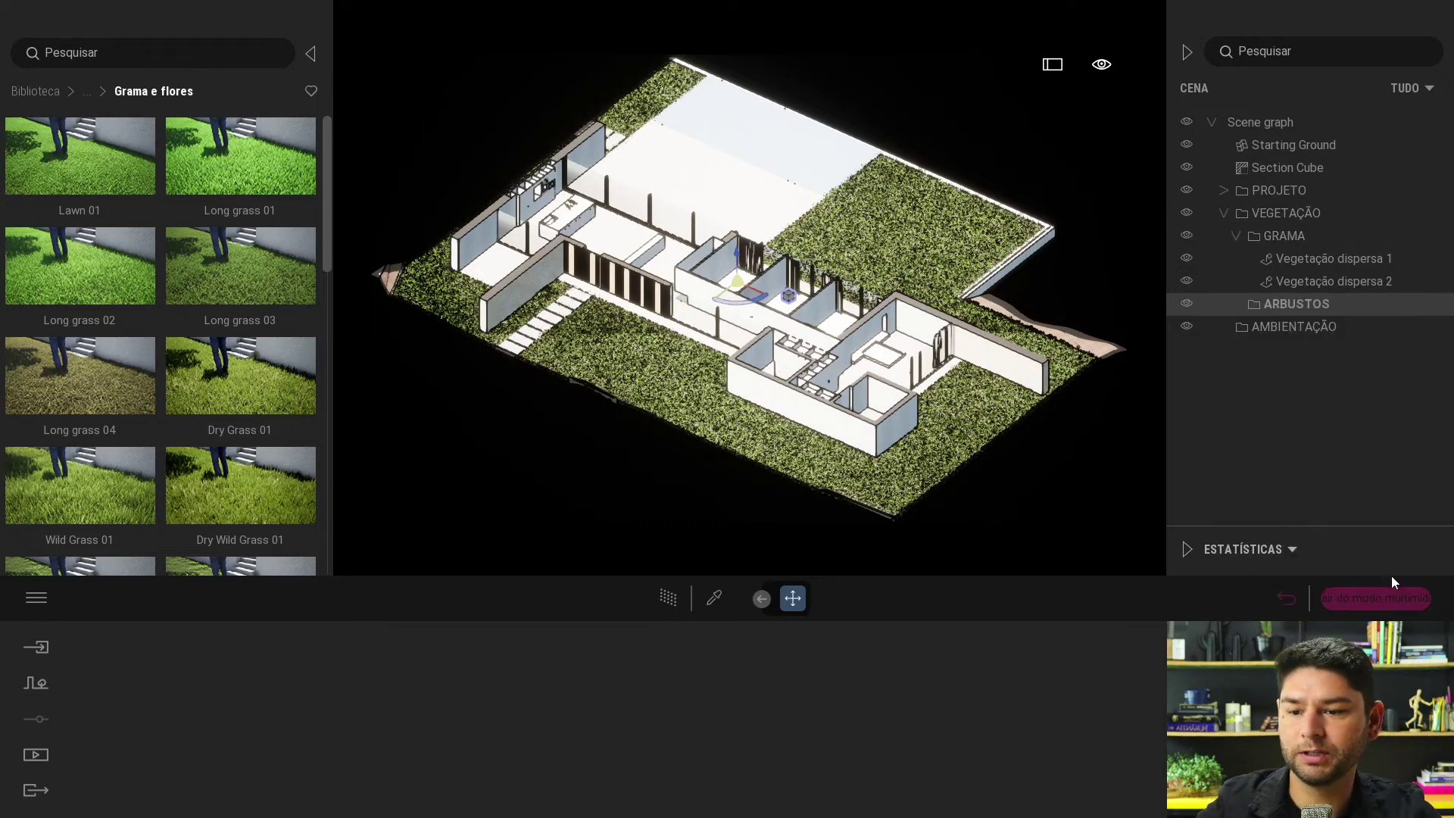
pyautogui.click(1394, 598)
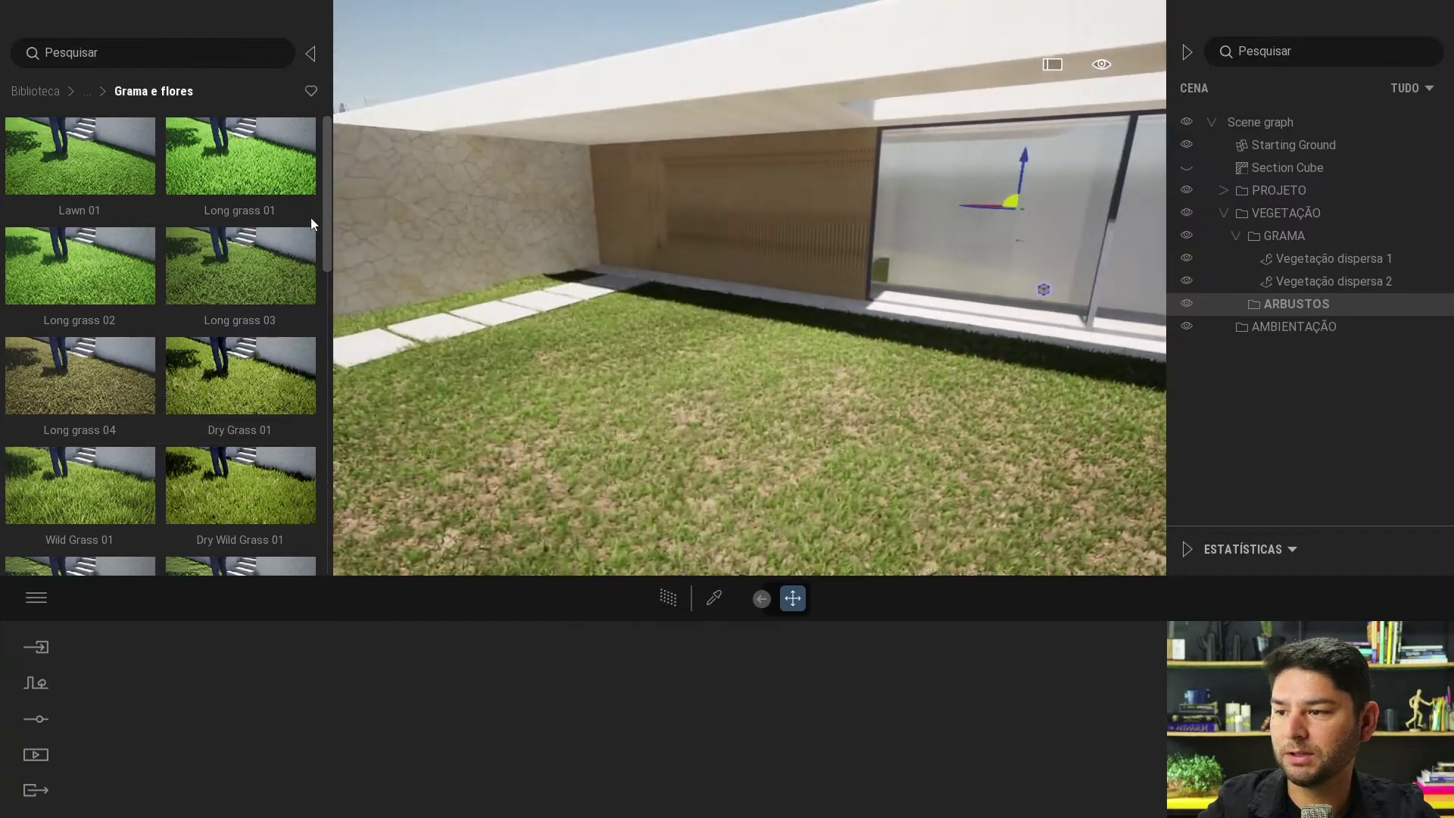
# Step: Place a Bush base 2 shrub and two Bush base 1 bushes in the garden
pyautogui.click(86, 91)
pyautogui.click(82, 296)
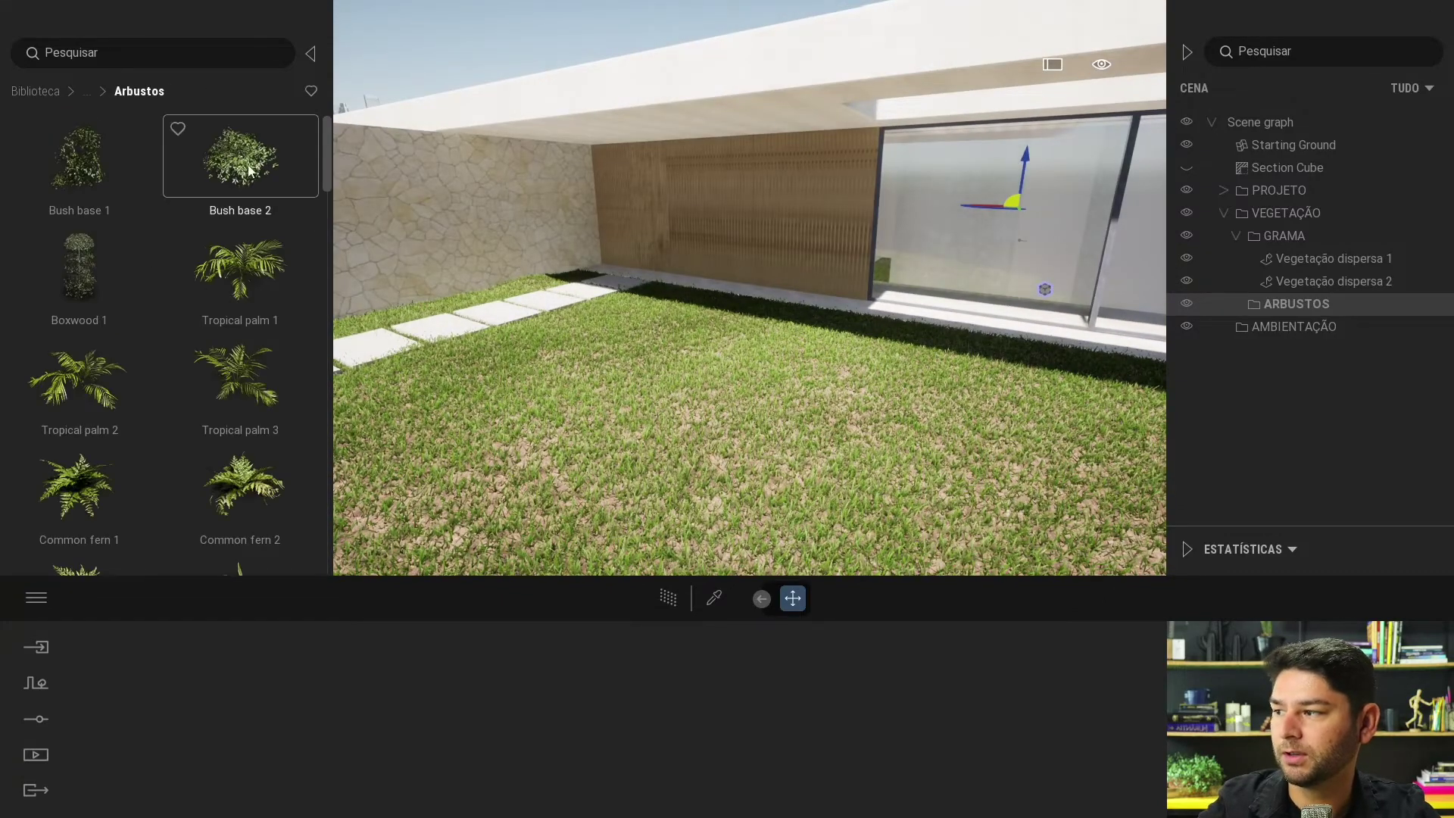
pyautogui.moveTo(240, 156); pyautogui.dragTo(660, 318)
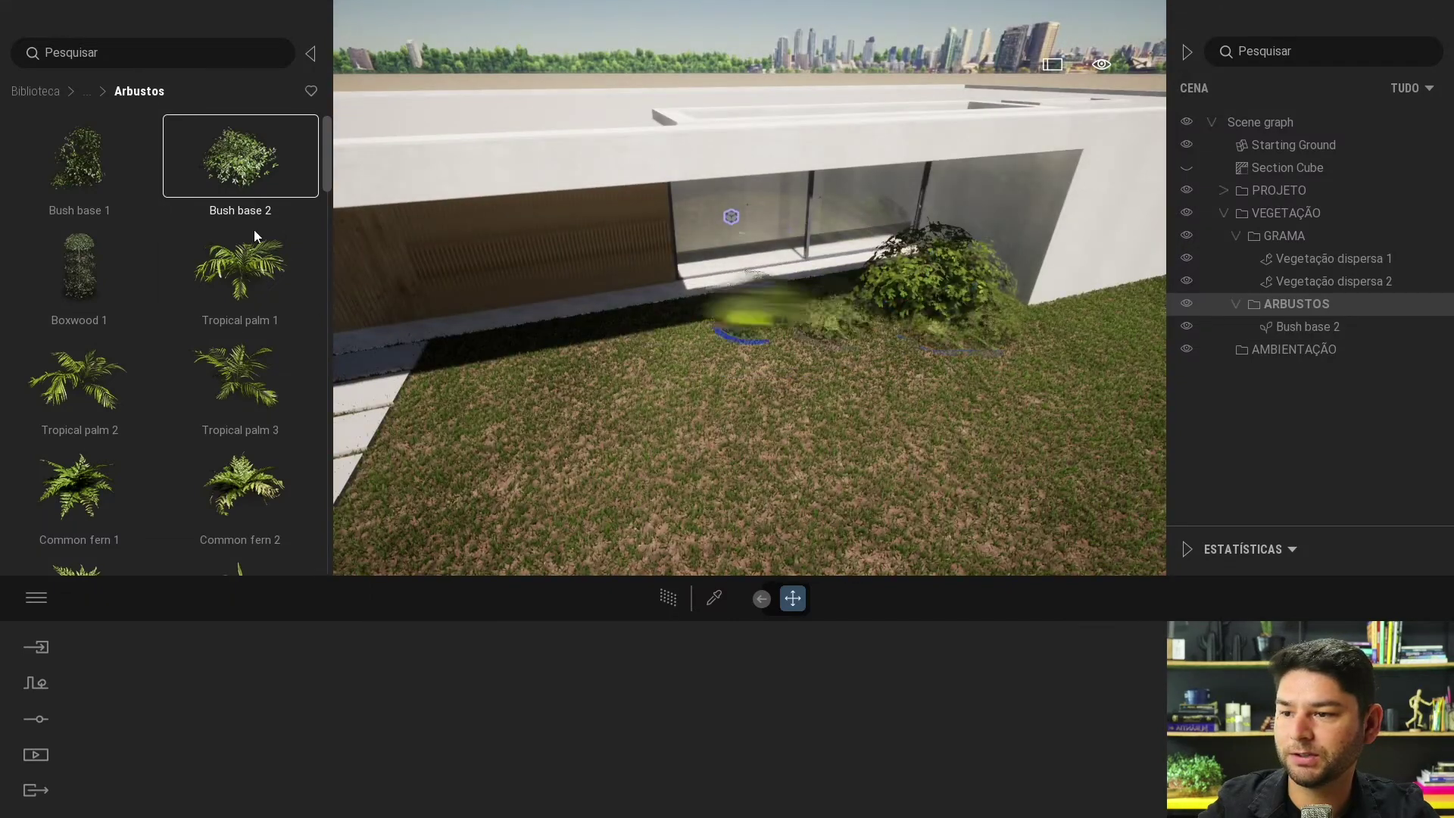
pyautogui.click(88, 157)
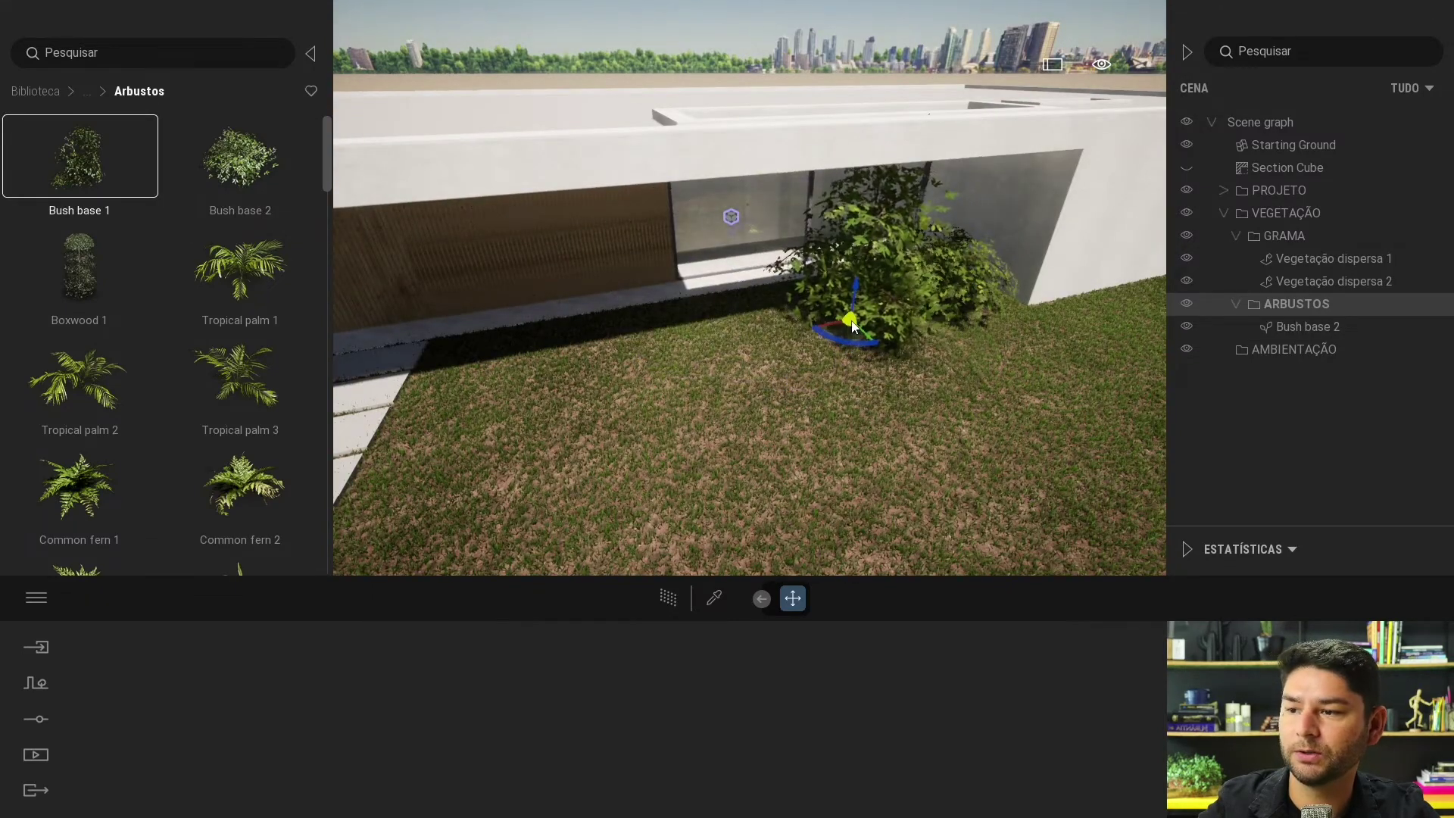
pyautogui.click(841, 333)
pyautogui.click(821, 345)
# Step: Plant Common fern 1 plants along the stone path and a Common fern 2 nearby
pyautogui.click(102, 477)
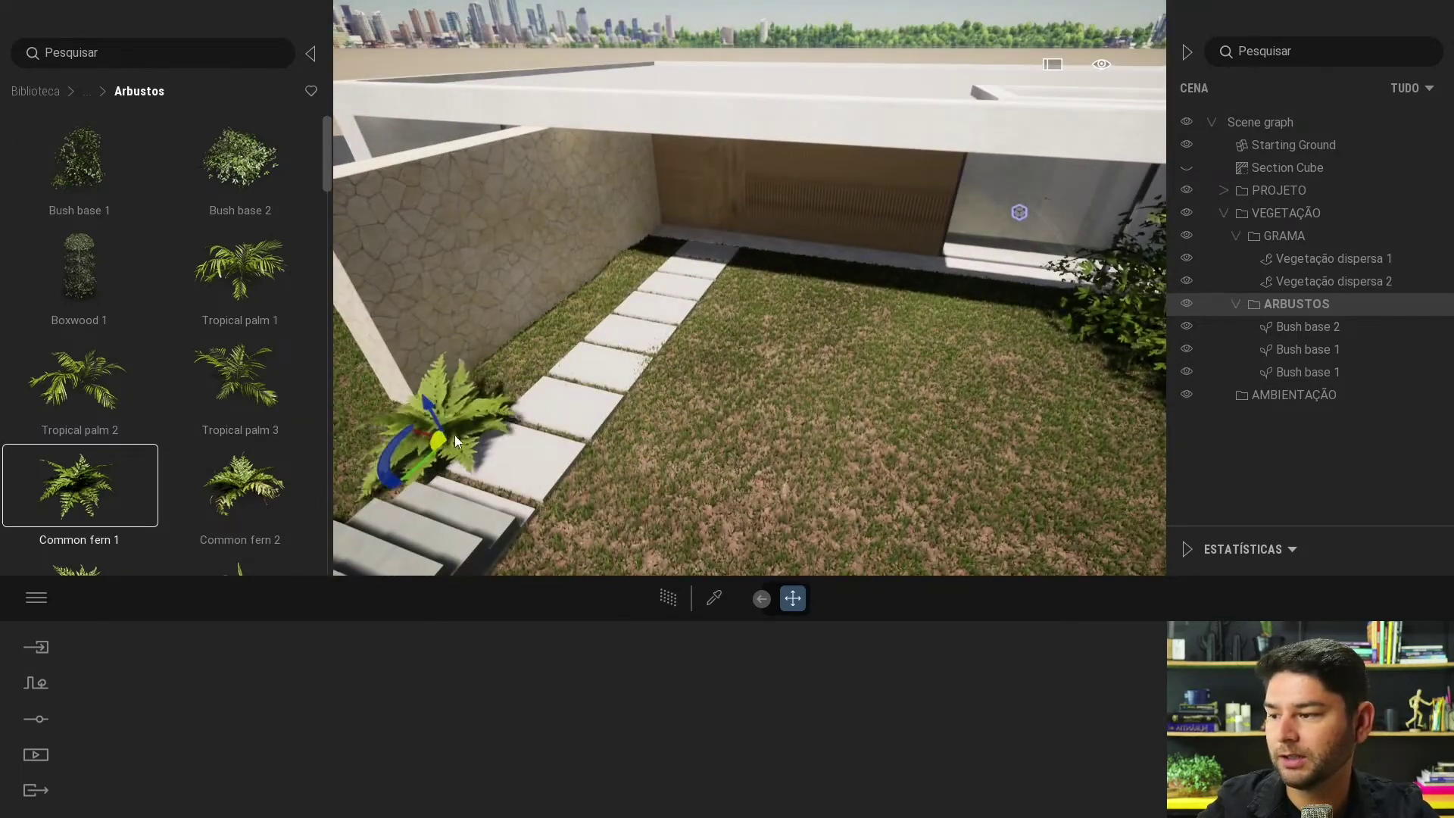
pyautogui.click(454, 435)
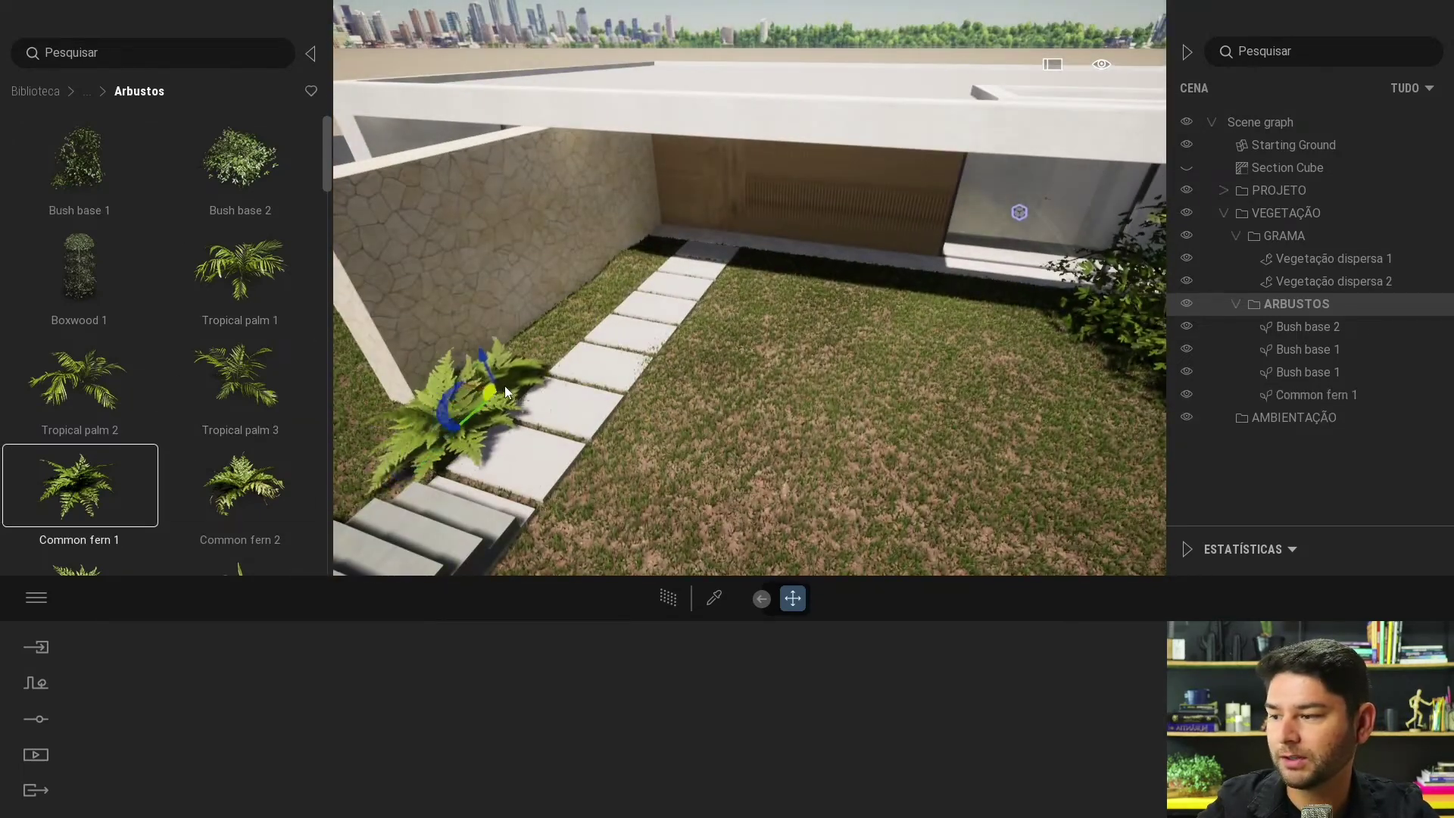
pyautogui.moveTo(505, 385); pyautogui.dragTo(652, 261)
pyautogui.click(240, 485)
pyautogui.click(744, 287)
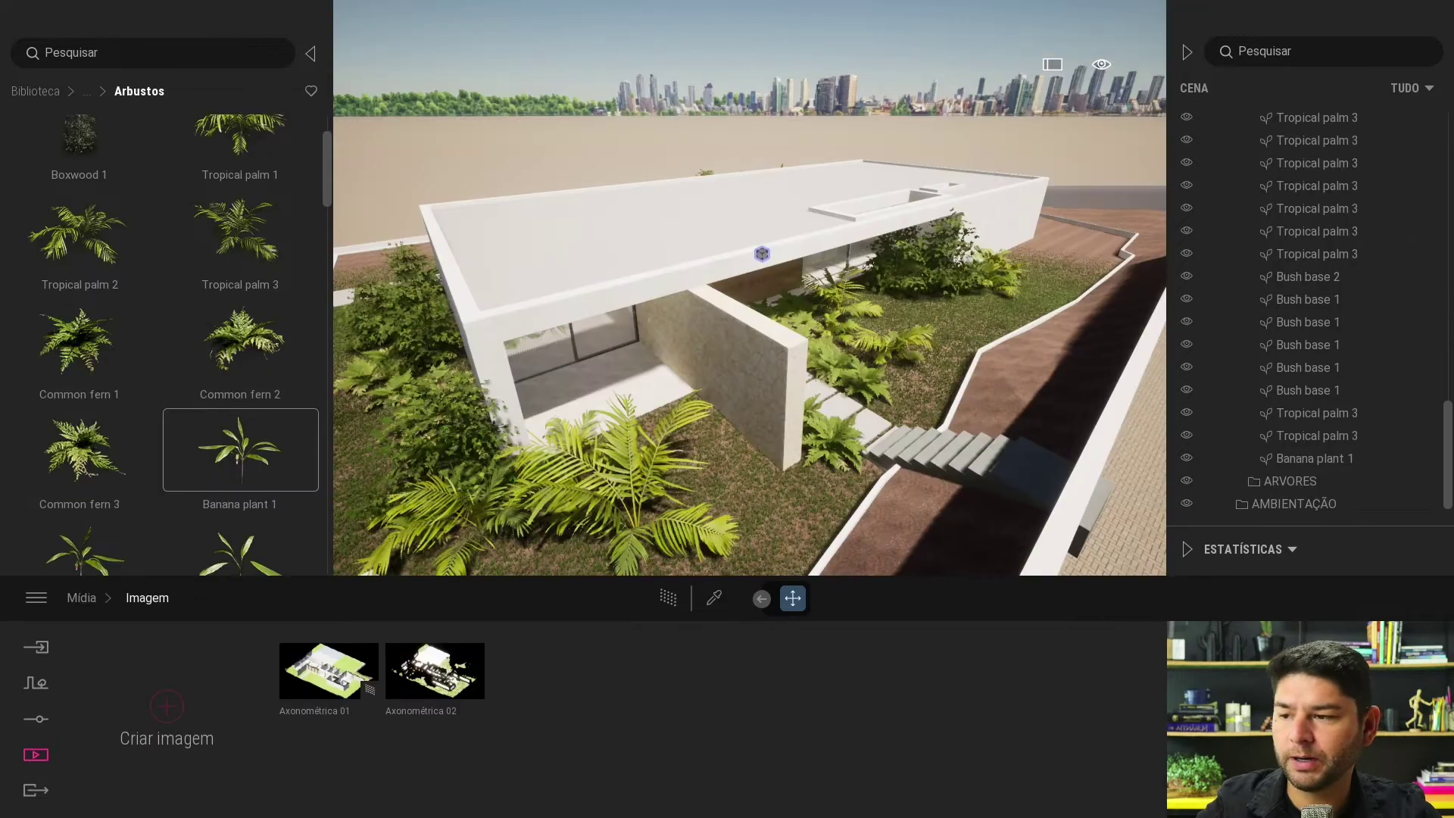
# Step: Collapse the ARBUSTOS and VEGETAÇÃO folders and hide the whole vegetation group
pyautogui.moveTo(789, 404); pyautogui.dragTo(932, 338, button='right')
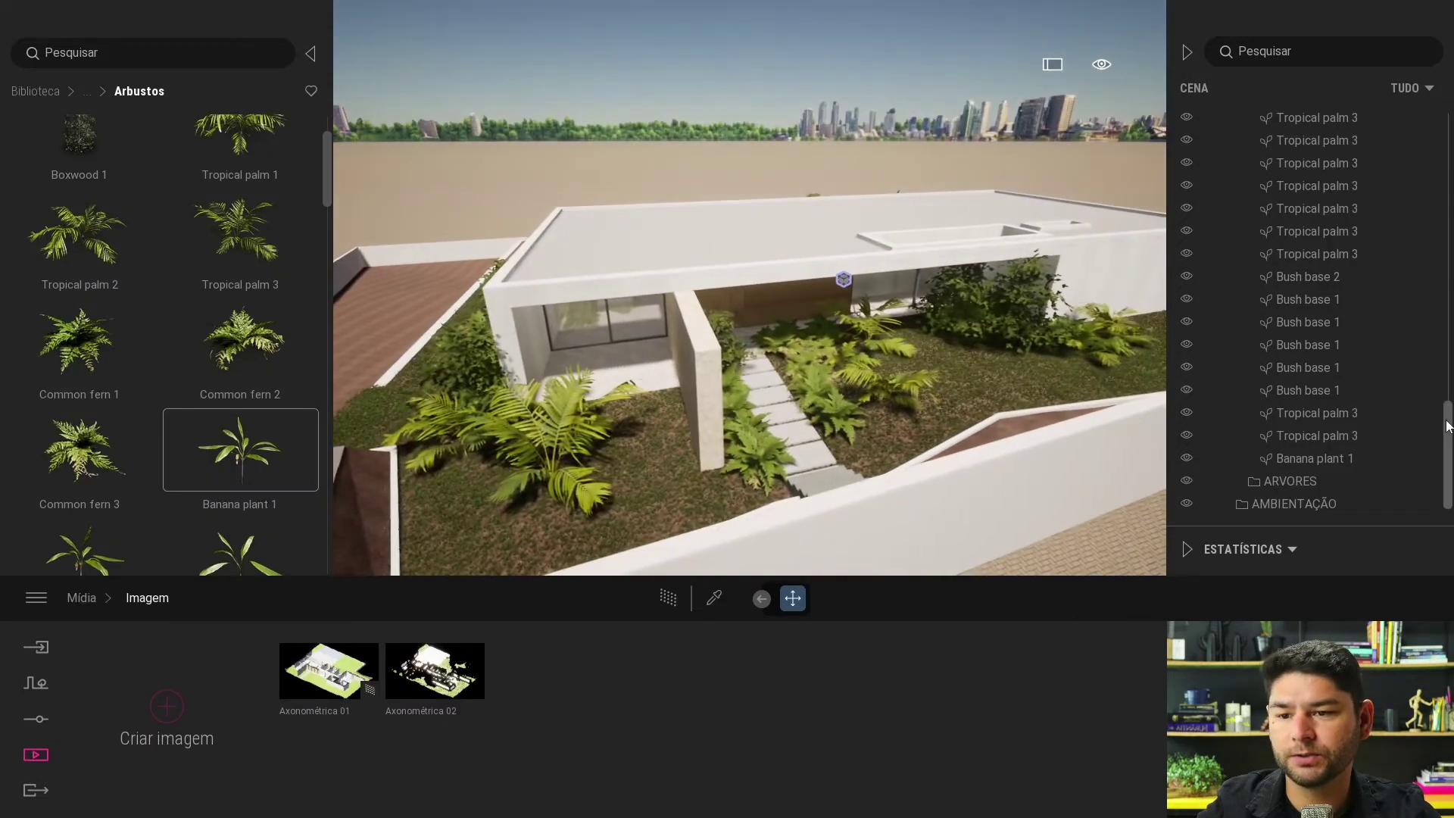
pyautogui.moveTo(1446, 425); pyautogui.dragTo(1446, 151)
pyautogui.click(1235, 257)
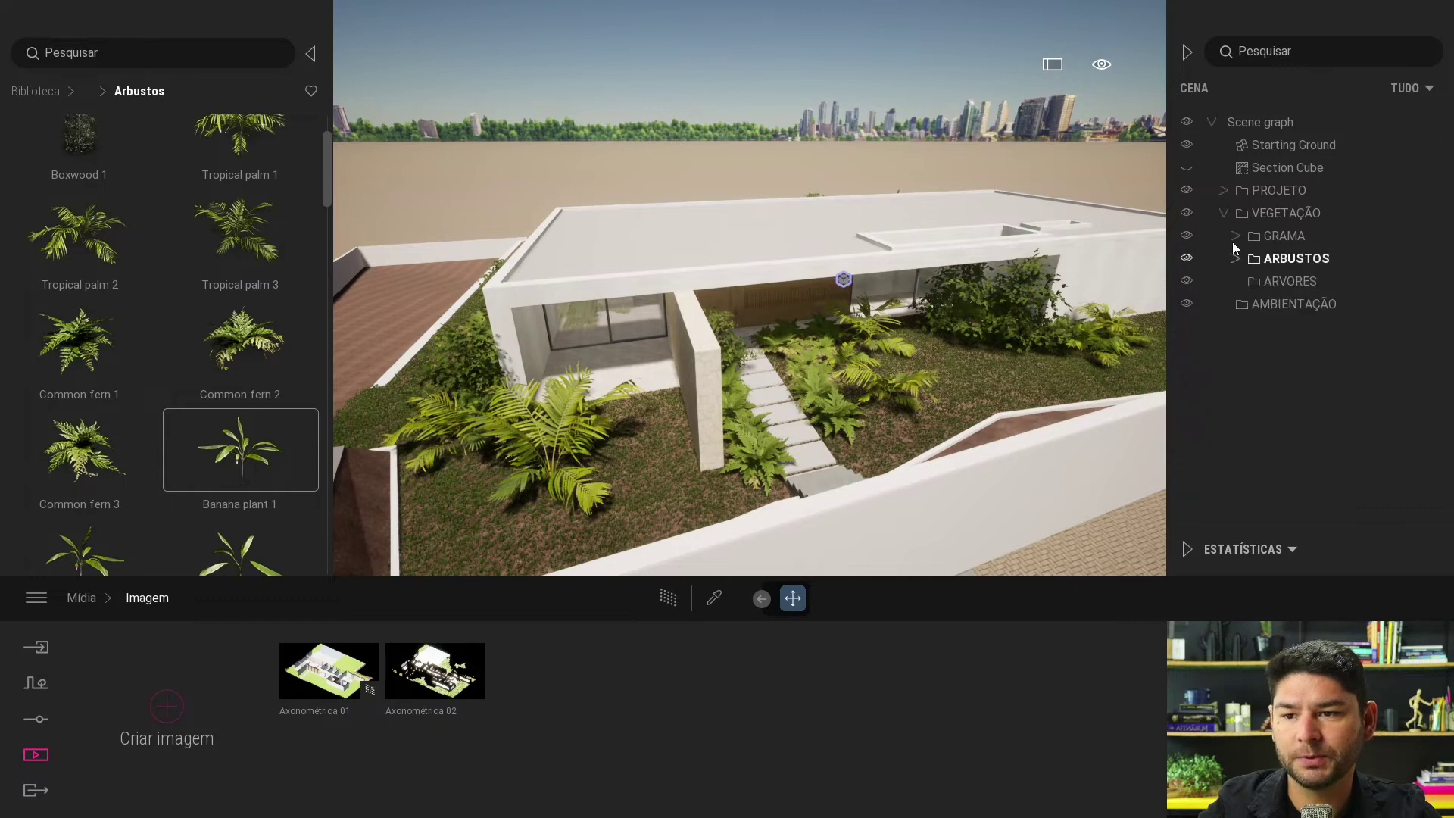
pyautogui.click(1224, 213)
pyautogui.click(1186, 213)
pyautogui.click(1186, 214)
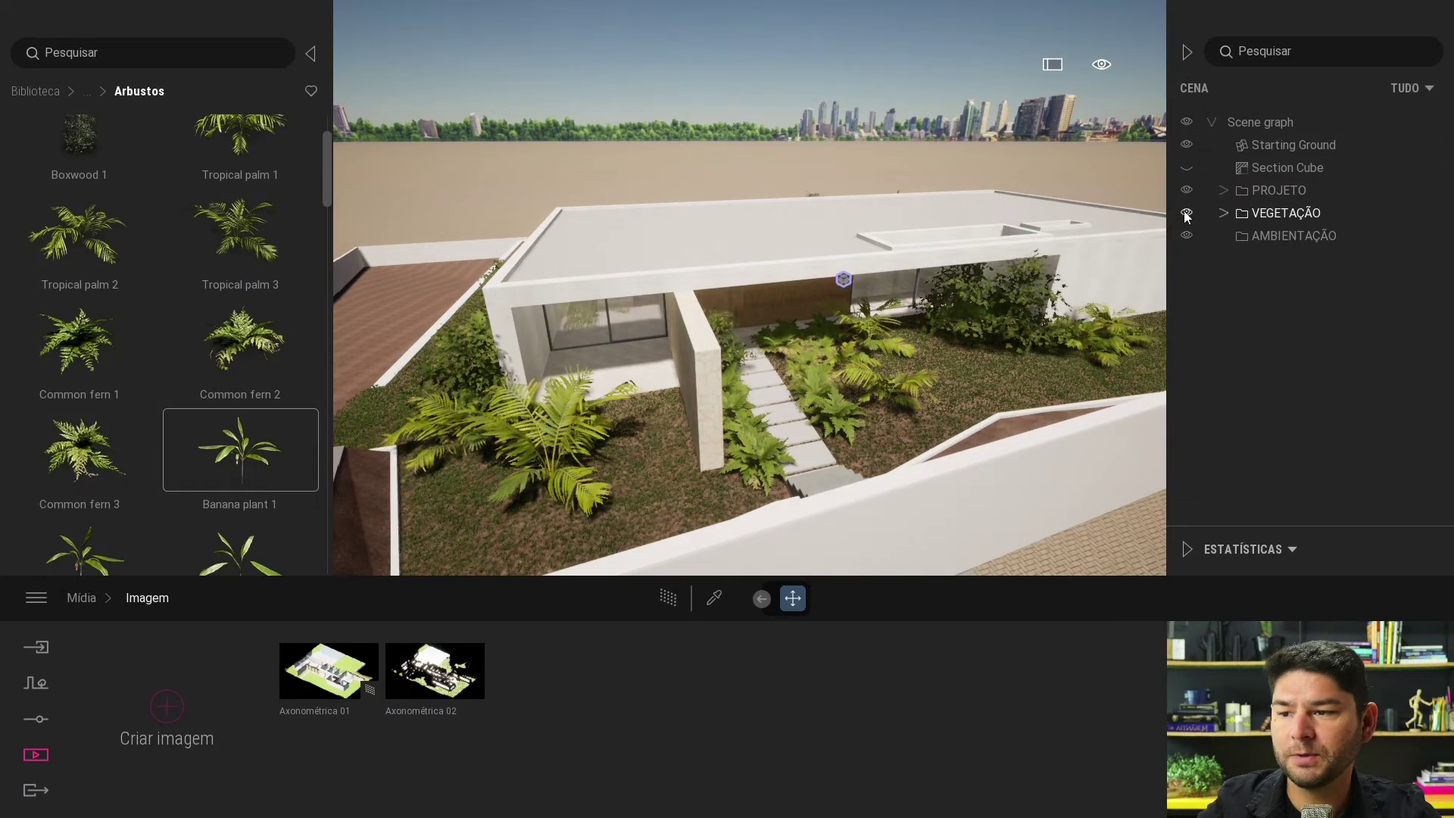
pyautogui.click(1187, 214)
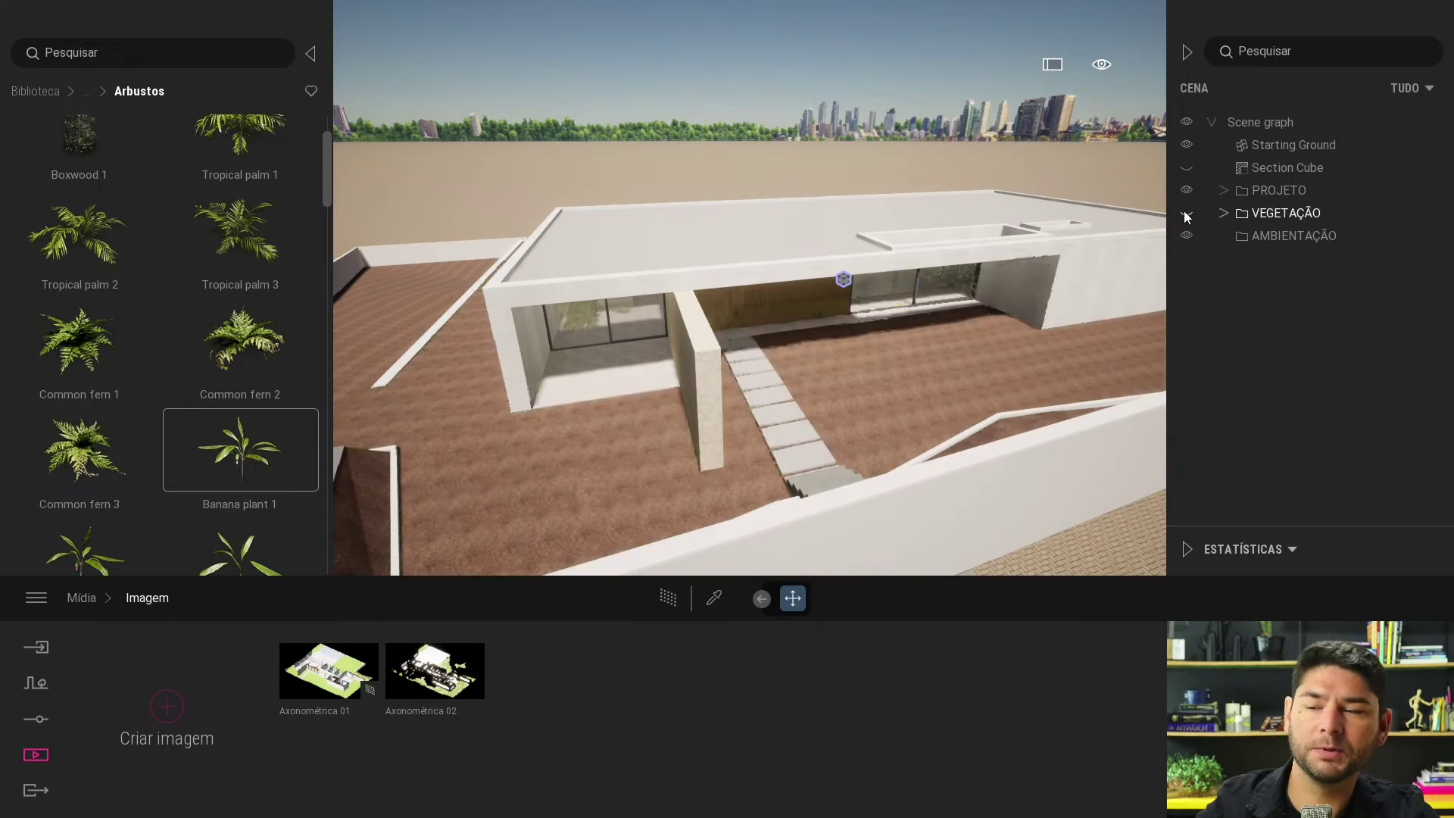
# Step: In PROJETO, show only the Axonometrica_01 model and hide Axonometrica_02
pyautogui.doubleClick(1262, 237)
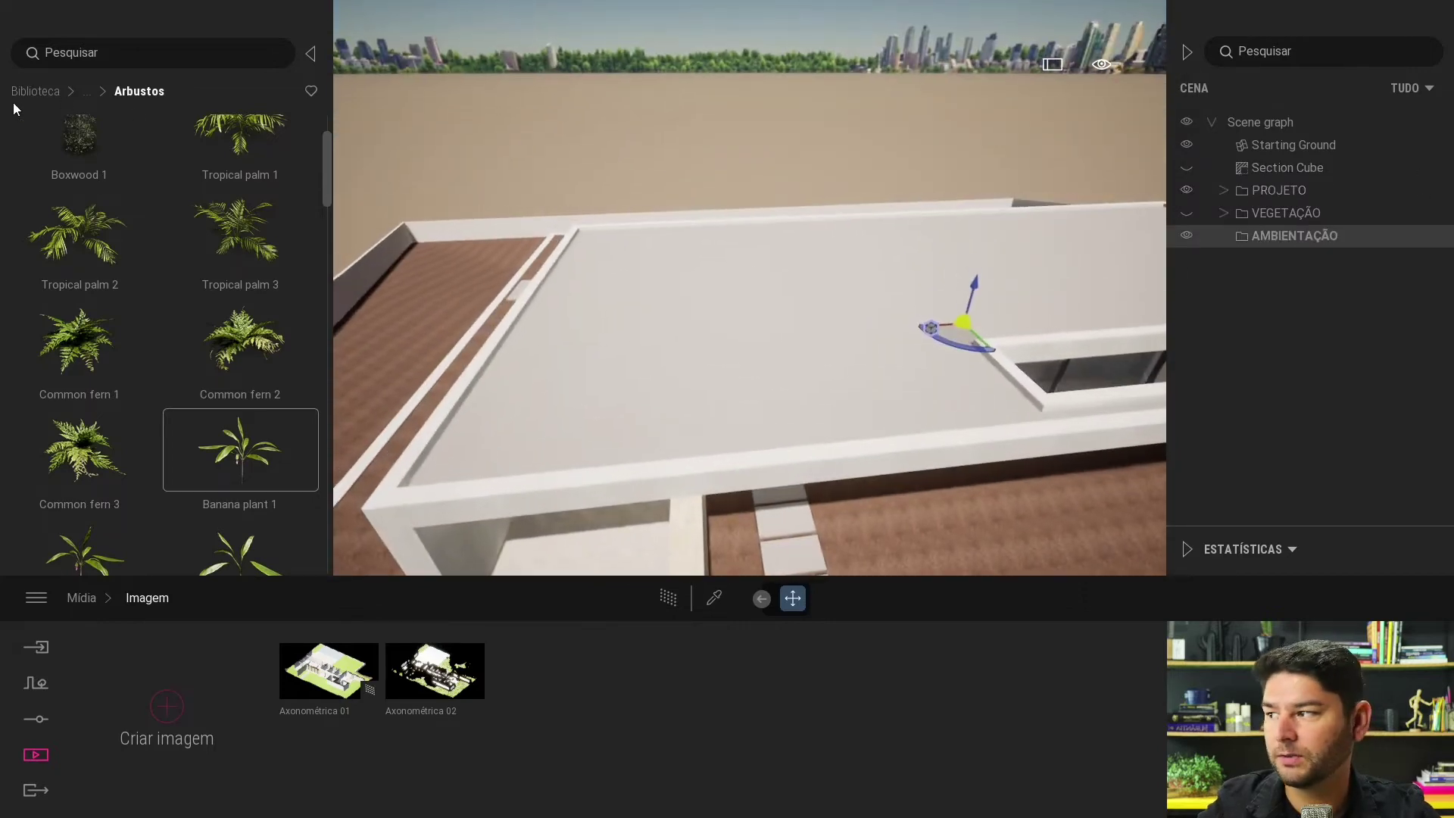
pyautogui.click(34, 91)
pyautogui.scroll(-3, 442, 197)
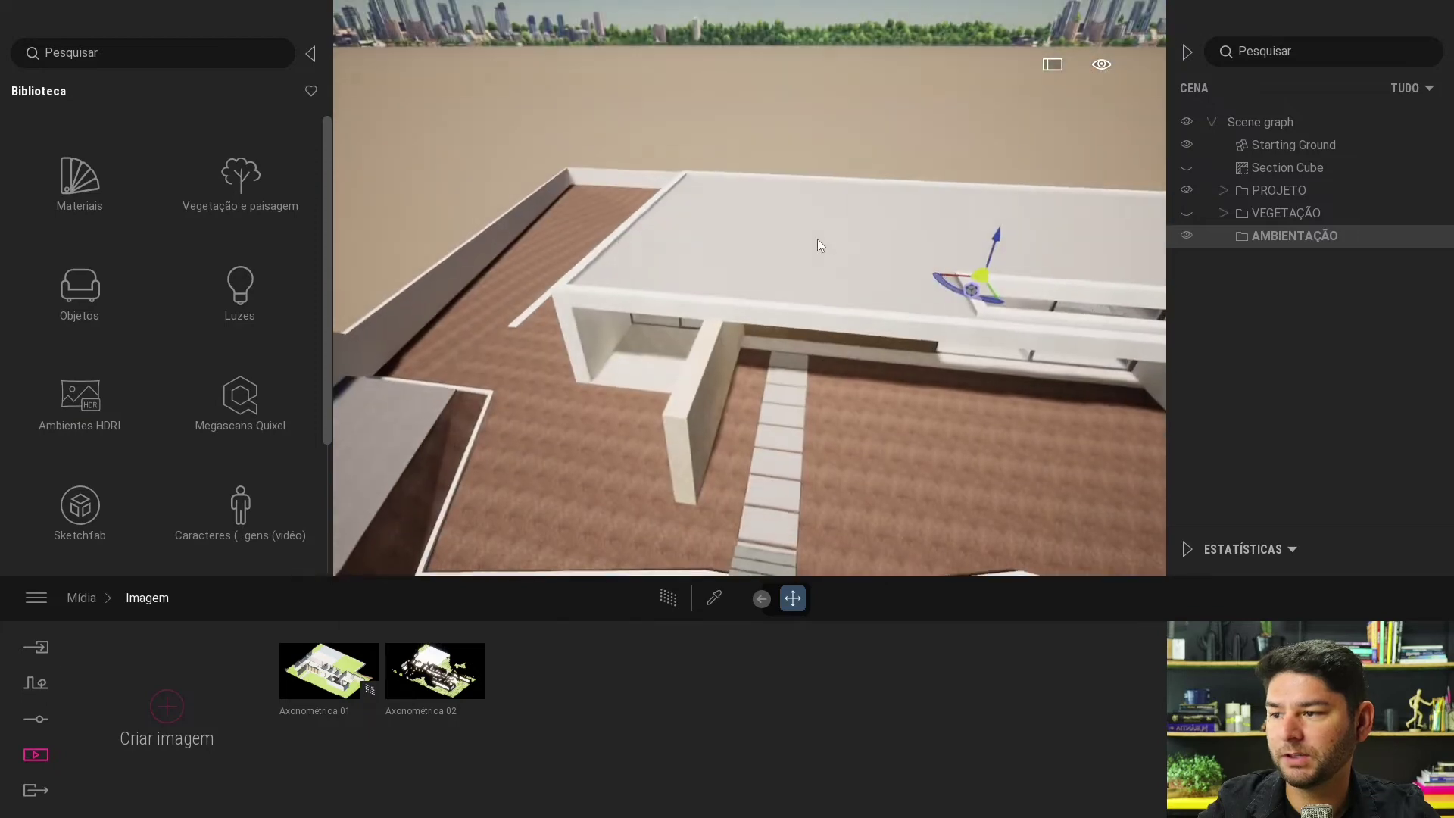
pyautogui.click(1224, 190)
pyautogui.click(1236, 235)
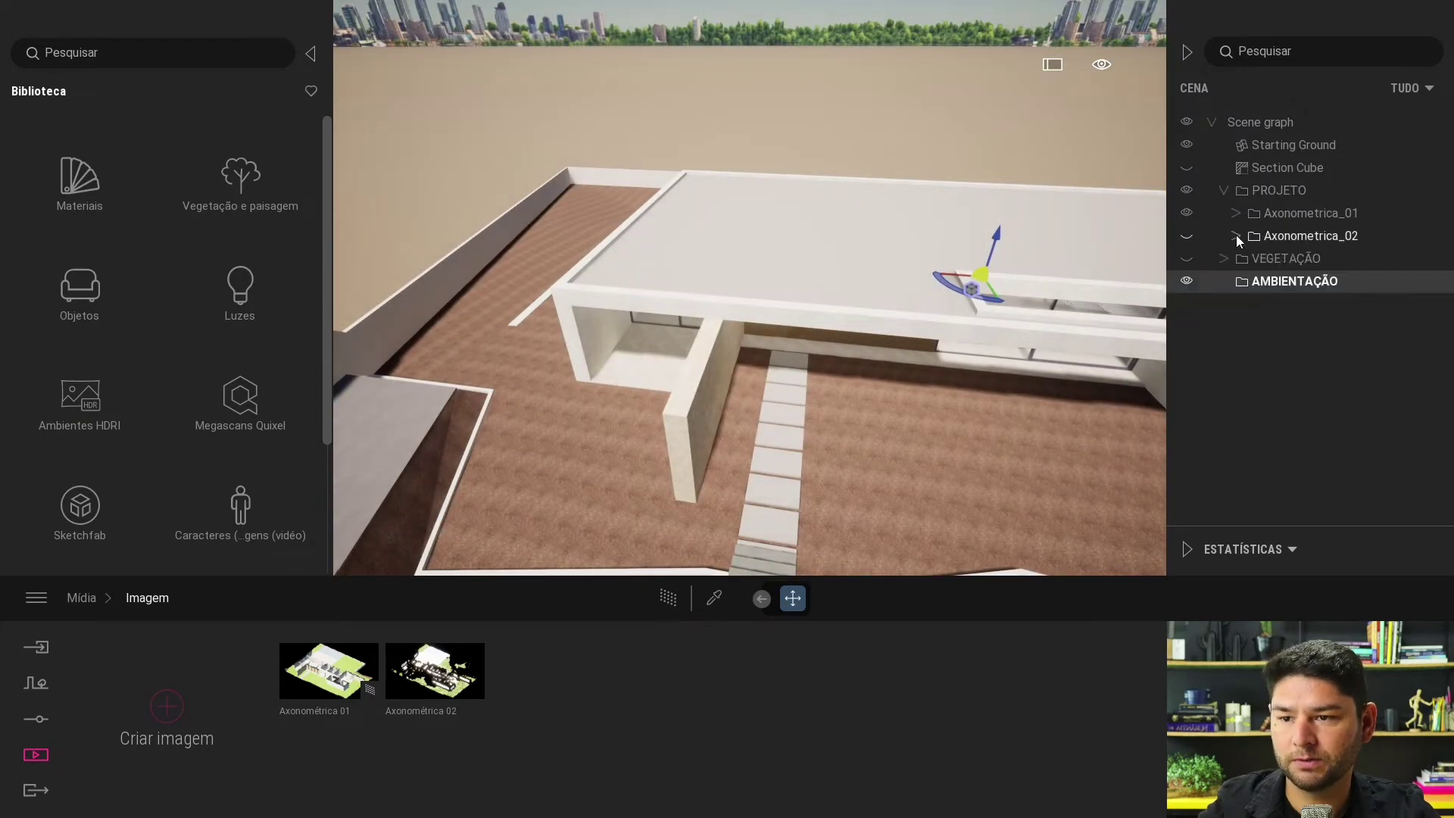
pyautogui.click(1187, 213)
pyautogui.click(1186, 236)
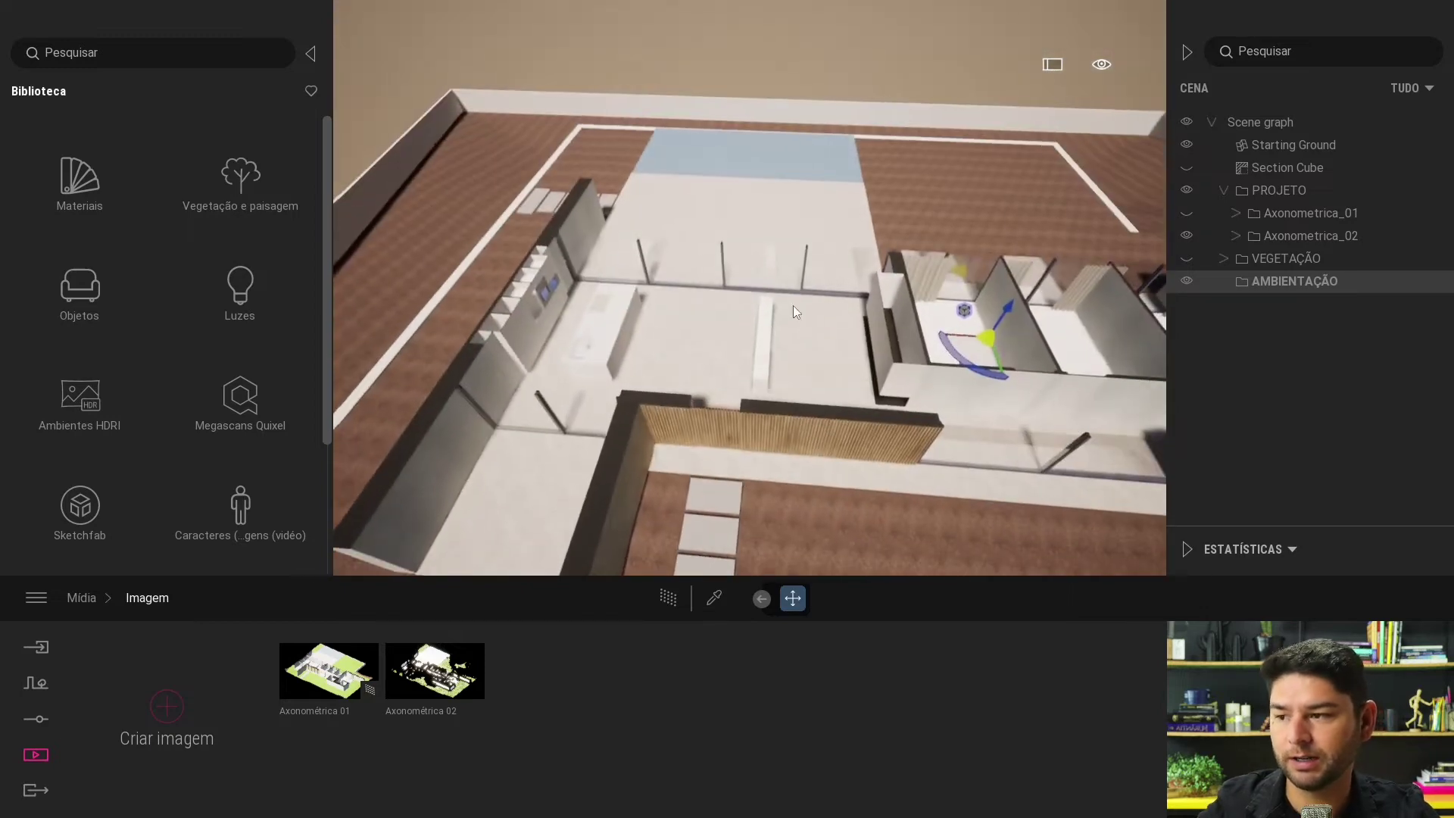
pyautogui.click(1186, 236)
pyautogui.click(1187, 213)
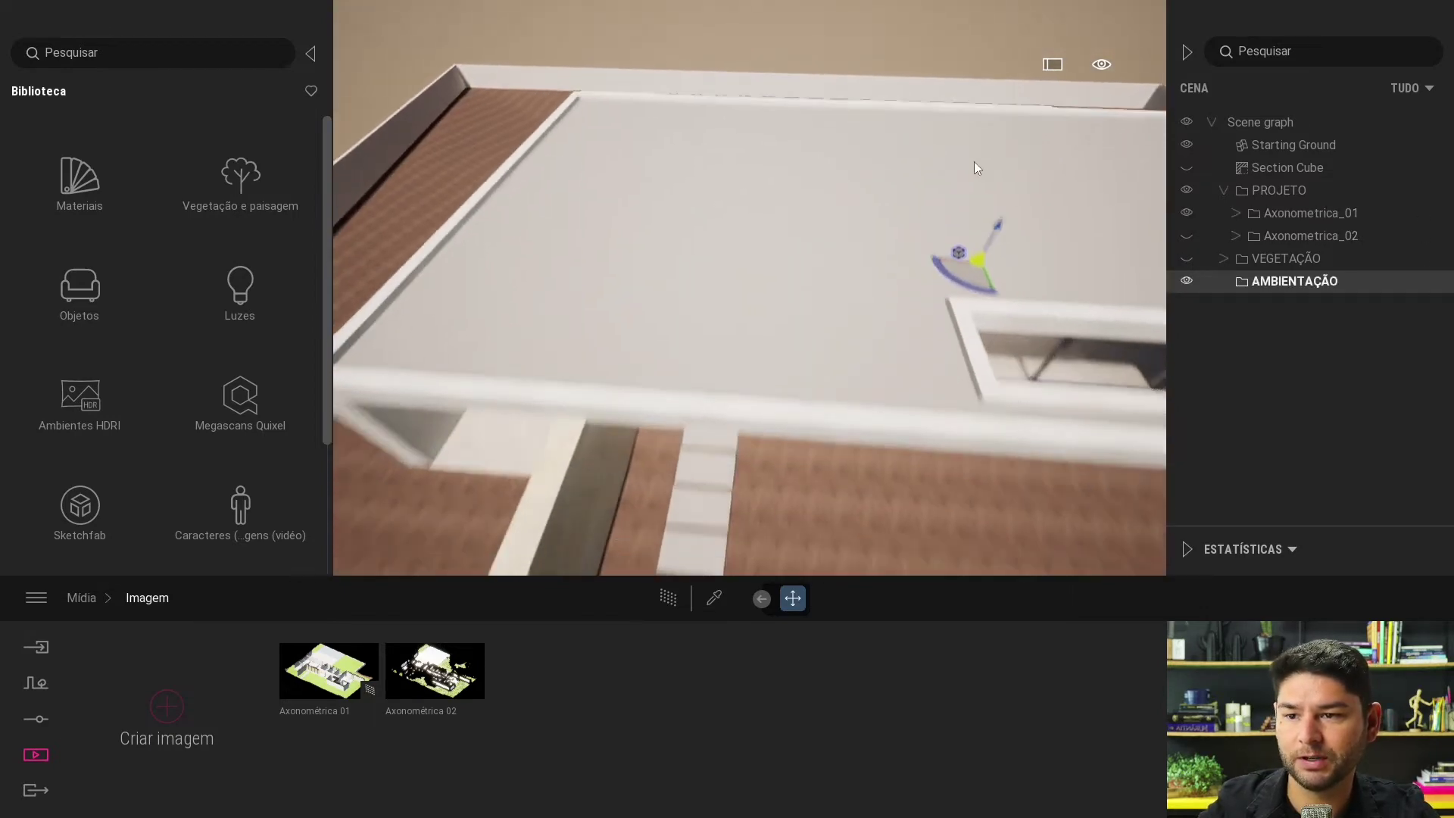
# Step: Enable the Section Cube and lower its top to 0.19 to cut away the roof
pyautogui.click(1187, 167)
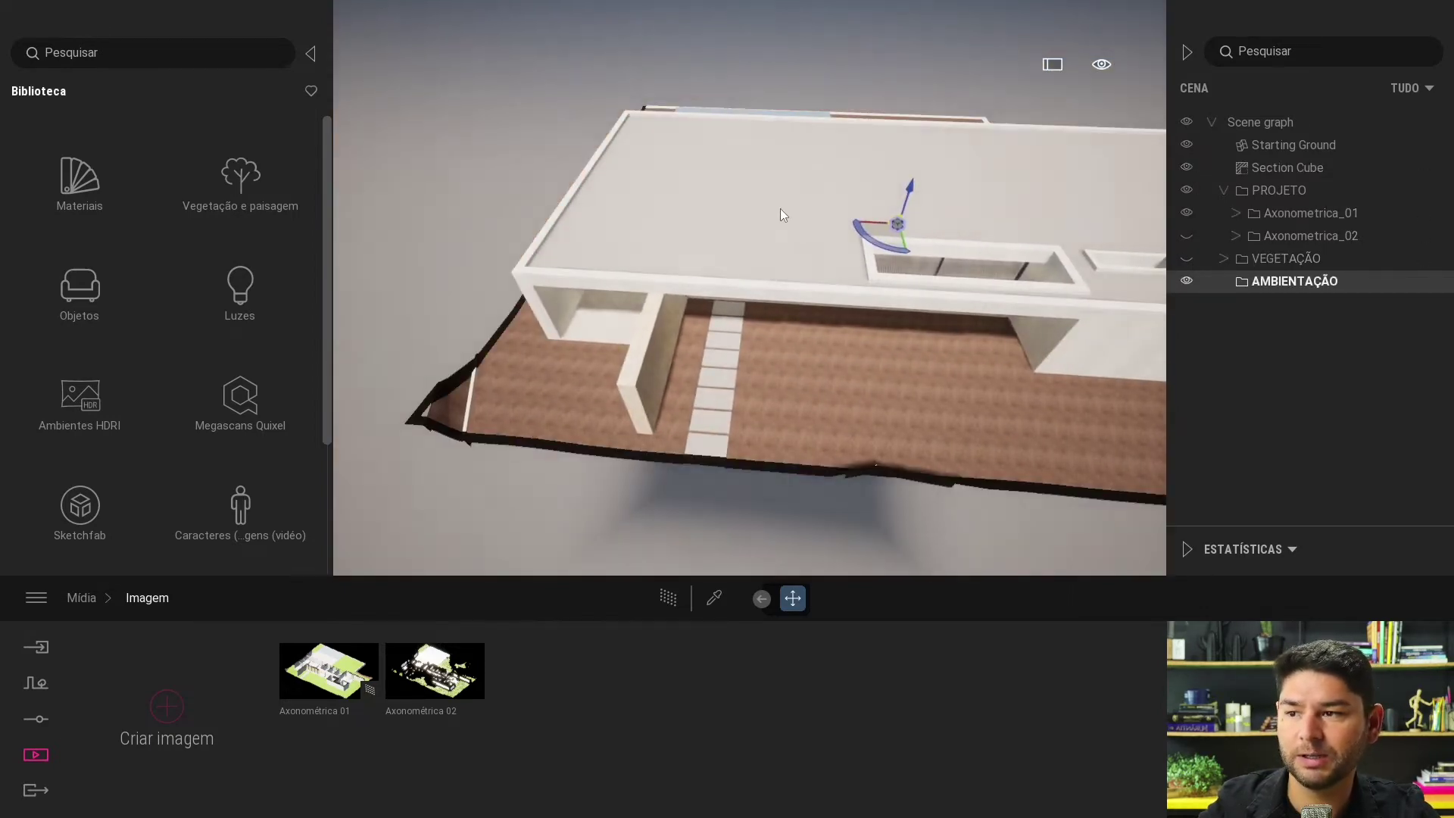
pyautogui.click(1286, 169)
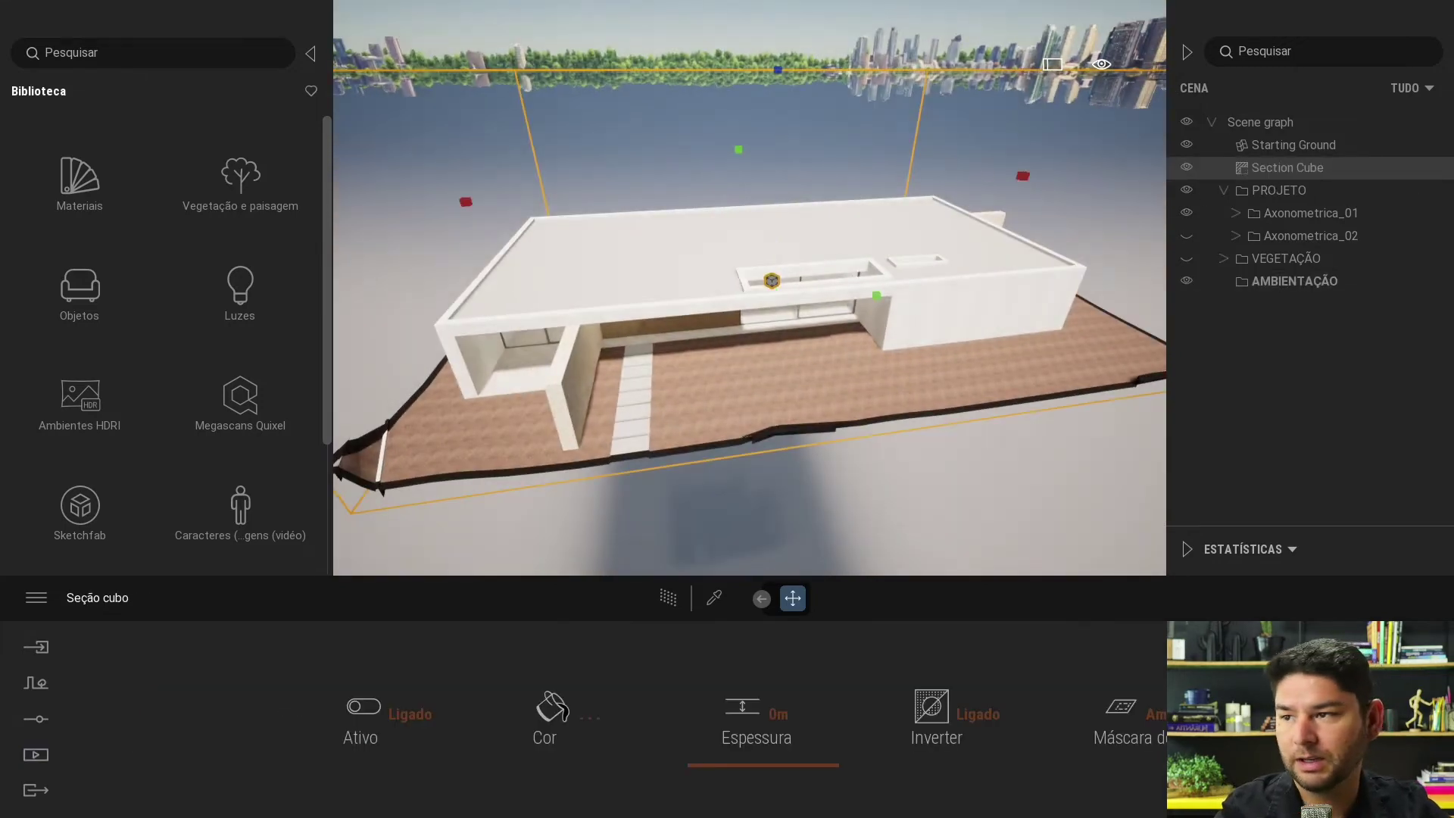
pyautogui.moveTo(1043, 188); pyautogui.dragTo(830, 165, button='right')
pyautogui.moveTo(786, 318); pyautogui.dragTo(783, 330)
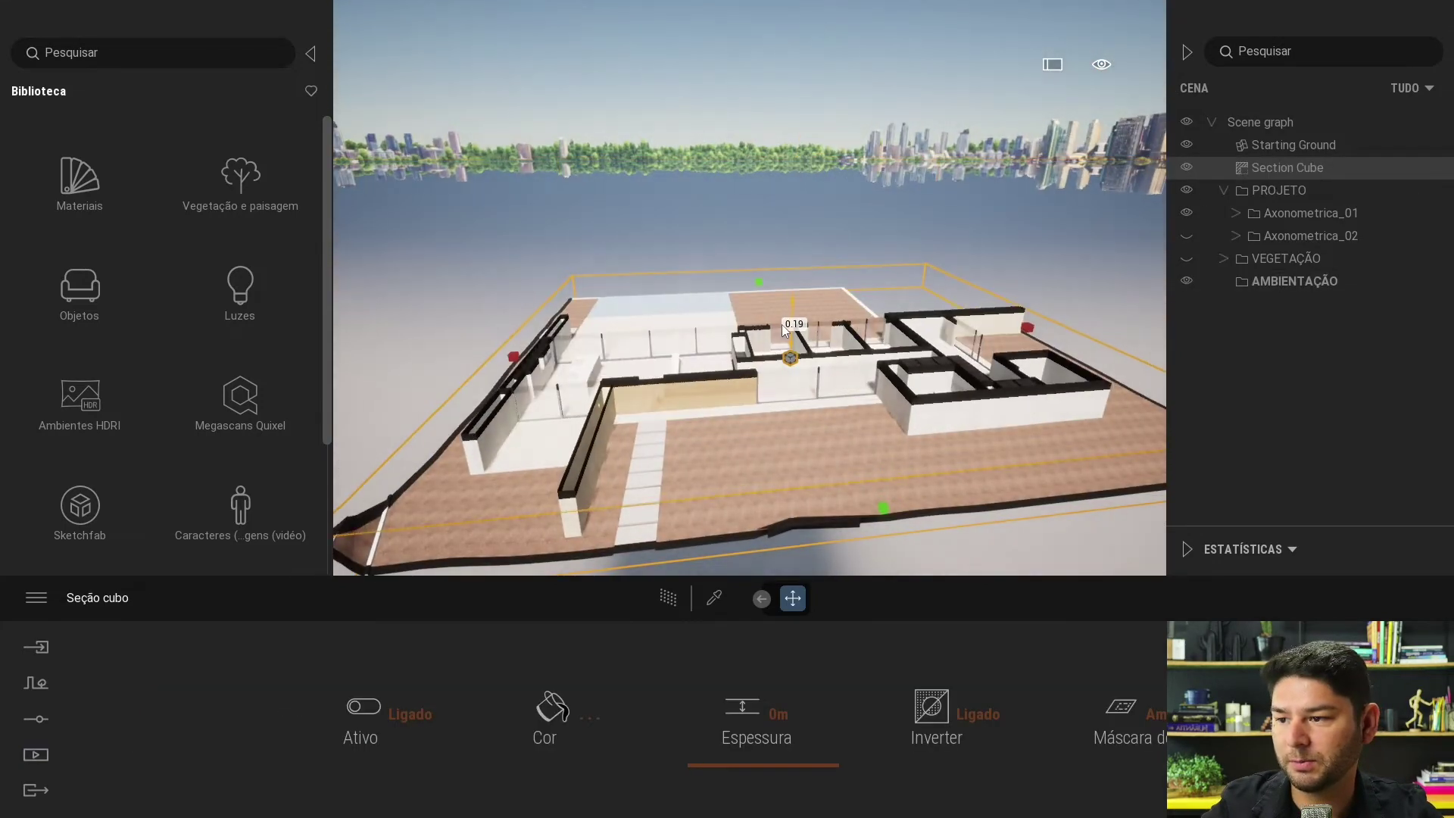
pyautogui.click(760, 221)
pyautogui.moveTo(760, 221); pyautogui.dragTo(861, 303, button='right')
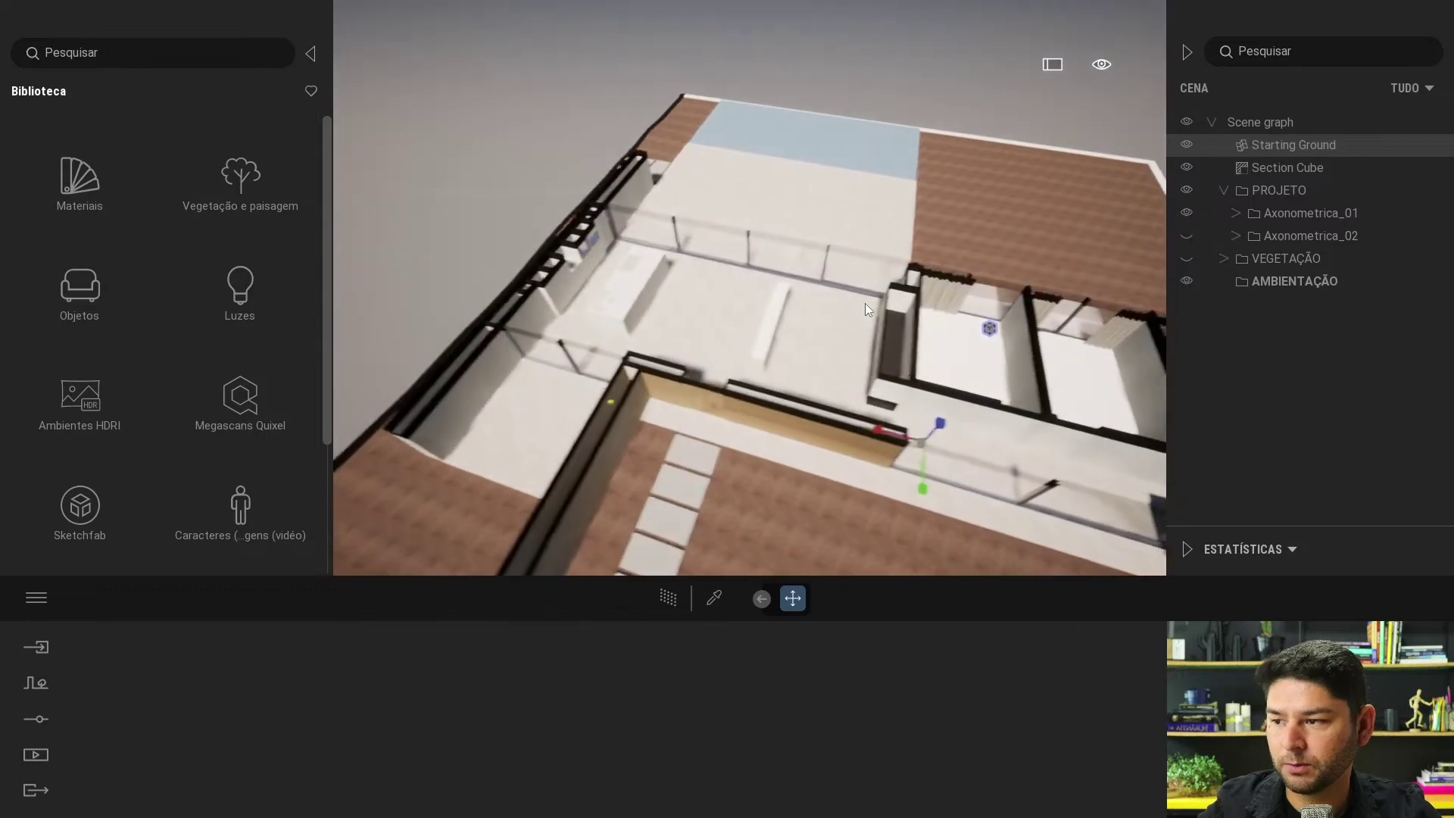
pyautogui.moveTo(711, 356)
pyautogui.mouseDown(button='right')
pyautogui.moveTo(948, 246)
pyautogui.moveTo(794, 353)
pyautogui.moveTo(749, 347)
pyautogui.mouseUp(button='right')
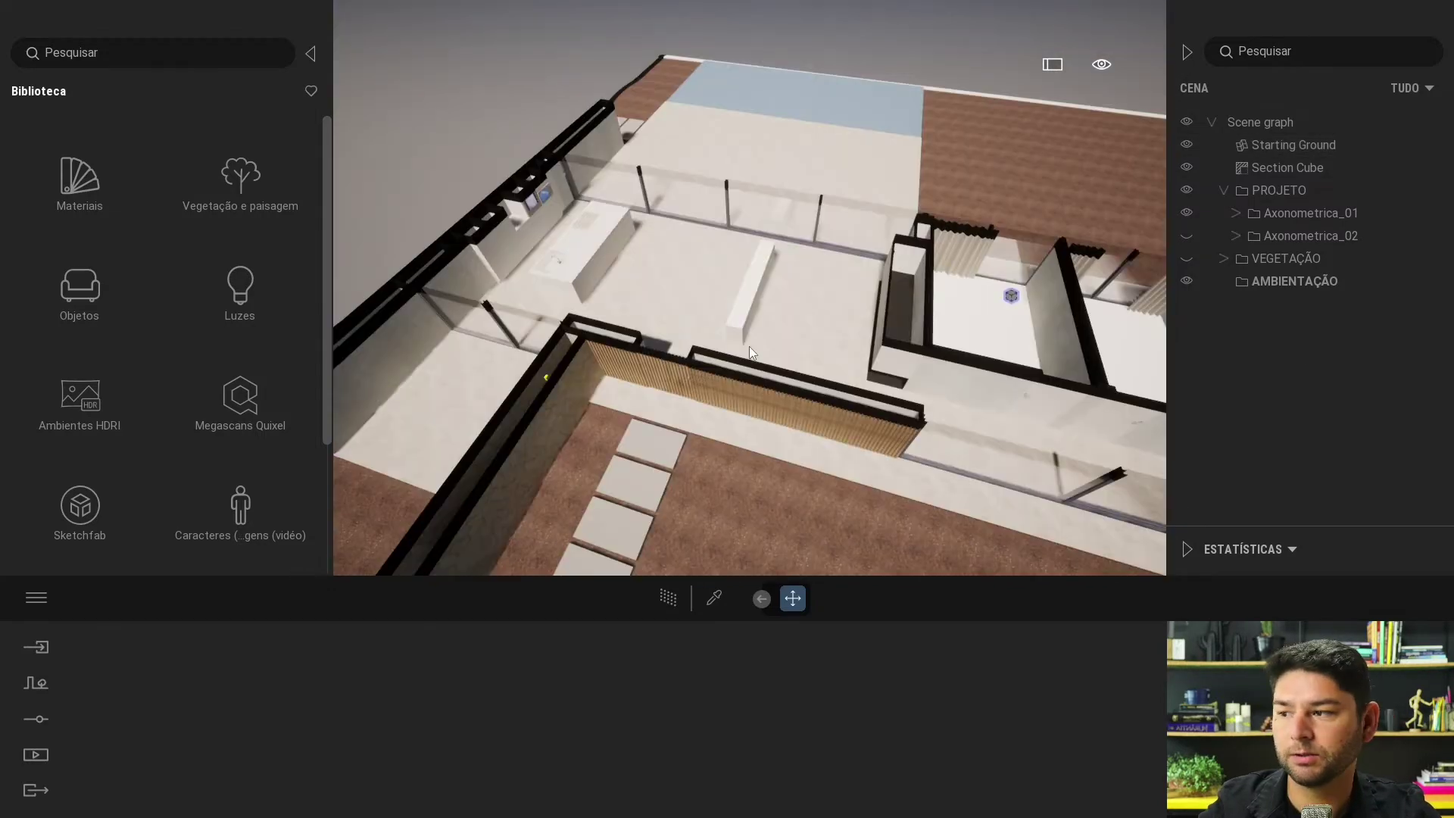
# Step: Browse the library to Objetos > Casa > Quarto > Camas and zoom onto the bedroom floor
pyautogui.click(79, 288)
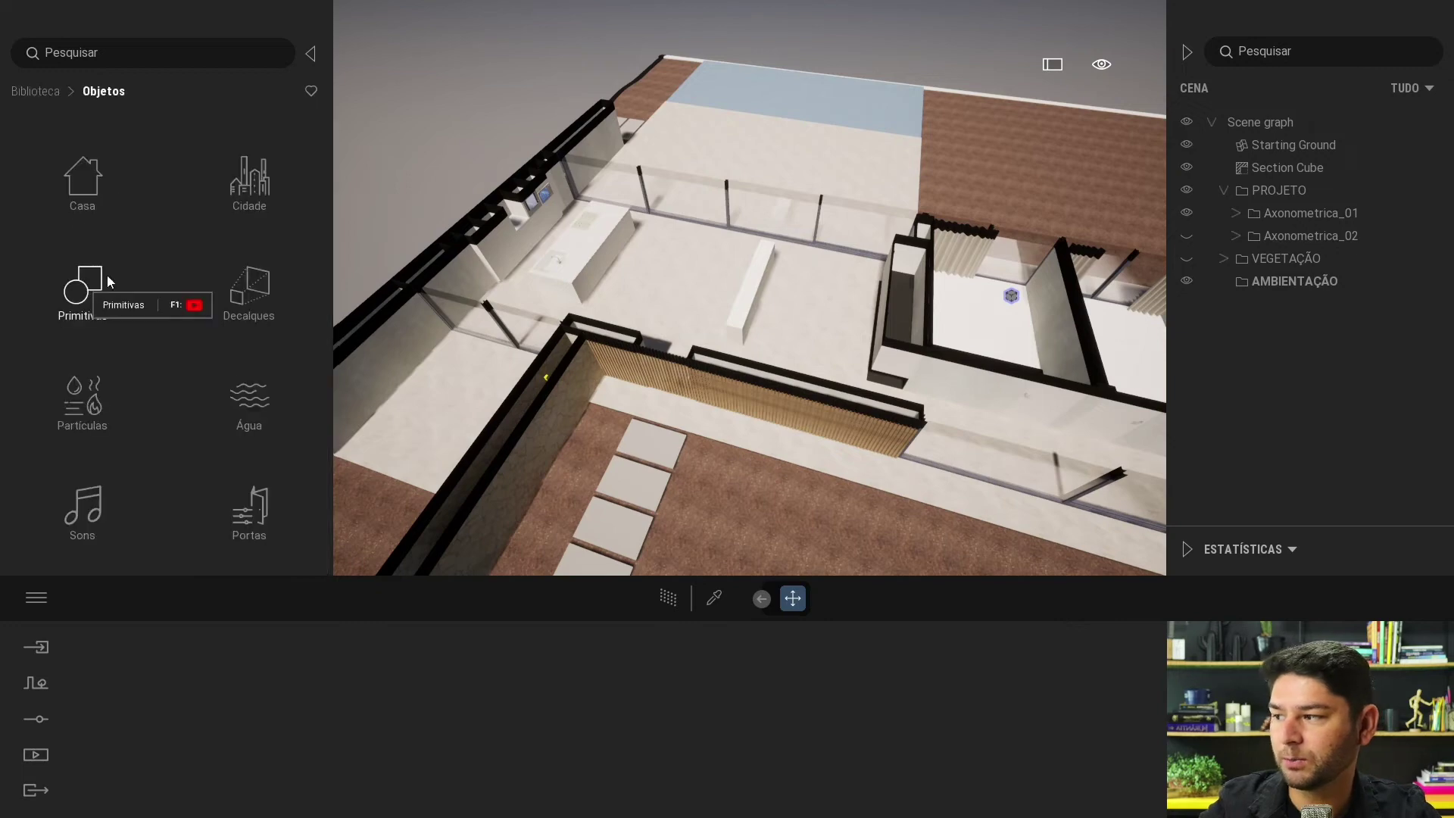
pyautogui.moveTo(380, 321); pyautogui.dragTo(695, 220, button='right')
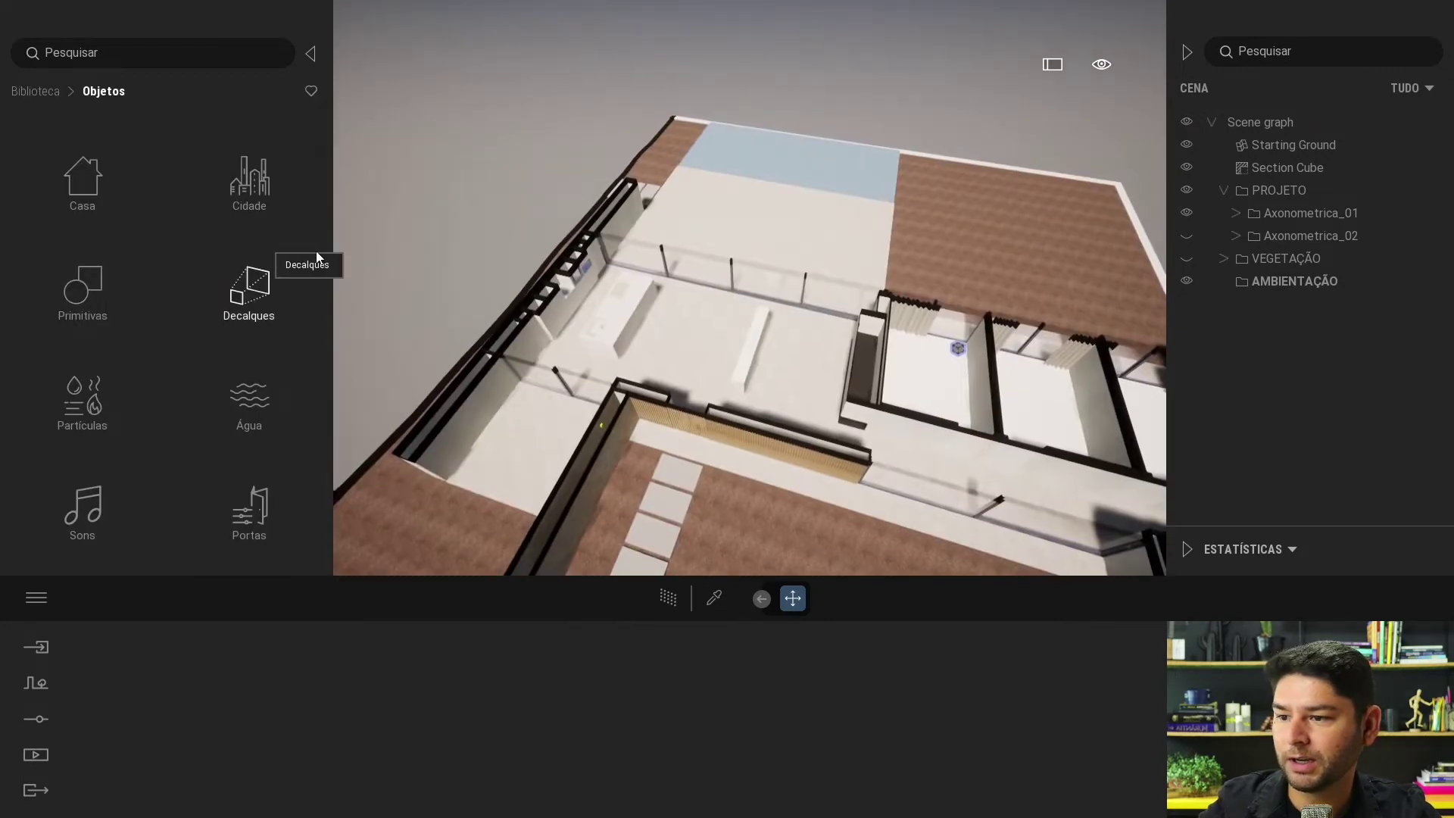
pyautogui.click(81, 181)
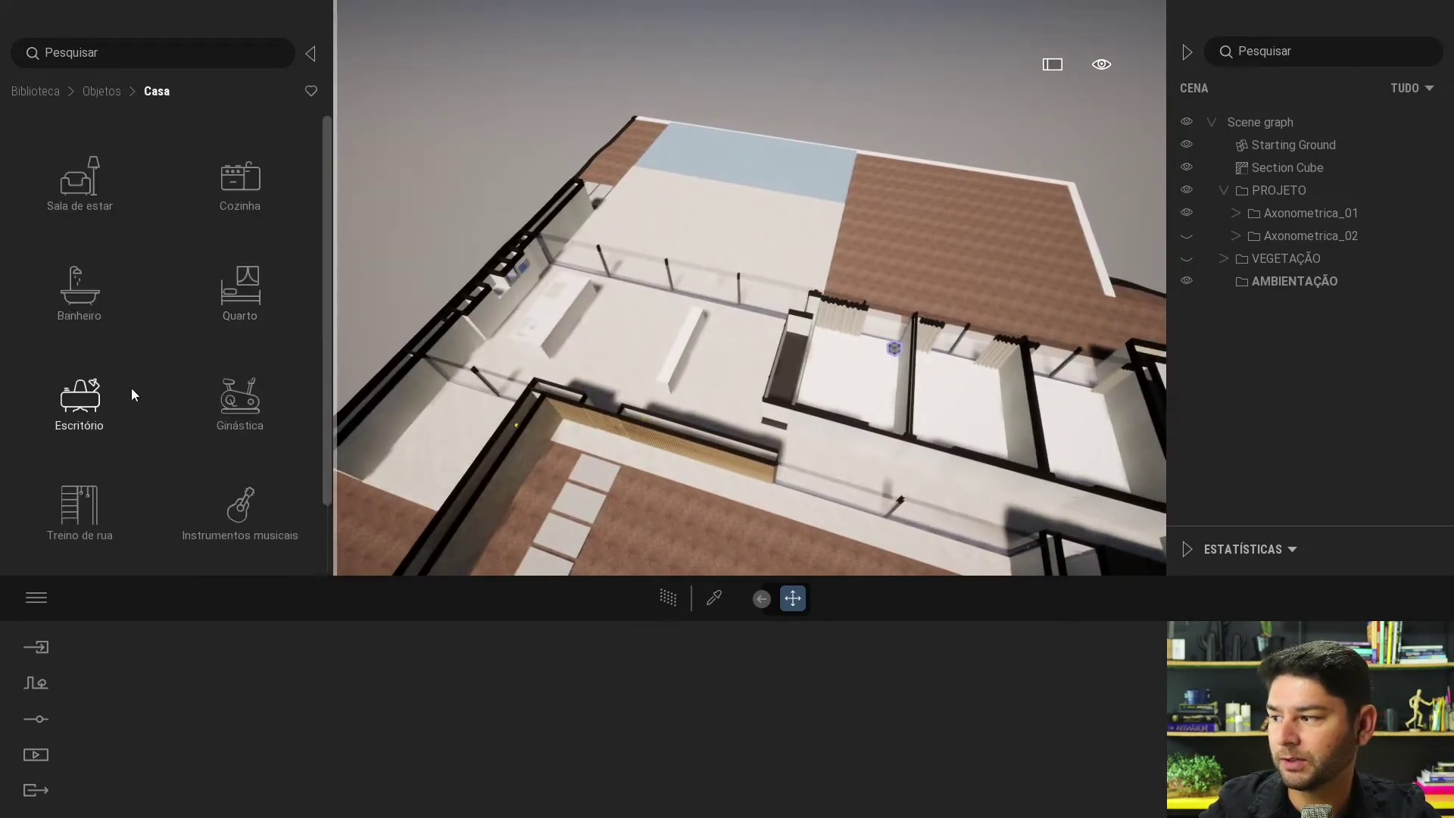
pyautogui.click(227, 299)
pyautogui.click(82, 180)
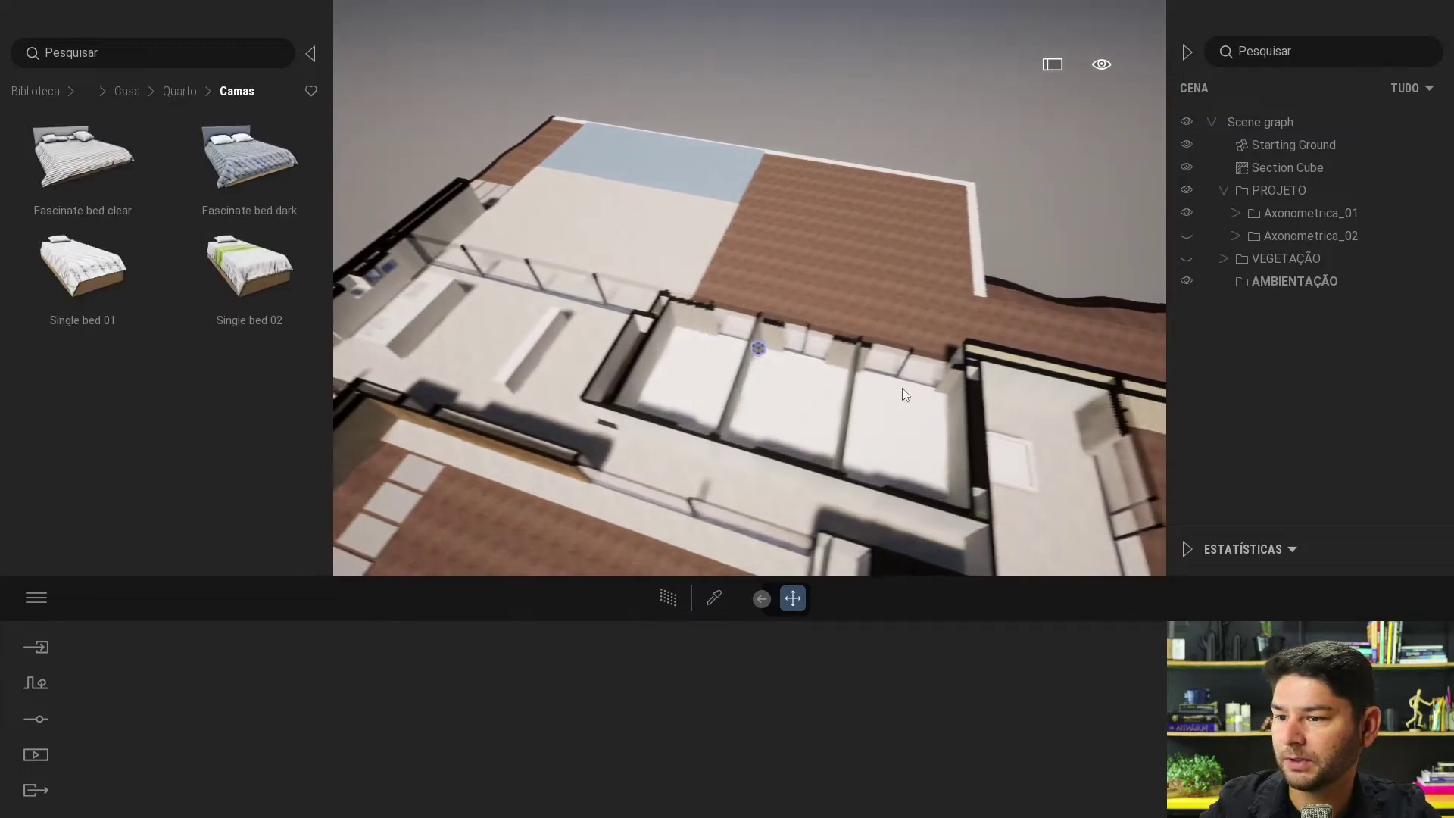
pyautogui.scroll(5, 878, 366)
pyautogui.click(694, 306)
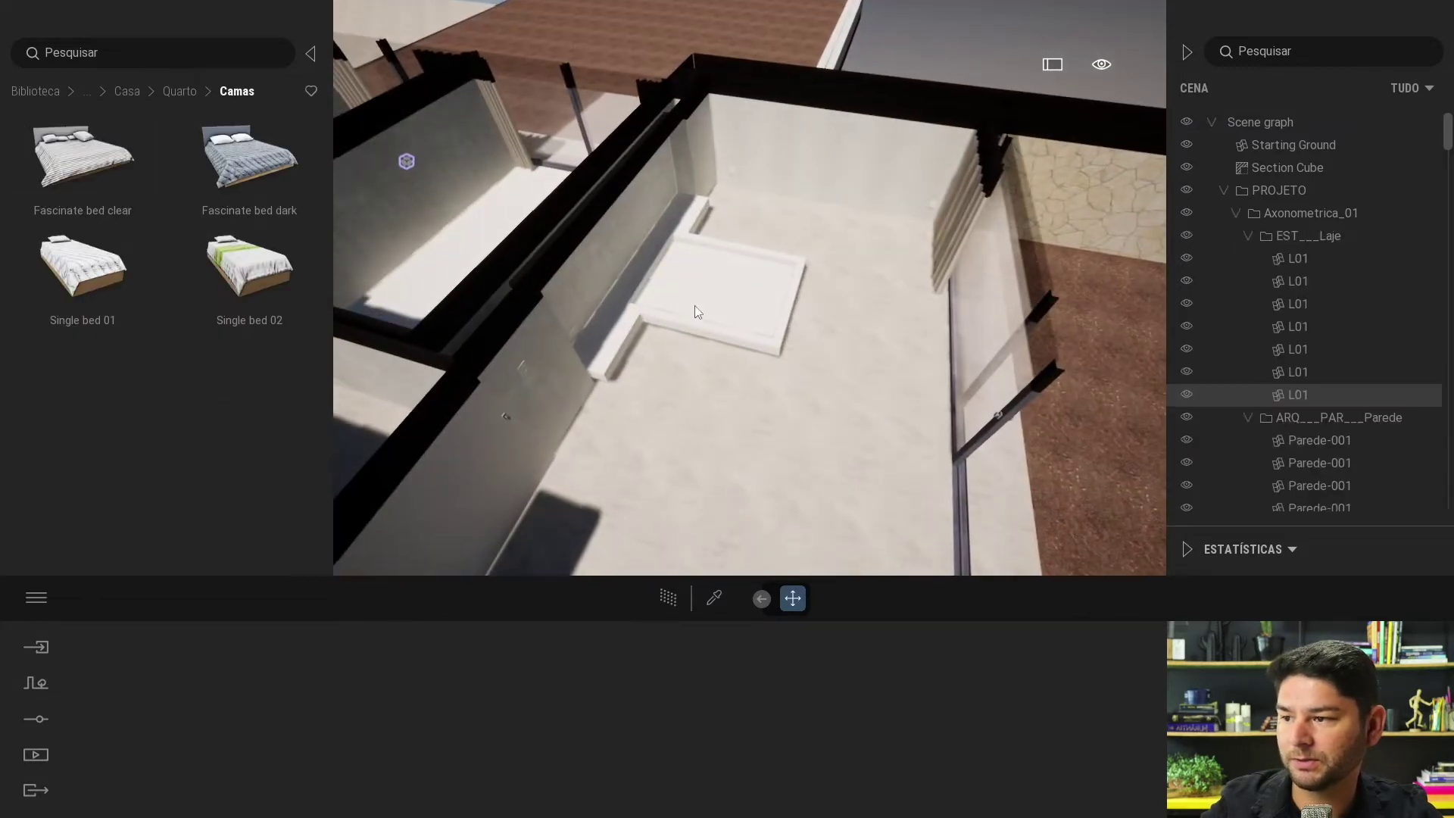
pyautogui.doubleClick(716, 324)
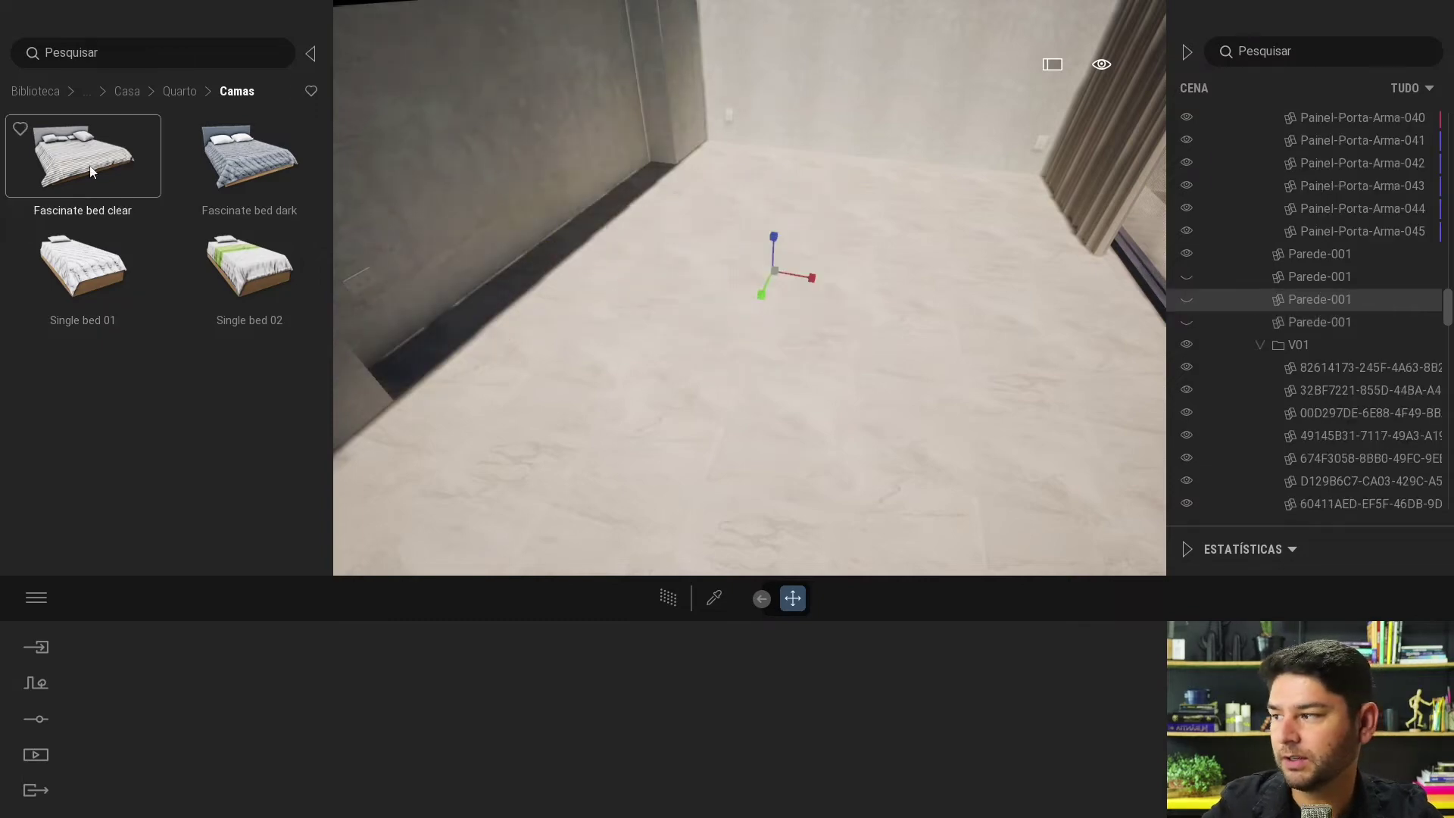
# Step: Place a Fascinate bed clear in the bedroom, rotate and position it, then enable Path Tracer
pyautogui.moveTo(82, 155)
pyautogui.mouseDown()
pyautogui.moveTo(742, 261)
pyautogui.moveTo(706, 350)
pyautogui.mouseUp()
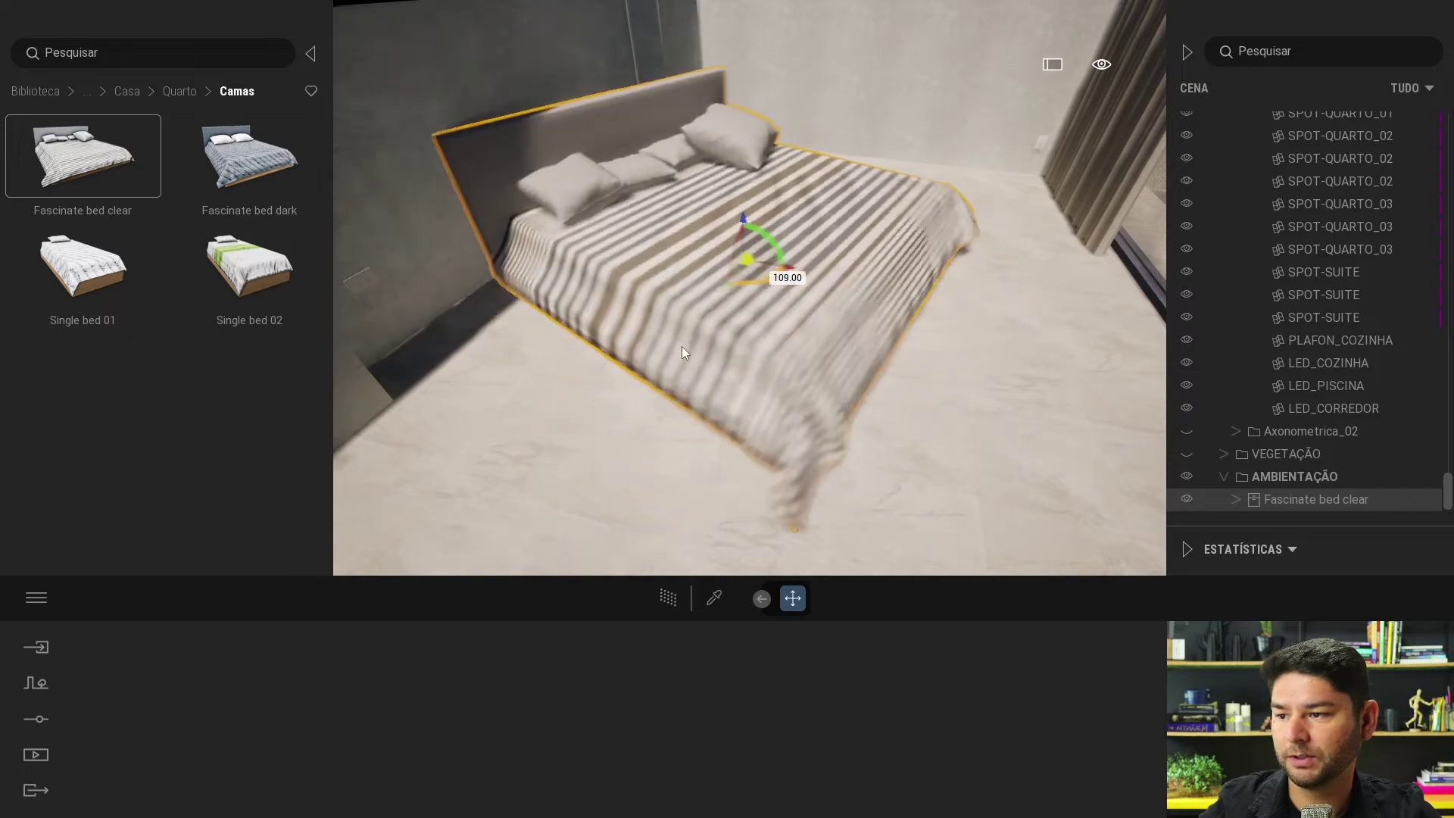
pyautogui.moveTo(706, 349); pyautogui.dragTo(705, 334)
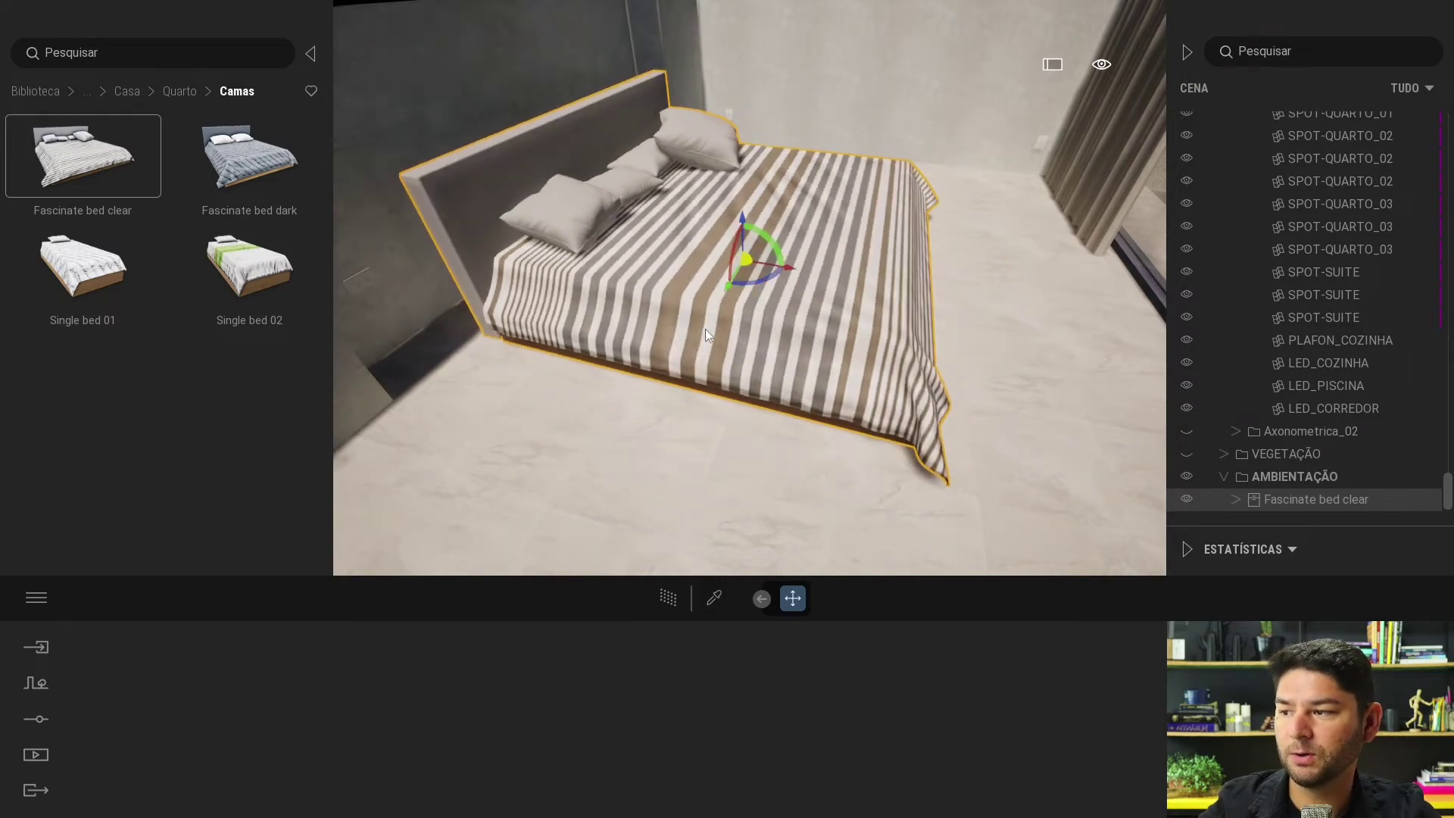
pyautogui.moveTo(761, 276)
pyautogui.mouseDown()
pyautogui.moveTo(729, 267)
pyautogui.moveTo(750, 282)
pyautogui.mouseUp()
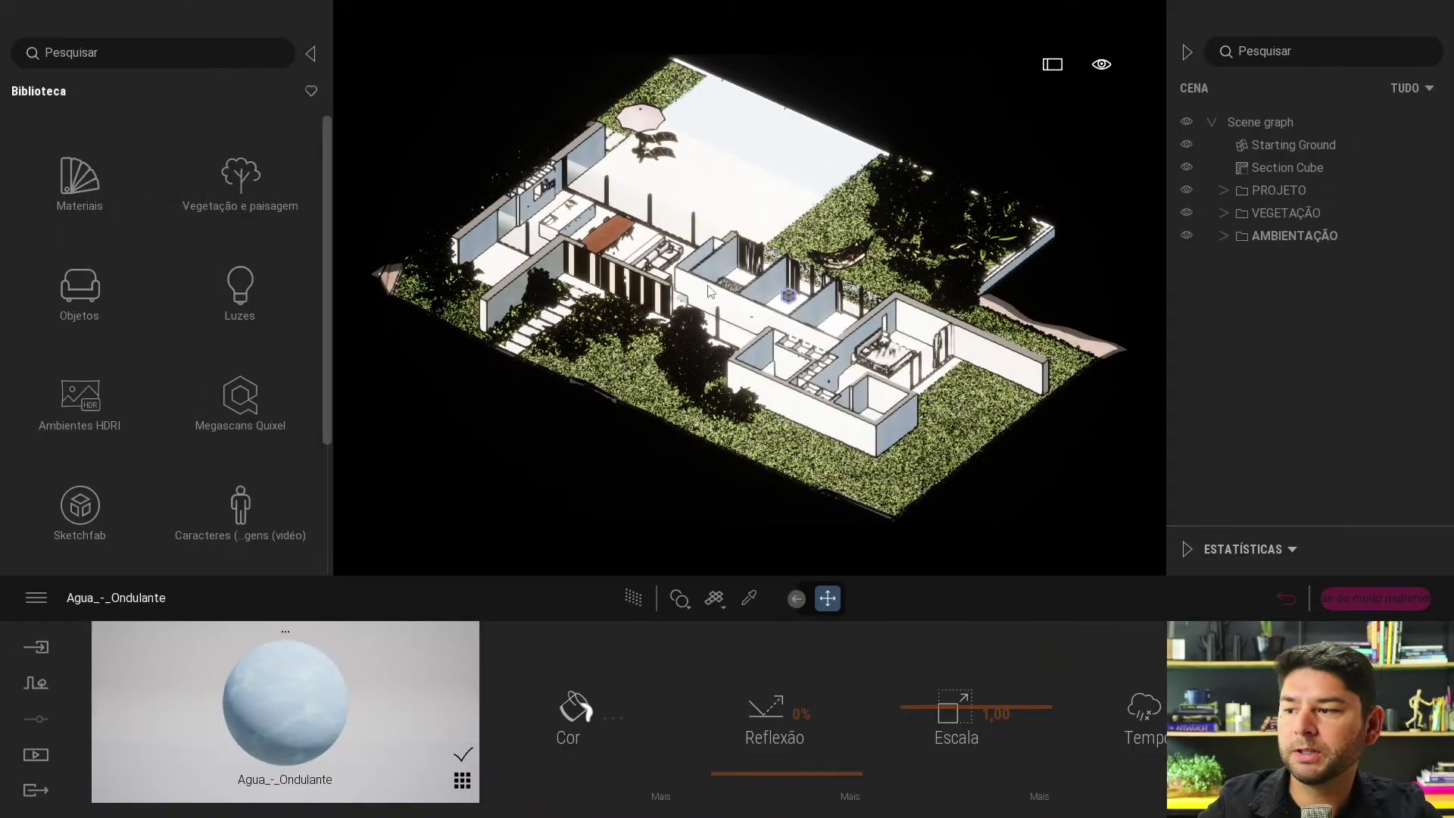
pyautogui.click(639, 600)
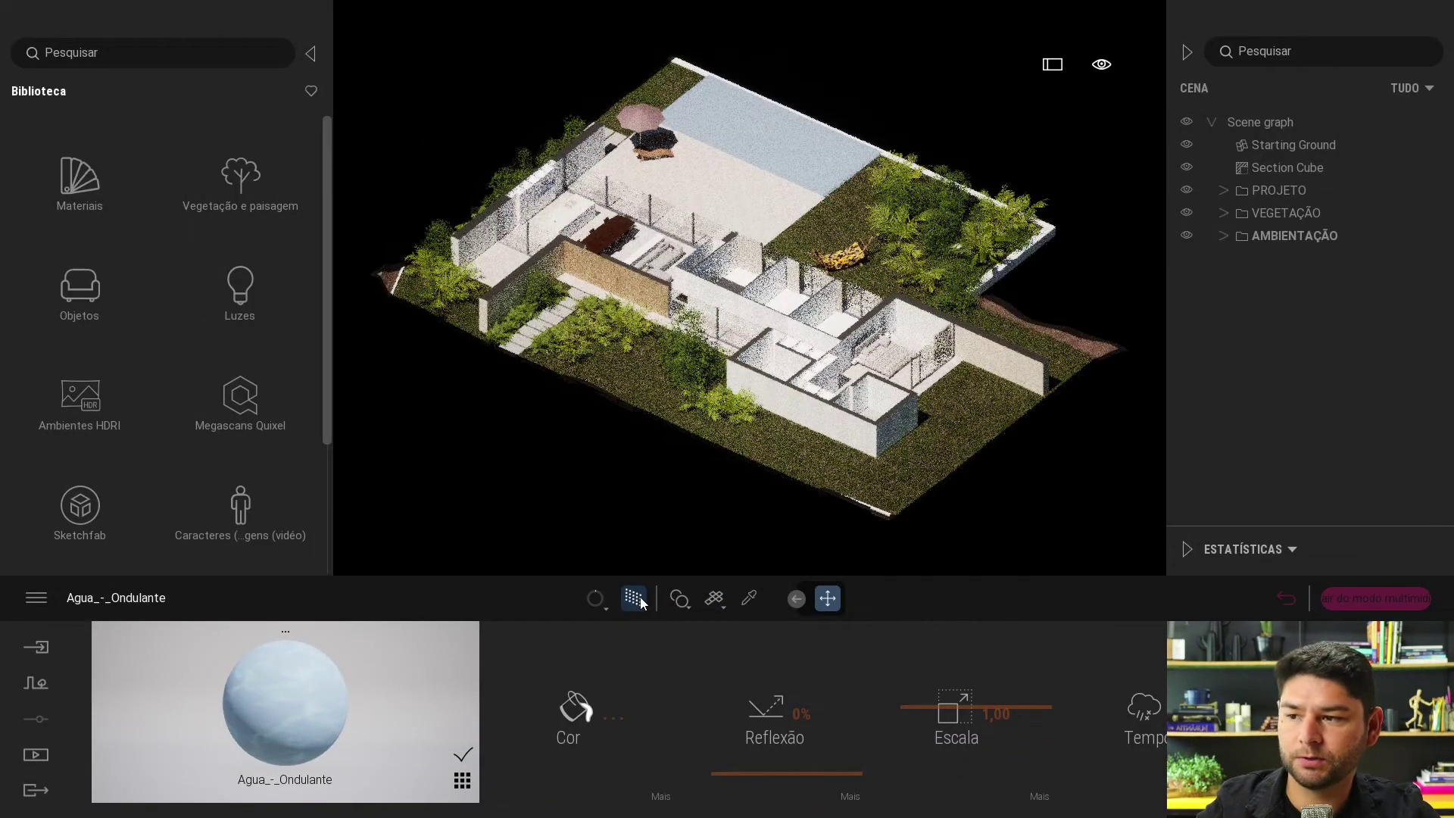
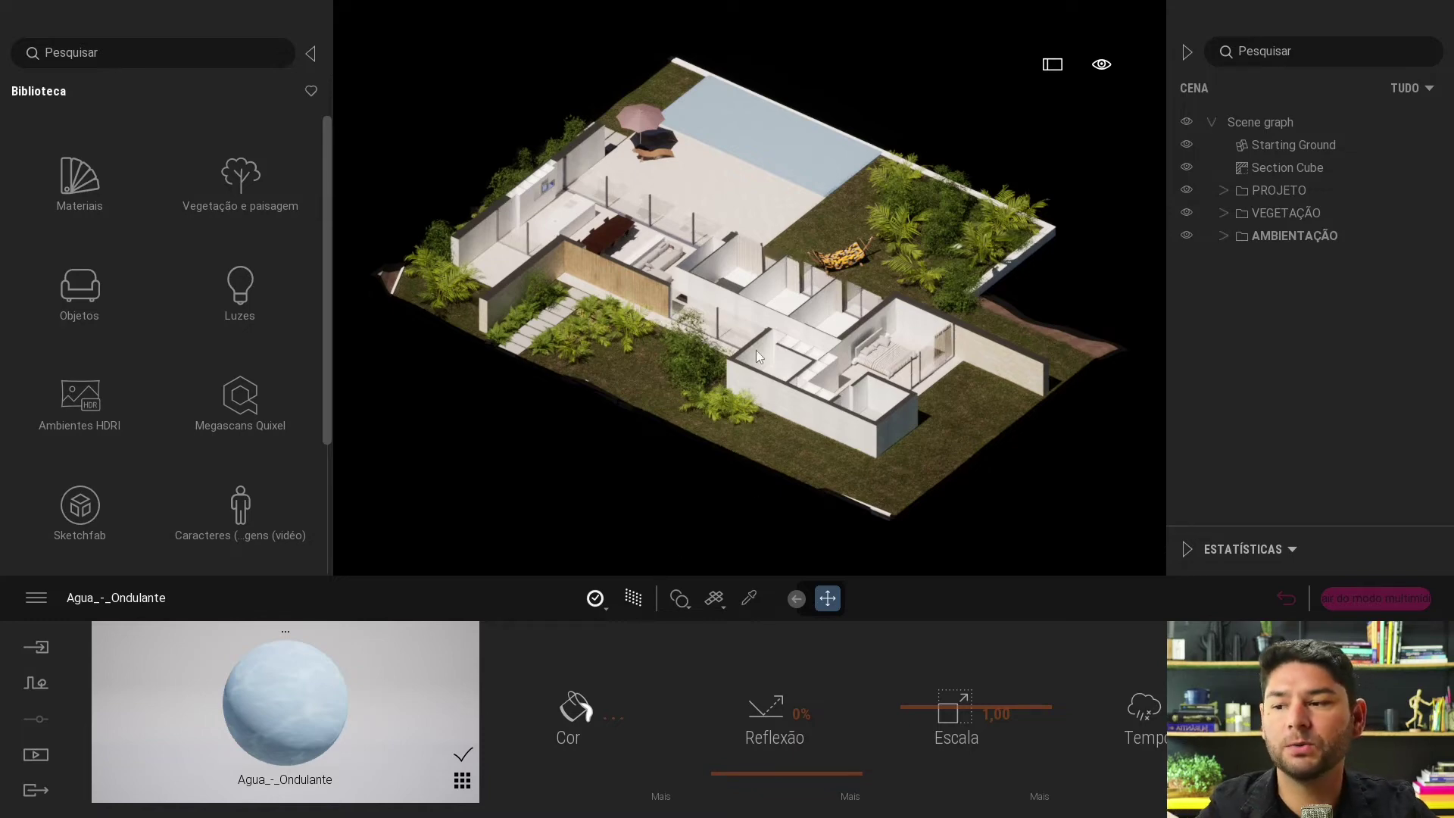
# Step: Show the roofed Axonometrica_01 model and hide Axonometrica_02 in the scene
pyautogui.click(635, 604)
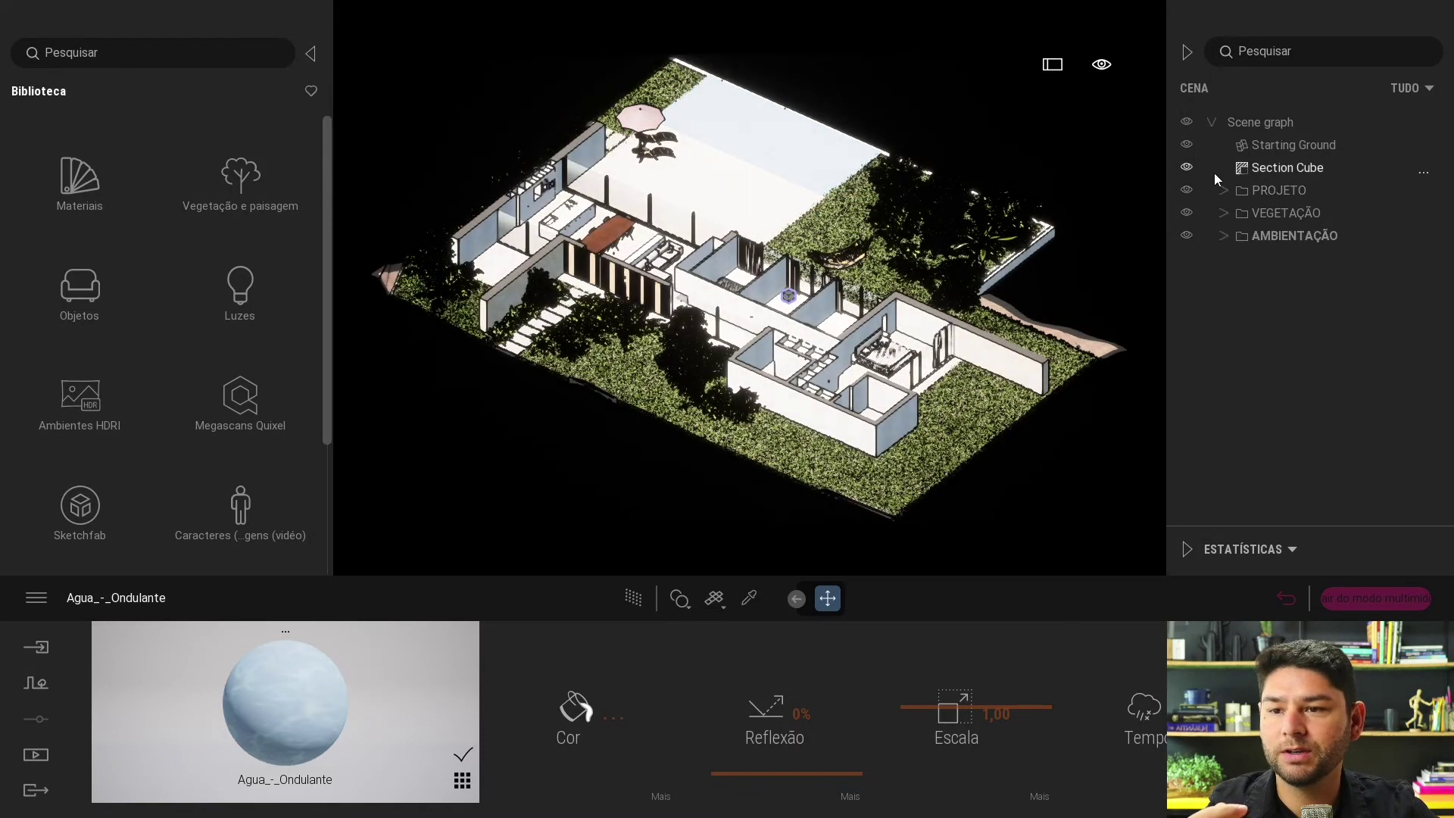
pyautogui.click(1224, 191)
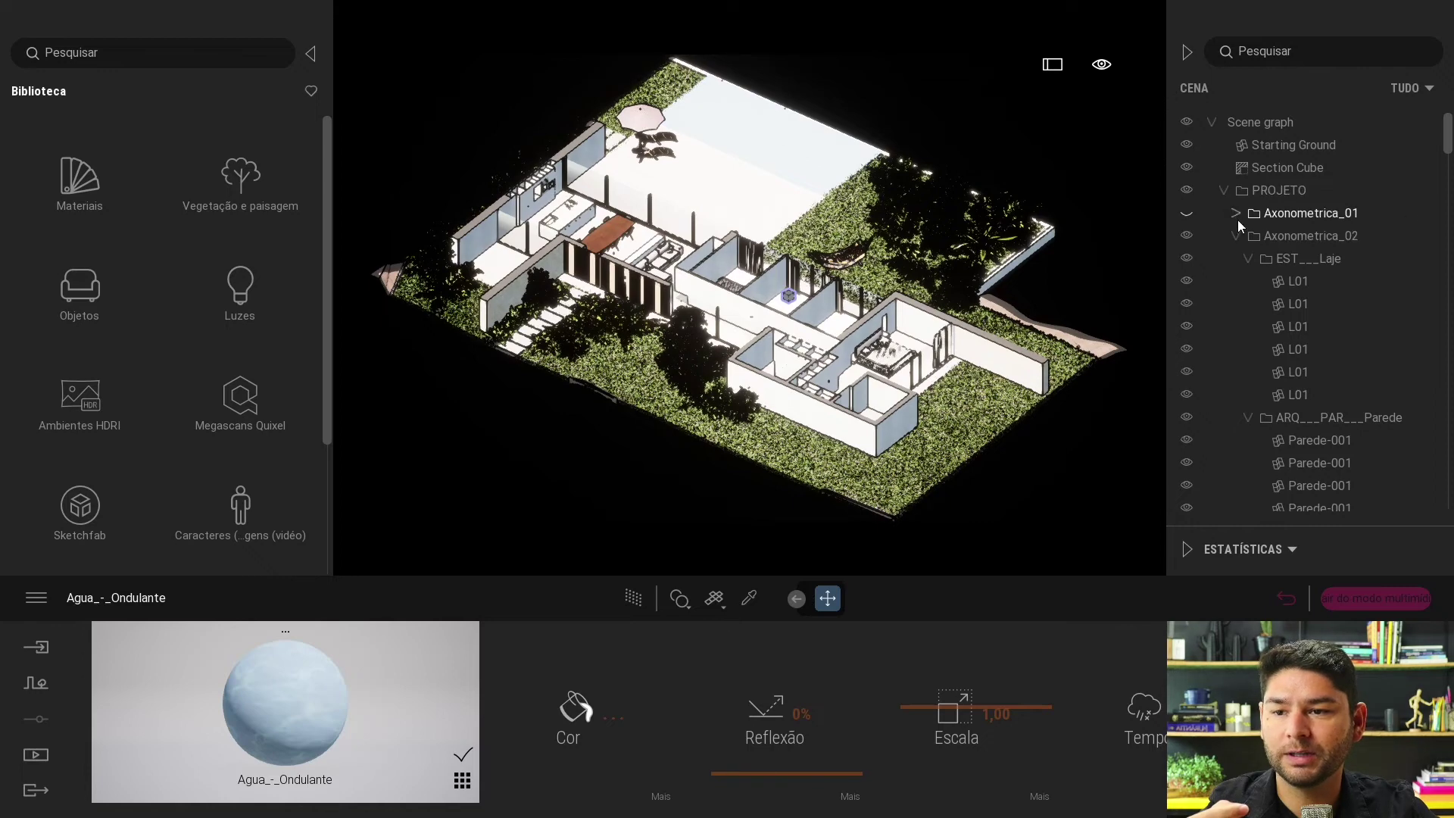
pyautogui.click(1236, 214)
pyautogui.click(1186, 215)
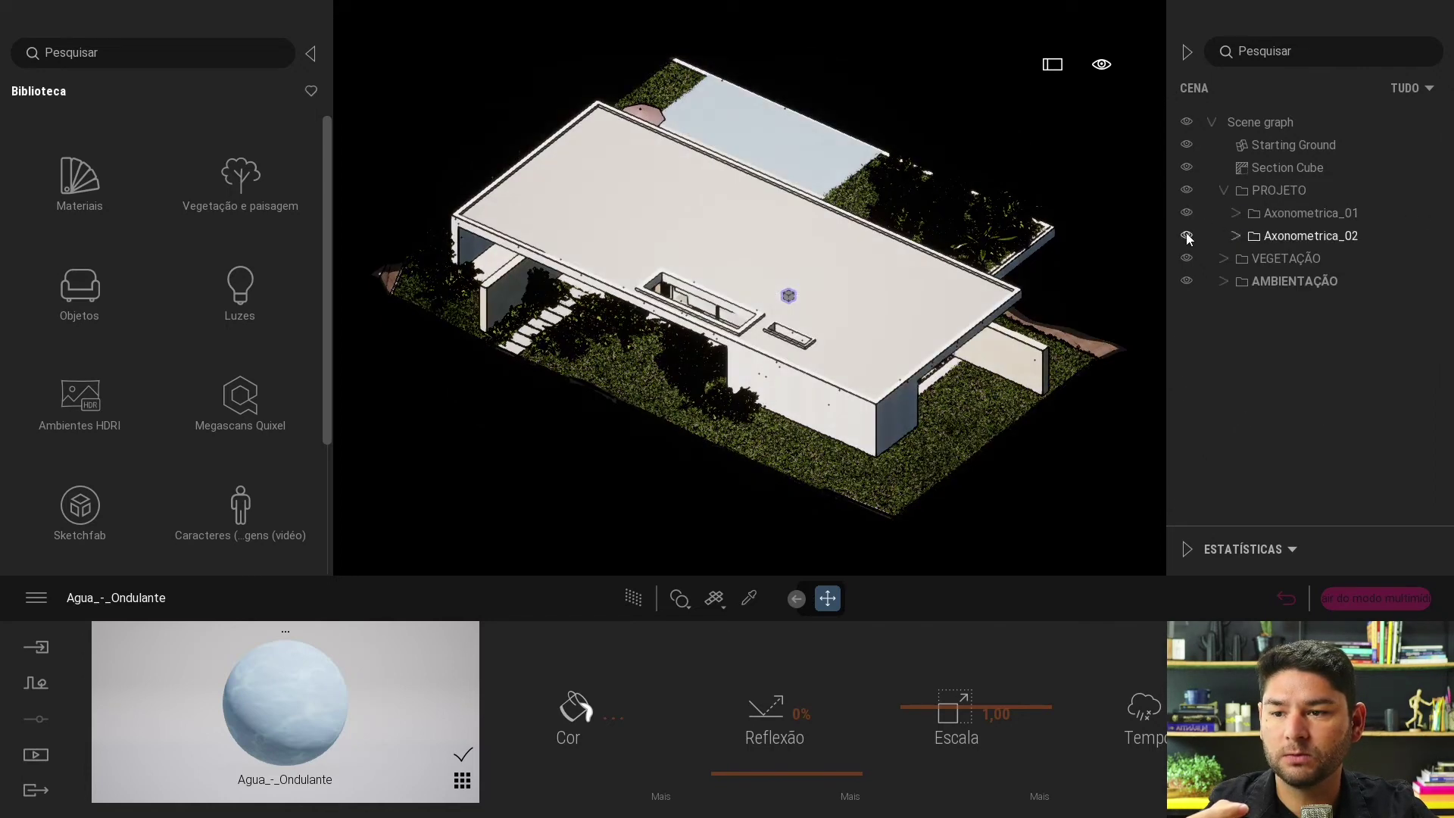
pyautogui.click(1186, 235)
# Step: Lower the section cube's top to slice off the roof, then browse the Árvores trees
pyautogui.click(1261, 174)
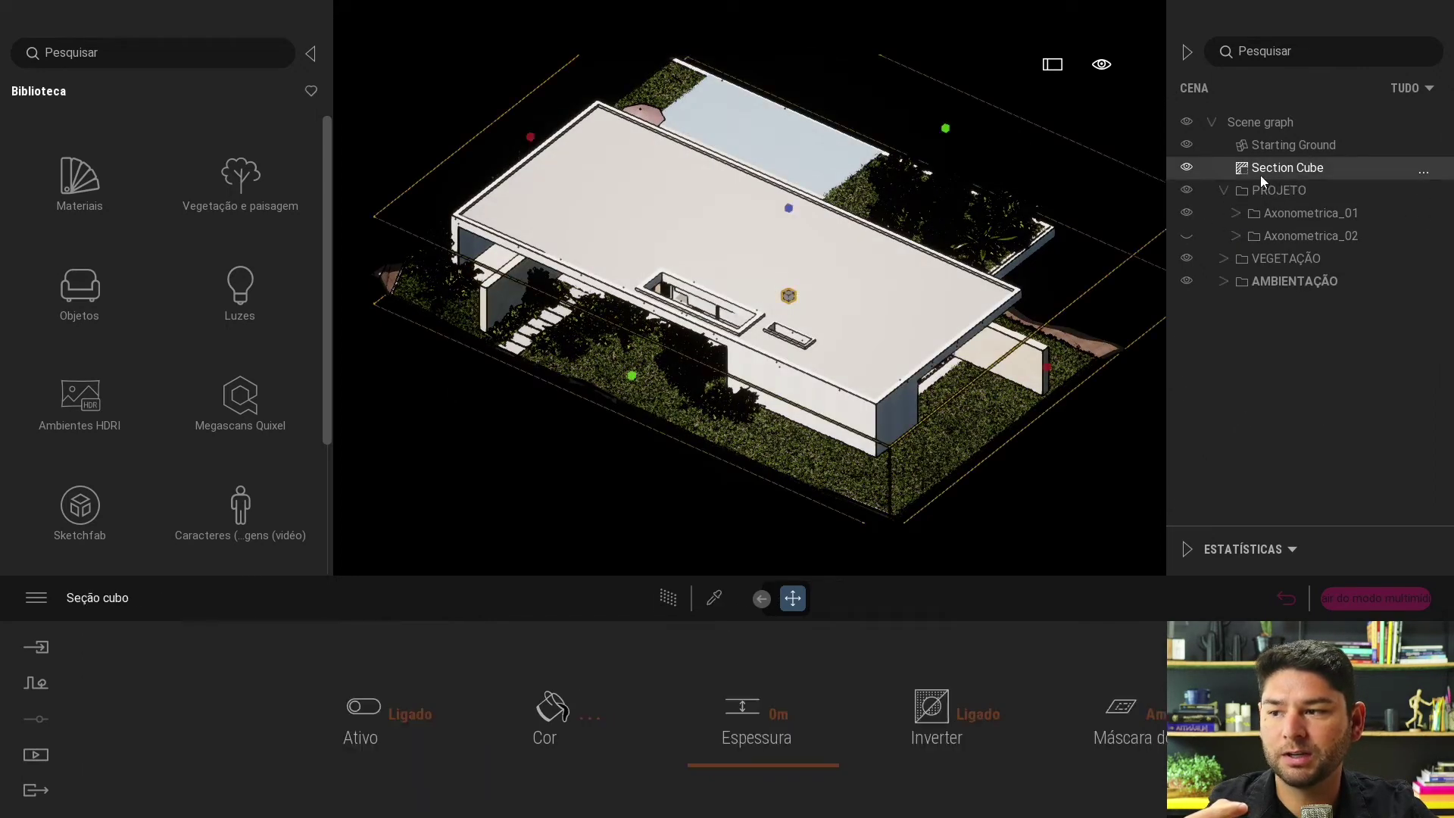
pyautogui.moveTo(788, 215); pyautogui.dragTo(794, 262)
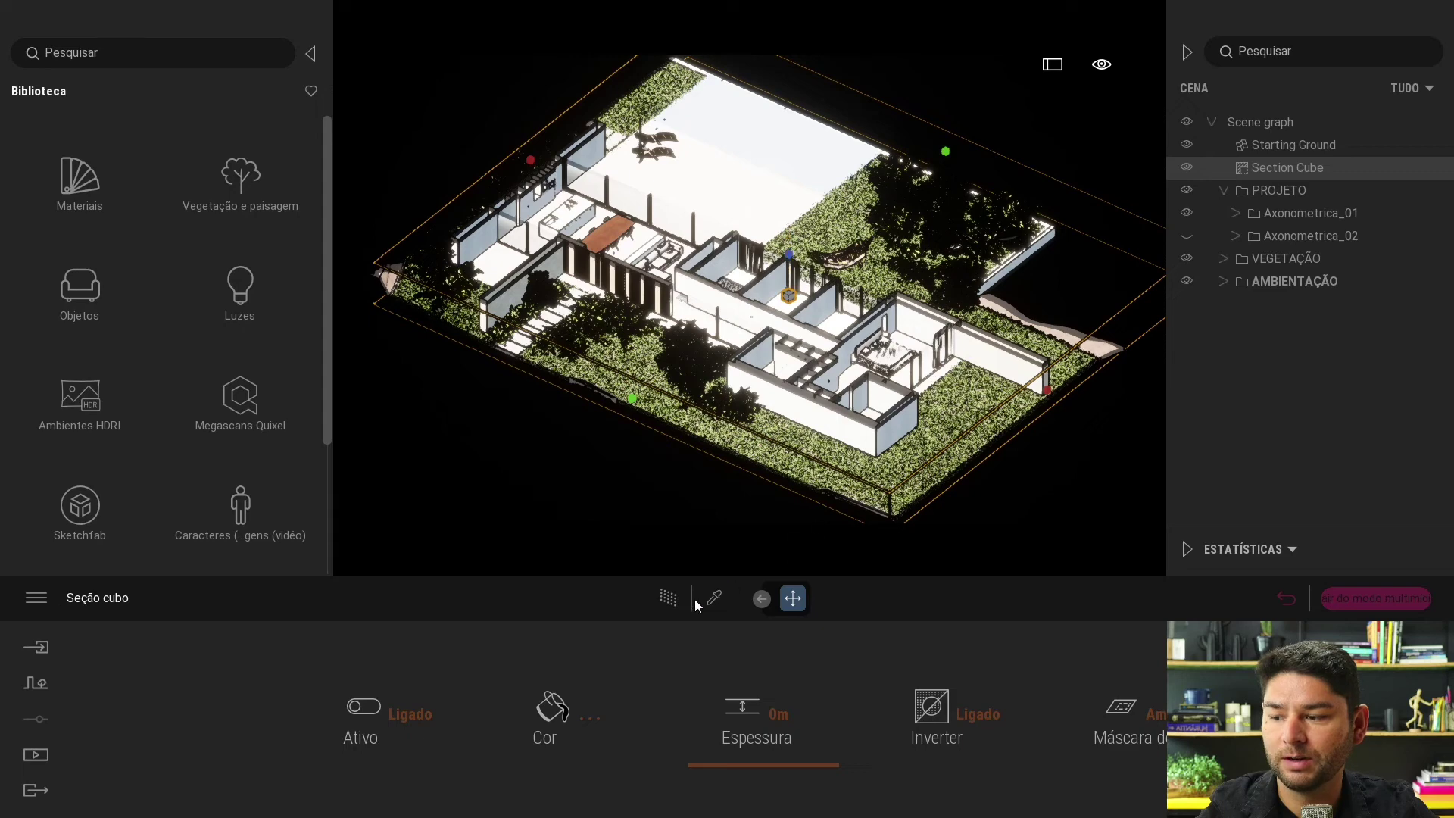
pyautogui.click(667, 599)
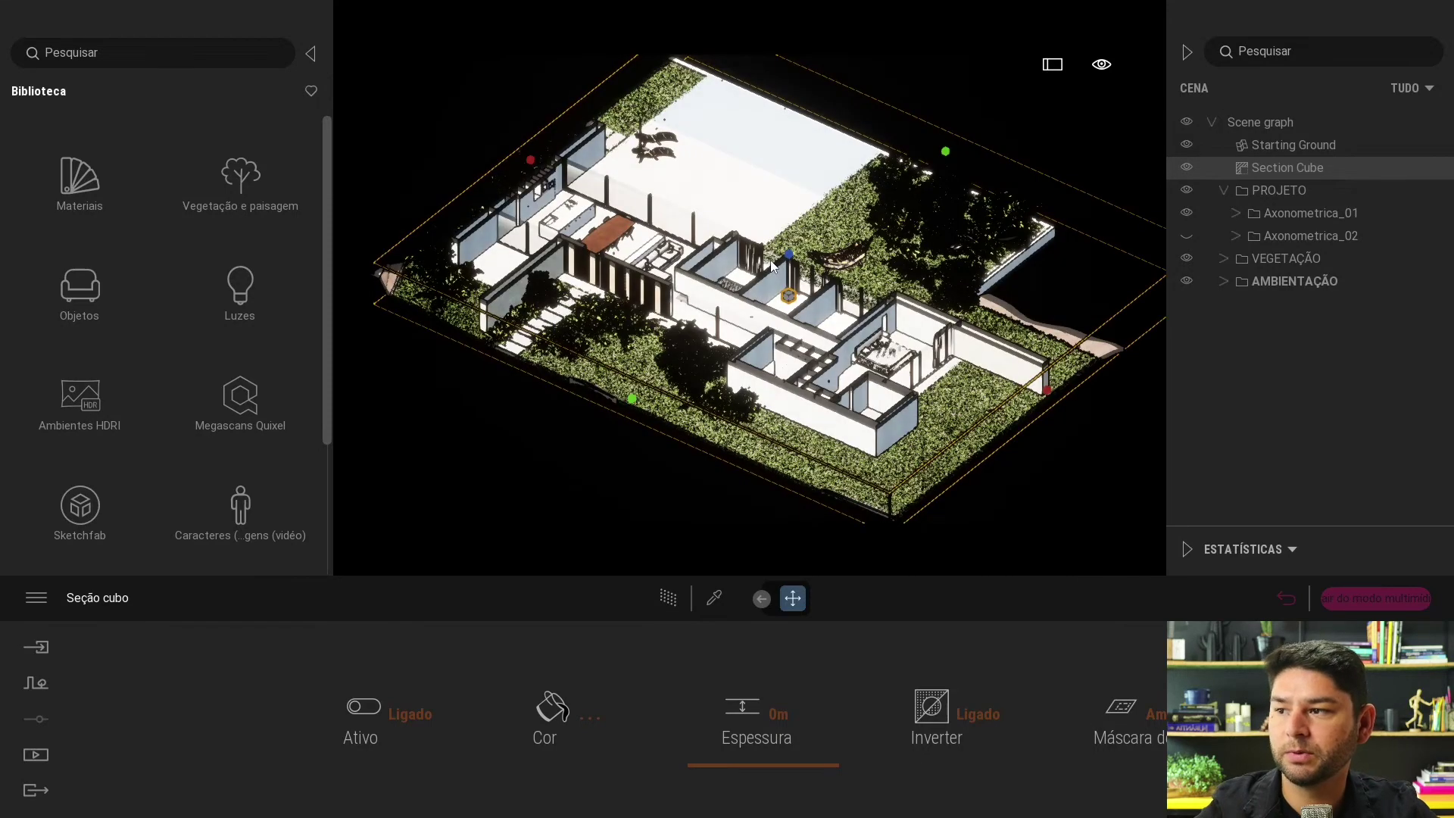
pyautogui.click(246, 198)
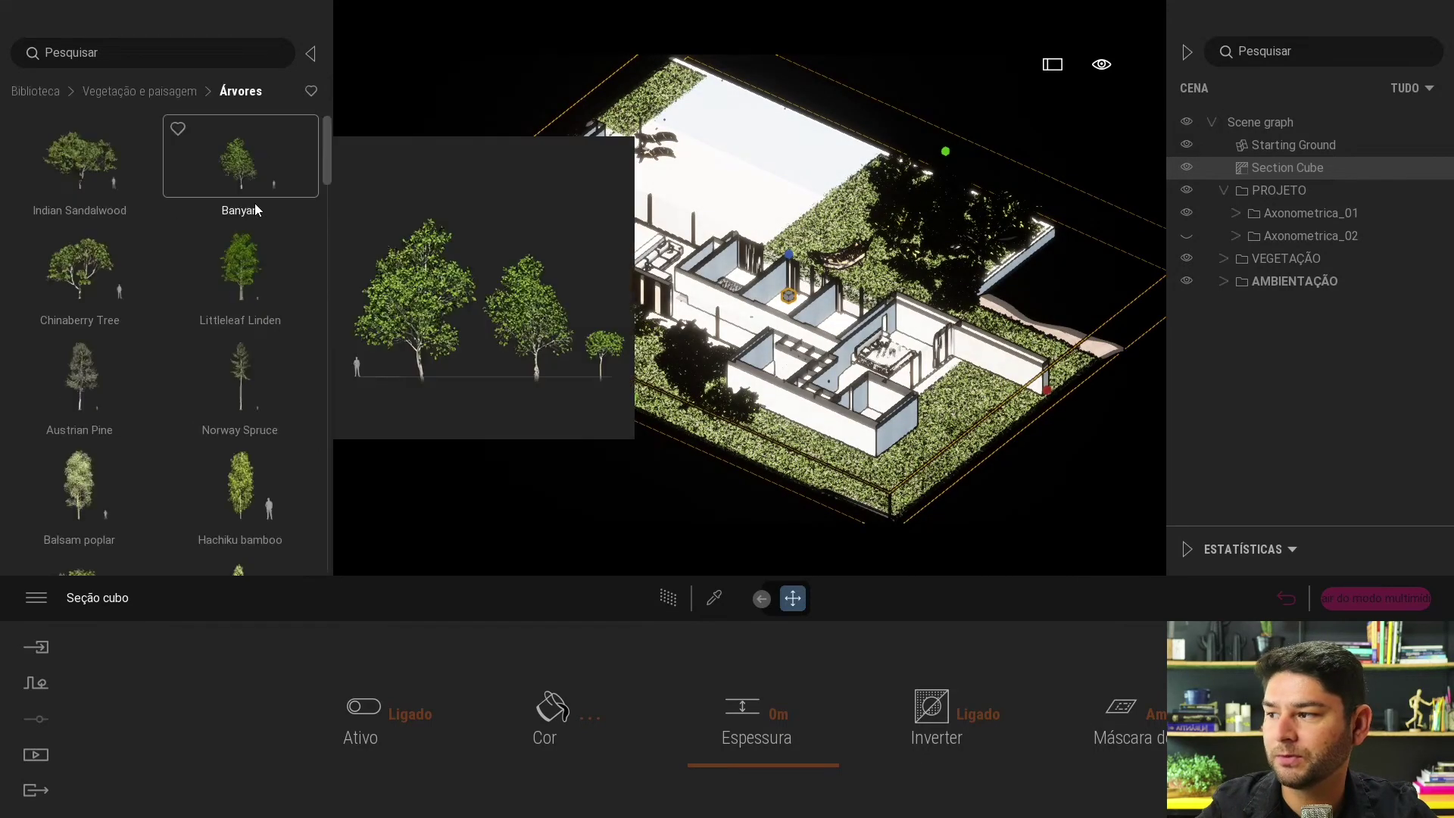
pyautogui.moveTo(239, 156)
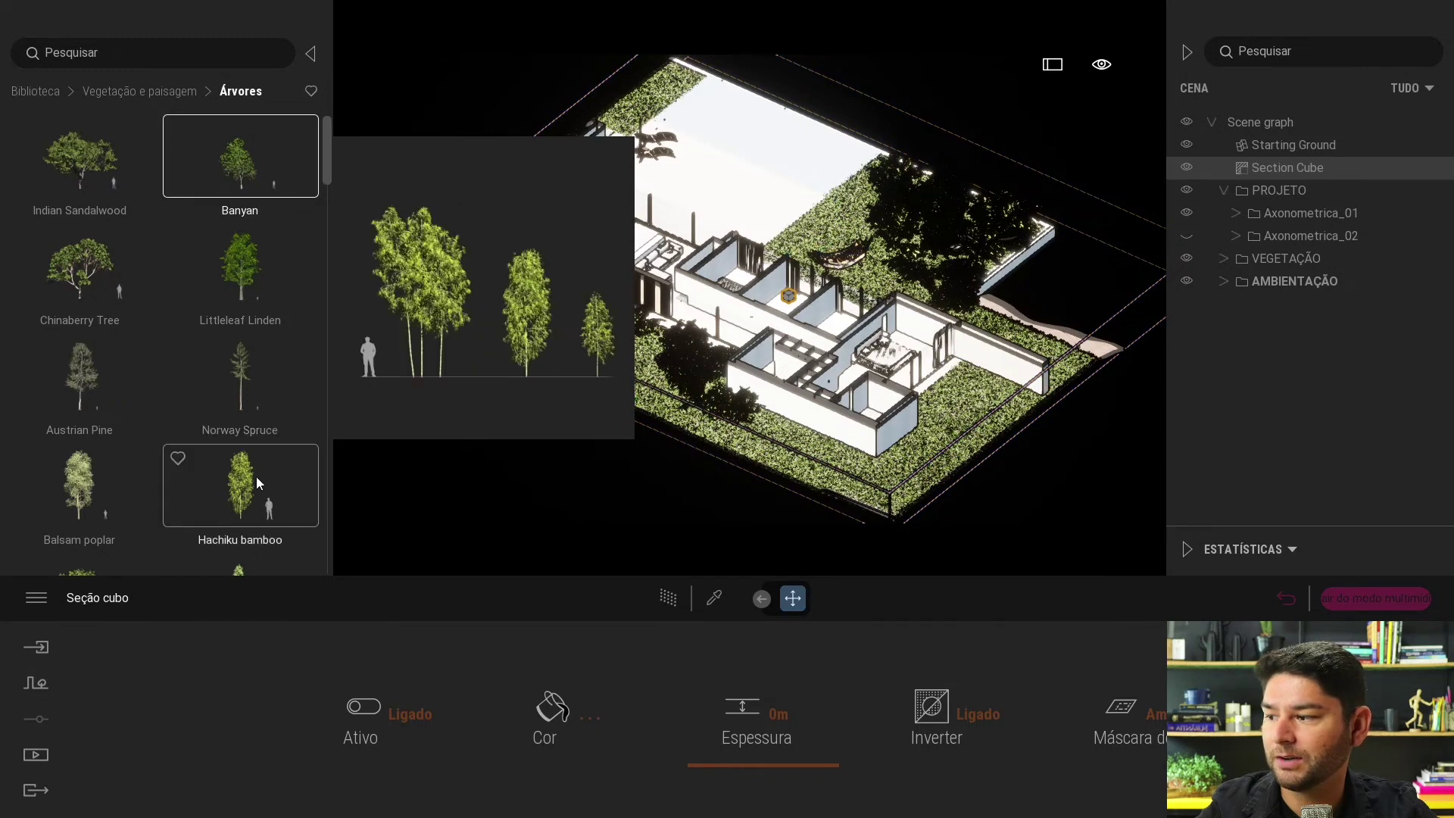
# Step: Place a Japanese cedar beside the house's right wing and turn on the Path Tracer view
pyautogui.scroll(-2, 255, 459)
pyautogui.click(250, 447)
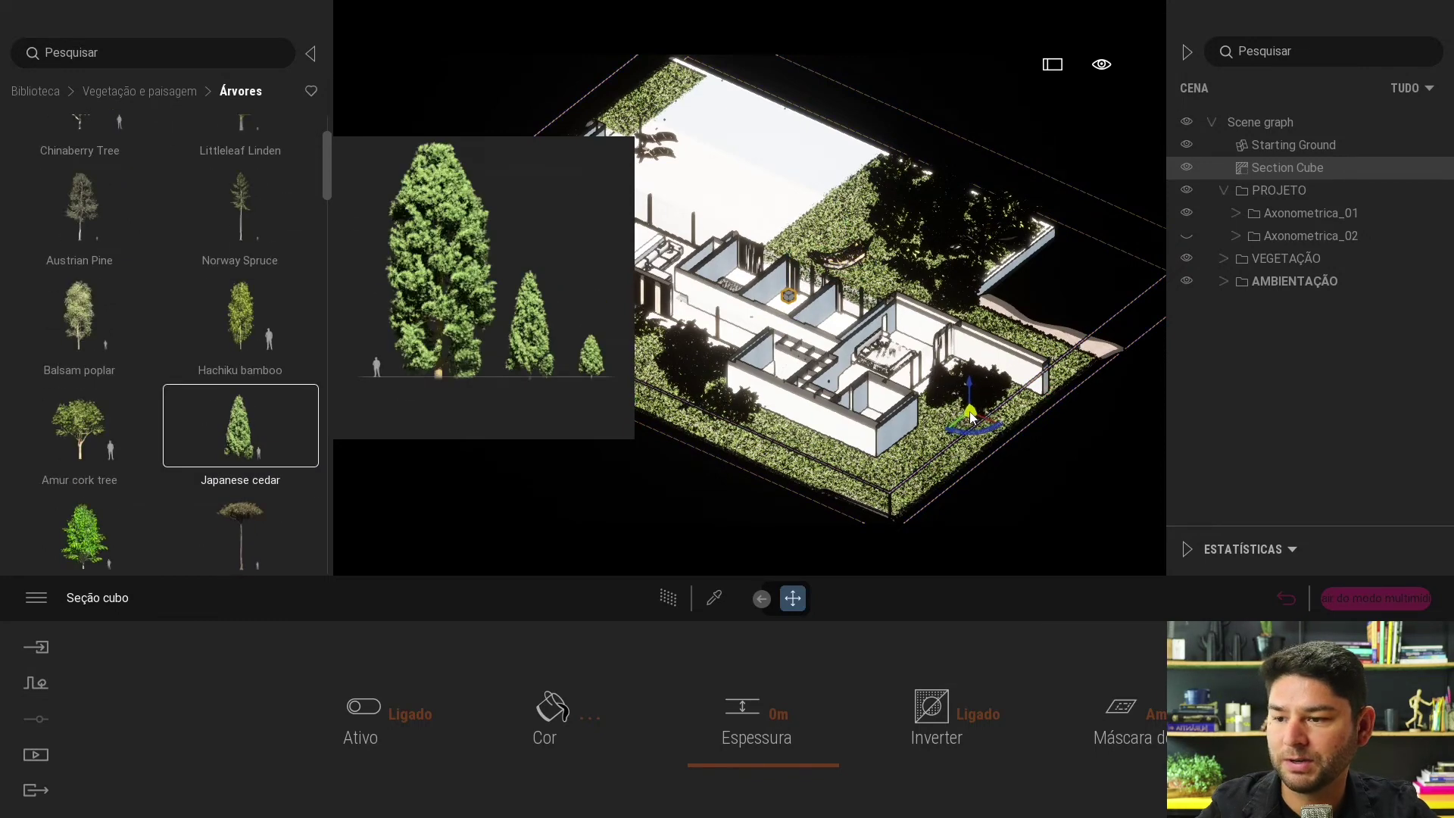
pyautogui.click(665, 600)
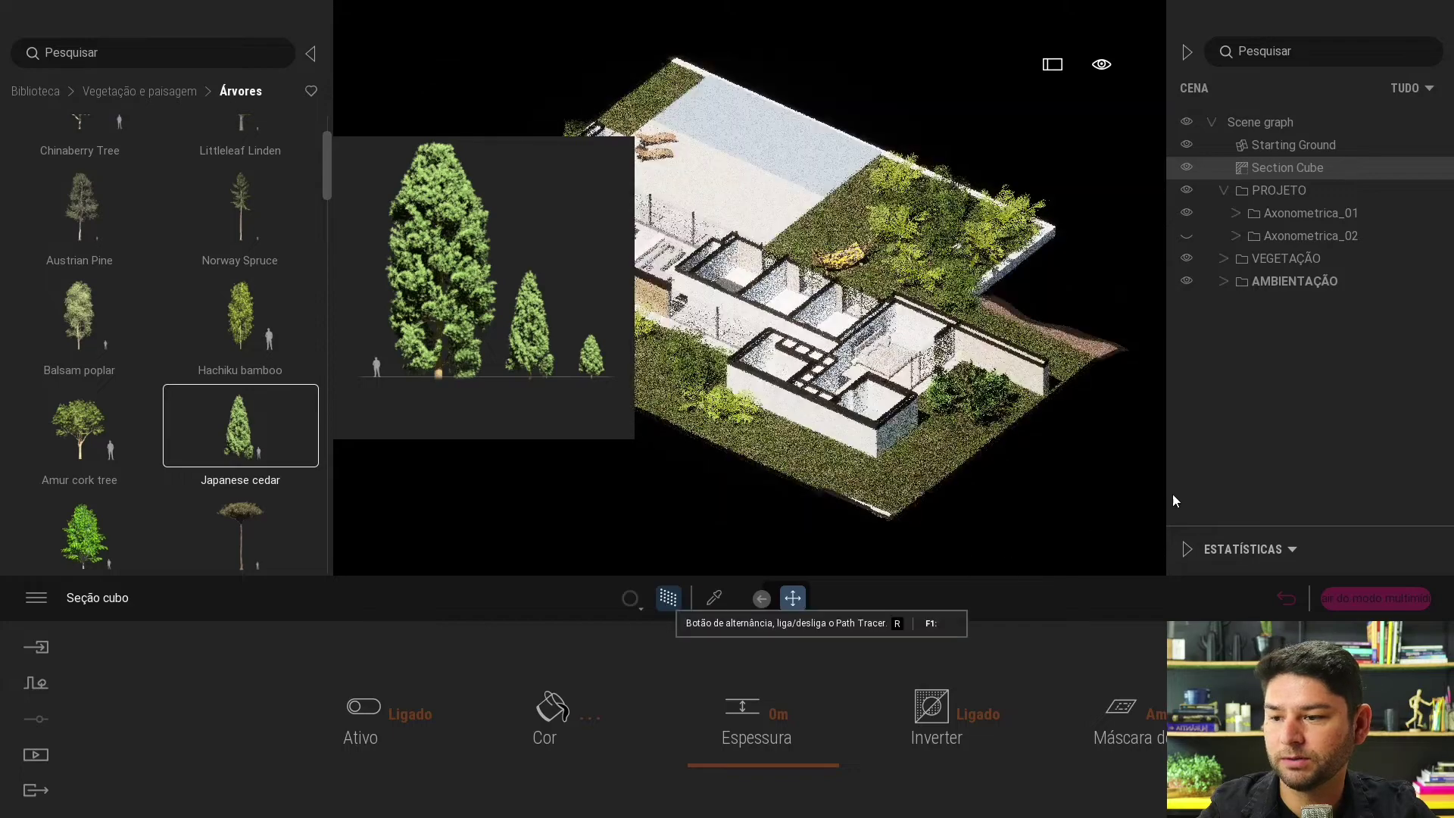
pyautogui.click(671, 606)
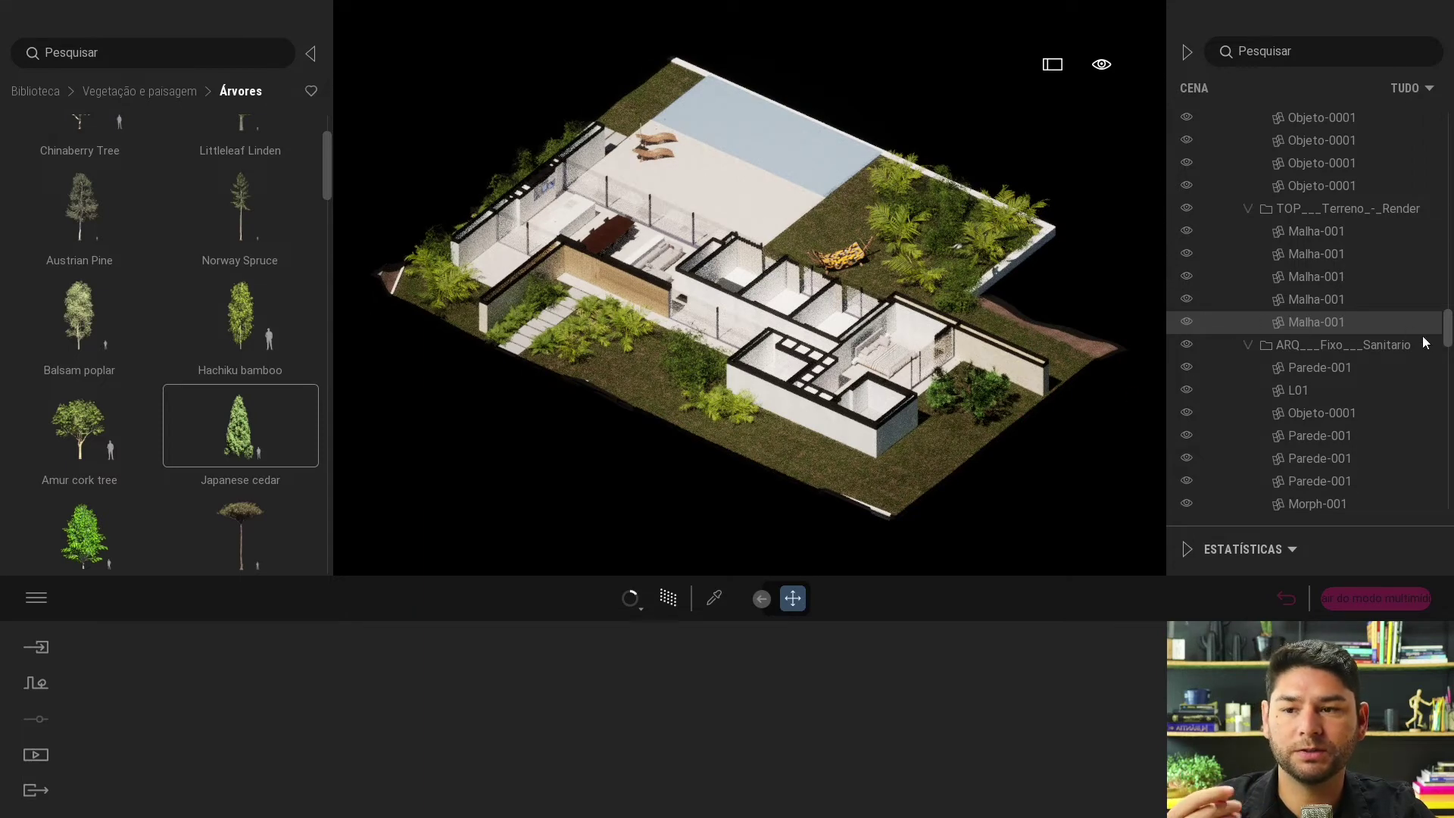
pyautogui.scroll(1, 1332, 333)
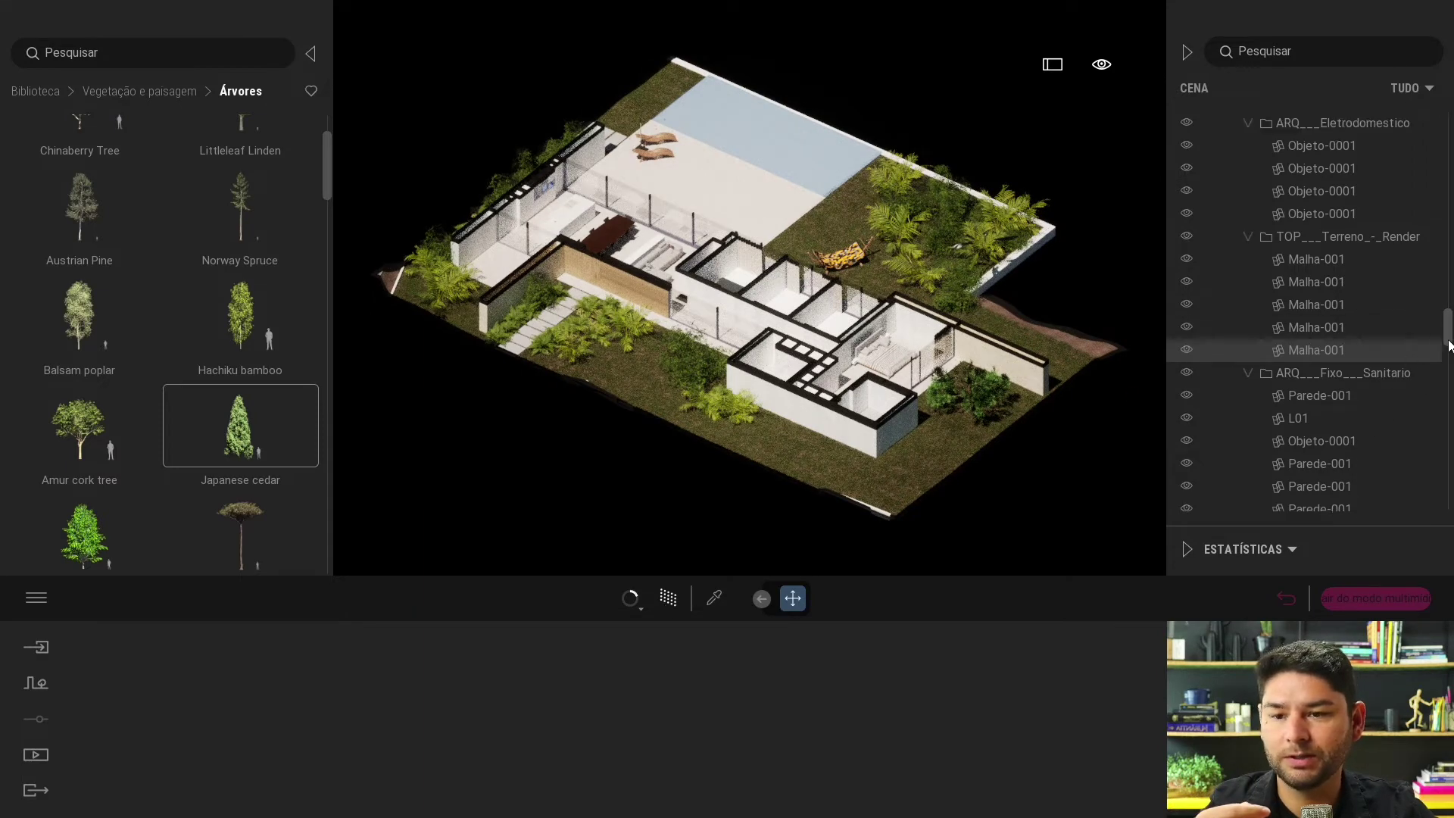
pyautogui.scroll(10, 1264, 167)
# Step: Raise the section cube back to 4.58, hiding Axonometrica_01 and showing Axonometrica_02
pyautogui.click(1264, 168)
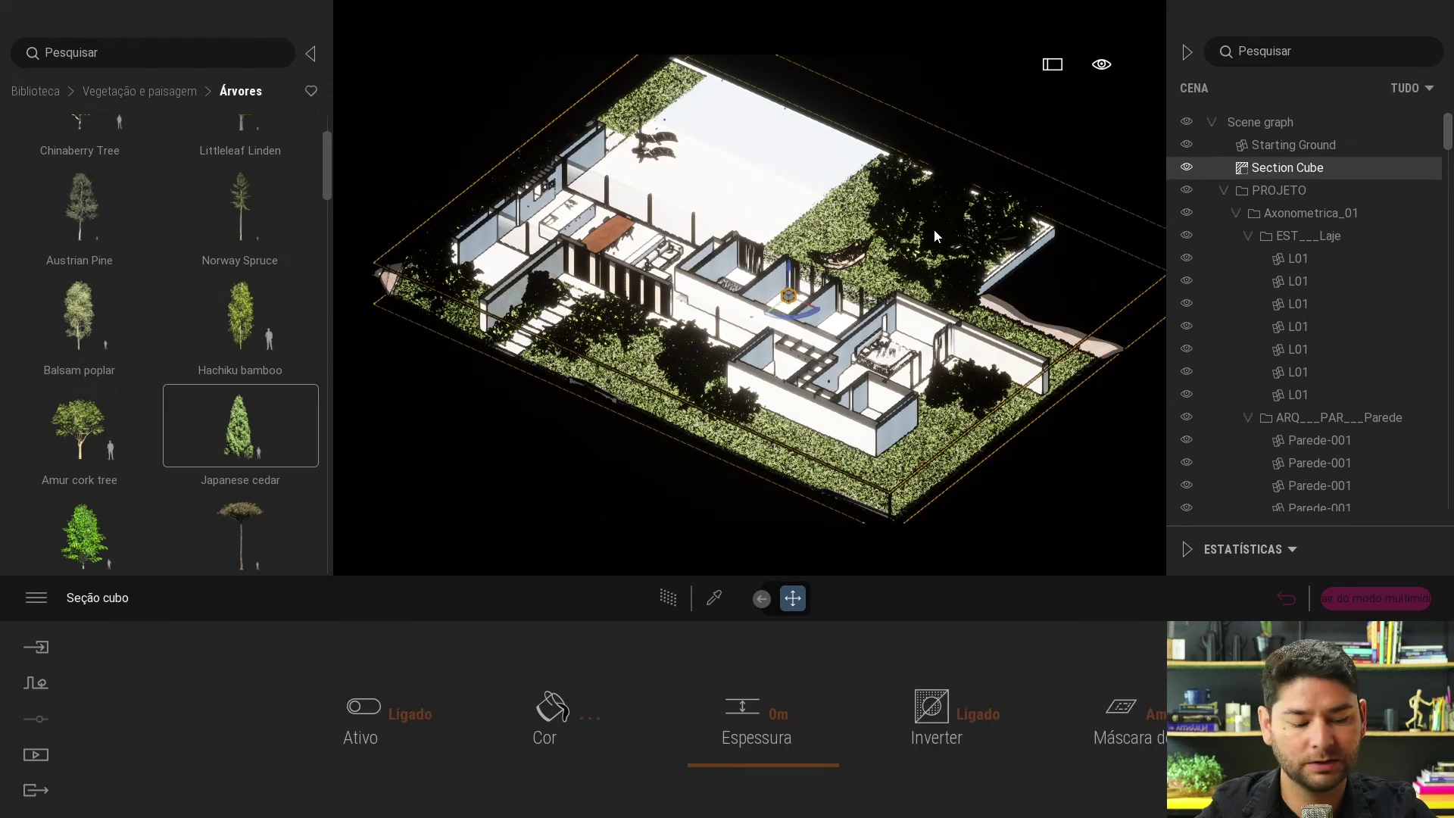
pyautogui.moveTo(789, 261); pyautogui.dragTo(783, 106)
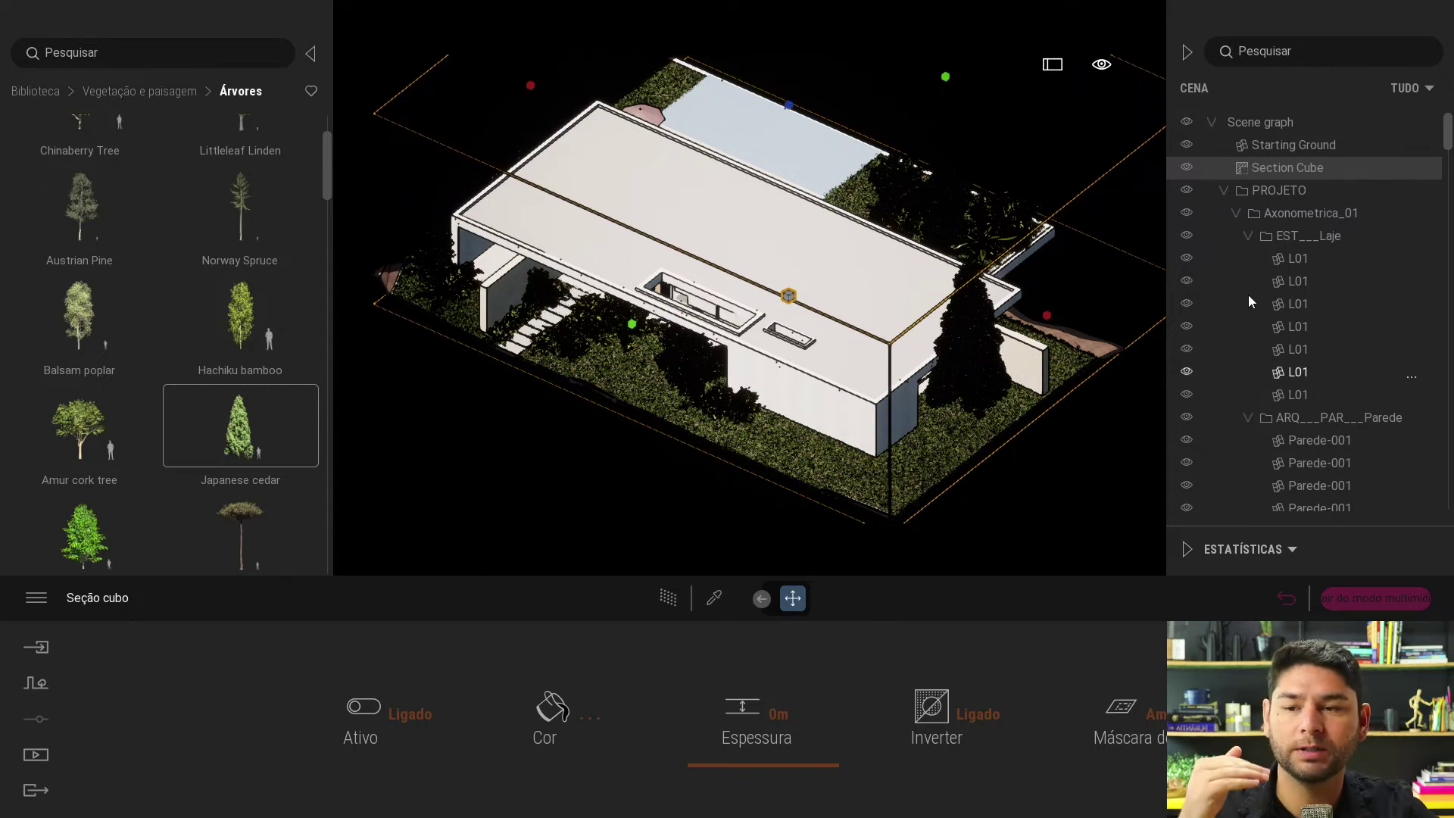
pyautogui.click(1234, 215)
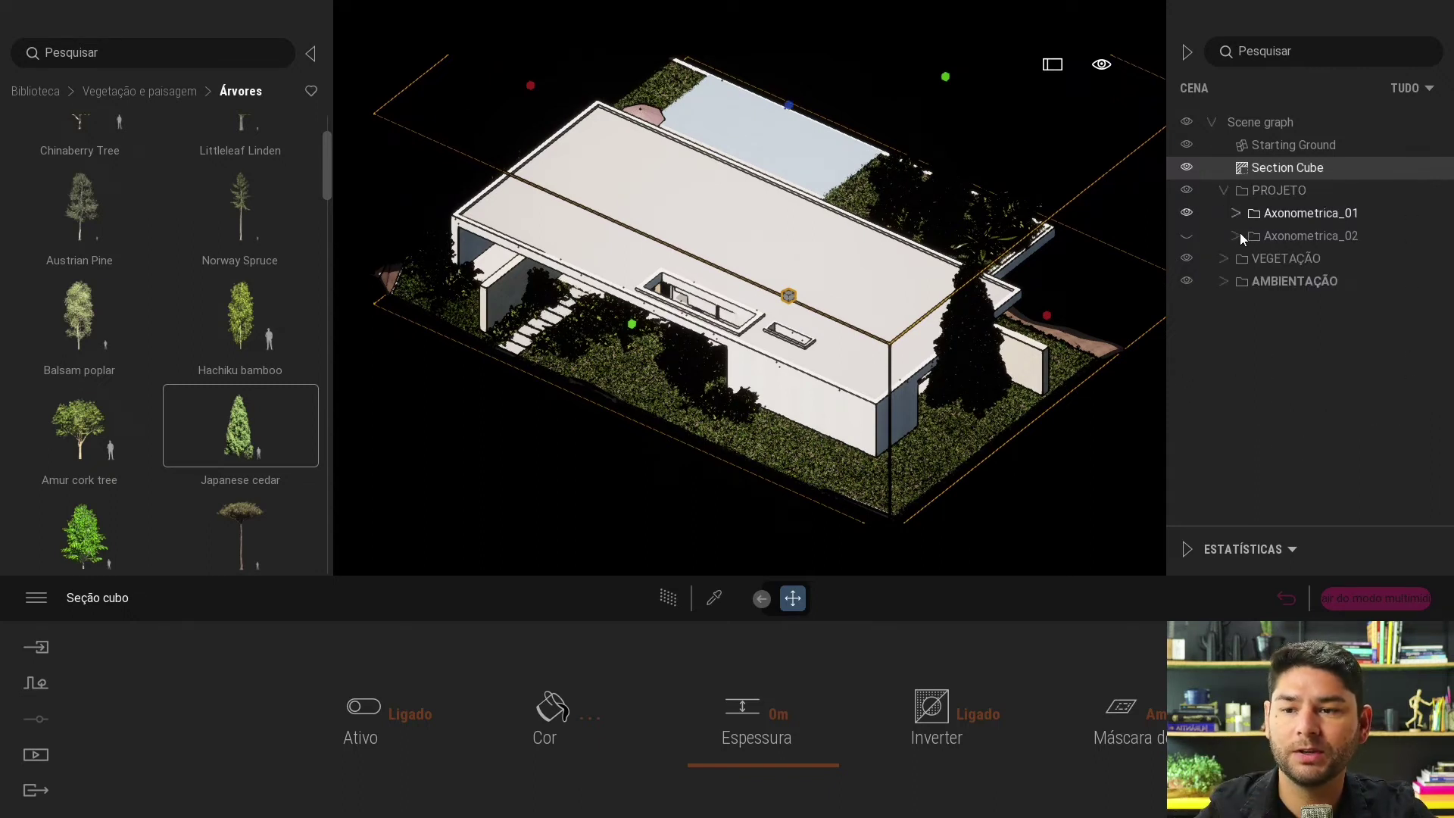
pyautogui.click(1186, 212)
pyautogui.click(1186, 236)
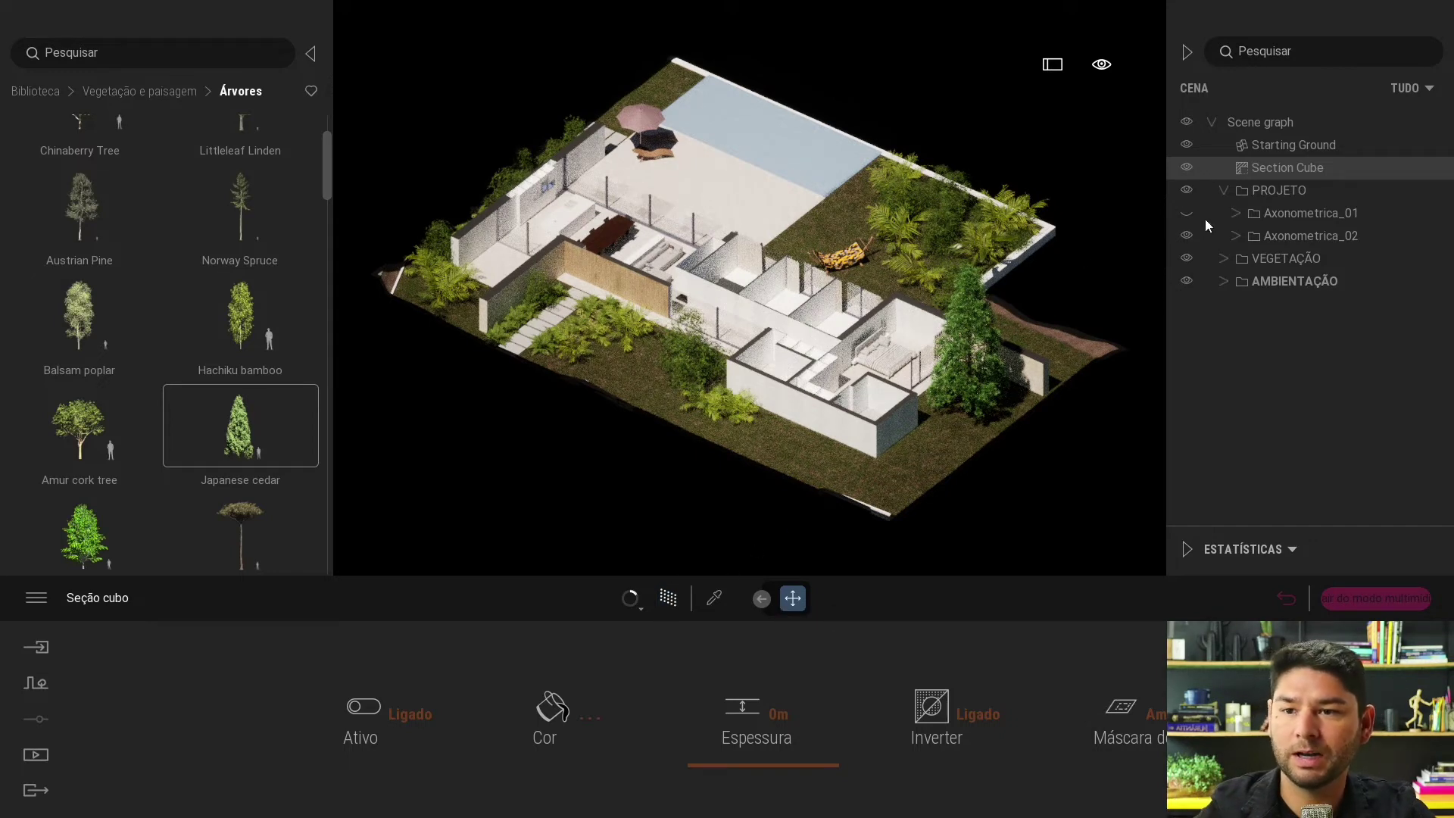
pyautogui.click(1296, 170)
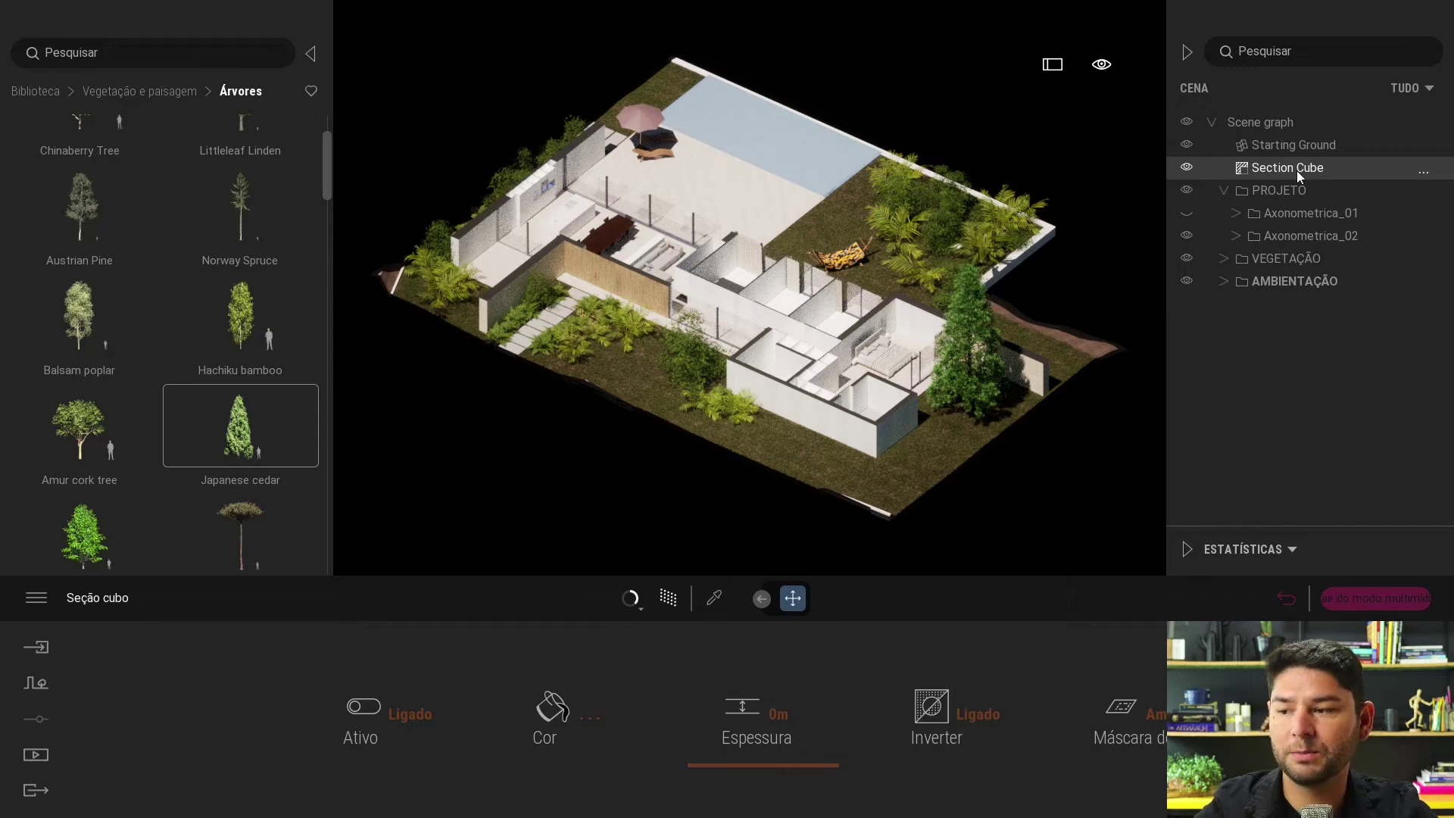
# Step: Open the Axonométrica 02 image's camera visual effects and try the Line Light filter
pyautogui.click(42, 751)
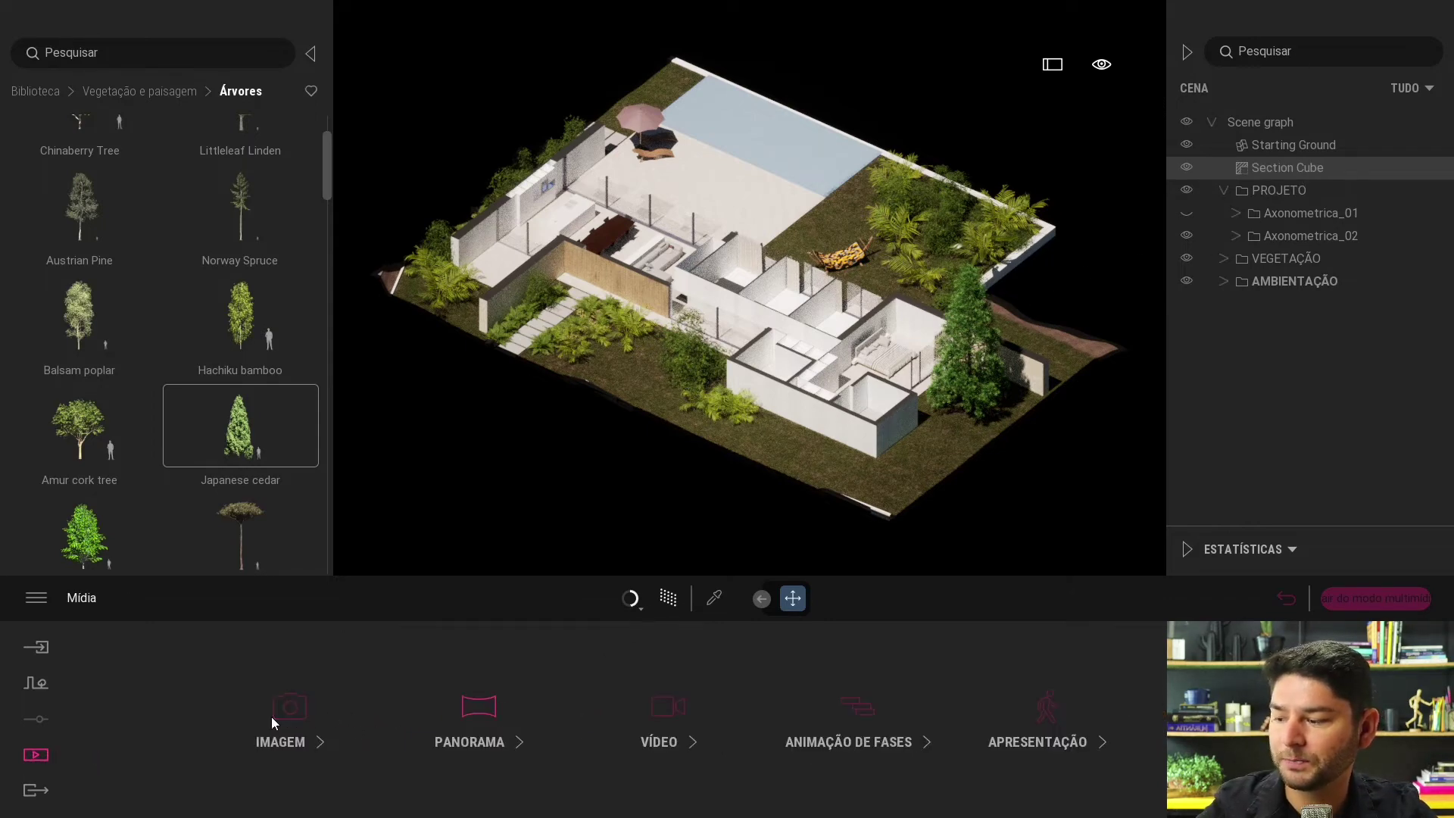
pyautogui.click(326, 726)
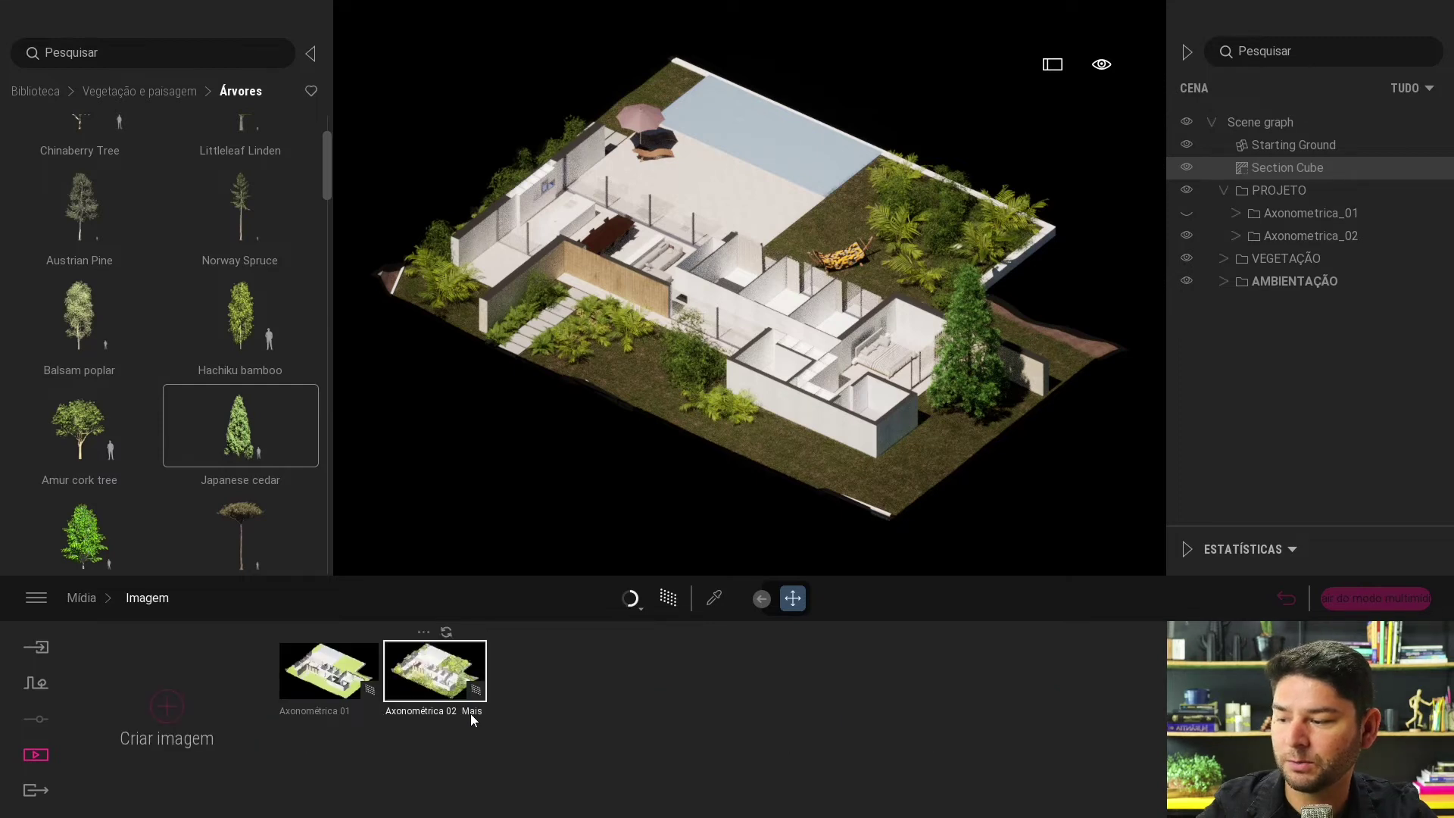
pyautogui.click(470, 712)
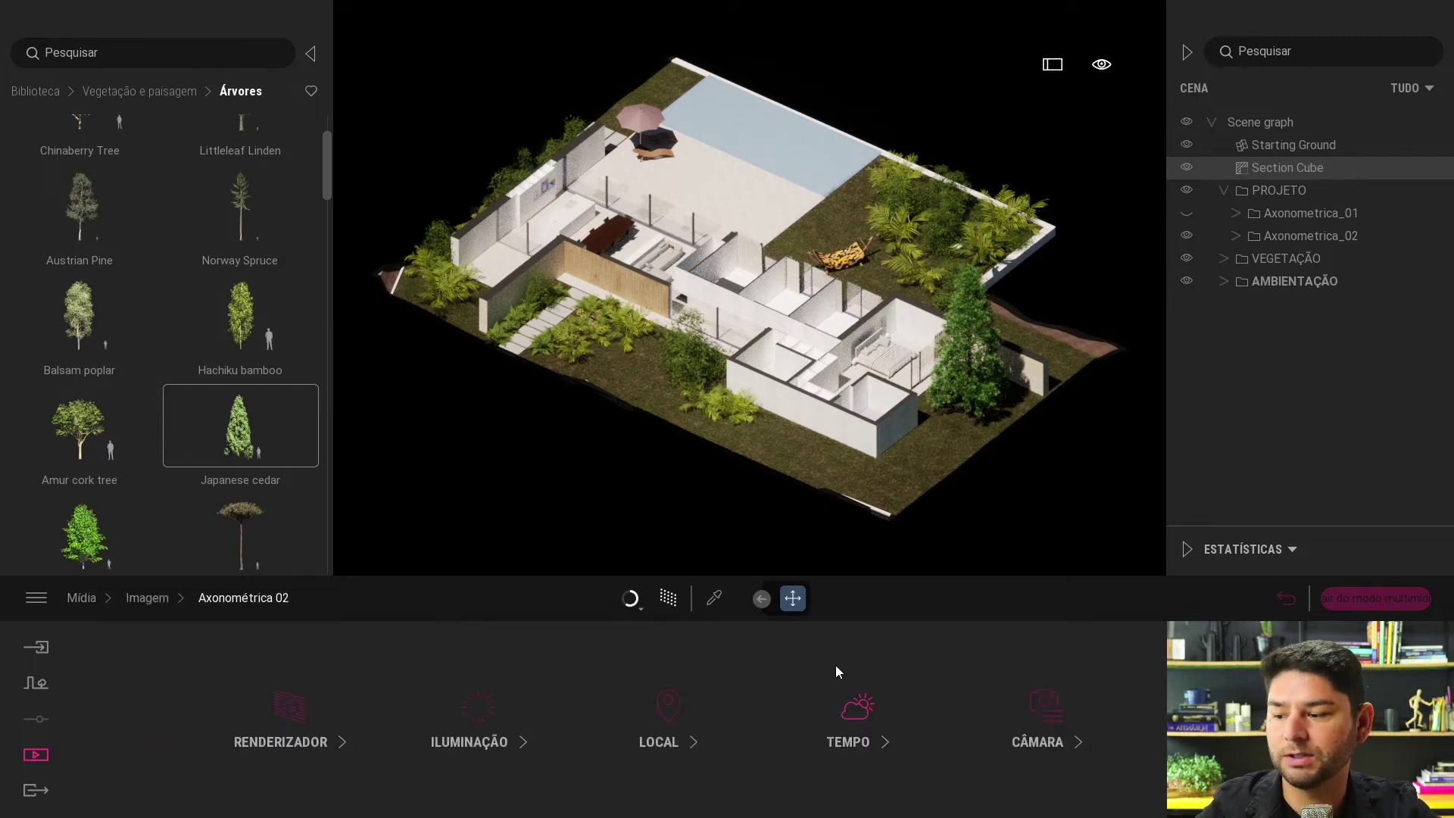
pyautogui.click(1048, 709)
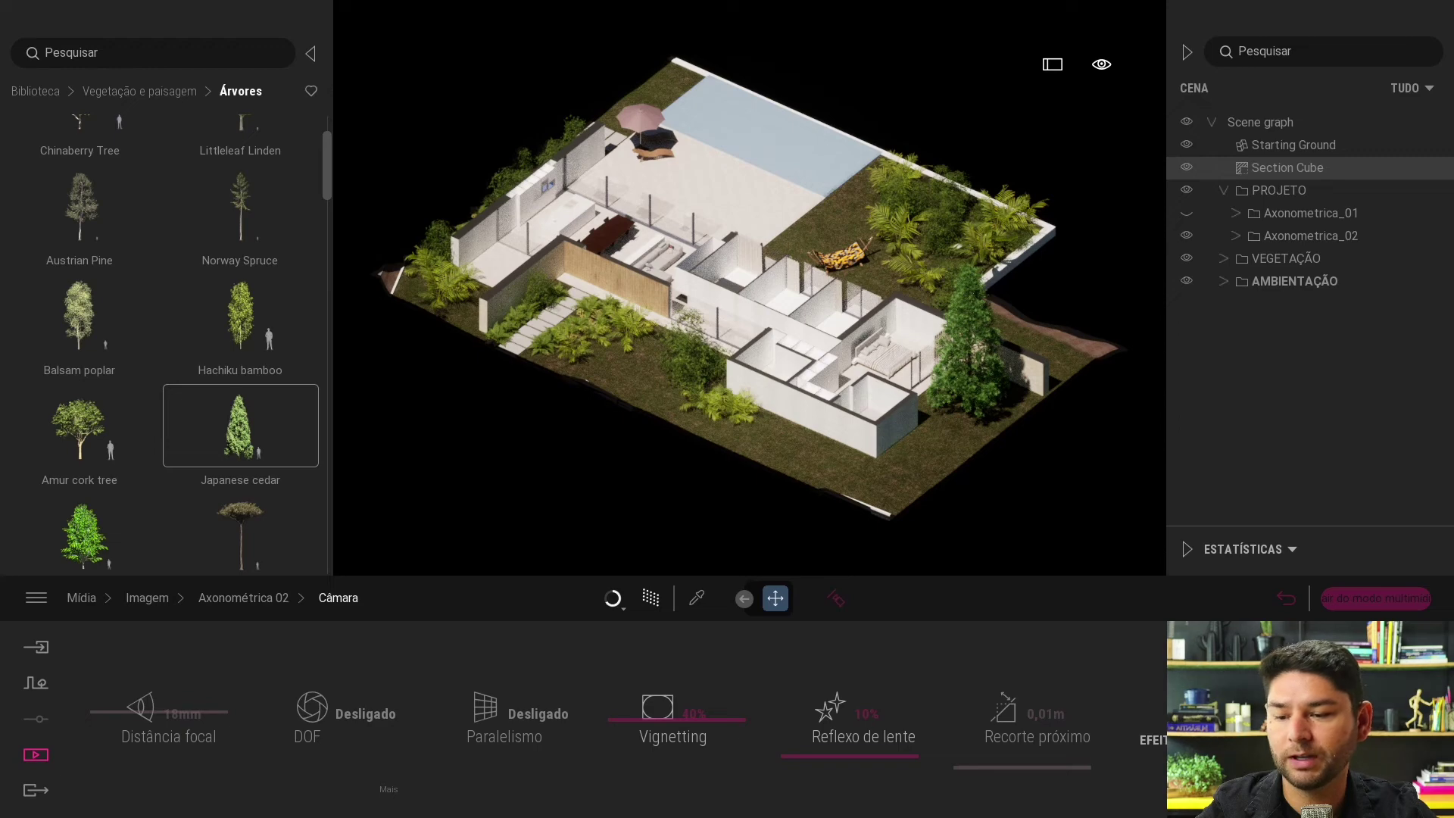
pyautogui.click(1204, 715)
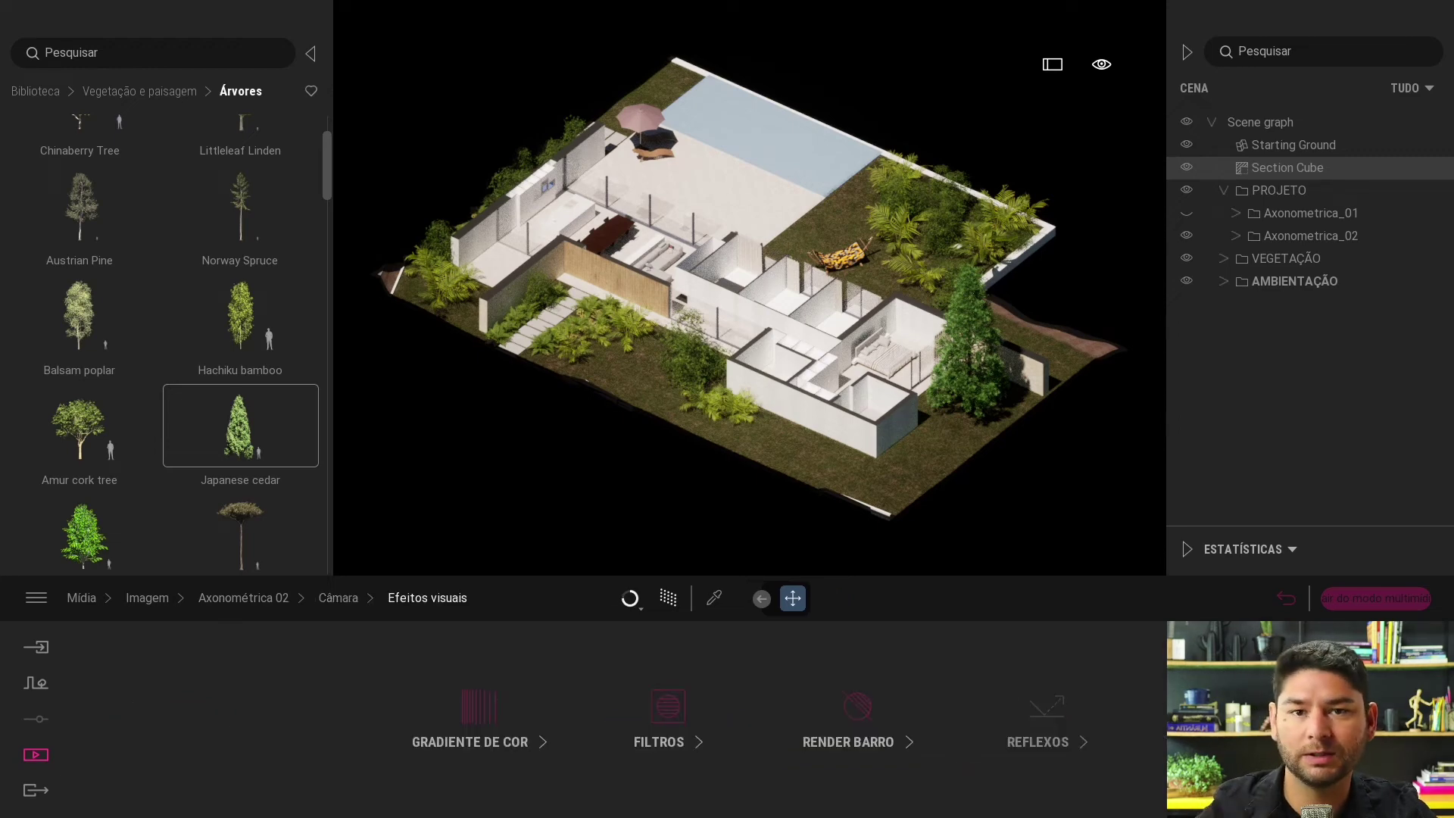
pyautogui.click(668, 718)
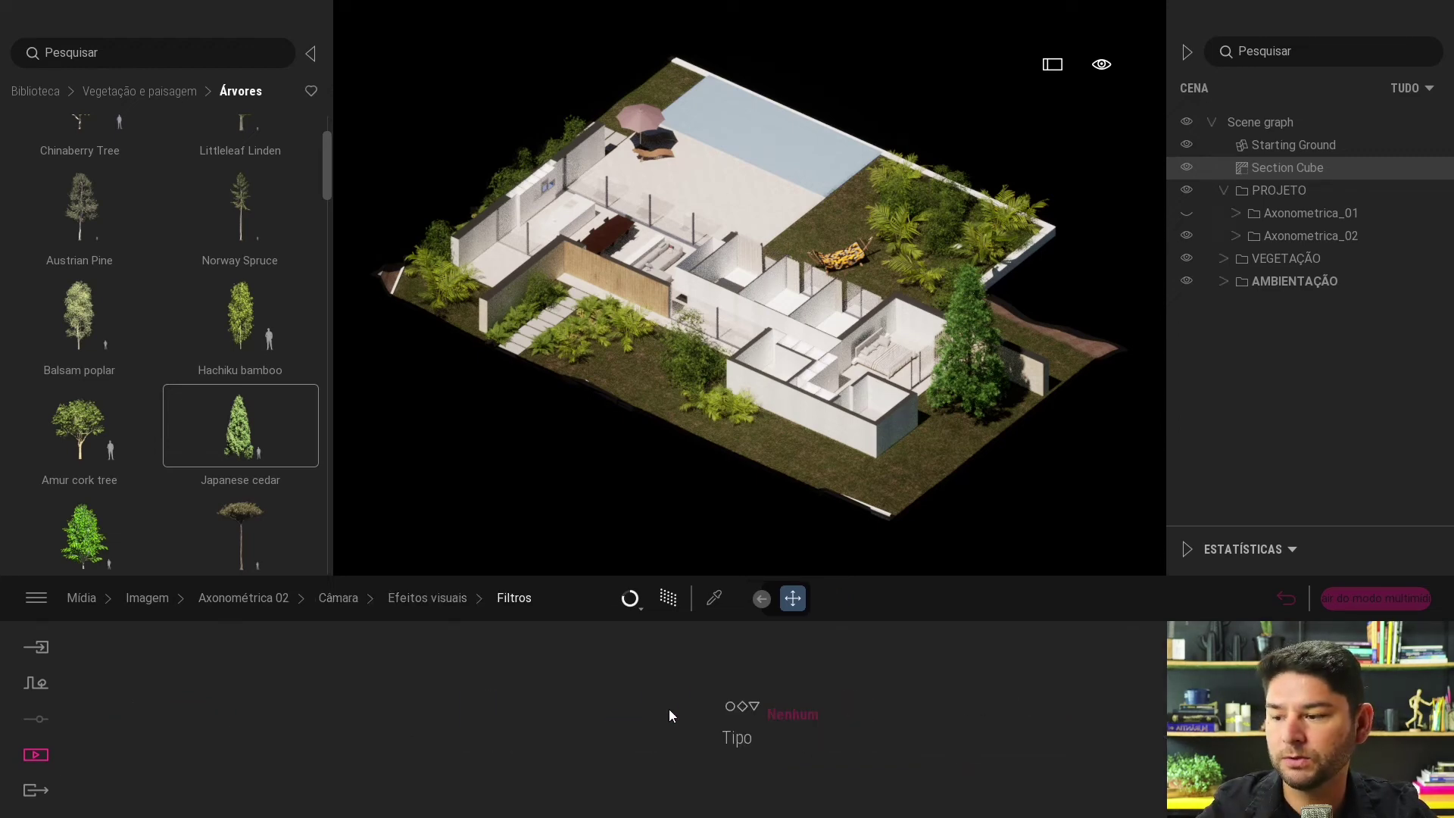
pyautogui.click(724, 698)
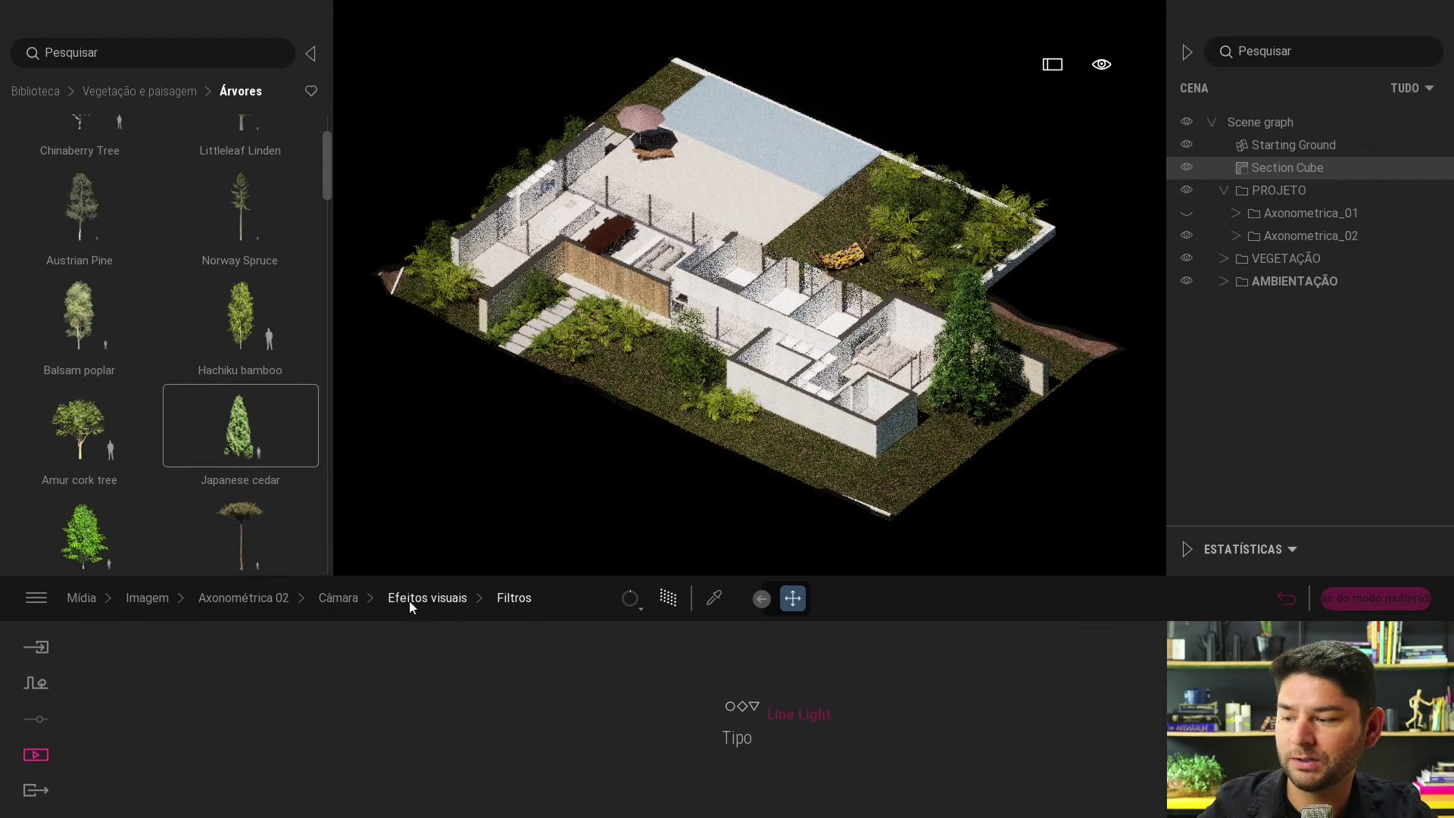
# Step: Set the color grading contrast to 63% and saturation to 47%
pyautogui.click(415, 599)
pyautogui.click(458, 710)
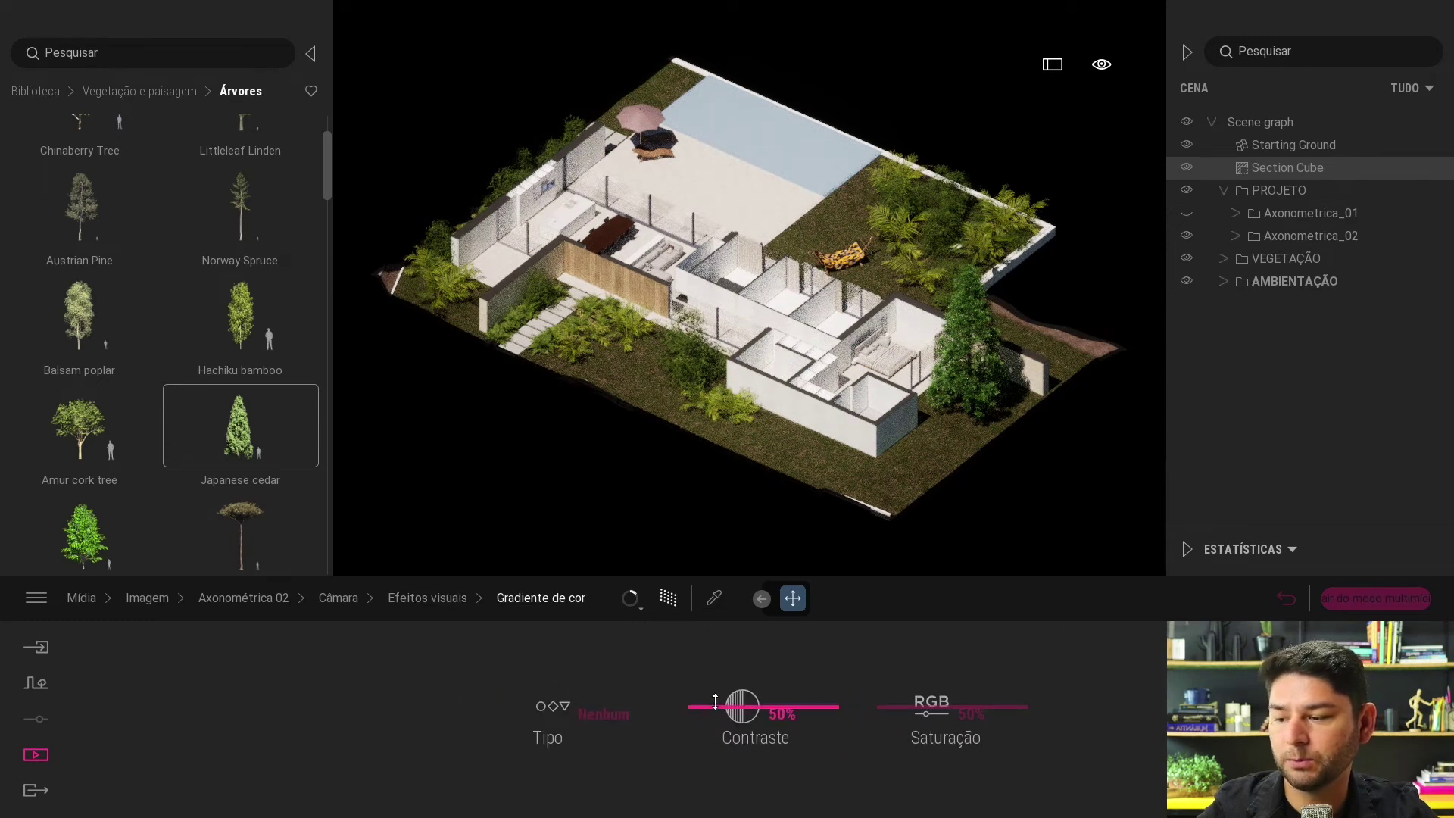
pyautogui.moveTo(720, 697); pyautogui.dragTo(724, 691)
pyautogui.moveTo(726, 687); pyautogui.dragTo(729, 694)
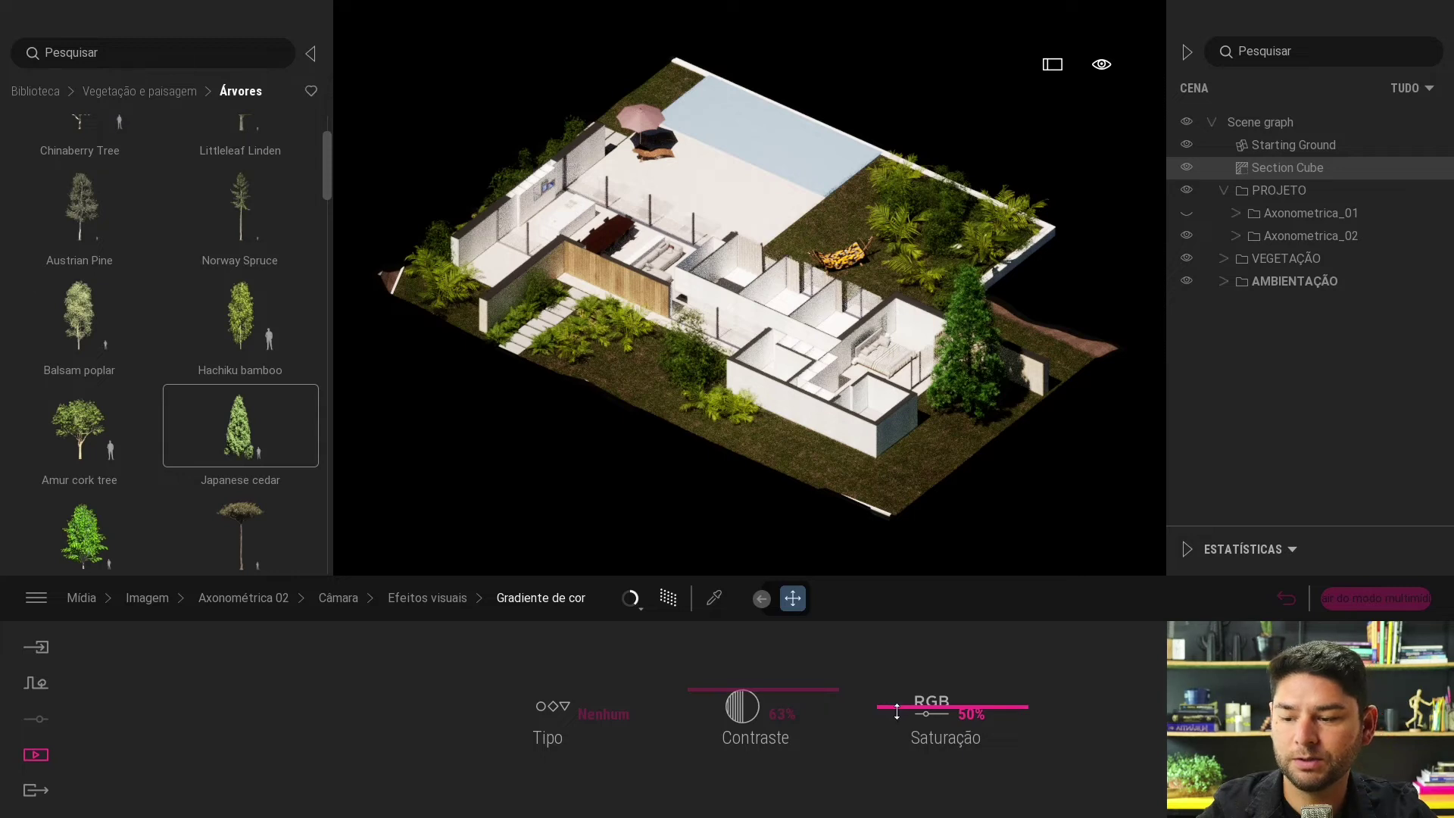
pyautogui.moveTo(897, 711); pyautogui.dragTo(898, 717)
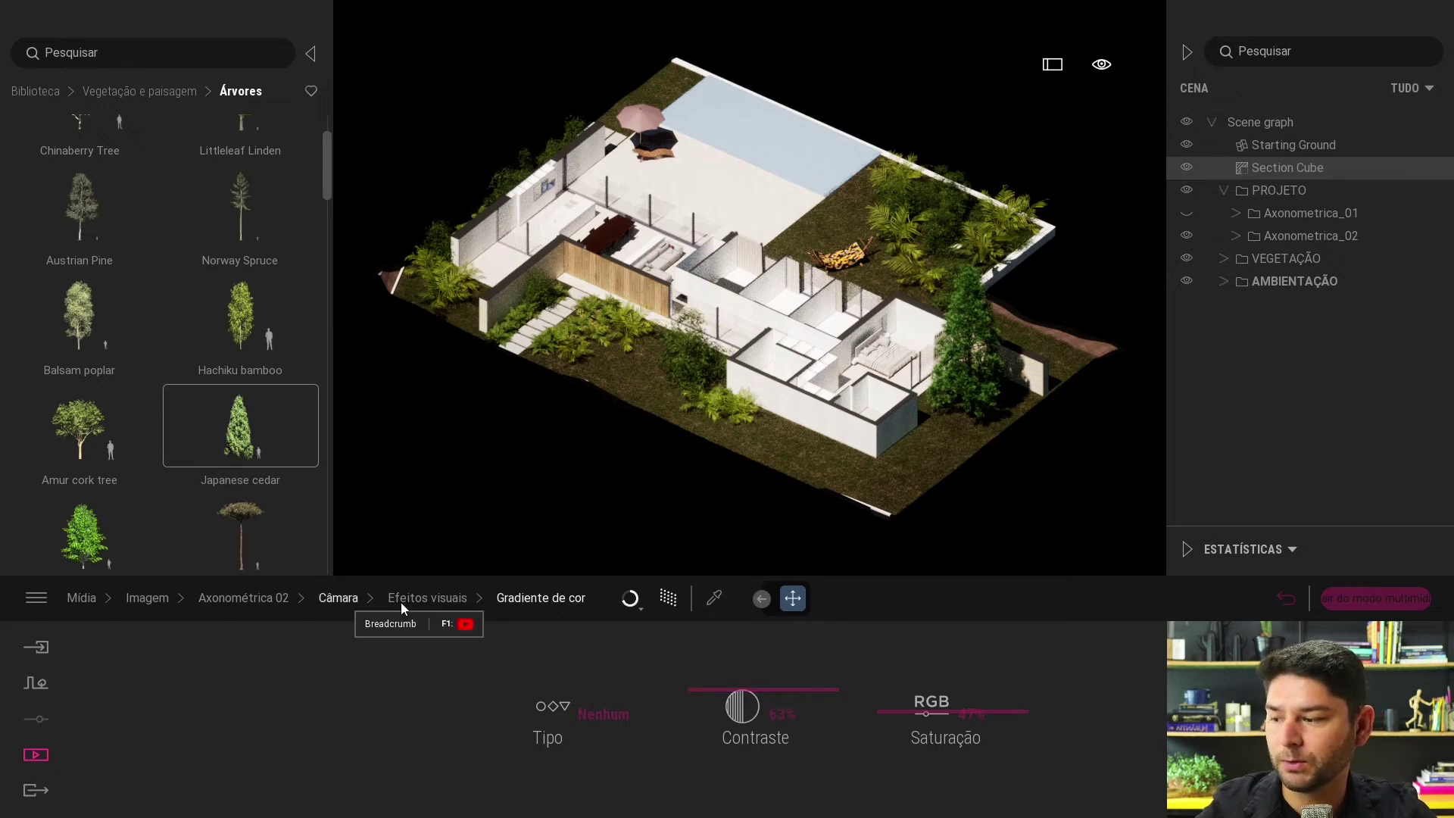
# Step: Set the Axonométrica 02 image's sun intensity to 1 in the lighting settings
pyautogui.click(268, 600)
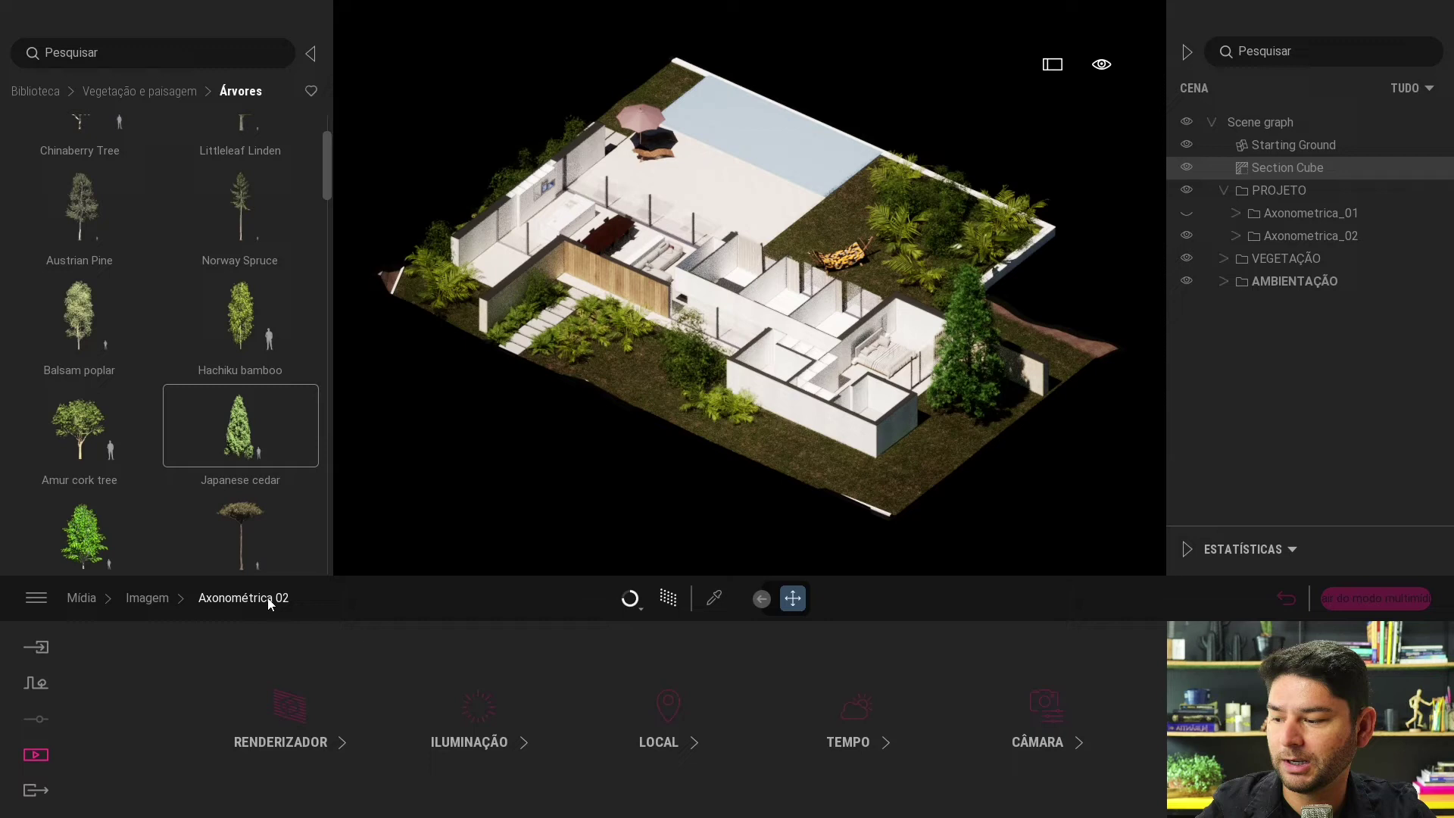
pyautogui.click(483, 707)
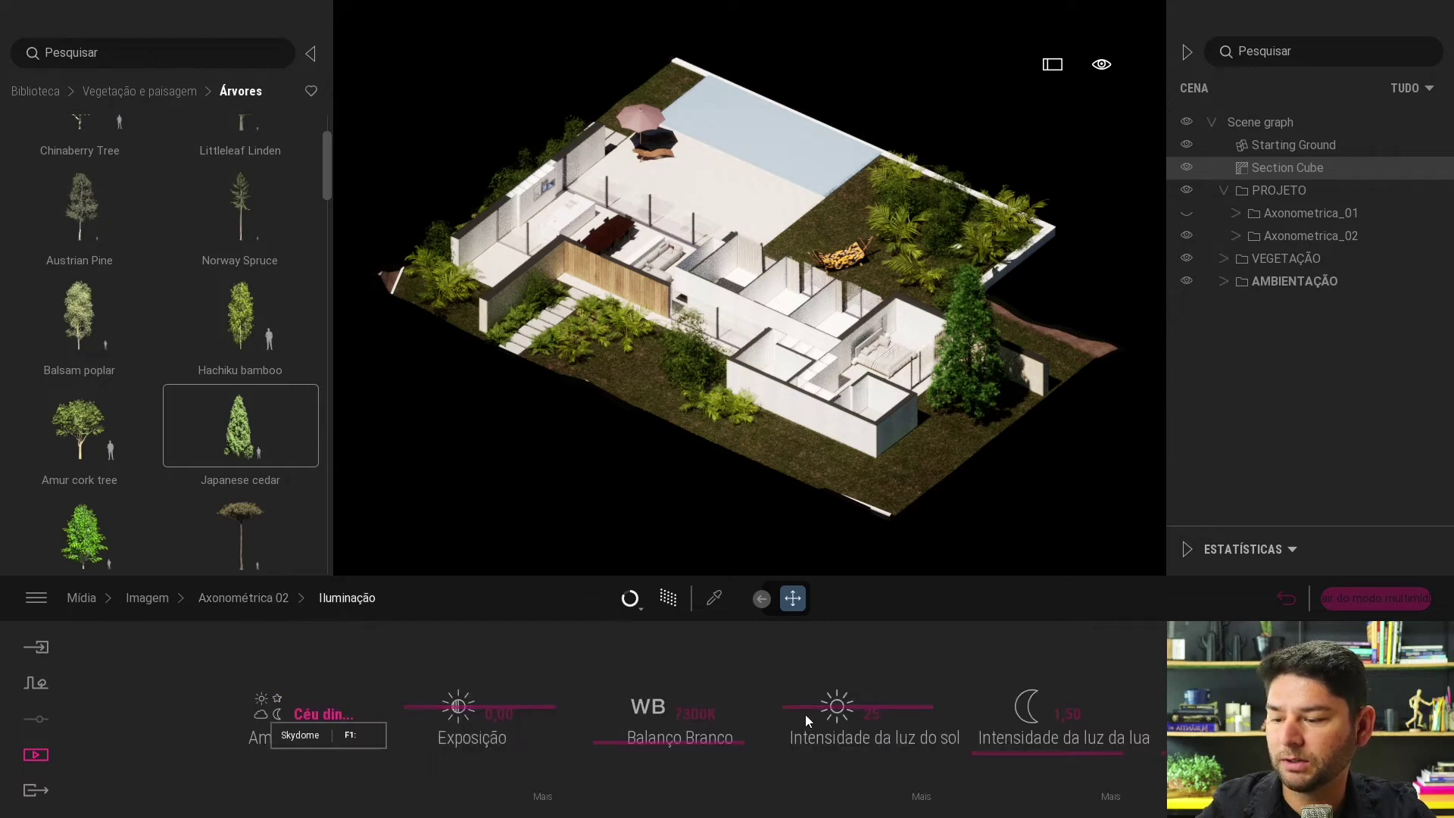
pyautogui.write('1')
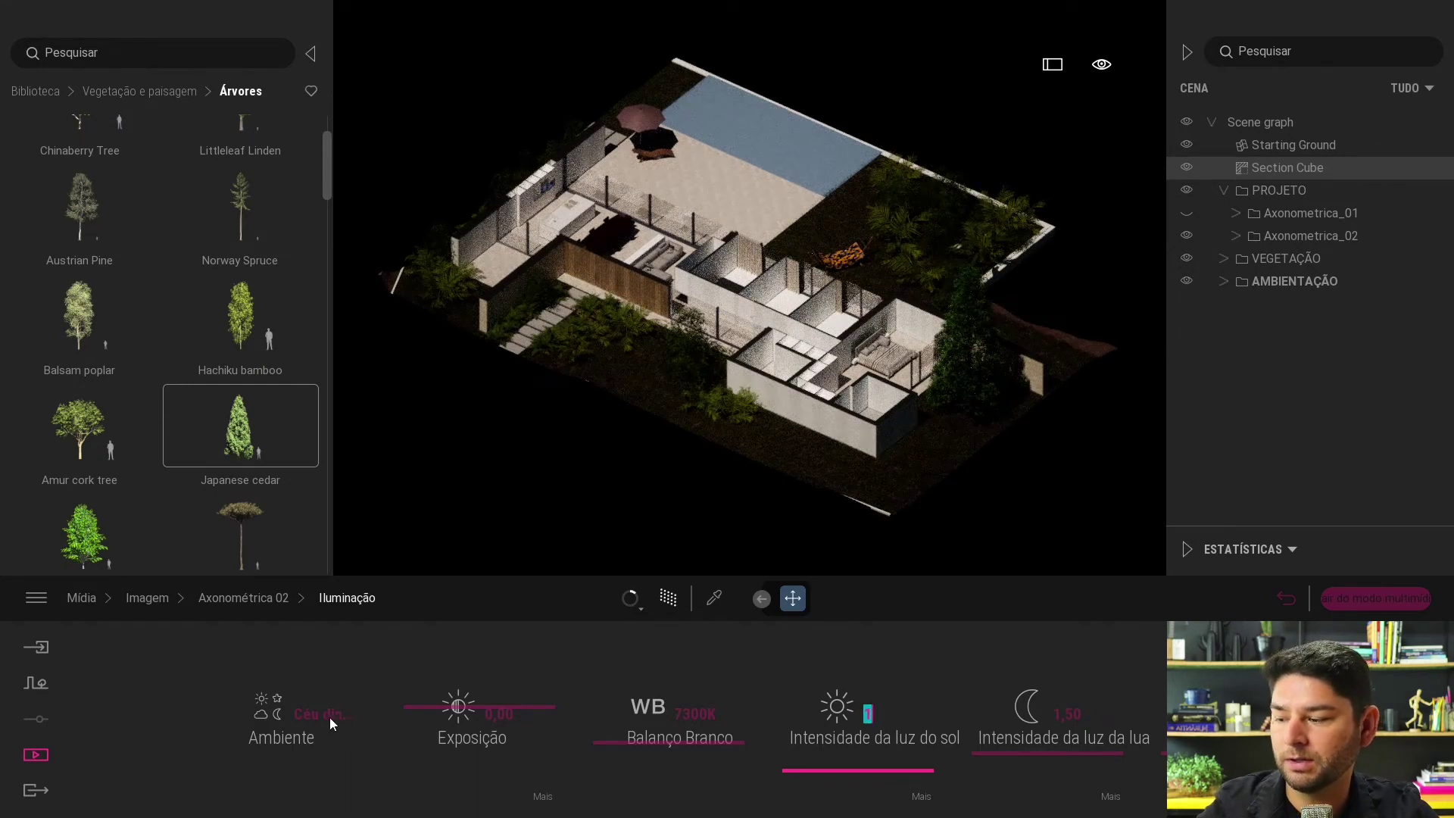
# Step: Switch the ambient lighting to Noon Clear 01 HDRI sky light and adjust viewport render quality
pyautogui.click(277, 713)
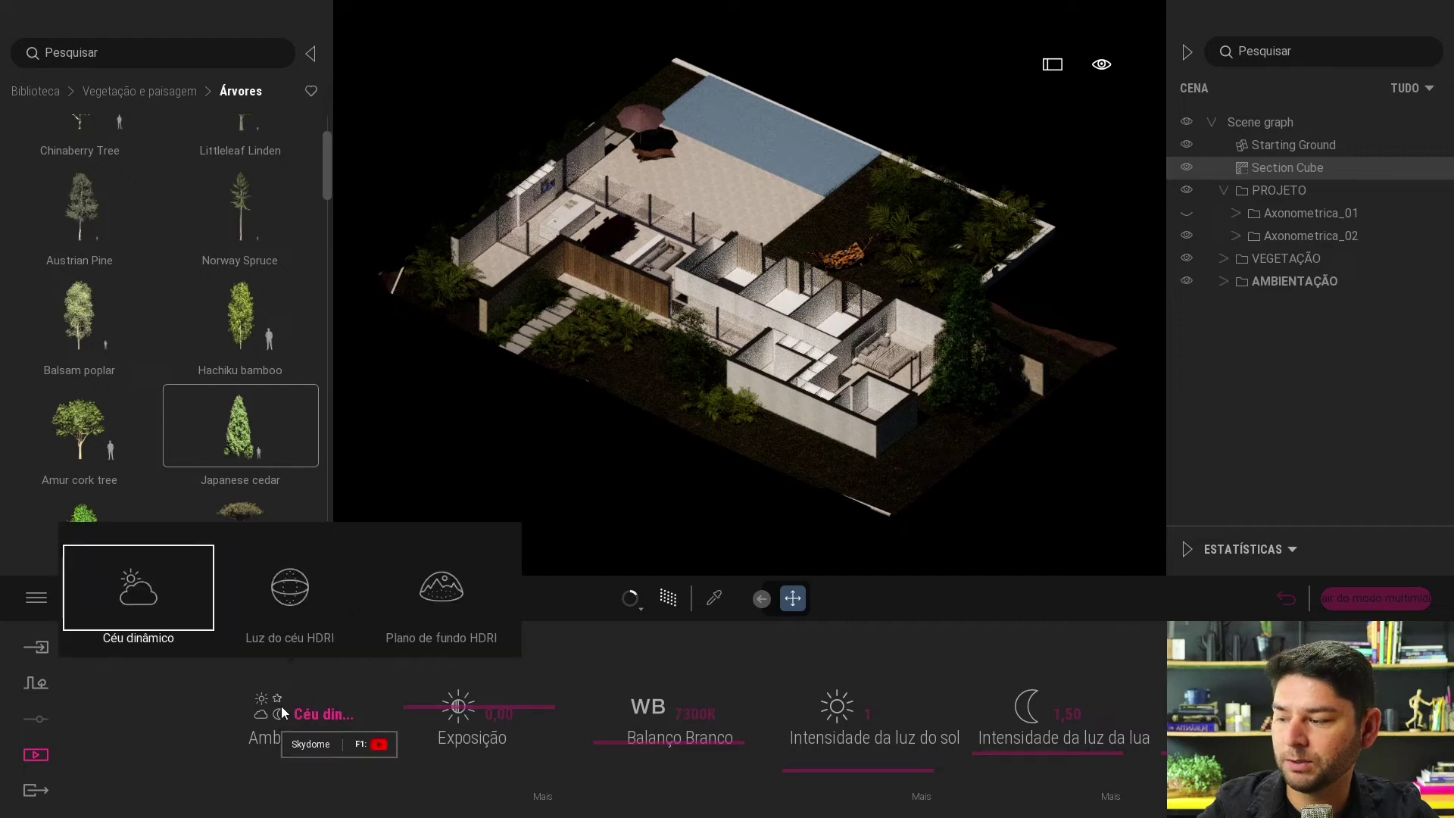
pyautogui.click(290, 591)
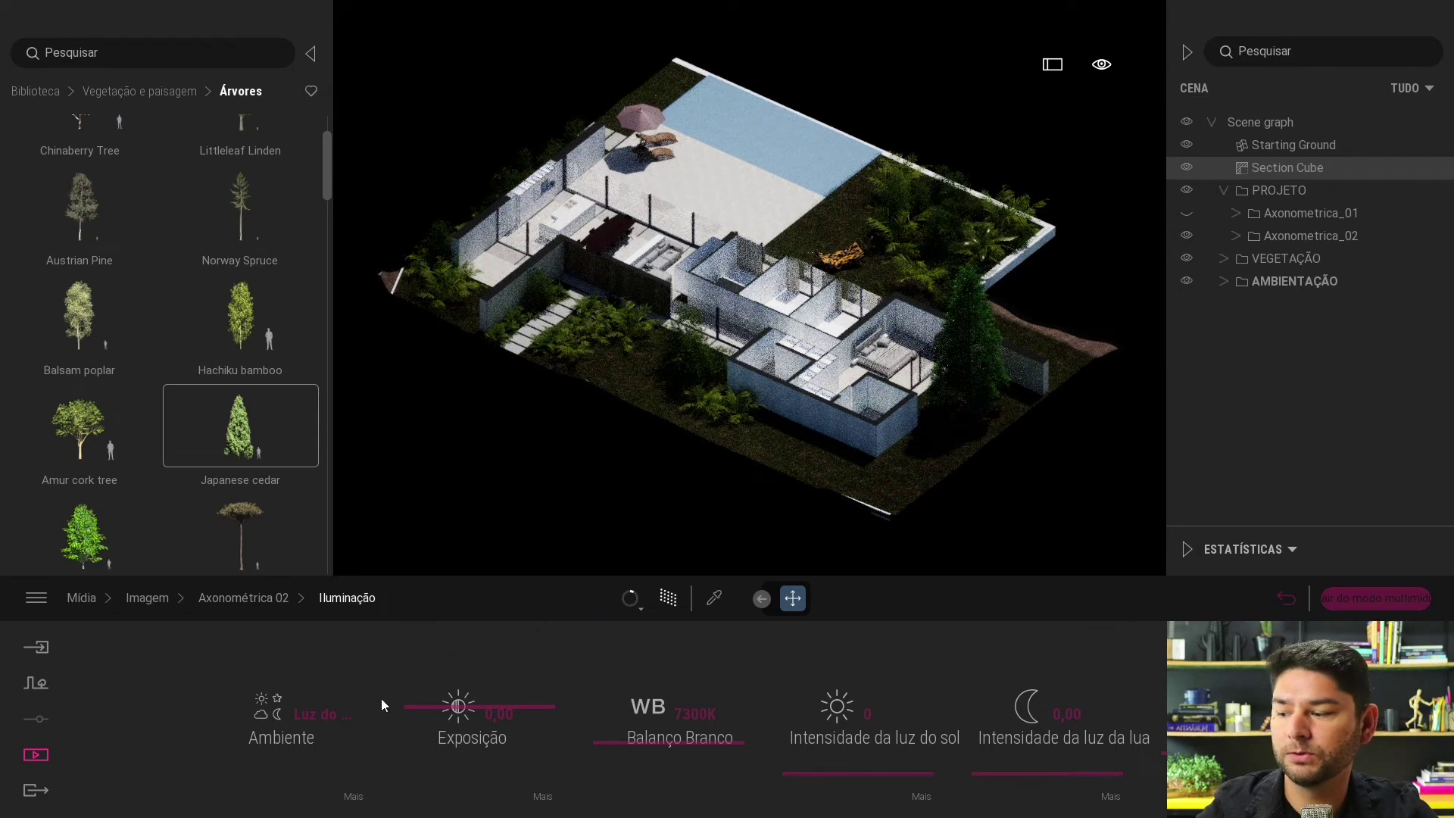
pyautogui.click(353, 796)
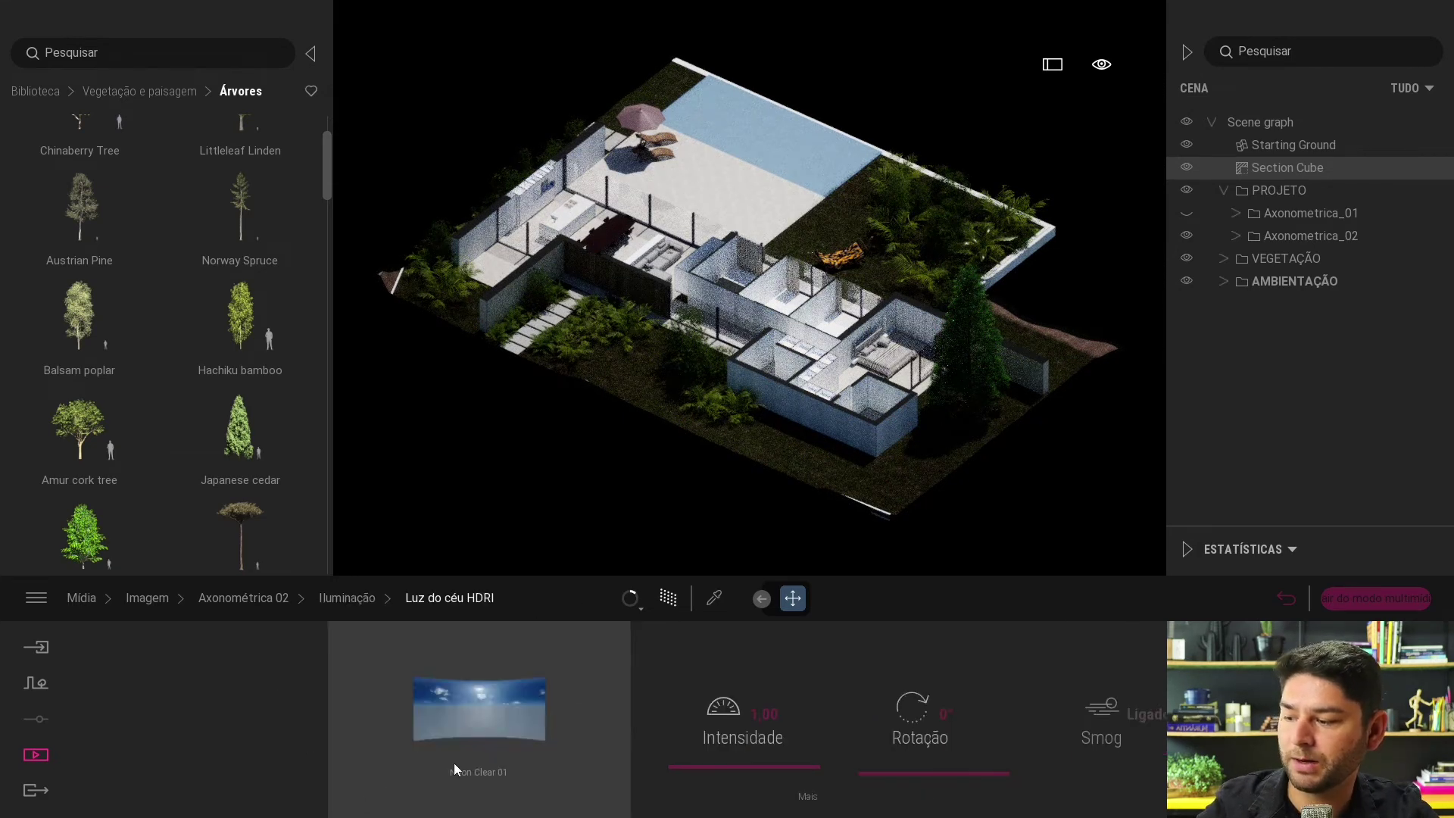
pyautogui.click(639, 610)
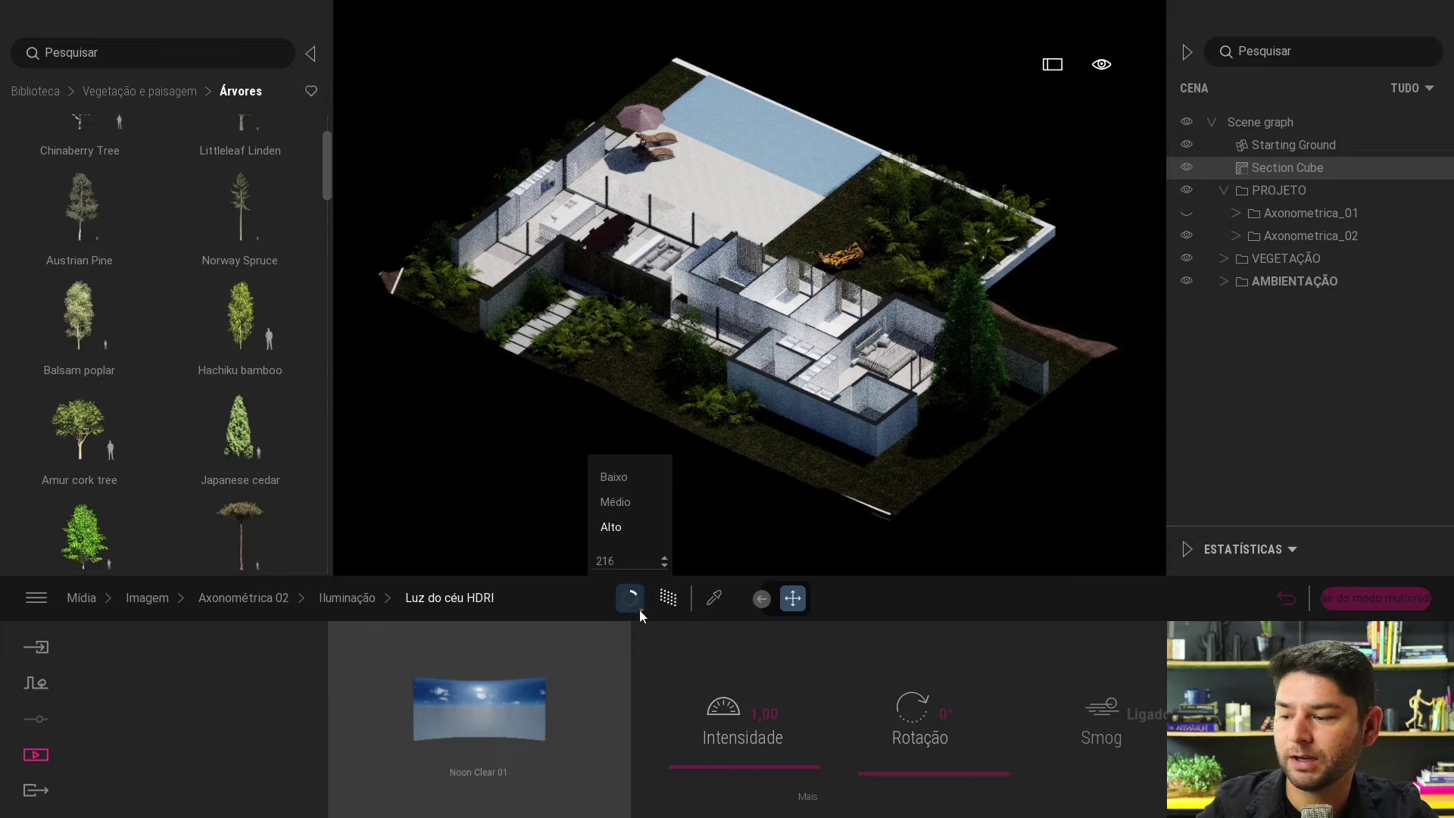
pyautogui.click(615, 479)
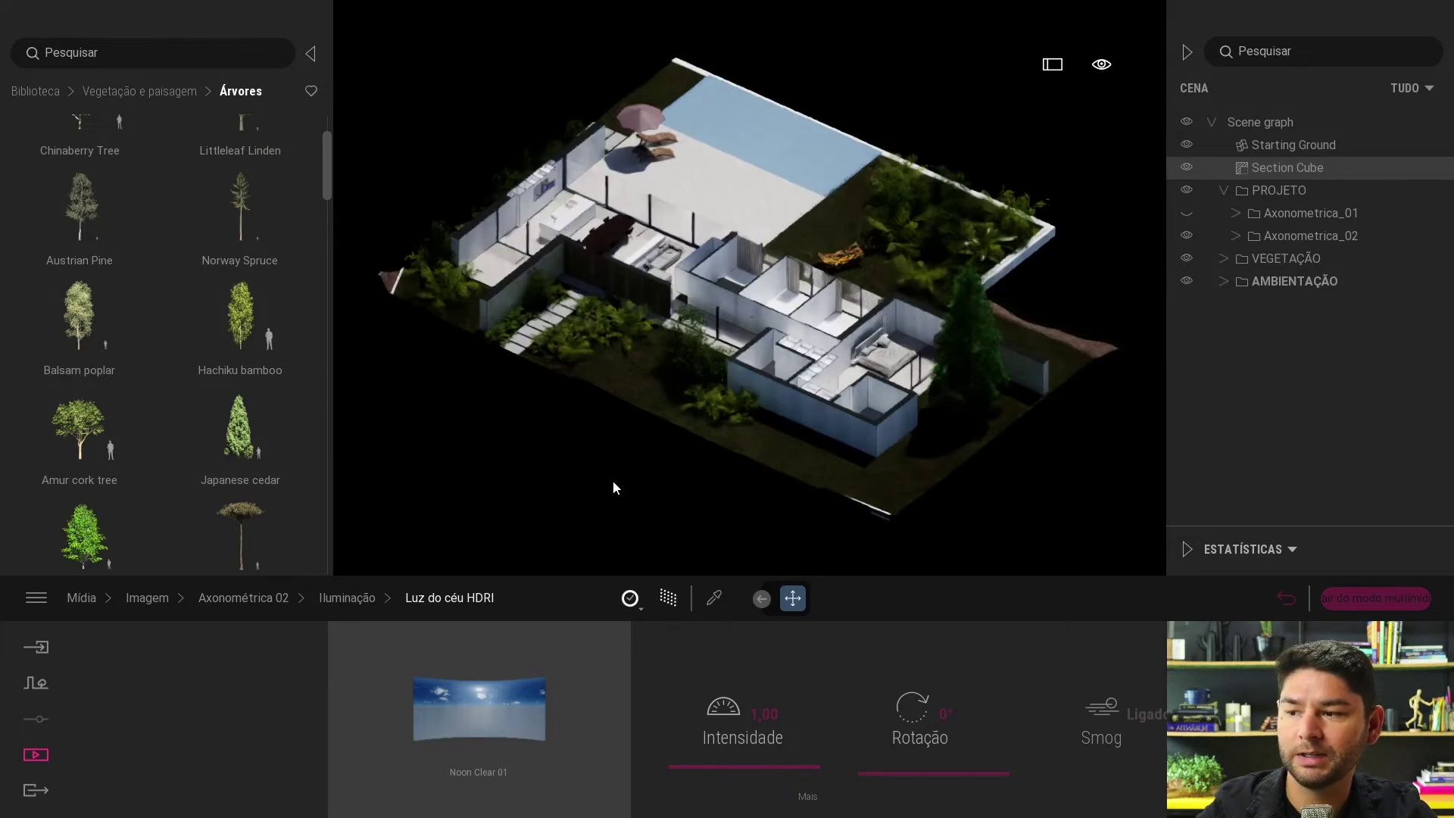
pyautogui.moveTo(478, 708)
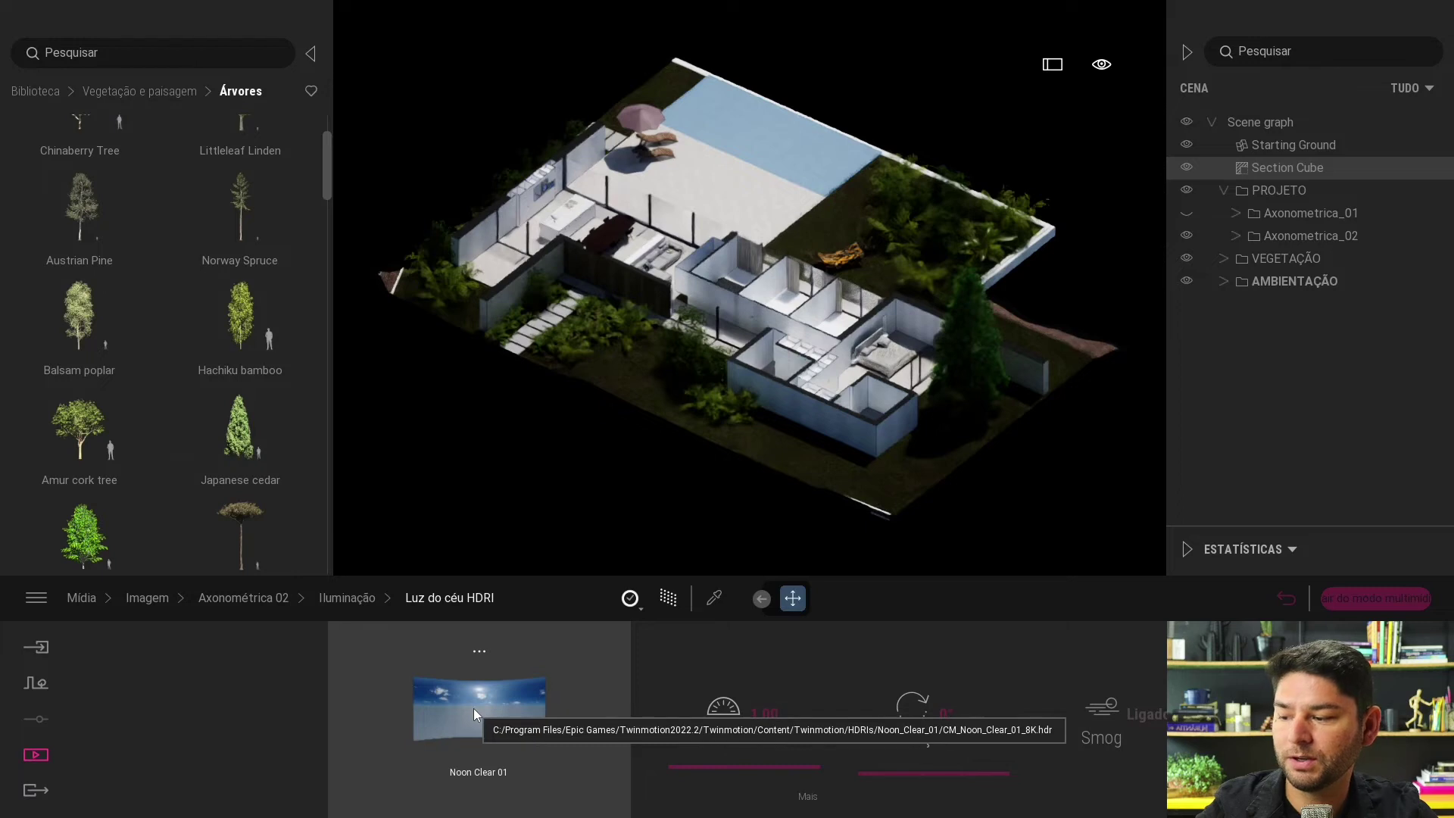
pyautogui.click(35, 91)
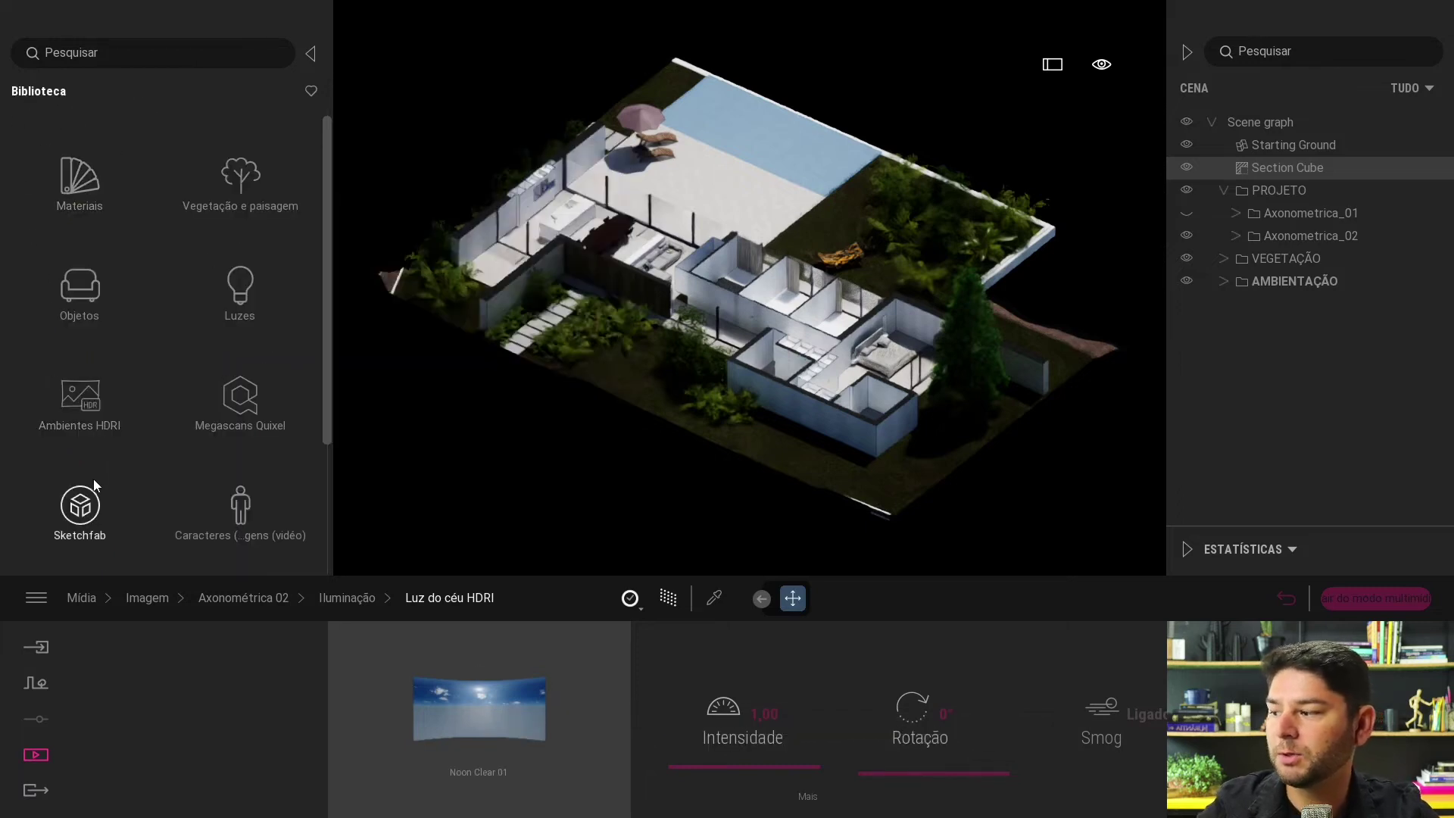
# Step: Apply MoAf Overcast 03 from Céus > De manhã e de tarde > Encoberto as the HDRI sky
pyautogui.click(79, 399)
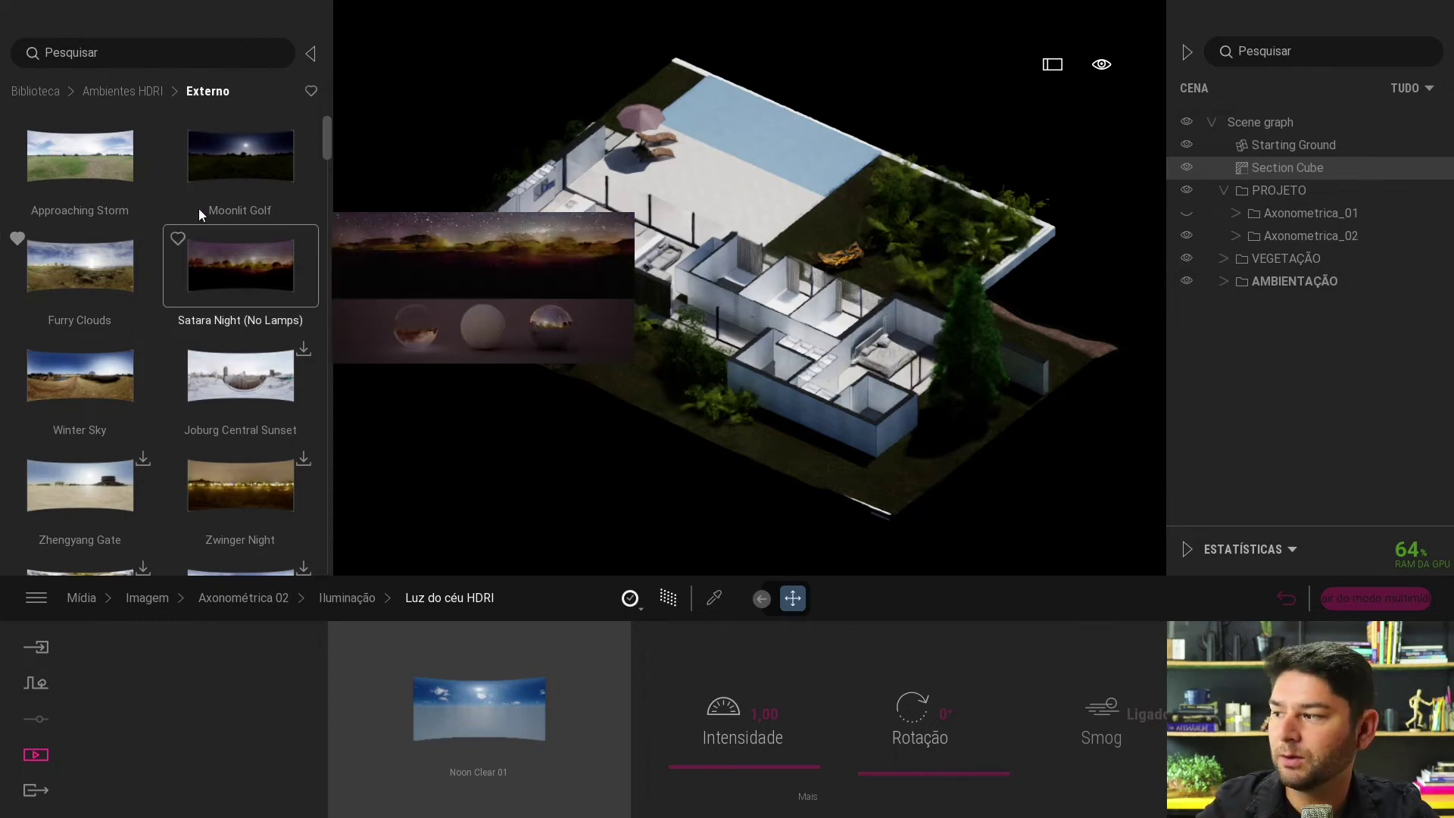
pyautogui.click(140, 91)
pyautogui.click(89, 180)
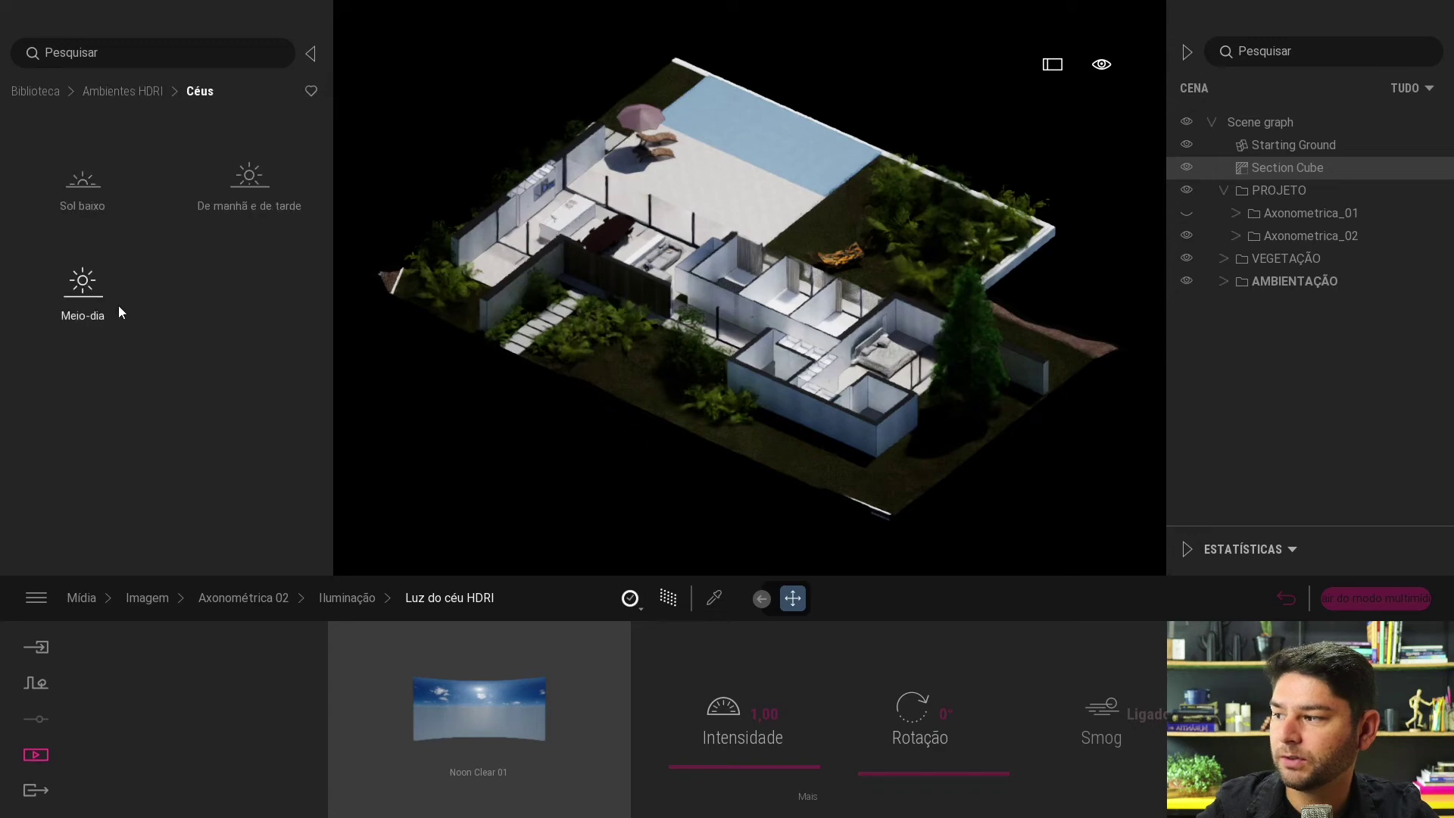
pyautogui.click(250, 181)
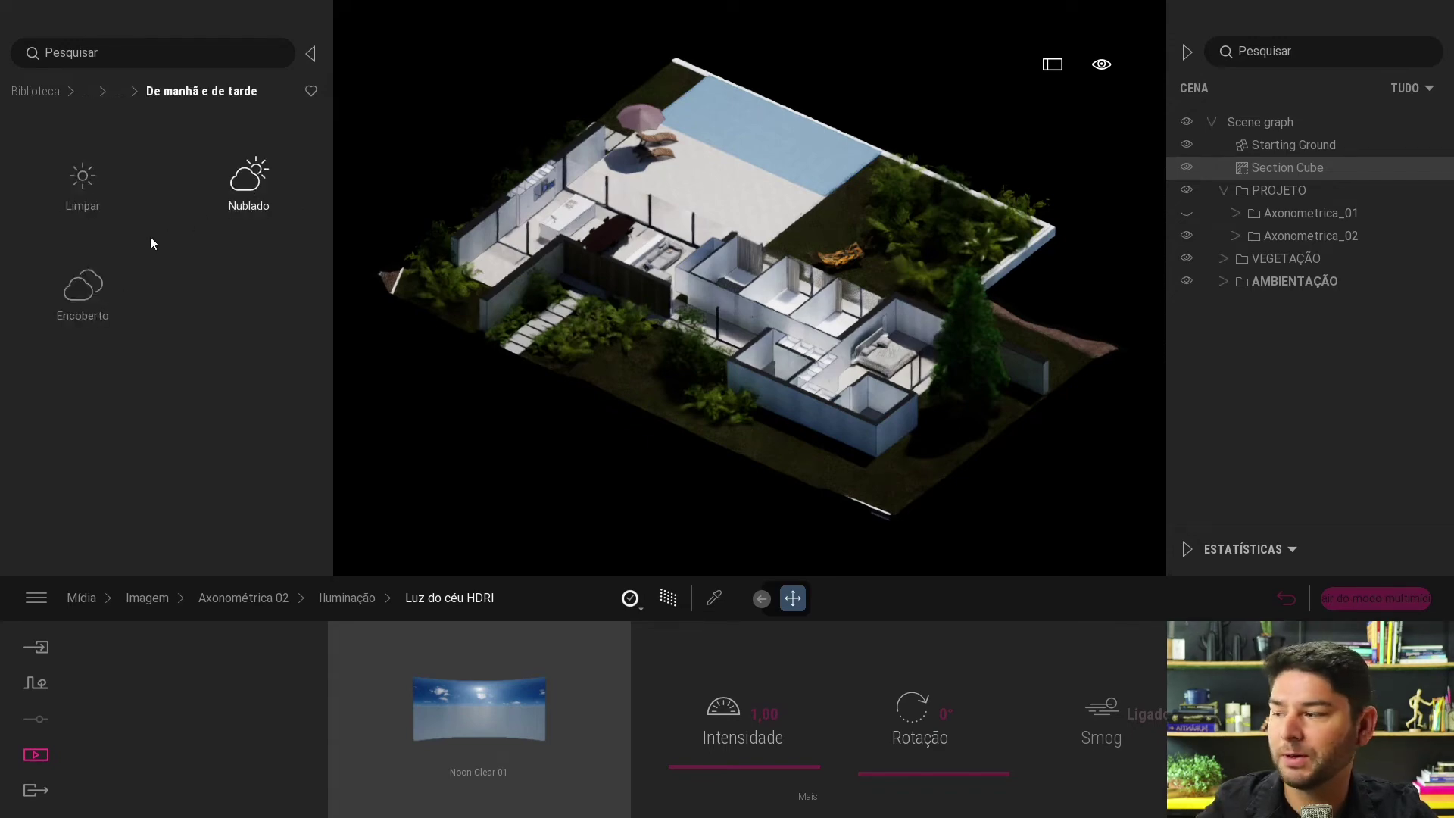
pyautogui.click(107, 282)
pyautogui.moveTo(80, 266)
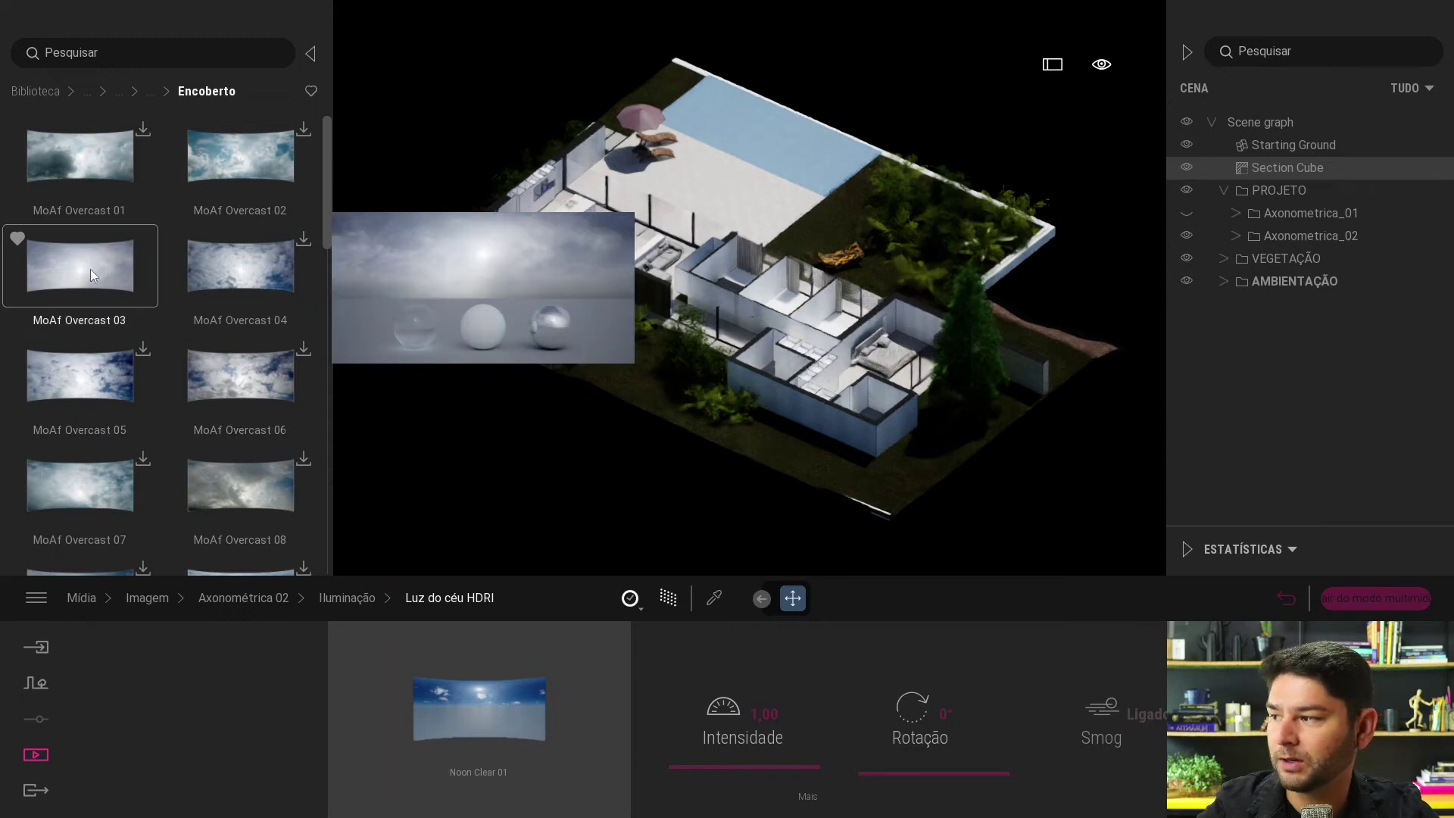
pyautogui.moveTo(88, 268); pyautogui.dragTo(488, 709)
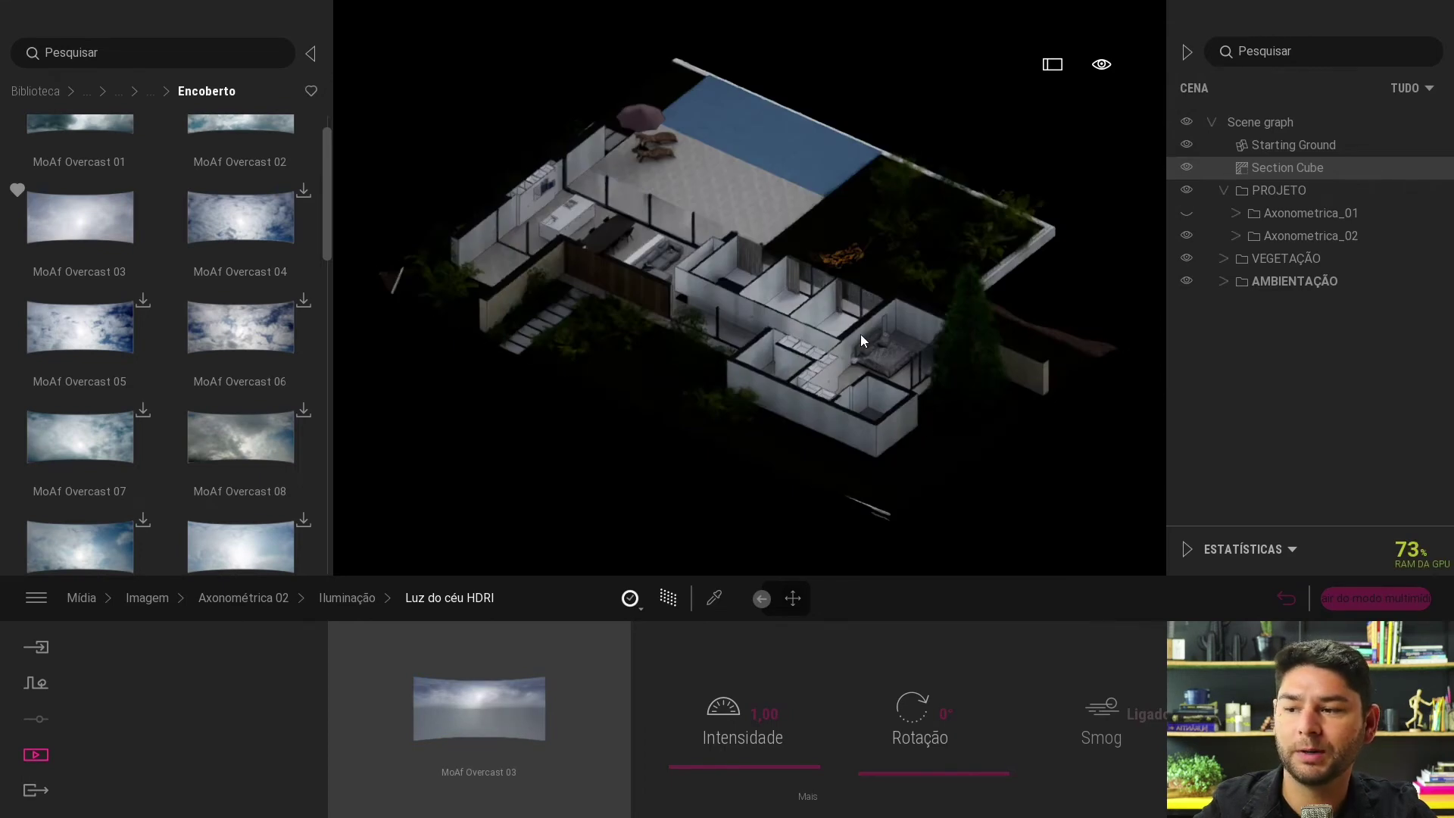
pyautogui.click(342, 599)
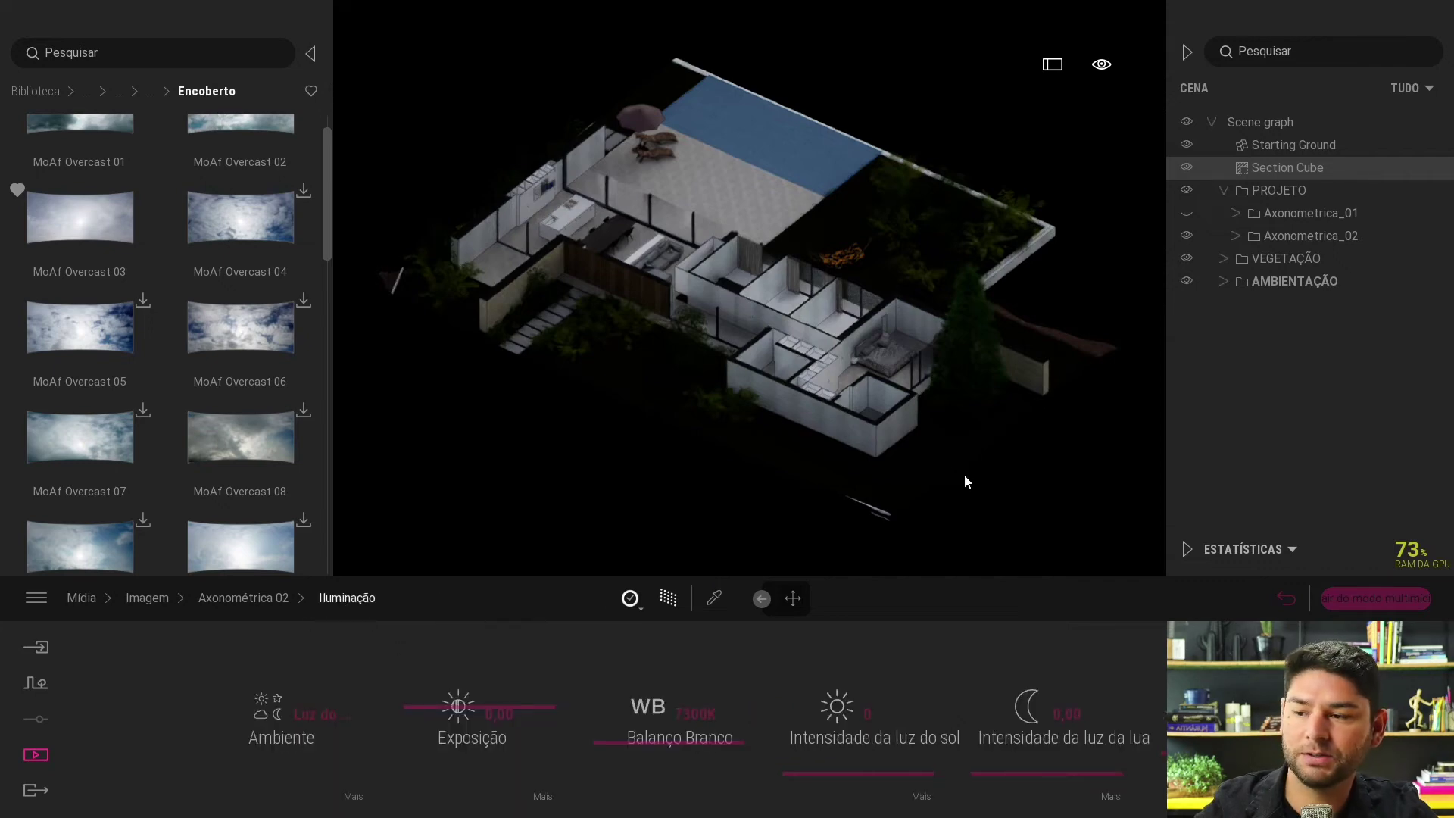
# Step: Enter a sun intensity of 1 and drag the exposure down to -0,34
pyautogui.click(867, 714)
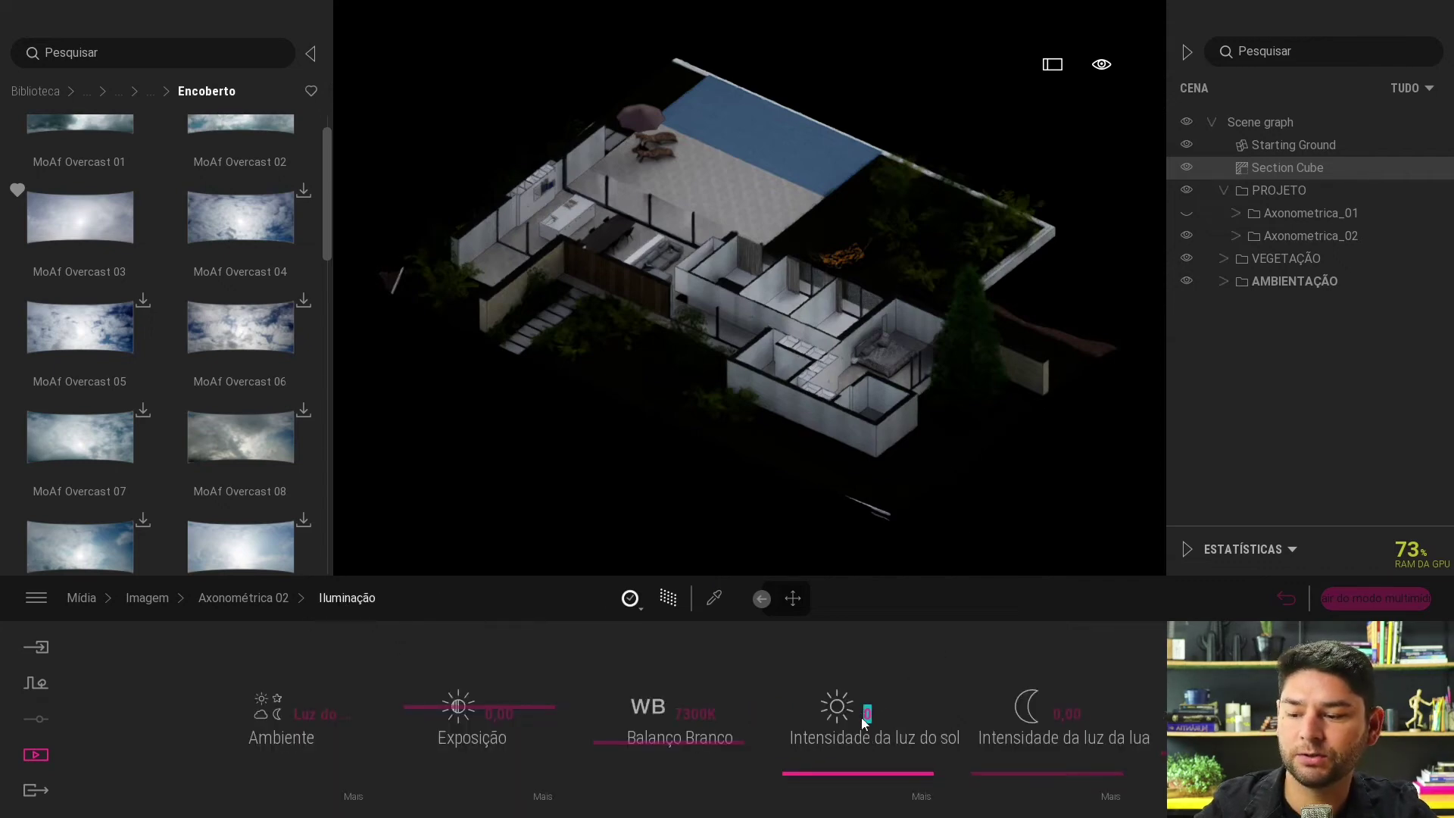
pyautogui.write('5')
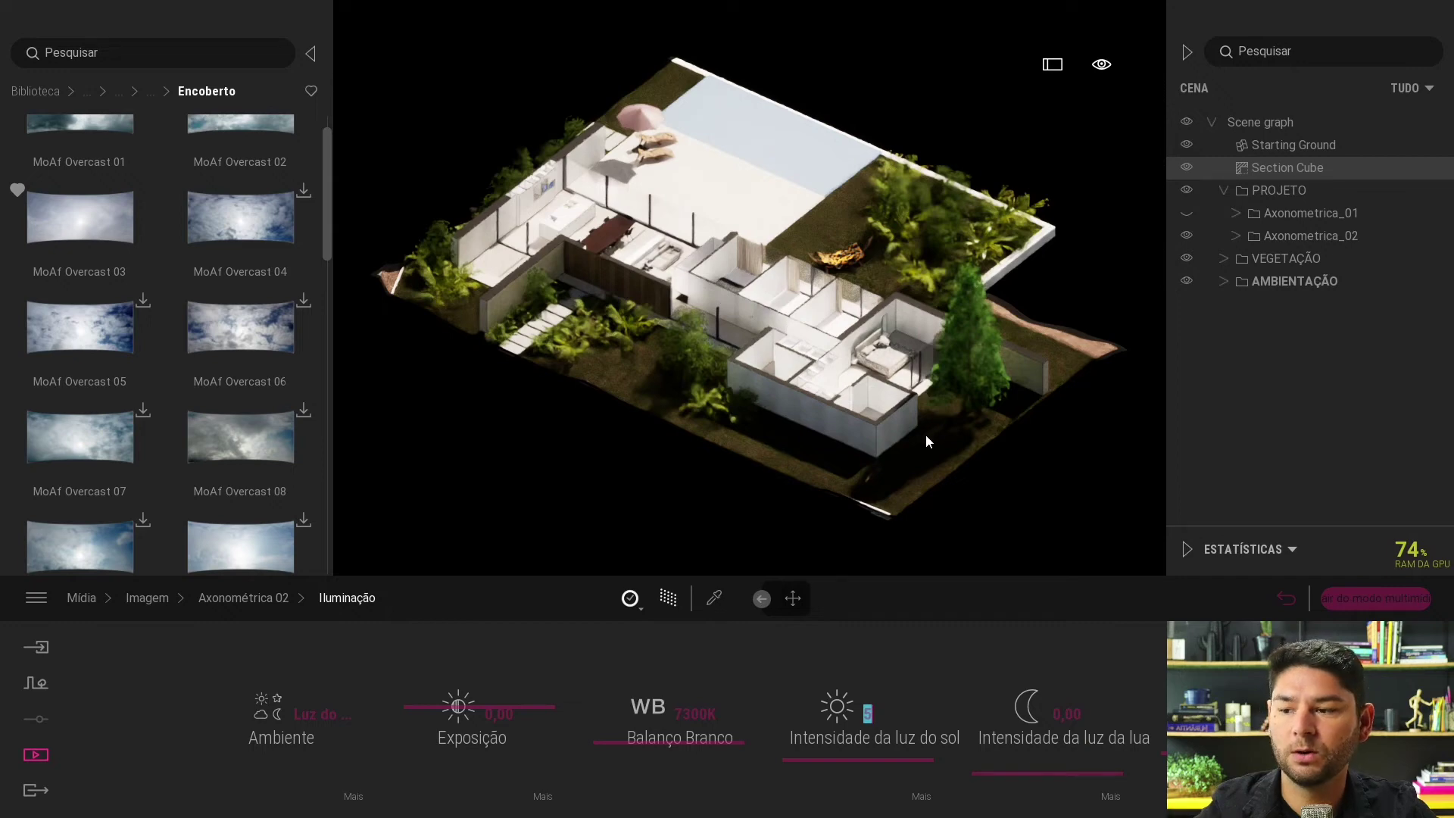
pyautogui.write('1')
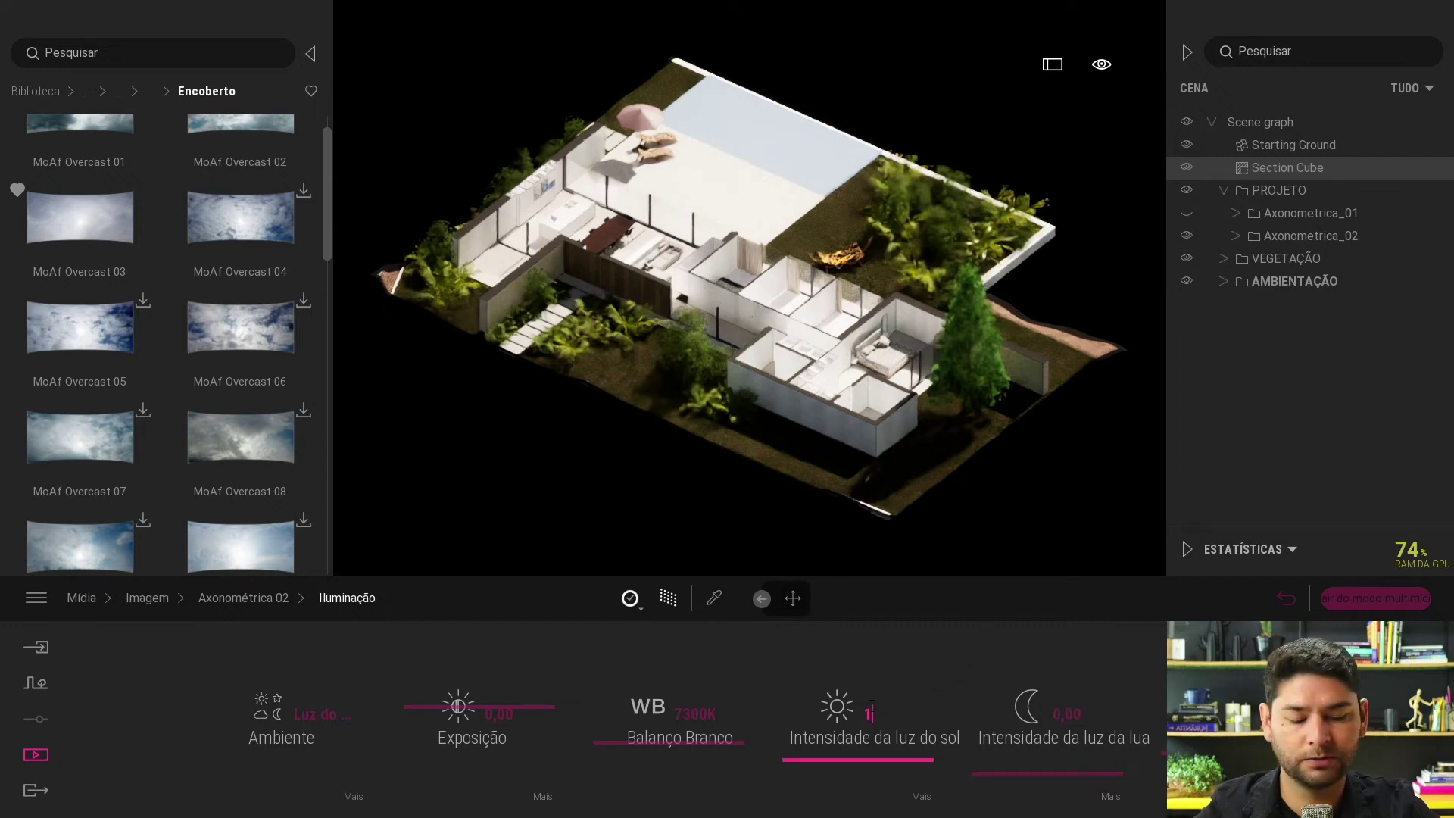
pyautogui.press('Return')
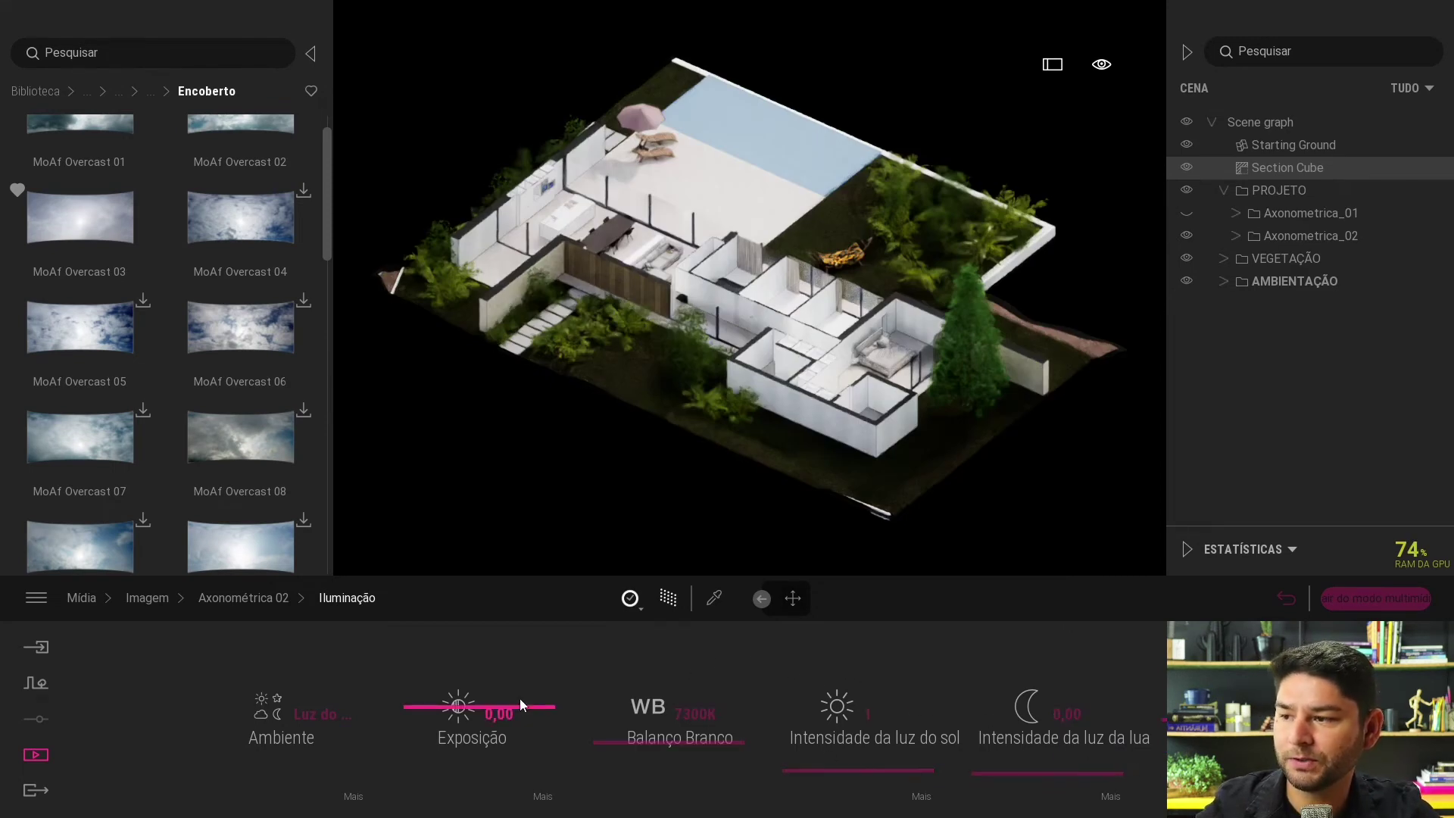
pyautogui.moveTo(415, 706); pyautogui.dragTo(418, 708)
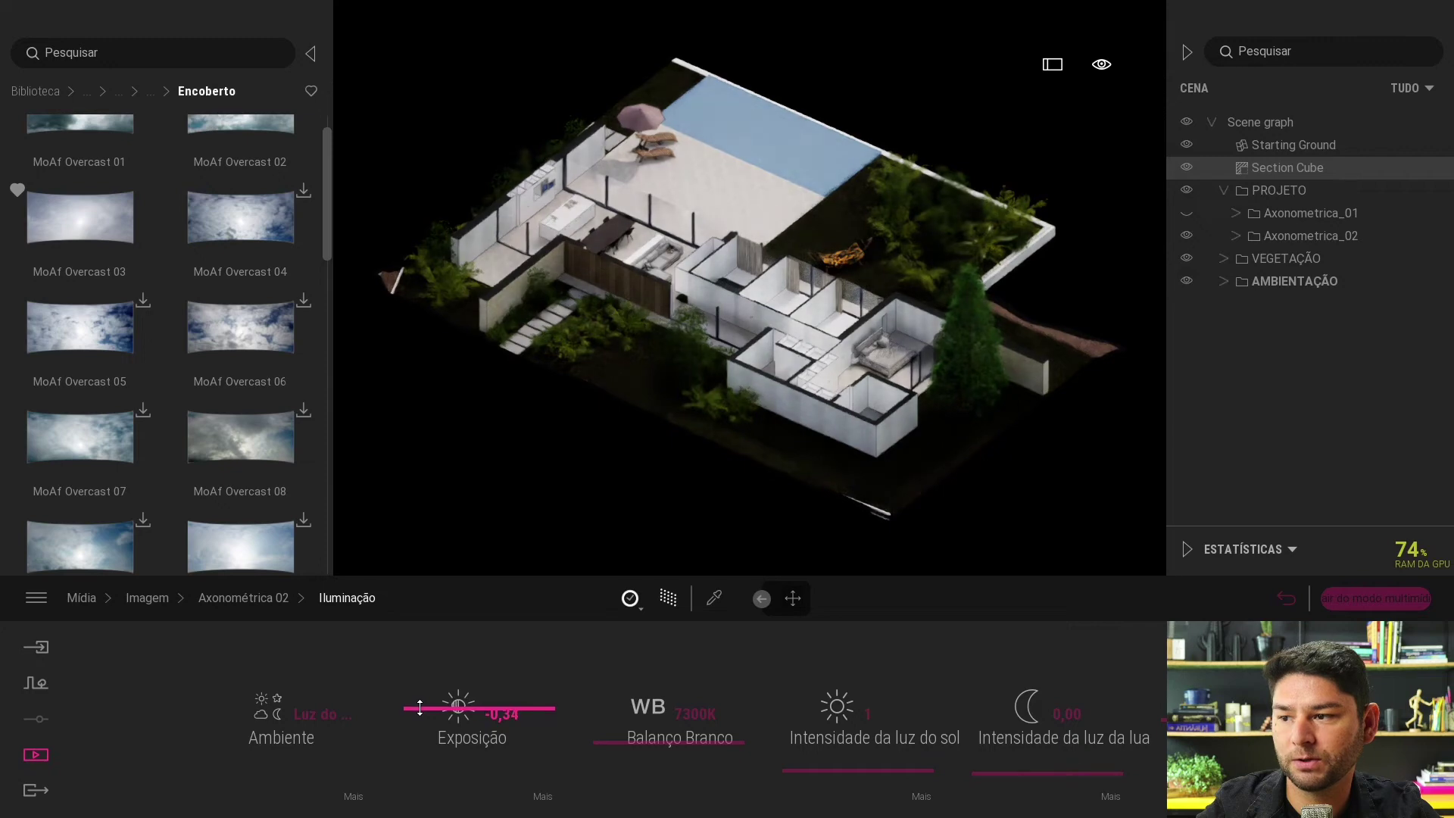
pyautogui.click(713, 597)
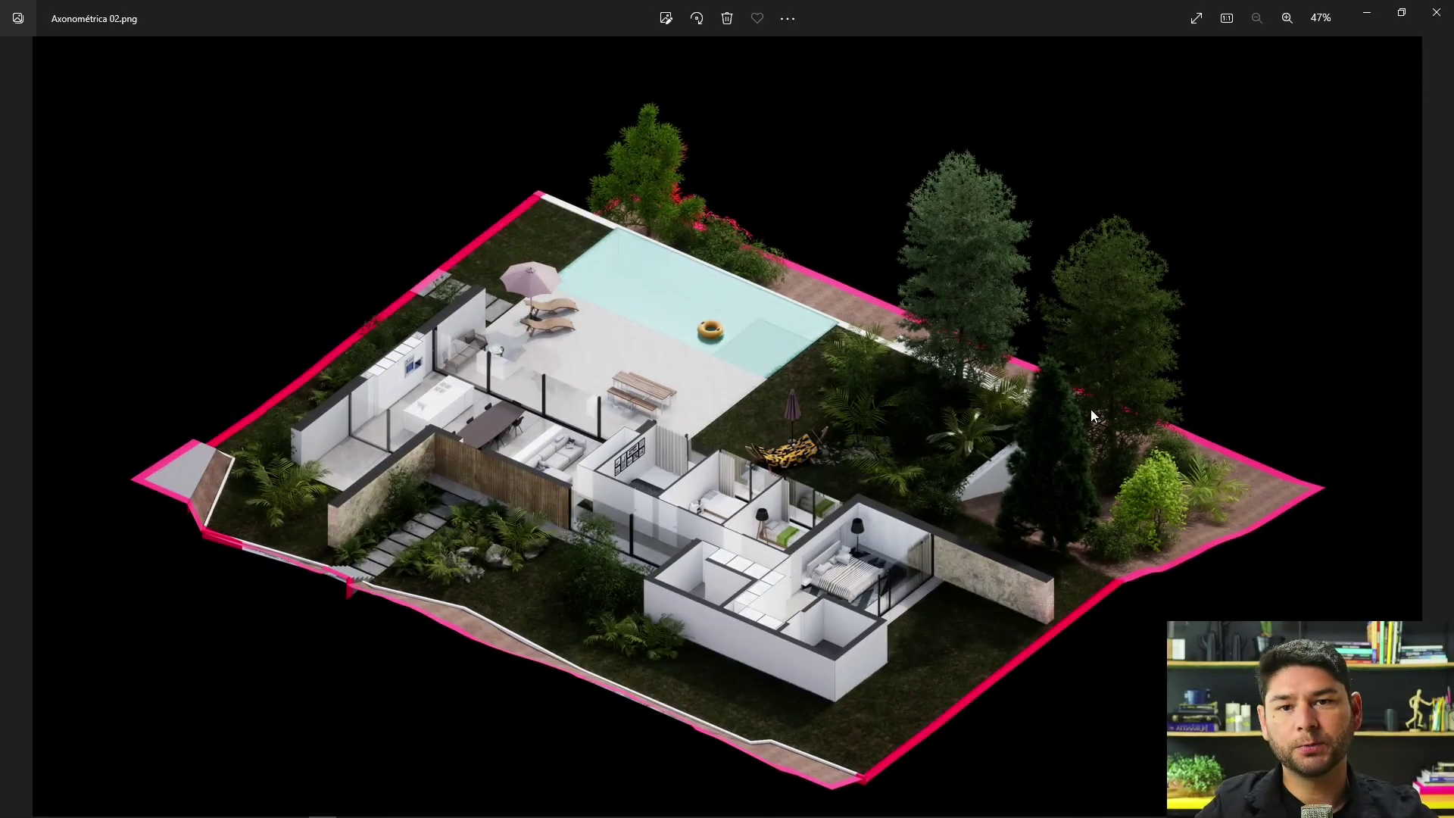
# Step: View Axonométrica 02.png at actual size and pan across the living room, garden and bedrooms
pyautogui.rightClick(760, 363)
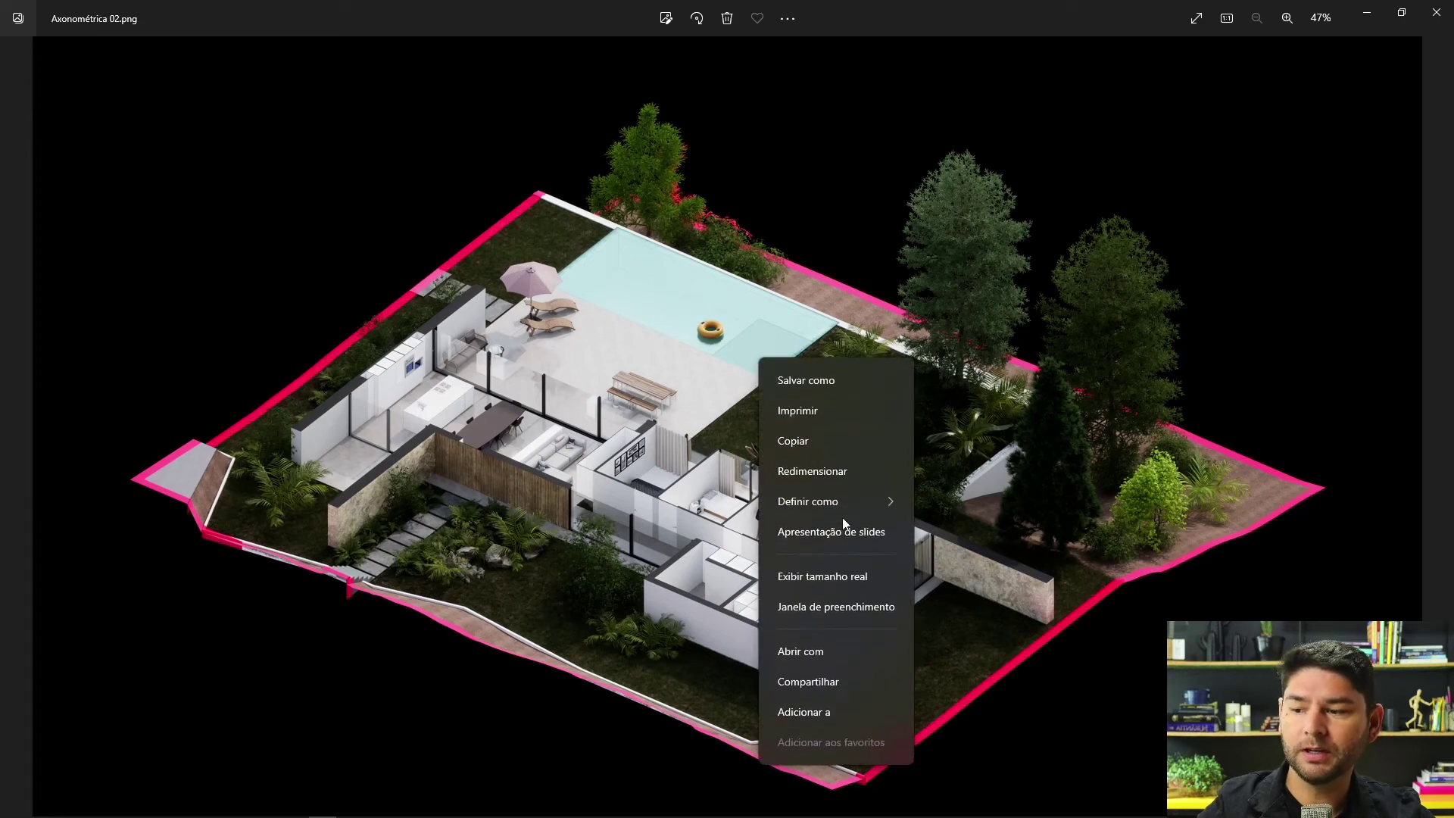
pyautogui.click(830, 575)
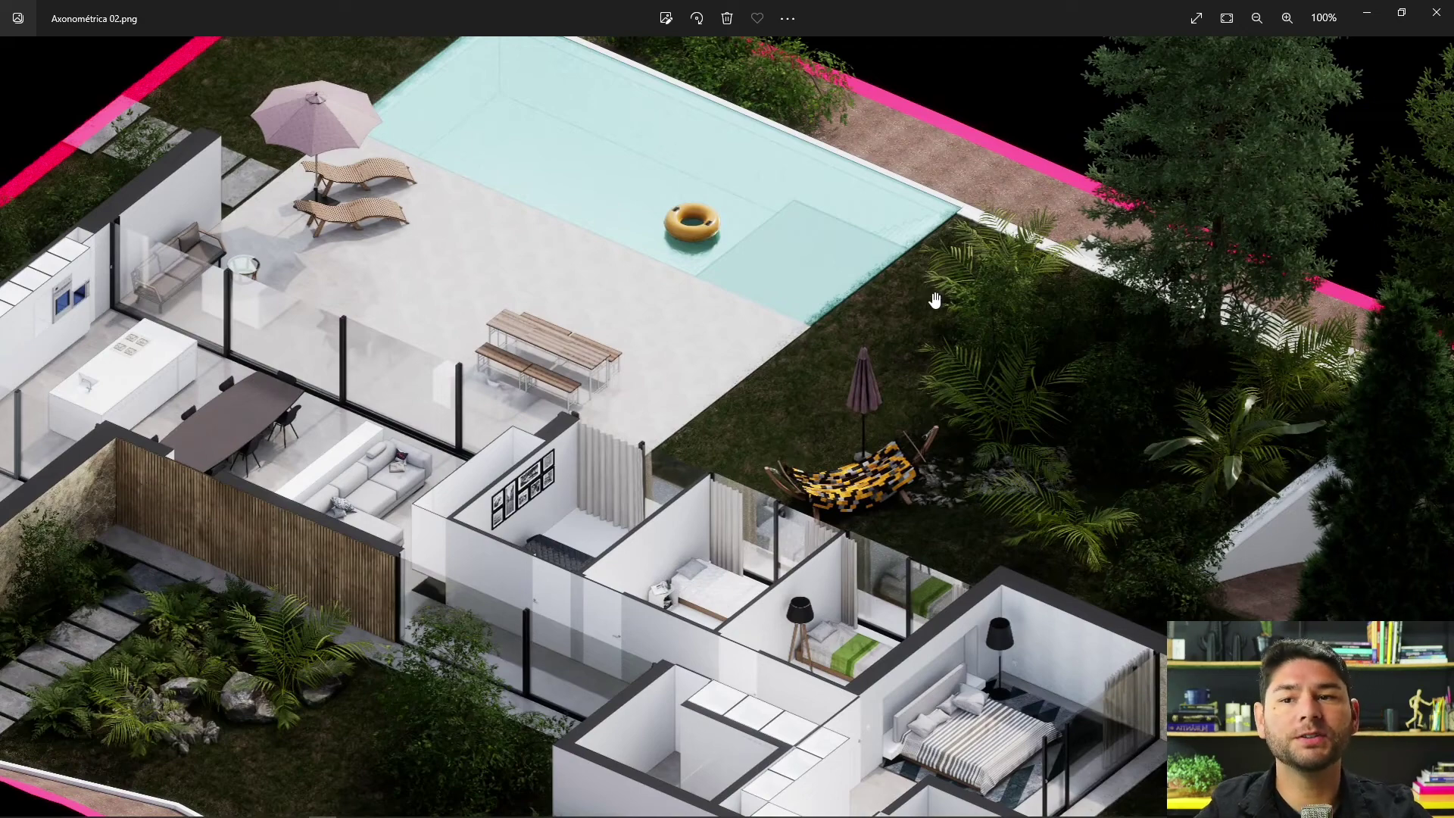
pyautogui.moveTo(345, 402); pyautogui.dragTo(695, 443)
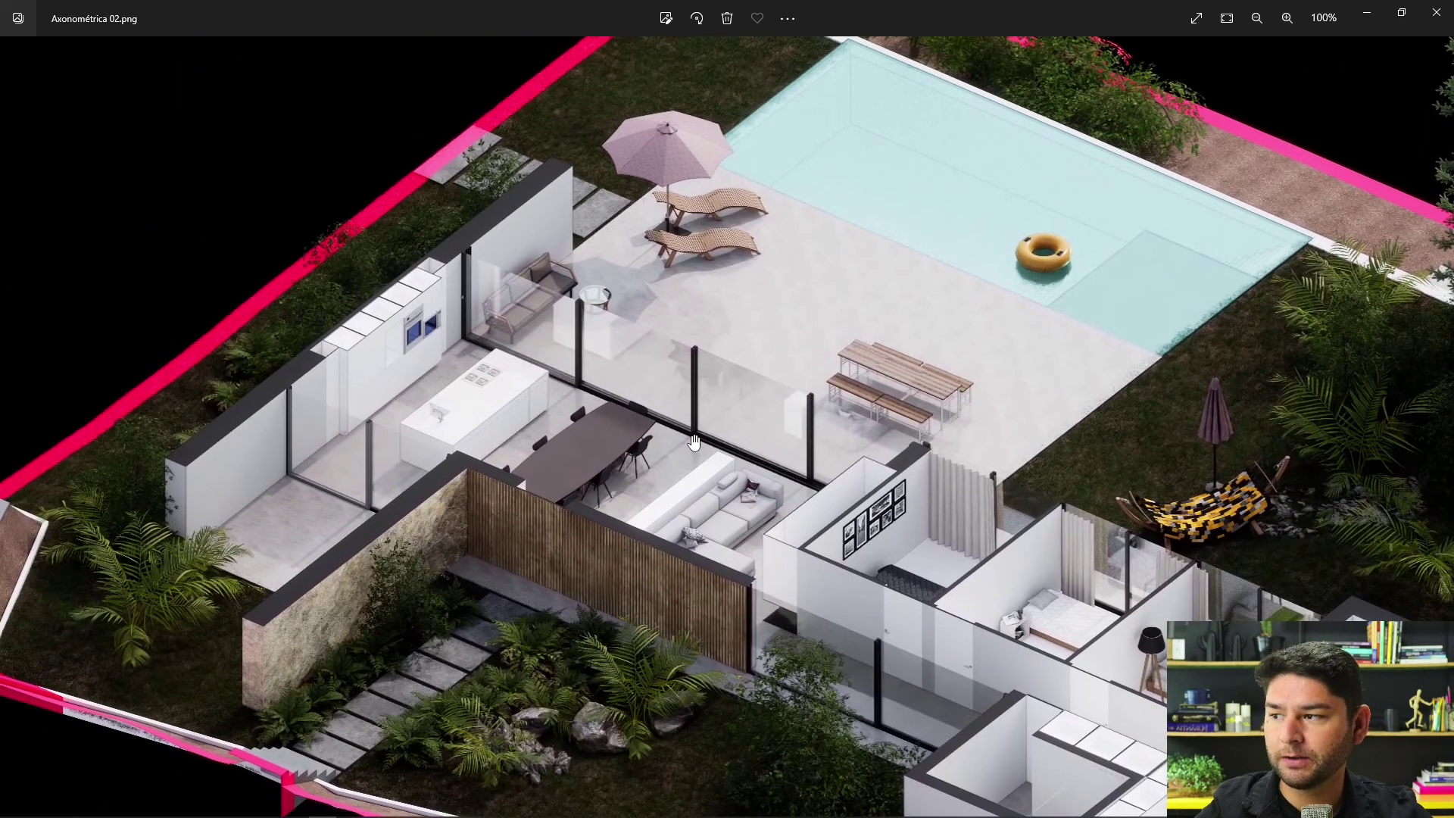
pyautogui.moveTo(939, 454); pyautogui.dragTo(723, 326)
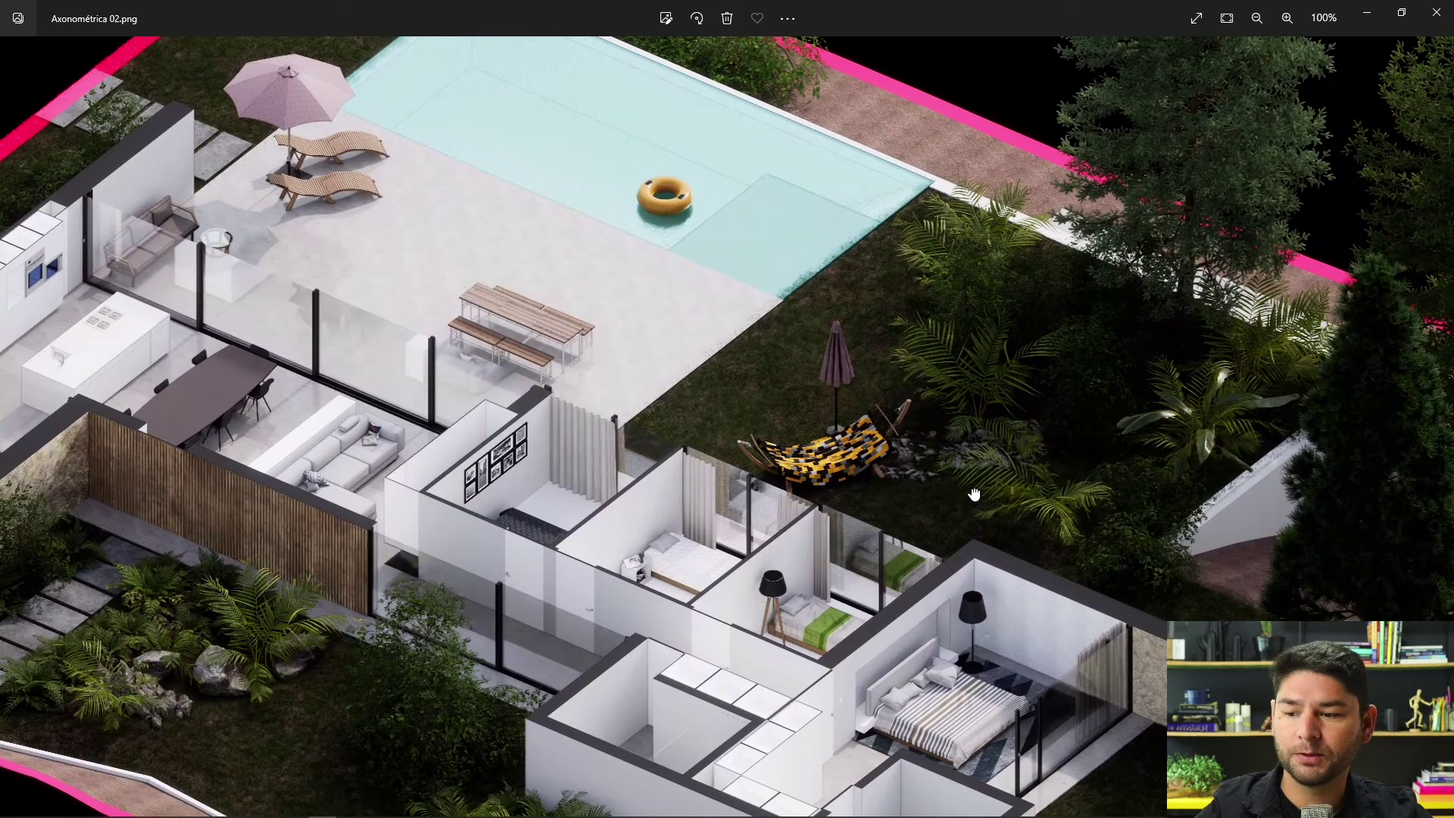
pyautogui.moveTo(974, 496); pyautogui.dragTo(795, 416)
pyautogui.moveTo(1099, 395); pyautogui.dragTo(1018, 511)
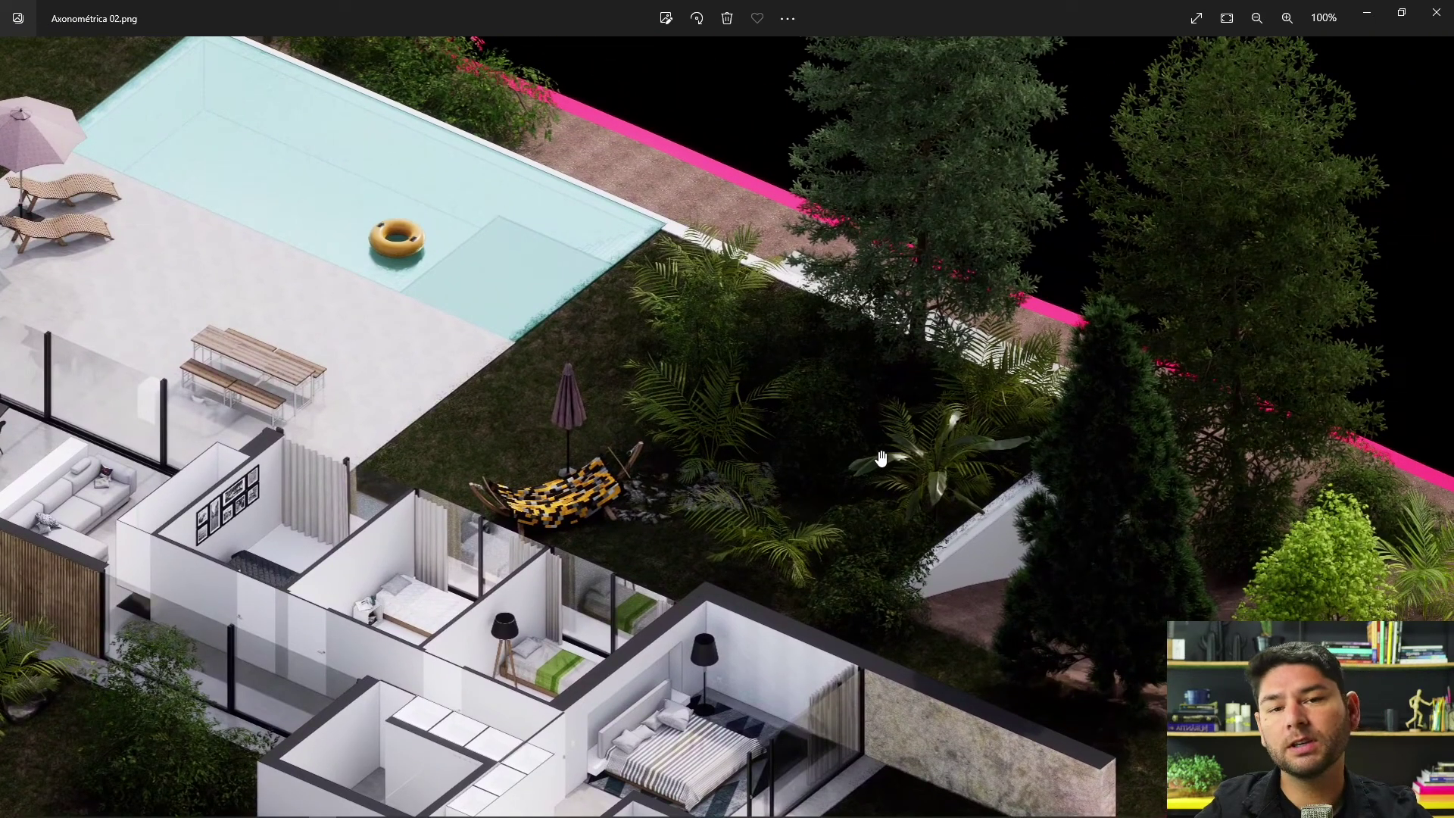
pyautogui.moveTo(812, 450); pyautogui.dragTo(914, 375)
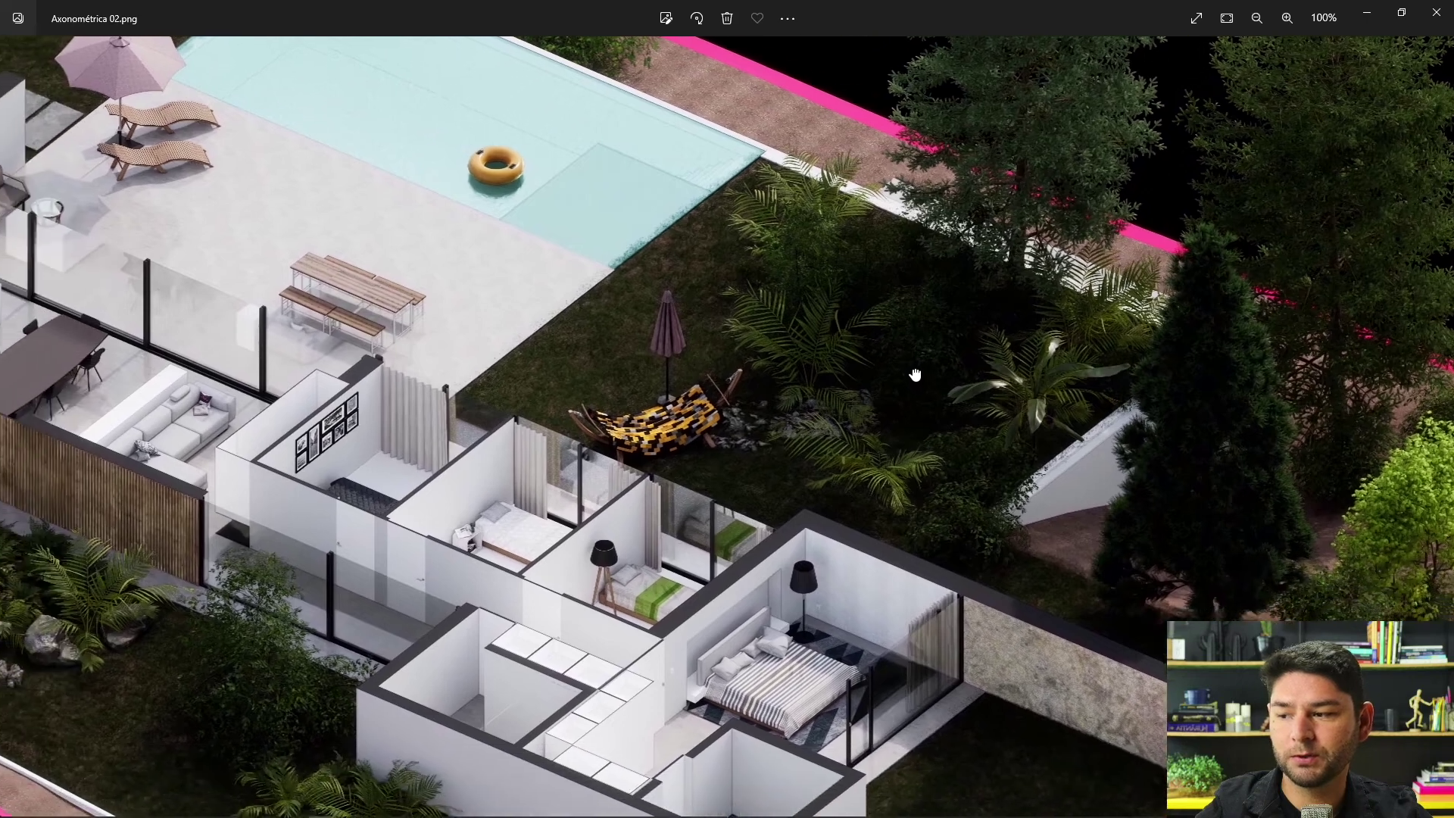
pyautogui.scroll(-2, 915, 375)
pyautogui.scroll(-2, 662, 421)
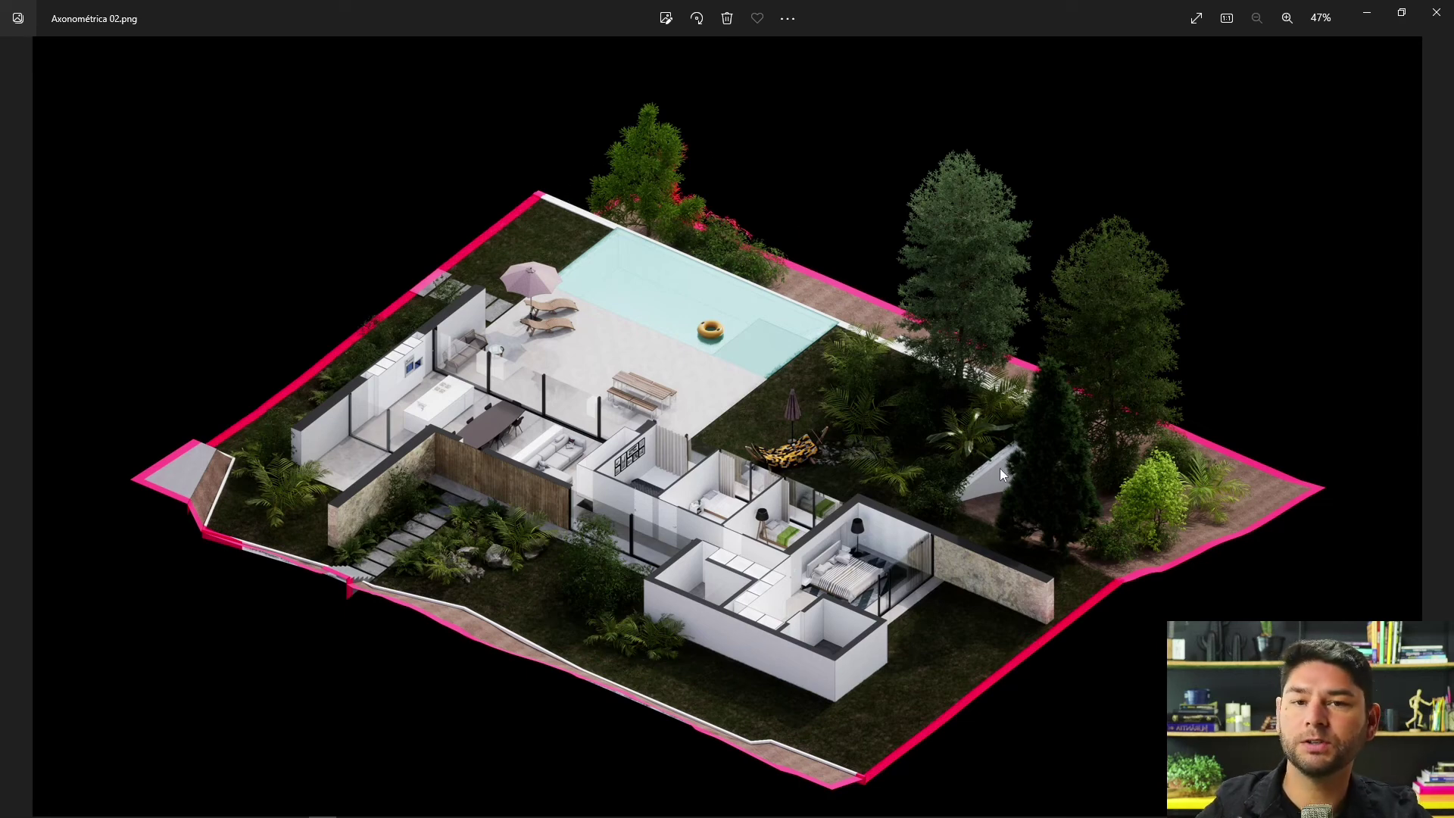
# Step: Return the render to actual size and scroll around to inspect the rest of it
pyautogui.rightClick(828, 445)
pyautogui.click(879, 260)
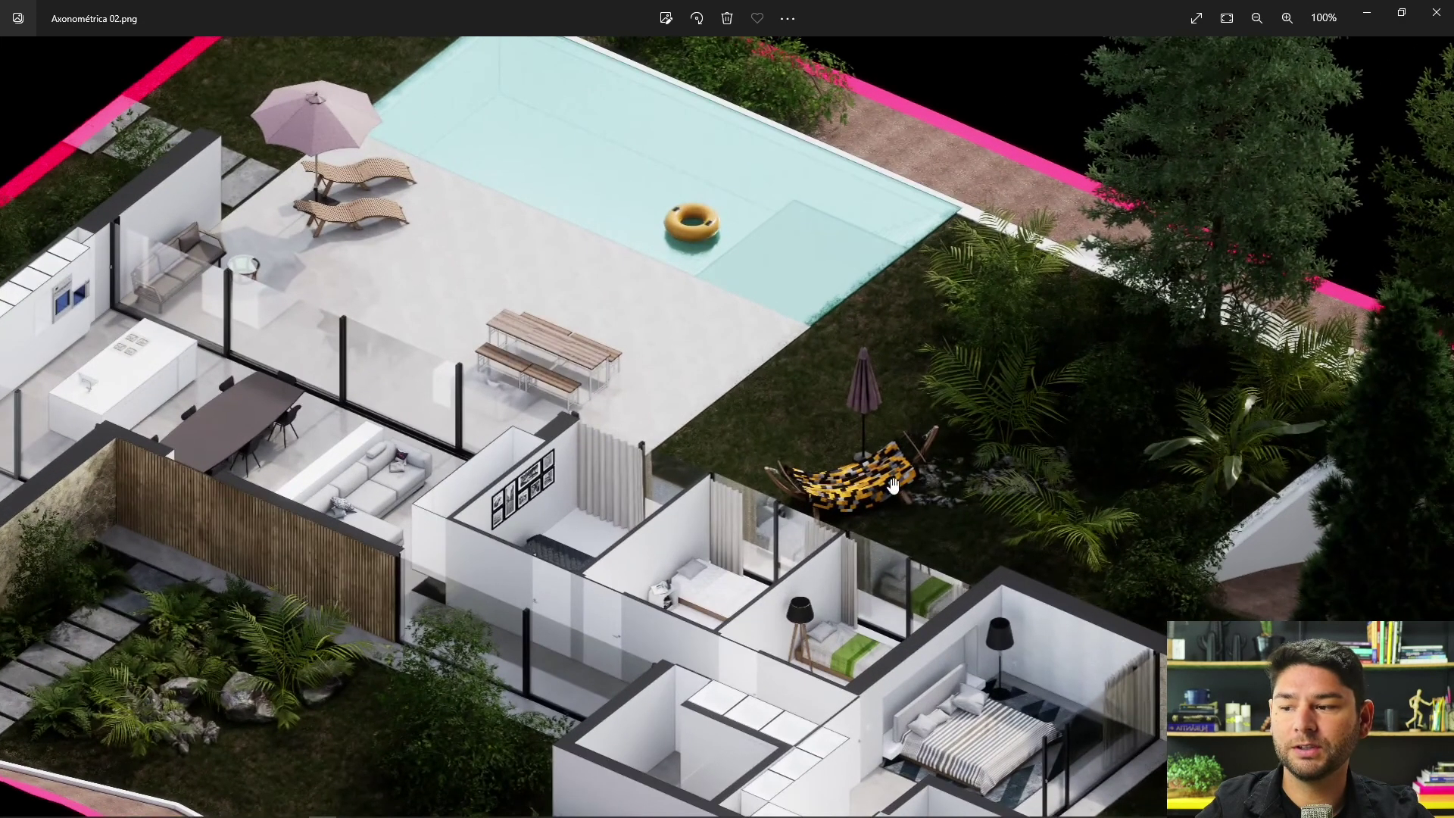
pyautogui.hscroll(3, 892, 485)
pyautogui.scroll(-1, 893, 484)
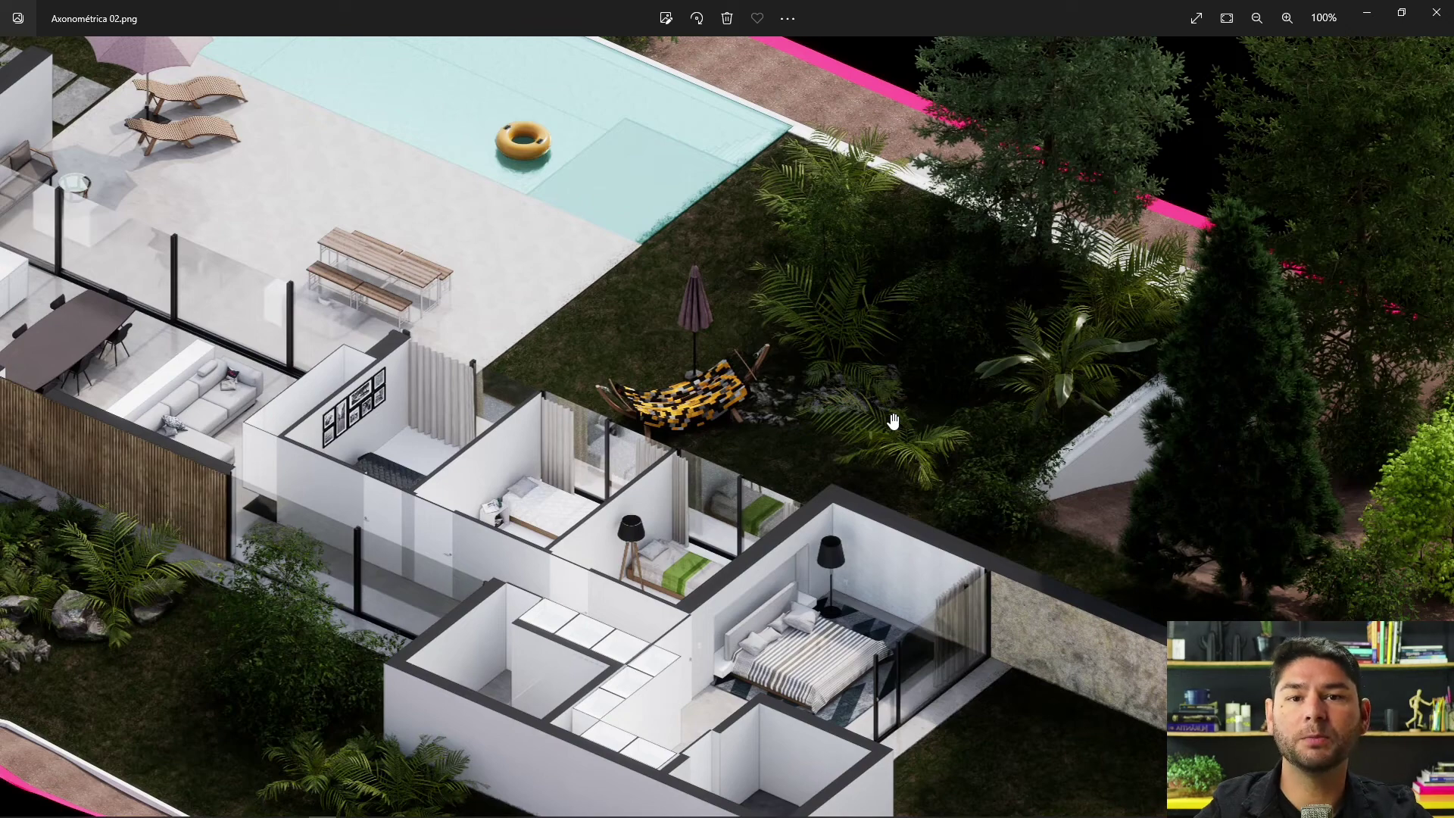
pyautogui.hscroll(-4, 829, 394)
pyautogui.scroll(1, 830, 393)
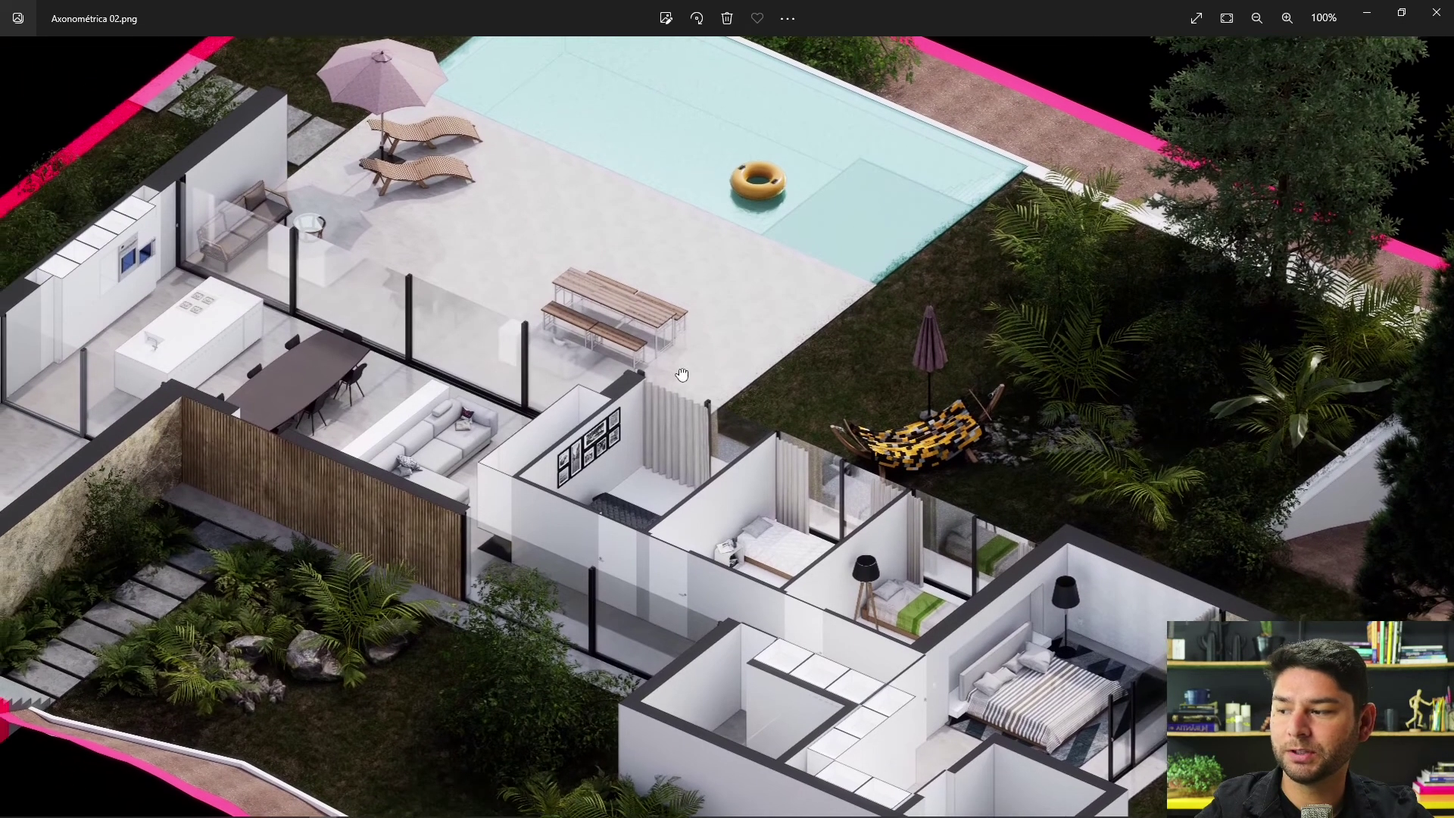
pyautogui.hscroll(-1, 682, 374)
pyautogui.keyDown('ctrl'); pyautogui.scroll(-5, 853, 389); pyautogui.keyUp('ctrl')
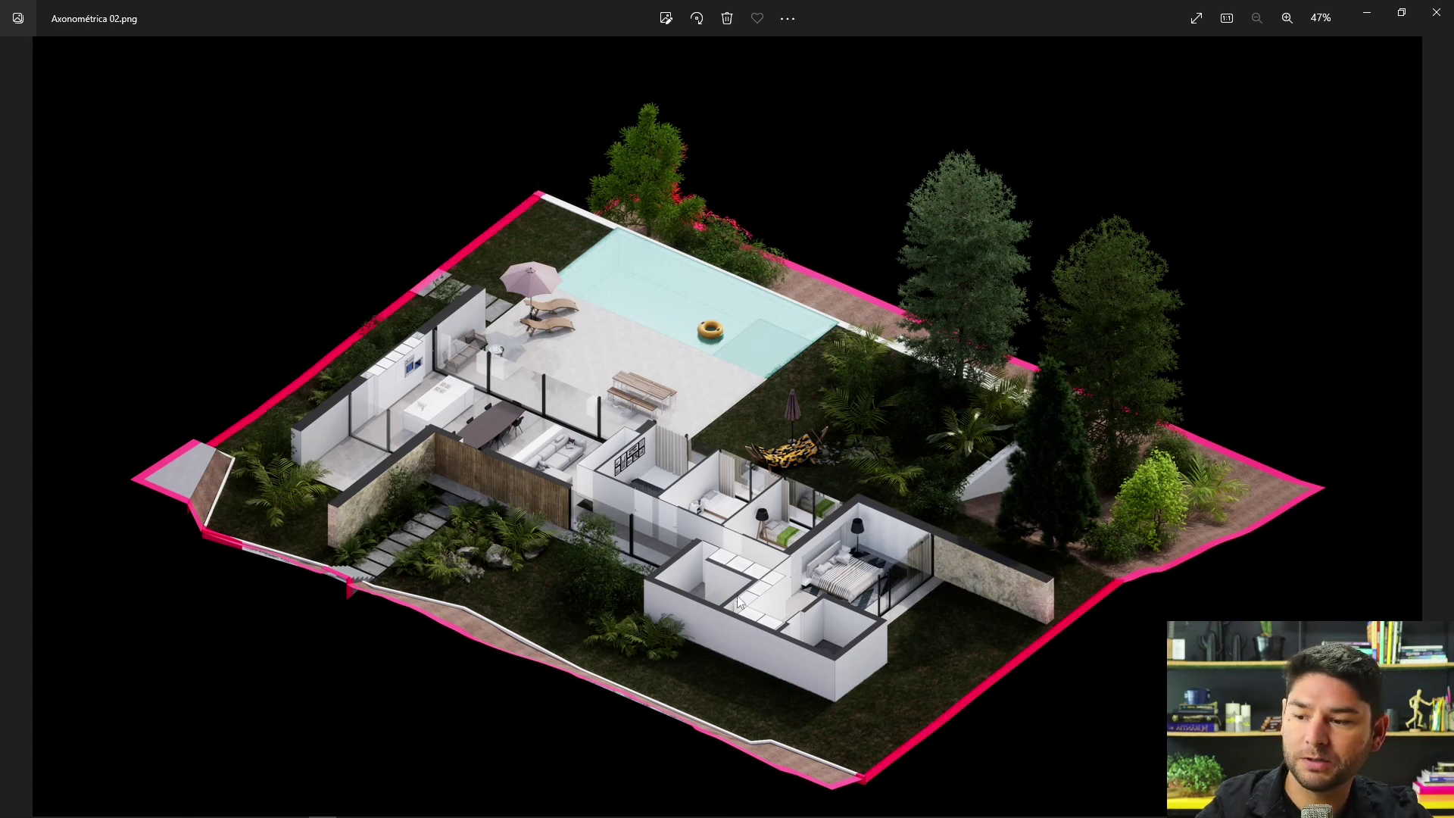
# Step: Show the render at actual size again and pan over the left garden, pool and bedrooms
pyautogui.click(788, 18)
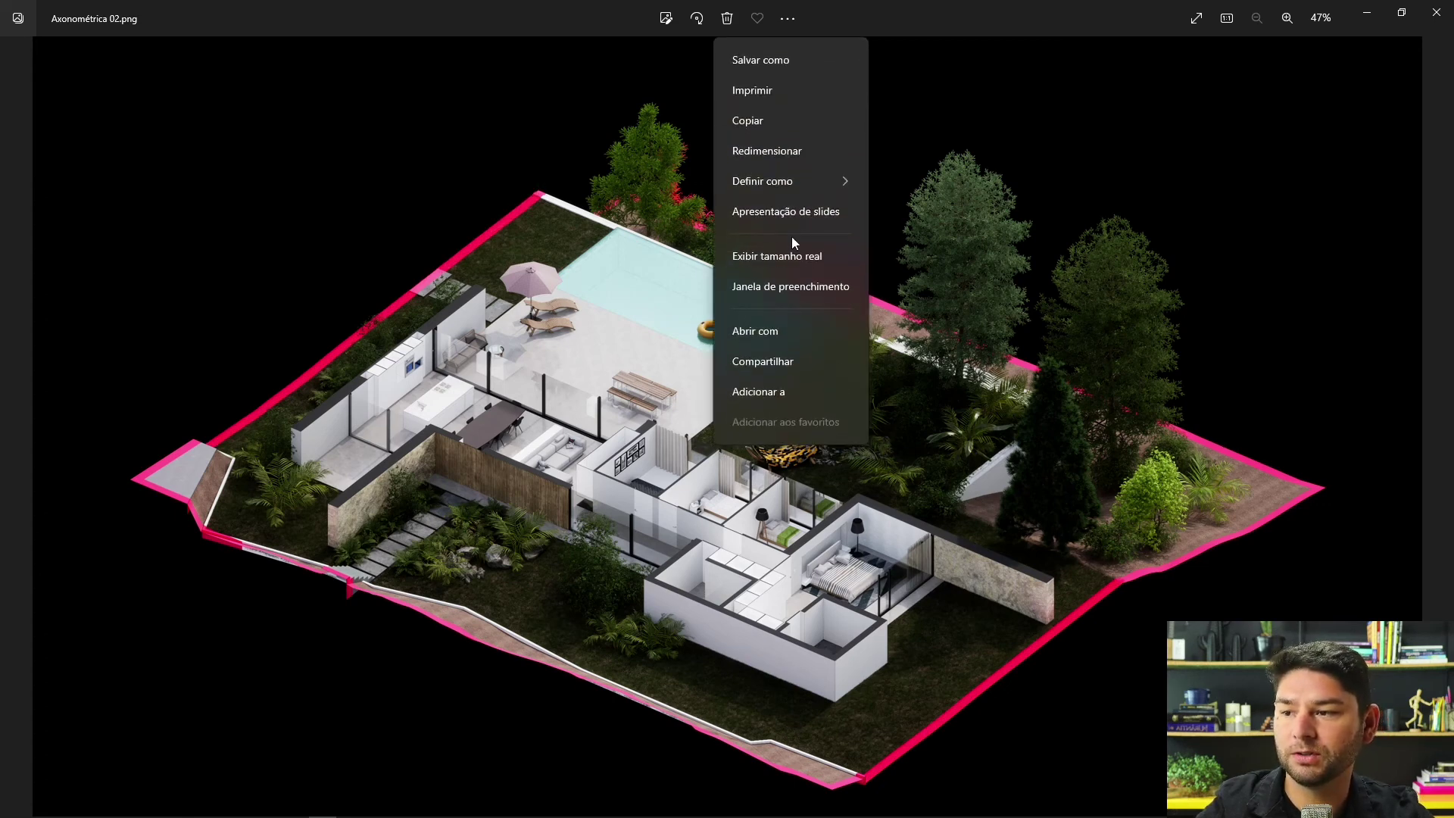
pyautogui.click(791, 259)
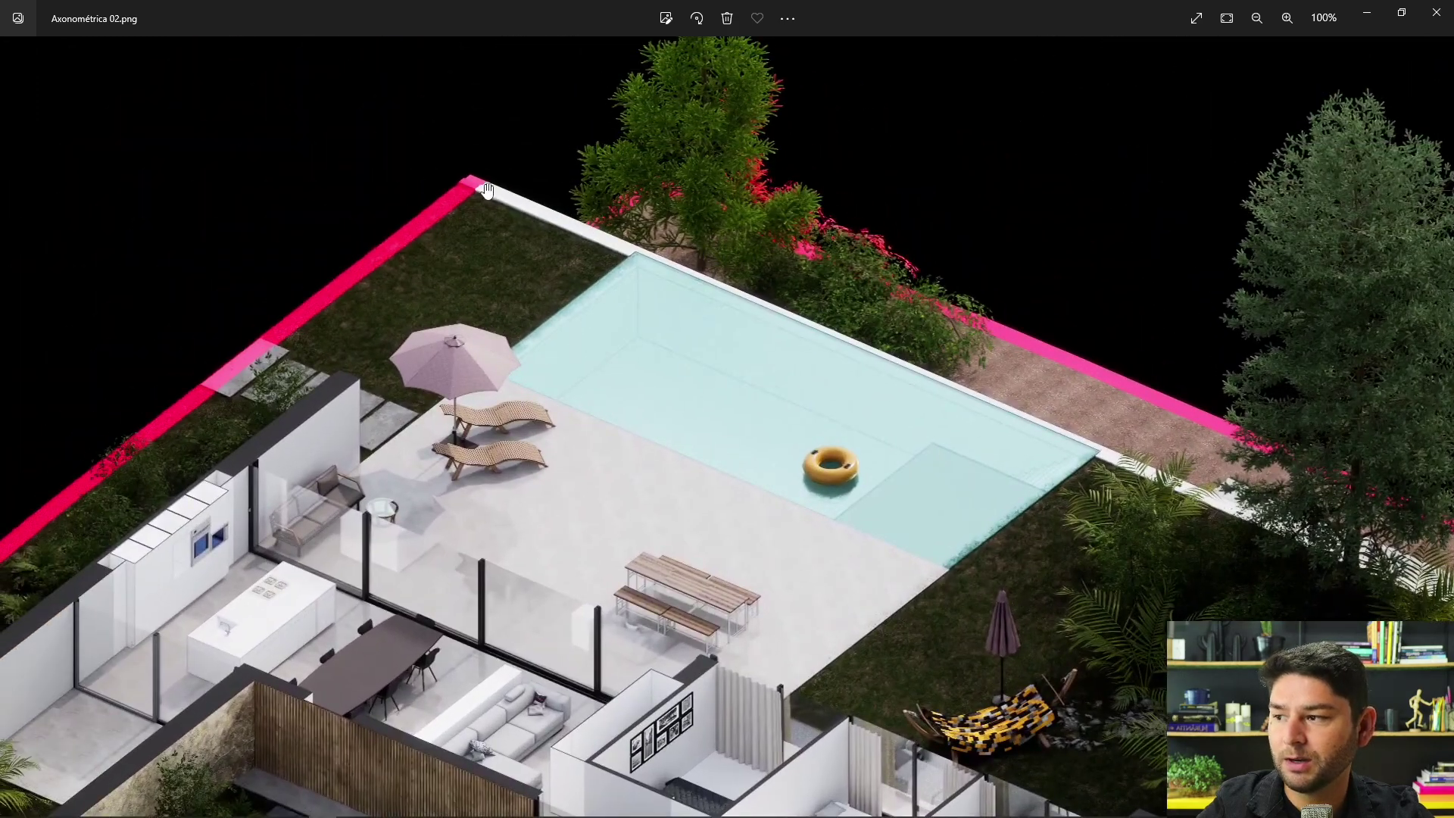
pyautogui.moveTo(237, 374); pyautogui.dragTo(780, 147)
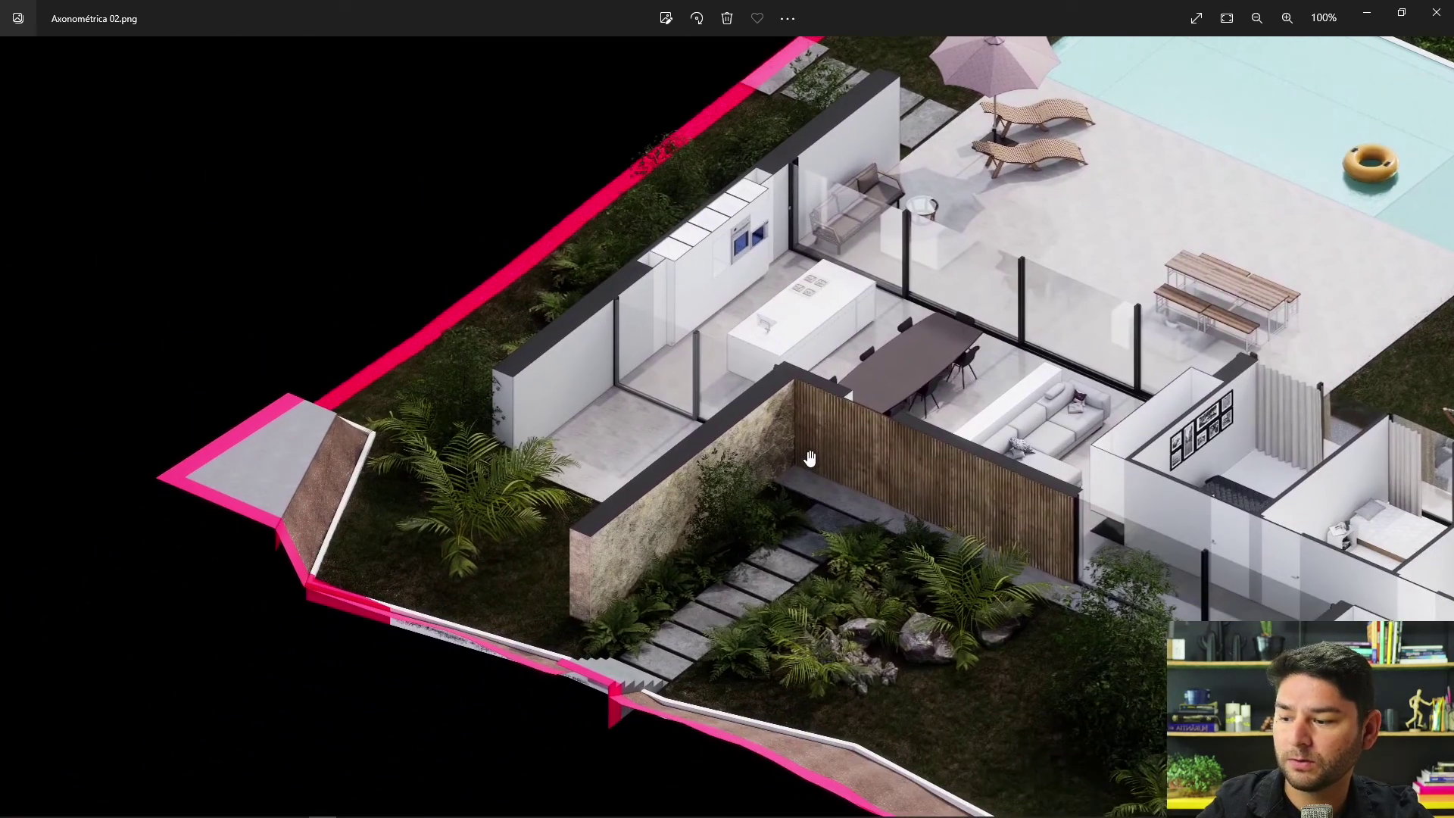
pyautogui.moveTo(795, 463); pyautogui.dragTo(626, 412)
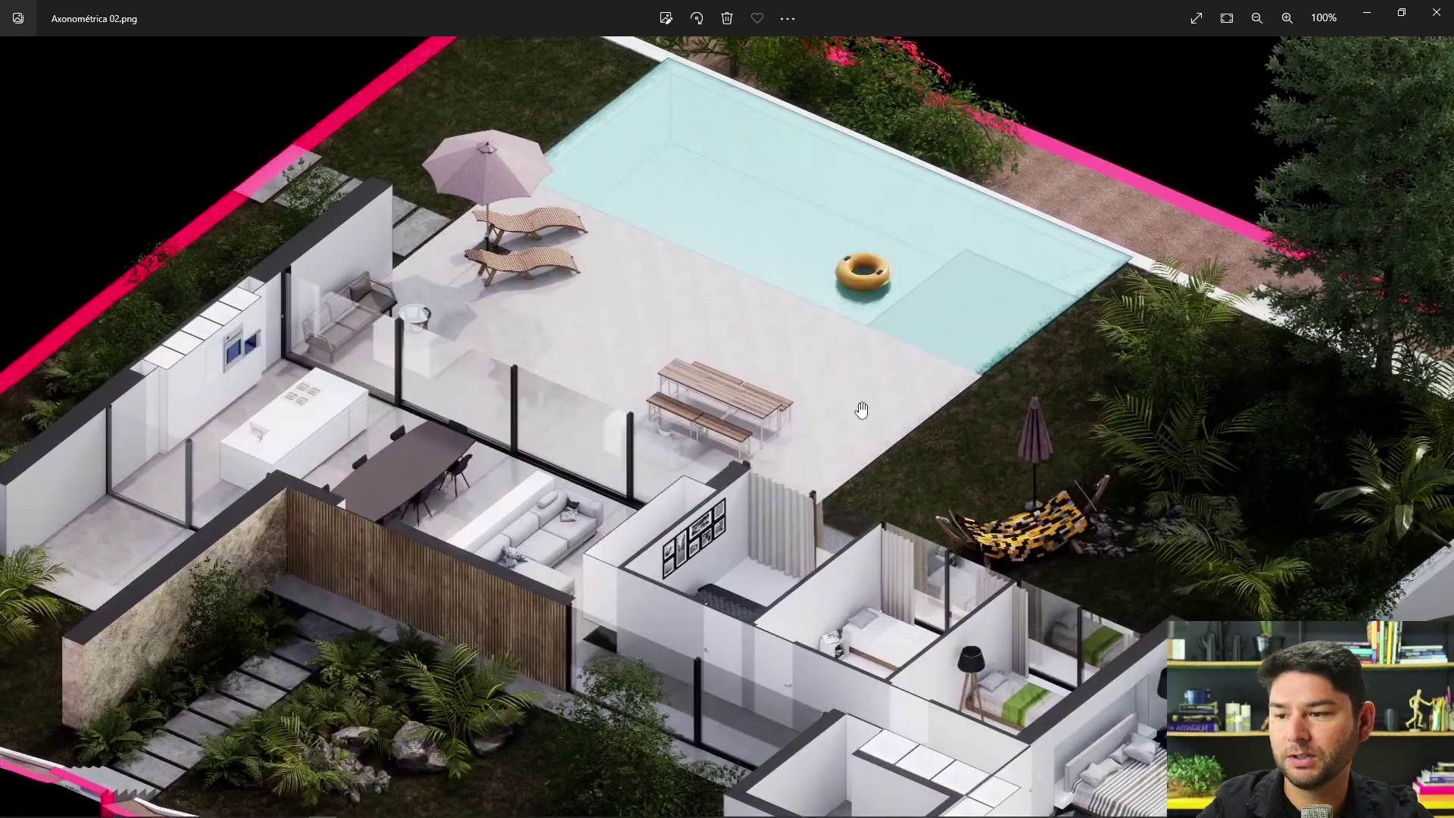
pyautogui.moveTo(862, 410); pyautogui.dragTo(642, 475)
pyautogui.moveTo(1087, 481)
pyautogui.mouseDown()
pyautogui.moveTo(909, 416)
pyautogui.moveTo(785, 300)
pyautogui.mouseUp()
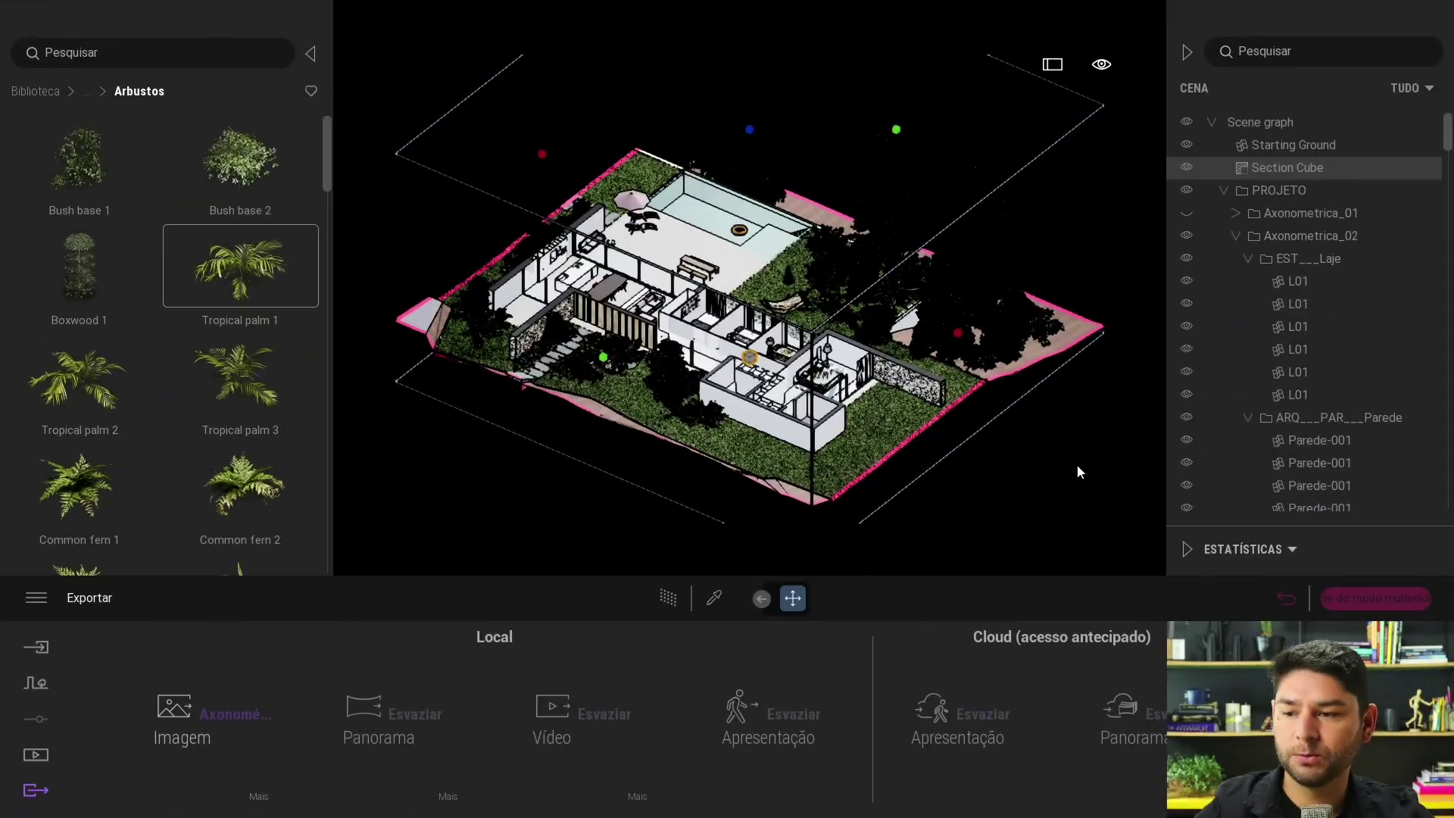
pyautogui.moveTo(1288, 167)
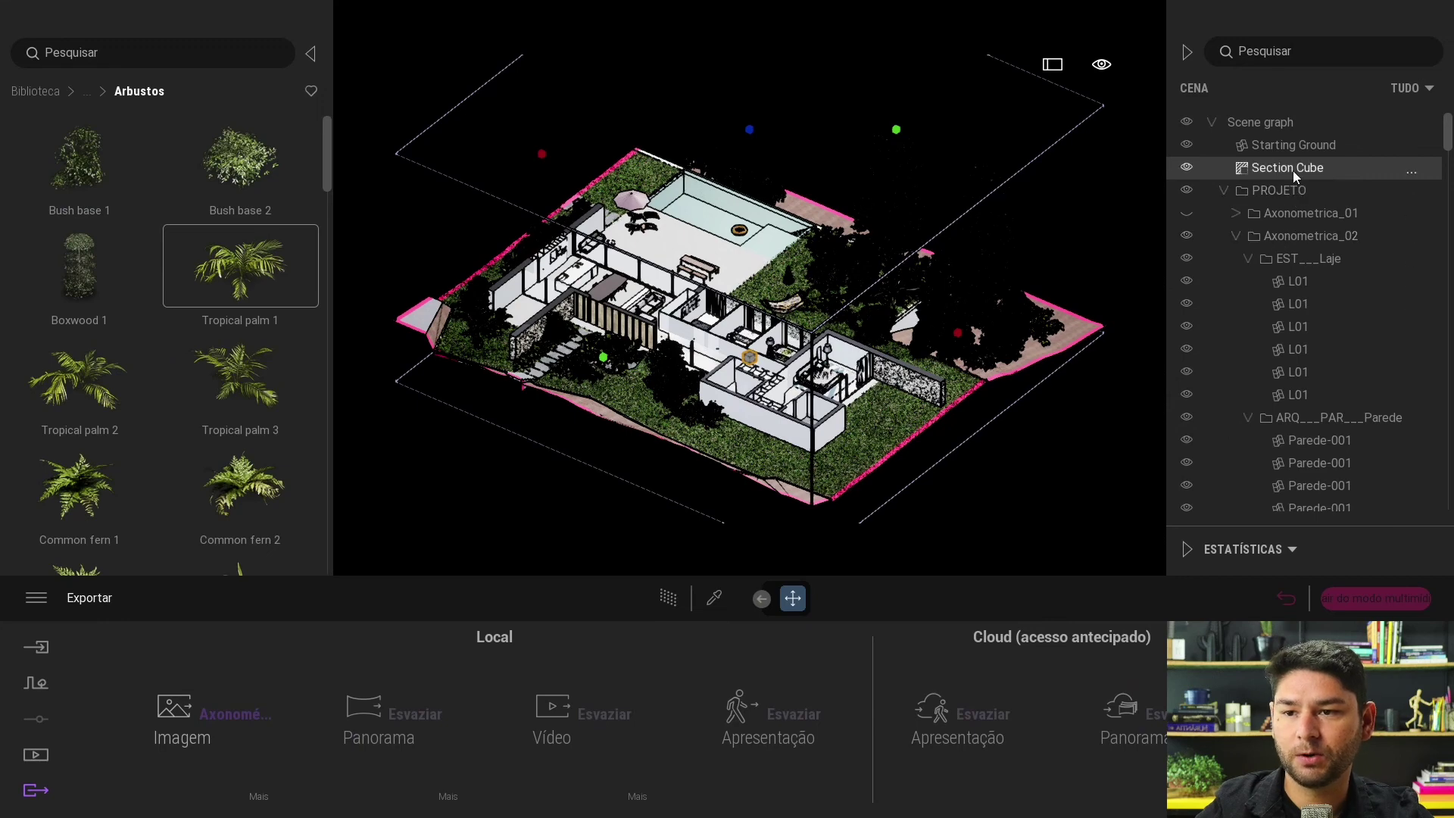
# Step: Preview with Path Tracer and drag the Section Cube's Espessura from 0 m to 1 m
pyautogui.click(671, 600)
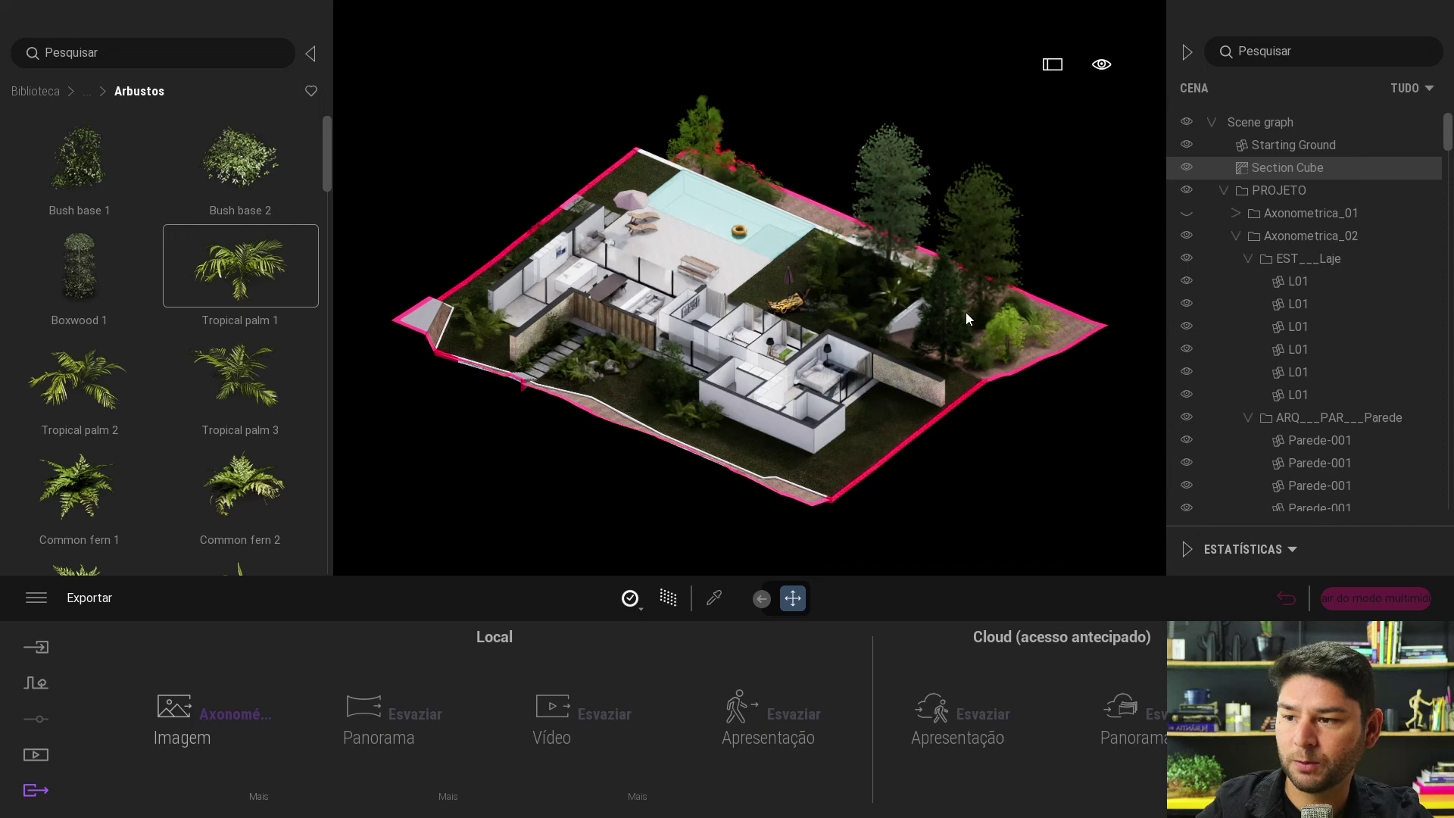
pyautogui.moveTo(1287, 167)
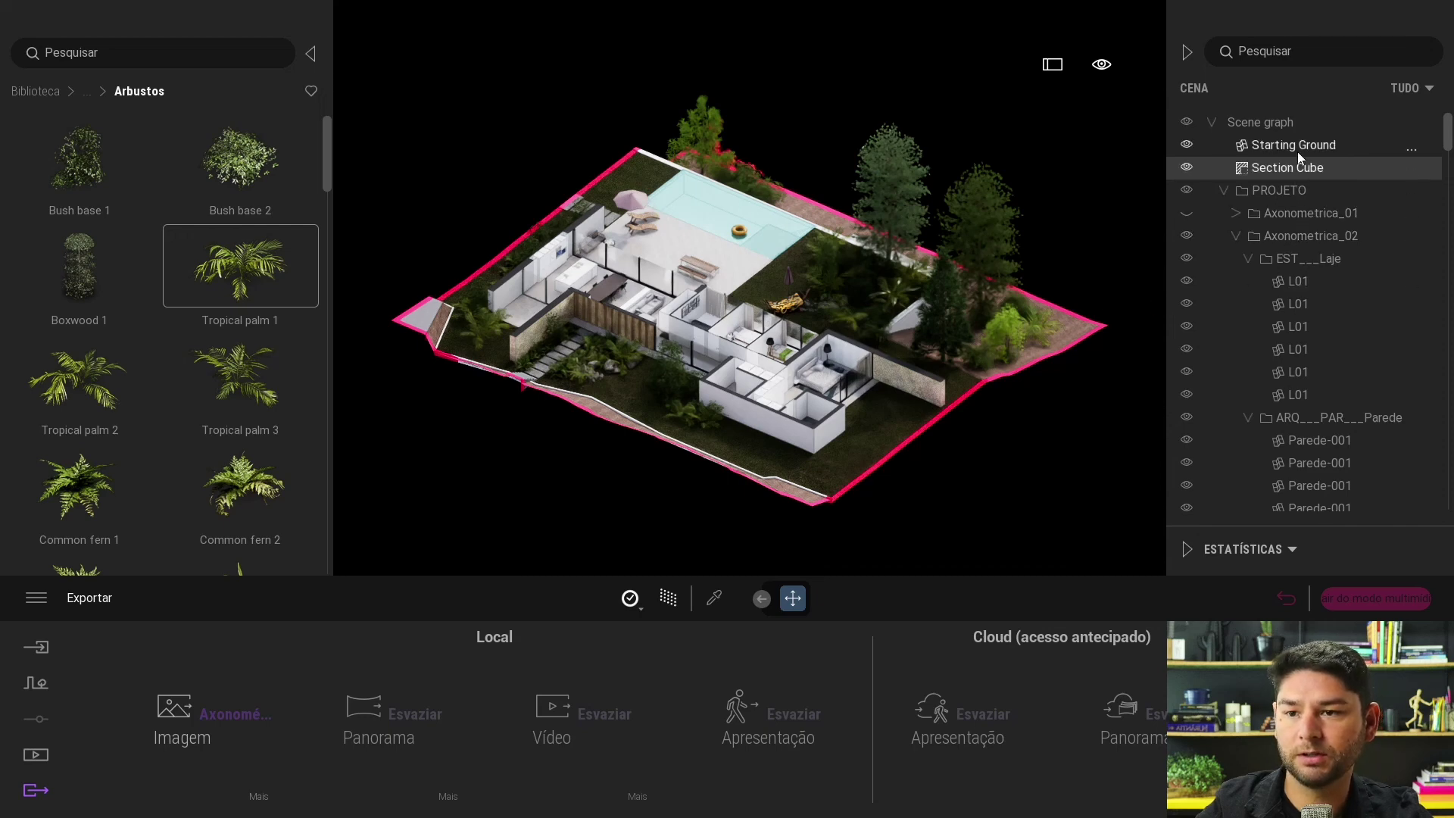
pyautogui.click(1296, 163)
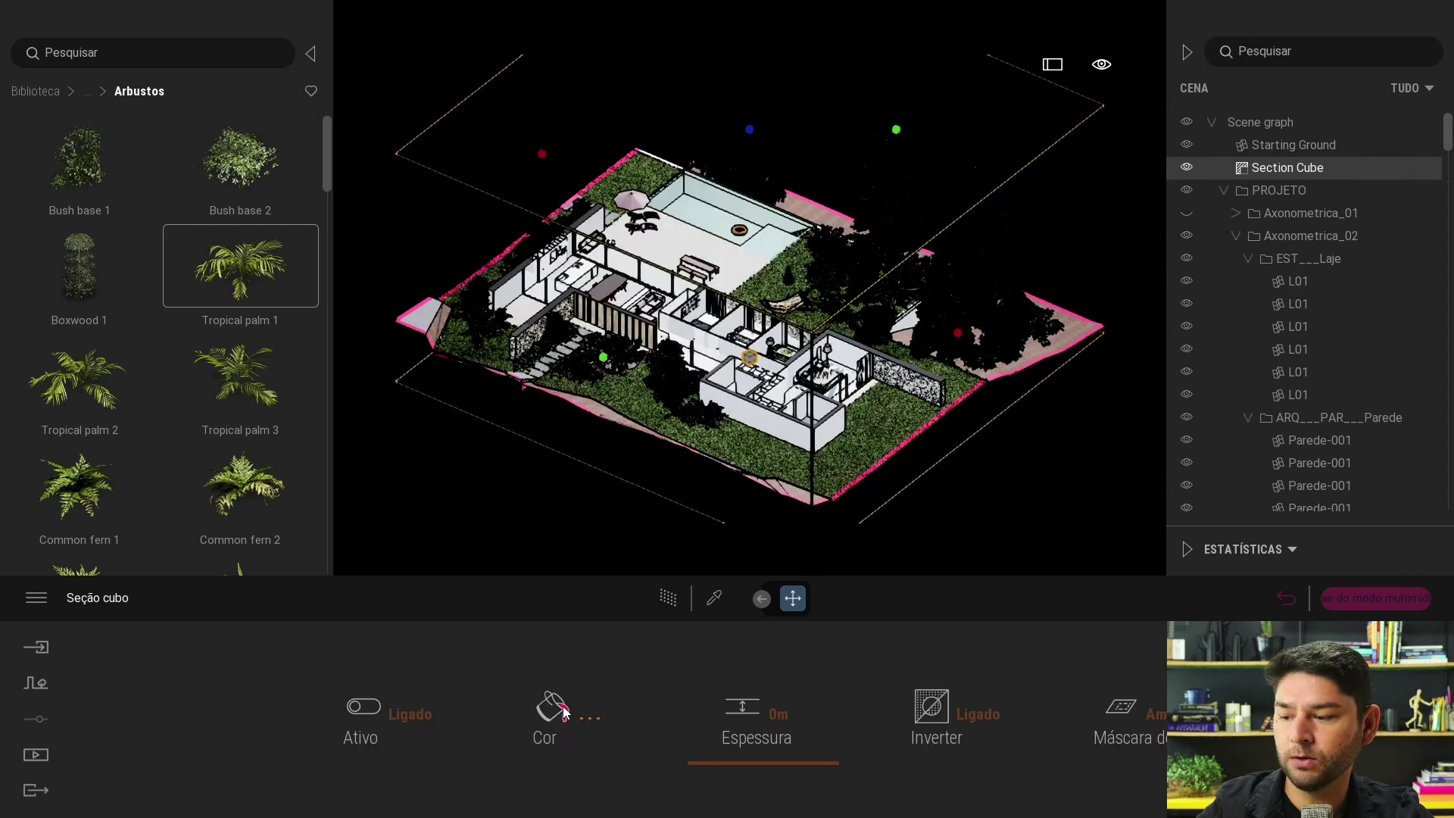
pyautogui.moveTo(727, 764)
pyautogui.mouseDown()
pyautogui.moveTo(747, 792)
pyautogui.moveTo(768, 766)
pyautogui.mouseUp()
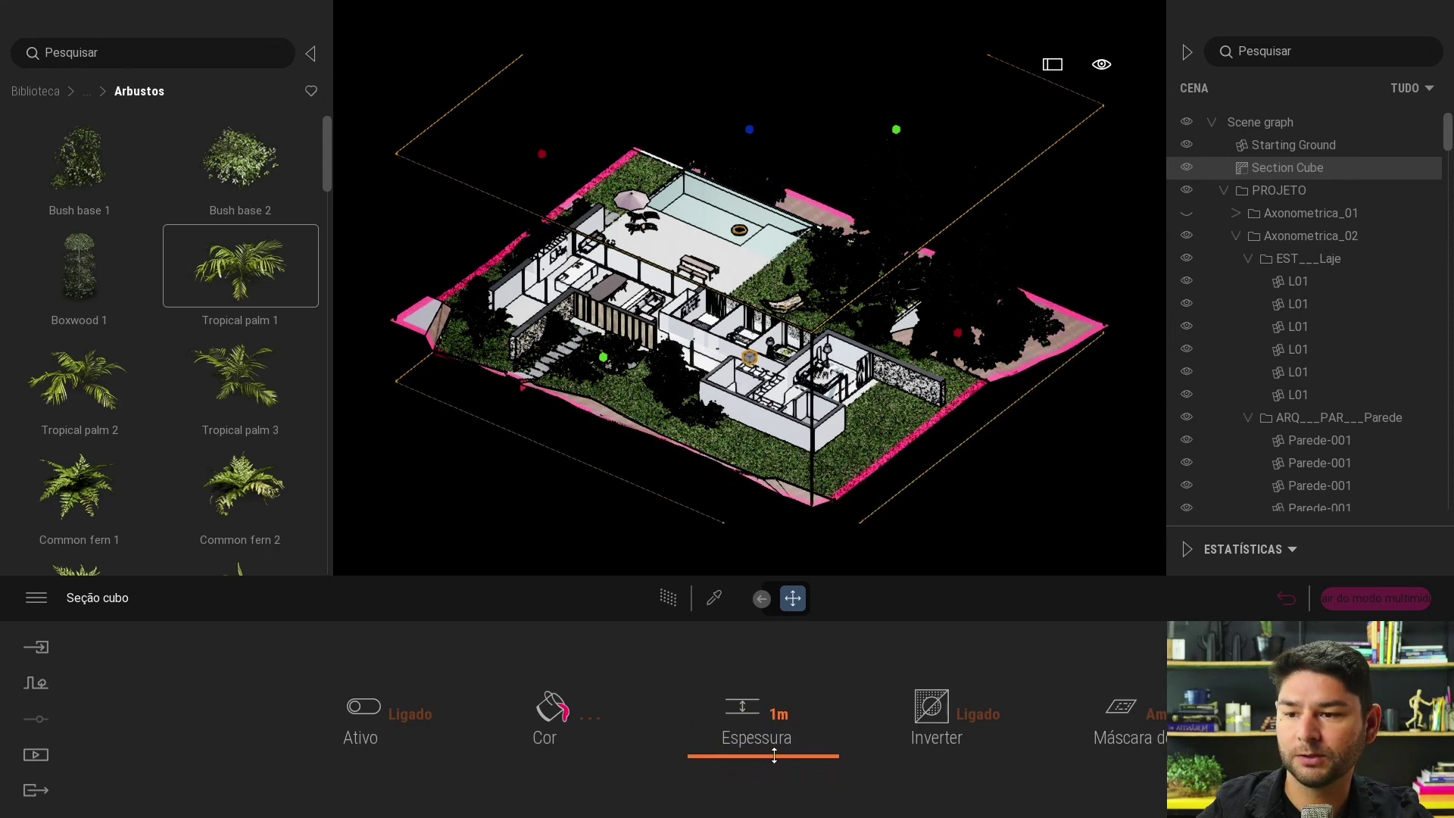
pyautogui.moveTo(769, 766); pyautogui.dragTo(780, 763)
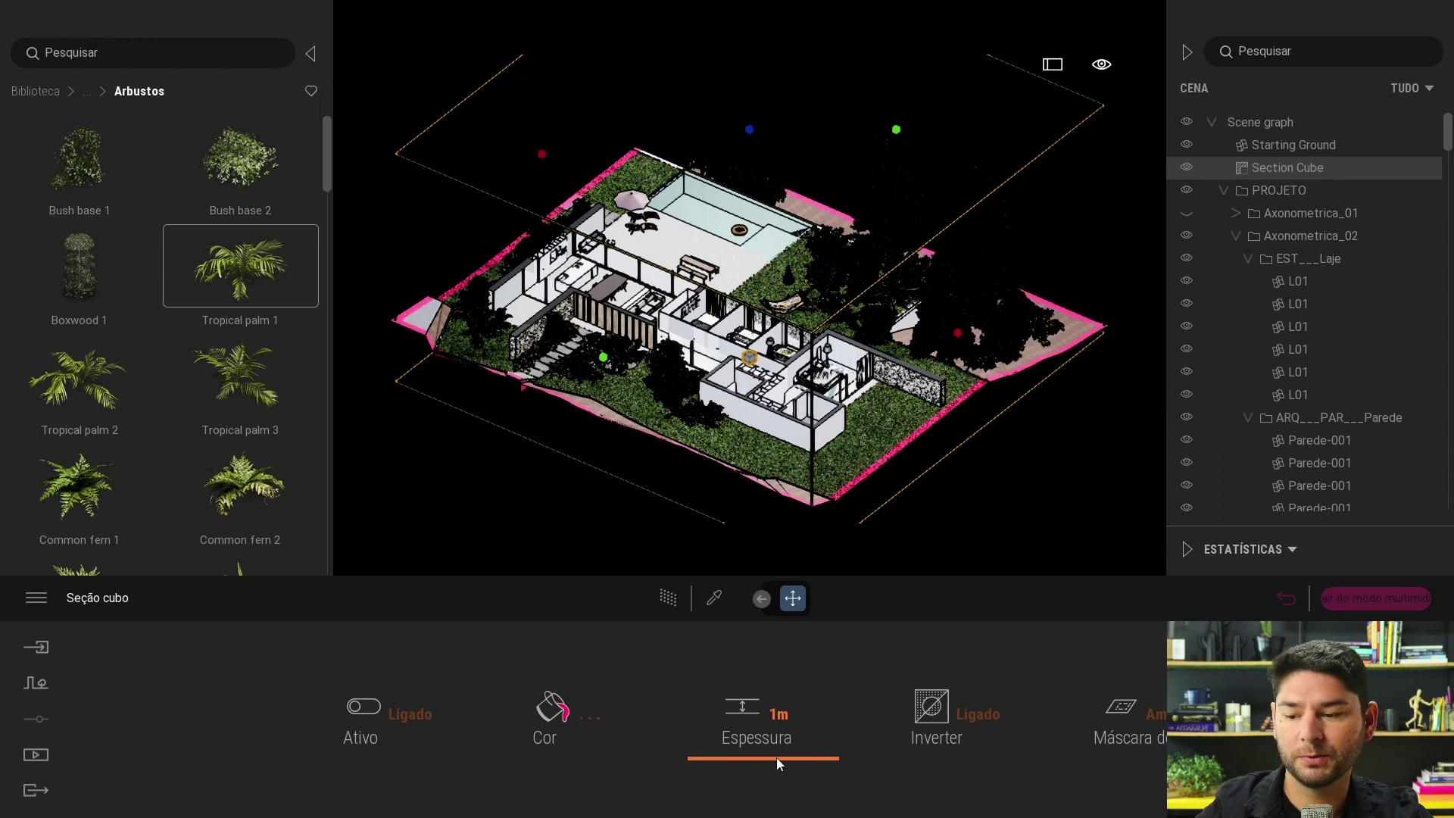
# Step: Try cyan and green colours for the section outline in the colour picker
pyautogui.click(555, 724)
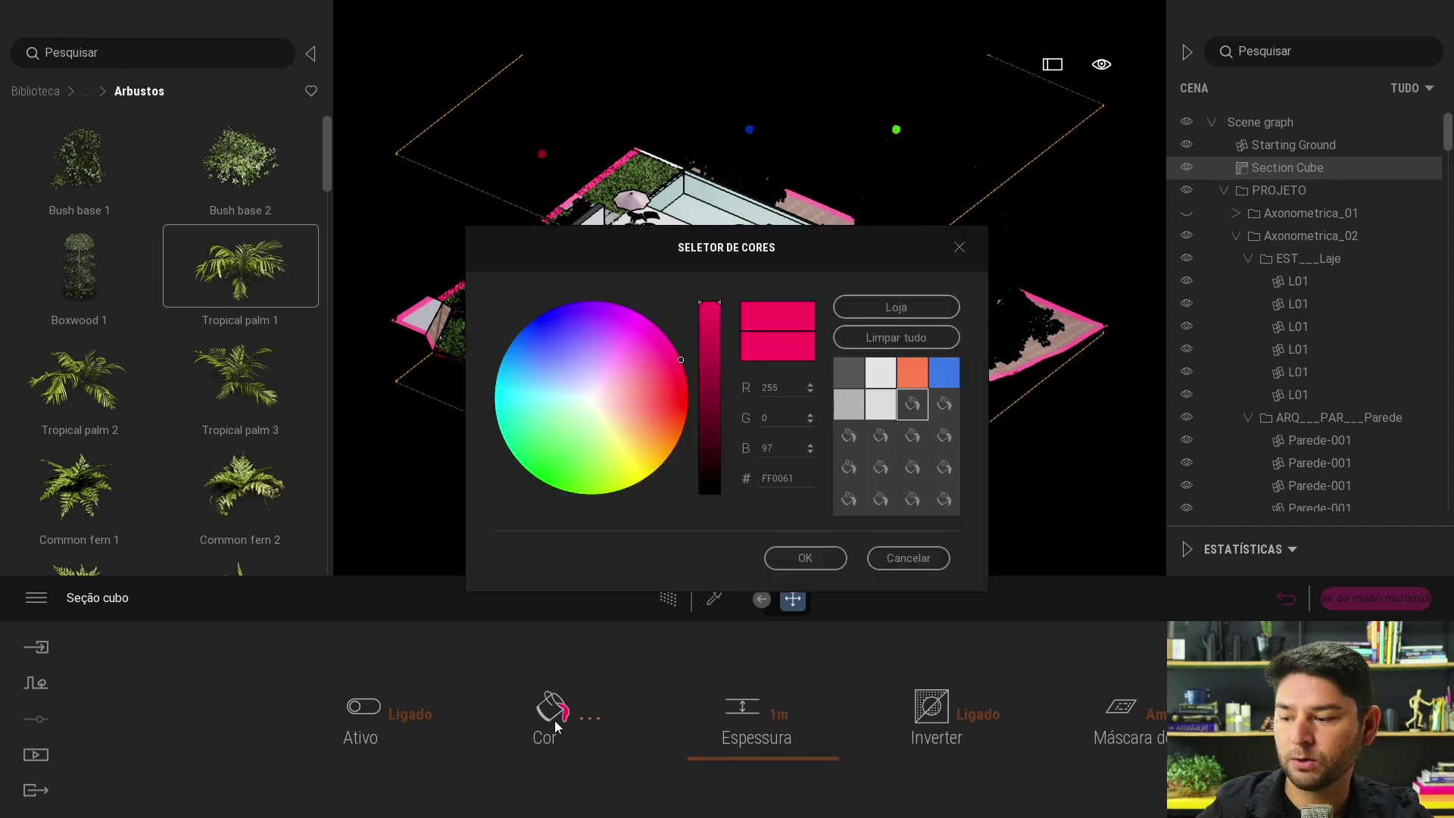
pyautogui.moveTo(687, 254); pyautogui.dragTo(783, 212)
pyautogui.moveTo(685, 354); pyautogui.dragTo(648, 362)
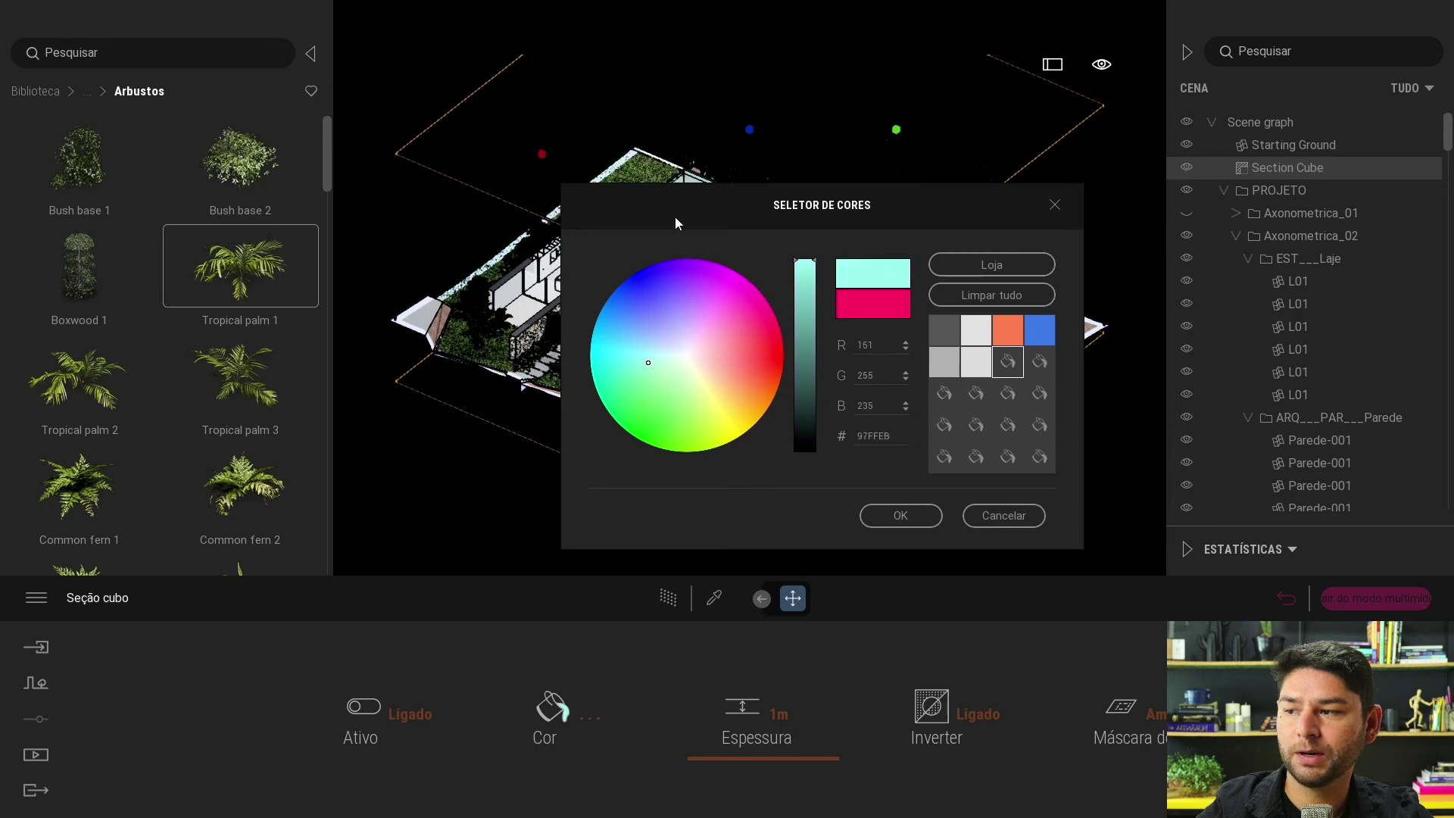
pyautogui.moveTo(675, 216); pyautogui.dragTo(343, 181)
pyautogui.moveTo(357, 322)
pyautogui.mouseDown()
pyautogui.moveTo(417, 310)
pyautogui.moveTo(333, 365)
pyautogui.mouseUp()
pyautogui.moveTo(500, 178); pyautogui.dragTo(468, 305)
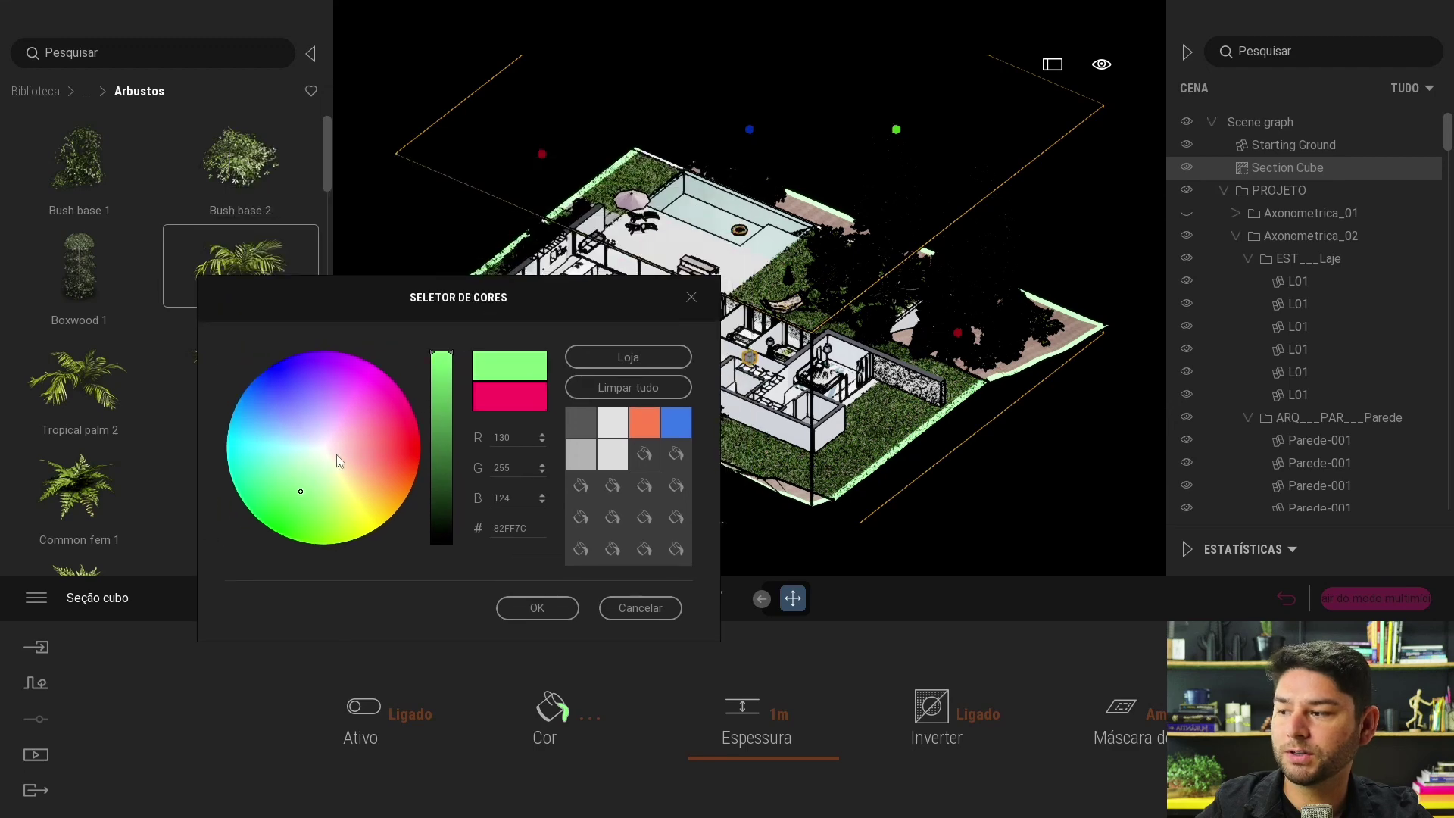
# Step: Try pale pink, then cancel to keep the magenta outline and preview the realistic render
pyautogui.click(334, 439)
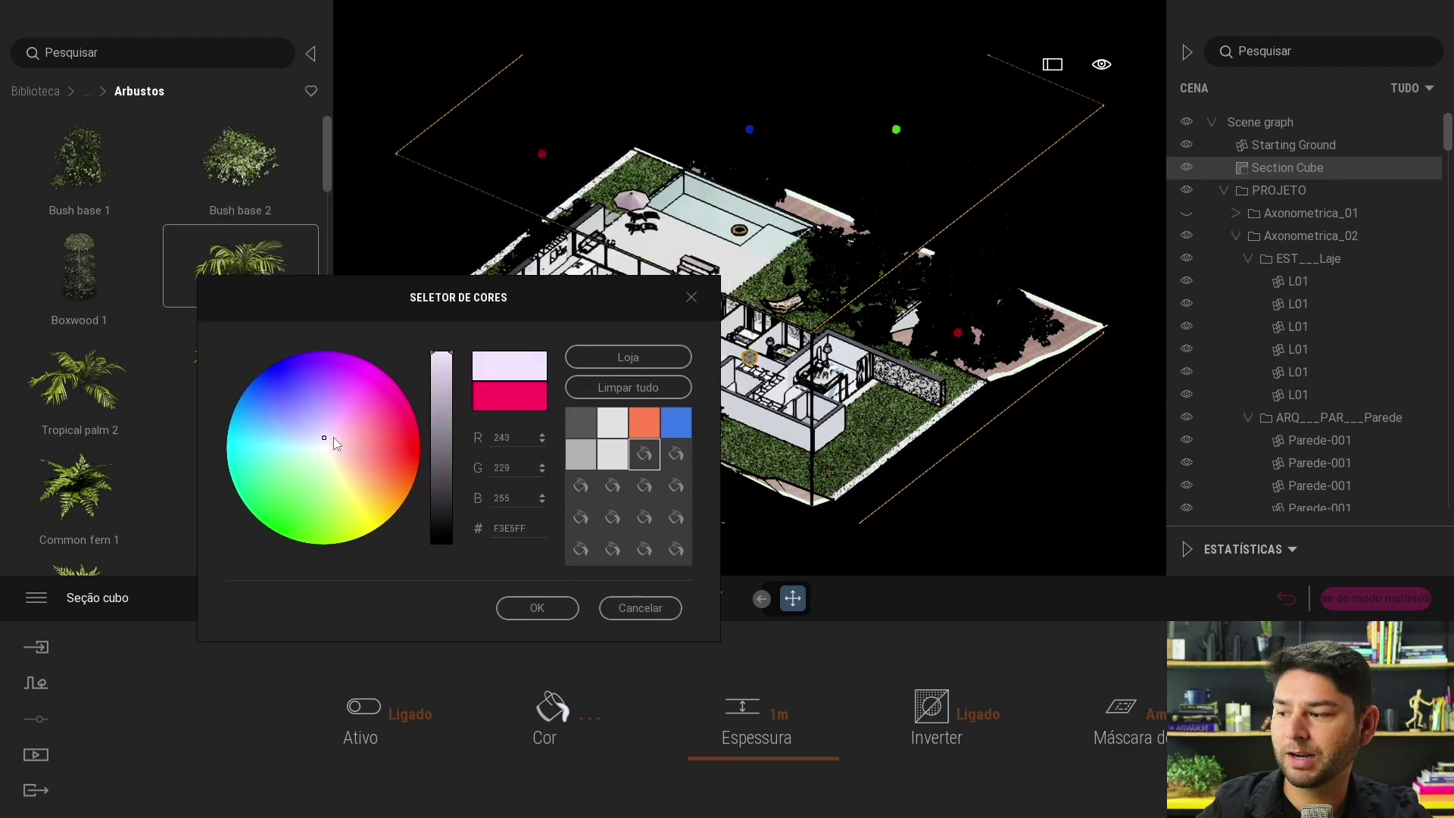
pyautogui.click(649, 610)
pyautogui.click(667, 598)
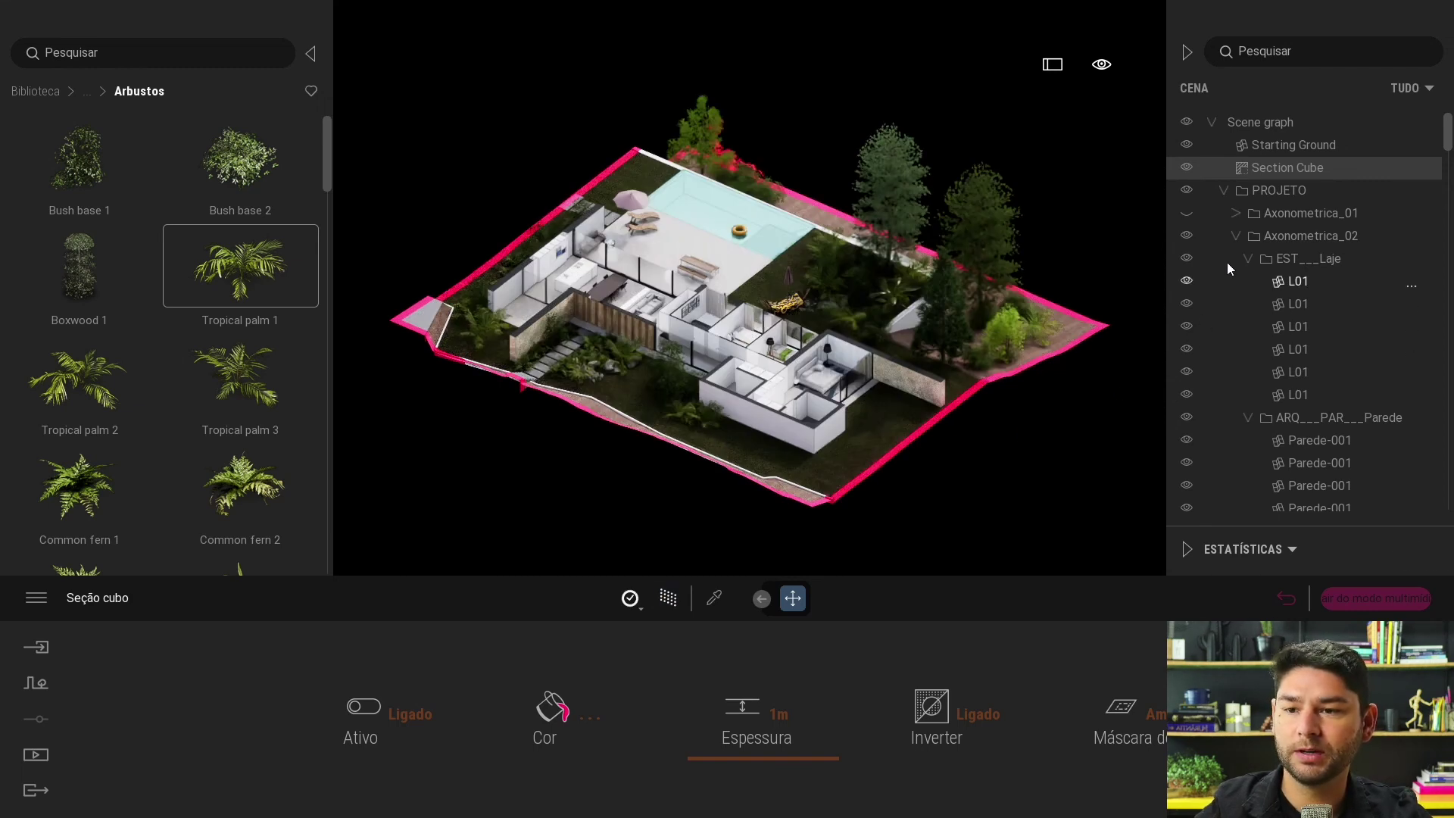
# Step: Enlarge the section cube to about 1.23 to include the right-side trees, then save the project
pyautogui.click(670, 596)
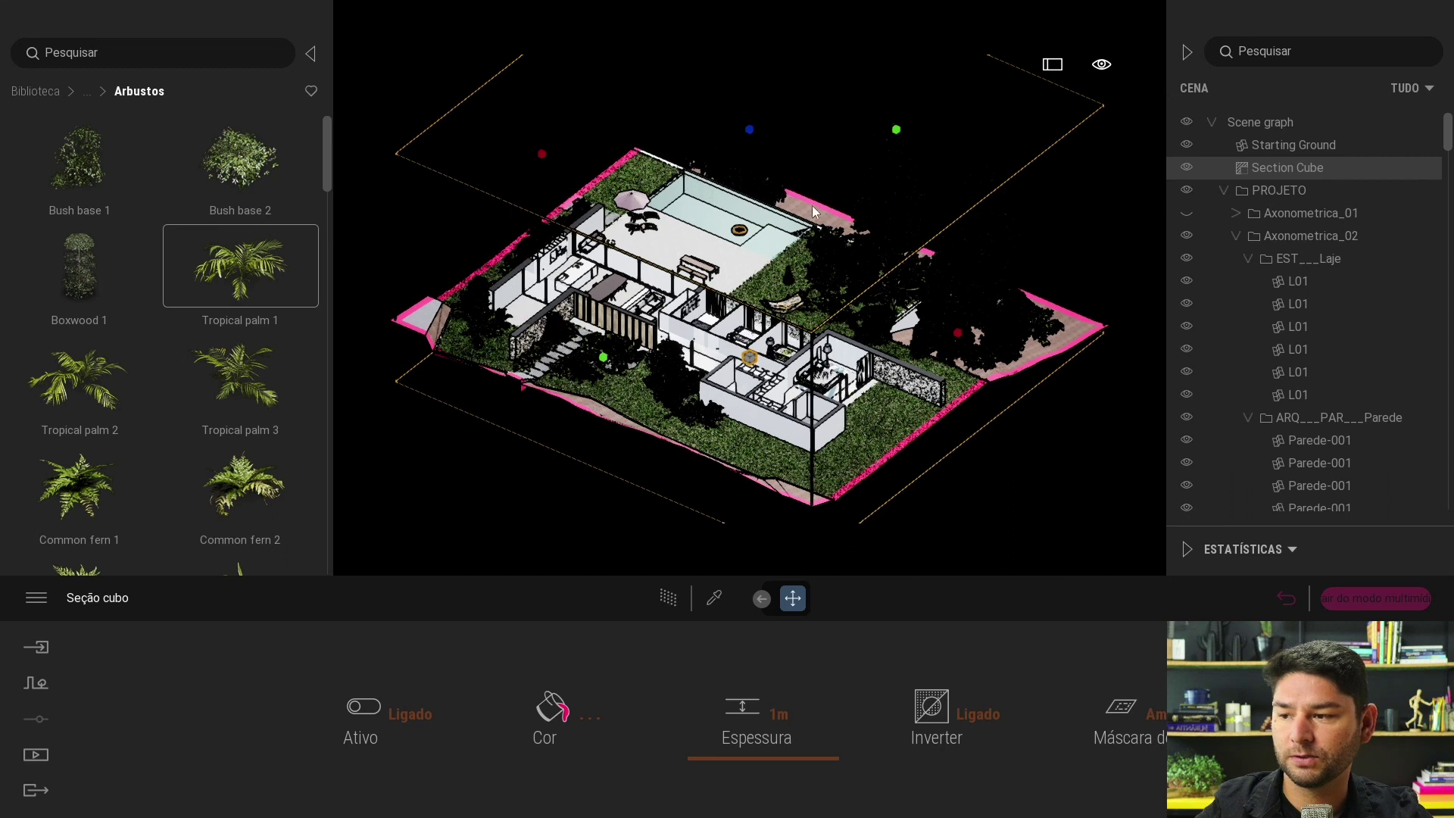
pyautogui.moveTo(896, 136)
pyautogui.mouseDown()
pyautogui.moveTo(942, 116)
pyautogui.moveTo(913, 142)
pyautogui.mouseUp()
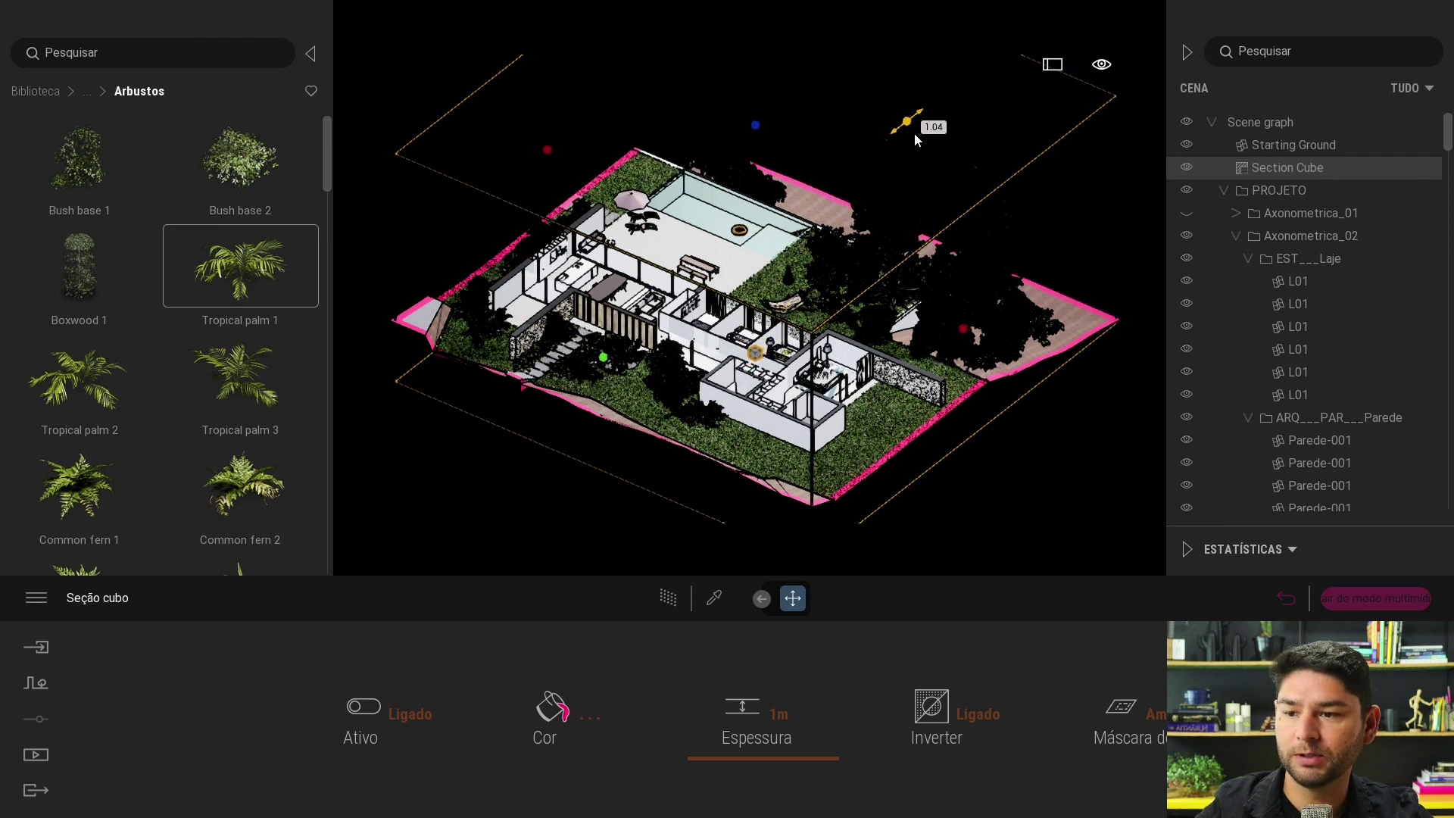
pyautogui.click(668, 597)
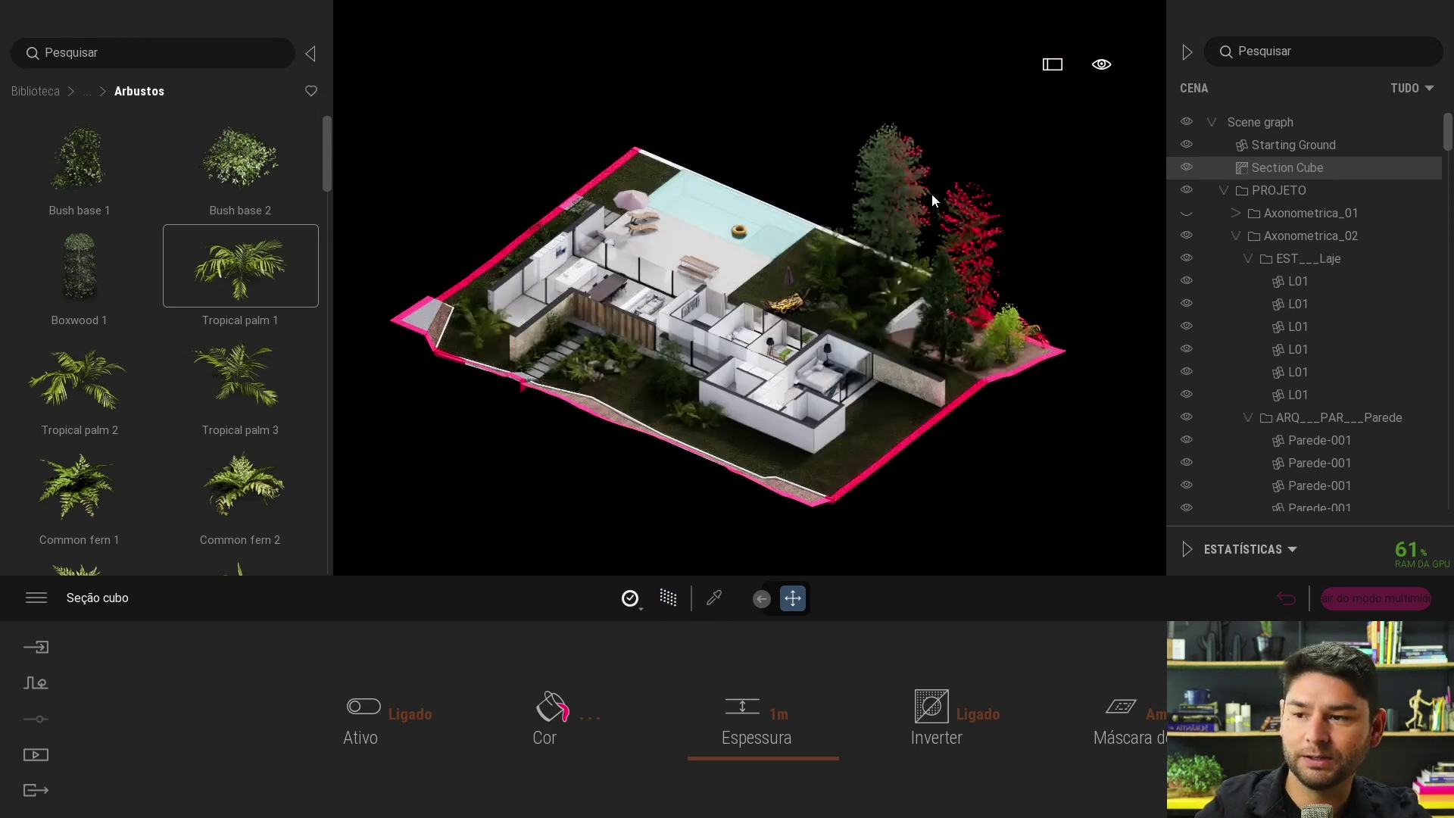
pyautogui.click(669, 598)
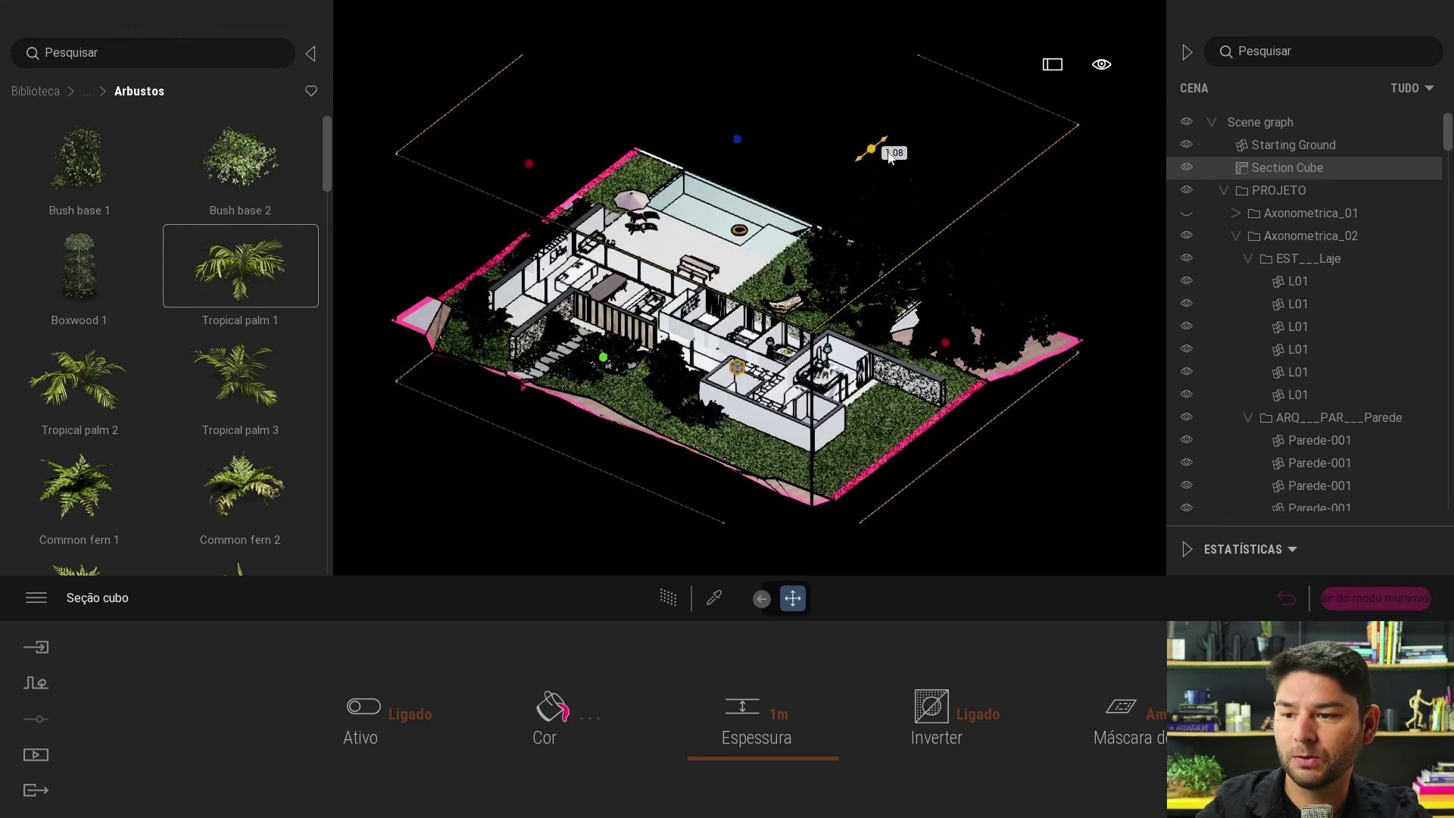
pyautogui.moveTo(891, 156); pyautogui.dragTo(938, 136)
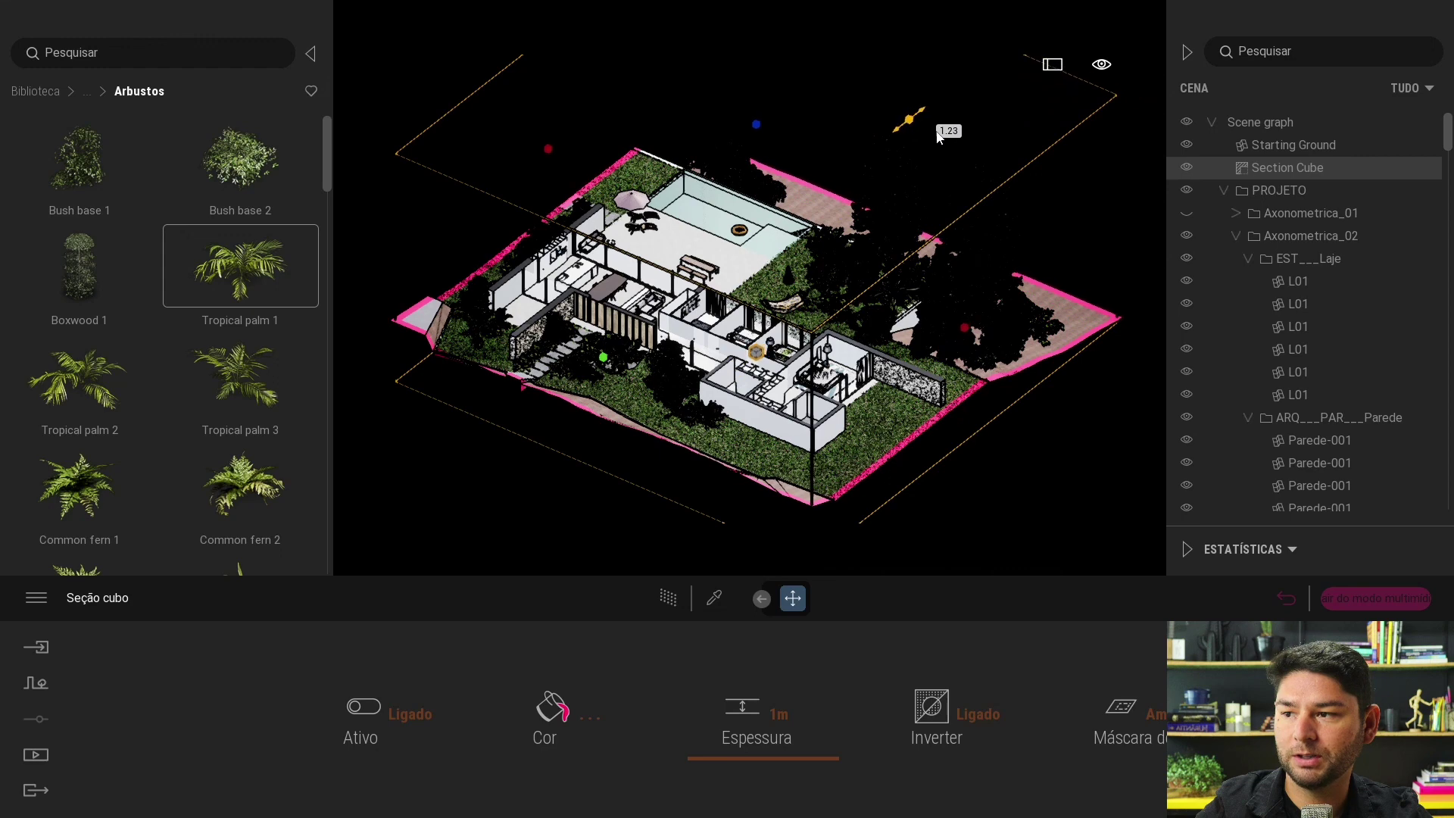
pyautogui.press('Escape')
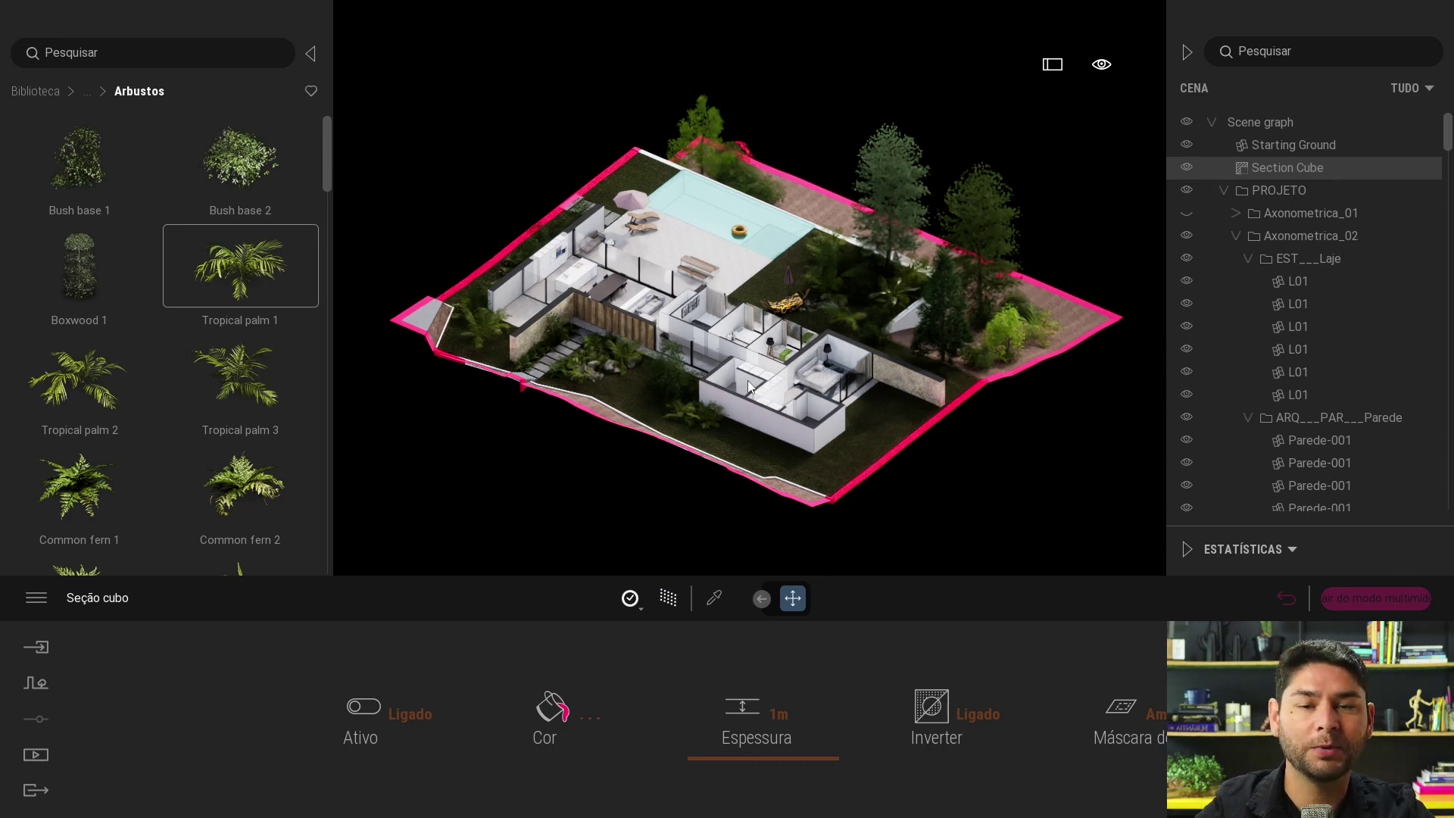
pyautogui.hotkey('ctrl', 's')
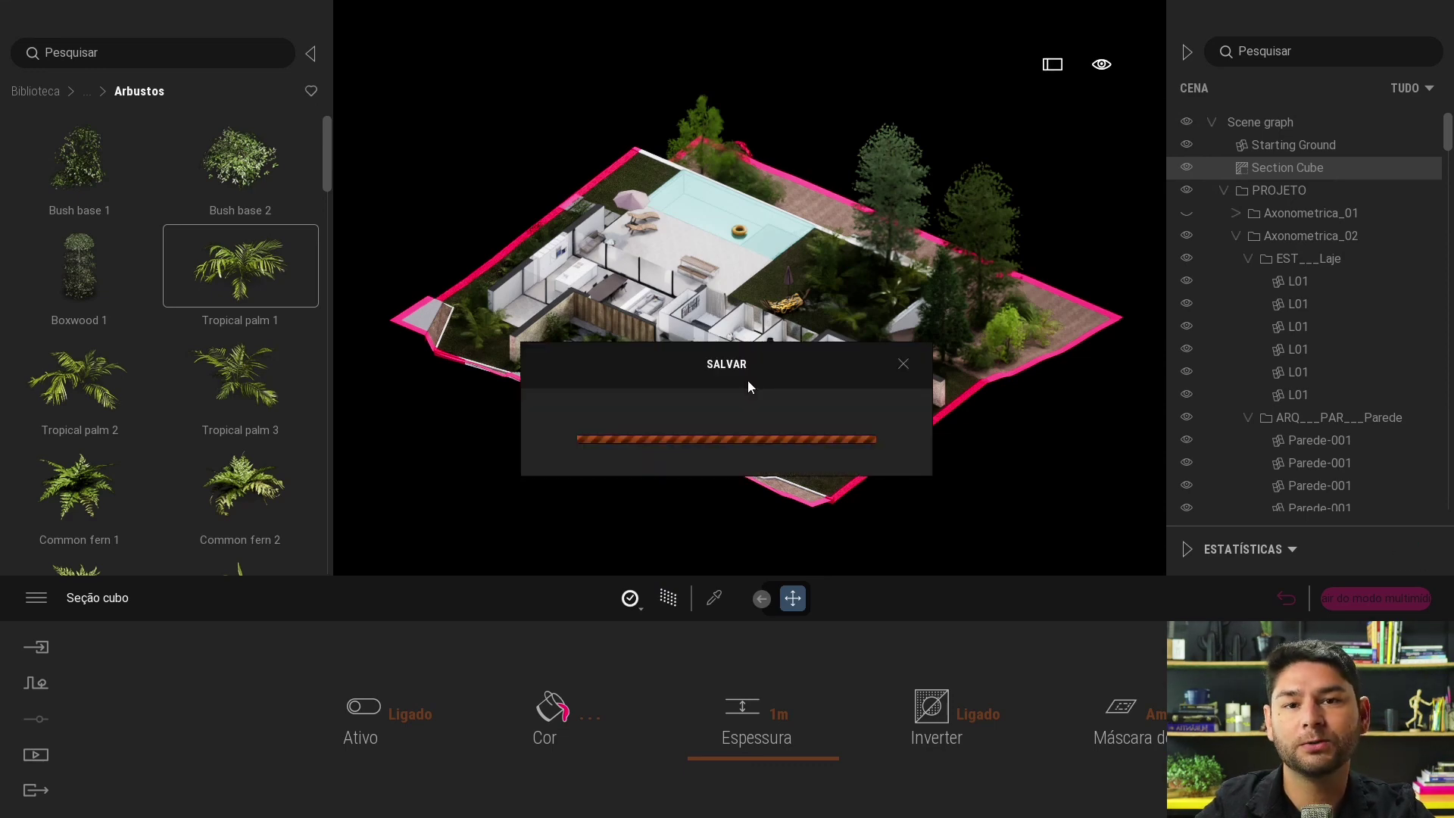